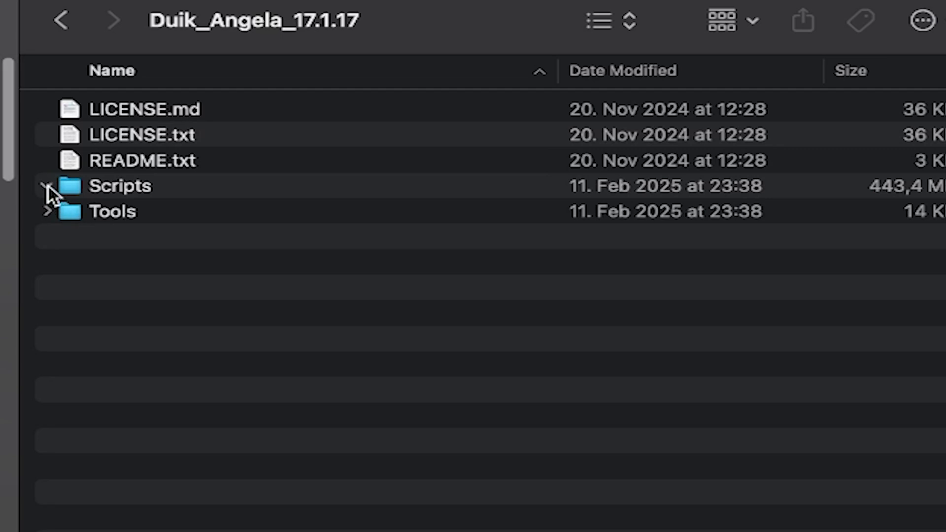
Expand the Scripts folder and its ScriptUI Panels subfolder inside Duik_Angela_17.1.17 to list the Duik script files.
{"action": "left_click", "coordinate": [212, 186]}
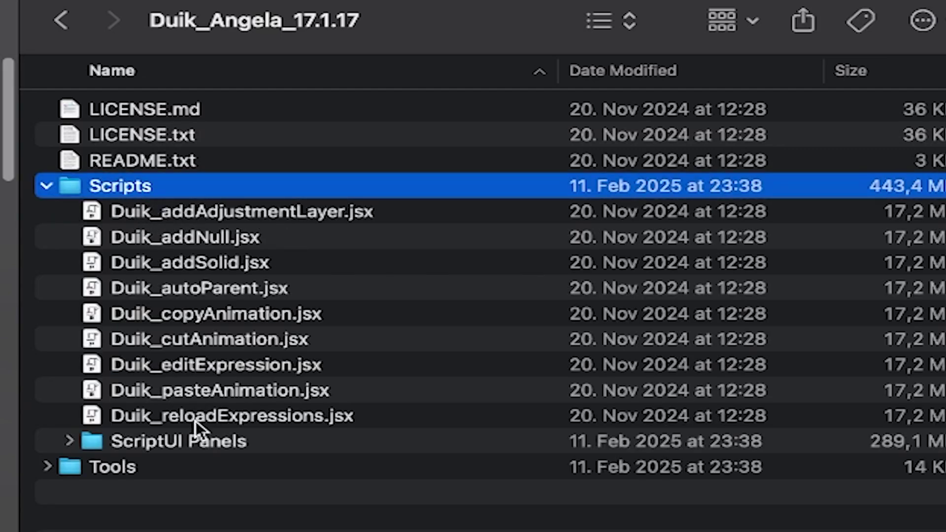
{"action": "left_click", "coordinate": [182, 439]}
{"action": "left_click", "coordinate": [70, 442]}
{"action": "scroll", "coordinate": [266, 443], "scroll_direction": "down", "scroll_amount": 3}
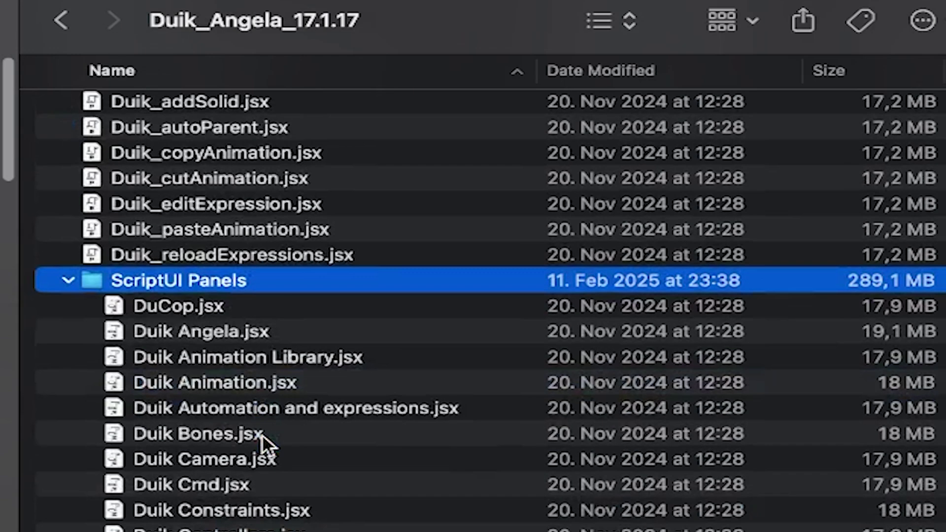
{"action": "scroll", "coordinate": [229, 310], "scroll_direction": "down", "scroll_amount": 2}
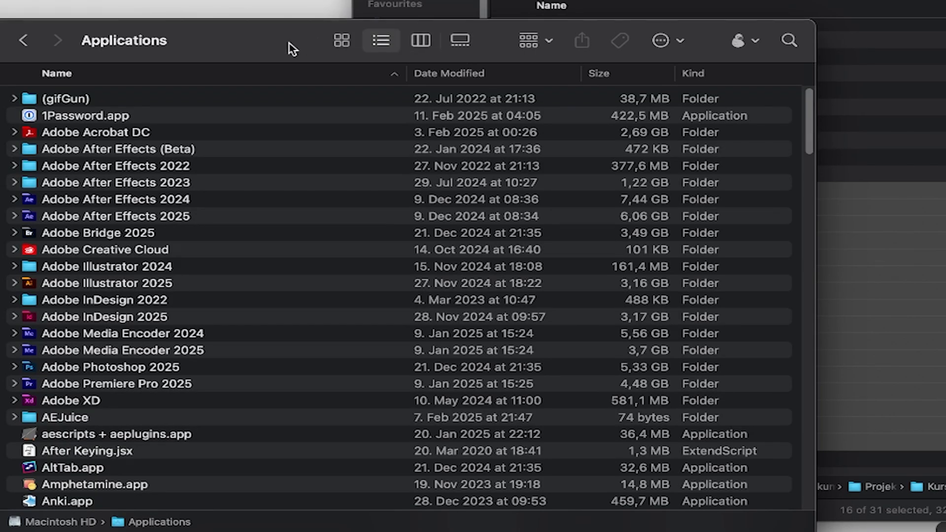
Open the ScriptUI Panels folder of Adobe After Effects 2025 and copy the selected Duik script files into it.
{"action": "left_click_drag", "start_coordinate": [291, 46], "coordinate": [312, 25]}
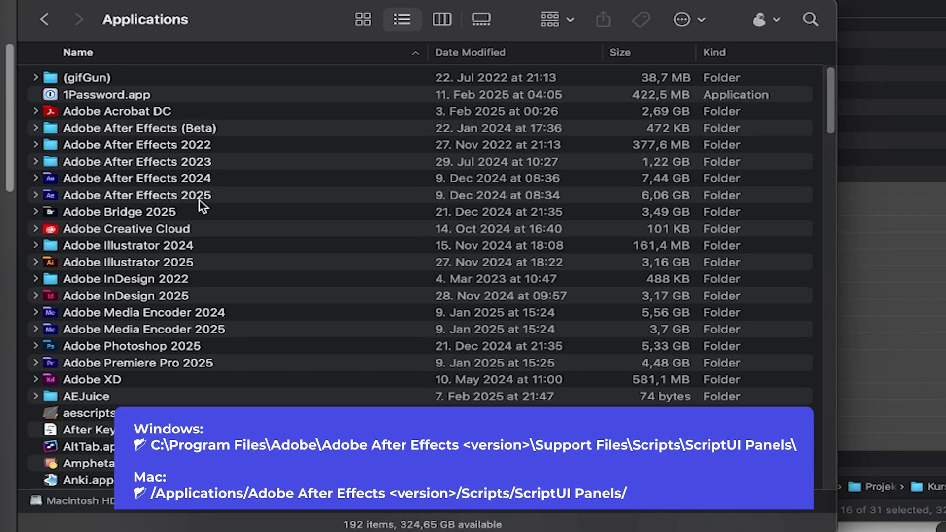
{"action": "double_click", "coordinate": [202, 206]}
{"action": "scroll", "coordinate": [147, 150], "scroll_direction": "down", "scroll_amount": 3}
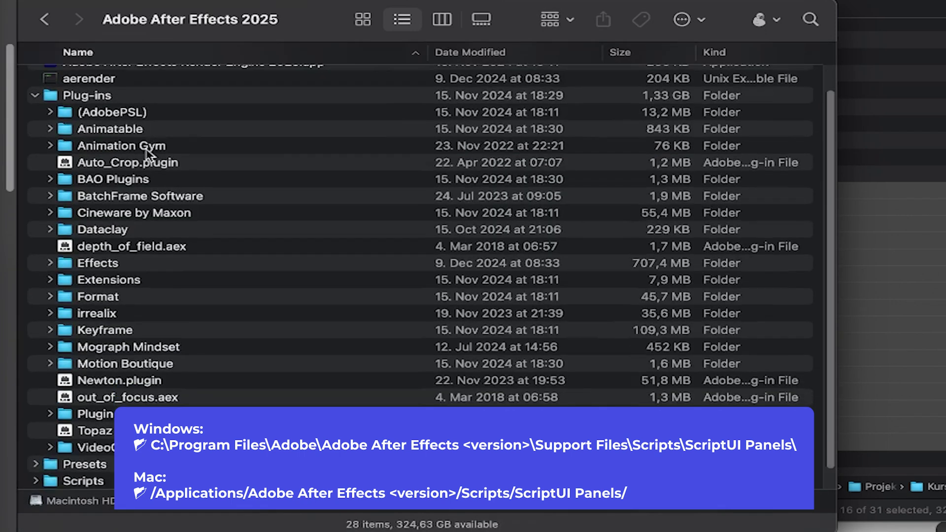
{"action": "scroll", "coordinate": [157, 206], "scroll_direction": "down", "scroll_amount": 1}
{"action": "double_click", "coordinate": [73, 463]}
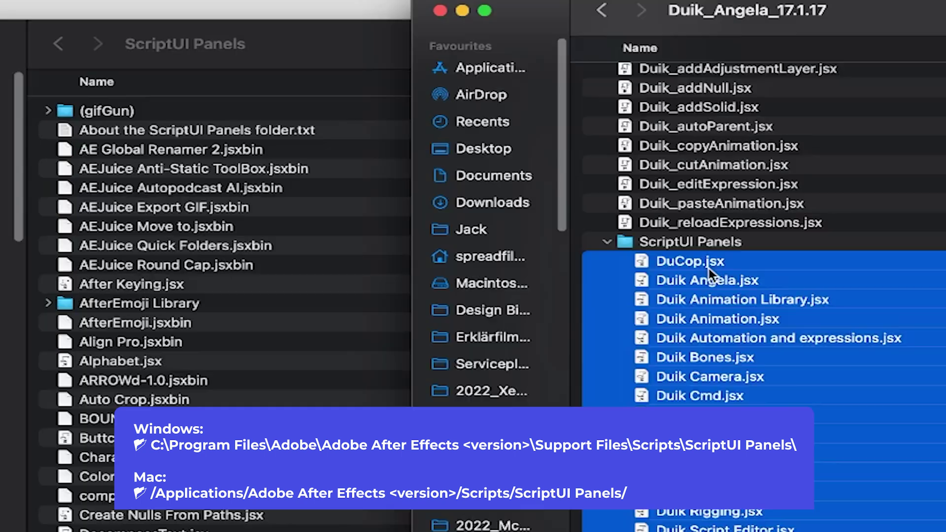
{"action": "left_click_drag", "start_coordinate": [697, 259], "coordinate": [266, 237]}
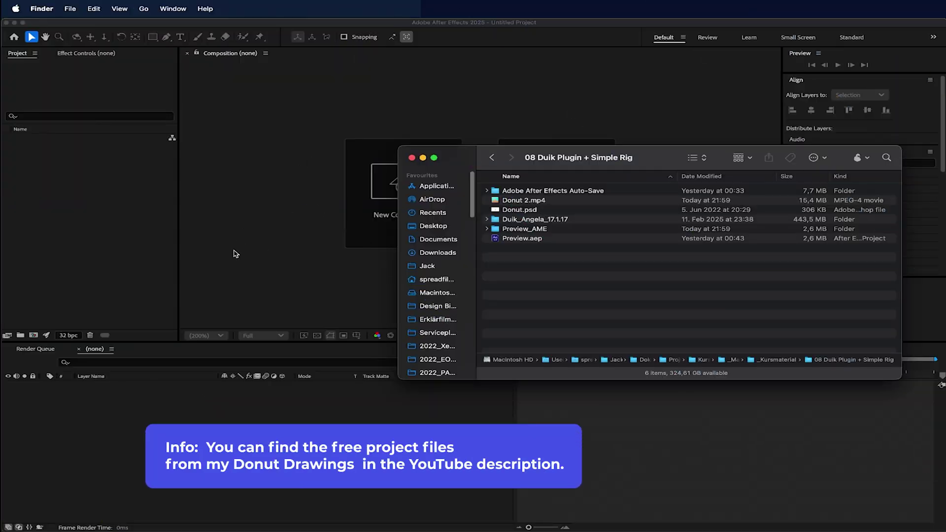
Switch to After Effects and import Donut.psd as Composition - Retain Layer Sizes with Editable Layer Styles.
{"action": "left_click", "coordinate": [521, 210]}
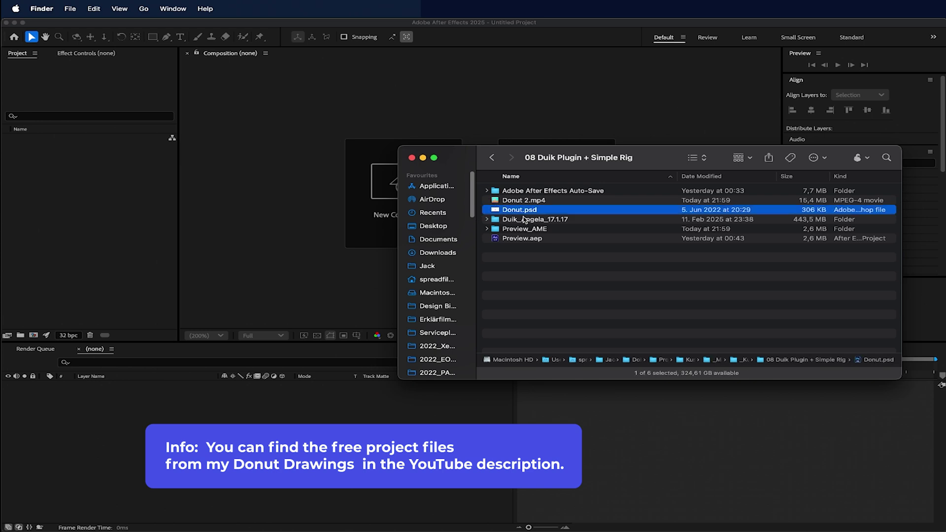
{"action": "left_click_drag", "start_coordinate": [523, 214], "coordinate": [126, 220]}
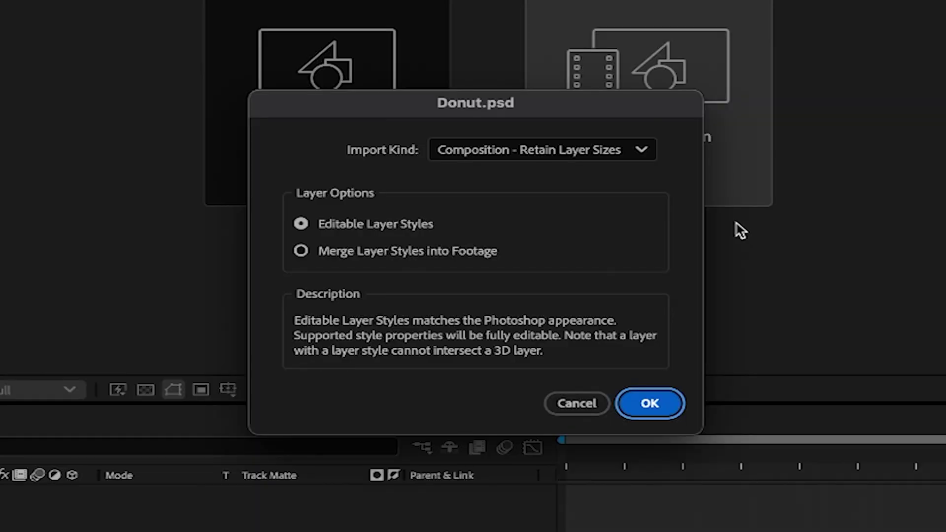
{"action": "left_click", "coordinate": [640, 149]}
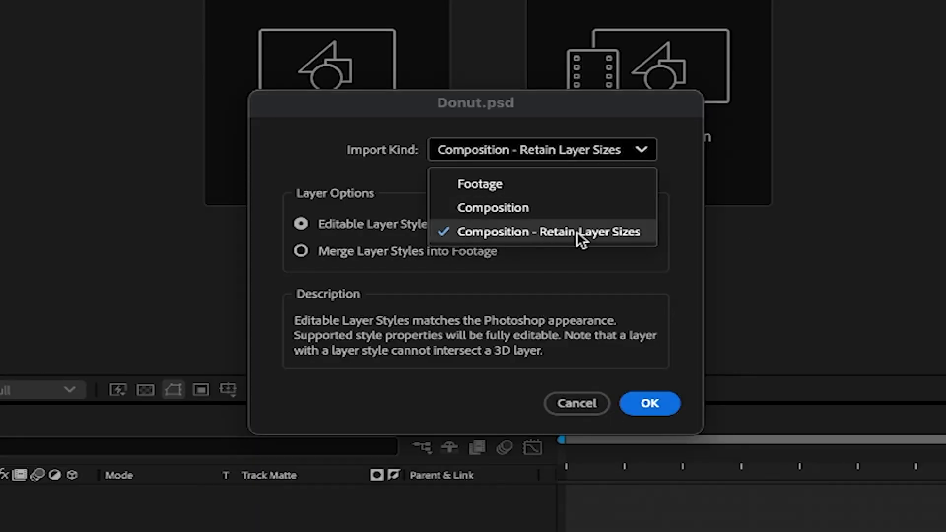
{"action": "left_click", "coordinate": [655, 409]}
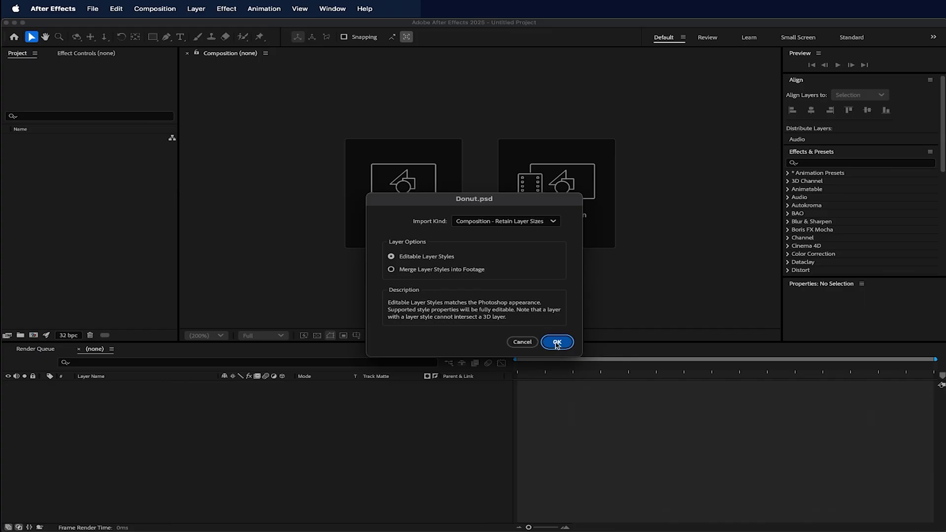
{"action": "left_click", "coordinate": [557, 342]}
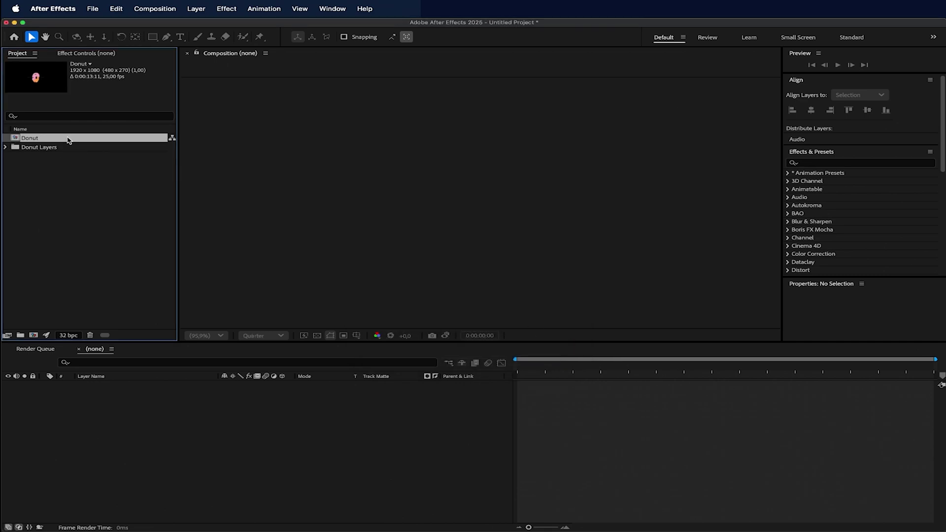
Open the Donut composition and set its width to 1080 px.
{"action": "double_click", "coordinate": [69, 140]}
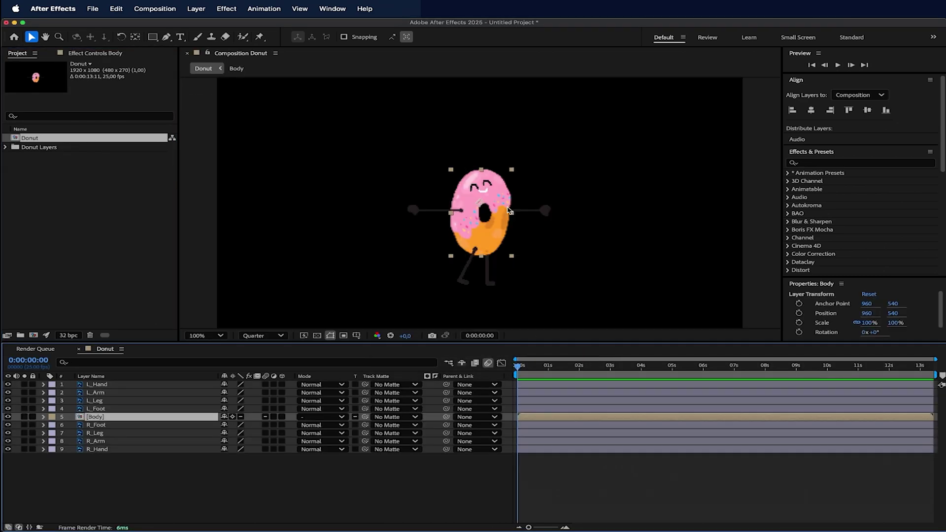
{"action": "scroll", "coordinate": [487, 244], "scroll_direction": "down", "scroll_amount": 1}
{"action": "scroll", "coordinate": [488, 244], "scroll_direction": "up", "scroll_amount": 1}
{"action": "right_click", "coordinate": [297, 466]}
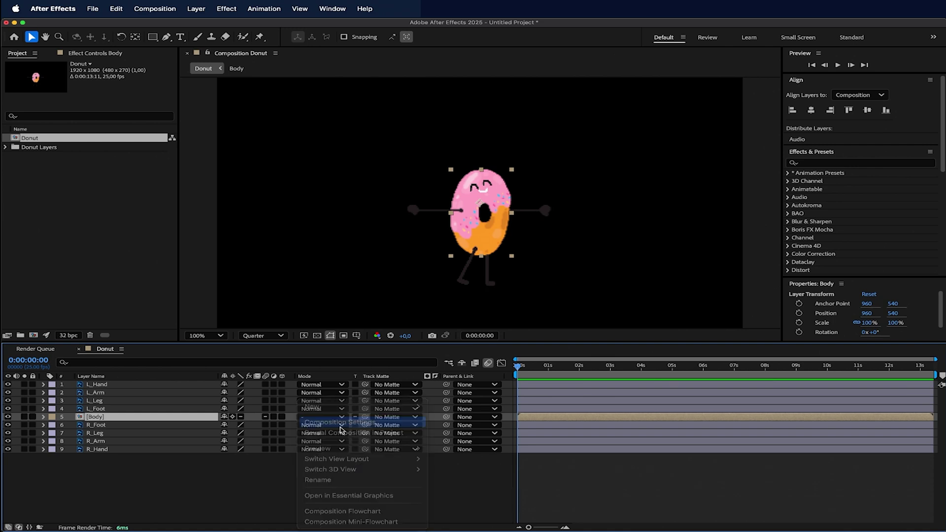
{"action": "left_click", "coordinate": [374, 422]}
{"action": "left_click", "coordinate": [397, 225]}
{"action": "type", "text": "1080"}
{"action": "key", "text": "Return"}
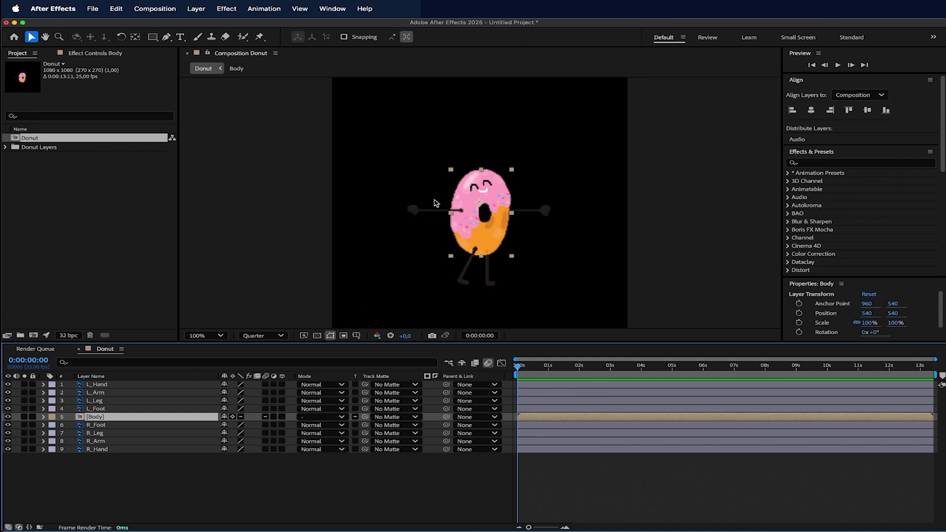
Create a white 1080 × 1080 px solid and place it beneath all other layers as the background.
{"action": "right_click", "coordinate": [201, 484]}
{"action": "mouse_move", "coordinate": [277, 413]}
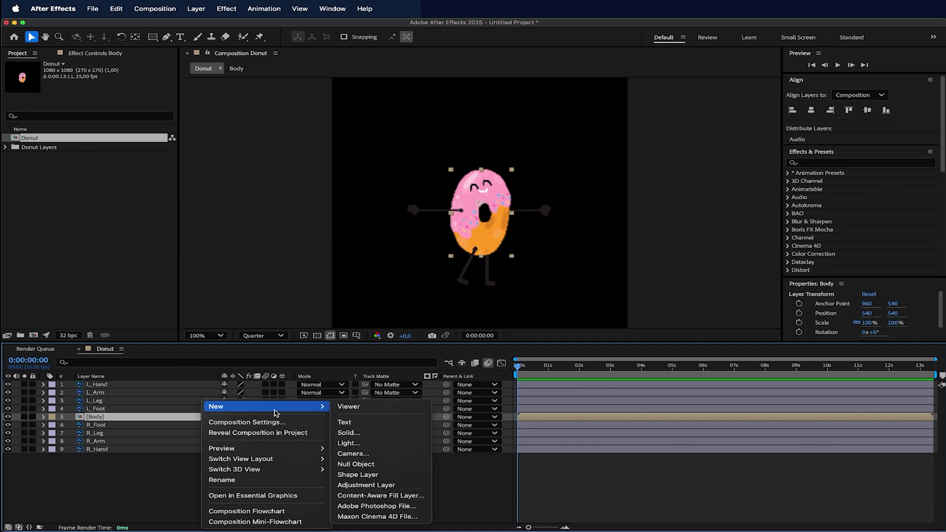
{"action": "left_click", "coordinate": [148, 473]}
{"action": "right_click", "coordinate": [169, 475]}
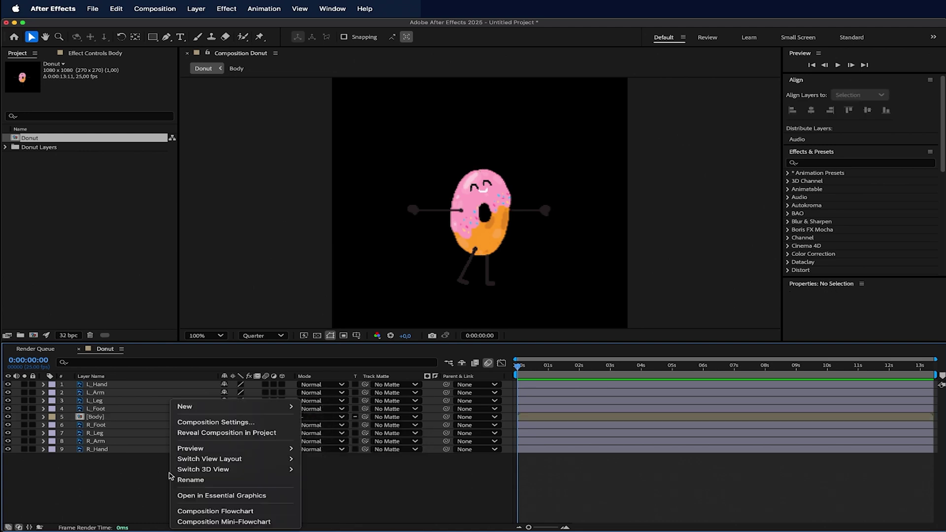
{"action": "mouse_move", "coordinate": [262, 412]}
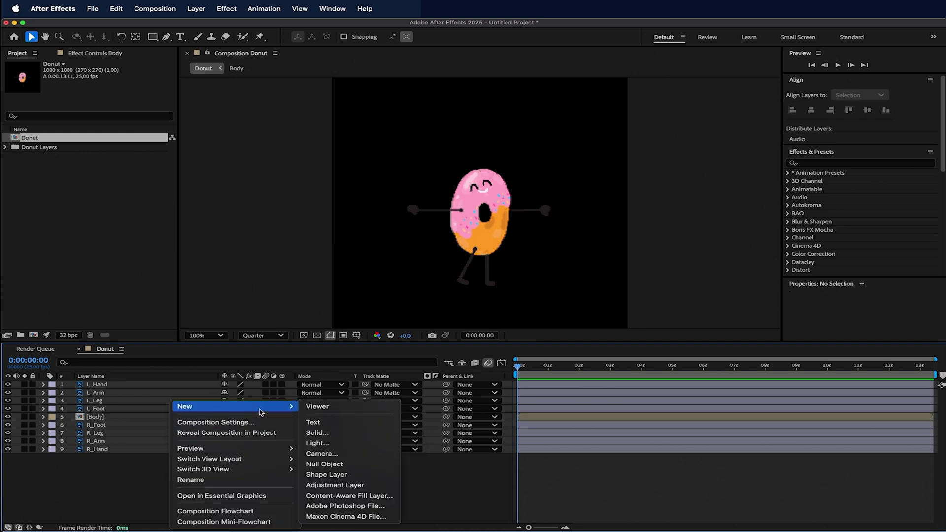
{"action": "left_click", "coordinate": [341, 433]}
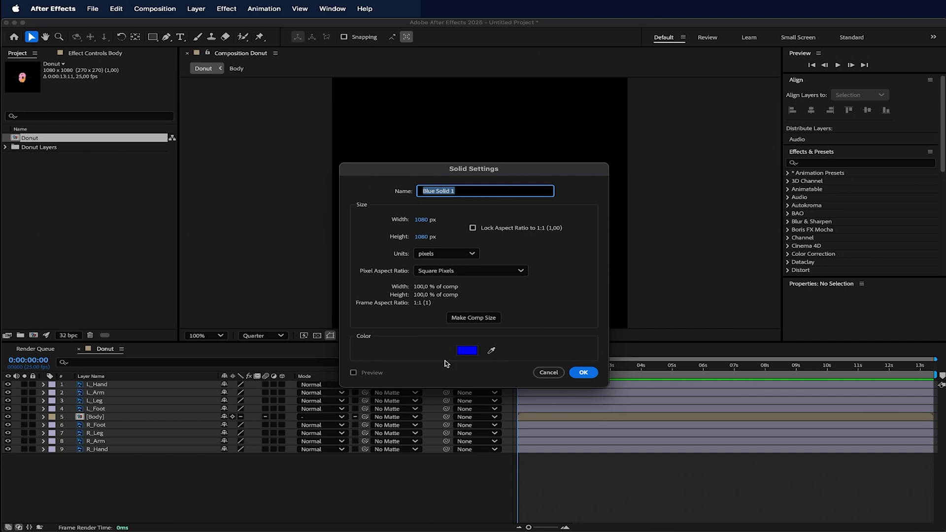
{"action": "left_click", "coordinate": [467, 351]}
{"action": "left_click_drag", "start_coordinate": [389, 265], "coordinate": [317, 210]}
{"action": "left_click", "coordinate": [582, 219]}
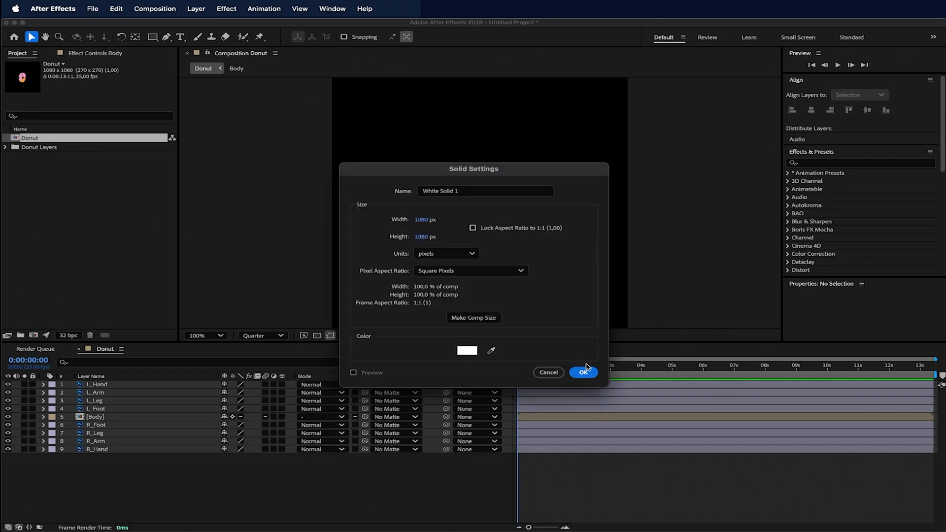
{"action": "left_click", "coordinate": [583, 372]}
{"action": "left_click_drag", "start_coordinate": [169, 384], "coordinate": [166, 473]}
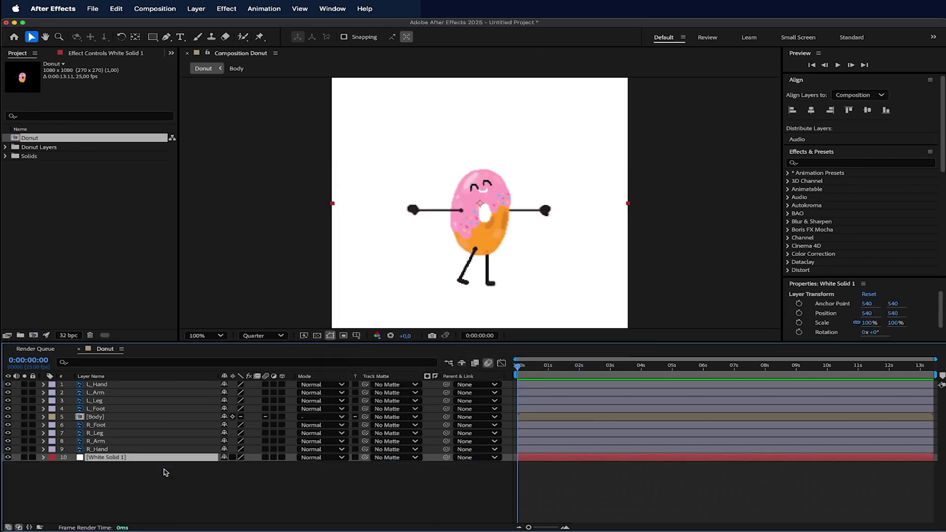
Lock the white solid layer and check that it cannot be selected or moved in the composition view.
{"action": "left_click", "coordinate": [363, 515]}
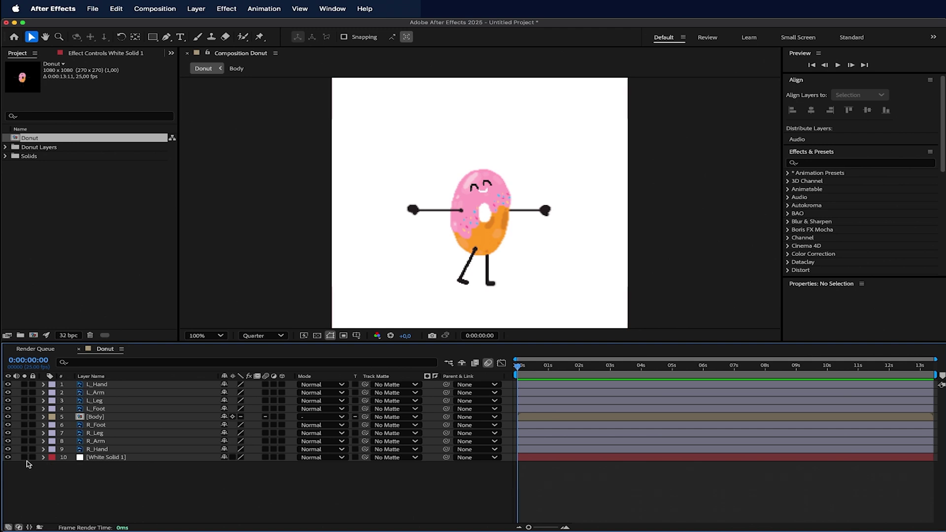
{"action": "left_click", "coordinate": [32, 458]}
{"action": "left_click_drag", "start_coordinate": [468, 121], "coordinate": [543, 148]}
{"action": "left_click_drag", "start_coordinate": [534, 125], "coordinate": [596, 133]}
{"action": "left_click_drag", "start_coordinate": [556, 124], "coordinate": [700, 122]}
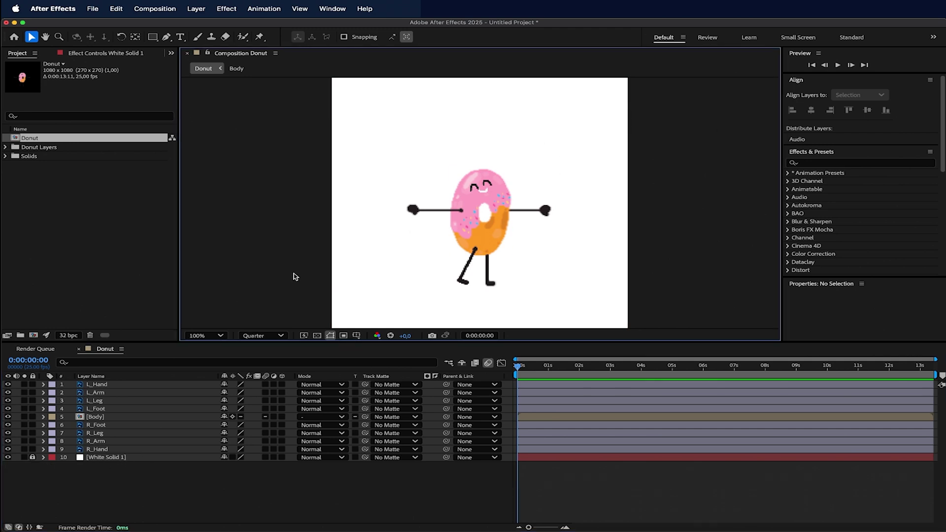
Create a null object and parent all nine donut character layers to it.
{"action": "scroll", "coordinate": [543, 185], "scroll_direction": "down", "scroll_amount": 1}
{"action": "scroll", "coordinate": [542, 185], "scroll_direction": "up", "scroll_amount": 1}
{"action": "left_click", "coordinate": [220, 336]}
{"action": "left_click", "coordinate": [241, 172]}
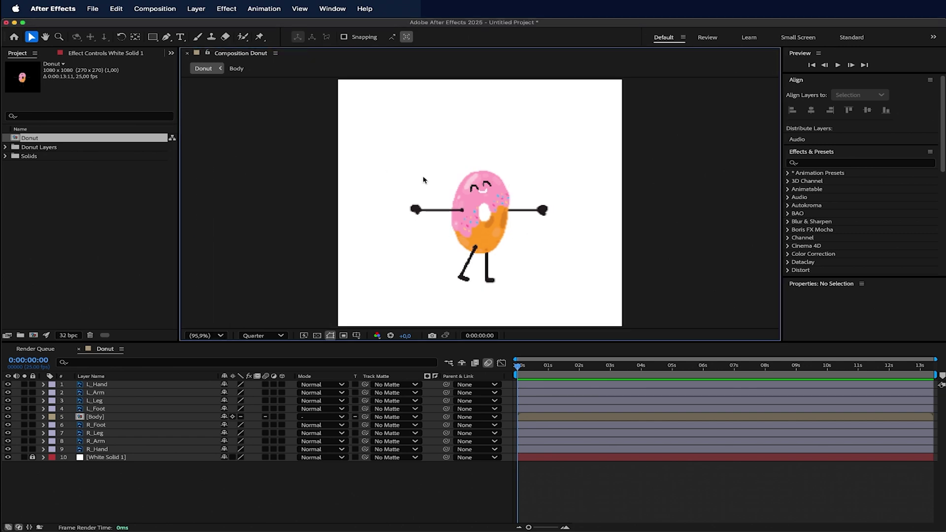
{"action": "left_click", "coordinate": [189, 9]}
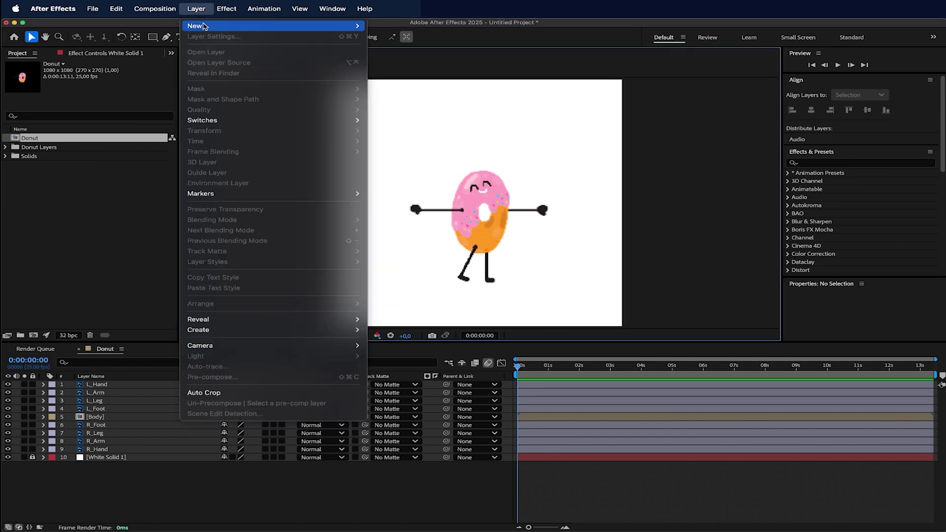
{"action": "mouse_move", "coordinate": [204, 27]}
{"action": "left_click", "coordinate": [390, 18]}
{"action": "left_click", "coordinate": [228, 9]}
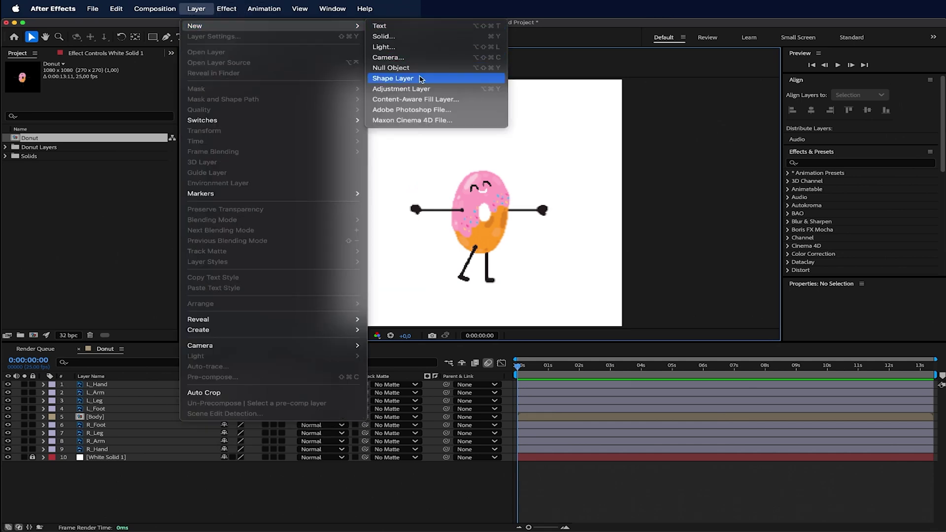
{"action": "left_click", "coordinate": [417, 68]}
{"action": "left_click_drag", "start_coordinate": [446, 392], "coordinate": [111, 385]}
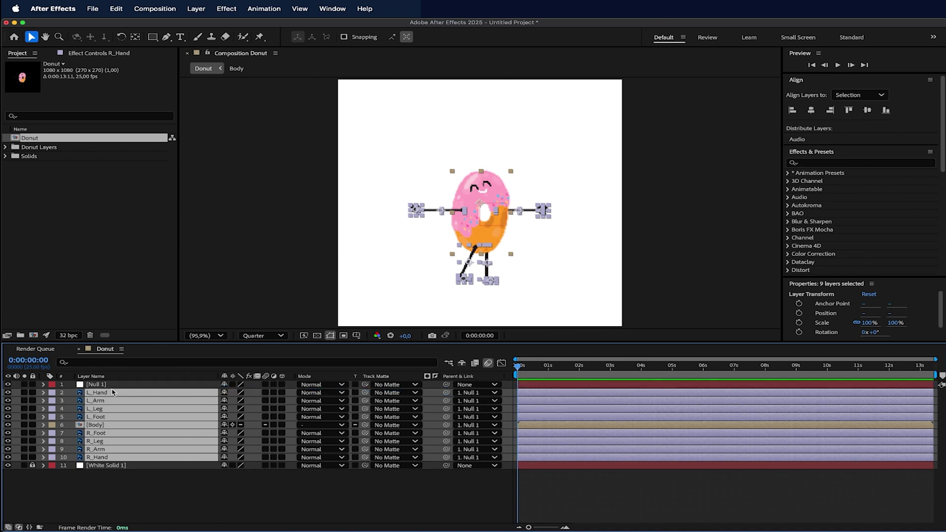
Scale the null to 146% and move it with the donut character up to about 556.5, 387.9.
{"action": "left_click", "coordinate": [96, 386]}
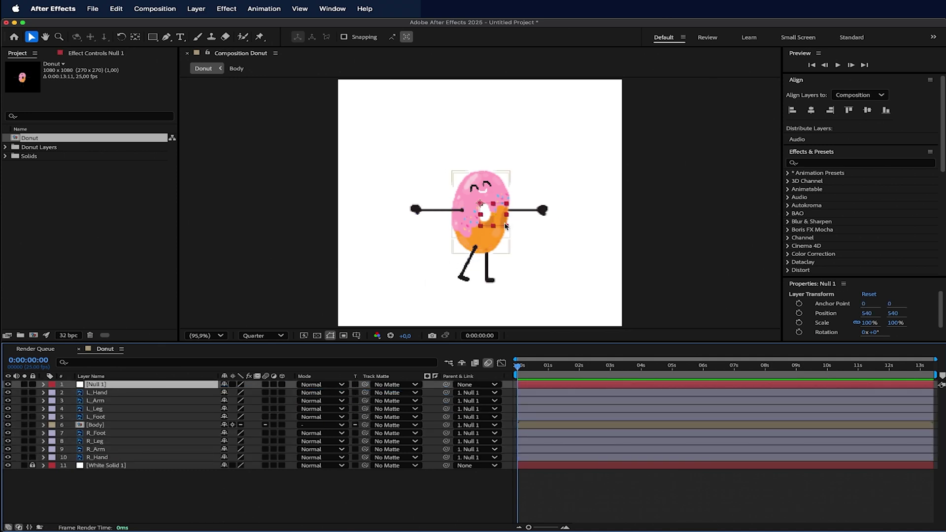
{"action": "left_click_drag", "start_coordinate": [497, 226], "coordinate": [501, 199]}
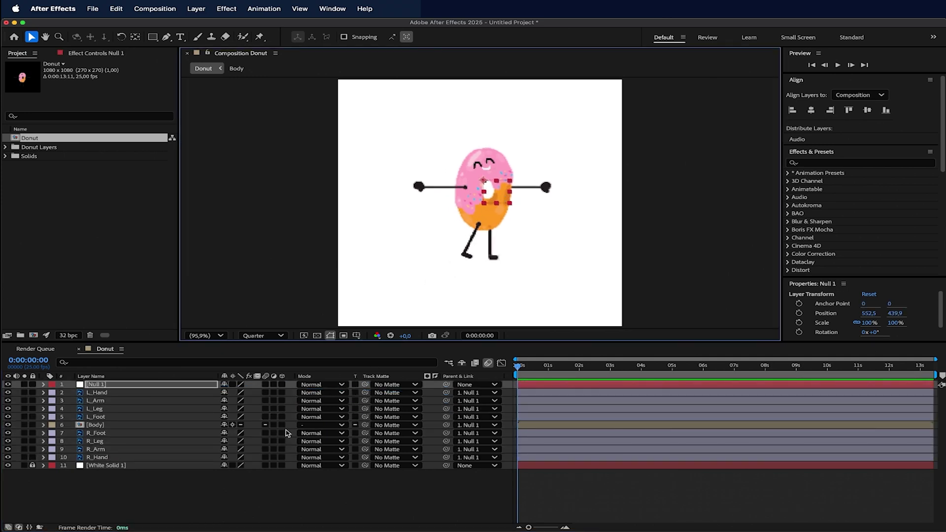
{"action": "key", "text": "s"}
{"action": "left_click_drag", "start_coordinate": [249, 392], "coordinate": [269, 393]}
{"action": "left_click", "coordinate": [263, 335]}
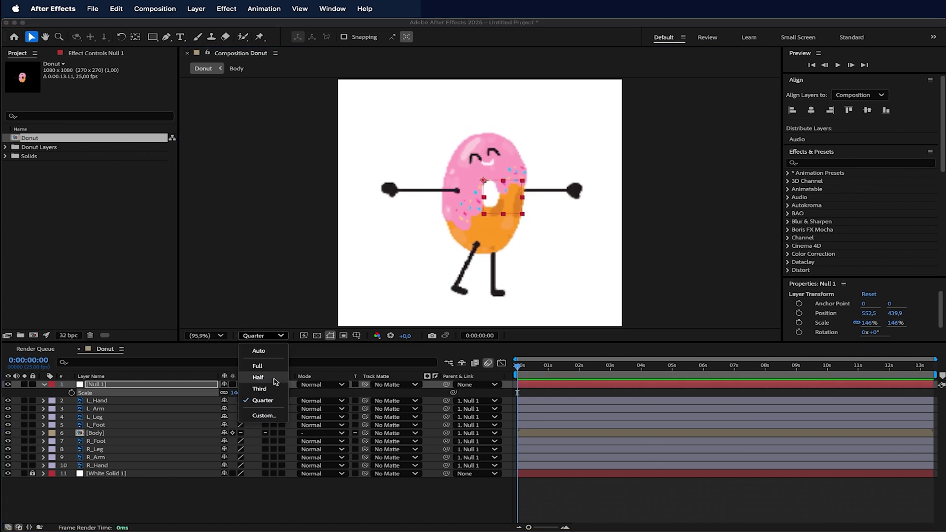
{"action": "left_click", "coordinate": [605, 236]}
{"action": "scroll", "coordinate": [538, 209], "scroll_direction": "down", "scroll_amount": 1}
{"action": "scroll", "coordinate": [537, 211], "scroll_direction": "up", "scroll_amount": 1}
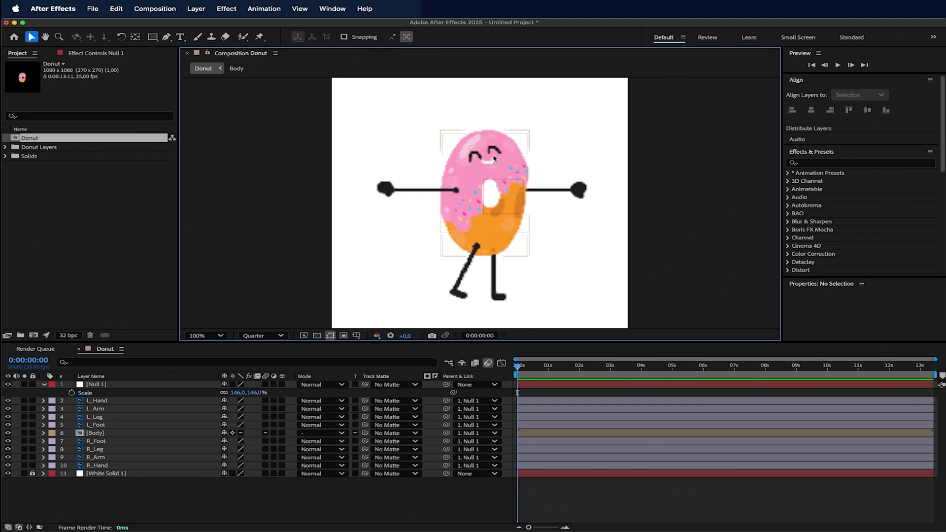
{"action": "left_click", "coordinate": [266, 336]}
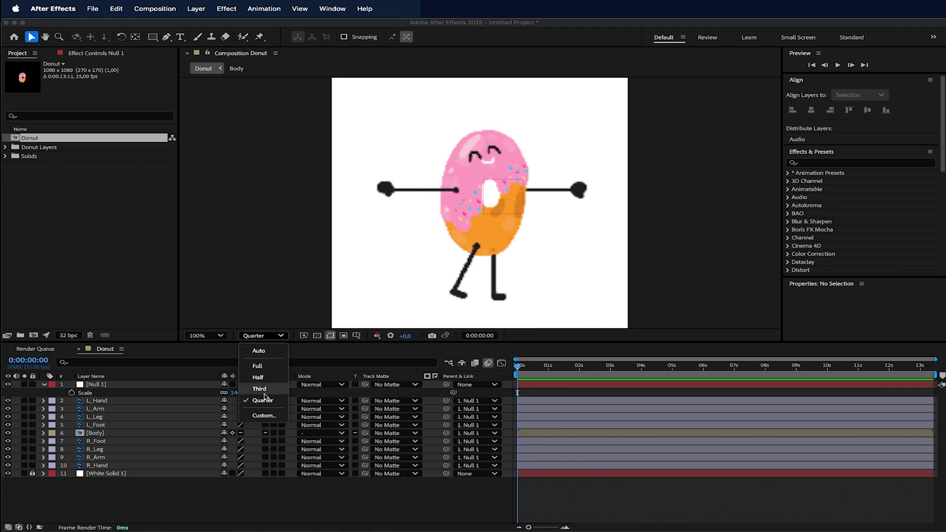
{"action": "left_click_drag", "start_coordinate": [497, 195], "coordinate": [498, 183]}
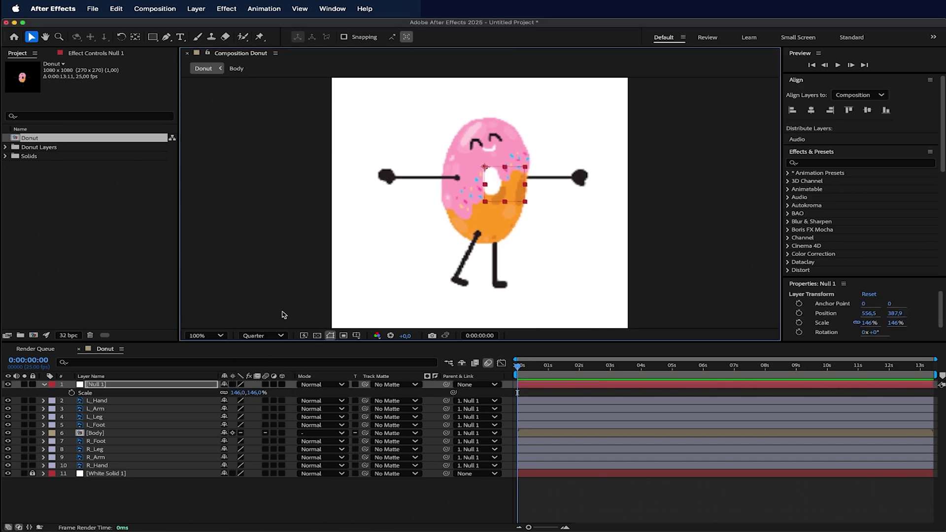
Preview the composition at full resolution and return it to quarter resolution.
{"action": "left_click", "coordinate": [264, 335]}
{"action": "left_click", "coordinate": [257, 366]}
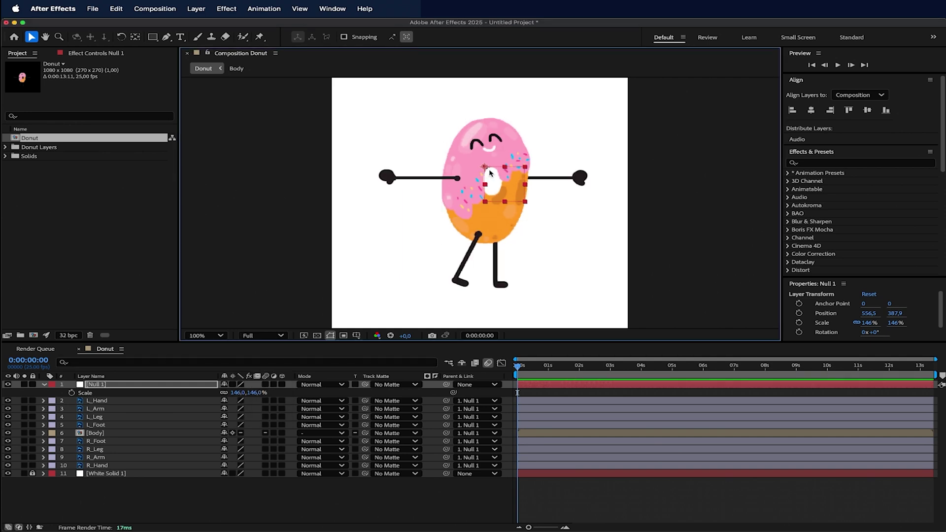
{"action": "left_click", "coordinate": [264, 336]}
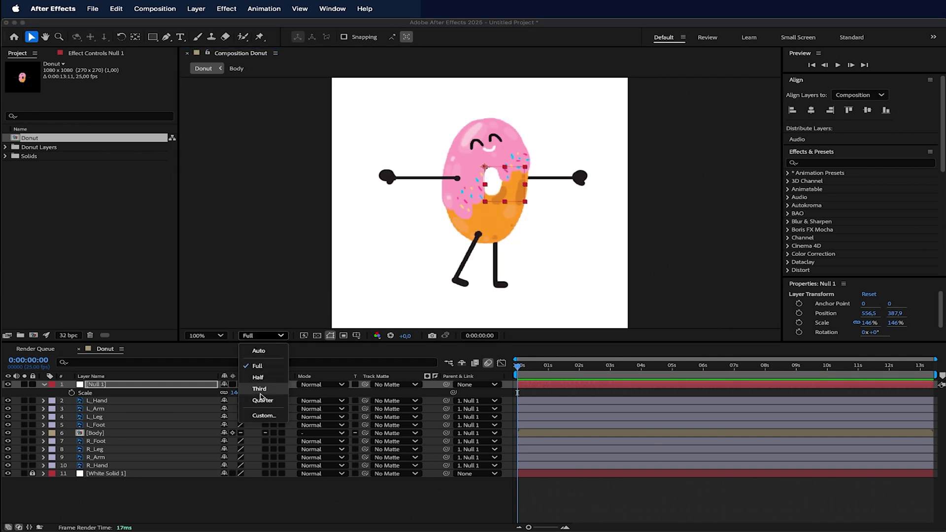
{"action": "left_click", "coordinate": [258, 394]}
Scale the null to 147% and, with the proportional grid temporarily shown, move the character to about 542.5, 385.9.
{"action": "left_click_drag", "start_coordinate": [238, 392], "coordinate": [239, 393]}
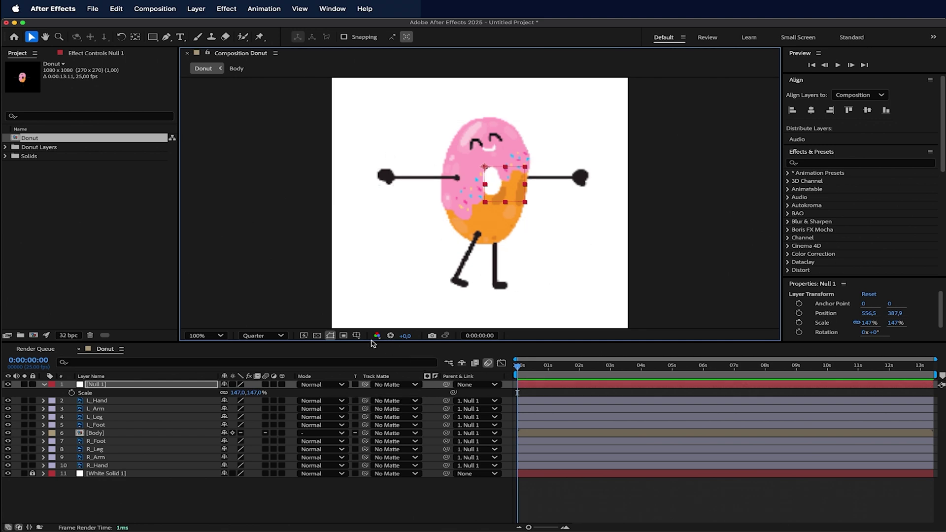
{"action": "left_click", "coordinate": [357, 336]}
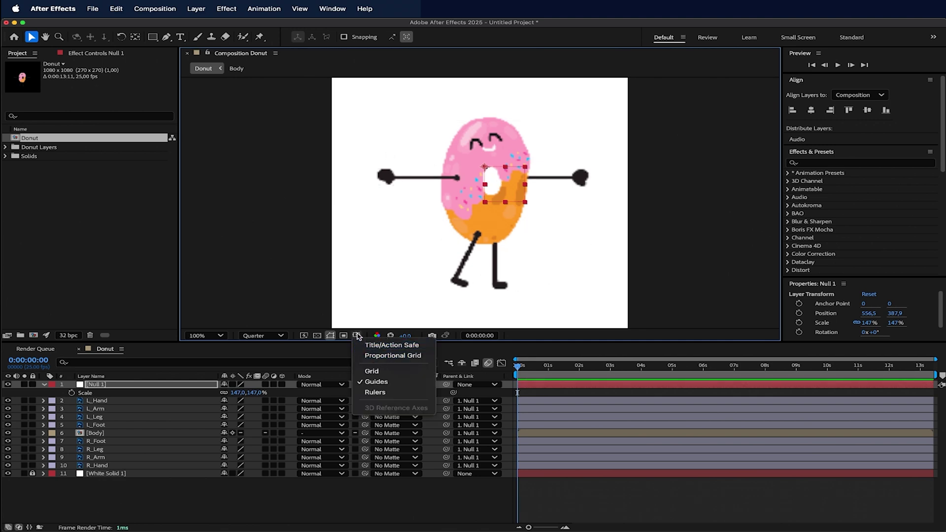
{"action": "left_click", "coordinate": [390, 355]}
{"action": "left_click_drag", "start_coordinate": [499, 187], "coordinate": [497, 185]}
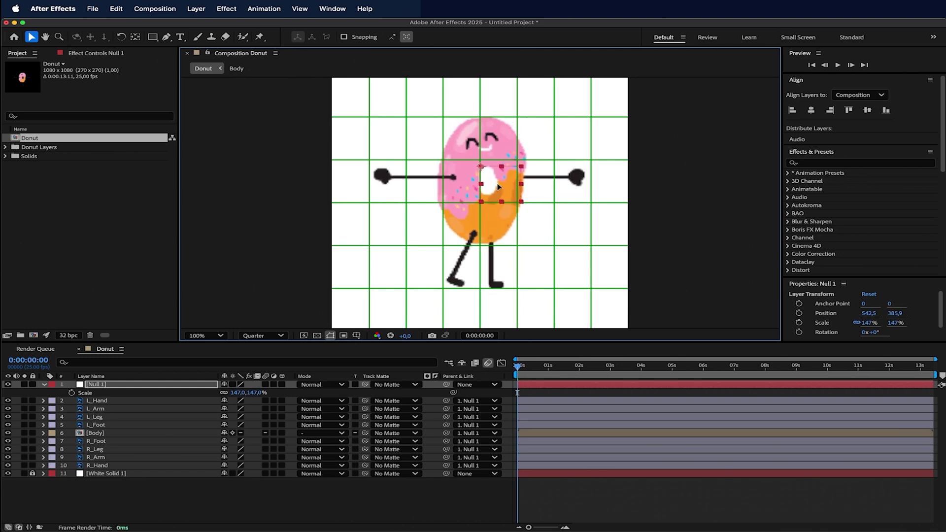
{"action": "left_click", "coordinate": [356, 335]}
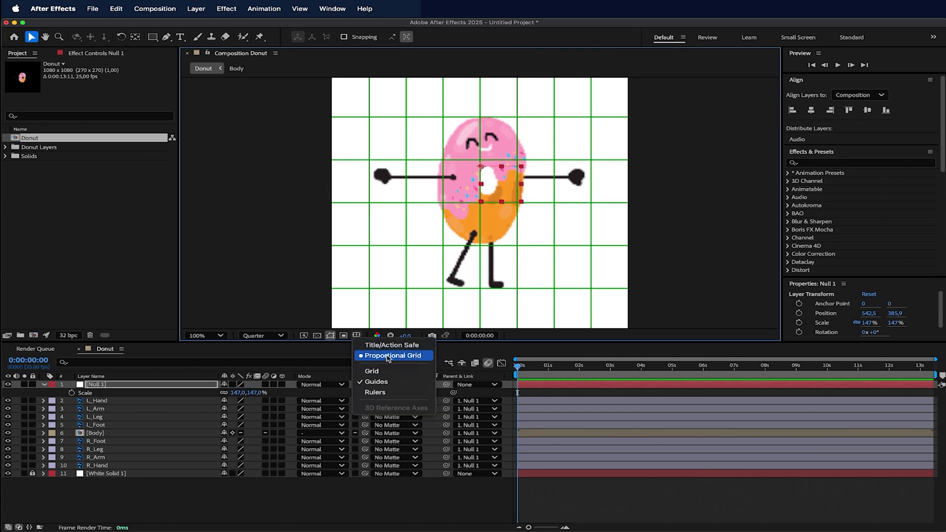
{"action": "left_click", "coordinate": [388, 358]}
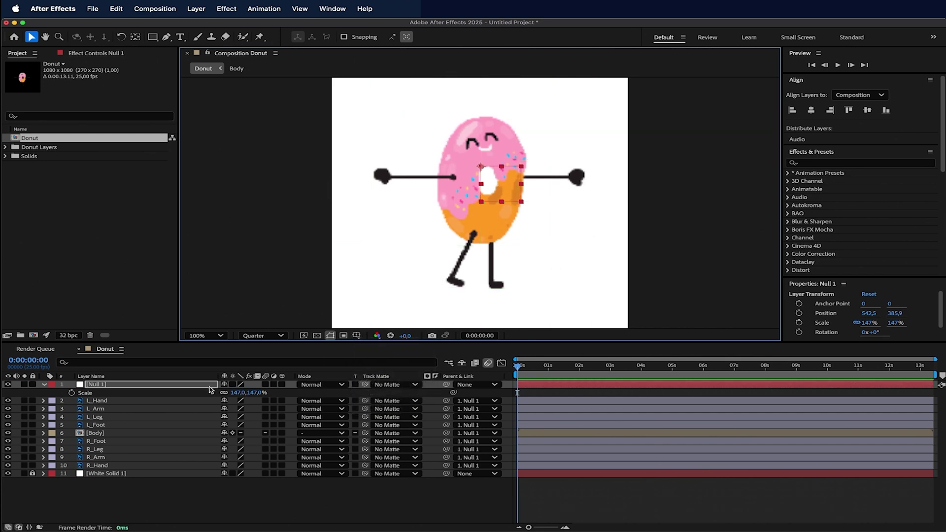
Delete the null object and test moving the L_Hand layer away from its arm, undoing that move.
{"action": "key", "text": "Delete"}
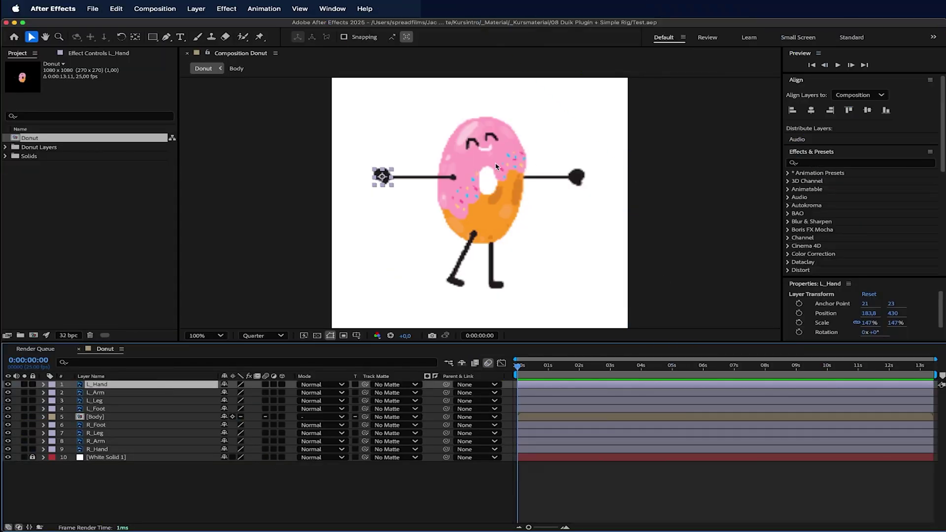
{"action": "left_click_drag", "start_coordinate": [382, 186], "coordinate": [404, 240]}
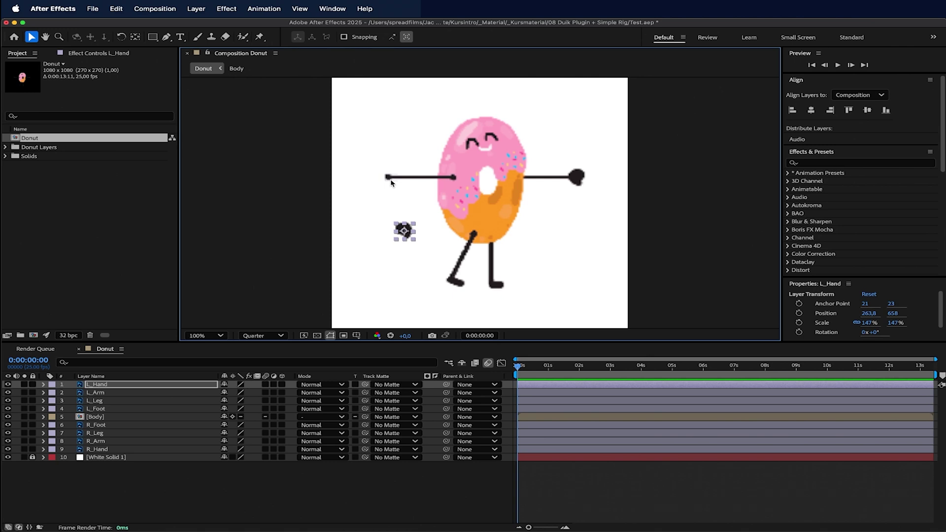
{"action": "key", "text": "super+z"}
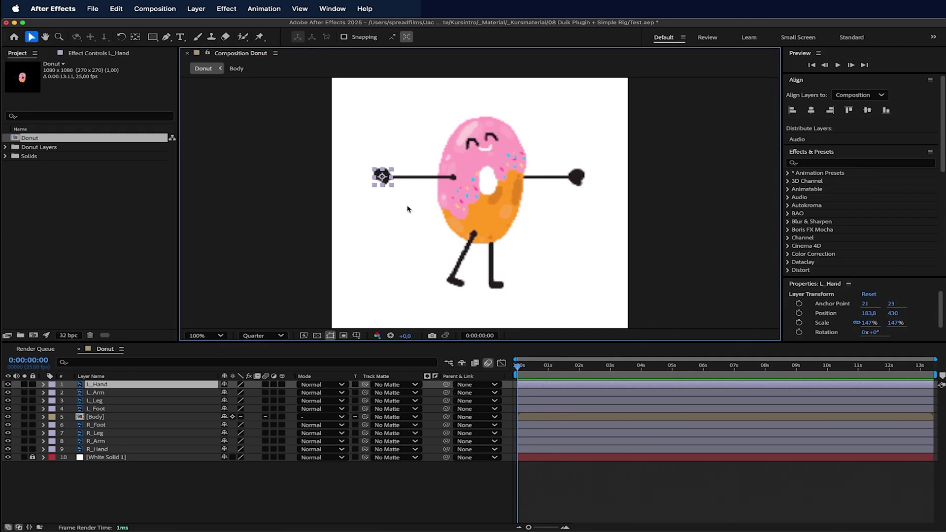
Select the L_Arm layer and compare the preview at full resolution before setting it to half resolution.
{"action": "scroll", "coordinate": [389, 199], "scroll_direction": "up", "scroll_amount": 1}
{"action": "left_click_drag", "start_coordinate": [437, 198], "coordinate": [435, 250]}
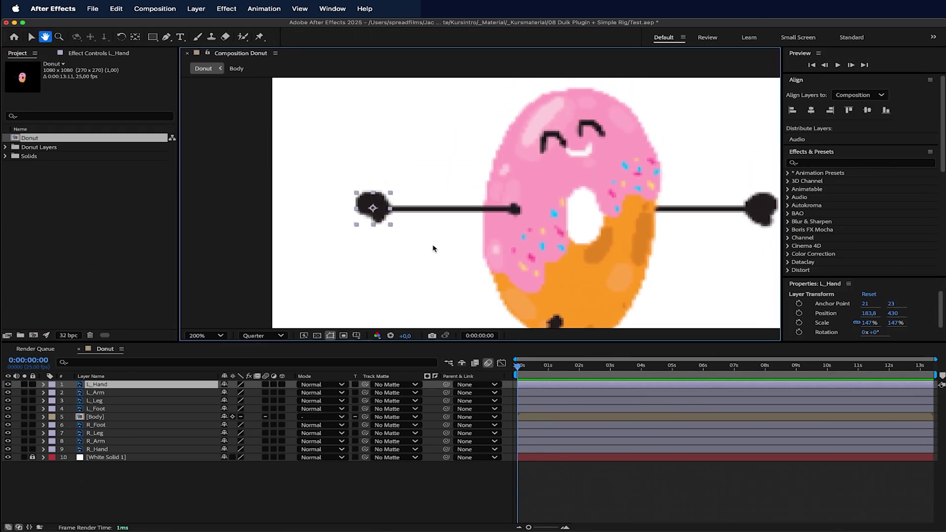
{"action": "left_click", "coordinate": [129, 392]}
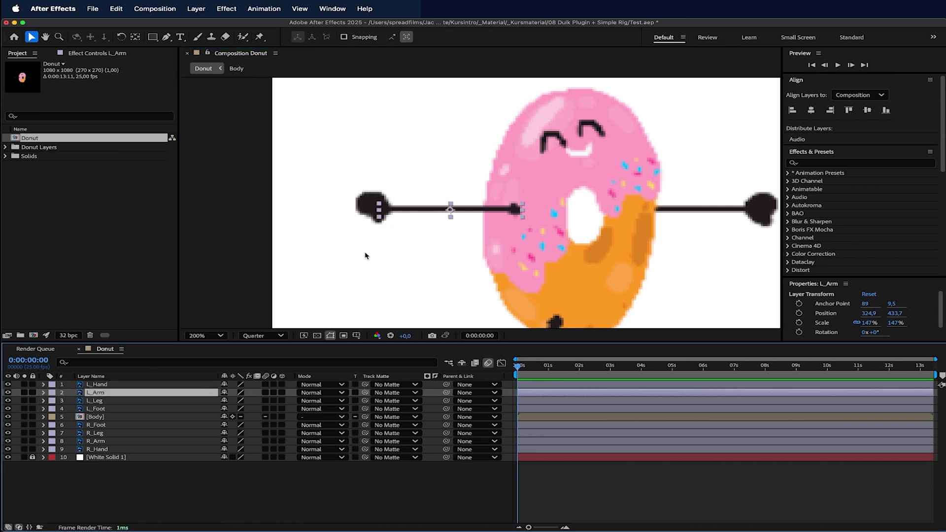
{"action": "left_click", "coordinate": [263, 335]}
{"action": "left_click", "coordinate": [261, 373]}
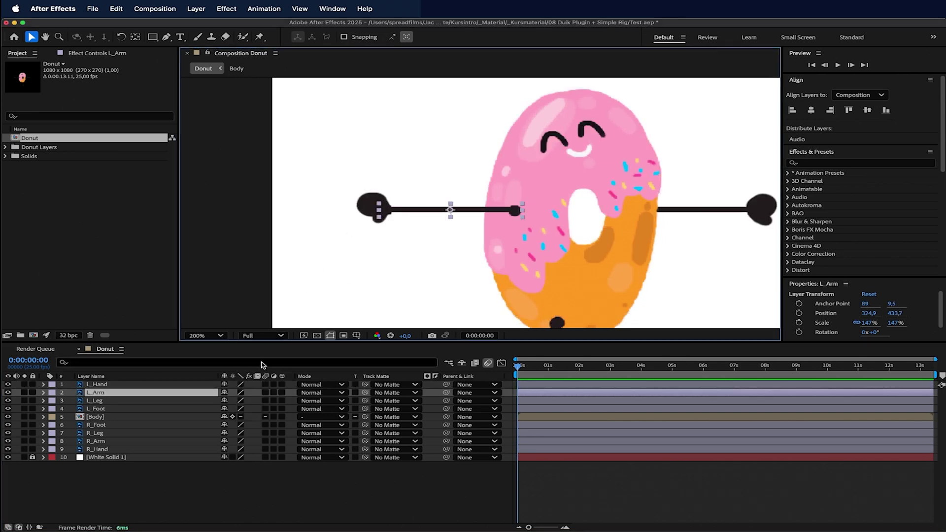
{"action": "left_click", "coordinate": [263, 335]}
{"action": "left_click", "coordinate": [263, 373]}
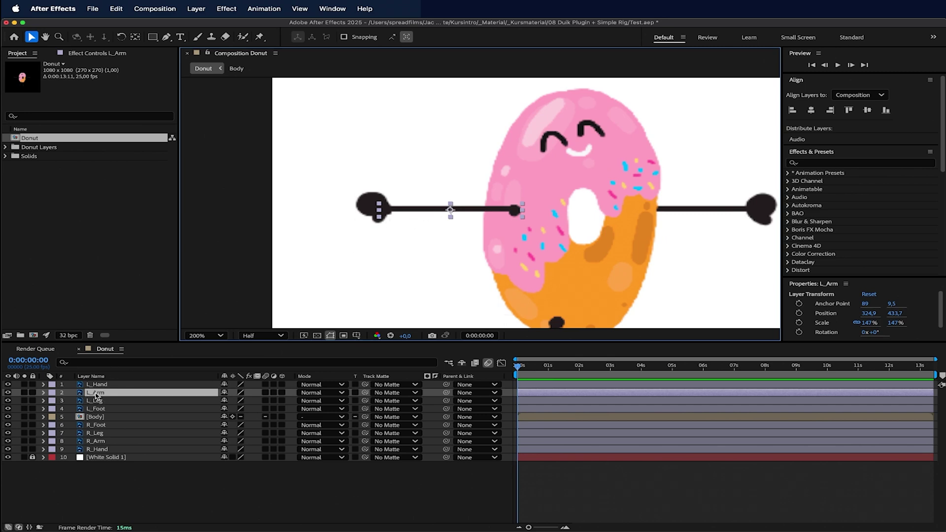
Solo the L_Arm layer and the white solid, and place puppet pins at the arm's outer end, middle and inner end.
{"action": "left_click", "coordinate": [24, 392]}
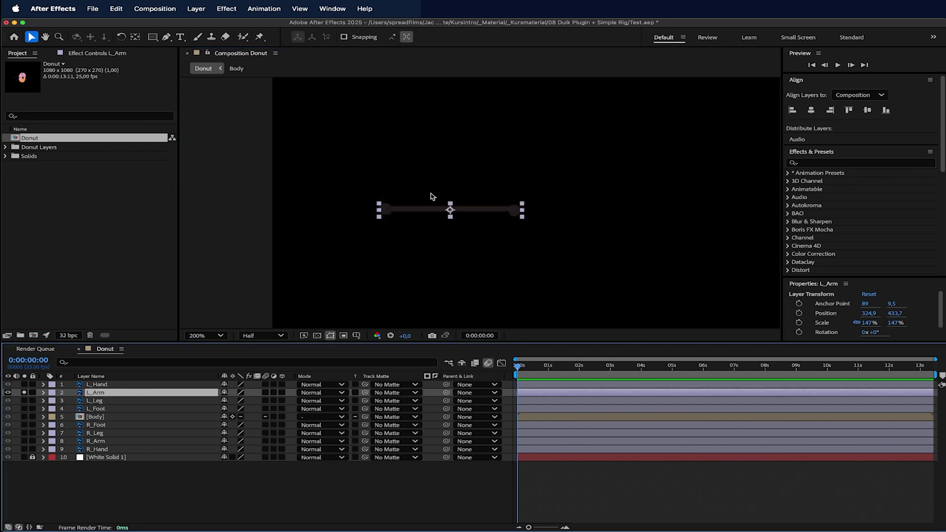
{"action": "left_click", "coordinate": [25, 457]}
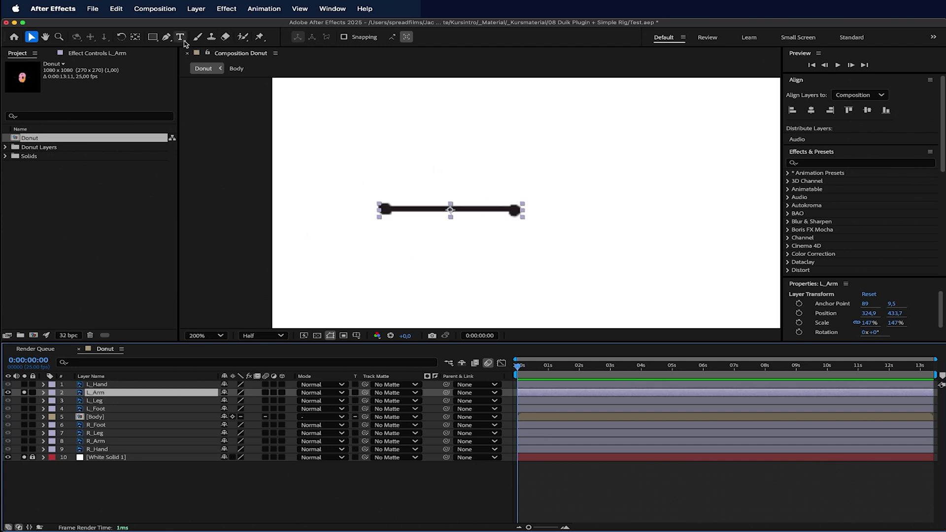
{"action": "left_click", "coordinate": [259, 37]}
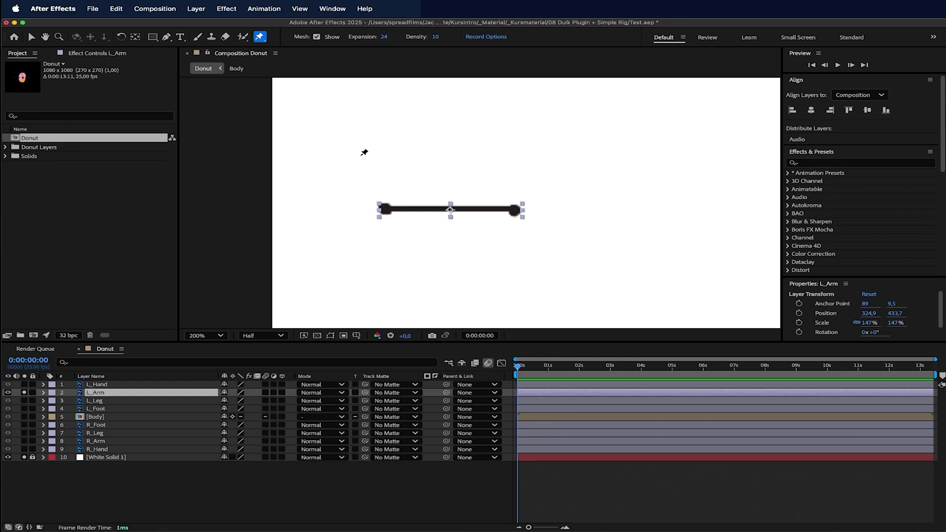
{"action": "left_click", "coordinate": [385, 209]}
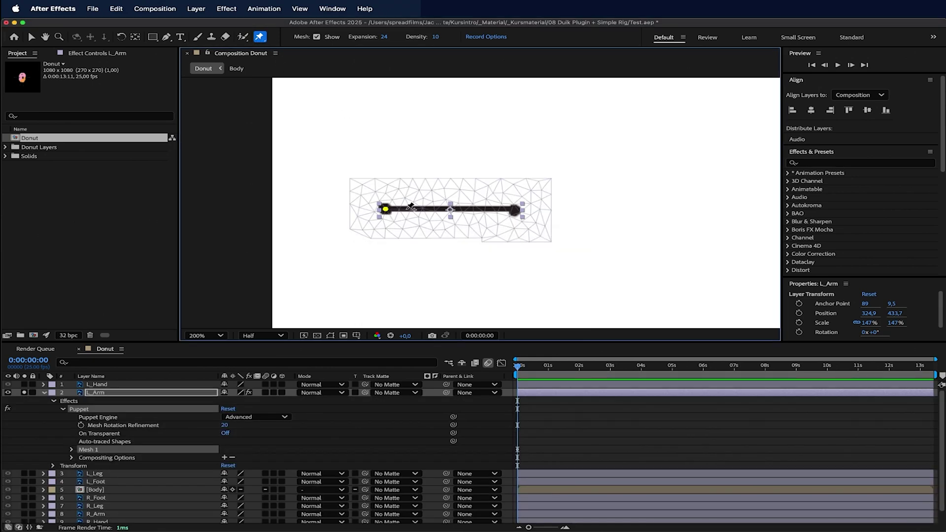
{"action": "left_click", "coordinate": [450, 209]}
{"action": "left_click", "coordinate": [516, 209]}
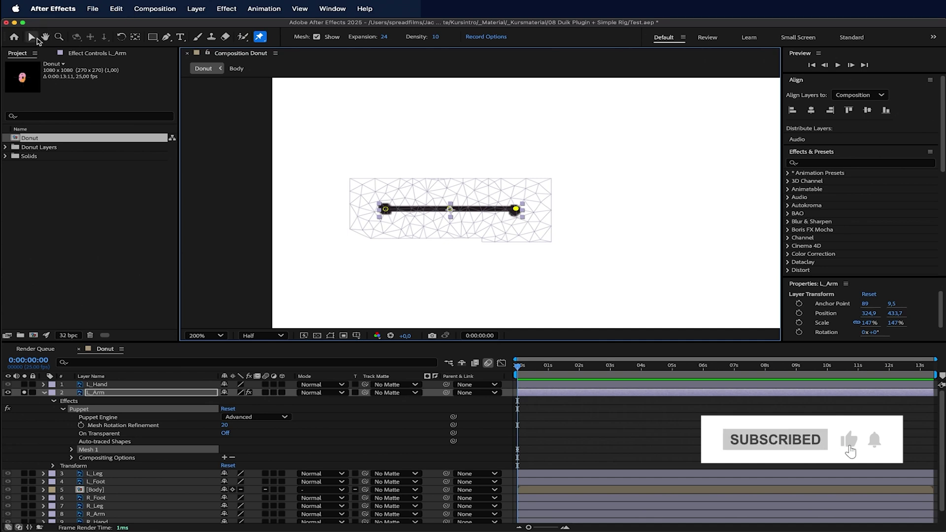
Test the arm's bend by moving its outer-end puppet pin up and inwards, and undo the deformation.
{"action": "left_click", "coordinate": [36, 40]}
{"action": "left_click_drag", "start_coordinate": [385, 210], "coordinate": [420, 178]}
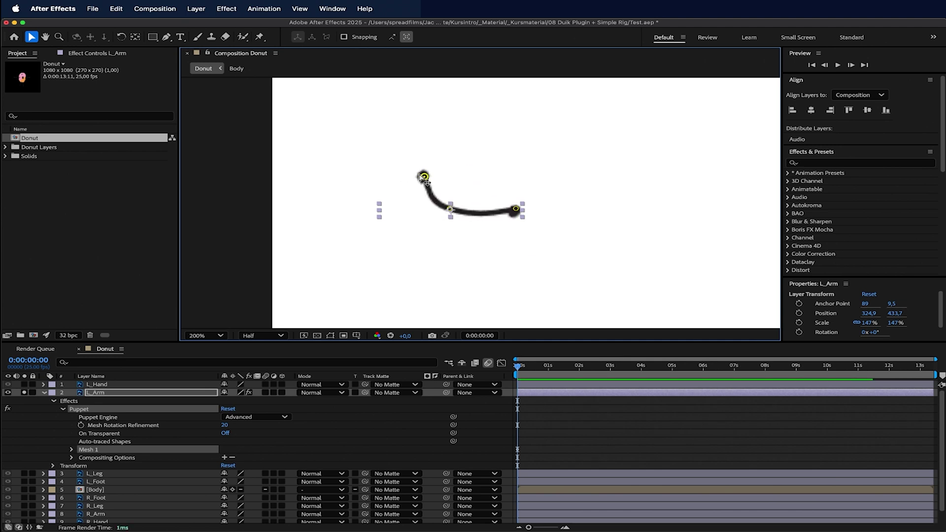
{"action": "key", "text": "super+z"}
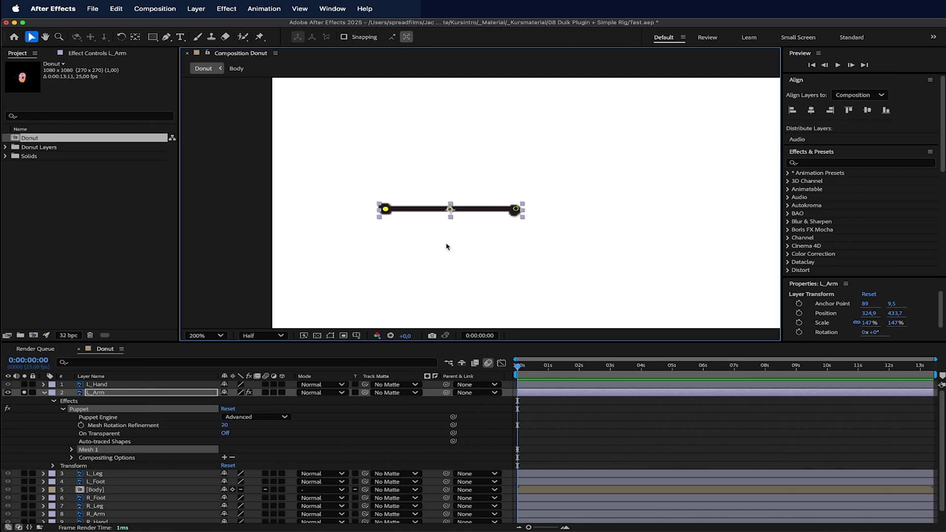
Reveal the position keyframes of the L_Arm layer's three puppet pins and select them all.
{"action": "left_click", "coordinate": [515, 209]}
{"action": "left_click", "coordinate": [527, 403]}
{"action": "key", "text": "u"}
{"action": "left_click_drag", "start_coordinate": [541, 413], "coordinate": [490, 491]}
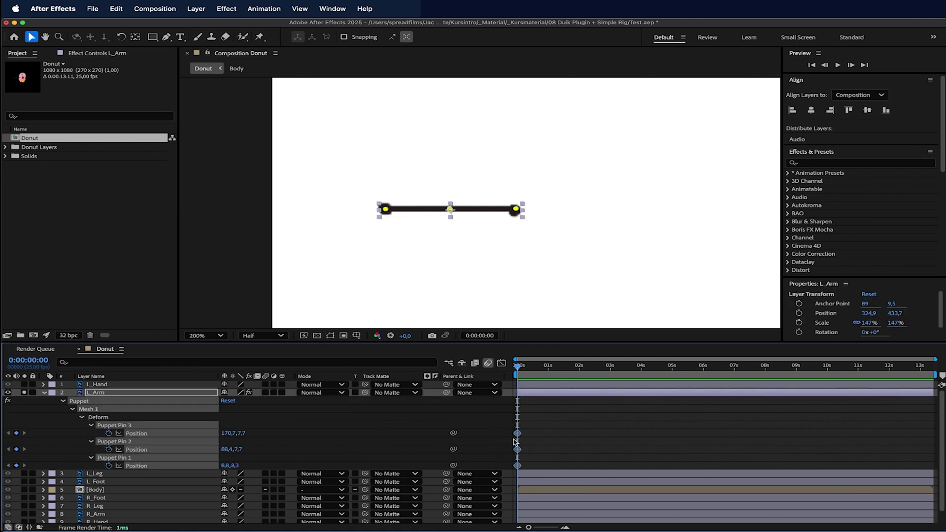
{"action": "left_click_drag", "start_coordinate": [535, 425], "coordinate": [502, 484]}
Open the Duik Angela script panel and widen it until its tool names are fully readable.
{"action": "left_click", "coordinate": [332, 8]}
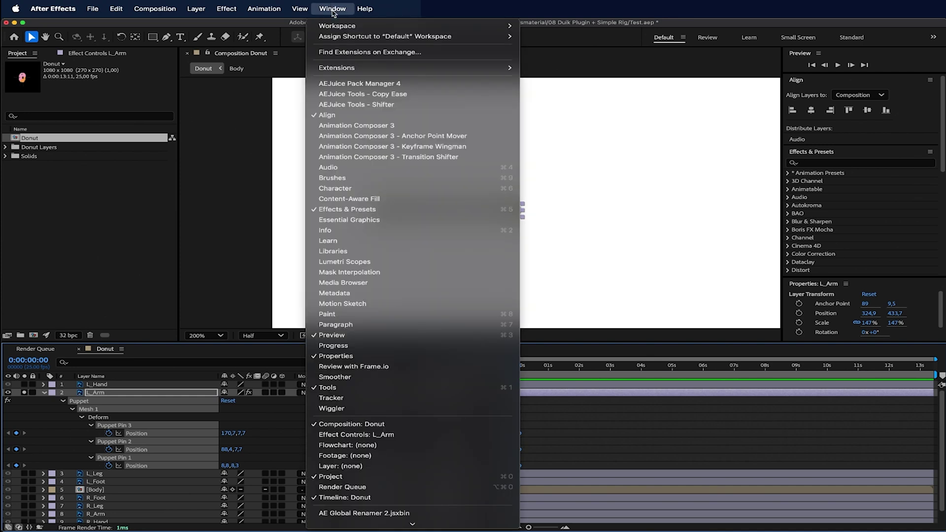
{"action": "scroll", "coordinate": [383, 280], "scroll_direction": "down", "scroll_amount": 15}
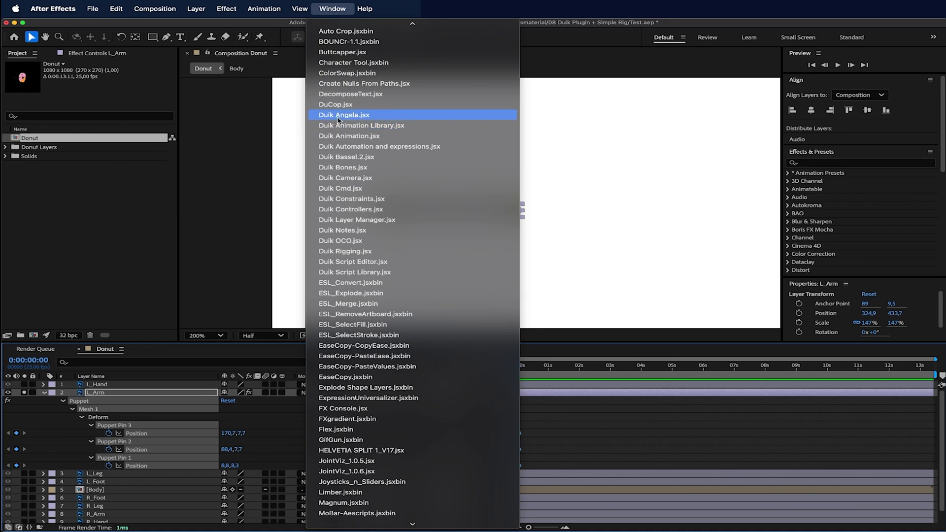
{"action": "left_click", "coordinate": [369, 118]}
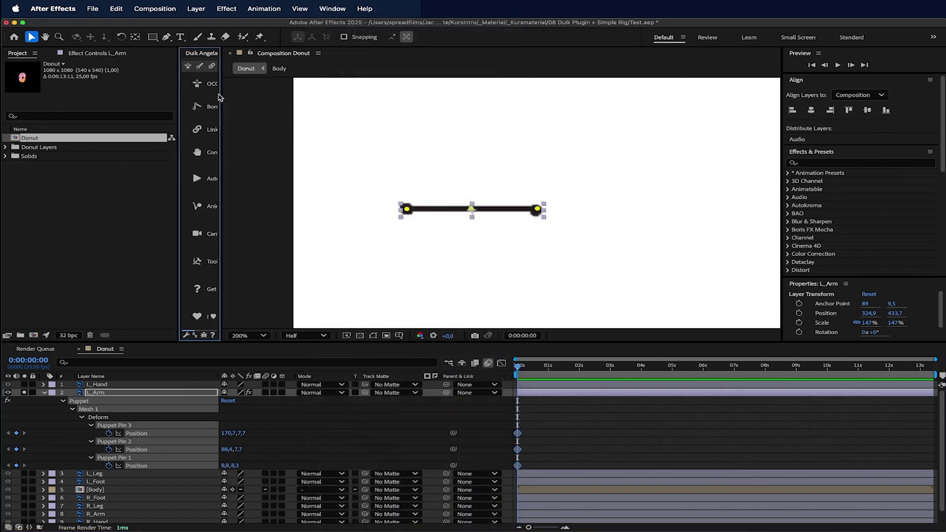
{"action": "left_click_drag", "start_coordinate": [221, 95], "coordinate": [365, 96]}
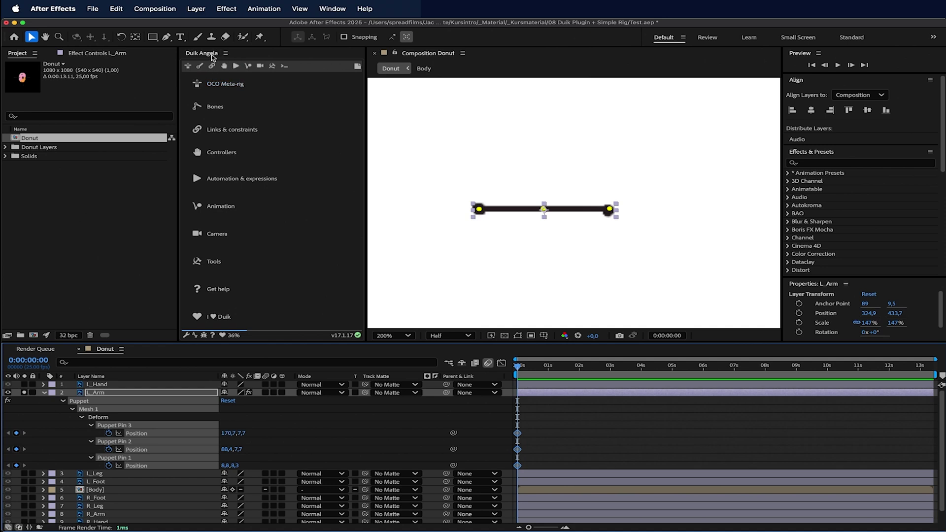
Create pin controller layers for the three selected L_Arm puppet pins with Duik's Add Pins tool from Links and constraints.
{"action": "left_click", "coordinate": [211, 66]}
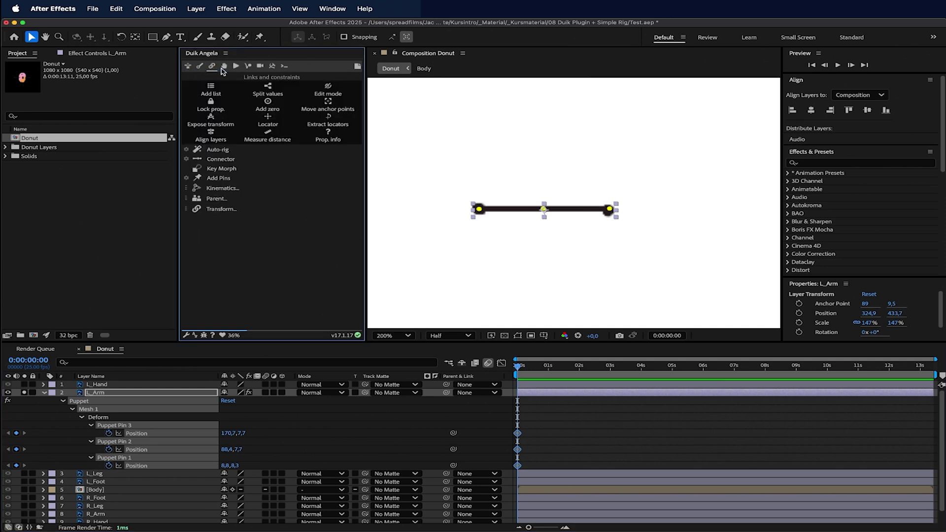
{"action": "left_click", "coordinate": [200, 66]}
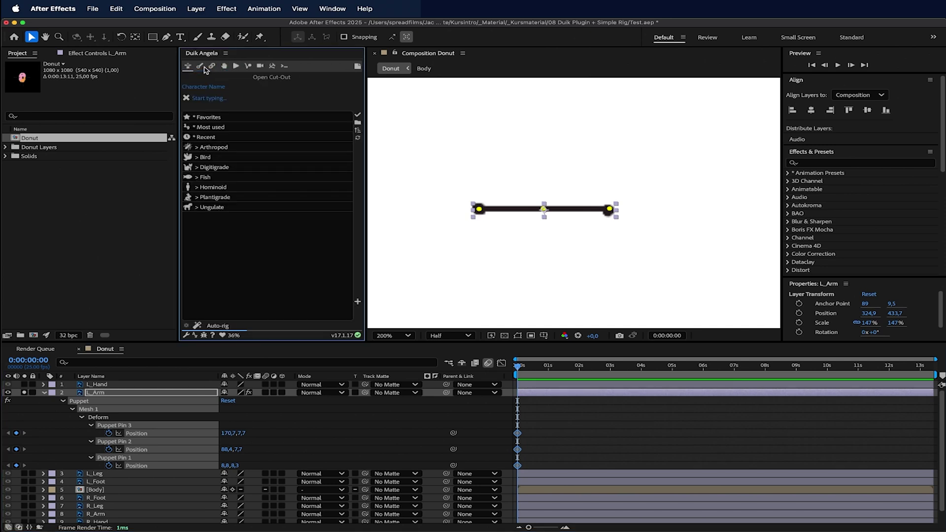
{"action": "left_click", "coordinate": [213, 66]}
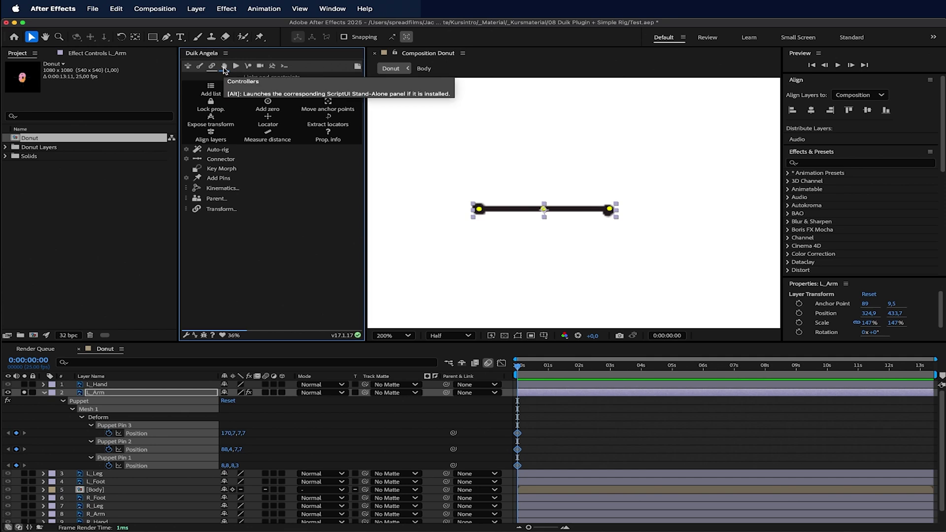
{"action": "left_click", "coordinate": [224, 66]}
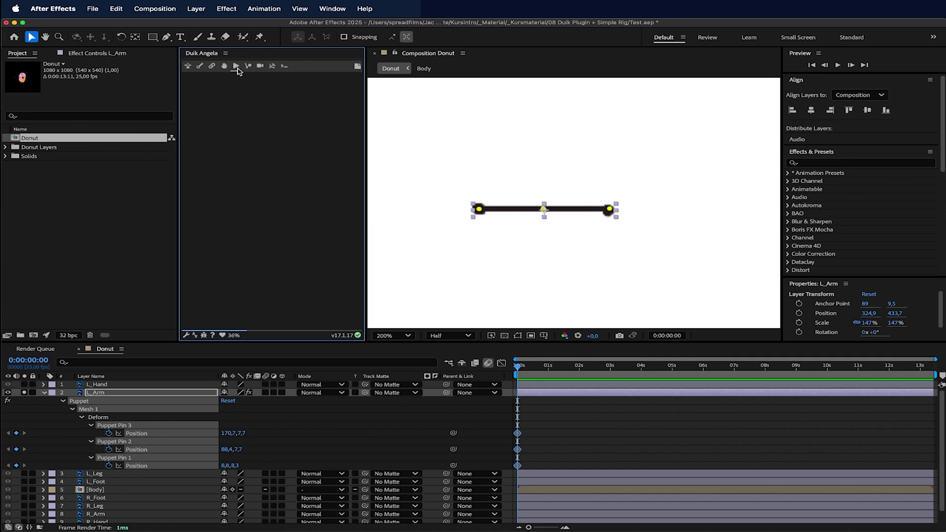
{"action": "left_click", "coordinate": [236, 66]}
{"action": "left_click", "coordinate": [223, 67]}
{"action": "left_click", "coordinate": [211, 67]}
{"action": "left_click", "coordinate": [200, 67]}
{"action": "left_click", "coordinate": [212, 67]}
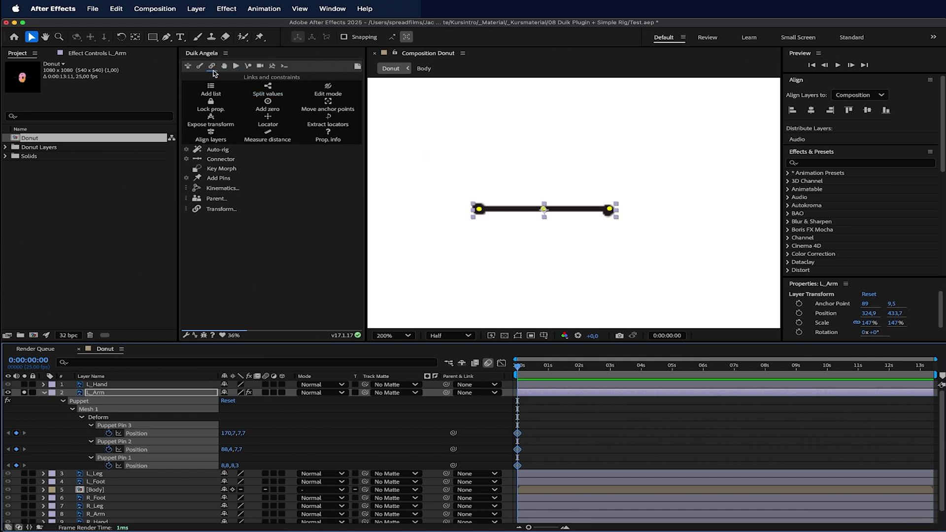
{"action": "left_click", "coordinate": [216, 178]}
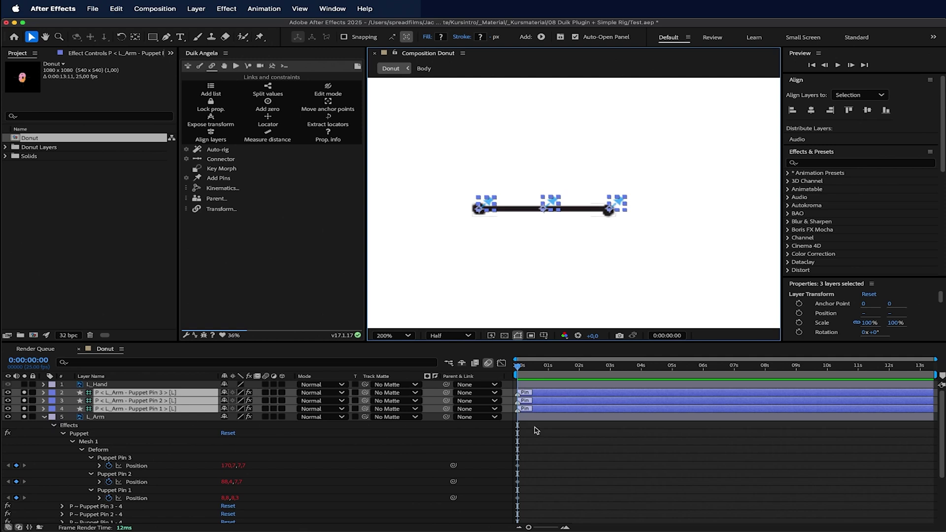
Test the Puppet Pin 3 controller by moving it to bend the arm's inner end, and undo the move.
{"action": "left_click", "coordinate": [553, 432]}
{"action": "left_click", "coordinate": [616, 214]}
{"action": "mouse_move", "coordinate": [616, 215]}
{"action": "left_mouse_down"}
{"action": "mouse_move", "coordinate": [602, 176]}
{"action": "mouse_move", "coordinate": [617, 211]}
{"action": "mouse_move", "coordinate": [585, 164]}
{"action": "mouse_move", "coordinate": [610, 218]}
{"action": "left_mouse_up"}
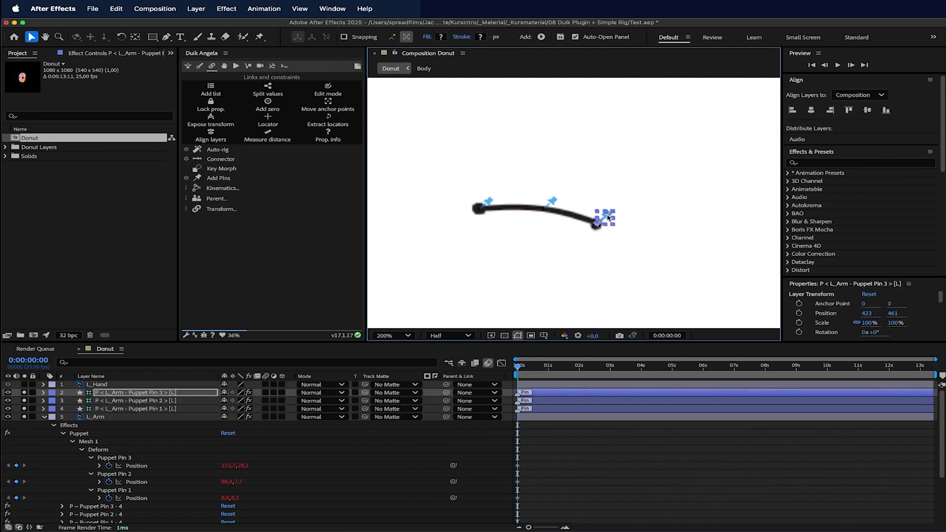
{"action": "key", "text": "super+z"}
Reveal the Puppet Pin 3 controller's position, try changing its value, and undo the change.
{"action": "key", "text": "p"}
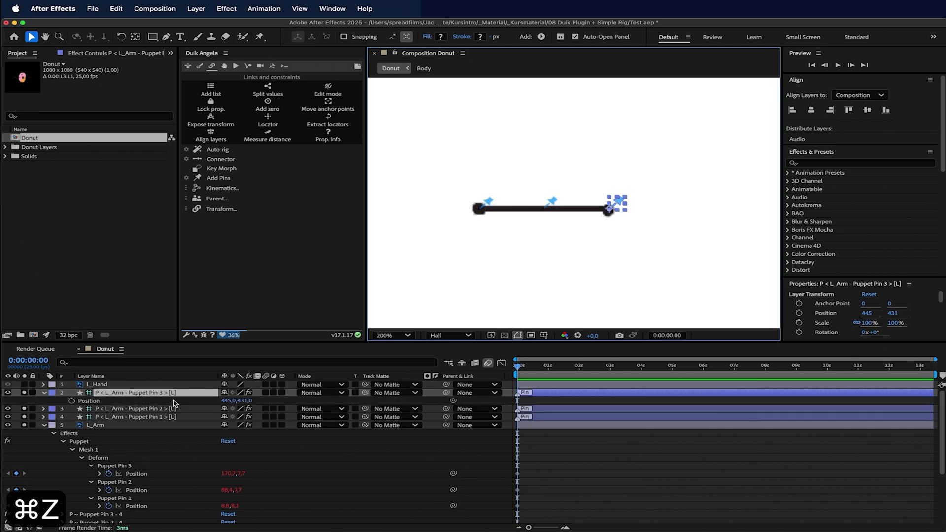
{"action": "left_click_drag", "start_coordinate": [244, 401], "coordinate": [271, 401]}
{"action": "key", "text": "super+z"}
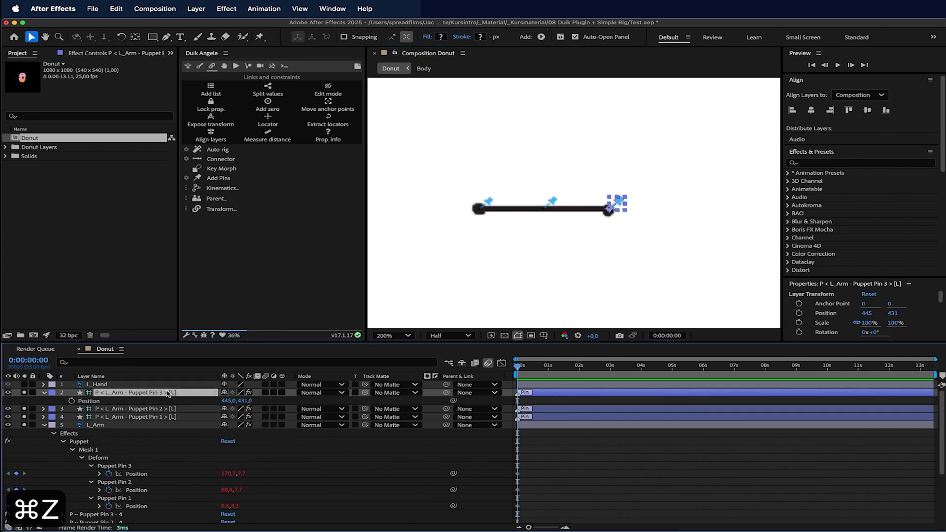
Collapse the Puppet Pin 3 and L_Arm layer properties and briefly solo L_Hand to check which pin sits at the hand.
{"action": "left_click", "coordinate": [45, 393]}
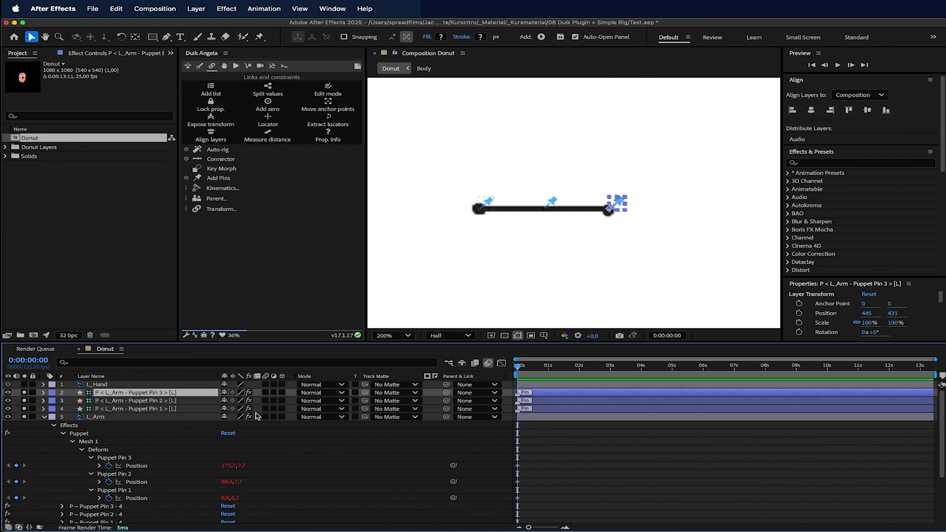
{"action": "left_click", "coordinate": [45, 418]}
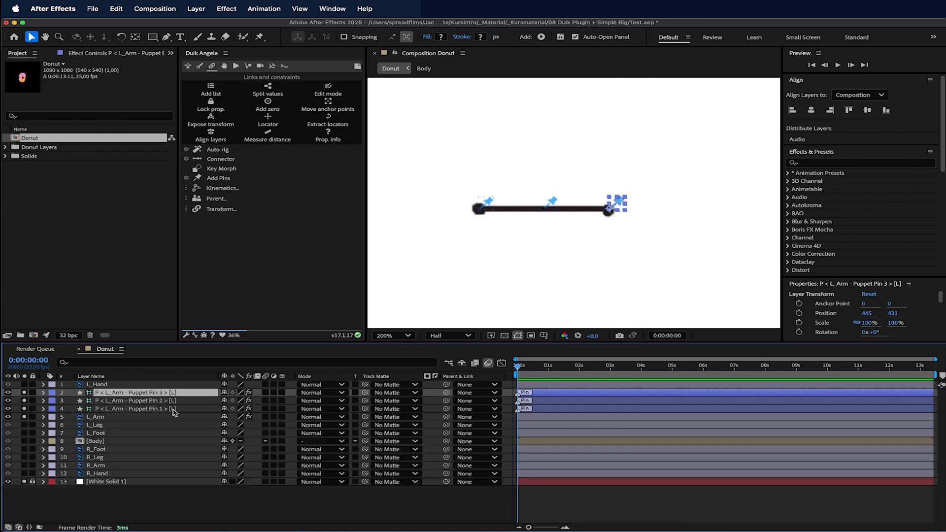
{"action": "left_click", "coordinate": [148, 409]}
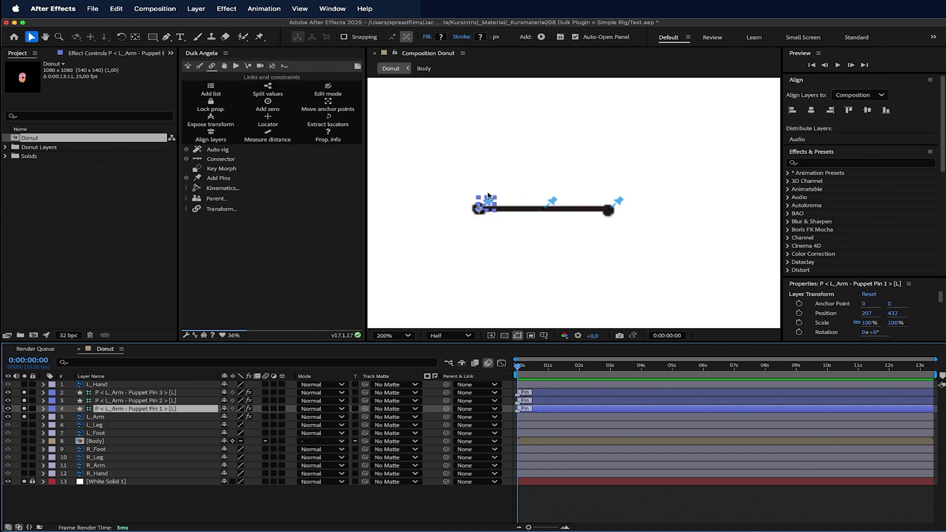
{"action": "left_click", "coordinate": [24, 384]}
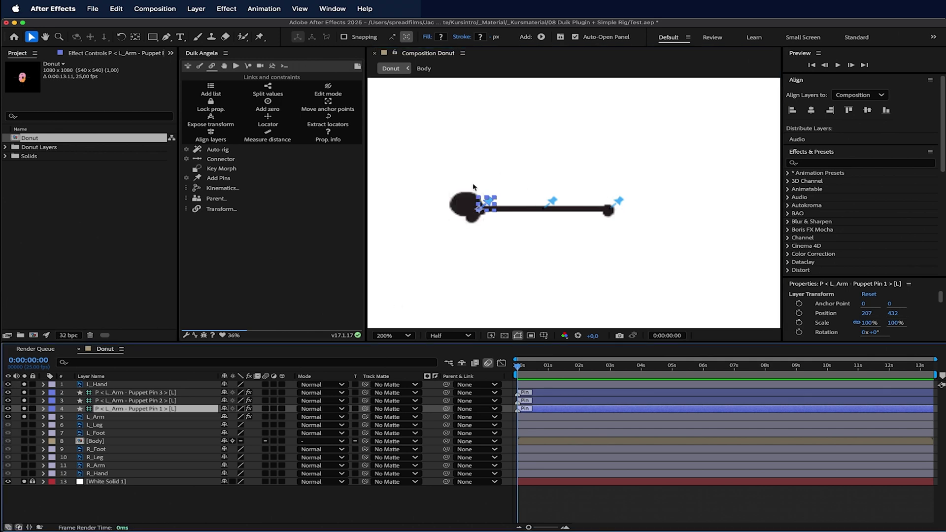
{"action": "left_click", "coordinate": [24, 384]}
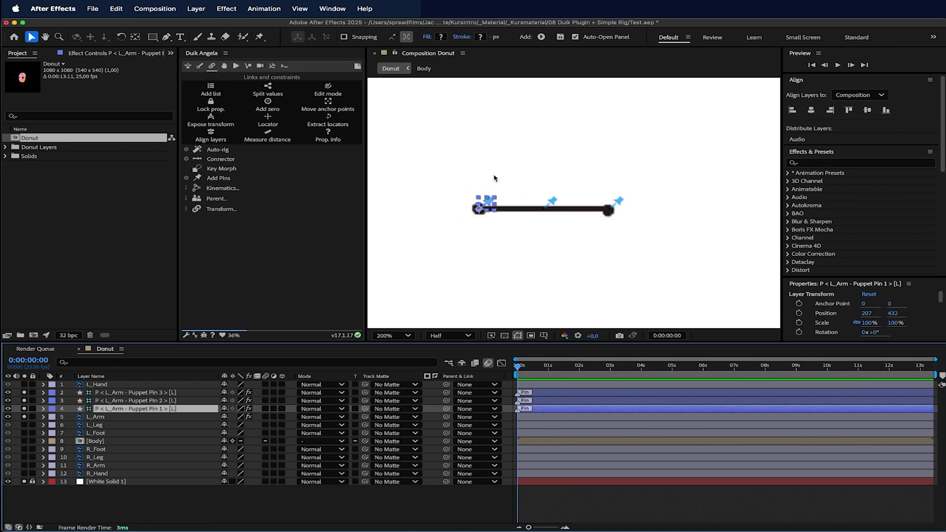
Add the Puppet Pin 2 and 3 controllers to the selected Puppet Pin 1, from hand to shoulder, and run Duik's Auto-rig.
{"action": "left_click", "coordinate": [176, 400], "text": "shift"}
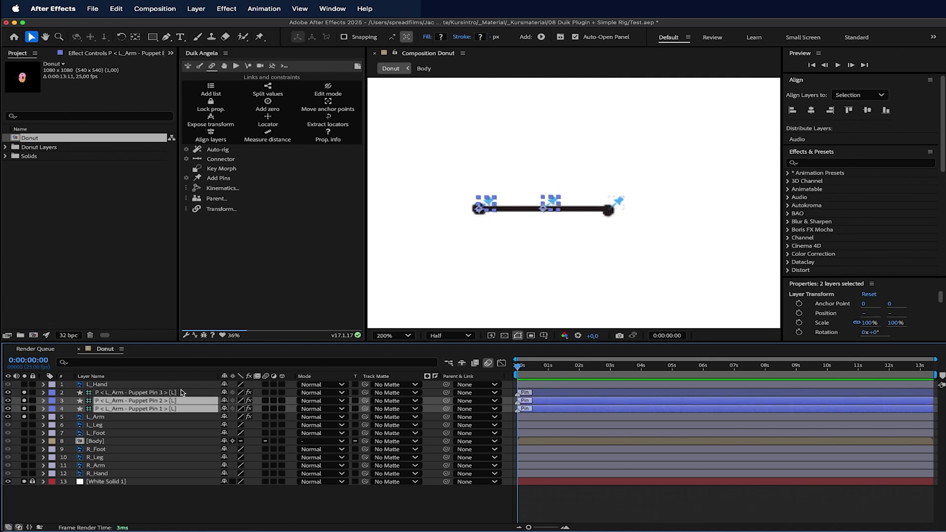
{"action": "left_click", "coordinate": [181, 392], "text": "shift"}
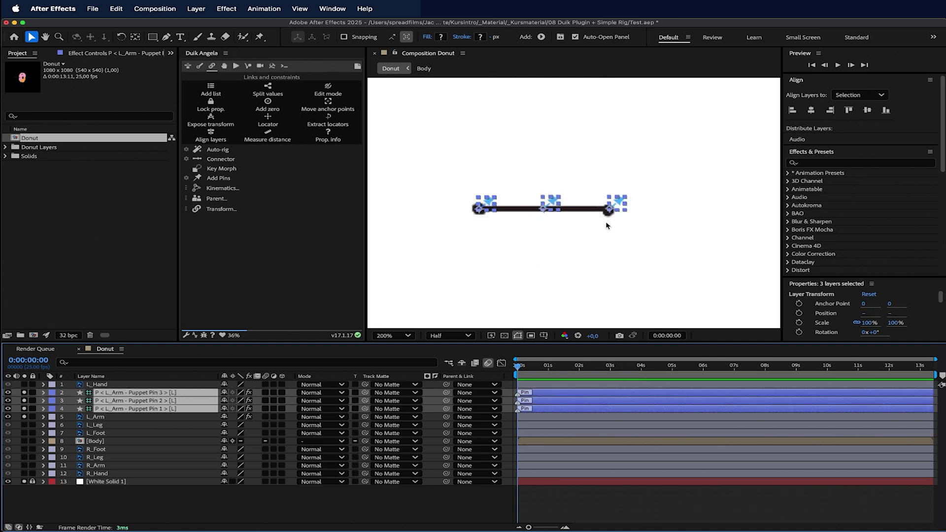
{"action": "left_click", "coordinate": [211, 150]}
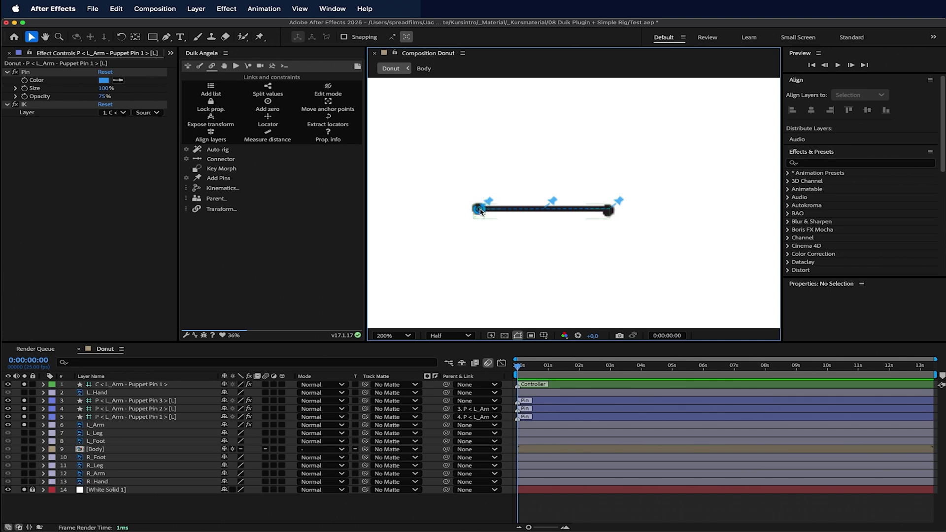
Test the left arm's new IK controller by moving it to bend the arm, and undo the movement.
{"action": "left_click", "coordinate": [177, 383]}
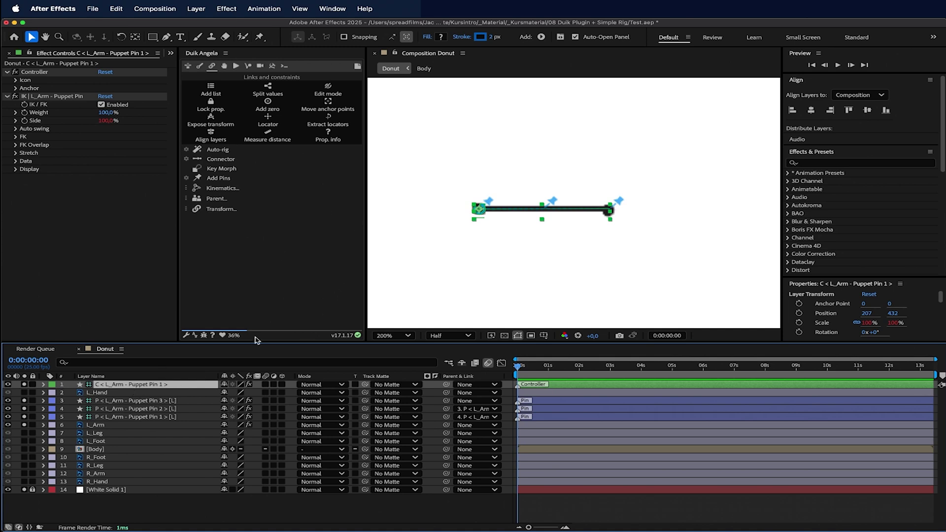
{"action": "left_click_drag", "start_coordinate": [481, 212], "coordinate": [507, 213]}
{"action": "key", "text": "super+z"}
{"action": "key", "text": "super+z"}
{"action": "key", "text": "super+z"}
{"action": "key", "text": "super+z"}
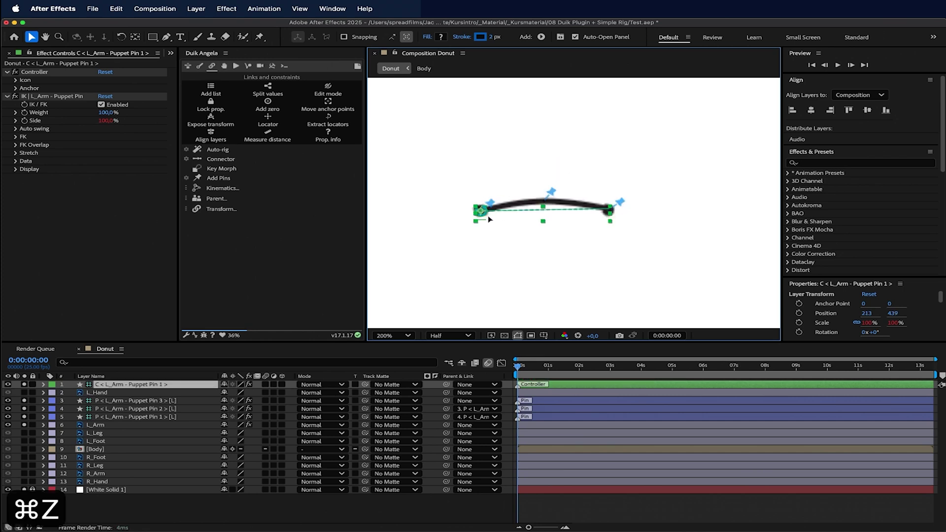
{"action": "key", "text": "super+z"}
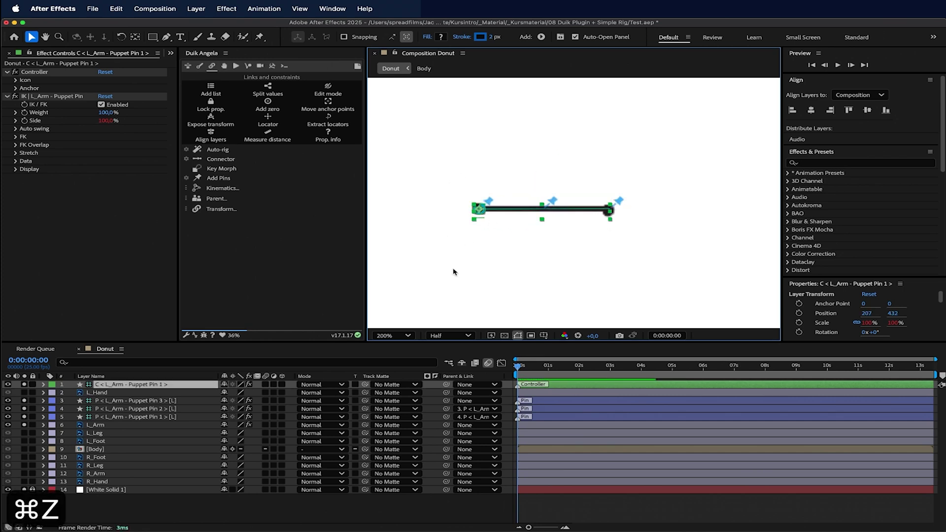
Turn off solo for the left arm layers and White Solid 1 to show the whole Donut character.
{"action": "left_click_drag", "start_coordinate": [26, 385], "coordinate": [29, 424]}
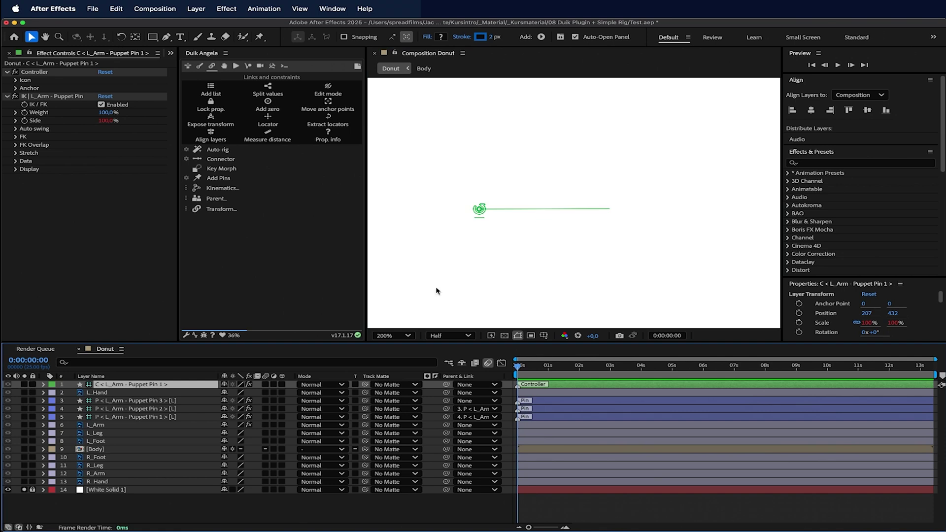
{"action": "left_click", "coordinate": [23, 489]}
{"action": "key", "text": "comma"}
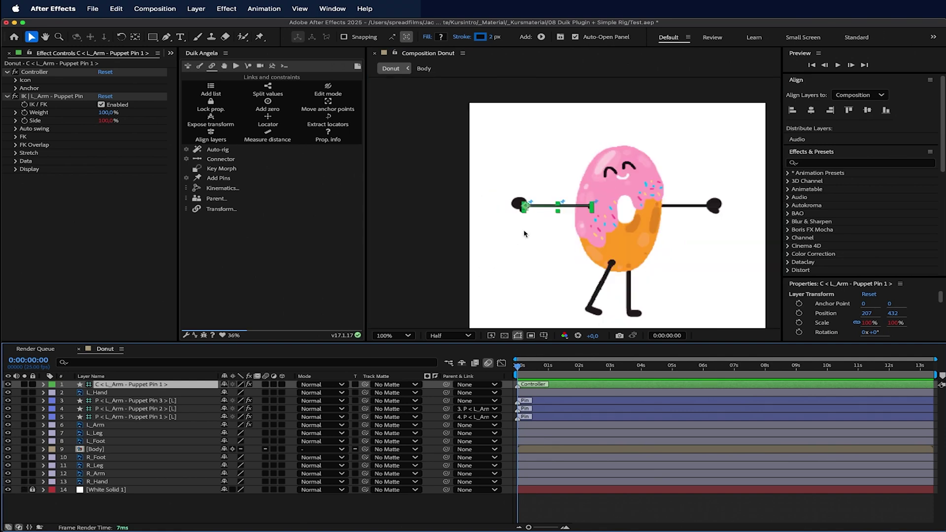
{"action": "left_click", "coordinate": [685, 238]}
{"action": "left_click_drag", "start_coordinate": [681, 240], "coordinate": [615, 227]}
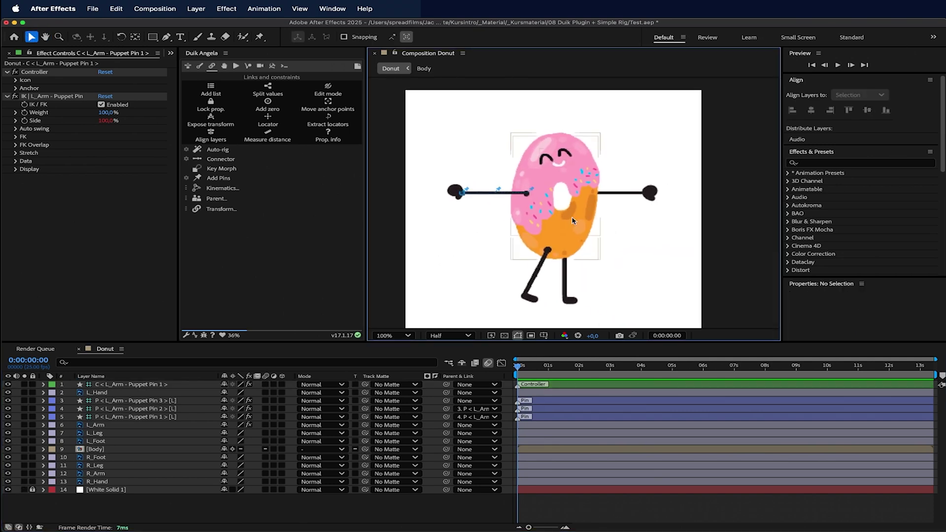
Move the left arm's IK controller toward the body to check how the arm and hand behave, and undo the move.
{"action": "left_click", "coordinate": [145, 384]}
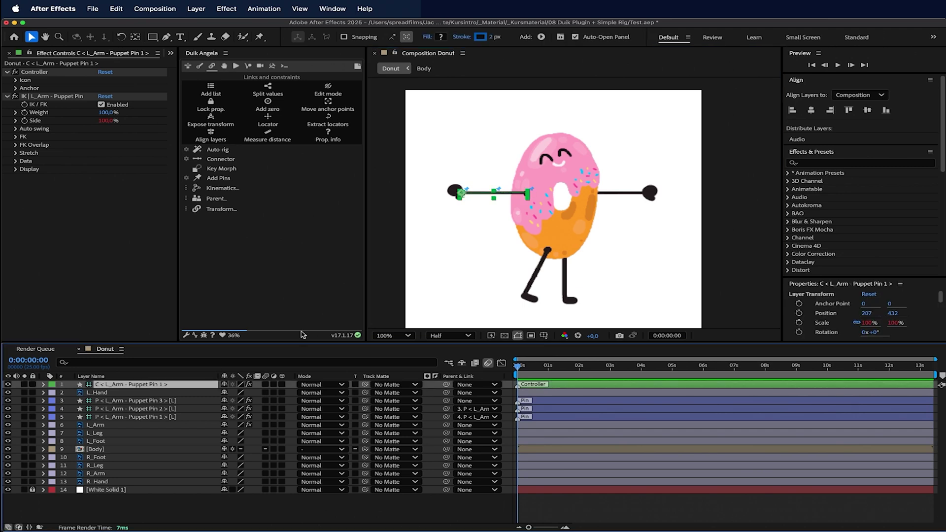
{"action": "left_click_drag", "start_coordinate": [469, 194], "coordinate": [542, 239]}
{"action": "key", "text": "cmd+z"}
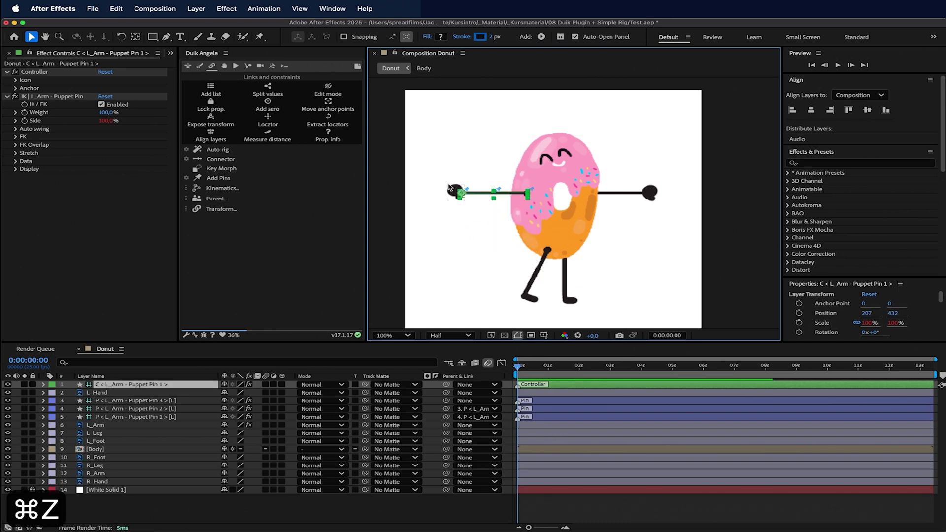
Parent the L_Hand layer to the left arm's IK controller.
{"action": "left_click", "coordinate": [451, 189]}
{"action": "scroll", "coordinate": [456, 198], "scroll_direction": "up", "scroll_amount": 2}
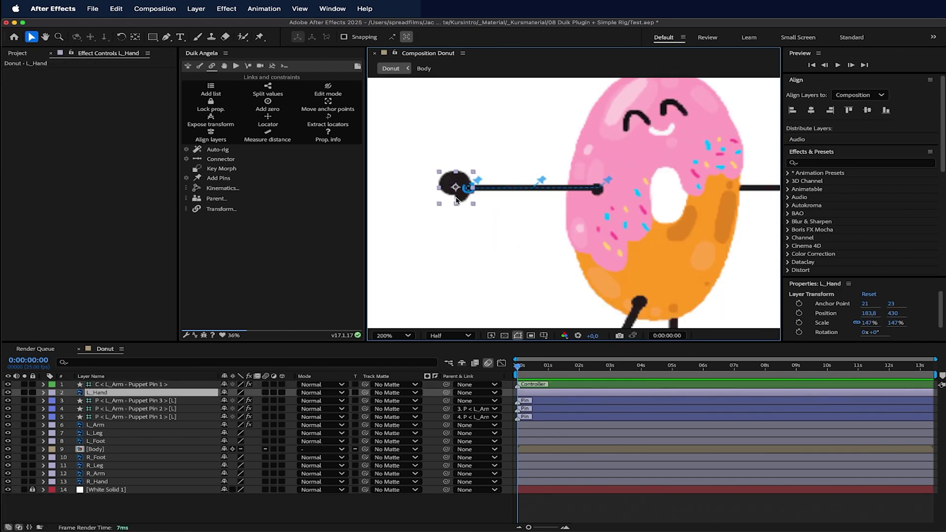
{"action": "left_click_drag", "start_coordinate": [446, 392], "coordinate": [158, 386]}
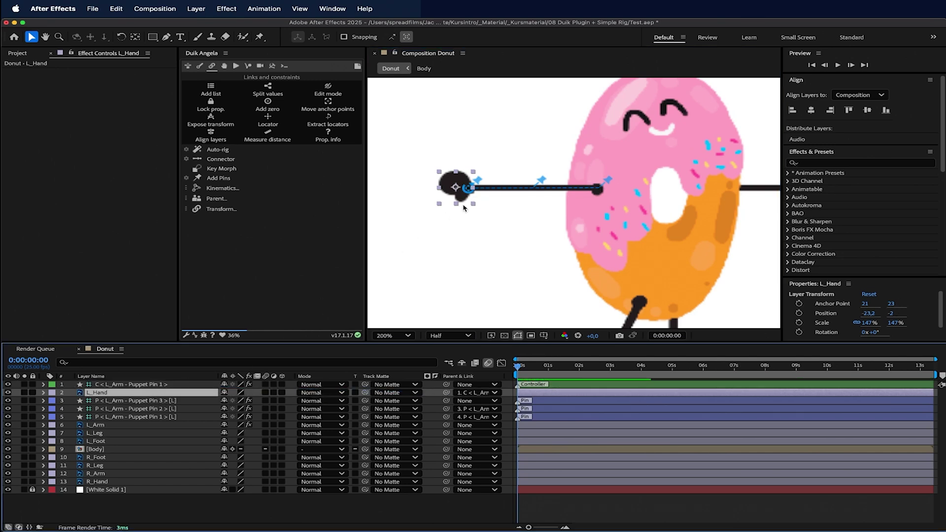
Test the hand's parenting by moving the left arm controller with the hand attached, and undo the move.
{"action": "key", "text": "comma"}
{"action": "left_click", "coordinate": [158, 385]}
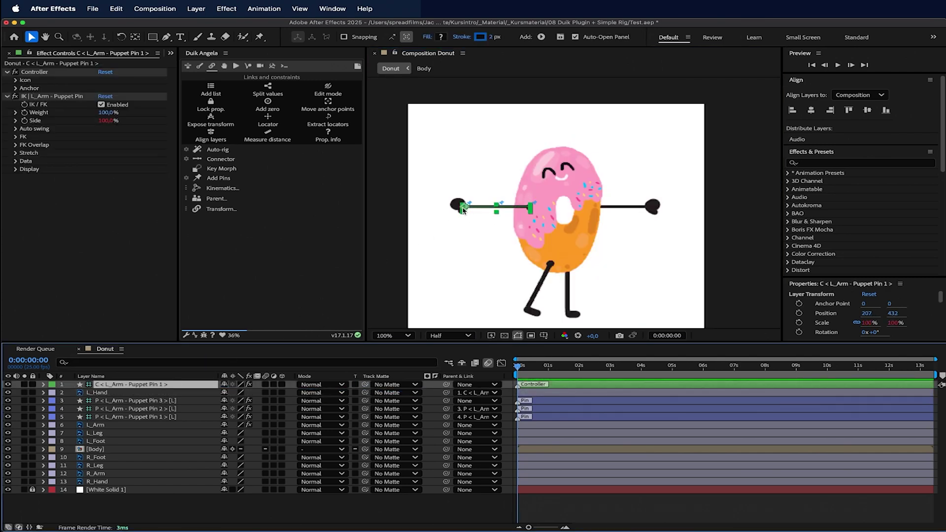
{"action": "left_click_drag", "start_coordinate": [464, 209], "coordinate": [507, 249]}
{"action": "key", "text": "super+z"}
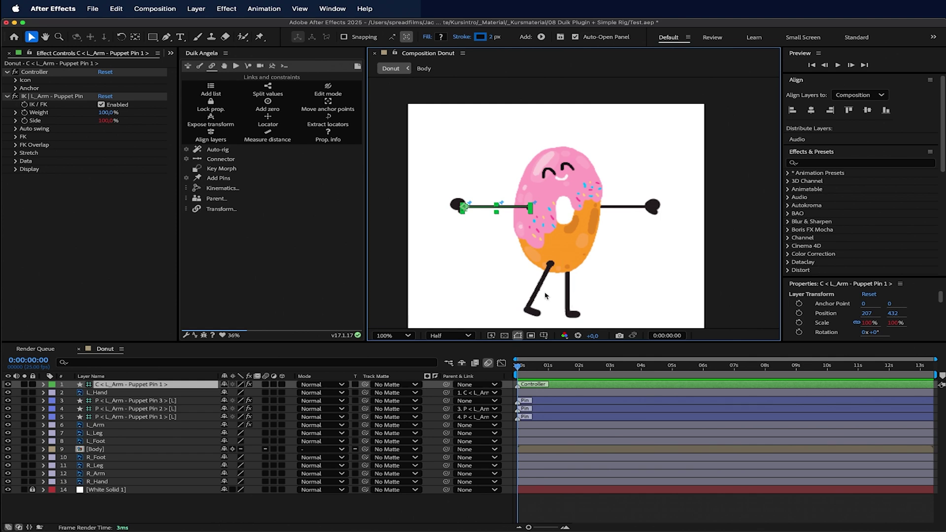
Test the left arm's Puppet Pin 3 controller by shifting the shoulder end of the arm, and undo the change.
{"action": "left_click", "coordinate": [531, 206]}
{"action": "scroll", "coordinate": [541, 200], "scroll_direction": "down", "scroll_amount": 2}
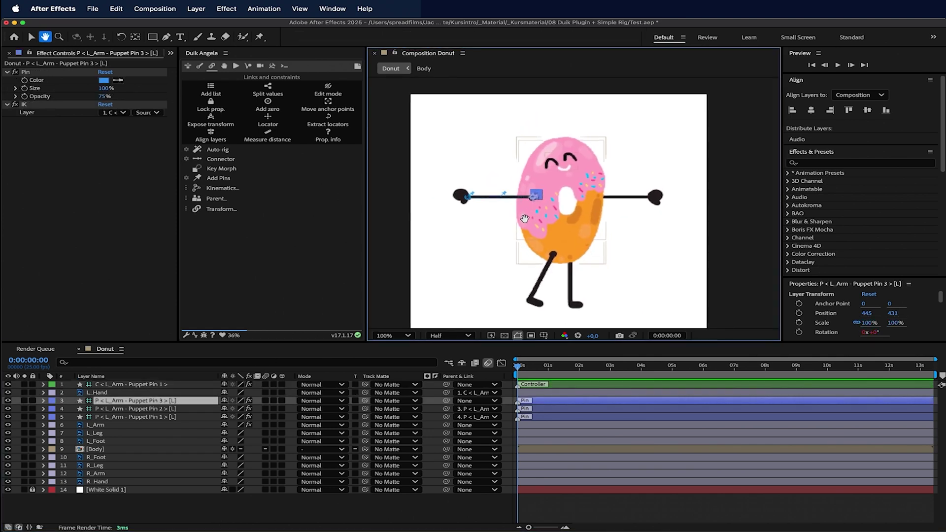
{"action": "scroll", "coordinate": [541, 182], "scroll_direction": "up", "scroll_amount": 2}
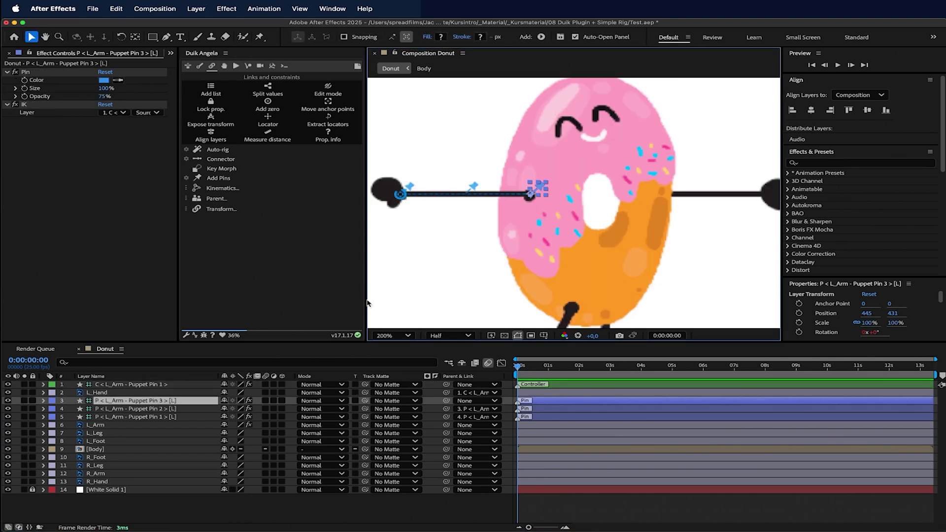
{"action": "left_click_drag", "start_coordinate": [531, 198], "coordinate": [514, 173]}
{"action": "key", "text": "super+z"}
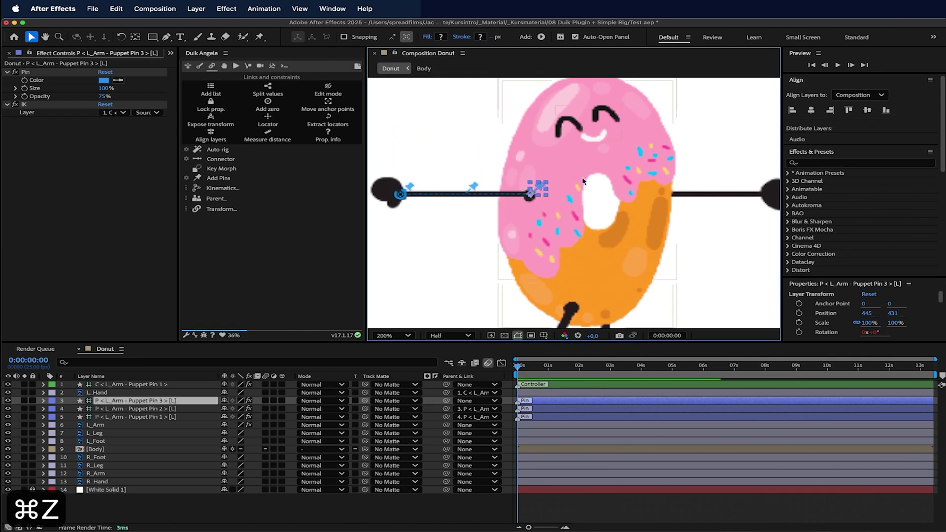
Parent the left arm's Puppet Pin 3 controller to the Body layer, and test it by moving the body and undoing the move.
{"action": "left_click_drag", "start_coordinate": [445, 400], "coordinate": [137, 450]}
{"action": "scroll", "coordinate": [526, 277], "scroll_direction": "down", "scroll_amount": 1}
{"action": "left_click", "coordinate": [605, 246]}
{"action": "mouse_move", "coordinate": [617, 255]}
{"action": "left_mouse_down"}
{"action": "mouse_move", "coordinate": [521, 223]}
{"action": "mouse_move", "coordinate": [566, 254]}
{"action": "mouse_move", "coordinate": [517, 159]}
{"action": "mouse_move", "coordinate": [620, 266]}
{"action": "mouse_move", "coordinate": [552, 274]}
{"action": "mouse_move", "coordinate": [562, 283]}
{"action": "mouse_move", "coordinate": [603, 222]}
{"action": "mouse_move", "coordinate": [612, 254]}
{"action": "left_mouse_up"}
{"action": "key", "text": "super+z"}
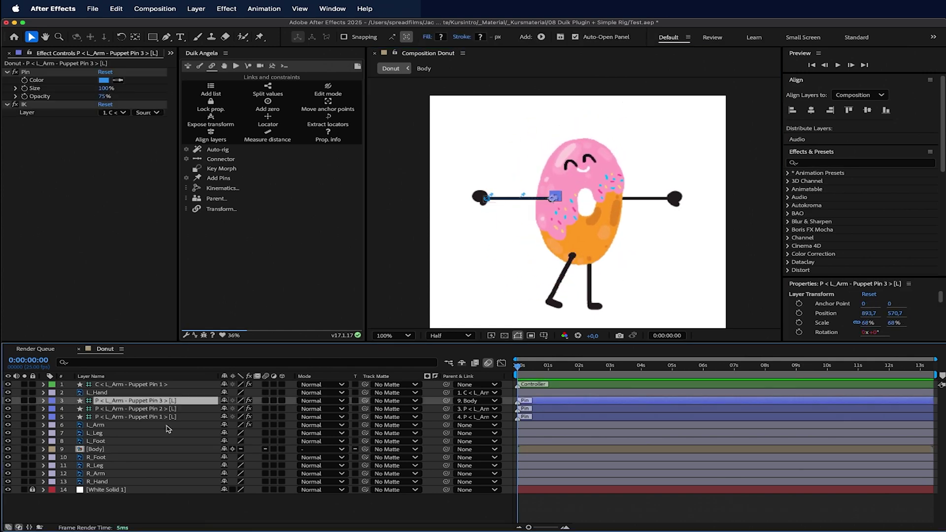
Isolate the R_Arm layer by soloing it together with White Solid 1.
{"action": "left_click", "coordinate": [168, 426]}
{"action": "left_click", "coordinate": [670, 198]}
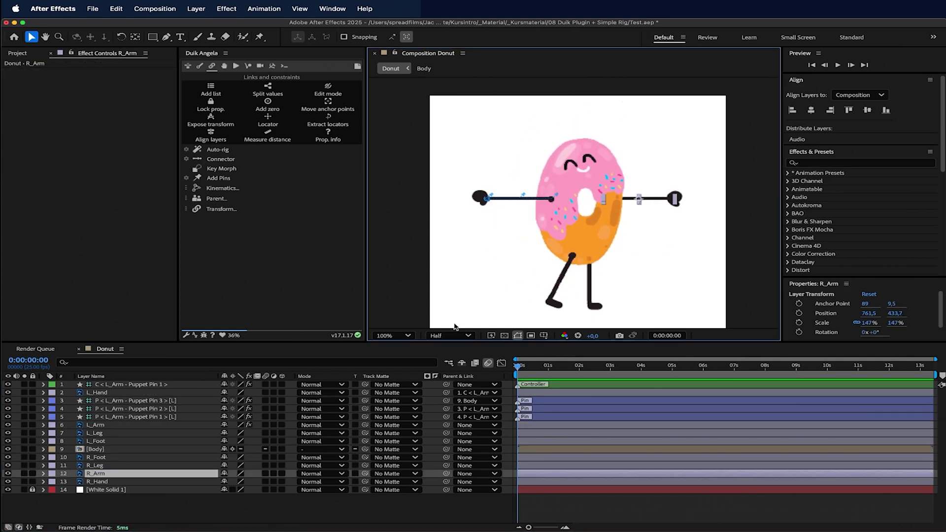
{"action": "left_click", "coordinate": [24, 473]}
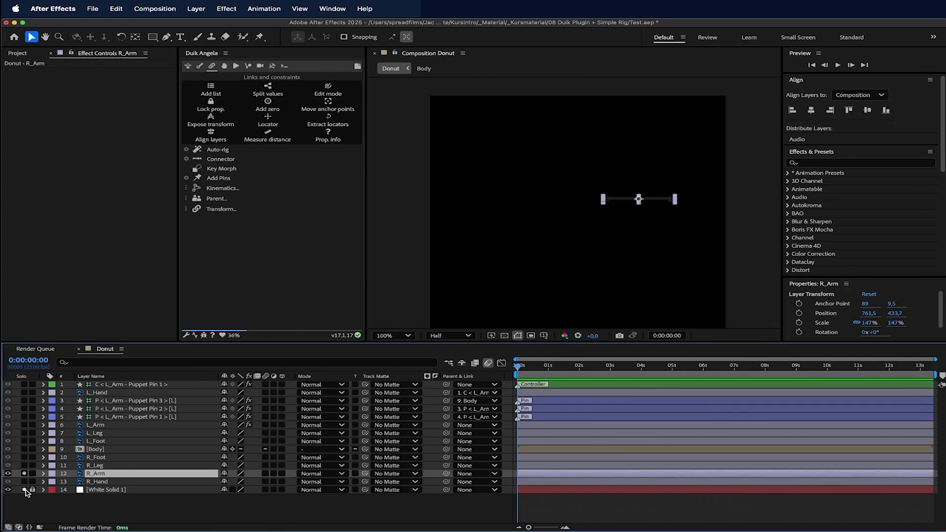
{"action": "left_click", "coordinate": [24, 489]}
{"action": "scroll", "coordinate": [618, 272], "scroll_direction": "up", "scroll_amount": 4}
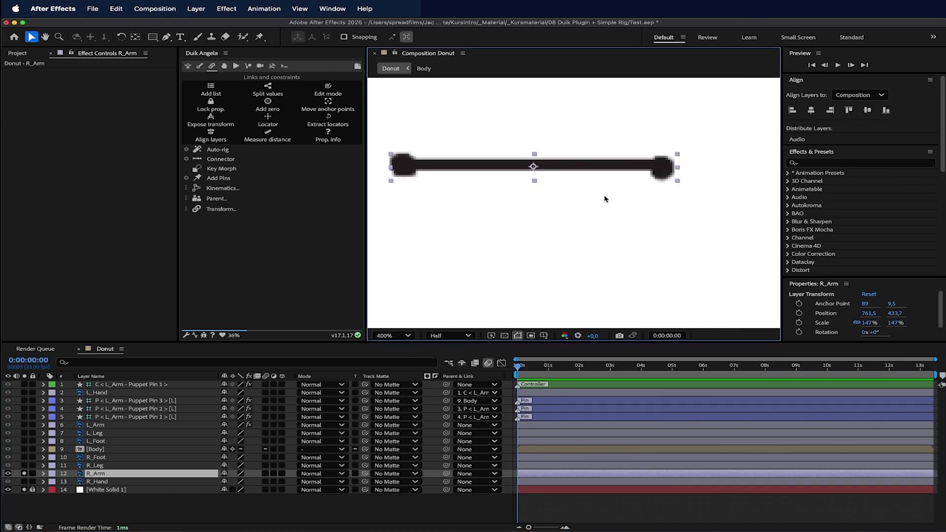
Place three puppet pins on R_Arm with the Puppet Pin tool: at the body end, the middle and the hand end.
{"action": "left_click", "coordinate": [258, 35]}
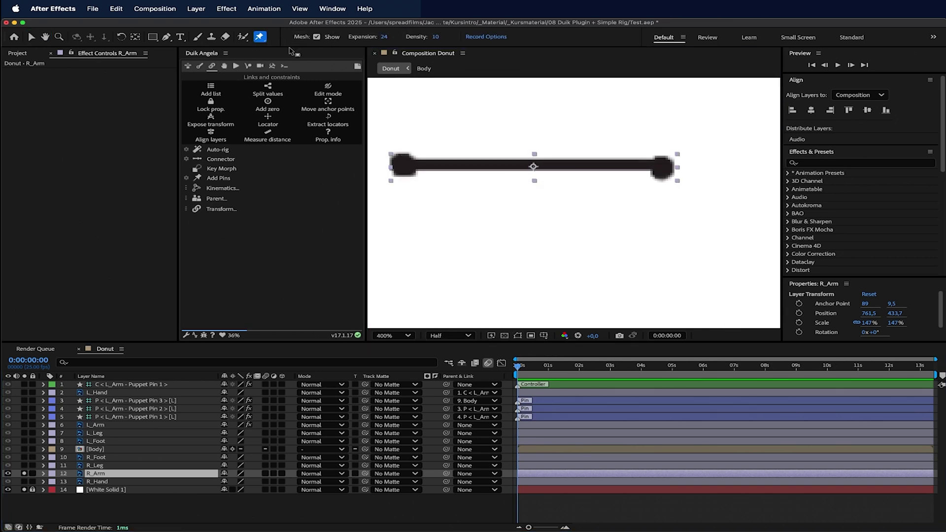
{"action": "left_click", "coordinate": [401, 165]}
{"action": "left_click", "coordinate": [533, 165]}
{"action": "left_click", "coordinate": [663, 167]}
Reveal R_Arm's three puppet pins, select them all, and create their pin controller layers with Duik's Add Pins.
{"action": "key", "text": "u"}
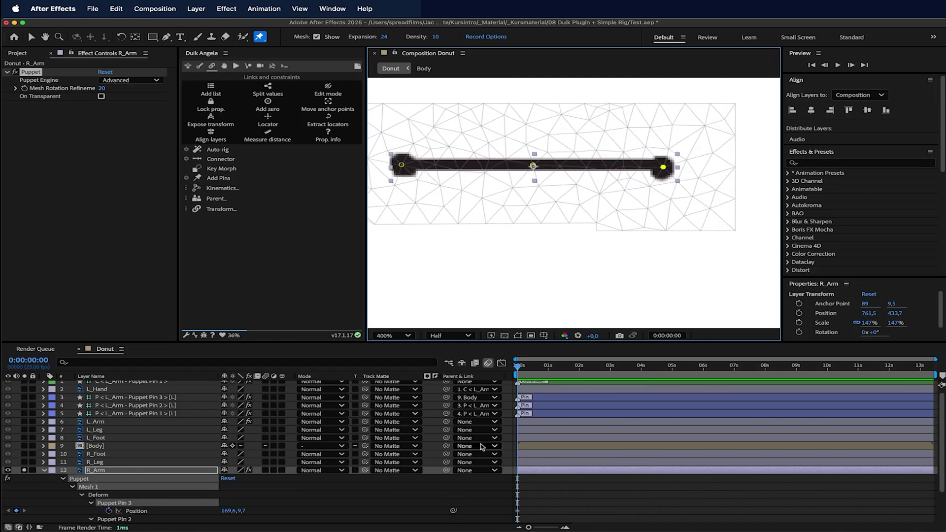
{"action": "scroll", "coordinate": [545, 503], "scroll_direction": "down", "scroll_amount": 2}
{"action": "left_click_drag", "start_coordinate": [545, 449], "coordinate": [499, 513]}
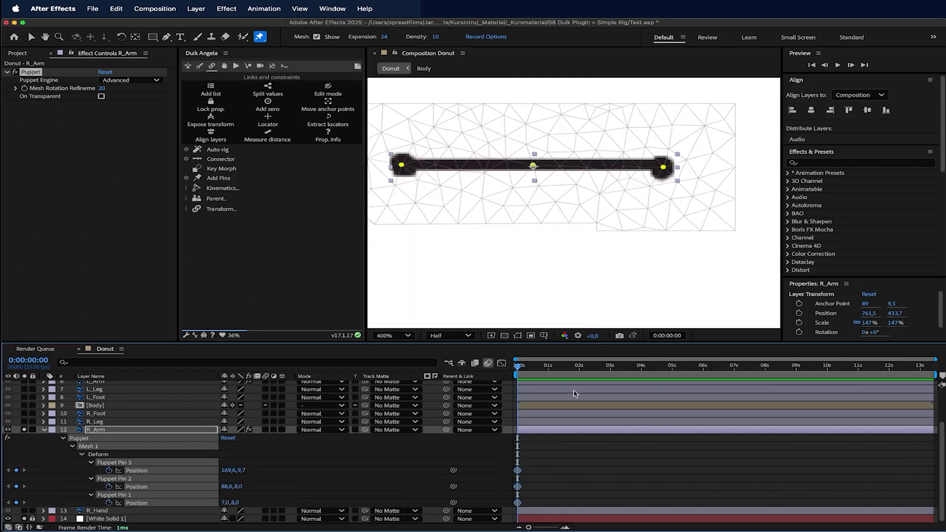
{"action": "left_click", "coordinate": [212, 179]}
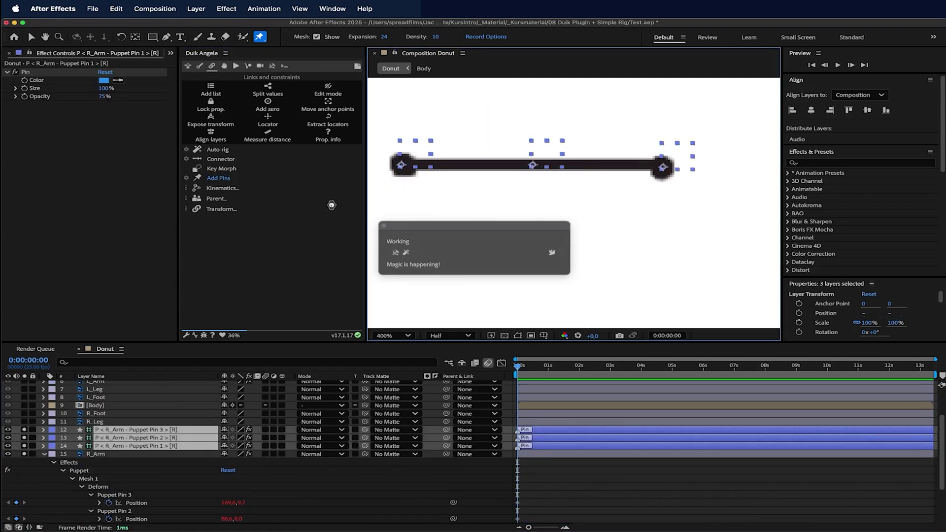
Collapse the R_Arm layer's properties and solo R_Hand alongside the right arm.
{"action": "left_click", "coordinate": [533, 467]}
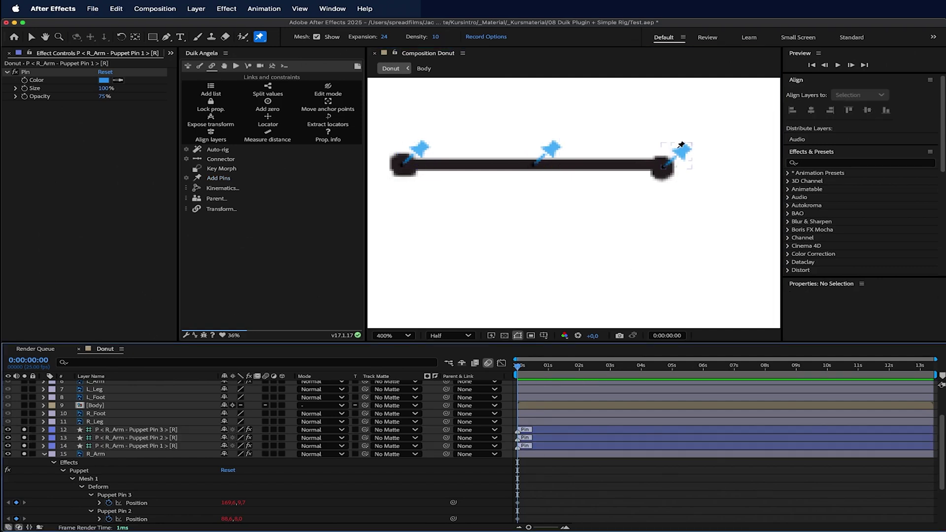
{"action": "scroll", "coordinate": [67, 451], "scroll_direction": "down", "scroll_amount": 2}
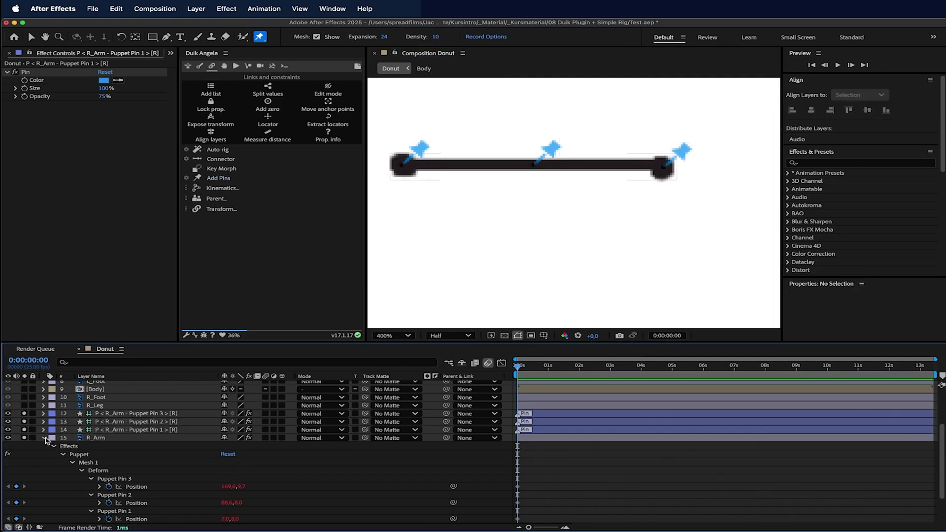
{"action": "left_click", "coordinate": [45, 438]}
{"action": "left_click", "coordinate": [101, 507]}
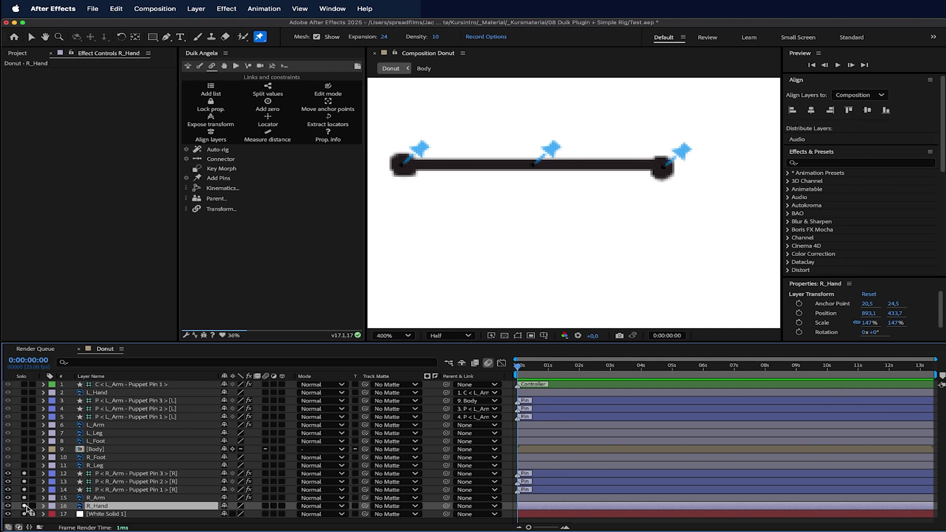
{"action": "left_click", "coordinate": [24, 505]}
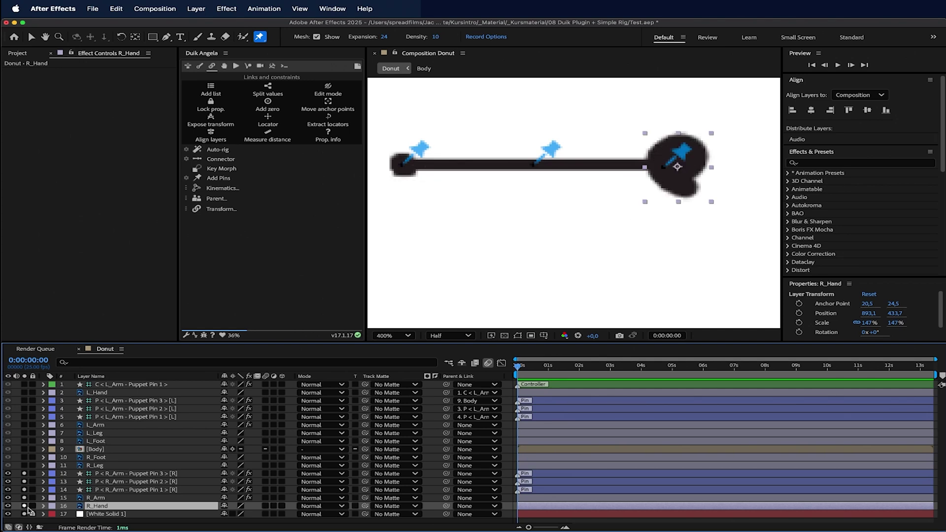
Take R_Hand out of solo, select the three R_Arm puppet pin layers and rig them with Duik's Auto-rig.
{"action": "left_click", "coordinate": [24, 506]}
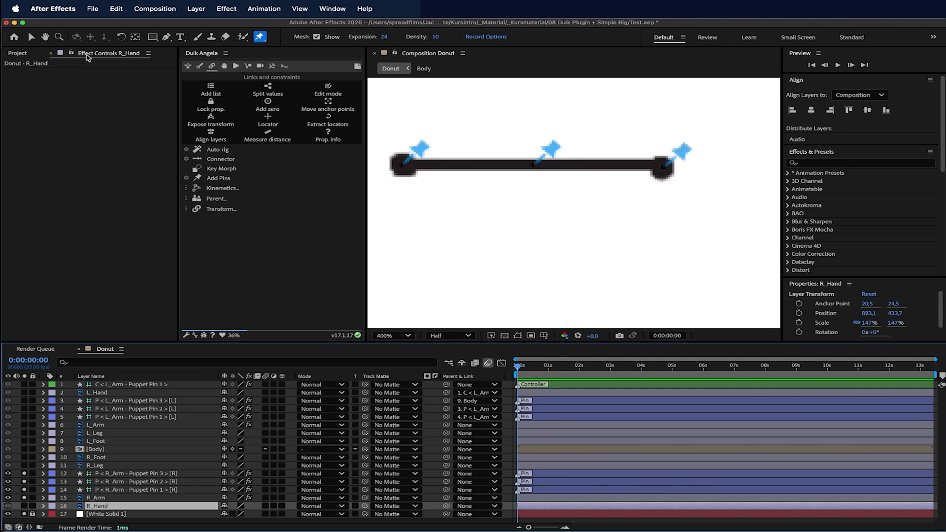
{"action": "left_click", "coordinate": [31, 37]}
{"action": "left_click", "coordinate": [682, 151]}
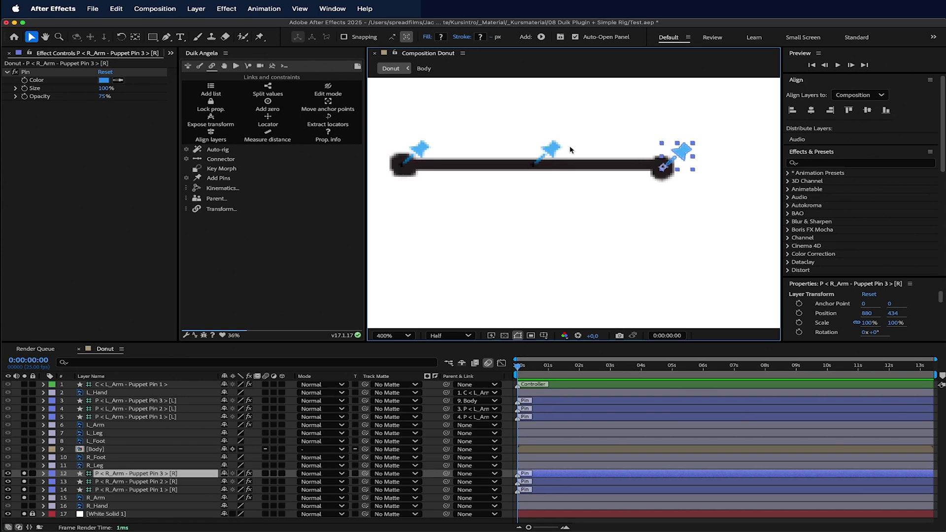
{"action": "left_click", "coordinate": [551, 150], "text": "shift"}
{"action": "left_click", "coordinate": [419, 151], "text": "shift"}
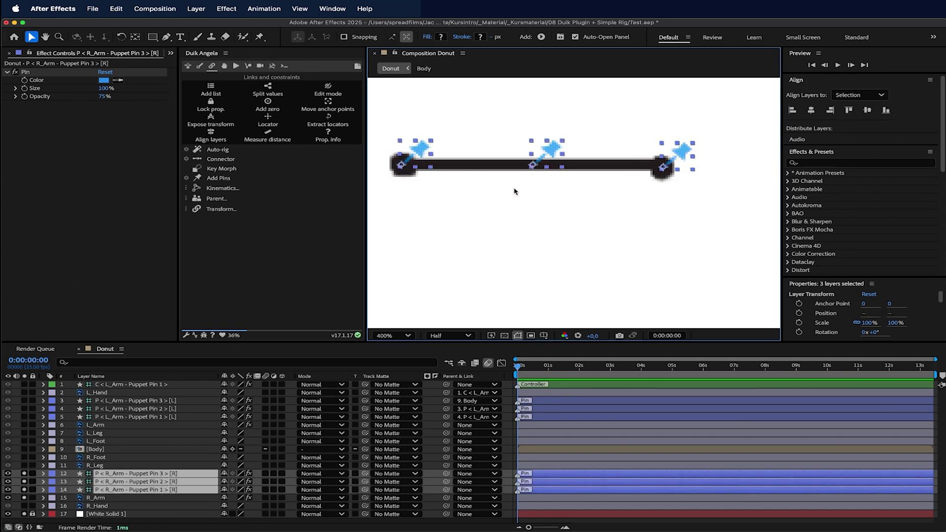
{"action": "left_click", "coordinate": [213, 151]}
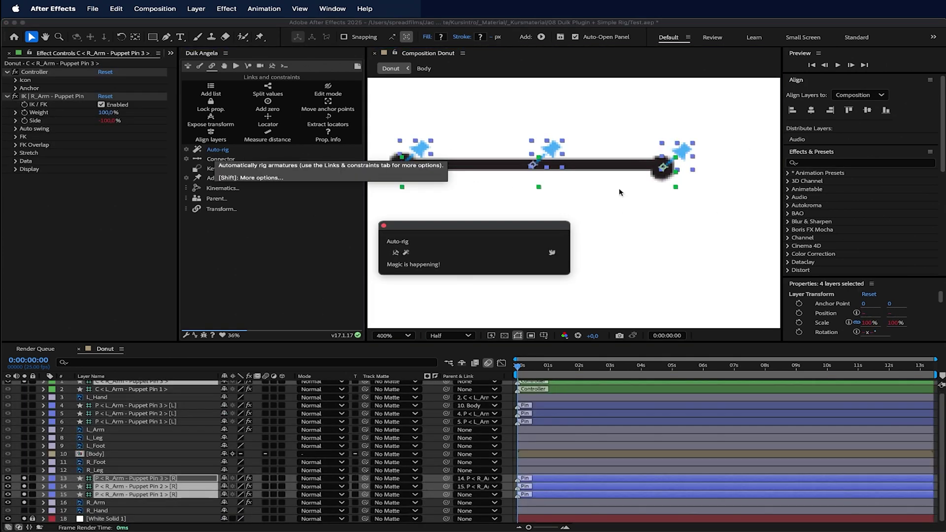
{"action": "scroll", "coordinate": [141, 433], "scroll_direction": "up", "scroll_amount": 1}
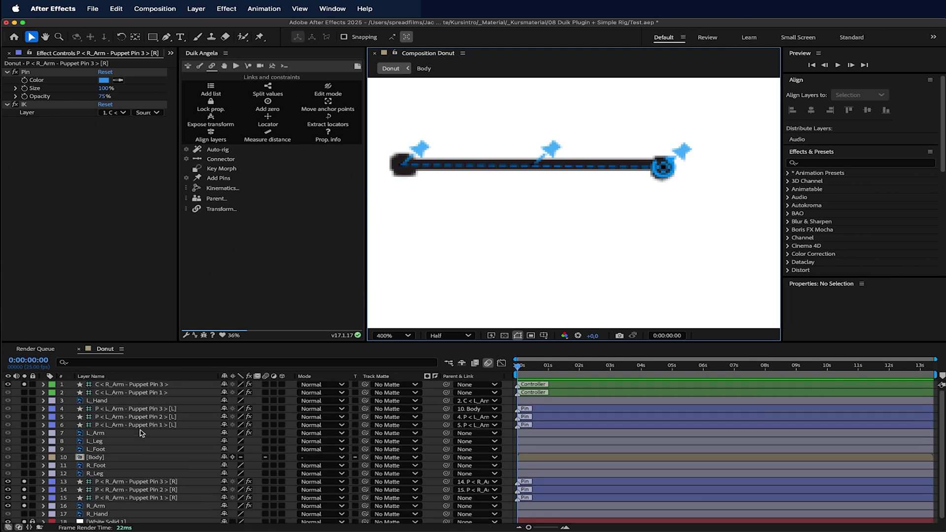
Test the right arm's IK by moving its new controller toward the body, and undo the move.
{"action": "left_click", "coordinate": [121, 384]}
{"action": "left_click_drag", "start_coordinate": [667, 184], "coordinate": [598, 195]}
{"action": "key", "text": "super+z"}
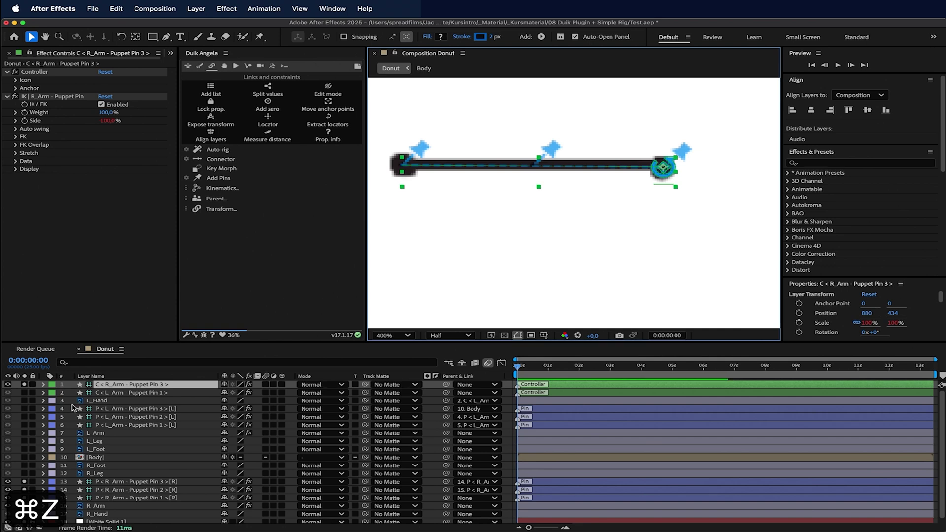
Turn off solo for all soloed right-arm layers and White Solid 1.
{"action": "scroll", "coordinate": [119, 450], "scroll_direction": "down", "scroll_amount": 1}
{"action": "left_click_drag", "start_coordinate": [23, 477], "coordinate": [26, 518]}
Test how the right arm bends against the full character by moving its controller down and inward, and undo the moves.
{"action": "left_click_drag", "start_coordinate": [670, 174], "coordinate": [622, 205]}
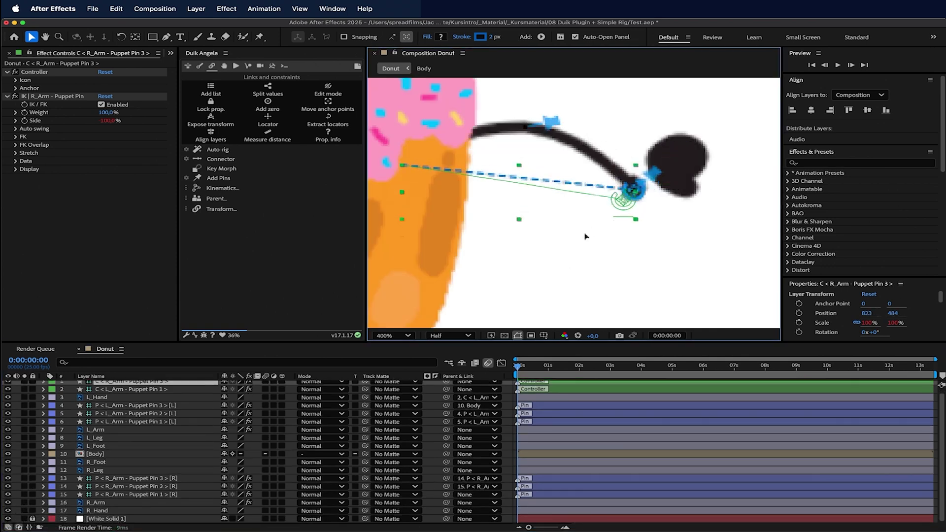
{"action": "scroll", "coordinate": [625, 216], "scroll_direction": "down", "scroll_amount": 4}
{"action": "scroll", "coordinate": [635, 212], "scroll_direction": "up", "scroll_amount": 2}
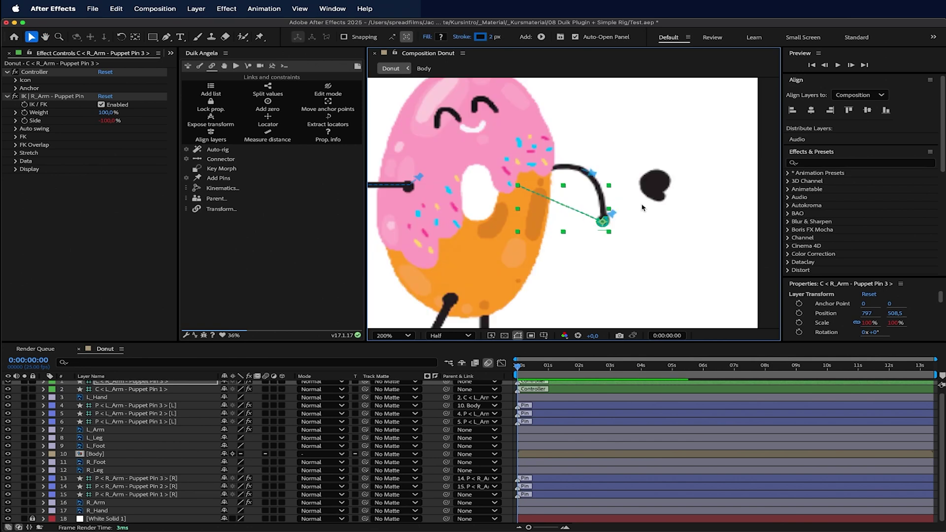
{"action": "key", "text": "super+z"}
{"action": "key", "text": "super+z"}
{"action": "left_click_drag", "start_coordinate": [601, 233], "coordinate": [590, 253]}
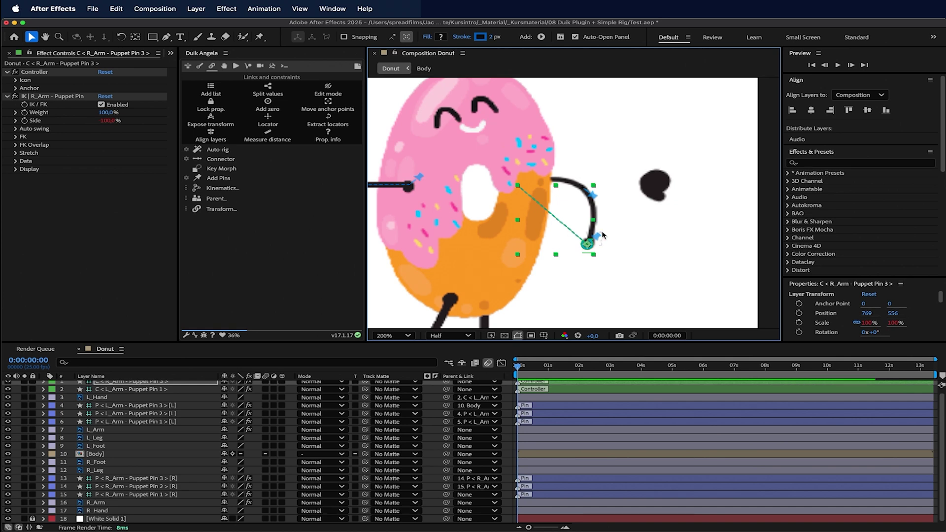
{"action": "key", "text": "super+z"}
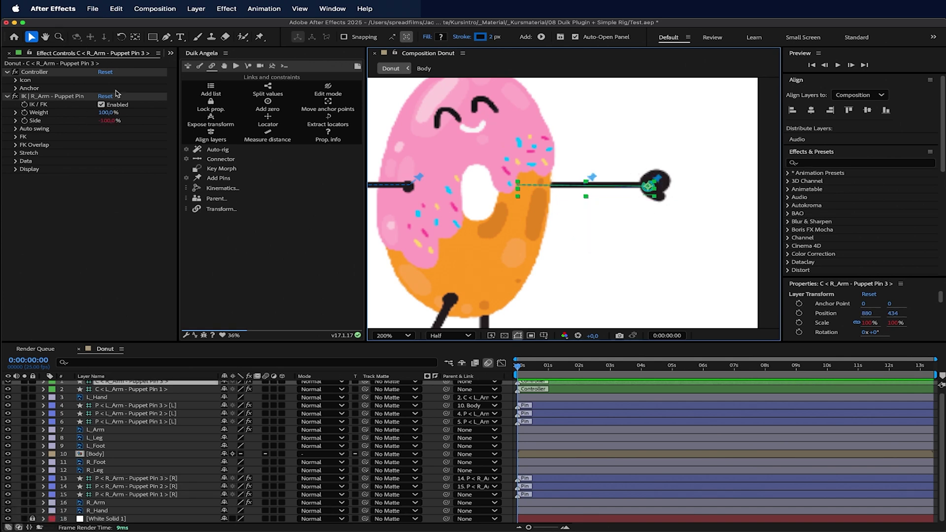
Set the right arm controller's IK Side to 100% and check the bend with a trial move that is undone.
{"action": "scroll", "coordinate": [126, 390], "scroll_direction": "up", "scroll_amount": 1}
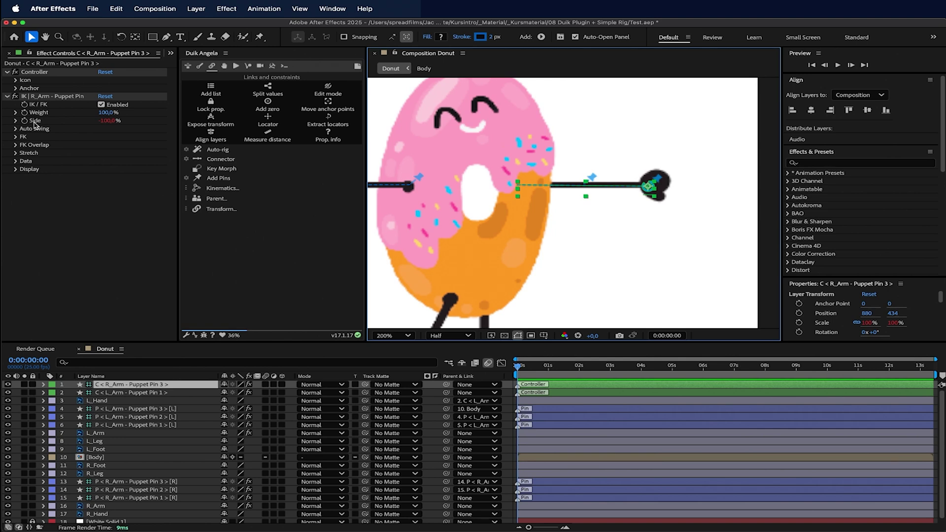
{"action": "left_click", "coordinate": [100, 122]}
{"action": "left_click", "coordinate": [116, 136]}
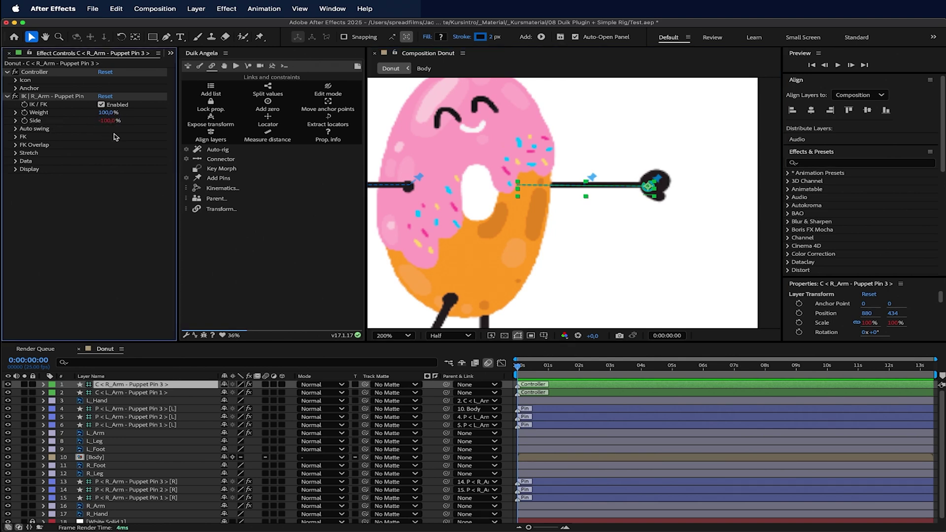
{"action": "left_click", "coordinate": [107, 122]}
{"action": "key", "text": "Return"}
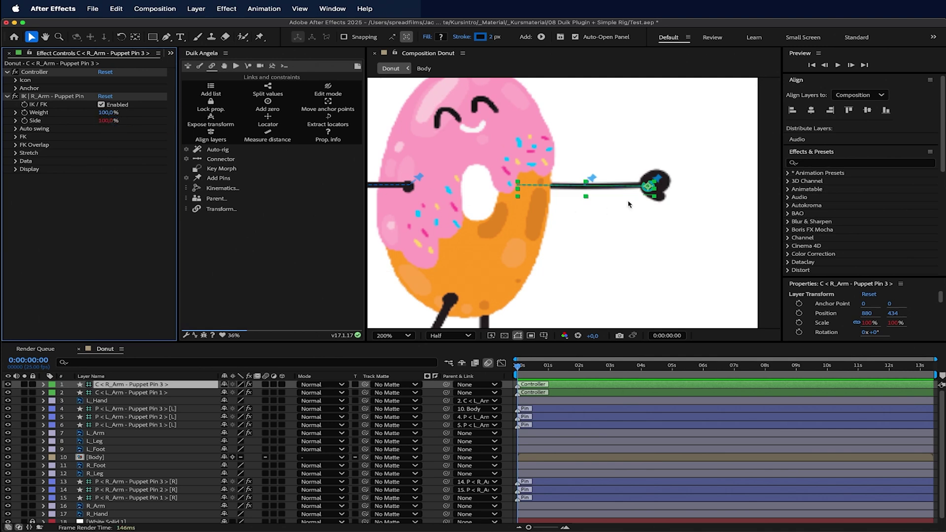
{"action": "left_click_drag", "start_coordinate": [648, 192], "coordinate": [571, 197]}
{"action": "key", "text": "super+z"}
Parent the R_Hand layer to the right arm's controller, C < R_Arm - Puppet Pin 3 >.
{"action": "left_click", "coordinate": [668, 176]}
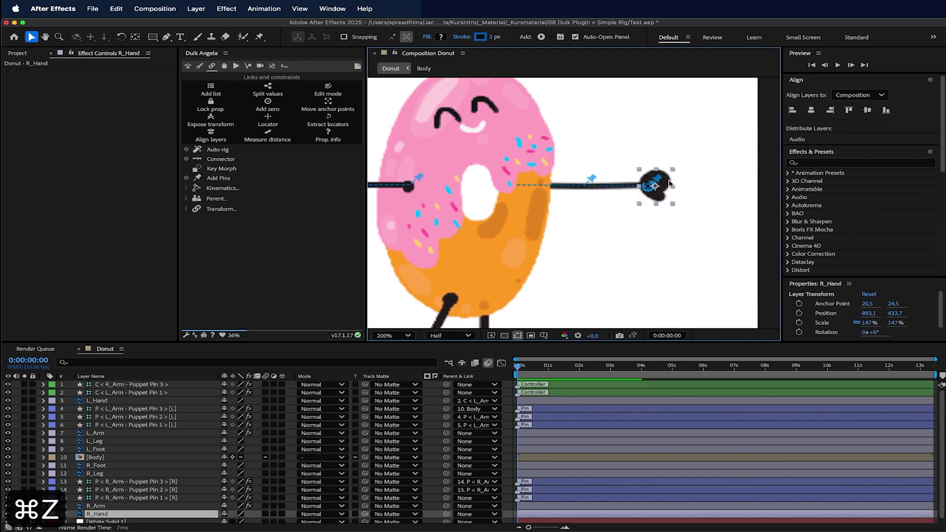
{"action": "scroll", "coordinate": [236, 502], "scroll_direction": "down", "scroll_amount": 1}
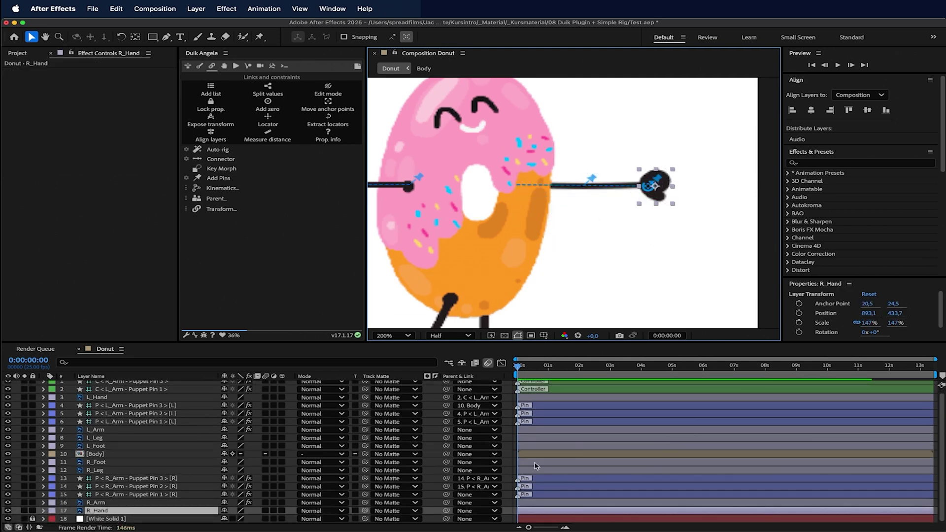
{"action": "left_click_drag", "start_coordinate": [446, 511], "coordinate": [183, 384]}
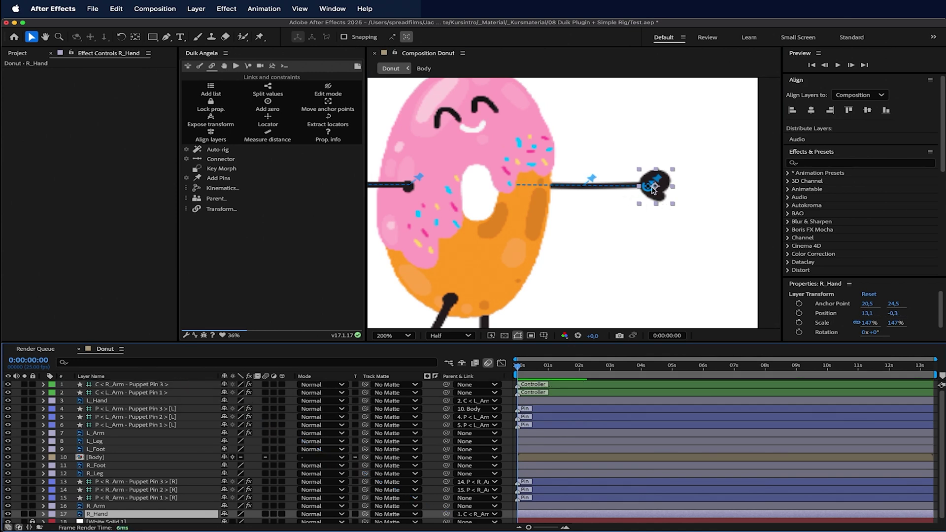
Test that the right hand follows the arm by moving the controller down and inward, and undo the move.
{"action": "left_click", "coordinate": [158, 384]}
{"action": "left_click_drag", "start_coordinate": [649, 195], "coordinate": [597, 261]}
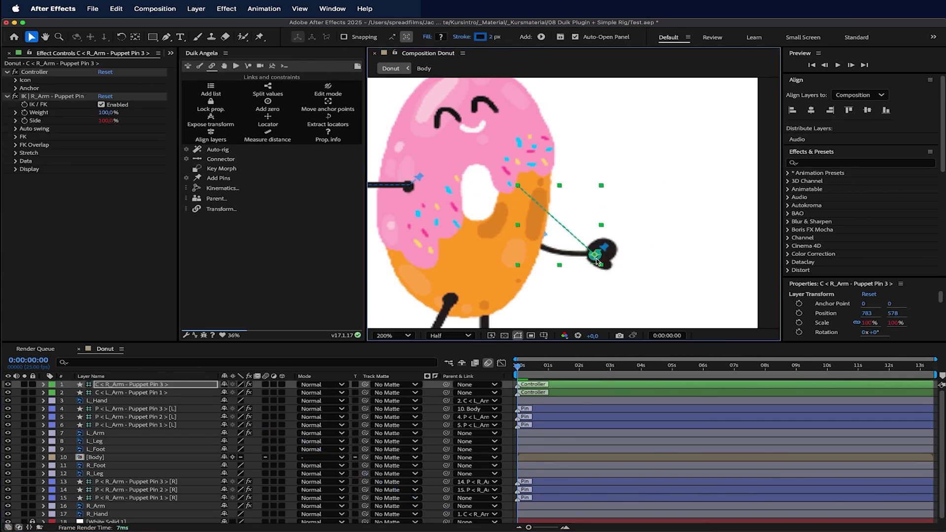
{"action": "key", "text": "super+z"}
Move R_Hand's anchor point onto the wrist at the arm controller with the Pan Behind tool.
{"action": "left_click", "coordinate": [670, 185]}
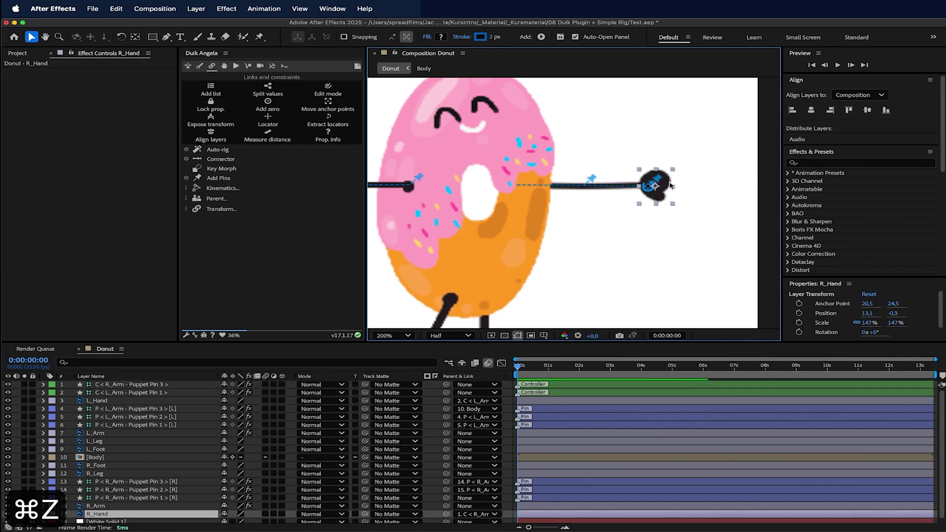
{"action": "scroll", "coordinate": [671, 187], "scroll_direction": "up", "scroll_amount": 2}
{"action": "key", "text": "y"}
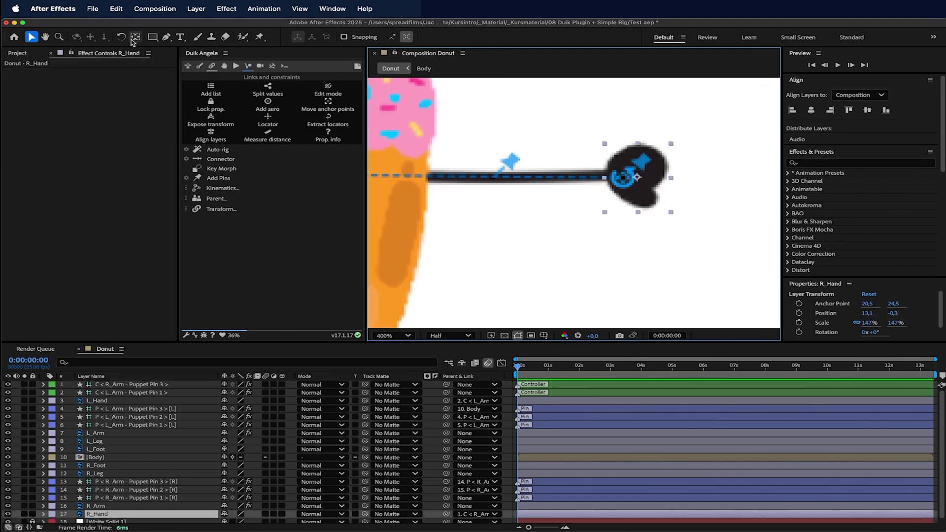
{"action": "left_click_drag", "start_coordinate": [637, 176], "coordinate": [625, 178]}
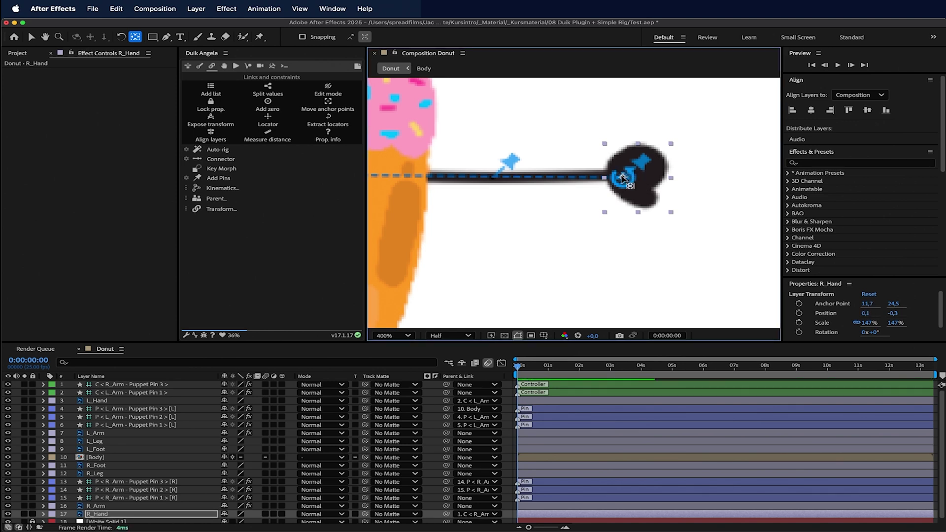
Reveal R_Hand's Rotation, test turning the hand around its wrist, and undo the rotation.
{"action": "key", "text": "r"}
{"action": "left_click_drag", "start_coordinate": [234, 510], "coordinate": [249, 509]}
{"action": "key", "text": "super+z"}
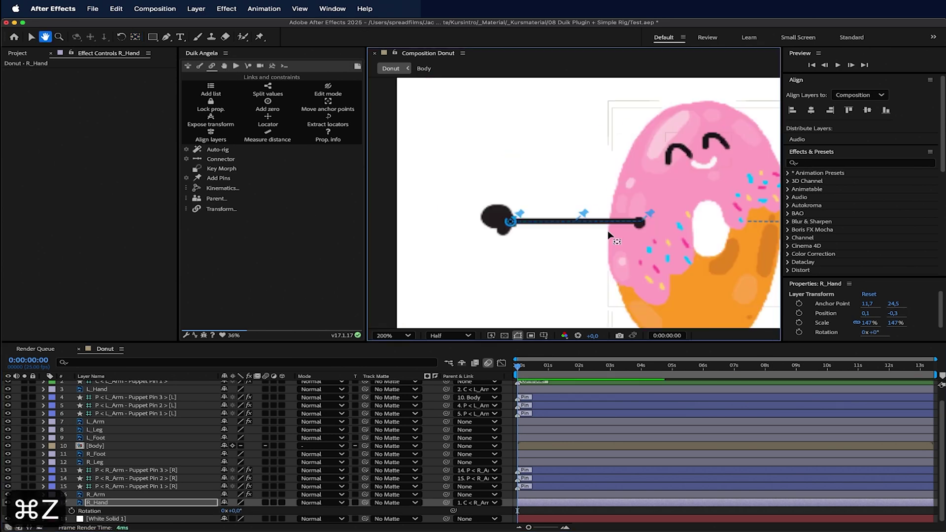
Move L_Hand's anchor point onto the left wrist at the arm controller.
{"action": "scroll", "coordinate": [513, 217], "scroll_direction": "up", "scroll_amount": 1}
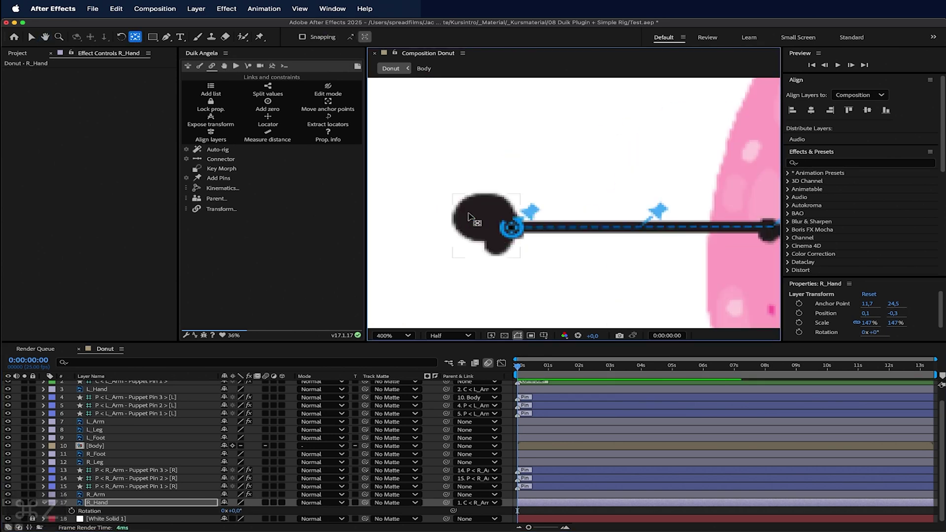
{"action": "left_click", "coordinate": [507, 240]}
{"action": "left_click_drag", "start_coordinate": [486, 226], "coordinate": [511, 227]}
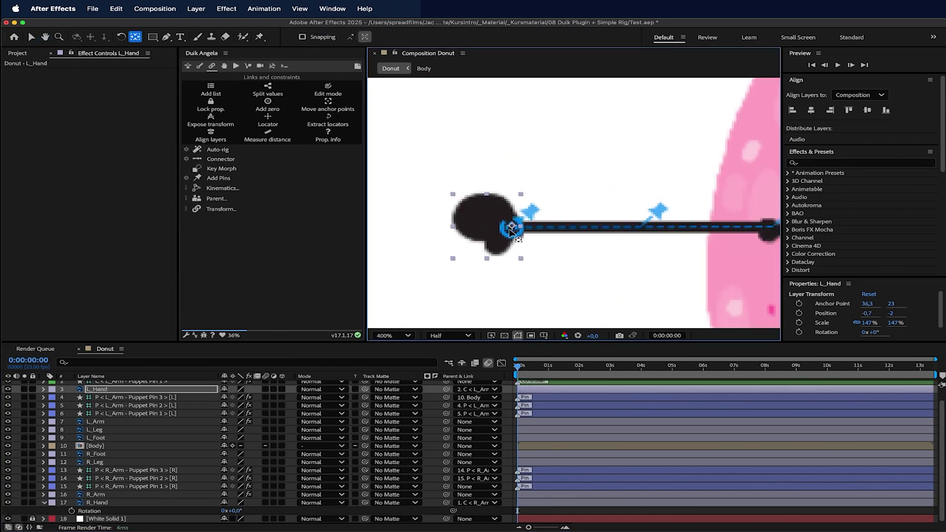
{"action": "scroll", "coordinate": [580, 207], "scroll_direction": "down", "scroll_amount": 4}
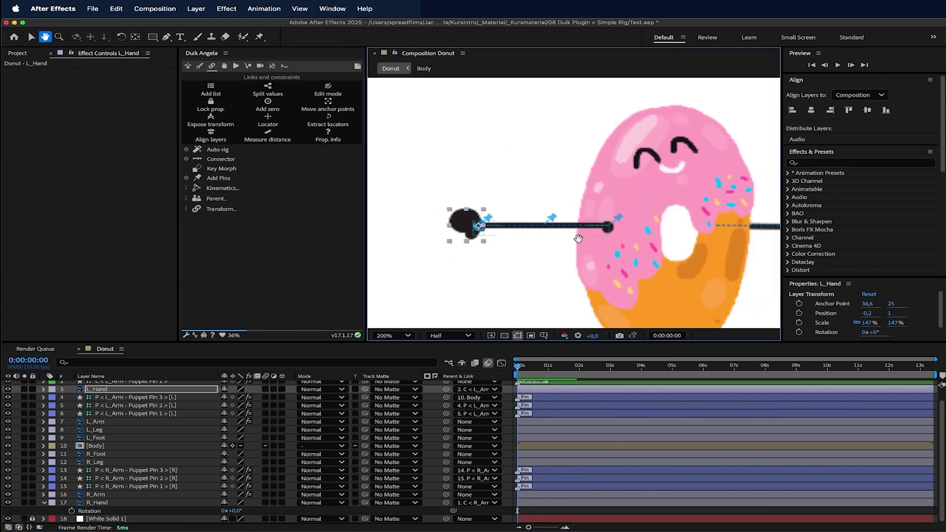
{"action": "scroll", "coordinate": [200, 382], "scroll_direction": "up", "scroll_amount": 2}
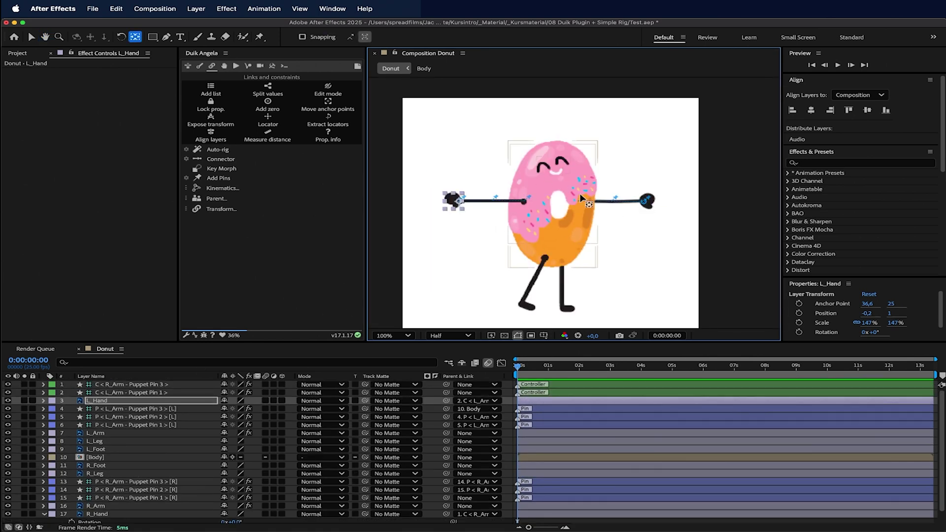
Parent the right arm's body-end pin layer, P < R_Arm - Puppet Pin 1 >, to the Body layer.
{"action": "scroll", "coordinate": [182, 496], "scroll_direction": "down", "scroll_amount": 2}
{"action": "left_click", "coordinate": [178, 471]}
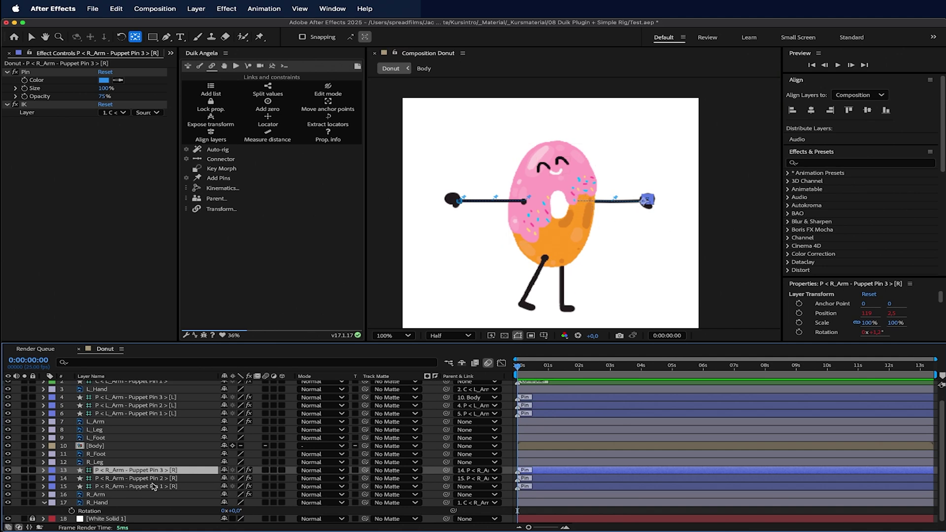
{"action": "left_click", "coordinate": [154, 486]}
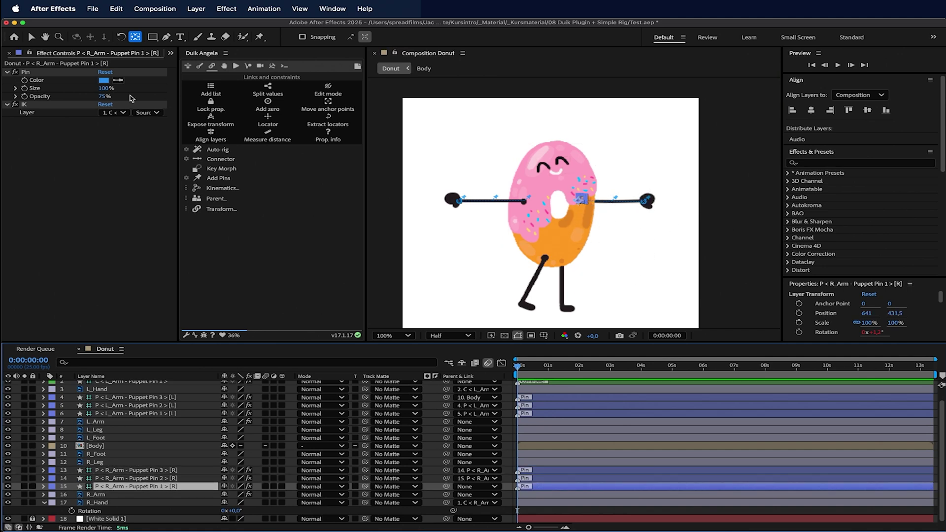
{"action": "left_click_drag", "start_coordinate": [446, 487], "coordinate": [146, 449]}
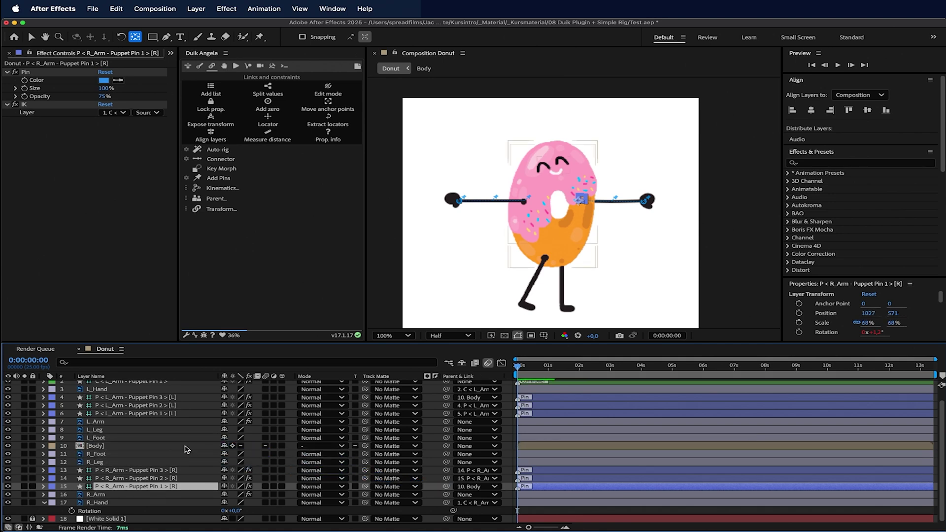
Test both arms' attachment by moving the Body layer with the Selection tool, and undo the move.
{"action": "left_click", "coordinate": [186, 446]}
{"action": "key", "text": "v"}
{"action": "mouse_move", "coordinate": [568, 244]}
{"action": "left_mouse_down"}
{"action": "mouse_move", "coordinate": [571, 204]}
{"action": "mouse_move", "coordinate": [566, 270]}
{"action": "mouse_move", "coordinate": [605, 284]}
{"action": "mouse_move", "coordinate": [525, 258]}
{"action": "mouse_move", "coordinate": [536, 242]}
{"action": "mouse_move", "coordinate": [567, 251]}
{"action": "left_mouse_up"}
{"action": "key", "text": "super+z"}
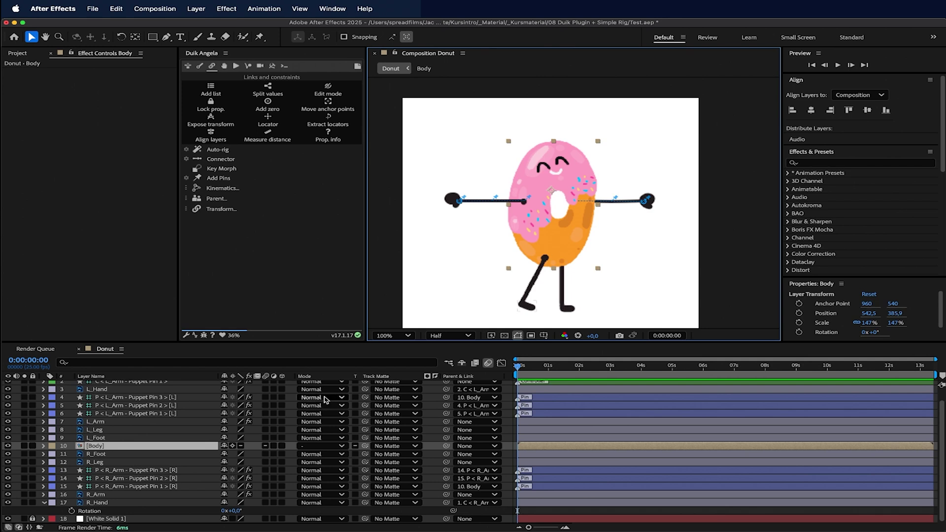
Move L_Leg's anchor point to the hip at the upper end of the leg with the Pan Behind tool.
{"action": "left_click_drag", "start_coordinate": [581, 292], "coordinate": [599, 261]}
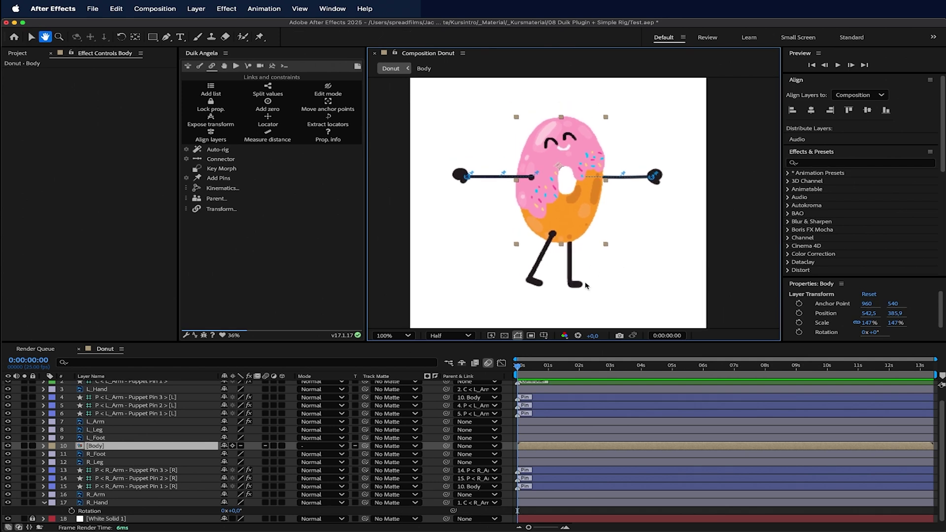
{"action": "left_click", "coordinate": [538, 260]}
{"action": "scroll", "coordinate": [511, 317], "scroll_direction": "up", "scroll_amount": 1}
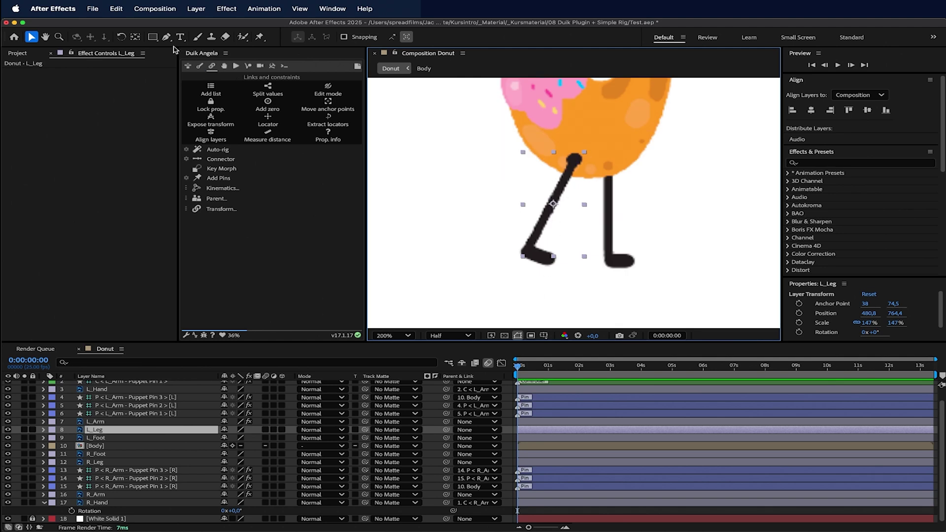
{"action": "left_click", "coordinate": [135, 37]}
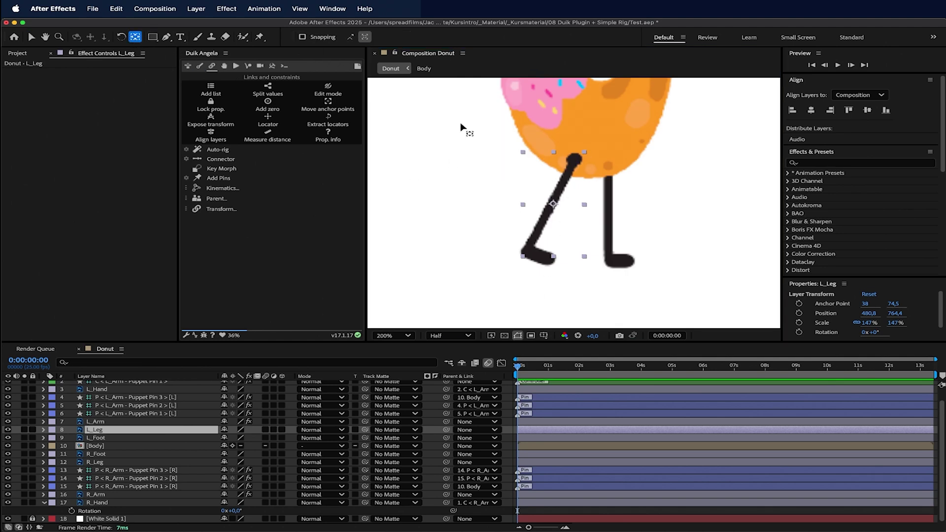
{"action": "left_click_drag", "start_coordinate": [559, 201], "coordinate": [579, 158]}
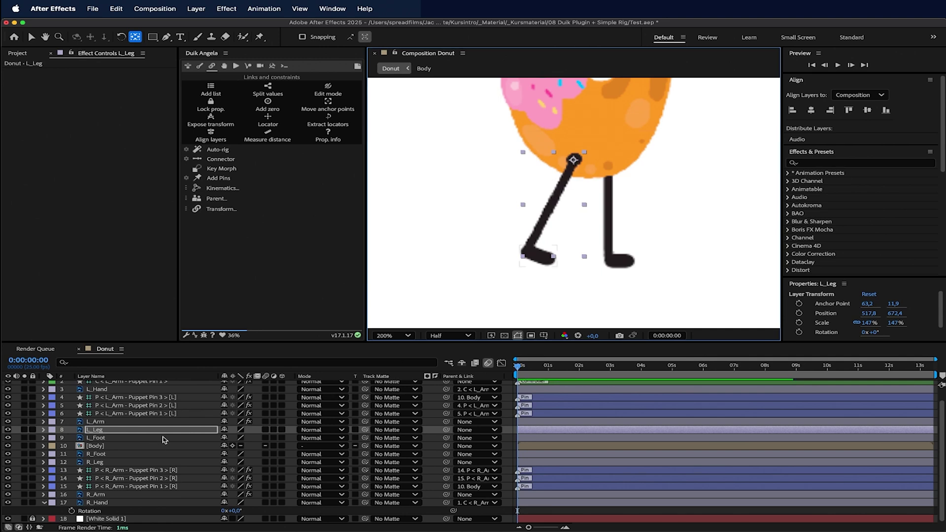
Parent L_Foot to L_Leg and rotate L_Leg to -24° around the hip.
{"action": "left_click", "coordinate": [164, 438]}
{"action": "left_click_drag", "start_coordinate": [448, 438], "coordinate": [152, 429]}
{"action": "left_click", "coordinate": [153, 430]}
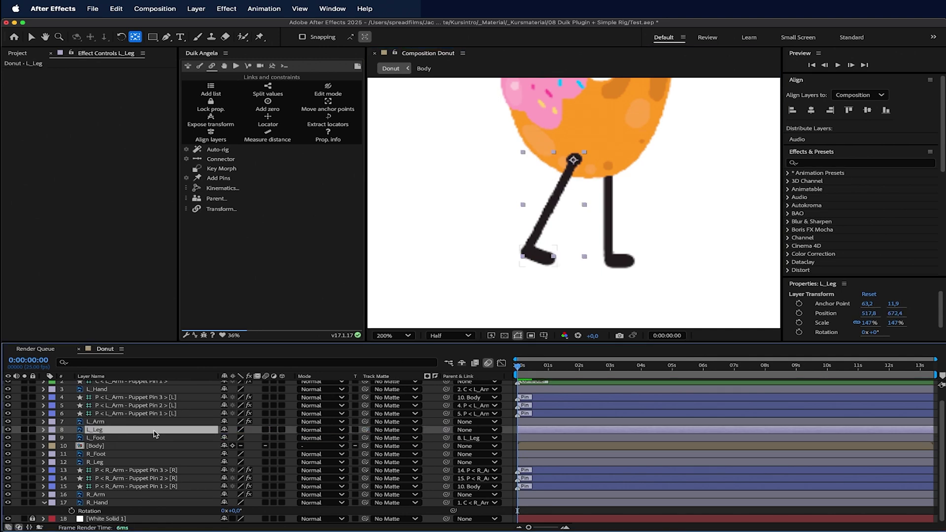
{"action": "key", "text": "r"}
{"action": "left_click_drag", "start_coordinate": [238, 442], "coordinate": [226, 440]}
{"action": "scroll", "coordinate": [632, 153], "scroll_direction": "down", "scroll_amount": 4}
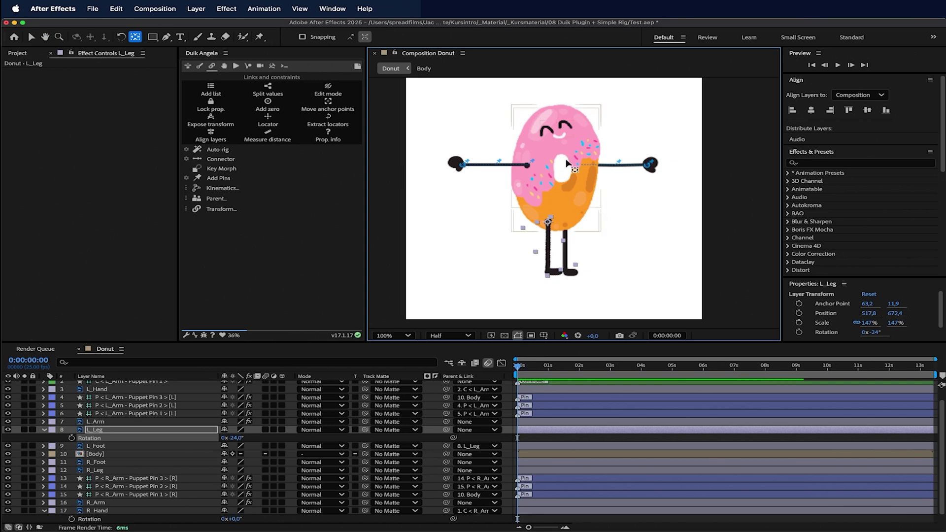
Remove L_Foot's parent link to L_Leg by setting its parent to None.
{"action": "scroll", "coordinate": [566, 190], "scroll_direction": "up", "scroll_amount": 1}
{"action": "scroll", "coordinate": [566, 190], "scroll_direction": "down", "scroll_amount": 1}
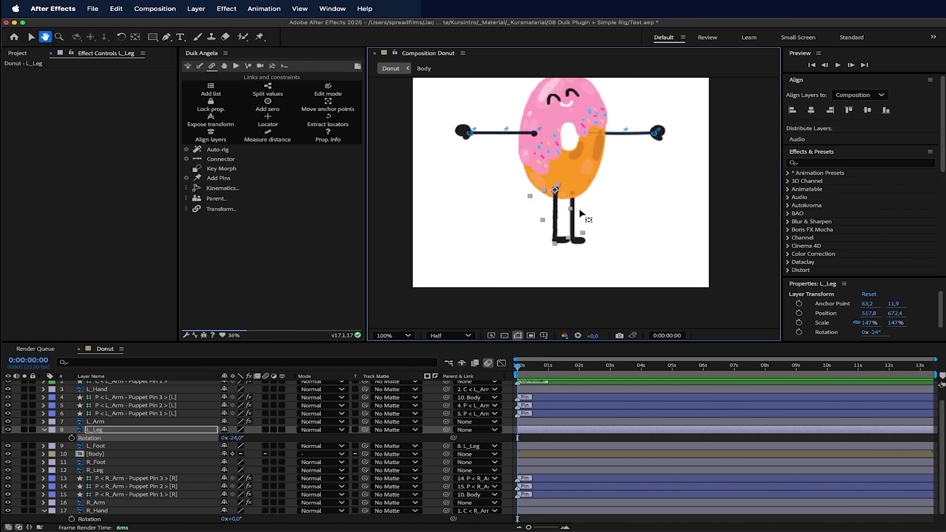
{"action": "scroll", "coordinate": [567, 234], "scroll_direction": "up", "scroll_amount": 1}
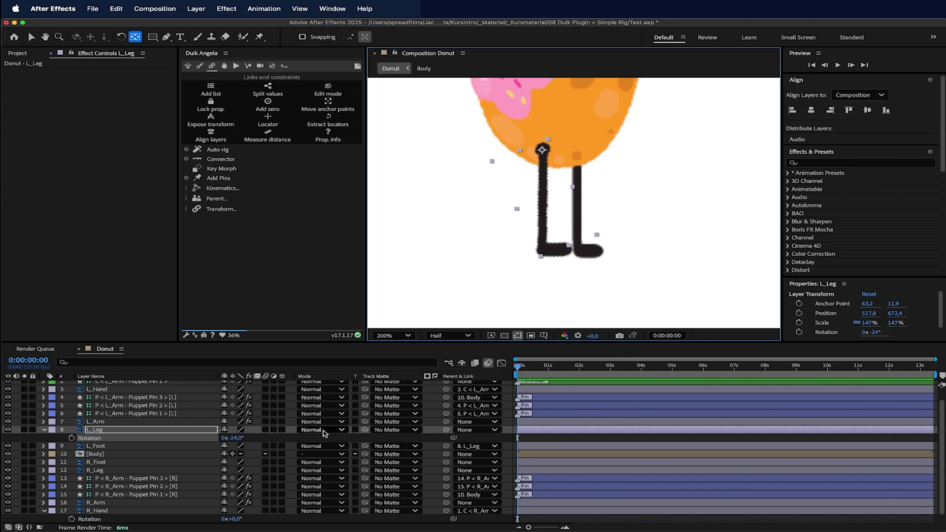
{"action": "left_click", "coordinate": [477, 446]}
{"action": "left_click", "coordinate": [485, 328]}
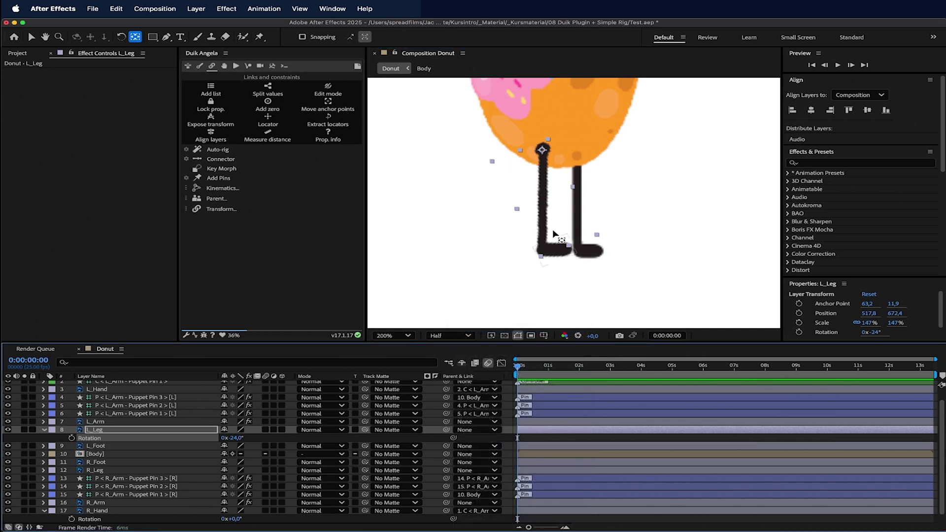
Solo the L_Leg layer together with White Solid 1 to isolate the leg on a white background.
{"action": "left_click", "coordinate": [118, 445]}
{"action": "left_click", "coordinate": [123, 429]}
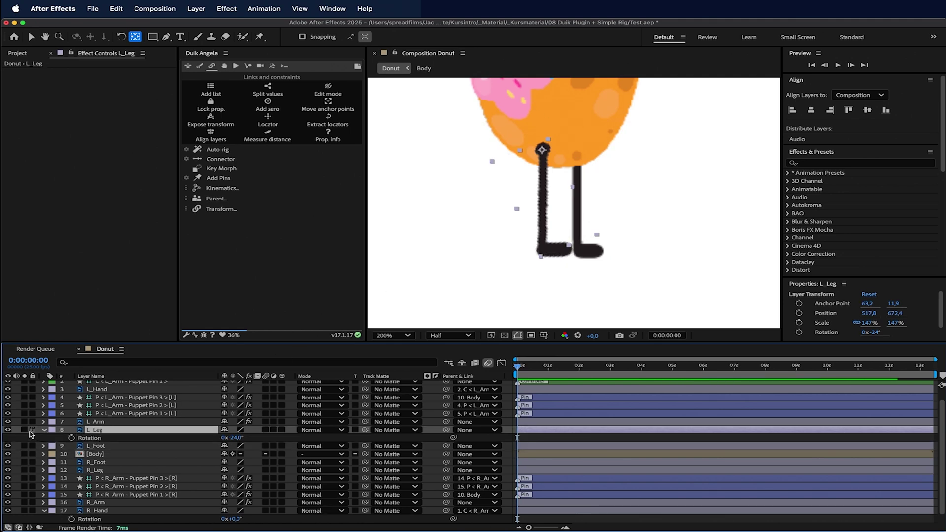
{"action": "left_click", "coordinate": [24, 429]}
{"action": "scroll", "coordinate": [110, 464], "scroll_direction": "down", "scroll_amount": 1}
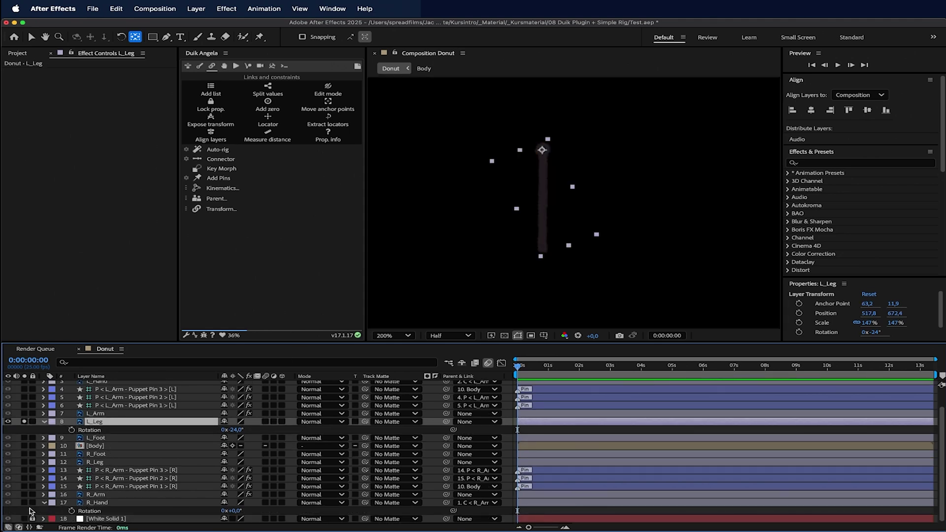
{"action": "left_click", "coordinate": [23, 518]}
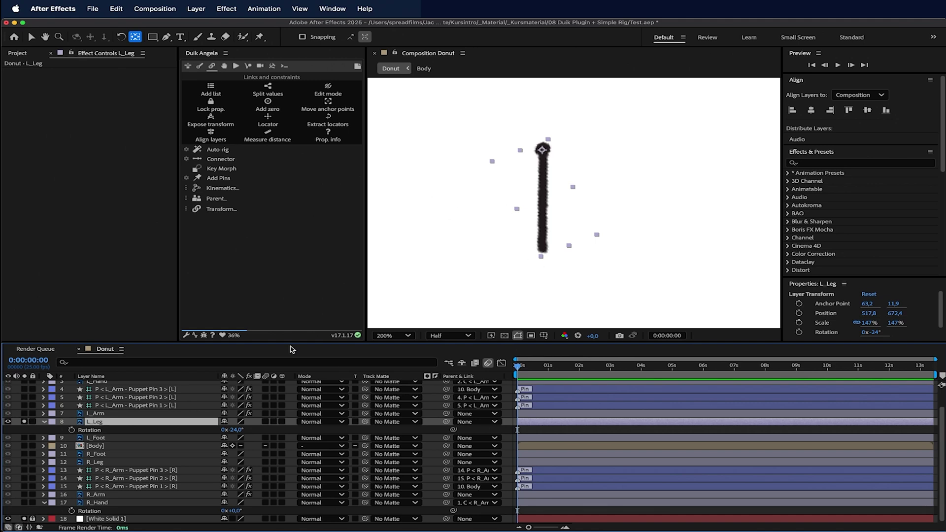
Place three puppet pins on L_Leg at the hip, the middle and the lower end with the Puppet Position Pin tool.
{"action": "left_click", "coordinate": [125, 414]}
{"action": "left_click", "coordinate": [123, 422]}
{"action": "left_click", "coordinate": [259, 37]}
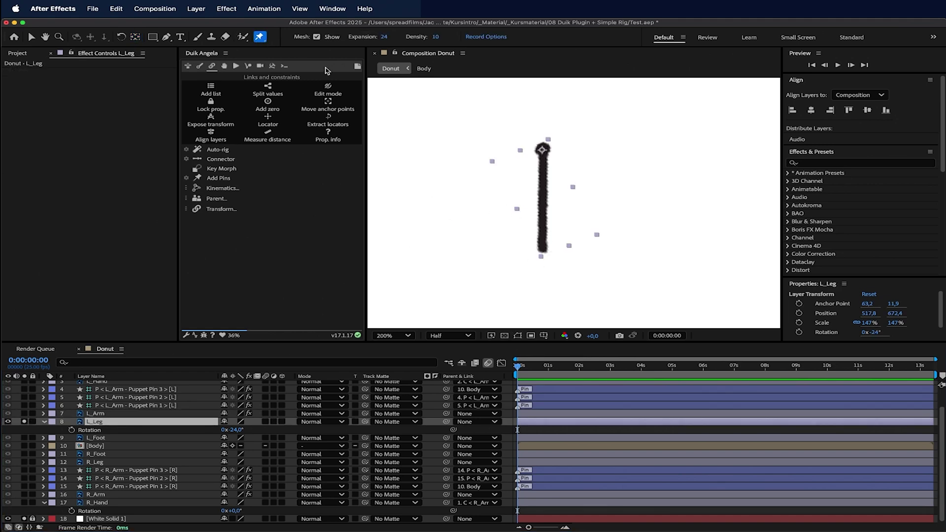
{"action": "left_click", "coordinate": [543, 148]}
{"action": "left_click", "coordinate": [544, 198]}
{"action": "left_click", "coordinate": [544, 247]}
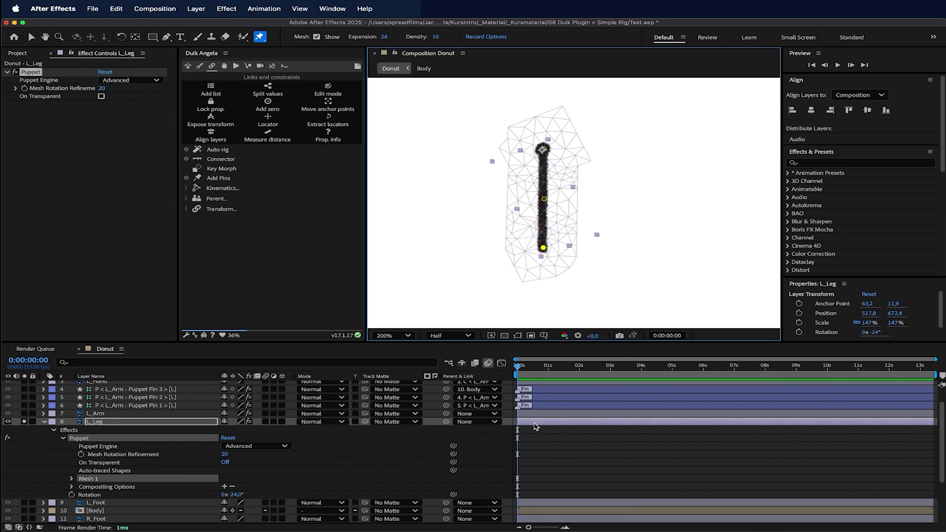
Reveal L_Leg's puppet pin keyframes, select all three and create Duik control layers for them with Add Pins.
{"action": "key", "text": "u"}
{"action": "left_click_drag", "start_coordinate": [536, 441], "coordinate": [499, 504]}
{"action": "left_click", "coordinate": [218, 178]}
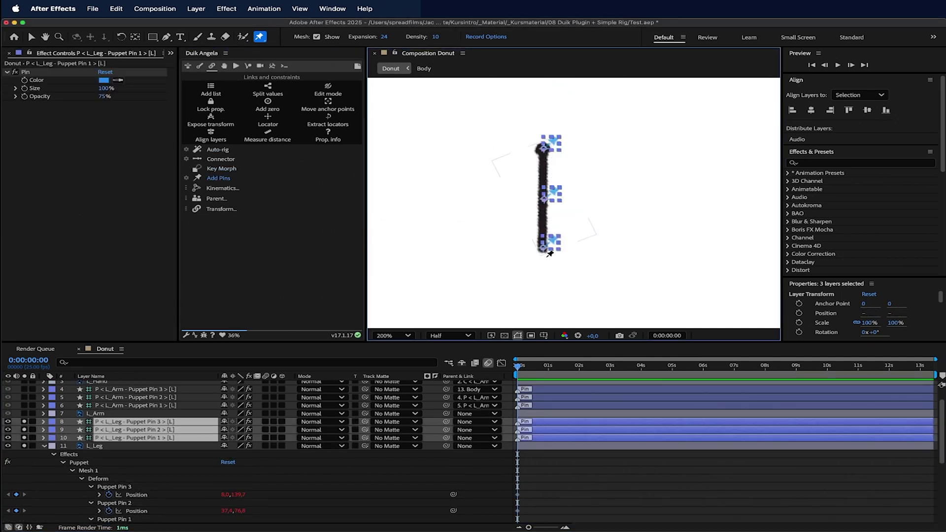
{"action": "left_click", "coordinate": [543, 451]}
Auto-rig the three L_Leg pin layers selected from foot to hip, and test-bend the leg with its controller, undoing the move.
{"action": "left_click", "coordinate": [31, 37]}
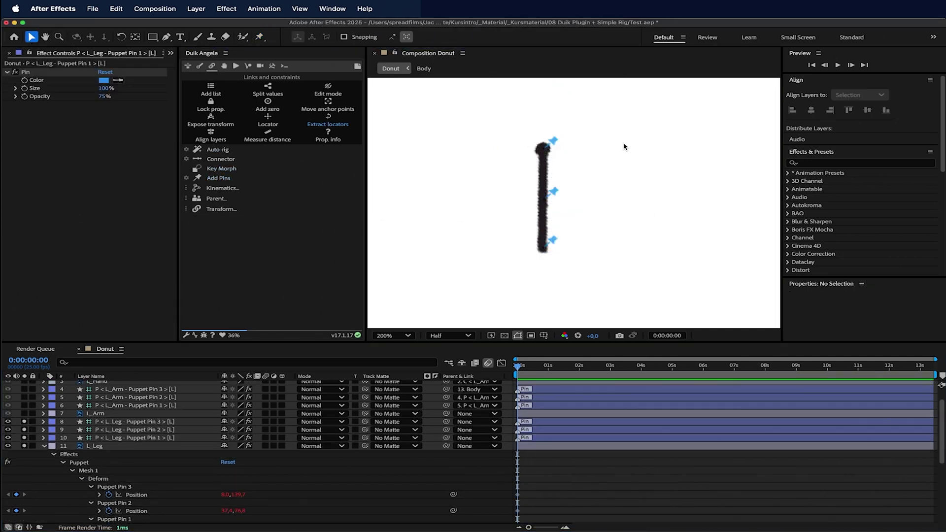
{"action": "left_click", "coordinate": [553, 243]}
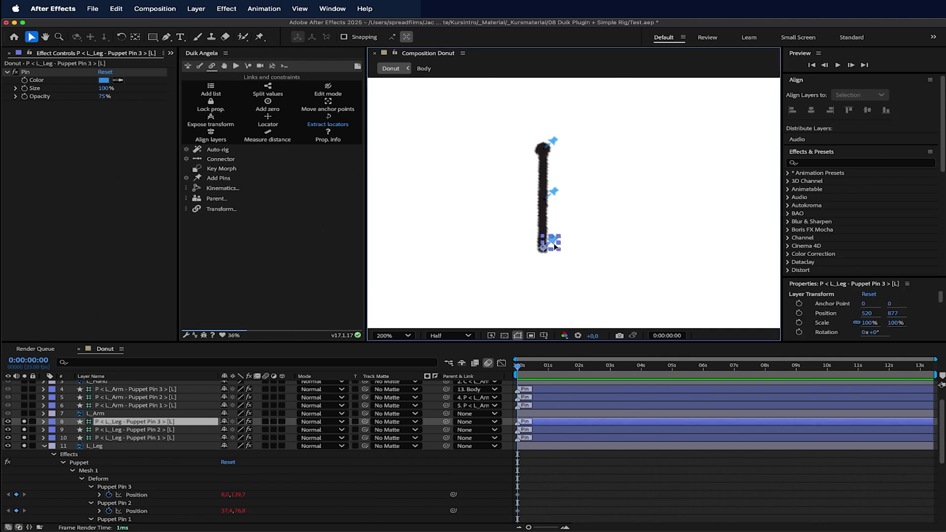
{"action": "left_click", "coordinate": [554, 191], "text": "shift"}
{"action": "left_click", "coordinate": [553, 141], "text": "shift"}
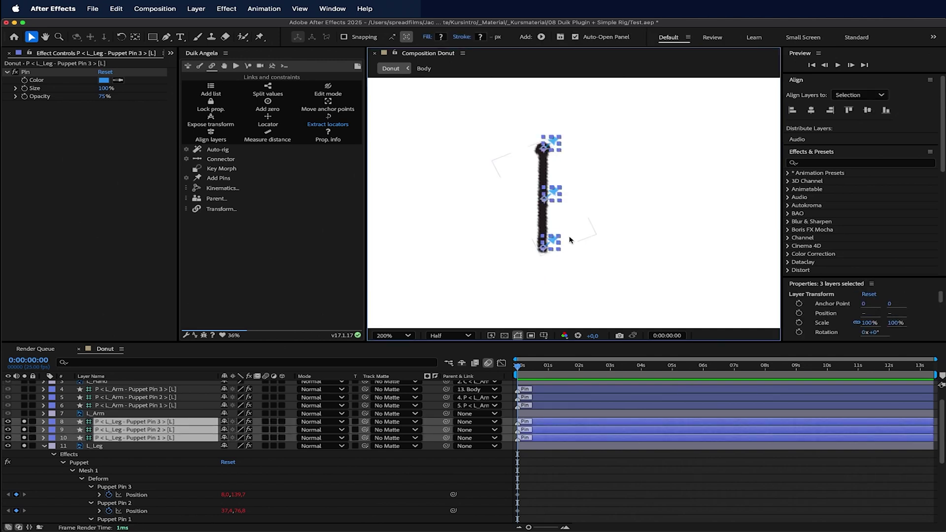
{"action": "left_click", "coordinate": [197, 152]}
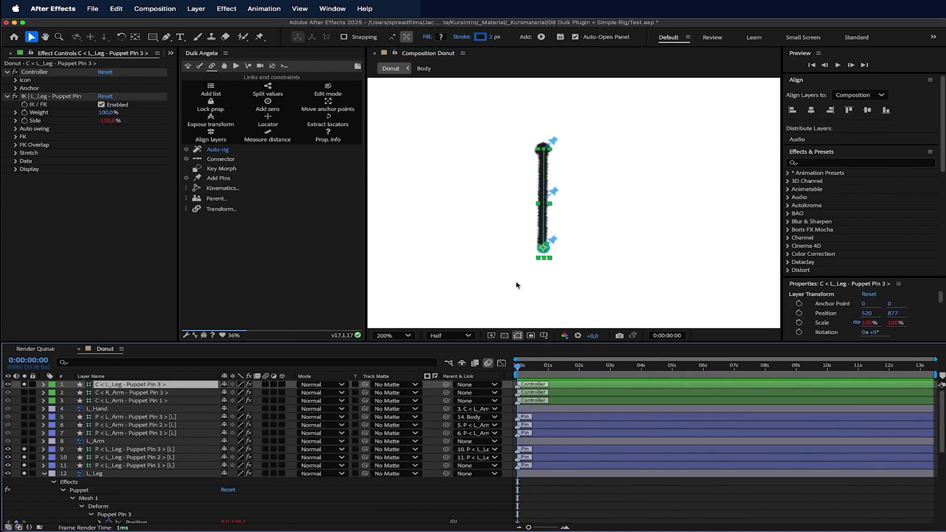
{"action": "left_click_drag", "start_coordinate": [543, 249], "coordinate": [560, 210]}
{"action": "key", "text": "super+z"}
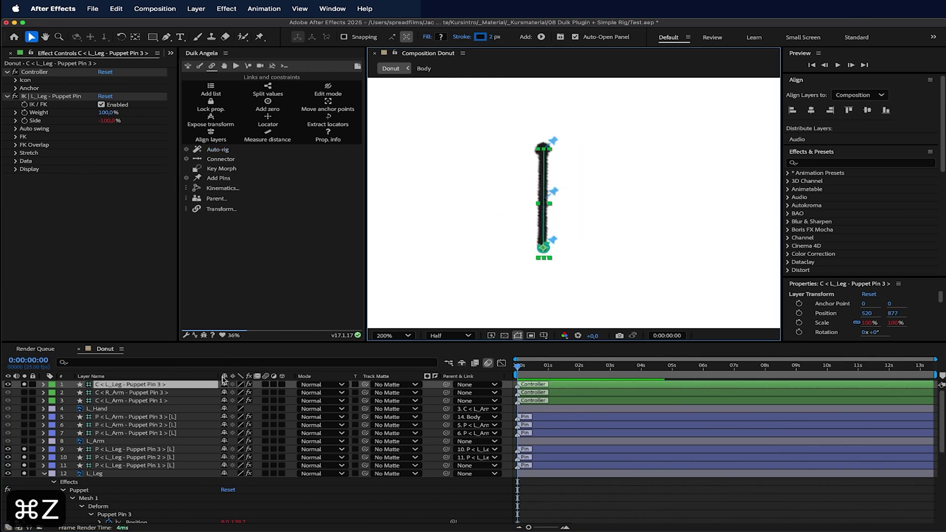
Collapse L_Leg's properties and turn off solo for its controller, pin layers, L_Leg and White Solid 1.
{"action": "left_click", "coordinate": [43, 473]}
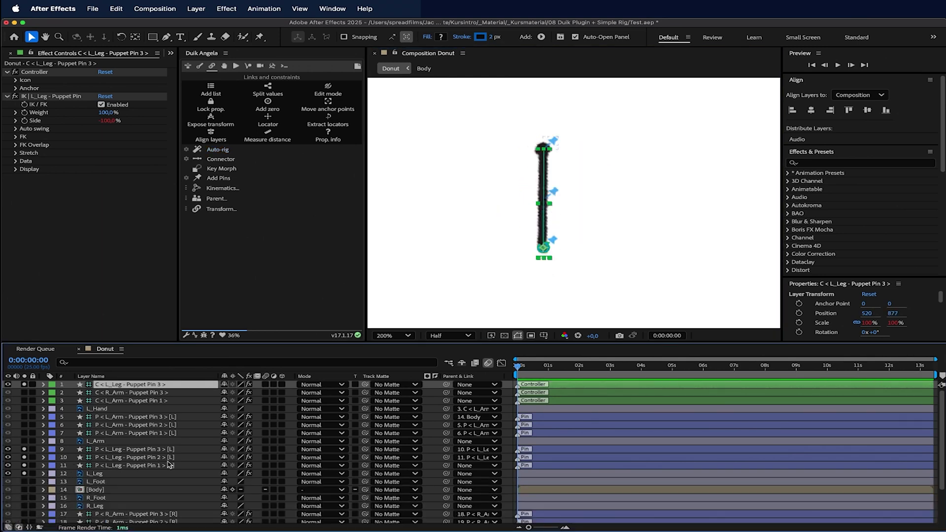
{"action": "scroll", "coordinate": [169, 464], "scroll_direction": "down", "scroll_amount": 2}
{"action": "scroll", "coordinate": [53, 410], "scroll_direction": "up", "scroll_amount": 2}
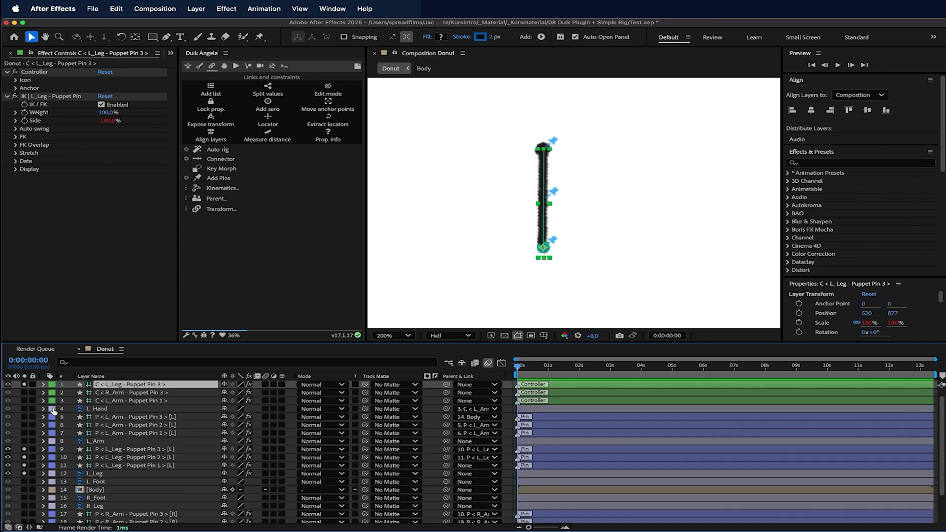
{"action": "left_click", "coordinate": [25, 384]}
{"action": "scroll", "coordinate": [34, 423], "scroll_direction": "down", "scroll_amount": 5}
{"action": "left_click_drag", "start_coordinate": [23, 406], "coordinate": [24, 429]}
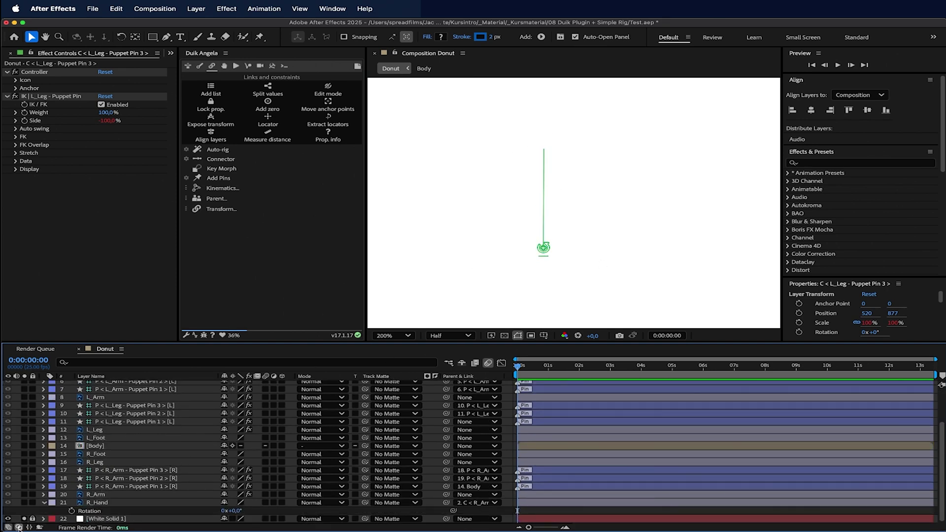
{"action": "left_click", "coordinate": [24, 519]}
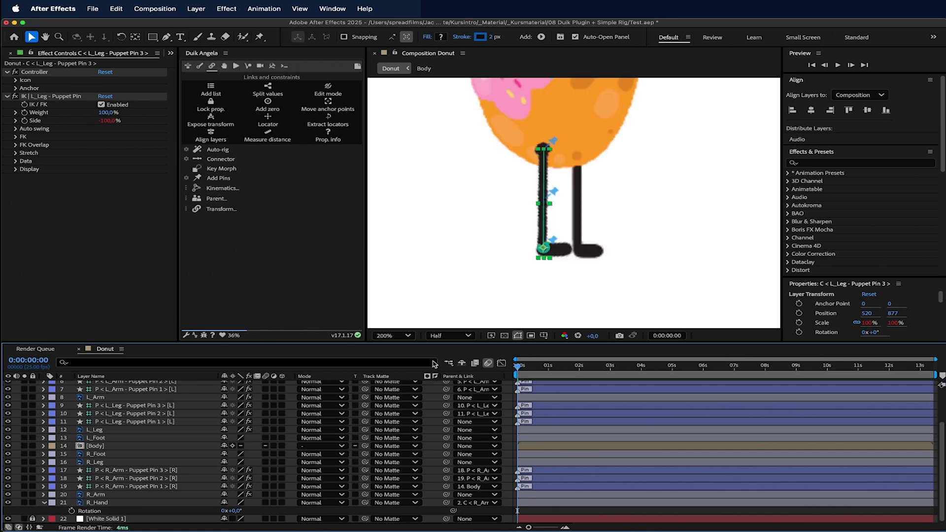
Move L_Foot's anchor point to the ankle with the Pan Behind tool and parent L_Foot to the controller C < L_Leg - Puppet Pin 3 >.
{"action": "left_click", "coordinate": [564, 256]}
{"action": "scroll", "coordinate": [557, 249], "scroll_direction": "up", "scroll_amount": 2}
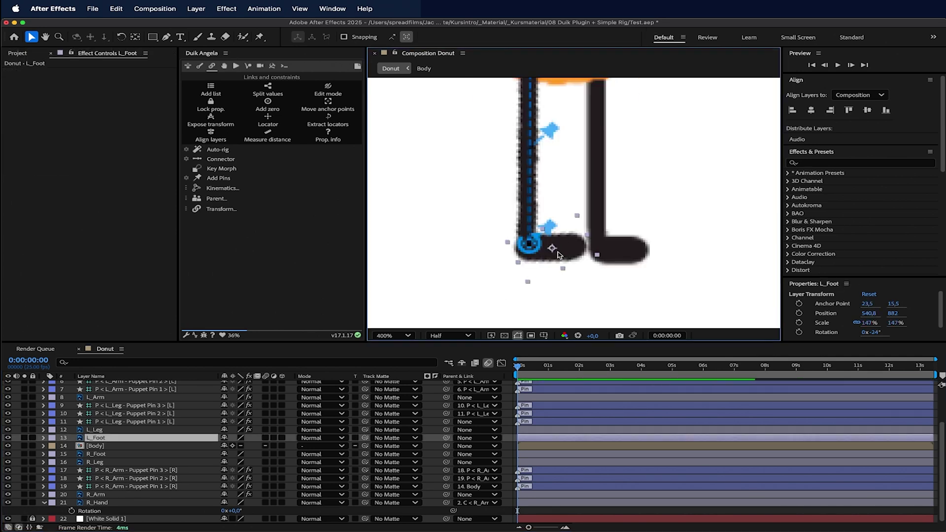
{"action": "left_click", "coordinate": [136, 36]}
{"action": "left_click_drag", "start_coordinate": [551, 248], "coordinate": [529, 243]}
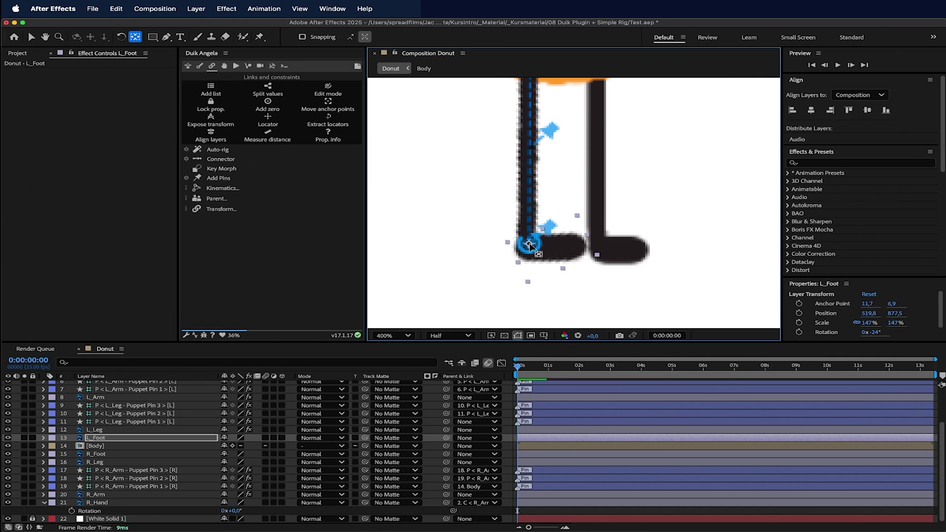
{"action": "left_click_drag", "start_coordinate": [445, 438], "coordinate": [192, 384]}
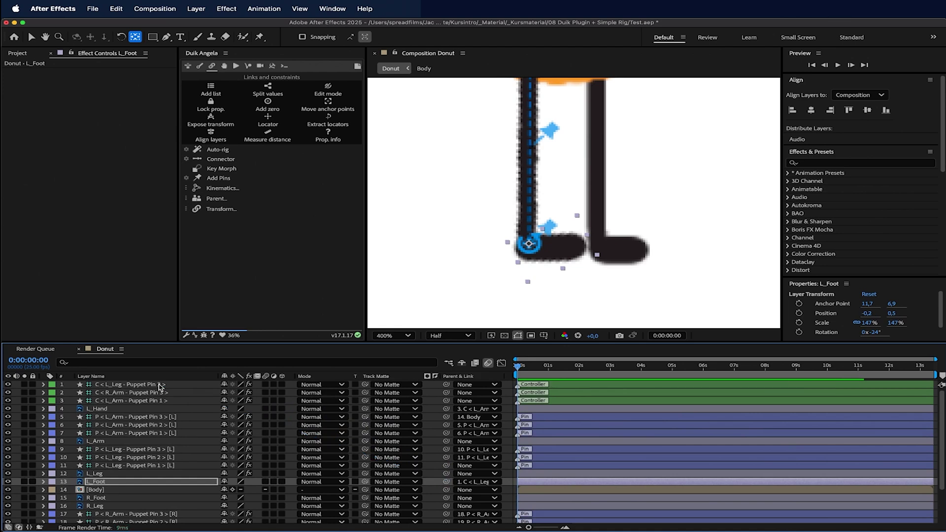
Parent the left leg's hip pin layer, P < L_Leg - Puppet Pin 1 >, to the Body layer.
{"action": "scroll", "coordinate": [507, 253], "scroll_direction": "down", "scroll_amount": 1}
{"action": "left_click_drag", "start_coordinate": [525, 134], "coordinate": [530, 153]}
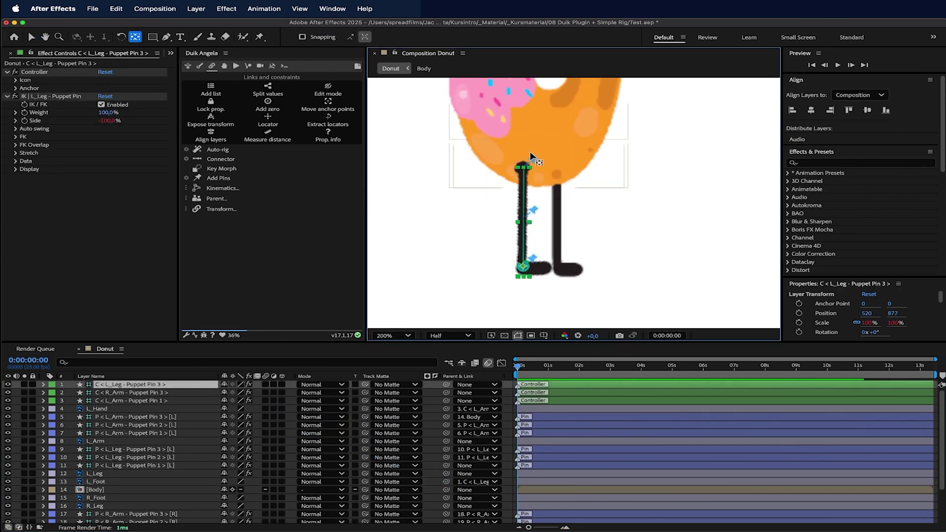
{"action": "key", "text": "v"}
{"action": "left_click", "coordinate": [533, 159]}
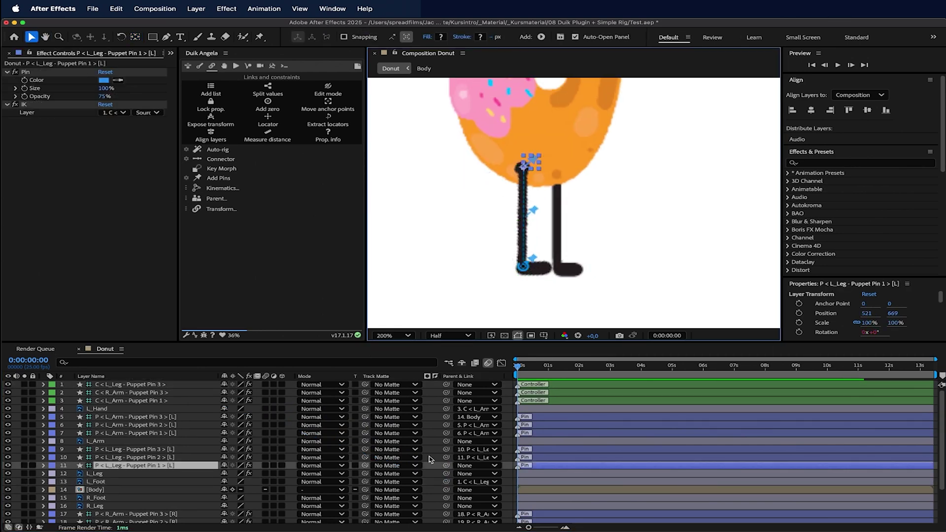
{"action": "left_click_drag", "start_coordinate": [446, 465], "coordinate": [135, 490]}
Test the left leg's attachment by moving the Body layer, and undo the move.
{"action": "scroll", "coordinate": [541, 190], "scroll_direction": "down", "scroll_amount": 1}
{"action": "left_click_drag", "start_coordinate": [563, 151], "coordinate": [551, 172]}
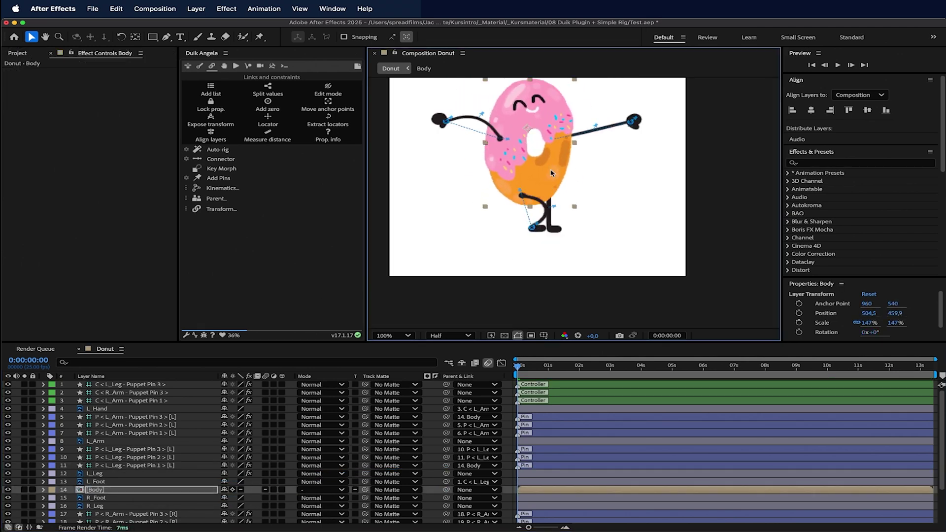
{"action": "key", "text": "super+z"}
Select R_Leg and solo it together with White Solid 1.
{"action": "scroll", "coordinate": [552, 220], "scroll_direction": "up", "scroll_amount": 1}
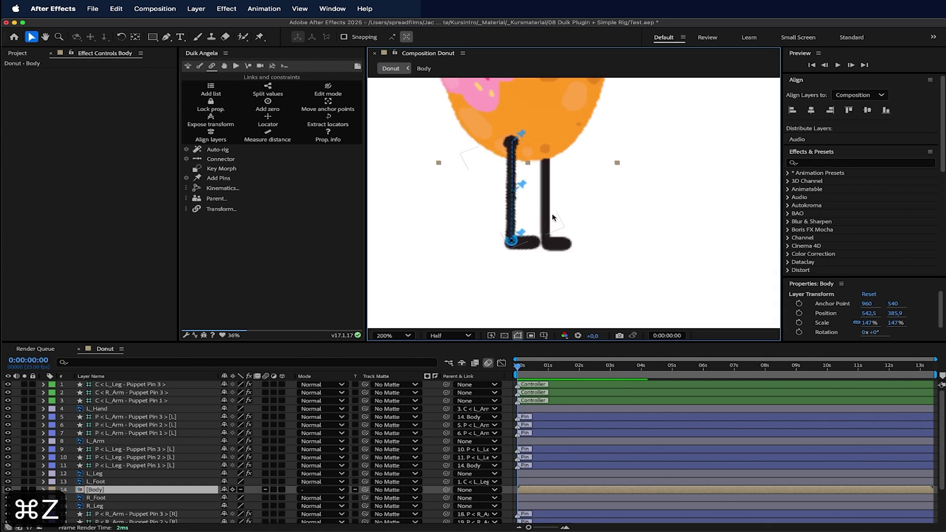
{"action": "left_click", "coordinate": [546, 189]}
{"action": "scroll", "coordinate": [52, 505], "scroll_direction": "down", "scroll_amount": 3}
{"action": "left_click", "coordinate": [24, 462]}
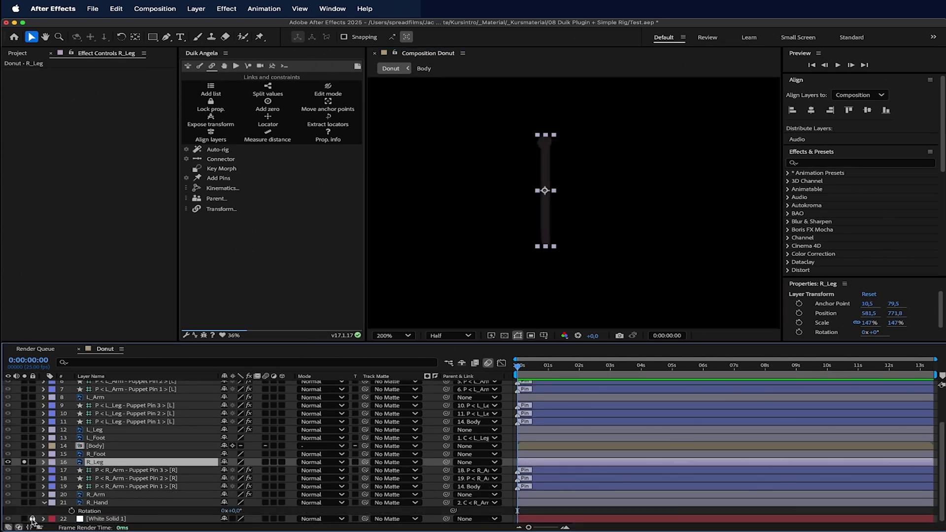
{"action": "left_click", "coordinate": [24, 519]}
Place three puppet pins on R_Leg at the hip, the middle and the lower end with the Puppet Position Pin tool.
{"action": "left_click", "coordinate": [259, 37]}
{"action": "left_click", "coordinate": [544, 141]}
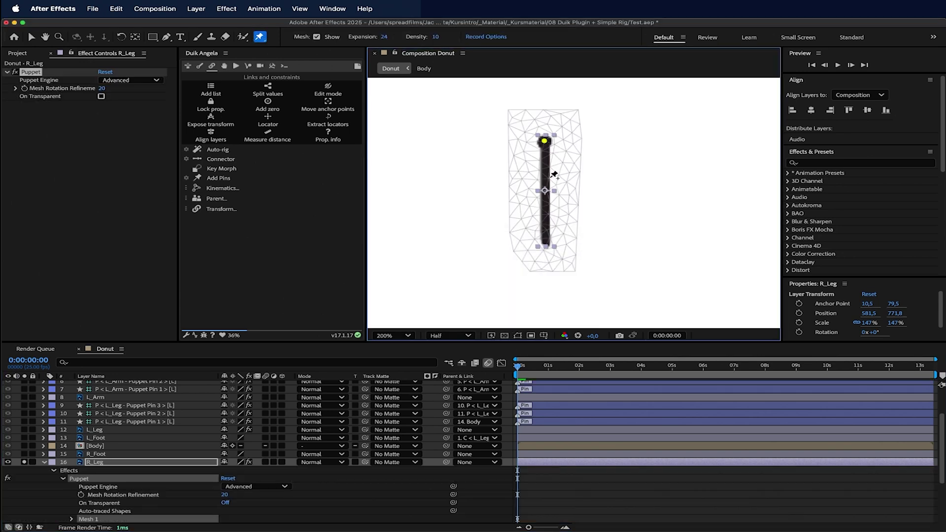
{"action": "left_click", "coordinate": [545, 190]}
{"action": "left_click", "coordinate": [547, 241]}
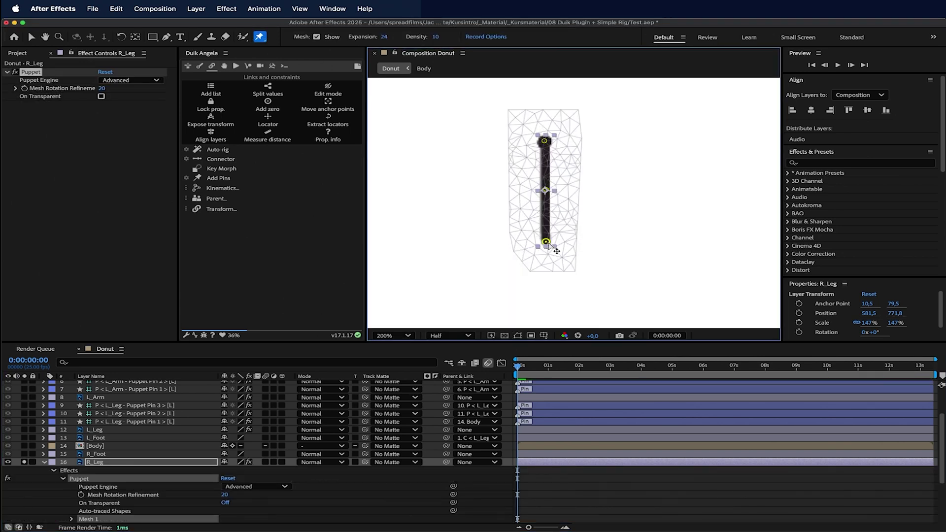
Create Duik pin layers from R_Leg's three puppet pin position keyframes with Add Pins, and collapse R_Leg's properties.
{"action": "key", "text": "u"}
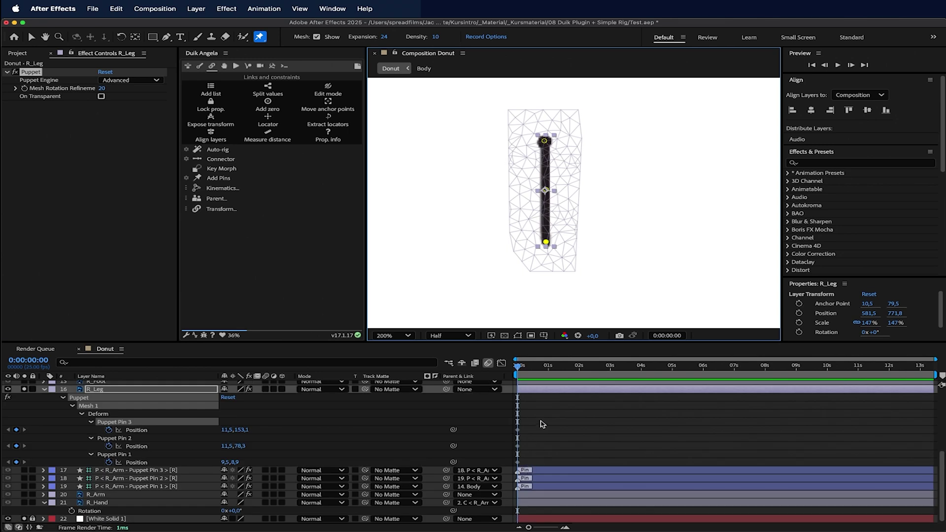
{"action": "left_click_drag", "start_coordinate": [542, 423], "coordinate": [498, 463]}
{"action": "left_click", "coordinate": [217, 178]}
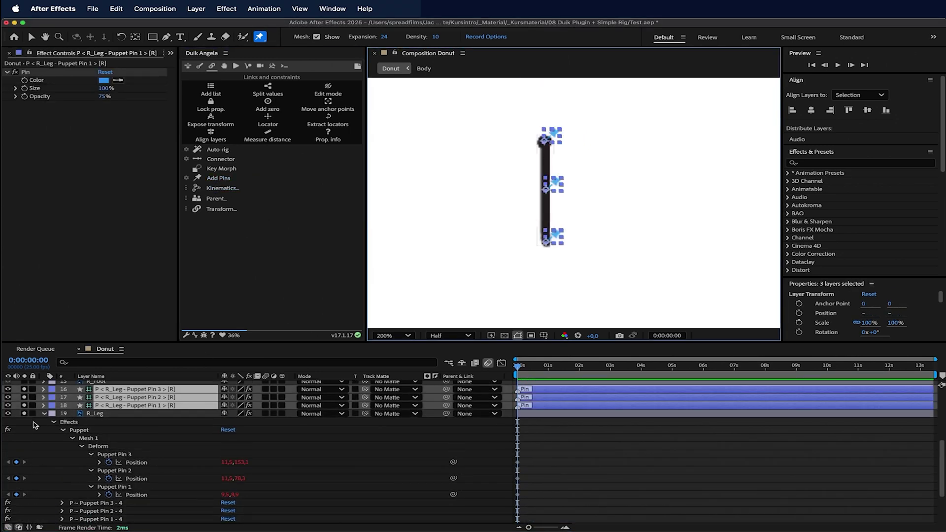
{"action": "left_click", "coordinate": [45, 413]}
{"action": "left_click", "coordinate": [564, 430]}
{"action": "left_click", "coordinate": [553, 453]}
Select the three R_Leg pin layers in order from foot to hip and build their IK controller with Auto-rig.
{"action": "key", "text": "v"}
{"action": "left_click", "coordinate": [554, 236]}
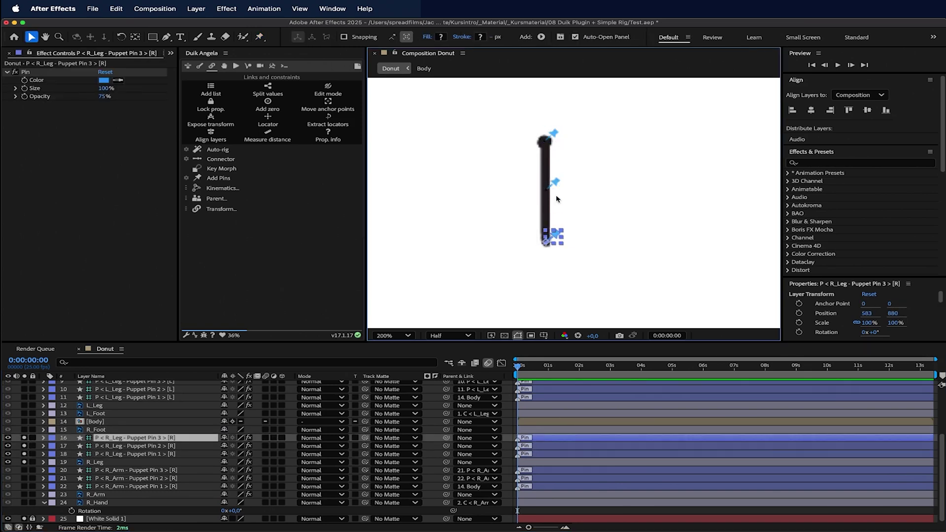
{"action": "left_click", "coordinate": [556, 184], "text": "shift"}
{"action": "left_click", "coordinate": [556, 135], "text": "shift"}
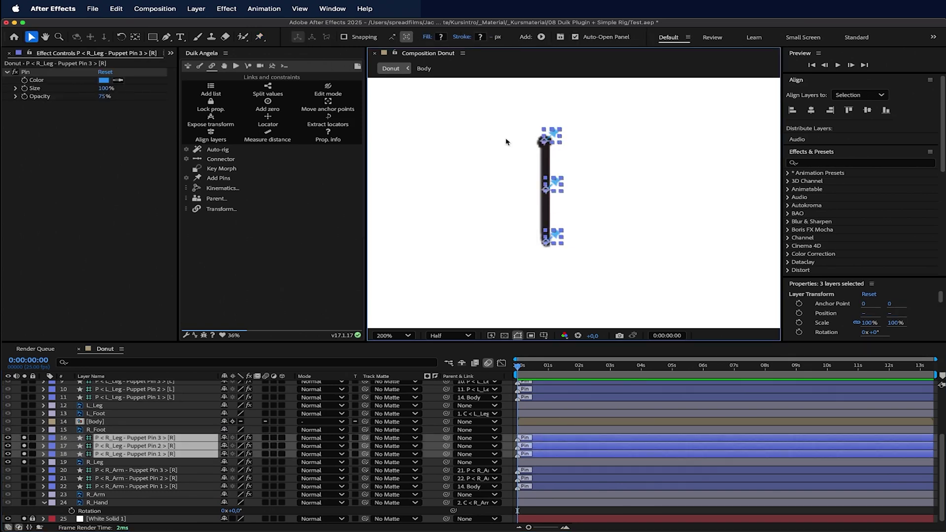
{"action": "left_click", "coordinate": [218, 149]}
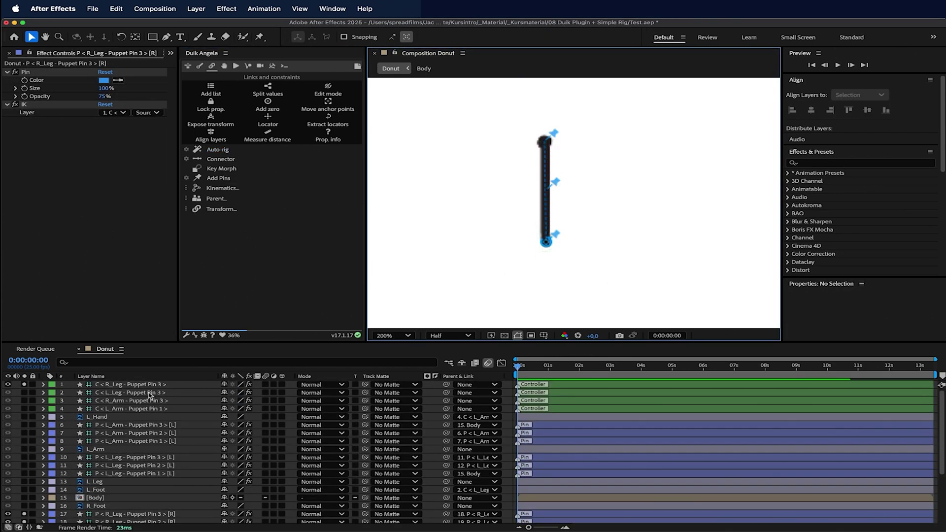
Test the right leg's bend by moving the controller C < R_Leg - Puppet Pin 3 > upward, and undo the move.
{"action": "left_click_drag", "start_coordinate": [550, 250], "coordinate": [549, 224]}
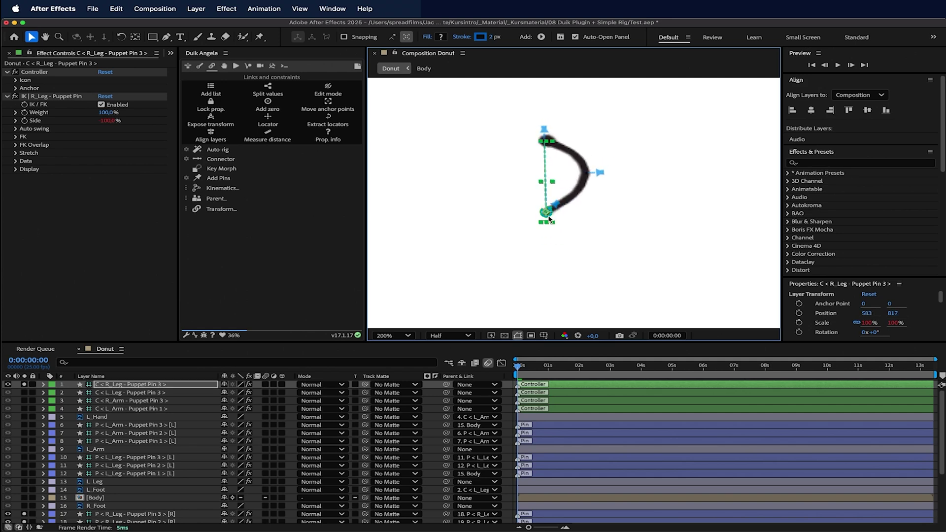
{"action": "key", "text": "super+z"}
{"action": "key", "text": "super+z"}
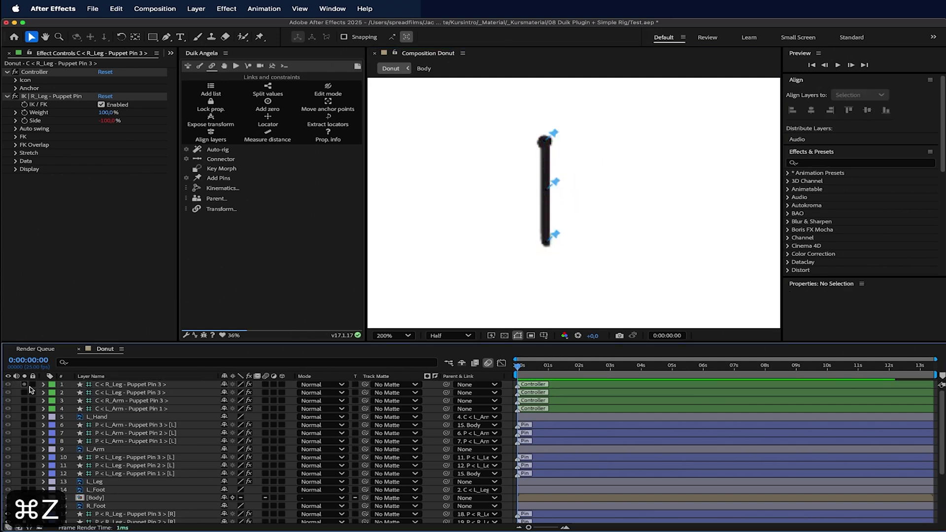
Turn off solo for R_Leg and White Solid 1 so the whole character is shown.
{"action": "scroll", "coordinate": [83, 487], "scroll_direction": "down", "scroll_amount": 5}
{"action": "left_click", "coordinate": [23, 442]}
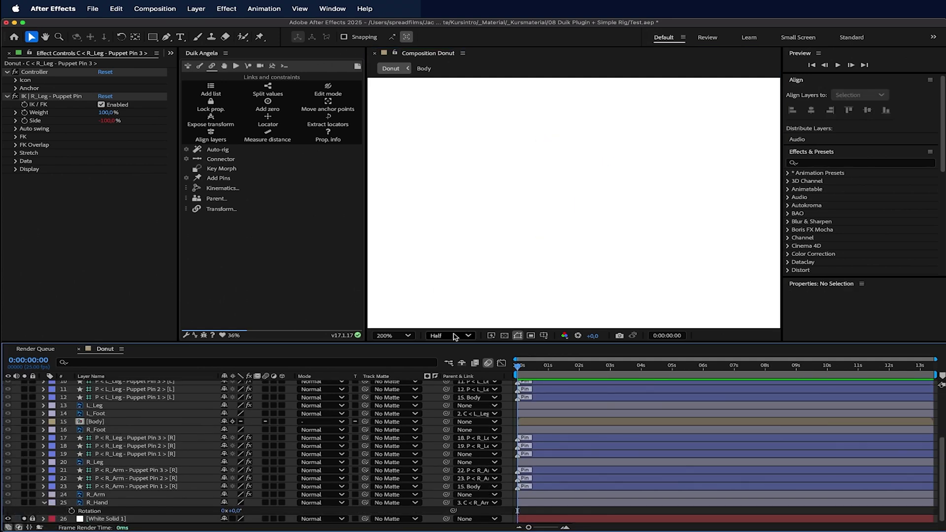
{"action": "left_click", "coordinate": [24, 518]}
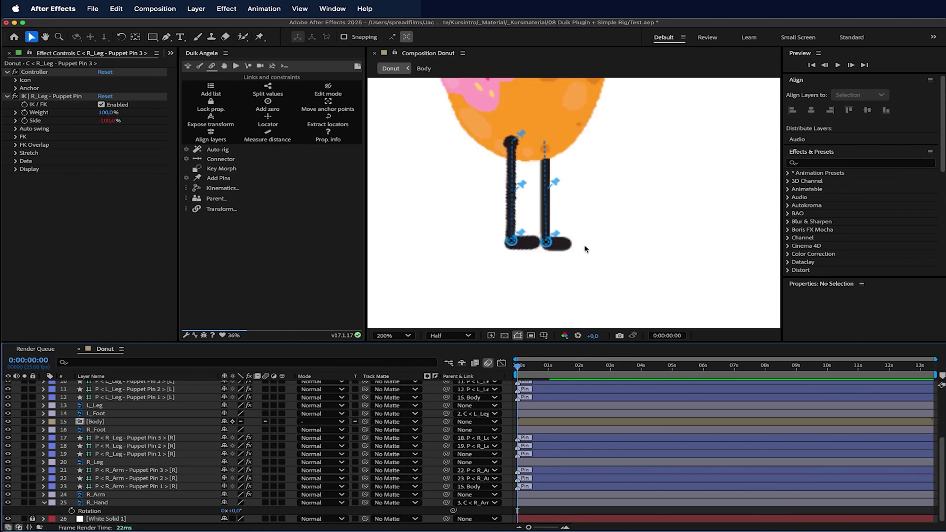
Move R_Foot's anchor point to the ankle and parent R_Foot to the controller C < R_Leg - Puppet Pin 3 >.
{"action": "left_click", "coordinate": [565, 247]}
{"action": "scroll", "coordinate": [565, 252], "scroll_direction": "up", "scroll_amount": 2}
{"action": "key", "text": "y"}
{"action": "left_click_drag", "start_coordinate": [551, 240], "coordinate": [529, 235]}
{"action": "left_click_drag", "start_coordinate": [446, 429], "coordinate": [175, 388]}
{"action": "scroll", "coordinate": [607, 239], "scroll_direction": "down", "scroll_amount": 4}
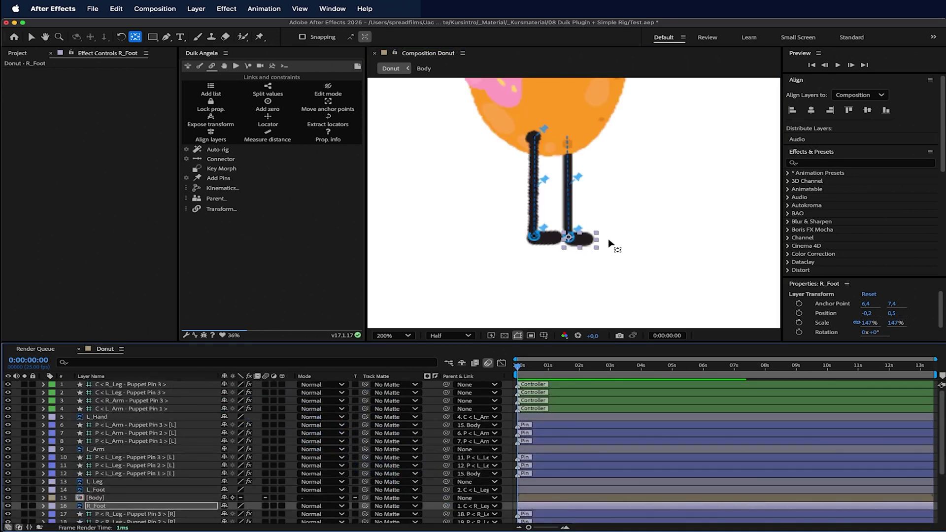
Test the right foot's link by moving the controller C < R_Leg - Puppet Pin 3 > slightly, and undo the move.
{"action": "scroll", "coordinate": [606, 243], "scroll_direction": "up", "scroll_amount": 2}
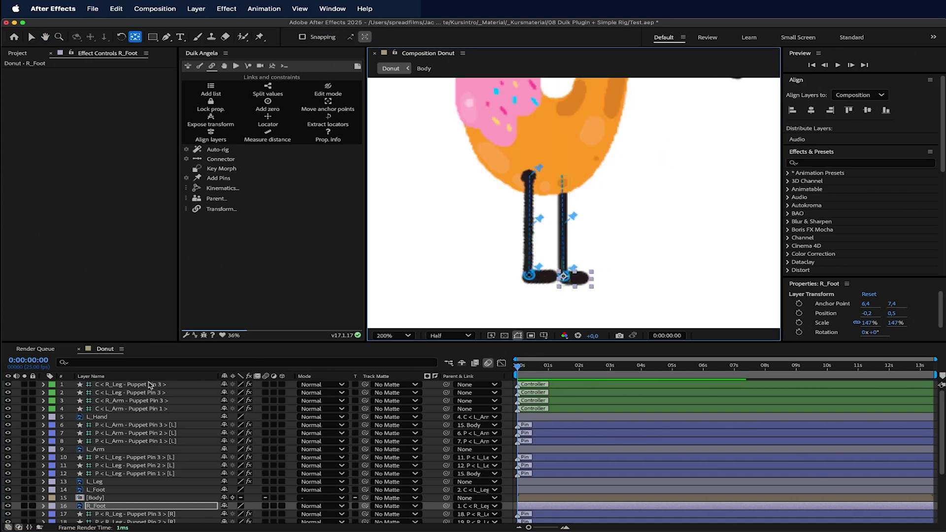
{"action": "left_click", "coordinate": [151, 385]}
{"action": "key", "text": "v"}
{"action": "left_click_drag", "start_coordinate": [567, 275], "coordinate": [582, 264]}
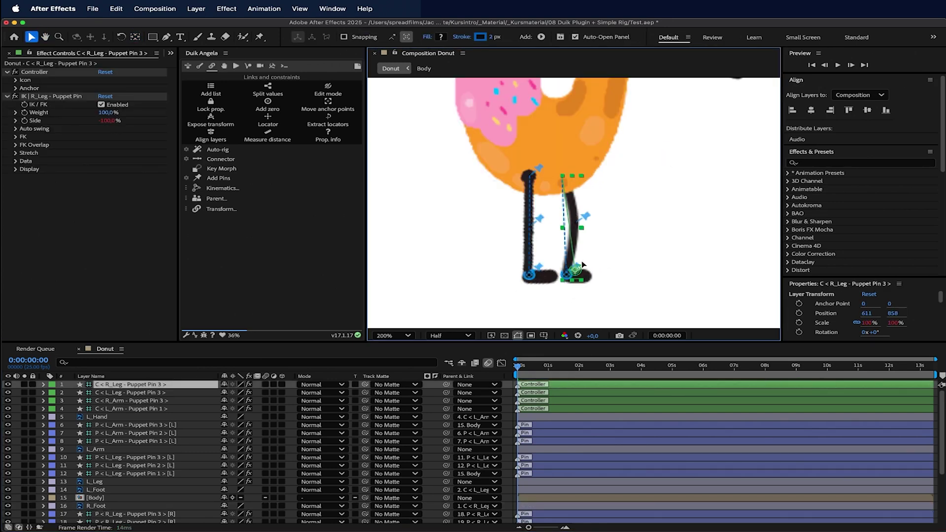
{"action": "key", "text": "super+z"}
Parent the hip pin layer P < R_Leg - Puppet Pin 1 > to the Body layer.
{"action": "scroll", "coordinate": [582, 261], "scroll_direction": "down", "scroll_amount": 2}
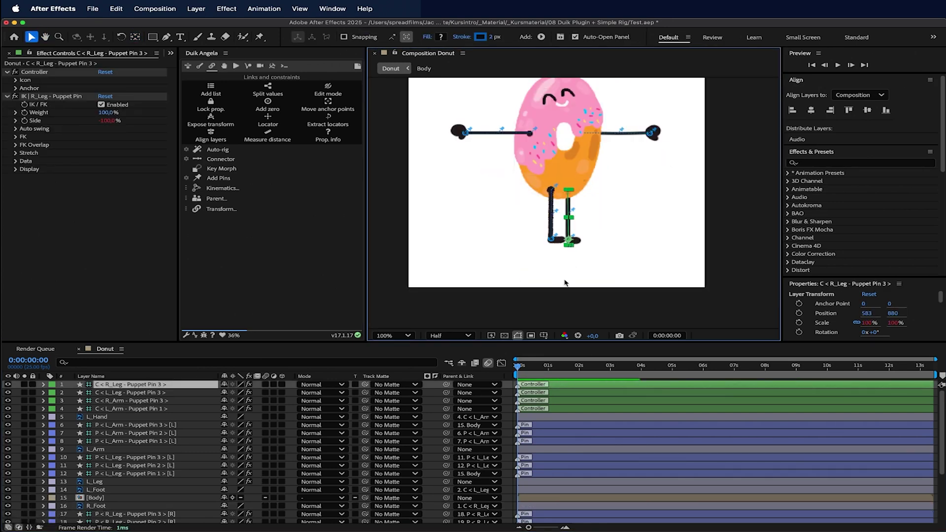
{"action": "scroll", "coordinate": [153, 474], "scroll_direction": "down", "scroll_amount": 5}
{"action": "left_click", "coordinate": [160, 487]}
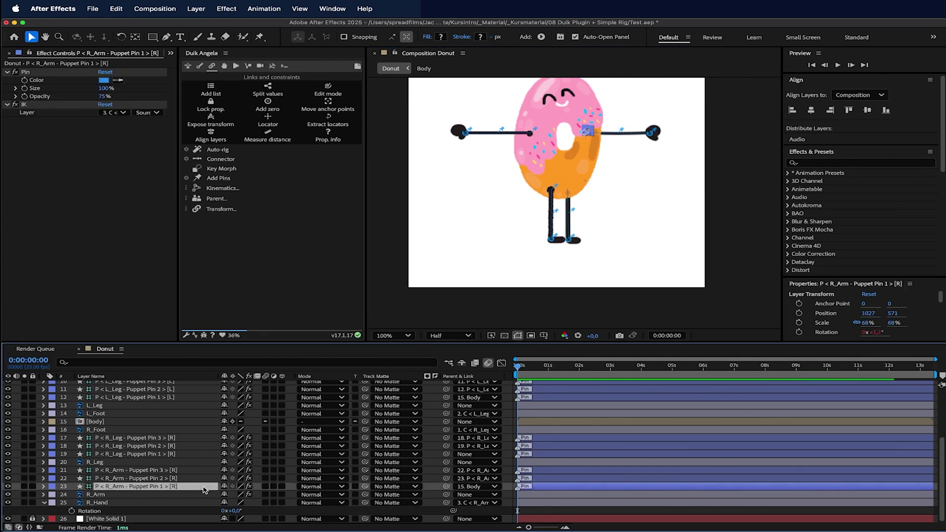
{"action": "left_click", "coordinate": [188, 454]}
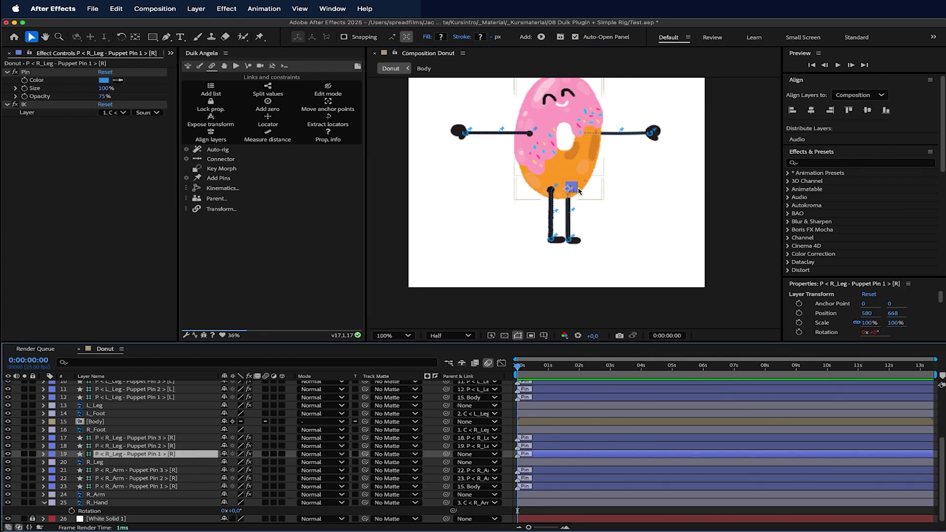
{"action": "left_click_drag", "start_coordinate": [446, 452], "coordinate": [148, 421]}
Test the full rig by moving the Body sideways, and undo the move.
{"action": "left_click", "coordinate": [615, 167]}
{"action": "left_click_drag", "start_coordinate": [615, 168], "coordinate": [556, 152]}
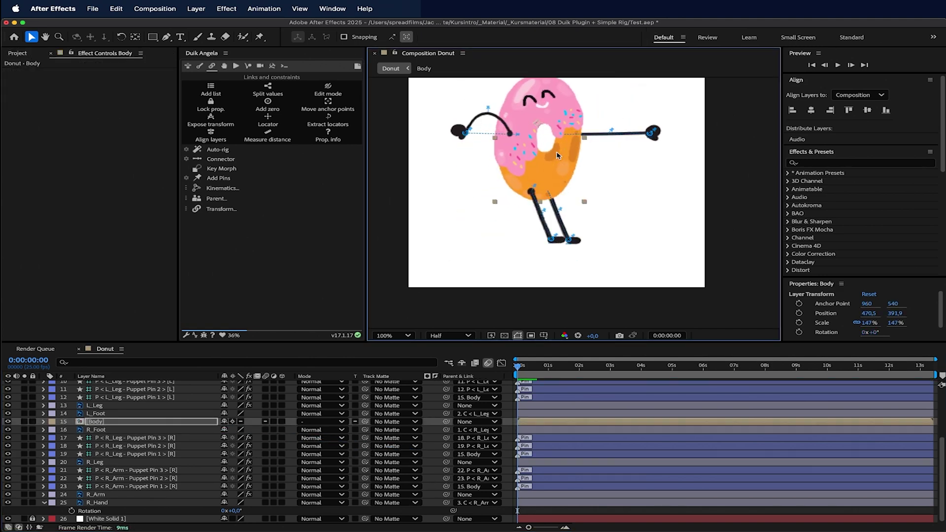
{"action": "key", "text": "super+z"}
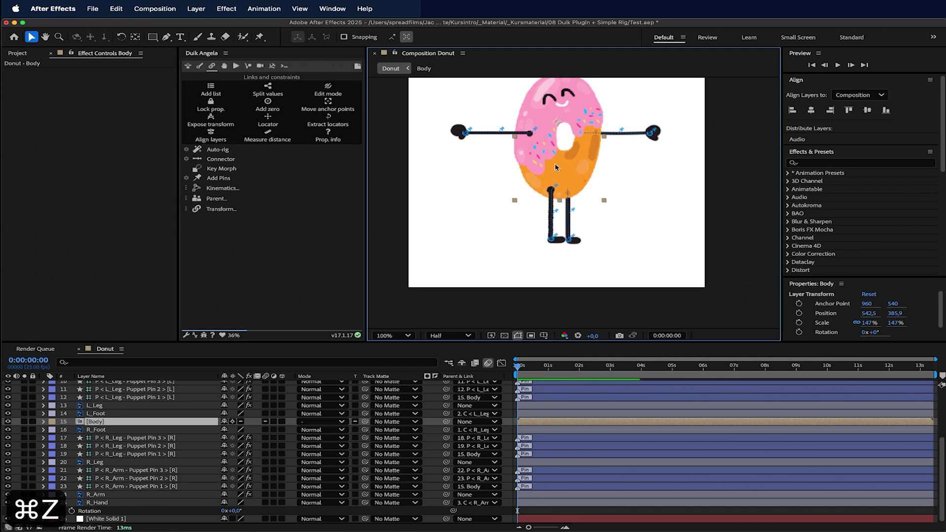
Move Body's anchor point down to the donut's lower centre, at about 964, 691, with the Pan Behind tool.
{"action": "scroll", "coordinate": [555, 167], "scroll_direction": "up", "scroll_amount": 1}
{"action": "left_click_drag", "start_coordinate": [584, 103], "coordinate": [562, 252]}
{"action": "scroll", "coordinate": [563, 253], "scroll_direction": "down", "scroll_amount": 1}
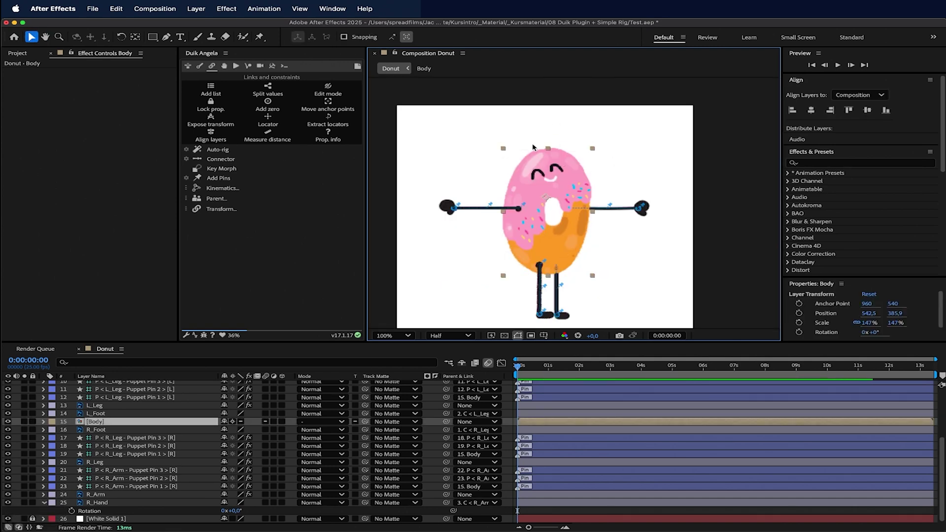
{"action": "left_click", "coordinate": [135, 37]}
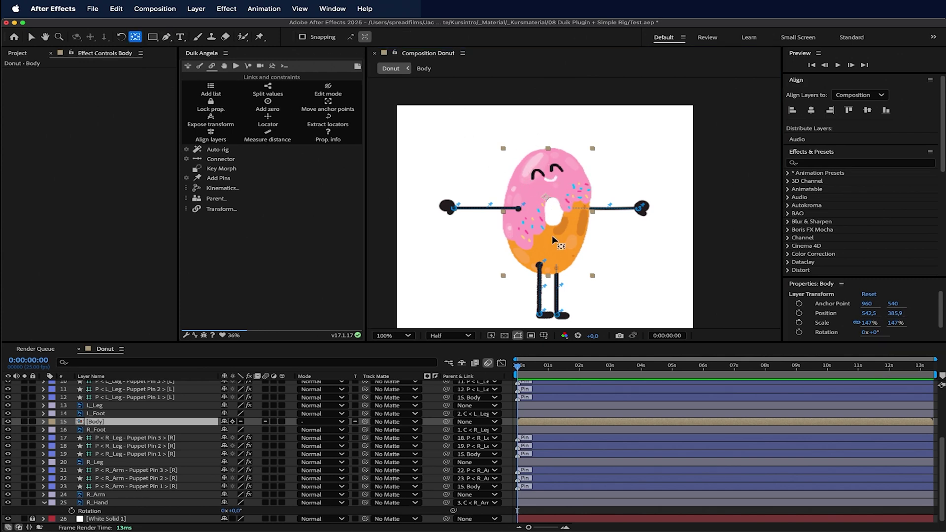
{"action": "left_click_drag", "start_coordinate": [546, 199], "coordinate": [547, 212]}
{"action": "left_click_drag", "start_coordinate": [545, 244], "coordinate": [546, 250]}
Test Body's rotation around its lowered anchor point, and undo the rotation.
{"action": "left_click", "coordinate": [187, 426]}
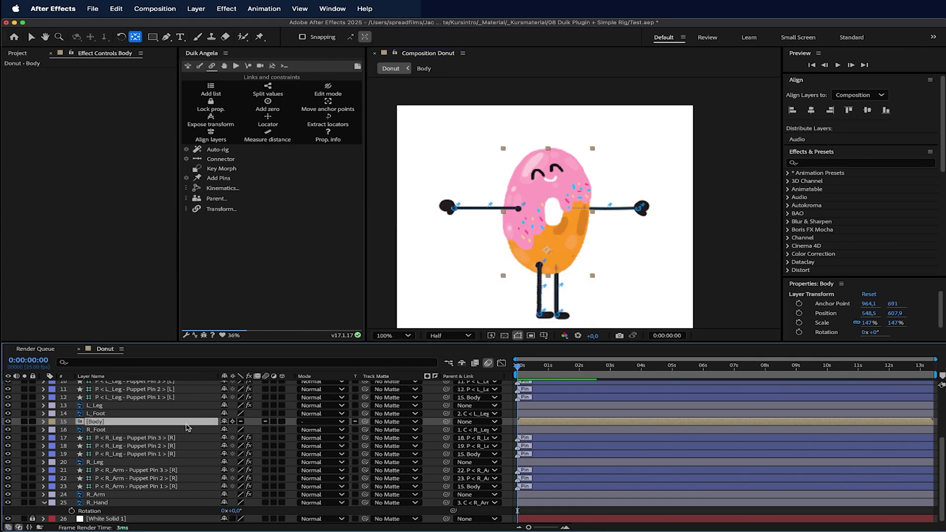
{"action": "key", "text": "r"}
{"action": "mouse_move", "coordinate": [230, 433]}
{"action": "left_mouse_down"}
{"action": "mouse_move", "coordinate": [217, 428]}
{"action": "mouse_move", "coordinate": [244, 428]}
{"action": "mouse_move", "coordinate": [223, 427]}
{"action": "left_mouse_up"}
{"action": "key", "text": "super+z"}
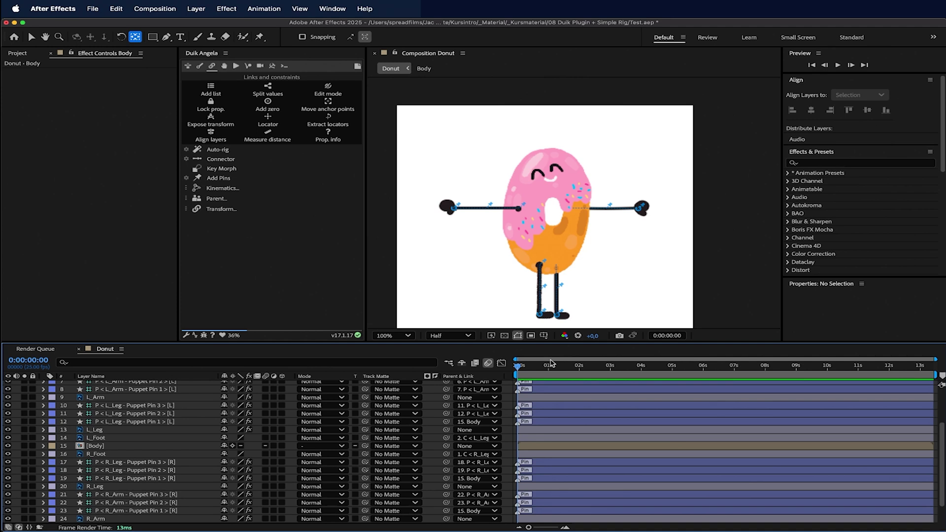
Lock the L_Arm layer together with its three puppet pin layers, and return to the Selection tool.
{"action": "scroll", "coordinate": [149, 431], "scroll_direction": "up", "scroll_amount": 3}
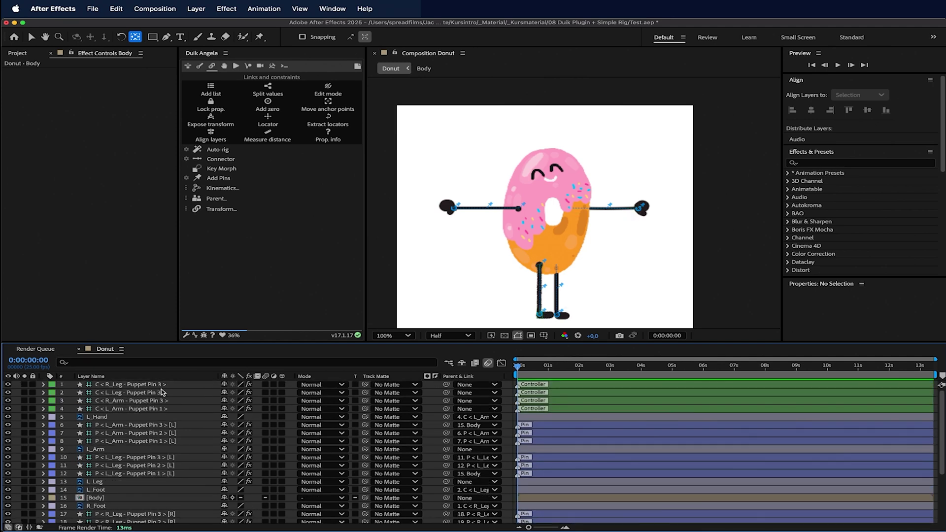
{"action": "scroll", "coordinate": [572, 443], "scroll_direction": "down", "scroll_amount": 1}
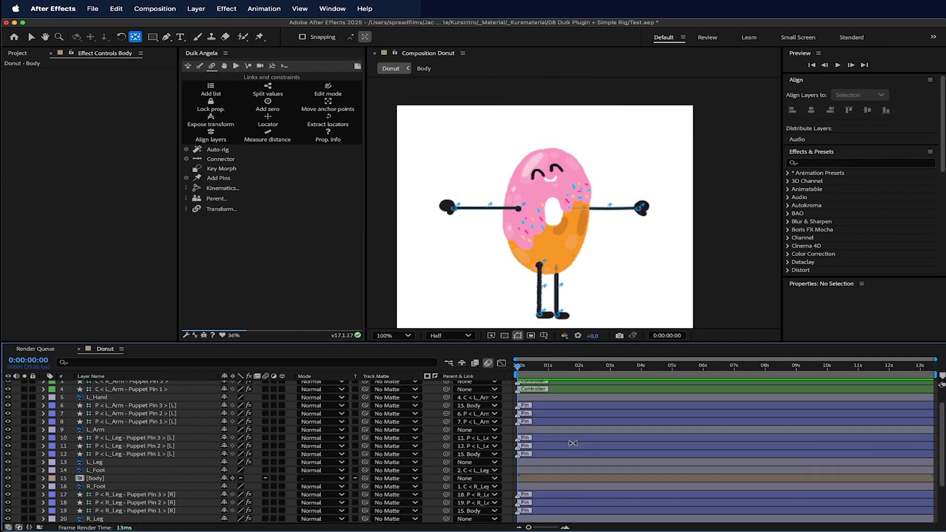
{"action": "scroll", "coordinate": [572, 442], "scroll_direction": "up", "scroll_amount": 1}
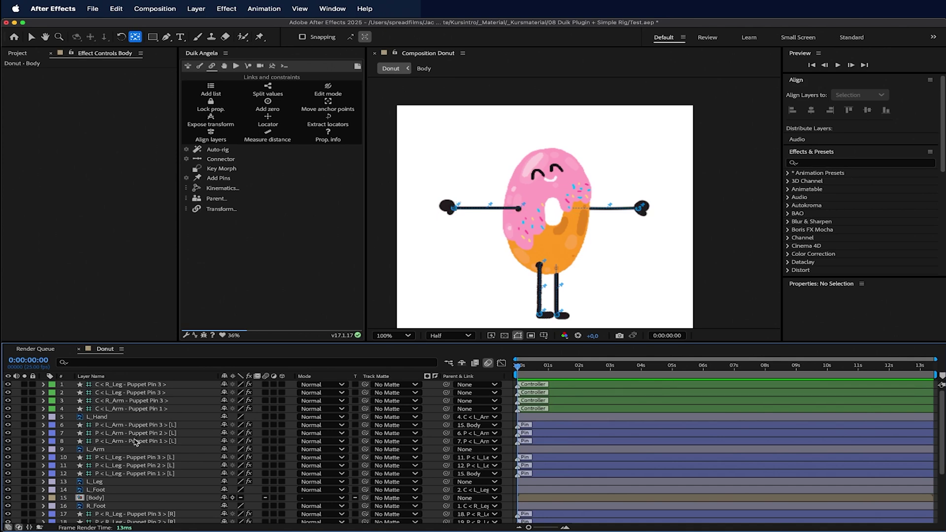
{"action": "left_click", "coordinate": [146, 425]}
{"action": "left_click", "coordinate": [153, 450]}
{"action": "left_click", "coordinate": [160, 425]}
{"action": "left_click", "coordinate": [161, 441]}
{"action": "left_click", "coordinate": [158, 448]}
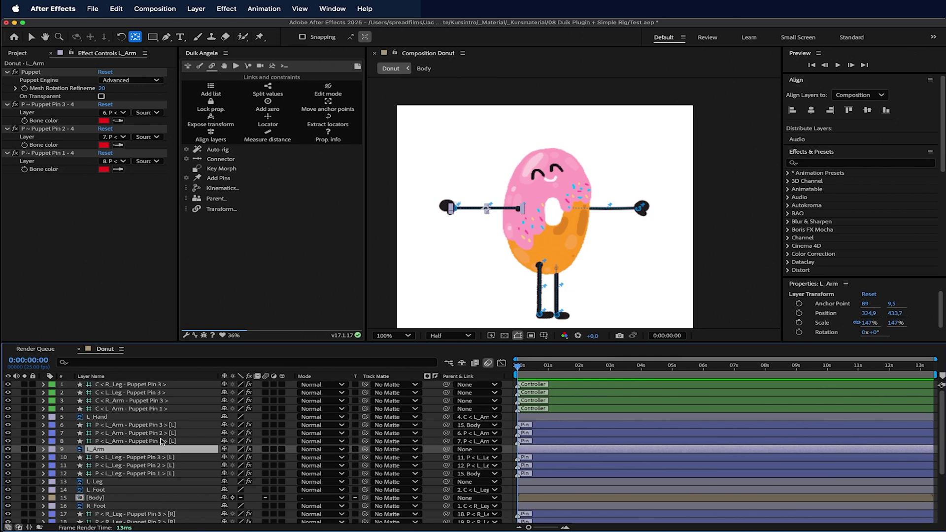
{"action": "left_click", "coordinate": [167, 426], "text": "shift"}
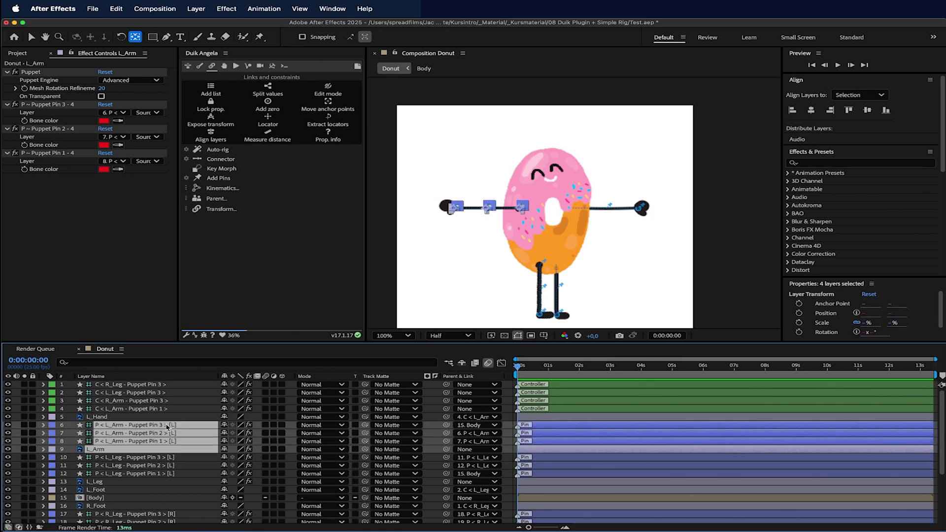
{"action": "left_click", "coordinate": [32, 425]}
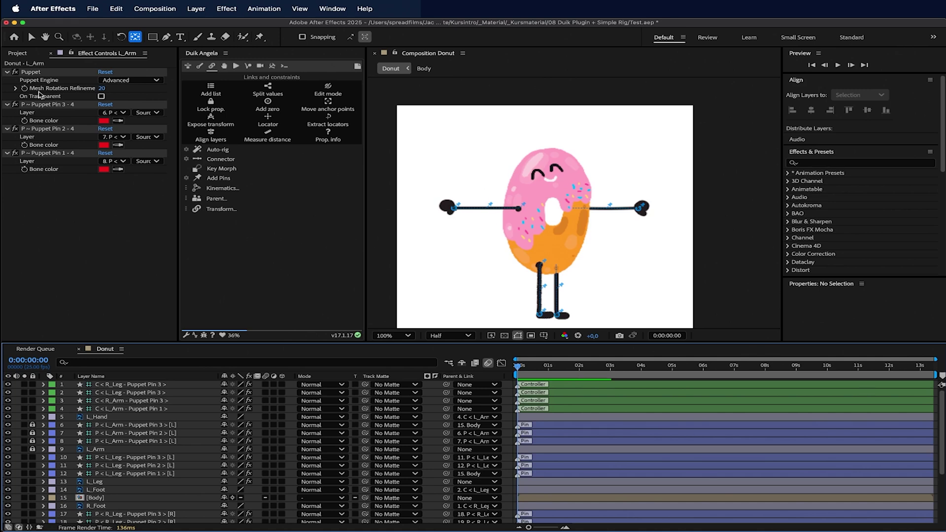
{"action": "left_click", "coordinate": [31, 36]}
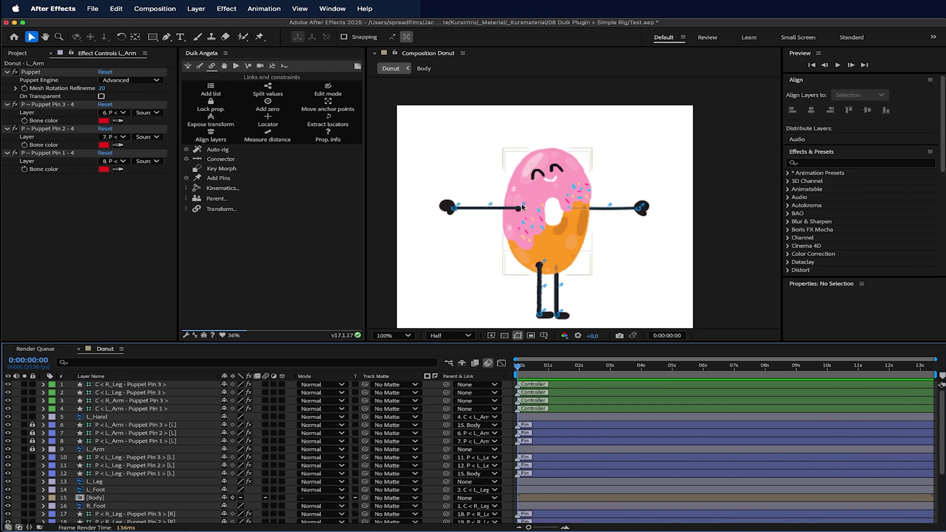
Turn off the visibility of the three L_Arm pins, mark them and L_Arm as shy, and hide shy layers.
{"action": "left_click", "coordinate": [8, 425]}
{"action": "left_click_drag", "start_coordinate": [8, 433], "coordinate": [16, 440]}
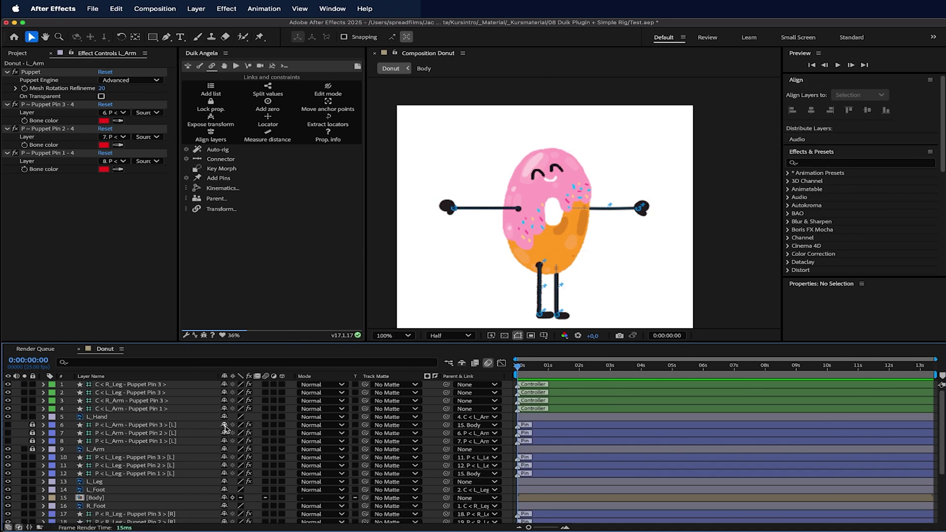
{"action": "left_click", "coordinate": [224, 448]}
{"action": "left_click", "coordinate": [462, 363]}
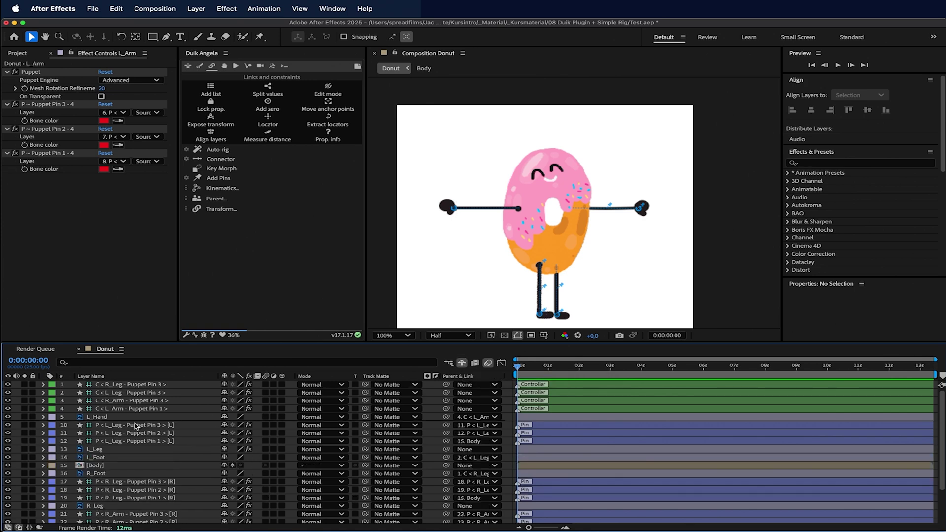
{"action": "left_click", "coordinate": [461, 365]}
{"action": "left_click", "coordinate": [461, 365]}
Lock L_Leg and its three pin layers with the pins' visibility off, and mark all four layers as shy.
{"action": "left_click", "coordinate": [32, 449]}
{"action": "left_click_drag", "start_coordinate": [8, 433], "coordinate": [8, 441]}
{"action": "left_click", "coordinate": [224, 424]}
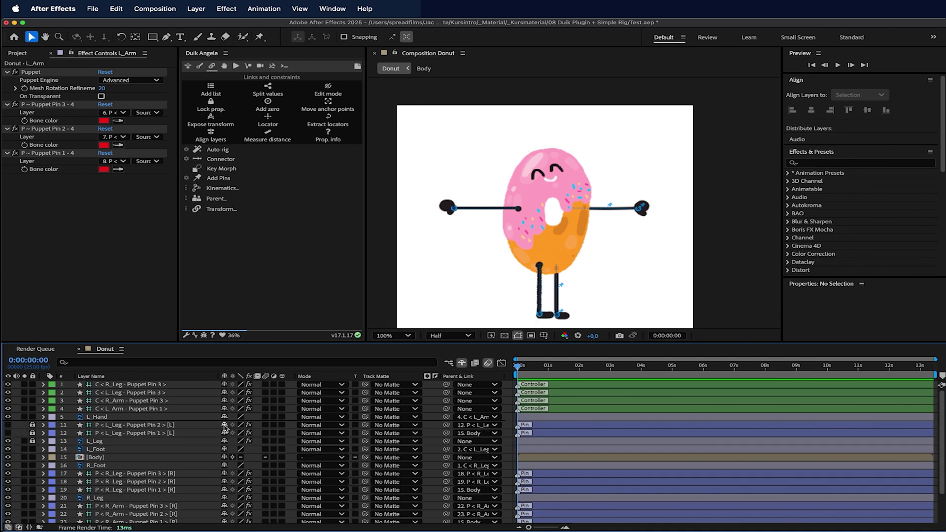
{"action": "left_click", "coordinate": [224, 425]}
{"action": "left_click", "coordinate": [224, 424]}
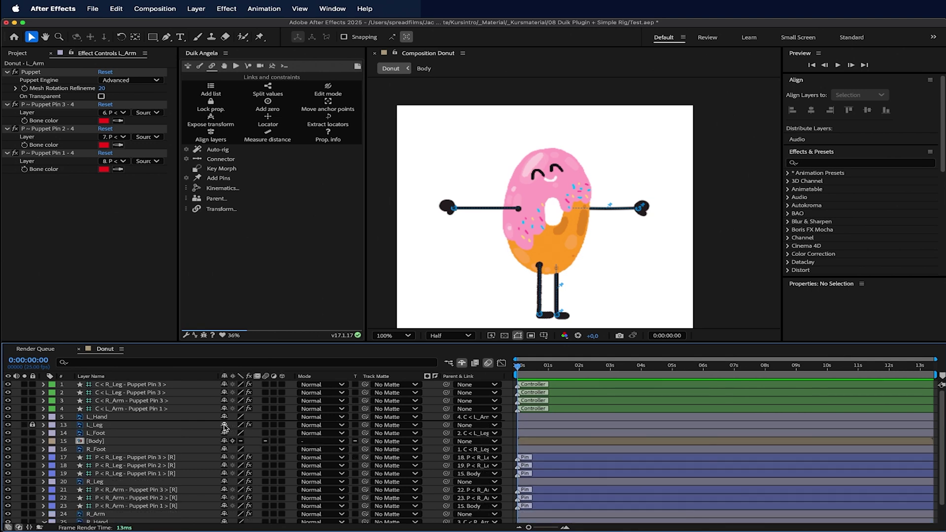
{"action": "left_click", "coordinate": [225, 424]}
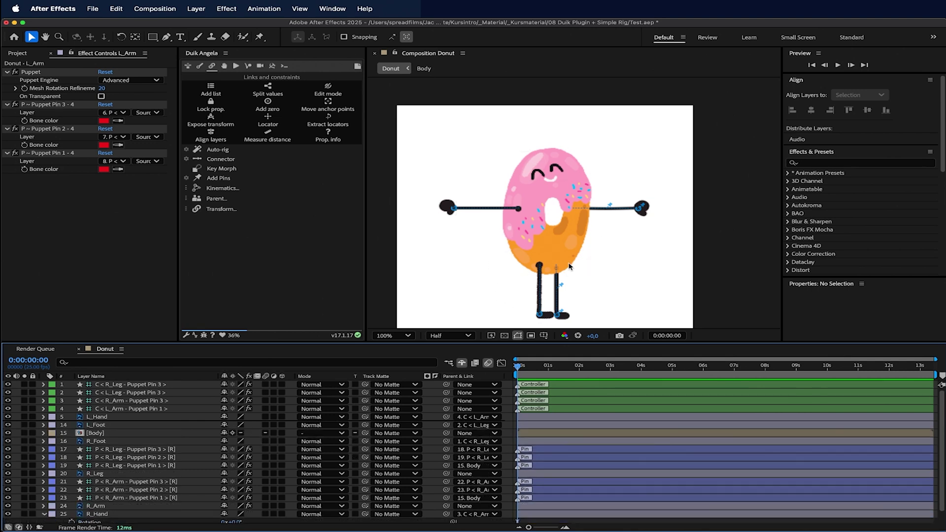
Lock R_Leg and its three puppet pin layers, and turn off the visibility of the pins.
{"action": "left_click", "coordinate": [157, 449]}
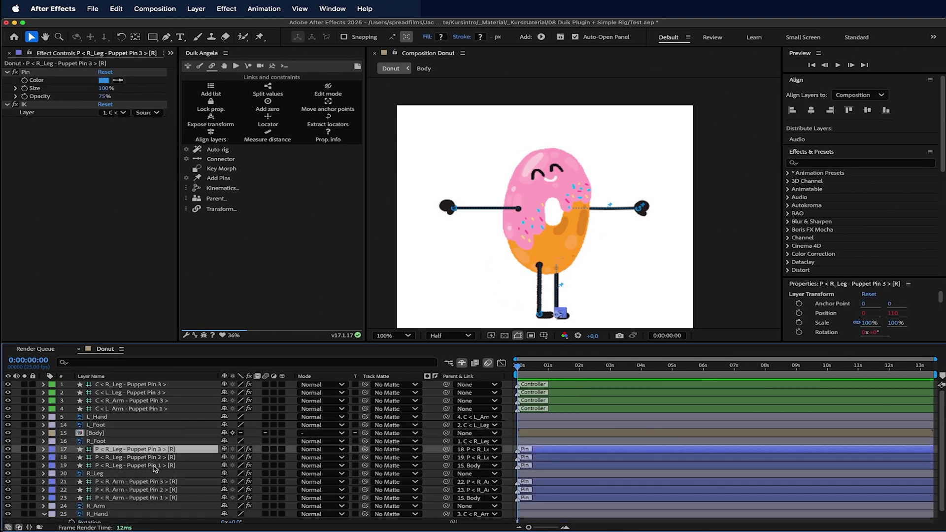
{"action": "left_click", "coordinate": [153, 473], "text": "shift"}
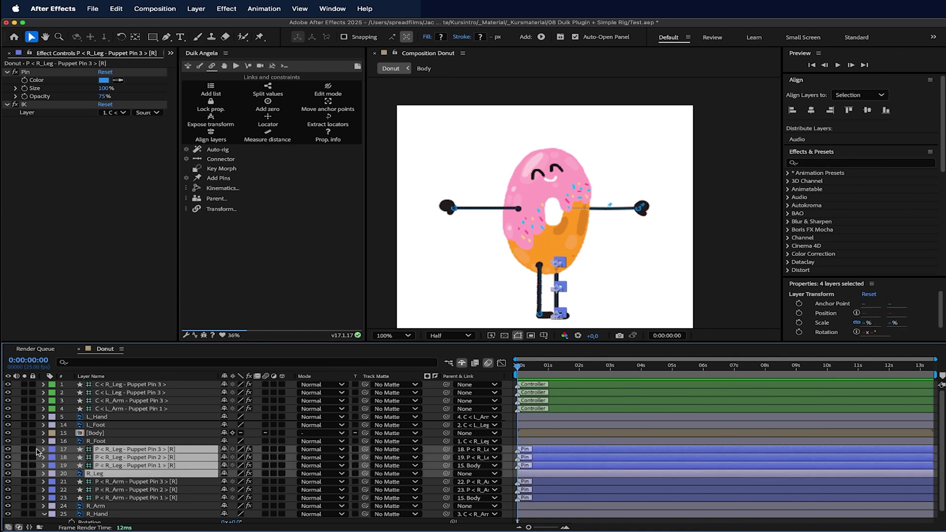
{"action": "left_click", "coordinate": [32, 452]}
{"action": "left_click_drag", "start_coordinate": [7, 449], "coordinate": [10, 465]}
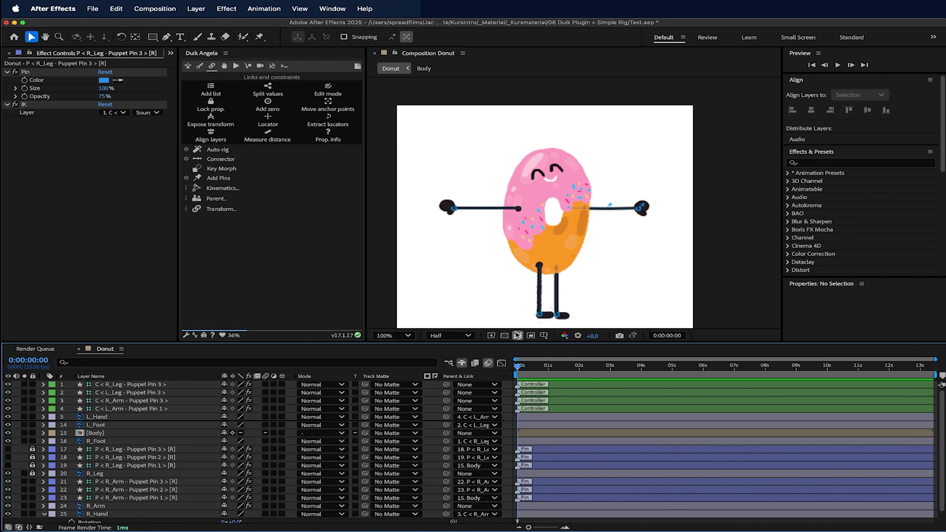
Mark the three R_Leg pin layers and R_Leg as shy.
{"action": "left_click", "coordinate": [224, 449]}
{"action": "left_click", "coordinate": [224, 449]}
{"action": "left_click", "coordinate": [224, 449]}
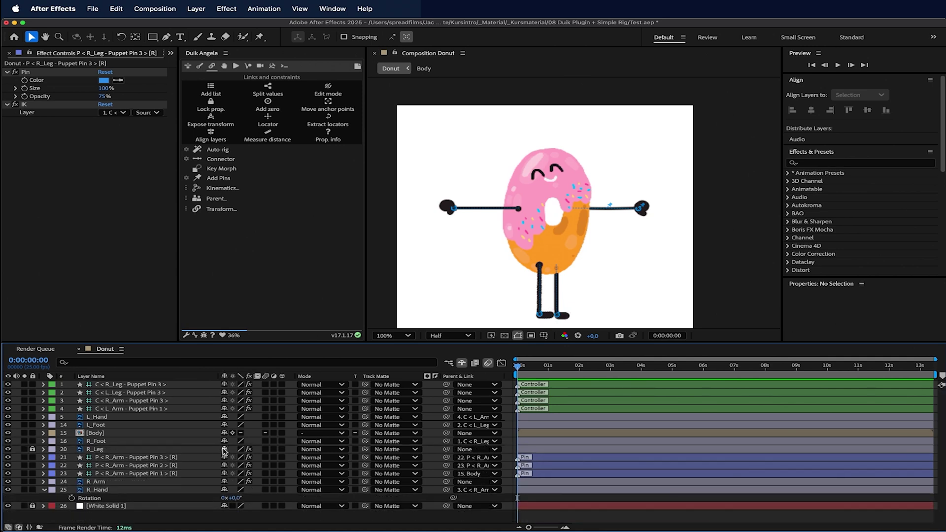
{"action": "left_click", "coordinate": [223, 449]}
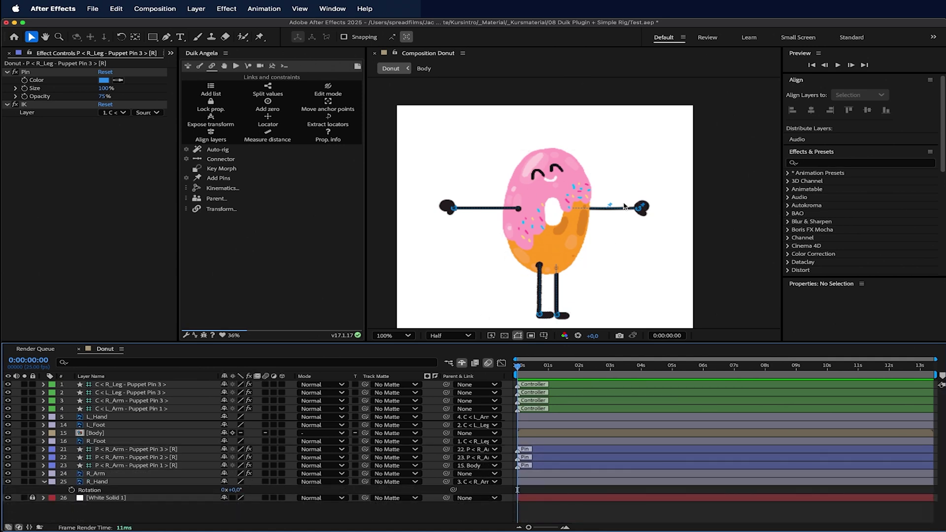
Lock R_Arm and its three puppet pin layers, and turn off the visibility of the pins.
{"action": "left_click", "coordinate": [145, 450]}
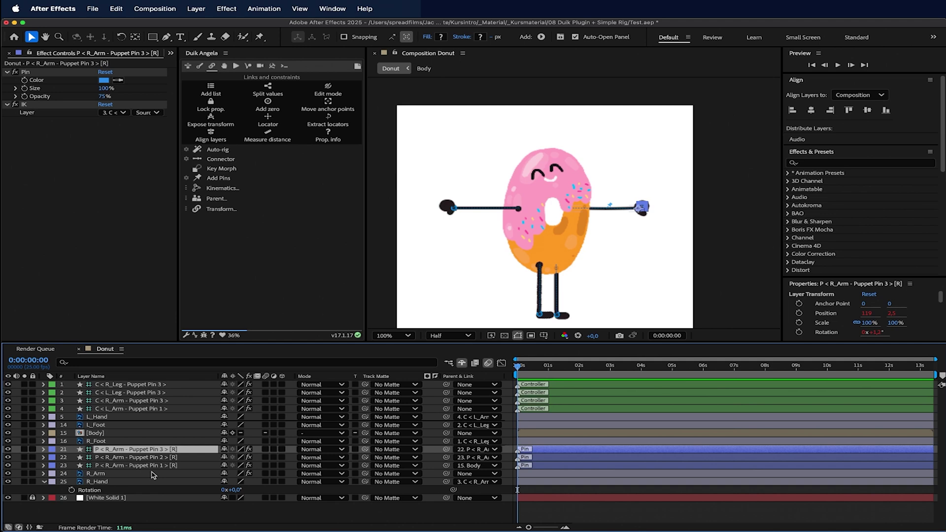
{"action": "left_click", "coordinate": [153, 474], "text": "shift"}
{"action": "left_click", "coordinate": [31, 451]}
{"action": "left_click_drag", "start_coordinate": [8, 449], "coordinate": [12, 466]}
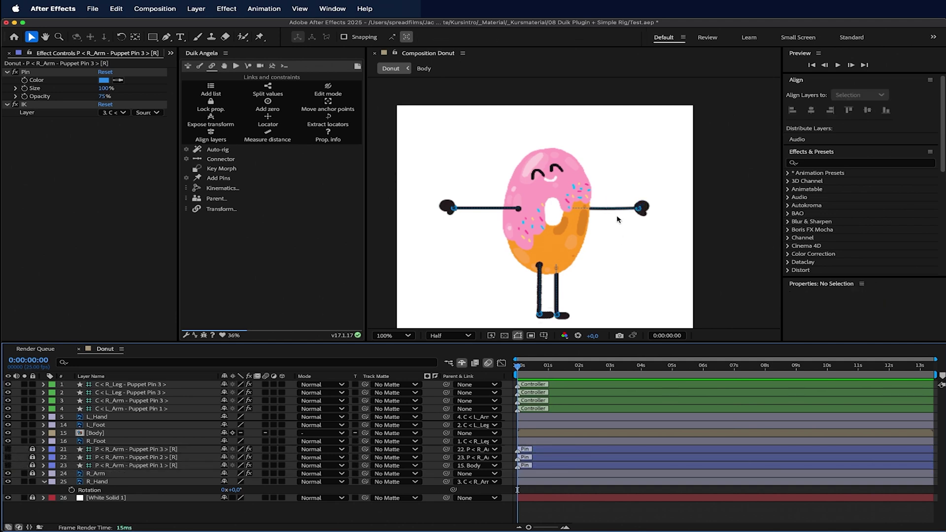
Mark the three R_Arm puppet pin layers and R_Arm as shy, and collapse the R_Hand layer's properties.
{"action": "left_click", "coordinate": [228, 450]}
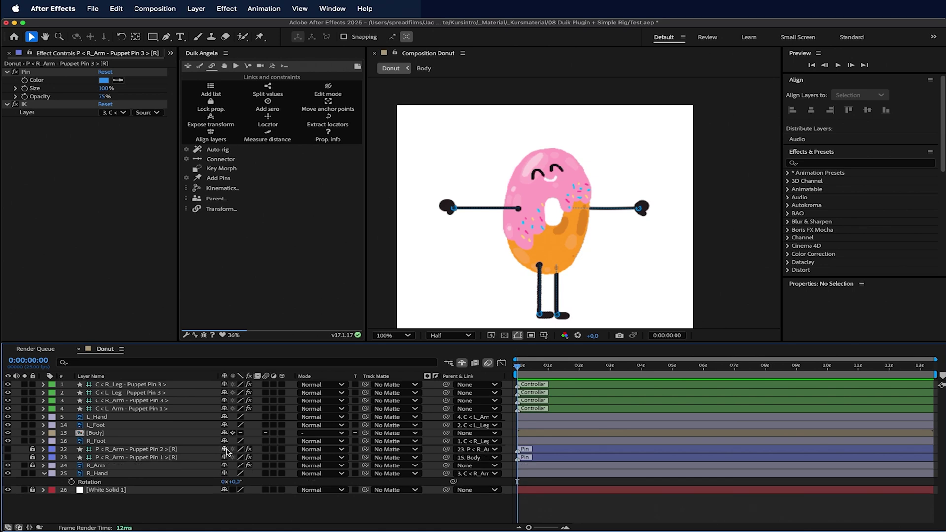
{"action": "left_click", "coordinate": [227, 450]}
{"action": "left_click", "coordinate": [227, 450]}
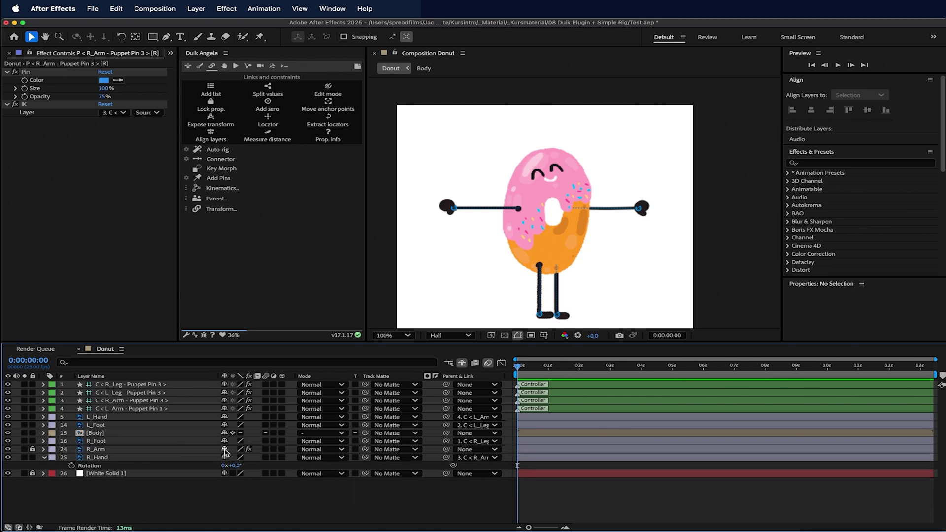
{"action": "left_click", "coordinate": [224, 450]}
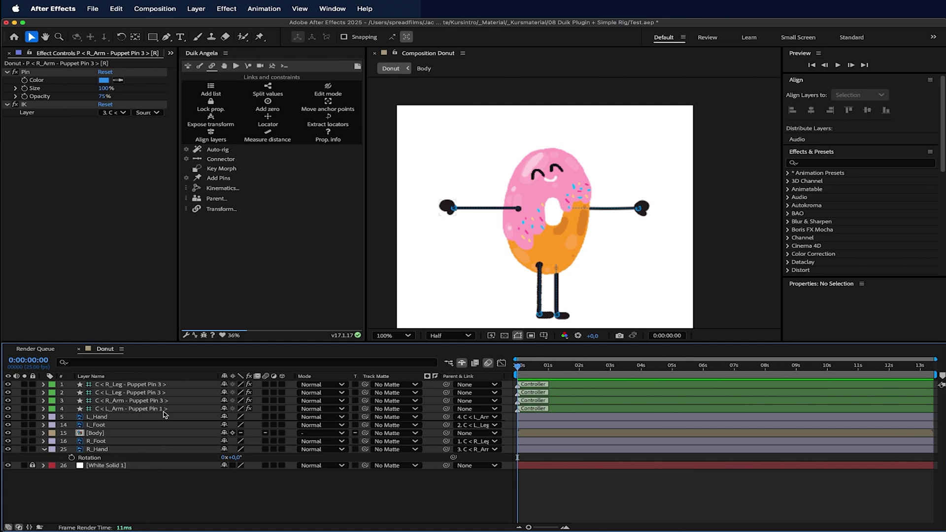
{"action": "left_click", "coordinate": [44, 450]}
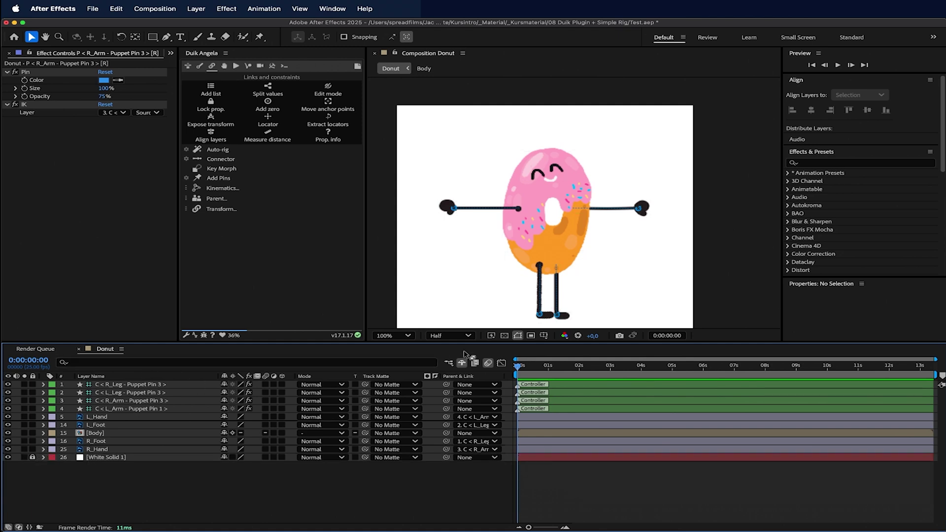
Try moving the L_Arm controller in toward the body to test the arm's IK bend, and undo the move.
{"action": "left_click", "coordinate": [374, 316]}
{"action": "left_click_drag", "start_coordinate": [544, 237], "coordinate": [529, 252]}
{"action": "key", "text": "super+z"}
{"action": "left_click_drag", "start_coordinate": [453, 208], "coordinate": [528, 259]}
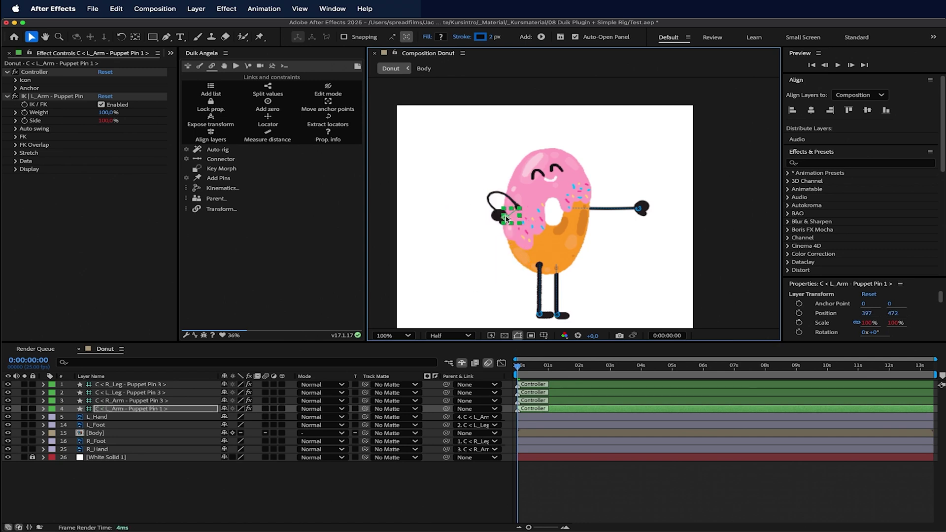
{"action": "key", "text": "super+z"}
Try rotating L_Hand to -30°, undo the rotation, and collapse the layer's properties.
{"action": "left_click", "coordinate": [444, 206]}
{"action": "key", "text": "r"}
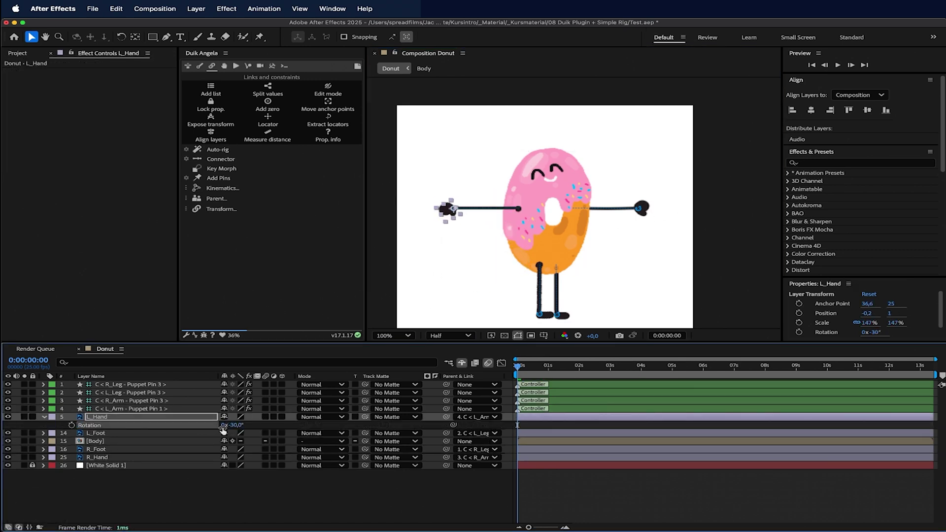
{"action": "key", "text": "super+z"}
{"action": "left_click", "coordinate": [43, 417]}
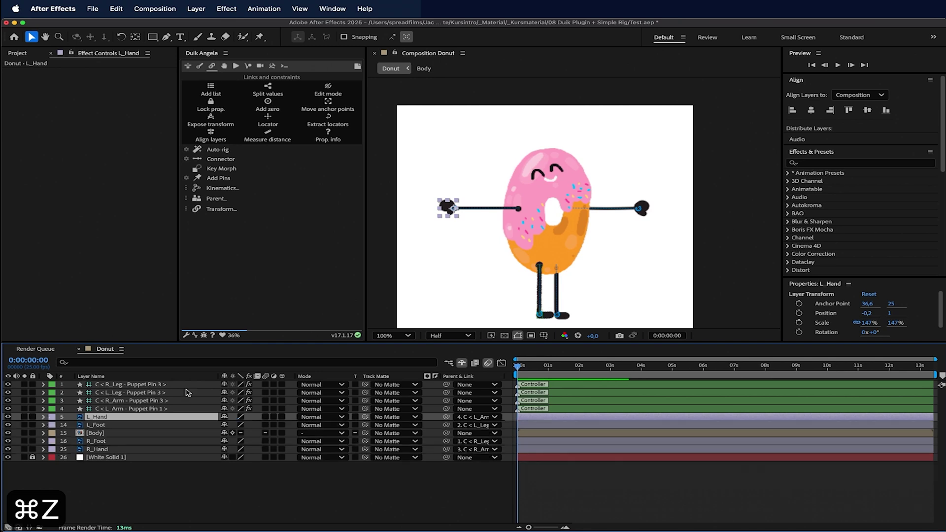
Set the end of the work area at 6 seconds and return the playhead to the first frame.
{"action": "left_click", "coordinate": [406, 335]}
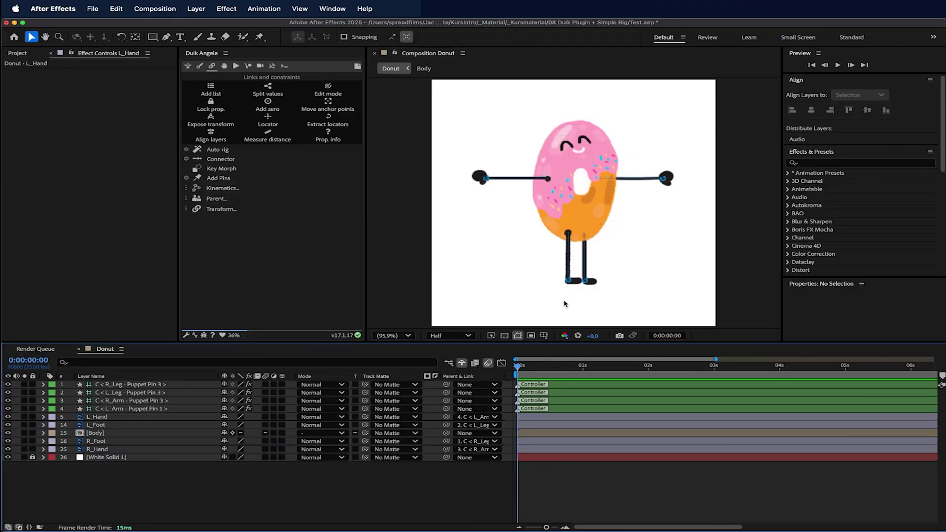
{"action": "left_click_drag", "start_coordinate": [517, 365], "coordinate": [637, 369]}
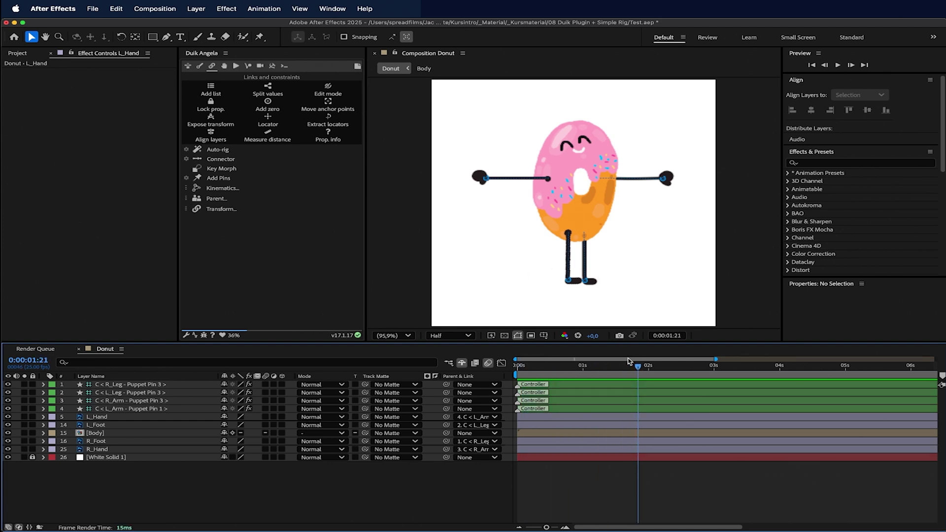
{"action": "left_click_drag", "start_coordinate": [704, 376], "coordinate": [911, 378]}
{"action": "key", "text": "n"}
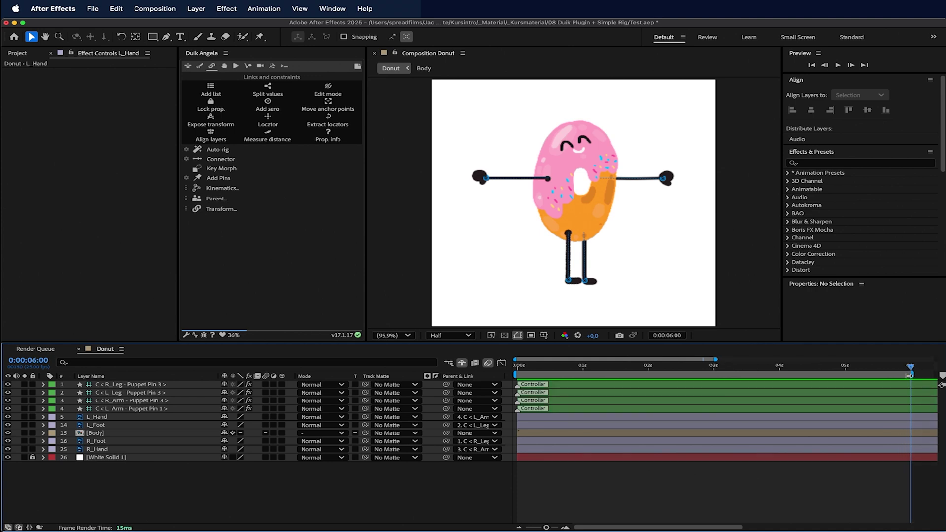
{"action": "left_click_drag", "start_coordinate": [723, 369], "coordinate": [505, 374]}
Separate the L_Leg controller's Position into individual X and Y dimensions.
{"action": "left_click", "coordinate": [565, 279]}
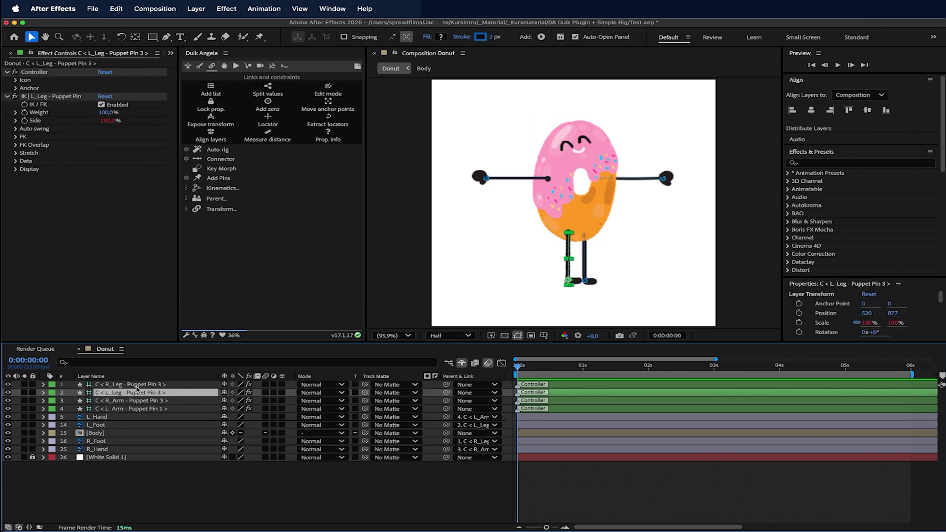
{"action": "key", "text": "p"}
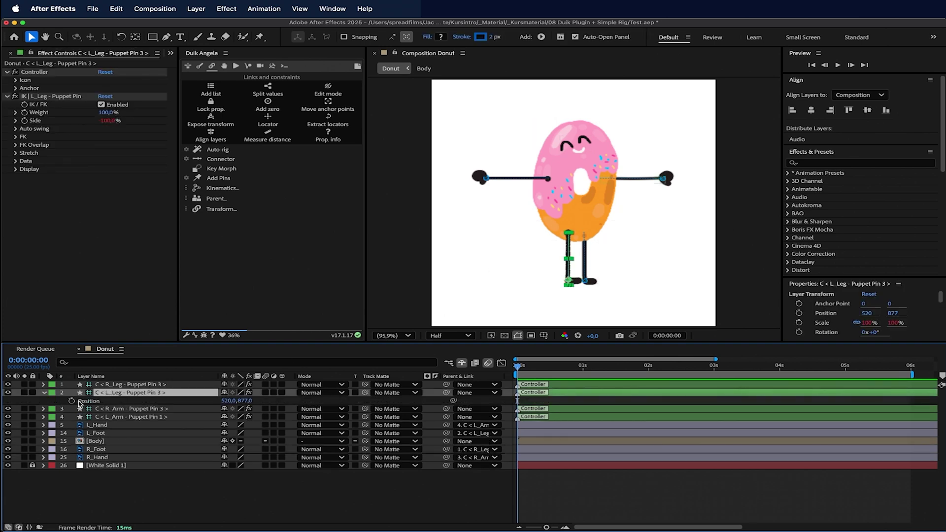
{"action": "right_click", "coordinate": [123, 400]}
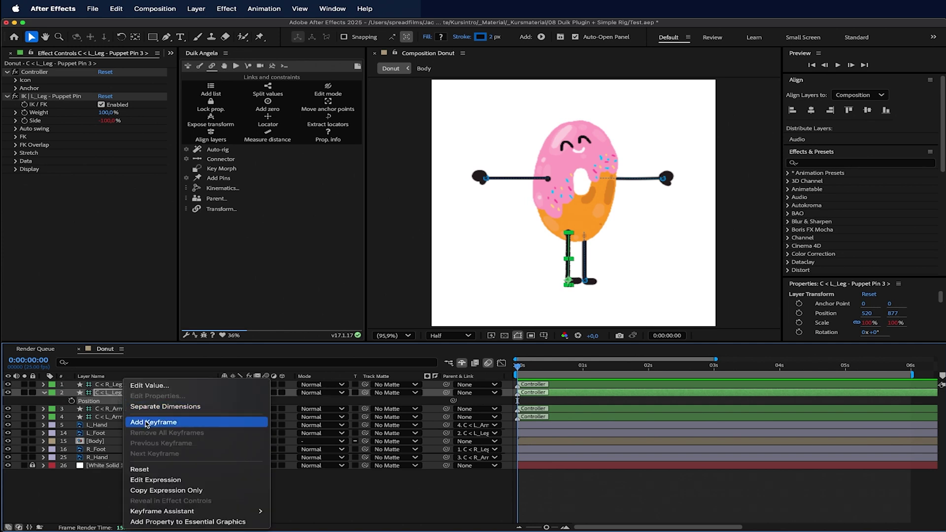
{"action": "left_click", "coordinate": [153, 408]}
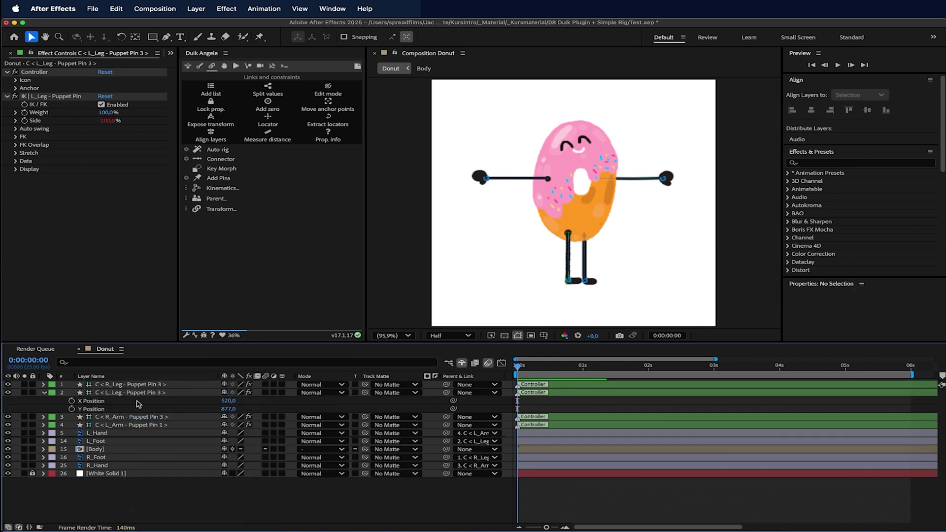
Try shifting the L_Leg controller along its separate X and Y Position values, and undo the changes.
{"action": "mouse_move", "coordinate": [227, 401]}
{"action": "left_mouse_down"}
{"action": "mouse_move", "coordinate": [177, 396]}
{"action": "mouse_move", "coordinate": [224, 400]}
{"action": "left_mouse_up"}
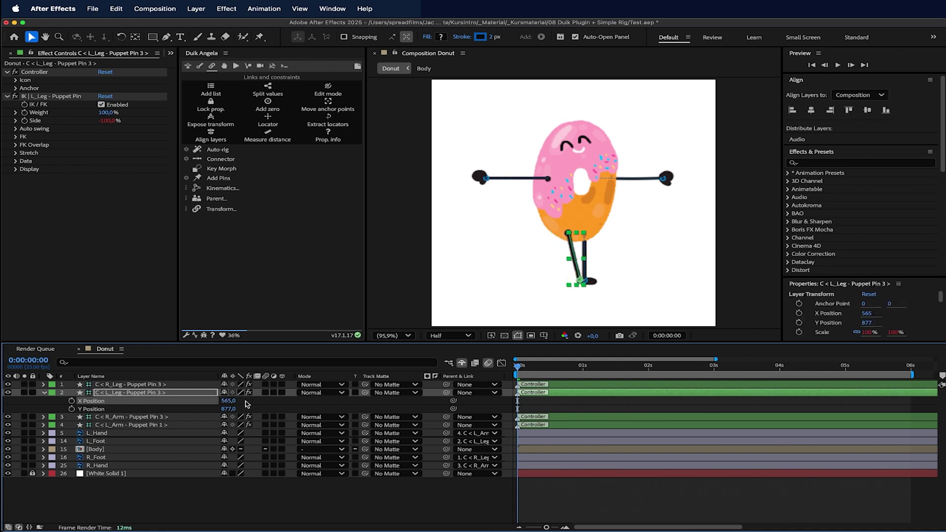
{"action": "key", "text": "super+z"}
{"action": "key", "text": "super+z"}
{"action": "key", "text": "super+z"}
{"action": "key", "text": "super+z"}
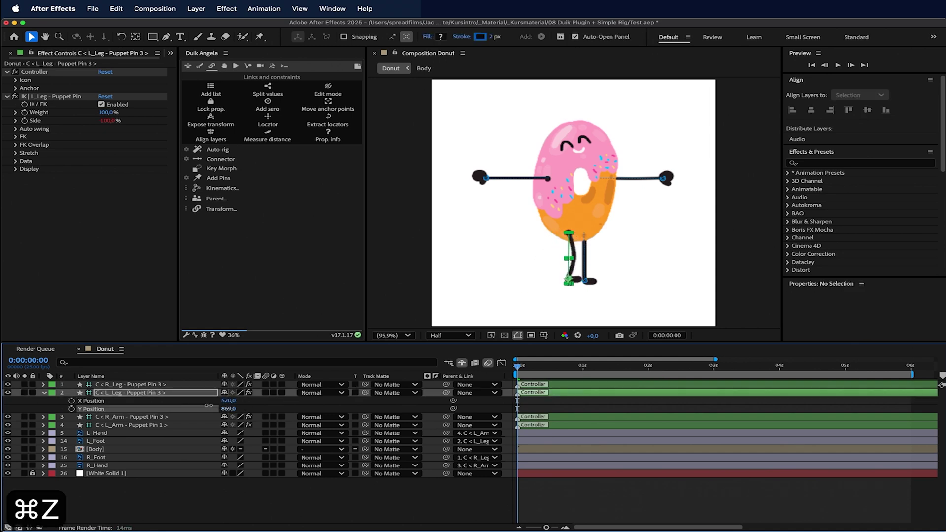
Try adjusting only the Y Position of the L_Leg controller, and undo the adjustment.
{"action": "scroll", "coordinate": [568, 282], "scroll_direction": "up", "scroll_amount": 3}
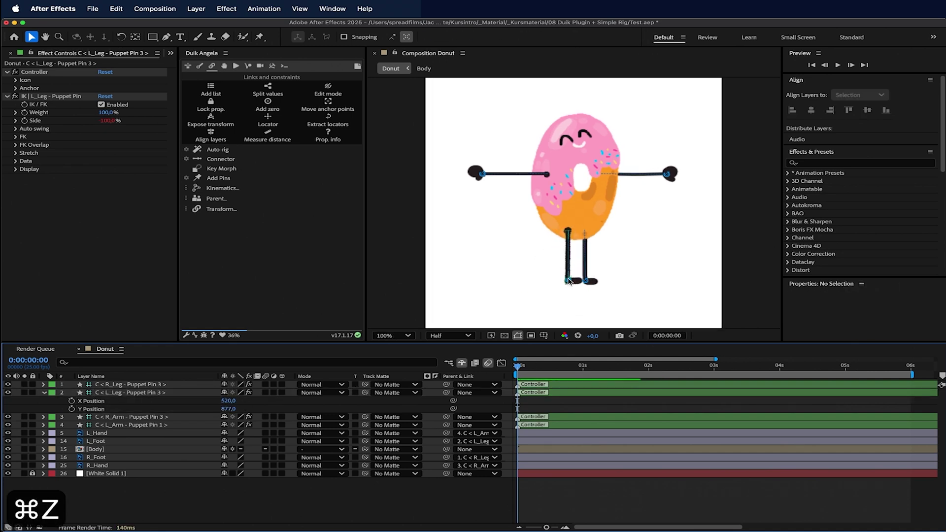
{"action": "left_click", "coordinate": [393, 336]}
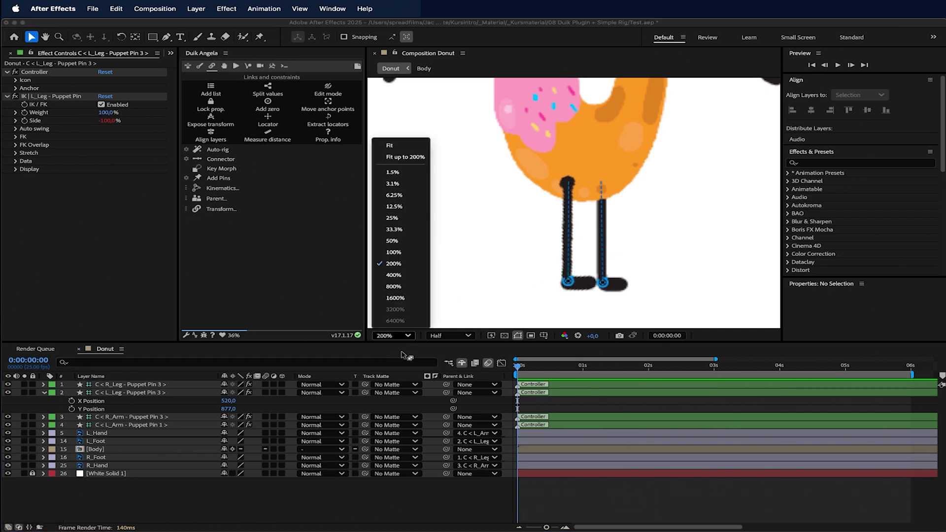
{"action": "left_click", "coordinate": [411, 158]}
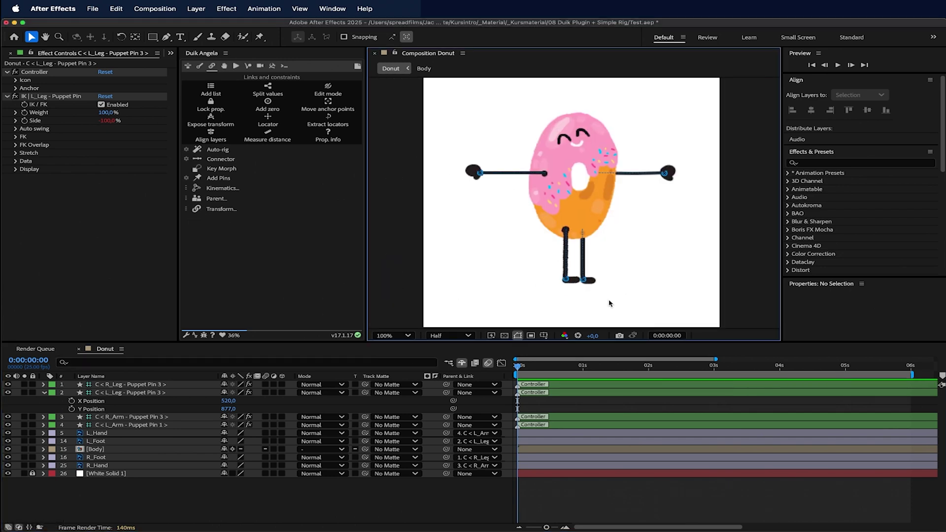
{"action": "scroll", "coordinate": [609, 303], "scroll_direction": "up", "scroll_amount": 1}
{"action": "left_click_drag", "start_coordinate": [577, 298], "coordinate": [582, 264]}
{"action": "scroll", "coordinate": [569, 287], "scroll_direction": "down", "scroll_amount": 1}
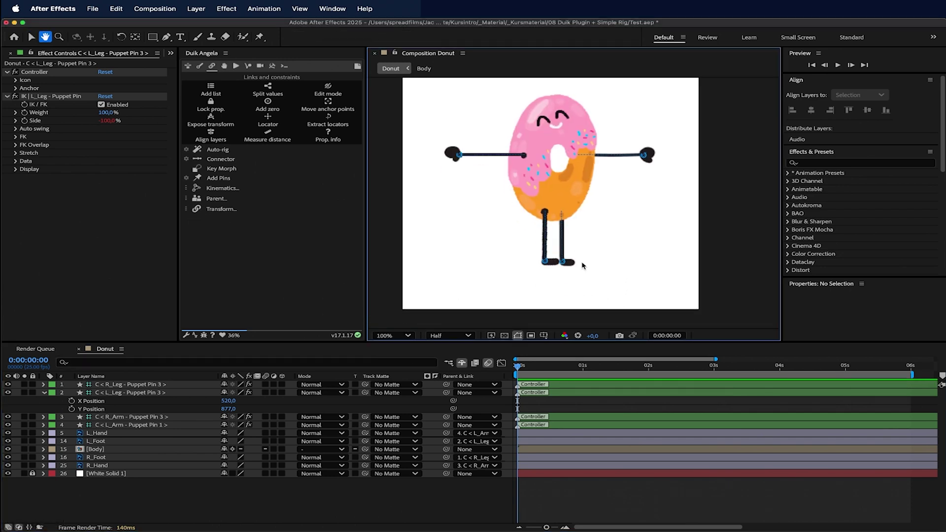
{"action": "left_click", "coordinate": [123, 393]}
{"action": "left_click", "coordinate": [227, 409]}
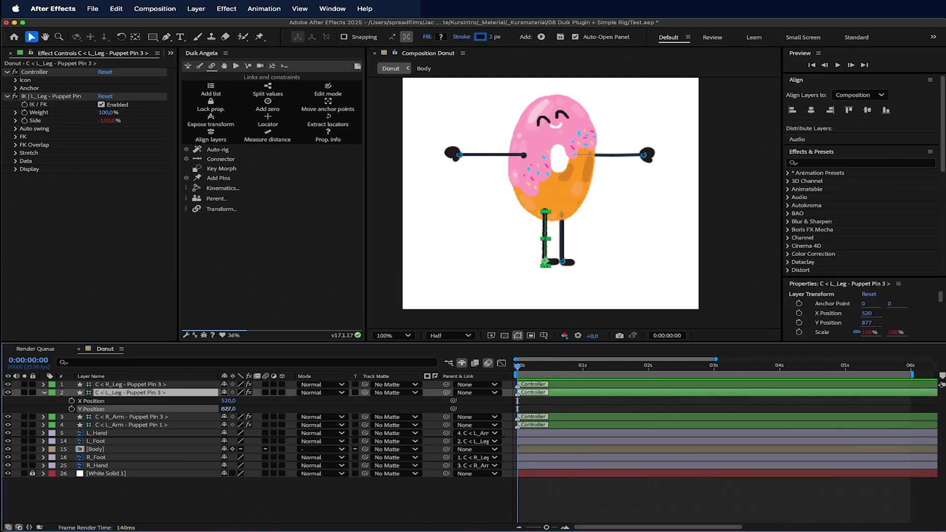
{"action": "key", "text": "super+z"}
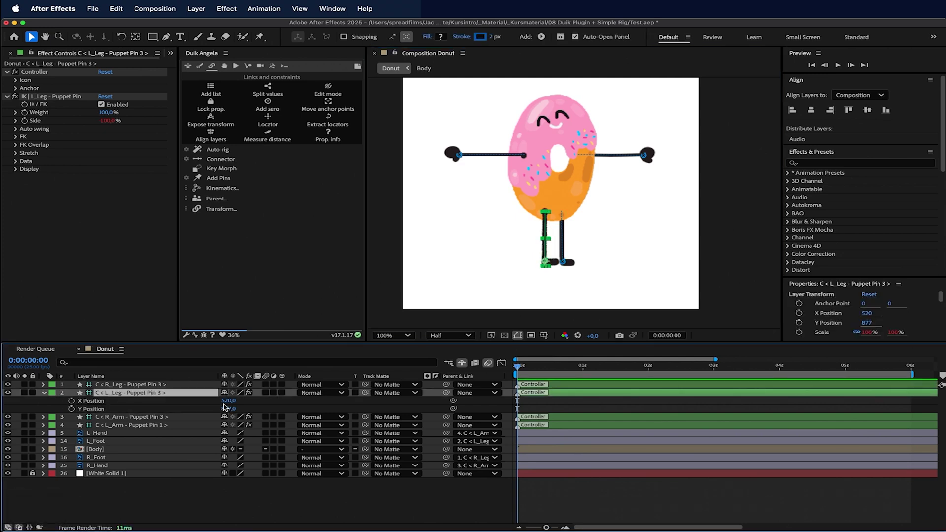
Keyframe the L_Leg controller's X Position at 393 on the first frame and at 649 at 2 seconds.
{"action": "left_click_drag", "start_coordinate": [221, 401], "coordinate": [134, 403]}
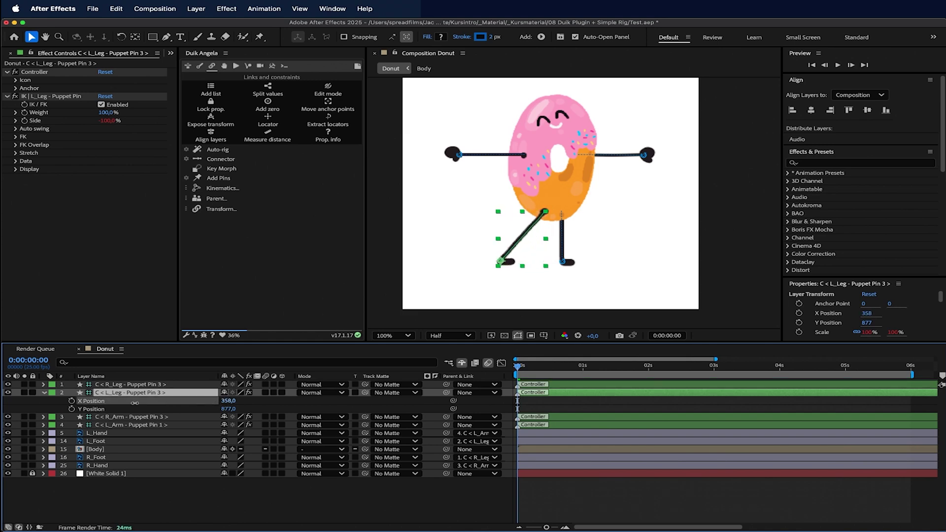
{"action": "left_click", "coordinate": [72, 400]}
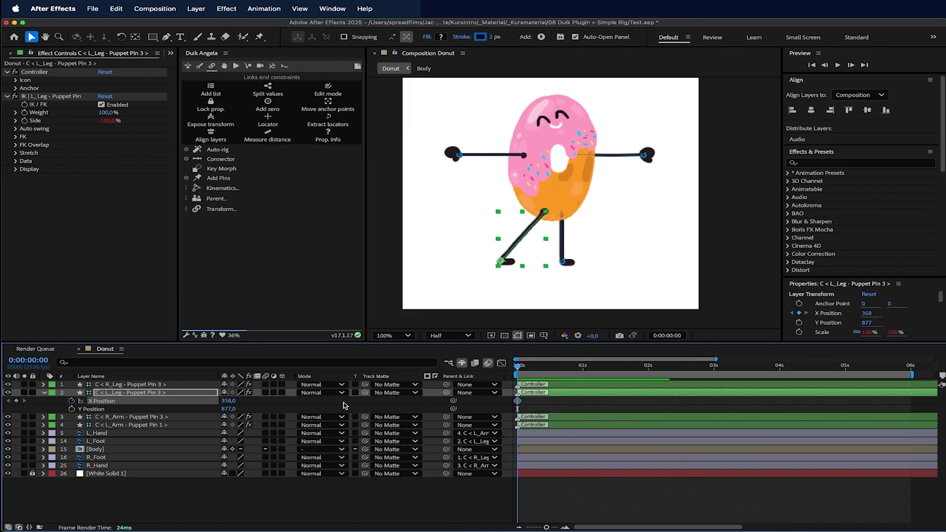
{"action": "left_click_drag", "start_coordinate": [224, 403], "coordinate": [245, 403]}
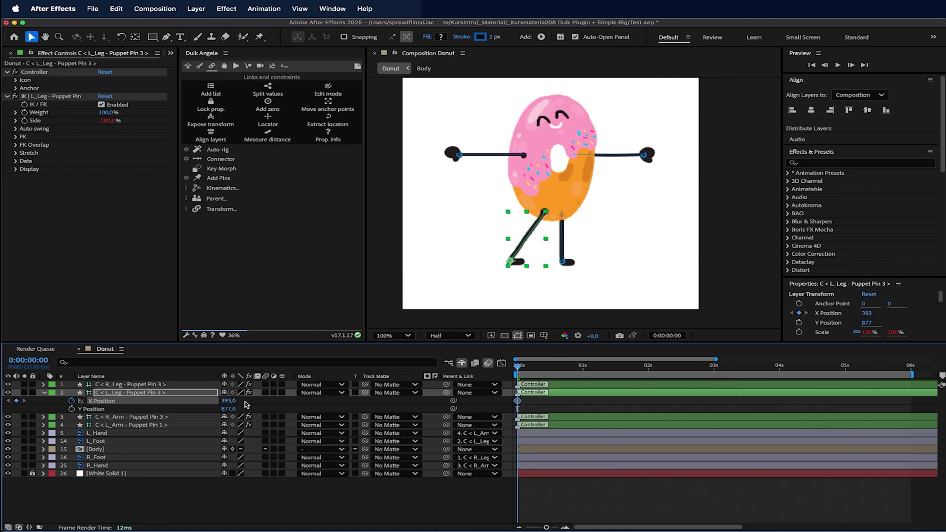
{"action": "left_click_drag", "start_coordinate": [551, 367], "coordinate": [648, 367]}
{"action": "left_click_drag", "start_coordinate": [228, 400], "coordinate": [360, 393]}
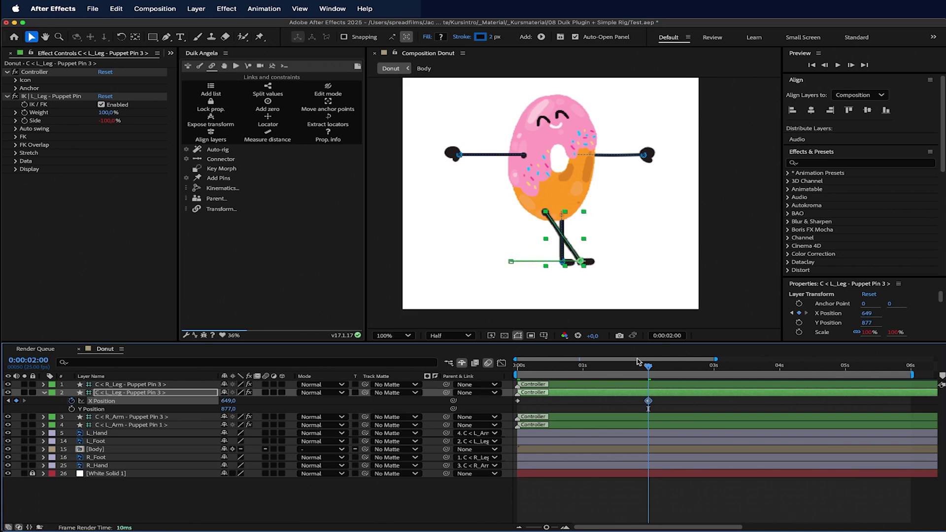
{"action": "key", "text": "space"}
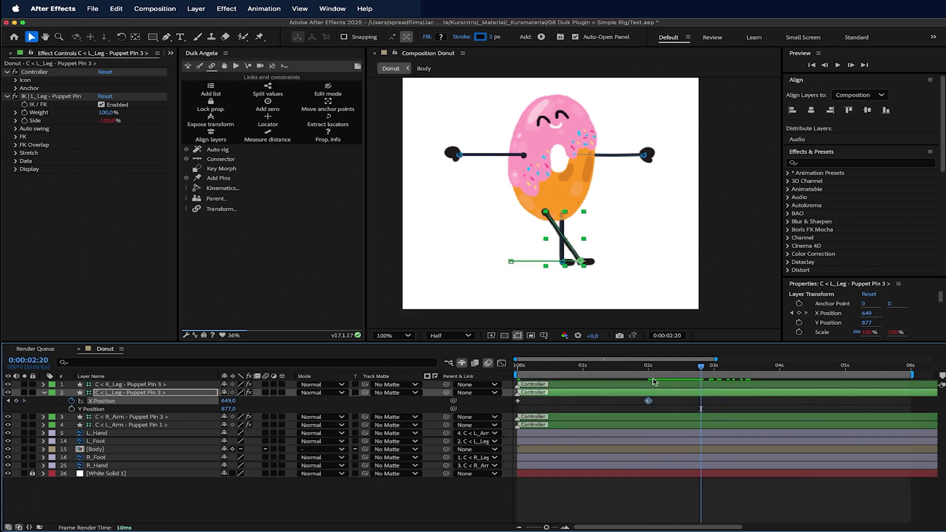
Move the L_Leg controller's second X Position keyframe to 1 second and paste a copy of the first keyframe at 2 seconds.
{"action": "left_click_drag", "start_coordinate": [647, 402], "coordinate": [506, 404]}
{"action": "left_click", "coordinate": [647, 378]}
{"action": "key", "text": "super+c"}
{"action": "key", "text": "super+v"}
{"action": "left_click_drag", "start_coordinate": [606, 370], "coordinate": [527, 369]}
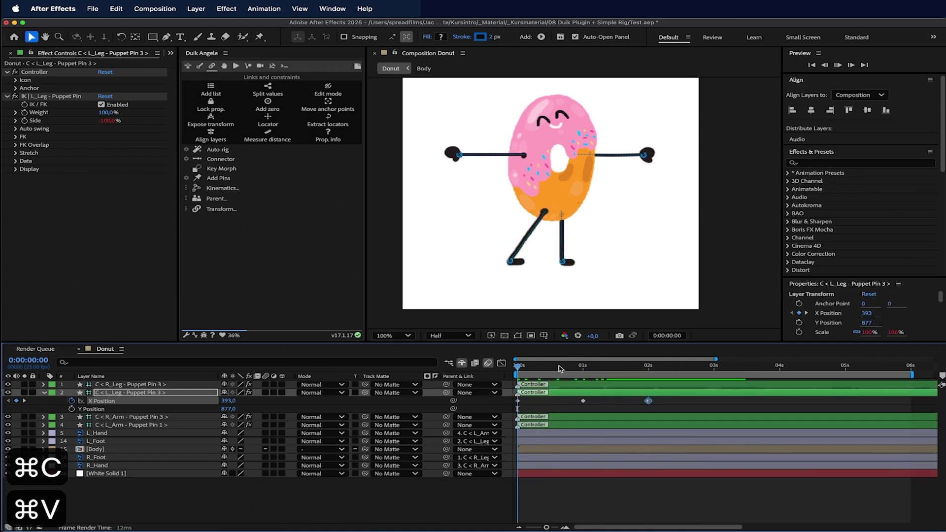
{"action": "key", "text": "space"}
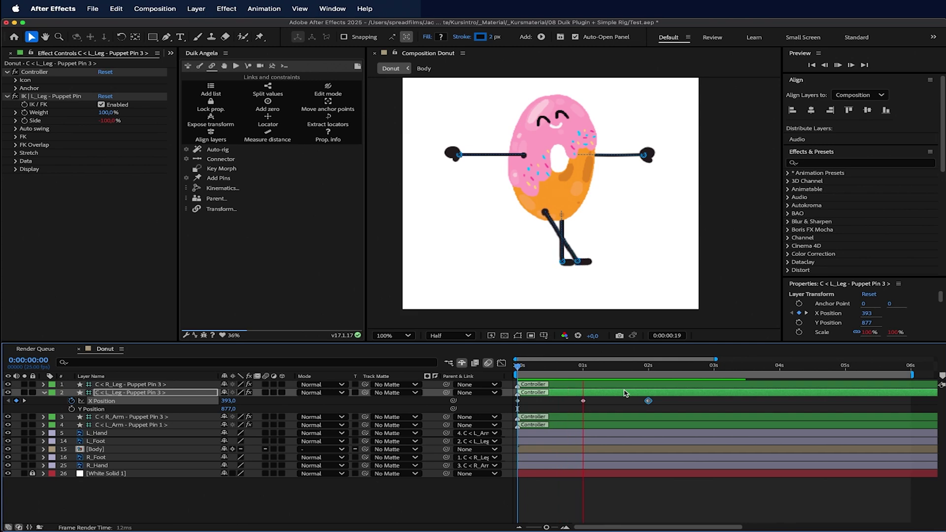
Apply Easy Ease to all three X Position keyframes of the L_Leg controller and preview the leg swing from the start.
{"action": "left_click_drag", "start_coordinate": [665, 400], "coordinate": [512, 405]}
{"action": "key", "text": "F9"}
{"action": "left_click_drag", "start_coordinate": [576, 368], "coordinate": [468, 374]}
{"action": "key", "text": "space"}
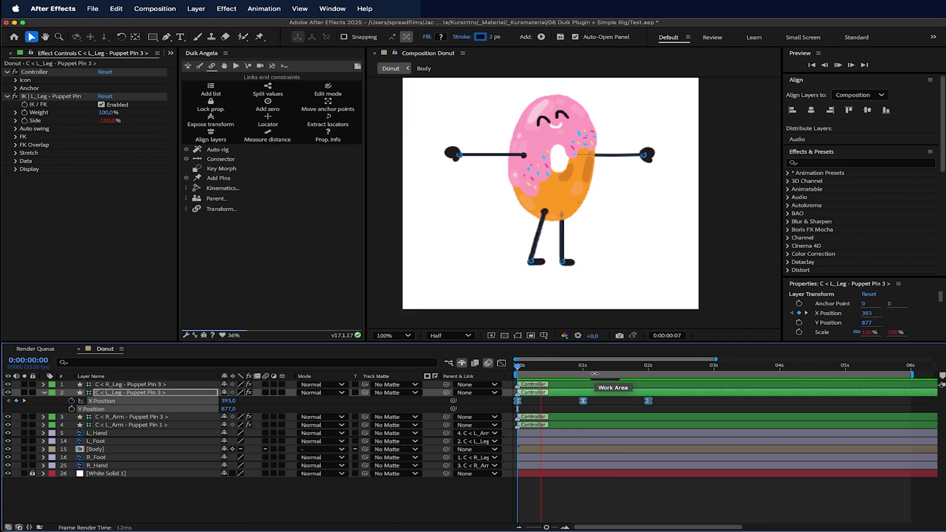
{"action": "key", "text": "space"}
{"action": "key", "text": "space"}
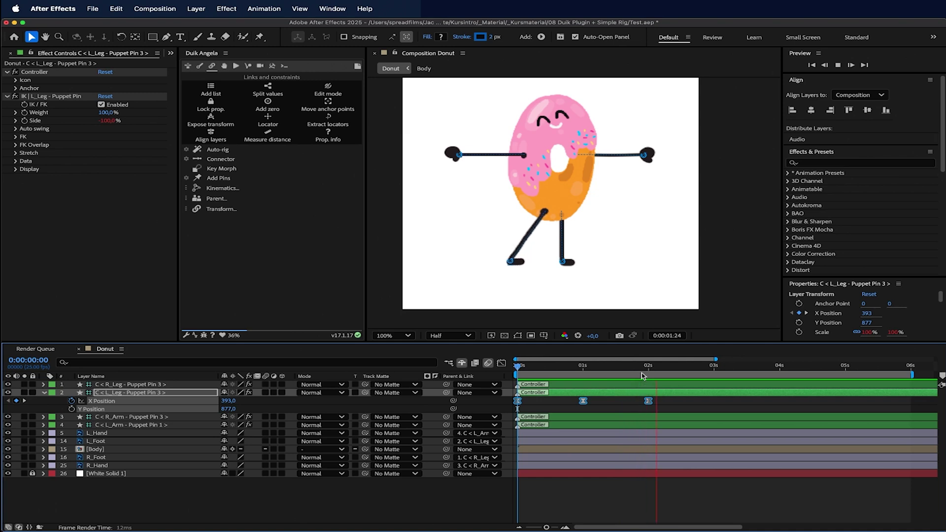
{"action": "key", "text": "space"}
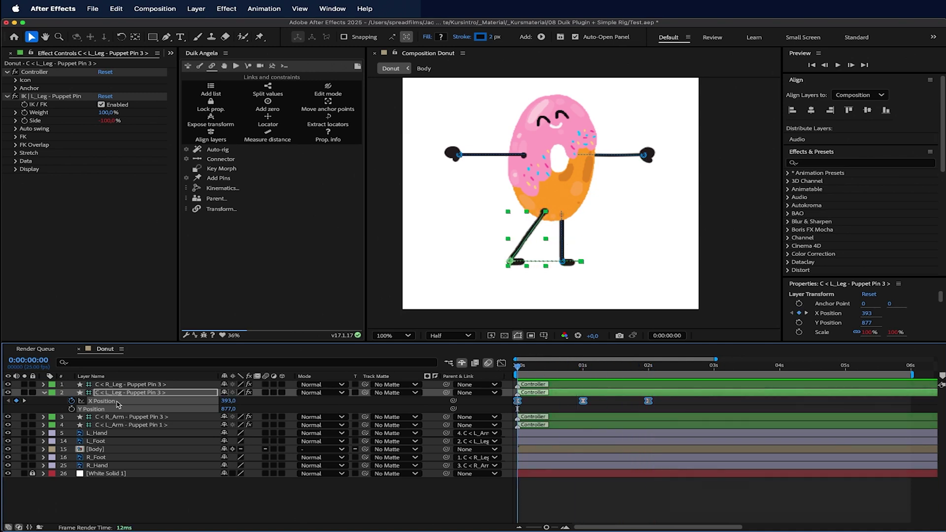
Keyframe the L_Leg controller's Y Position at 877 on the first frame and at 1 second, and at 780 on frame 12.
{"action": "left_click", "coordinate": [71, 408]}
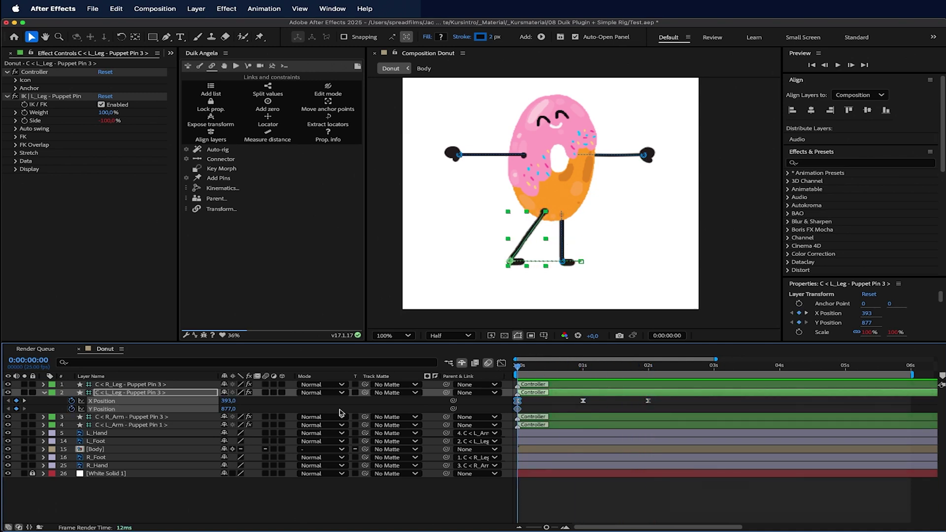
{"action": "left_click_drag", "start_coordinate": [534, 369], "coordinate": [591, 377]}
{"action": "left_click", "coordinate": [16, 409]}
{"action": "left_click_drag", "start_coordinate": [556, 368], "coordinate": [549, 370]}
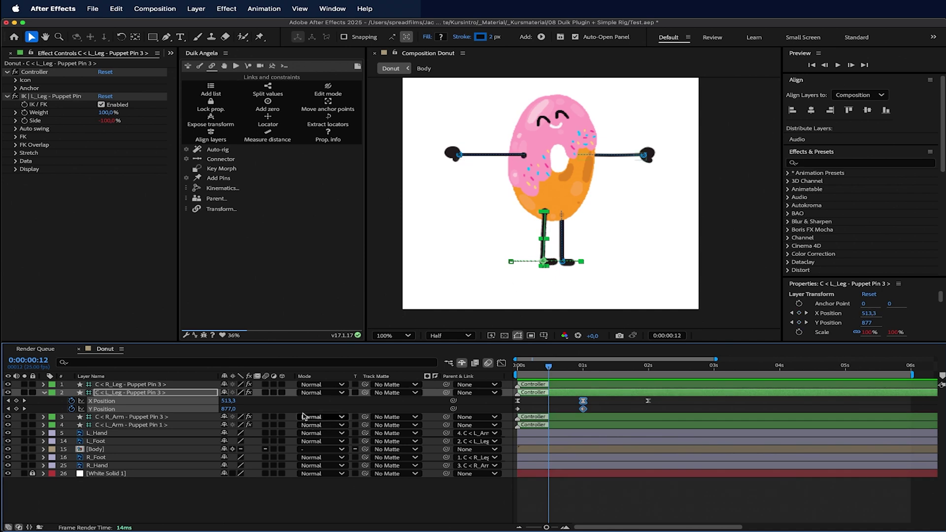
{"action": "left_click_drag", "start_coordinate": [228, 408], "coordinate": [171, 402]}
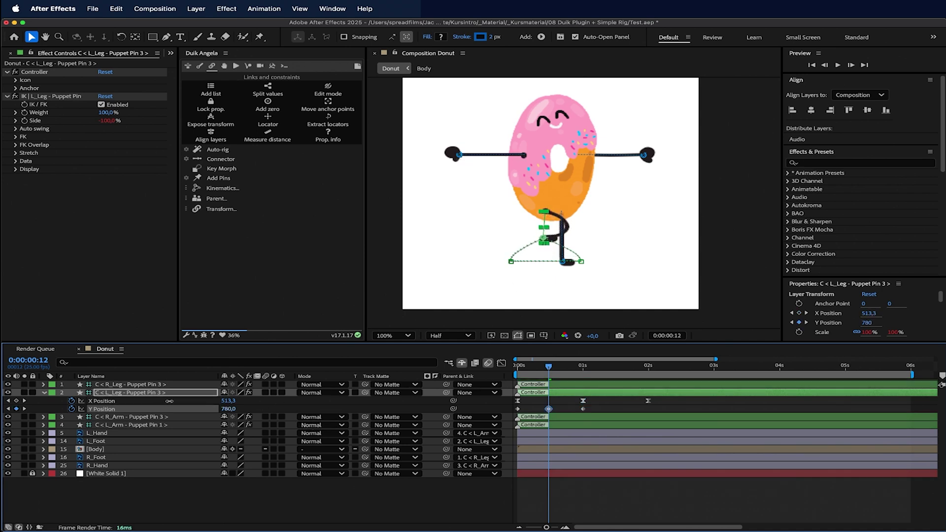
Keyframe the L_Leg controller's Y Position at 877 at 2 seconds, apply Easy Ease to all its Y Position keyframes and preview the motion.
{"action": "left_click_drag", "start_coordinate": [517, 370], "coordinate": [648, 377]}
{"action": "left_click", "coordinate": [17, 409]}
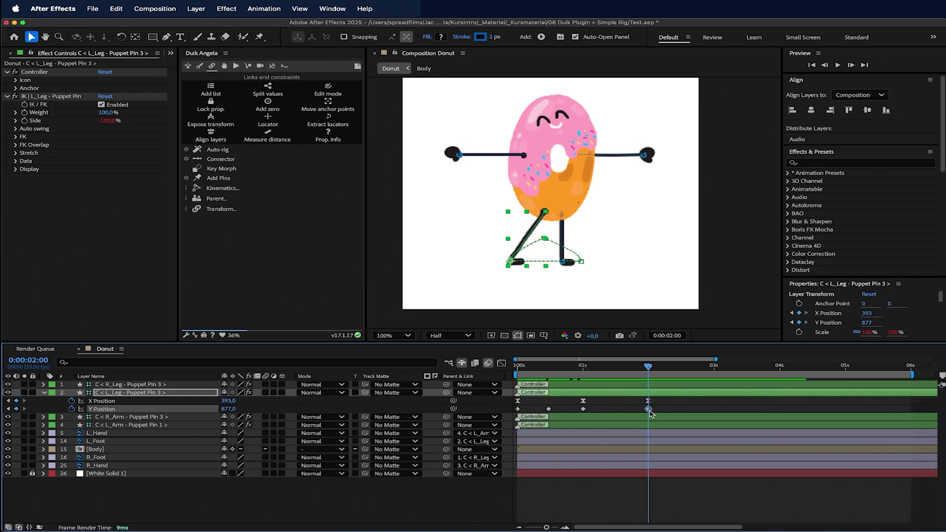
{"action": "left_click_drag", "start_coordinate": [663, 405], "coordinate": [507, 418]}
{"action": "key", "text": "F9"}
{"action": "key", "text": "space"}
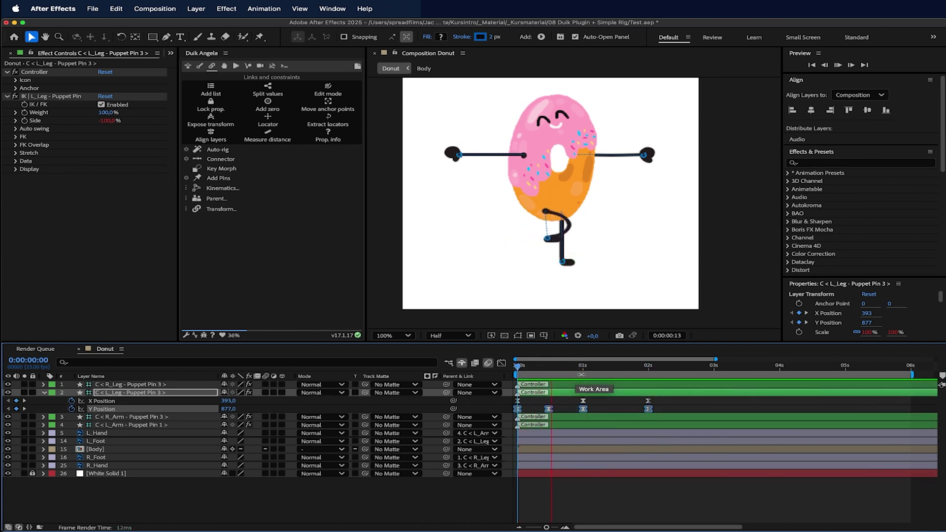
{"action": "left_click", "coordinate": [596, 369]}
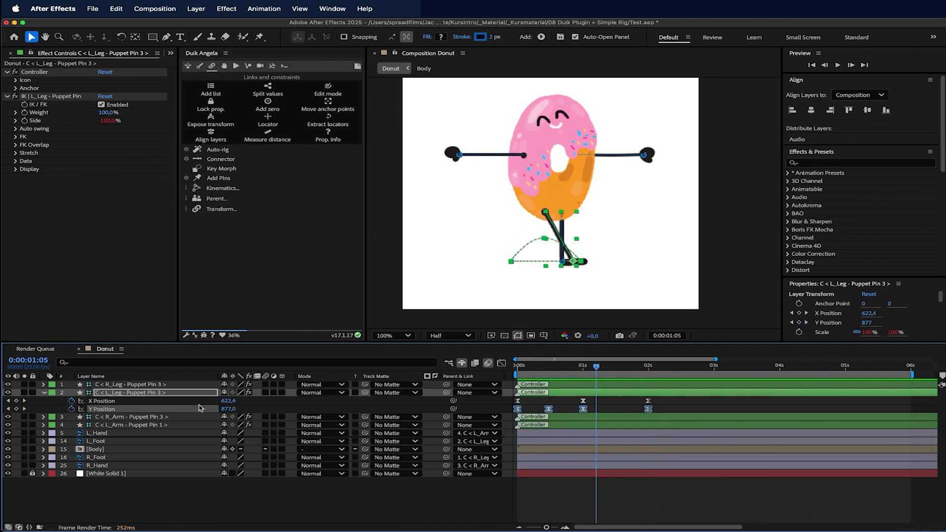
Add the expression loopOut() to the L_Leg controller's X Position.
{"action": "left_click", "coordinate": [72, 401], "text": "alt"}
{"action": "type", "text": "loo"}
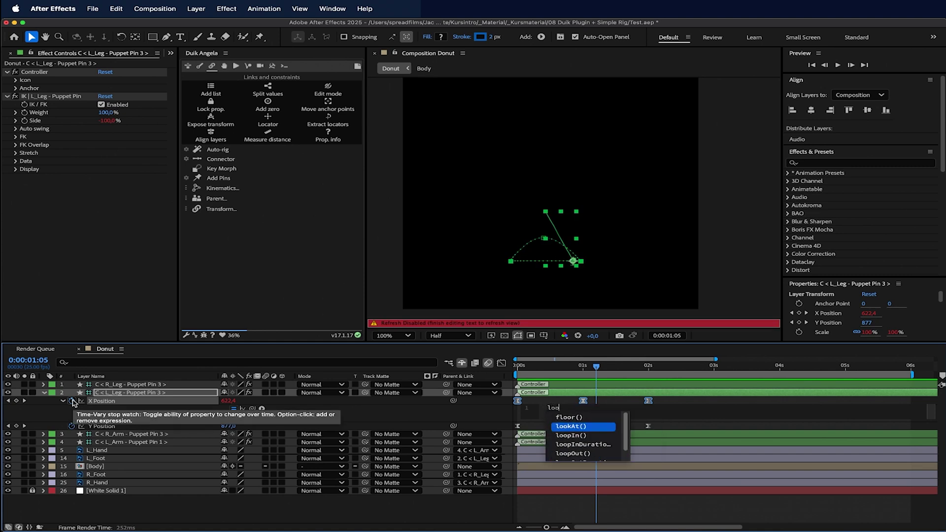
{"action": "key", "text": "Down"}
{"action": "key", "text": "Down"}
{"action": "key", "text": "Down"}
{"action": "key", "text": "Down"}
{"action": "key", "text": "Return"}
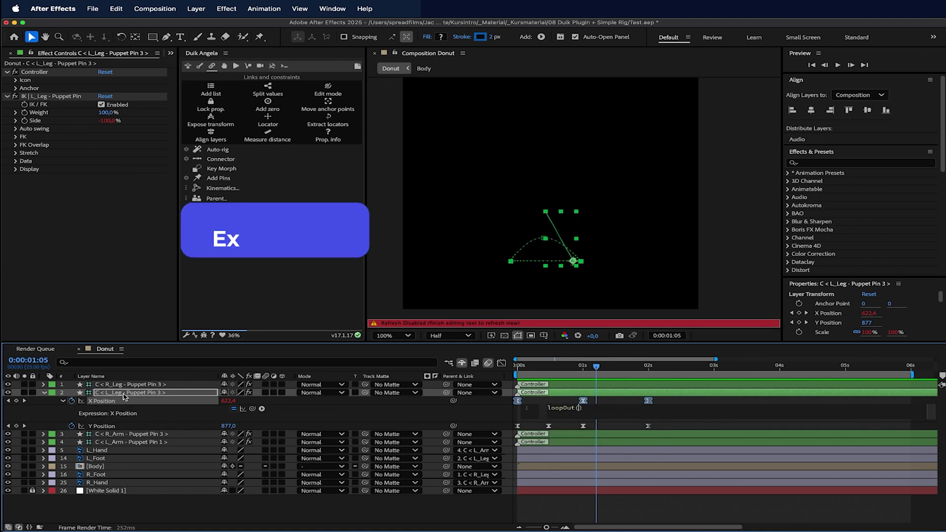
{"action": "left_click", "coordinate": [668, 400]}
Try to repeat the leg swing by pasting copies of the X Position keyframes at 2 and 4 seconds, and undo both pastes.
{"action": "left_click_drag", "start_coordinate": [644, 367], "coordinate": [505, 401]}
{"action": "key", "text": "super+c"}
{"action": "key", "text": "super+v"}
{"action": "left_click_drag", "start_coordinate": [649, 367], "coordinate": [779, 369]}
{"action": "key", "text": "super+v"}
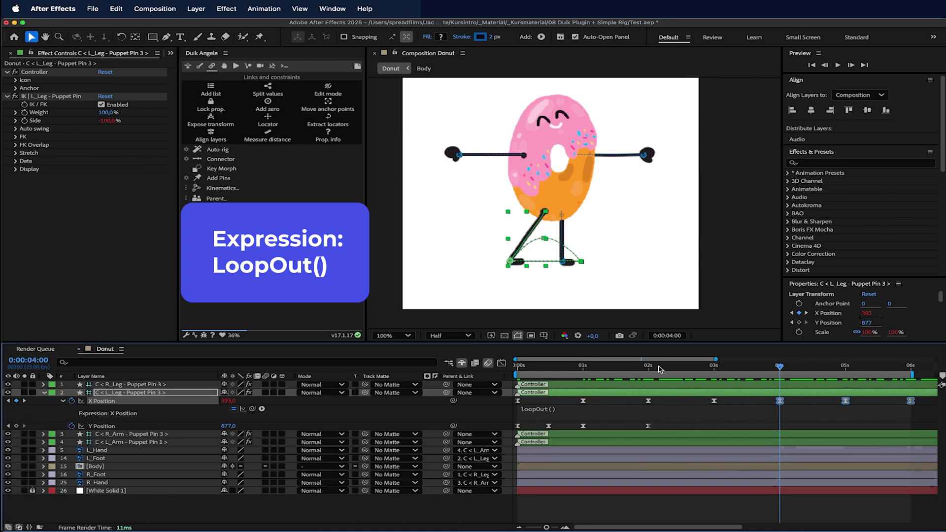
{"action": "key", "text": "super+z"}
{"action": "key", "text": "super+z"}
Copy the loopOut() expression from X Position into the L_Leg controller's Y Position and preview the looping leg from the start.
{"action": "left_click_drag", "start_coordinate": [652, 371], "coordinate": [629, 370]}
{"action": "left_click", "coordinate": [553, 411]}
{"action": "key", "text": "super+c"}
{"action": "left_click", "coordinate": [624, 403]}
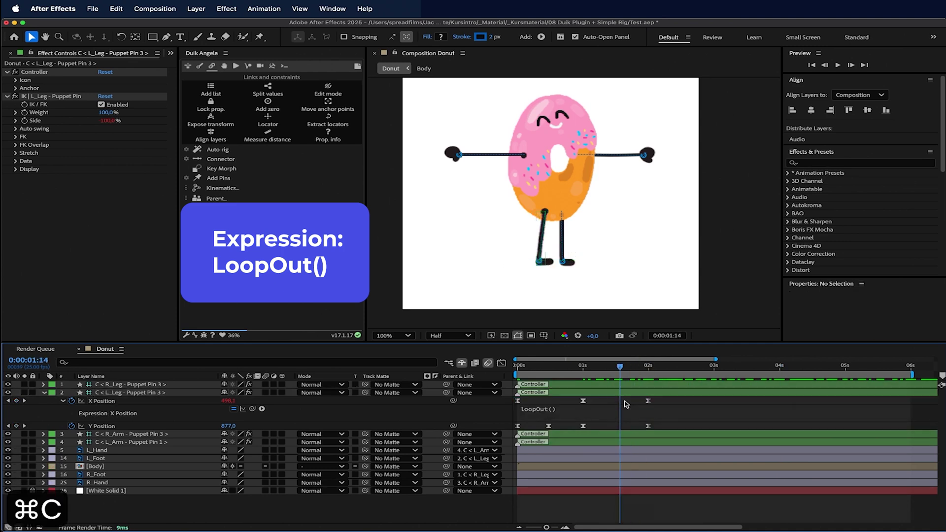
{"action": "left_click", "coordinate": [88, 425]}
{"action": "left_click", "coordinate": [71, 426], "text": "alt"}
{"action": "key", "text": "super+v"}
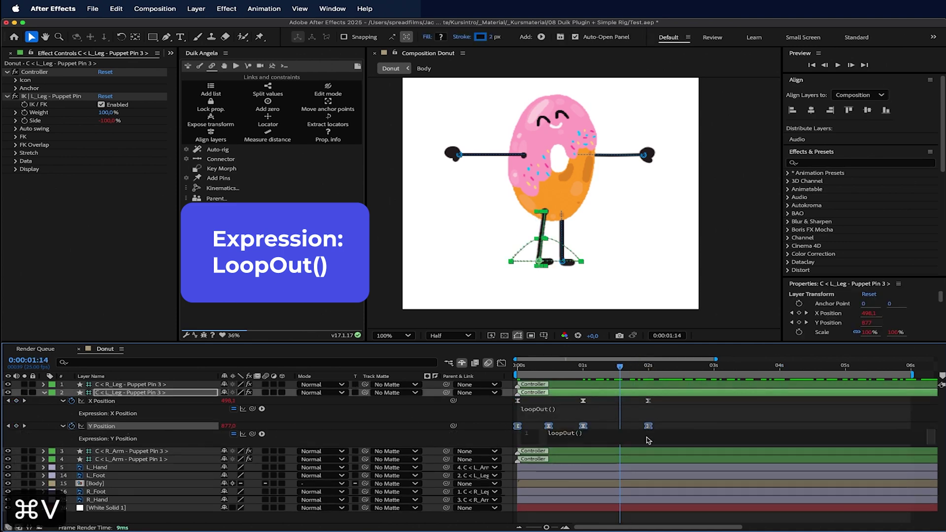
{"action": "left_click", "coordinate": [676, 419]}
{"action": "left_click", "coordinate": [623, 425]}
{"action": "key", "text": "space"}
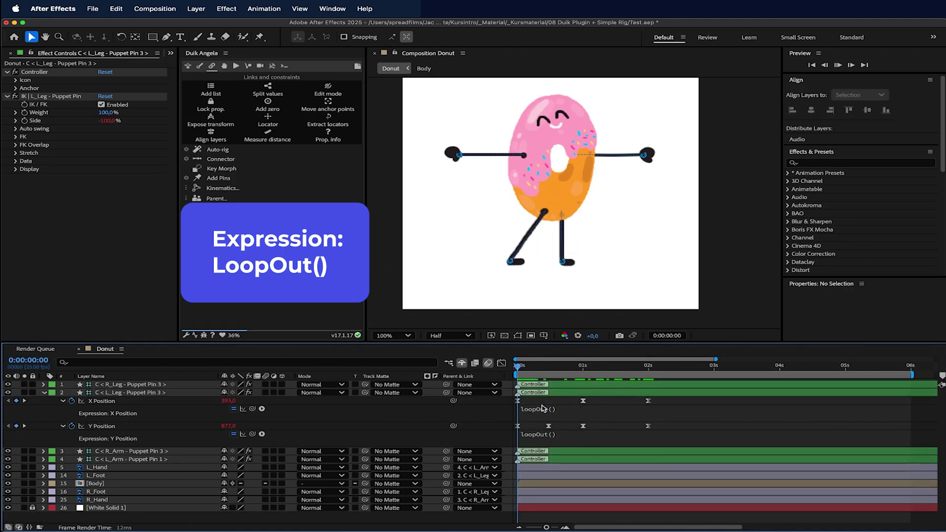
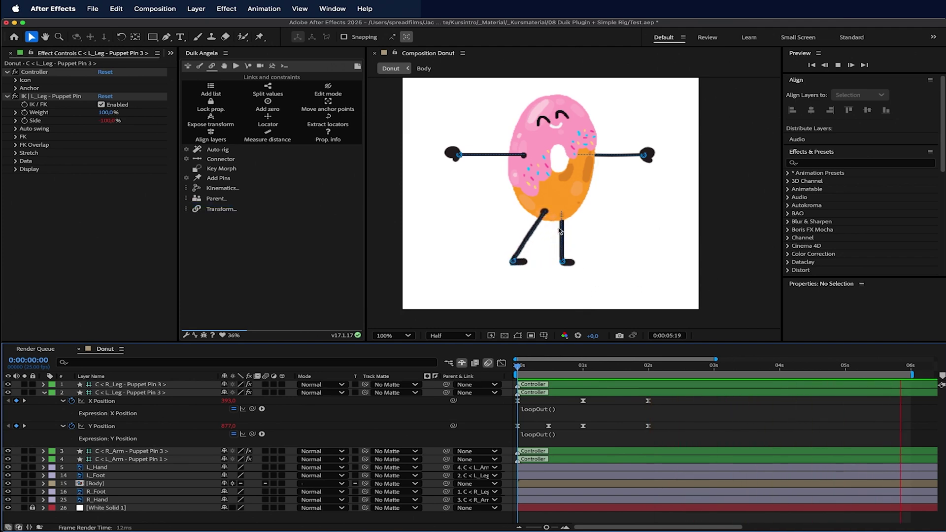
{"action": "key", "text": "space"}
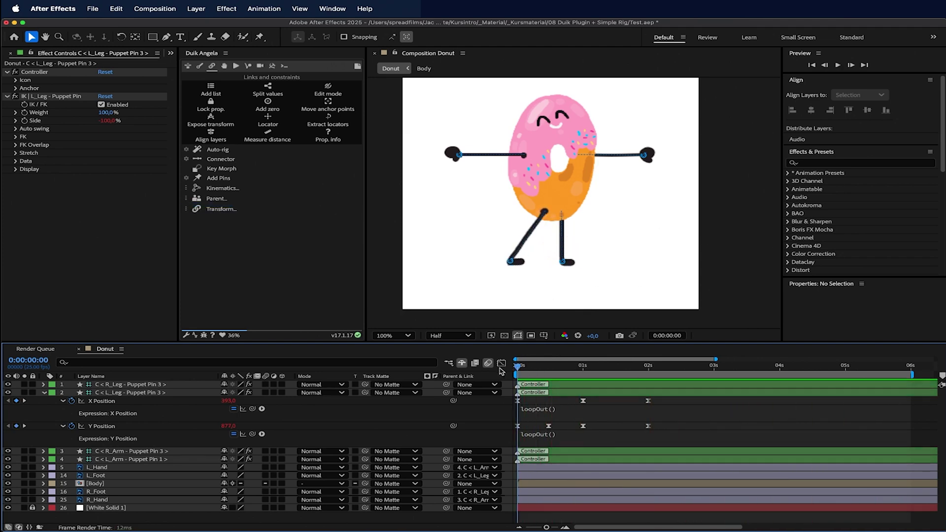
Keyframe the L_Foot layer's Rotation at -24° on the first frame and turn the foot clockwise for another keyframe on frame 6.
{"action": "left_click", "coordinate": [109, 492]}
{"action": "left_click", "coordinate": [129, 500]}
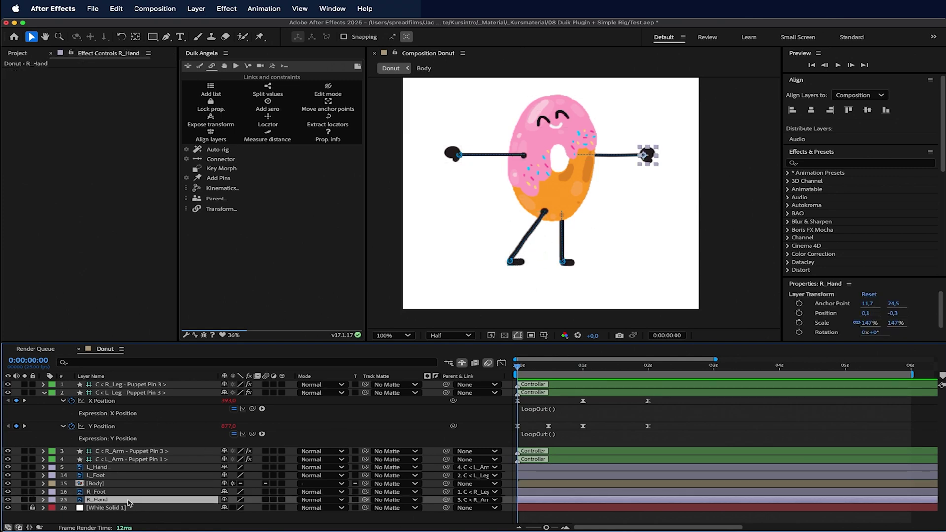
{"action": "left_click", "coordinate": [101, 476]}
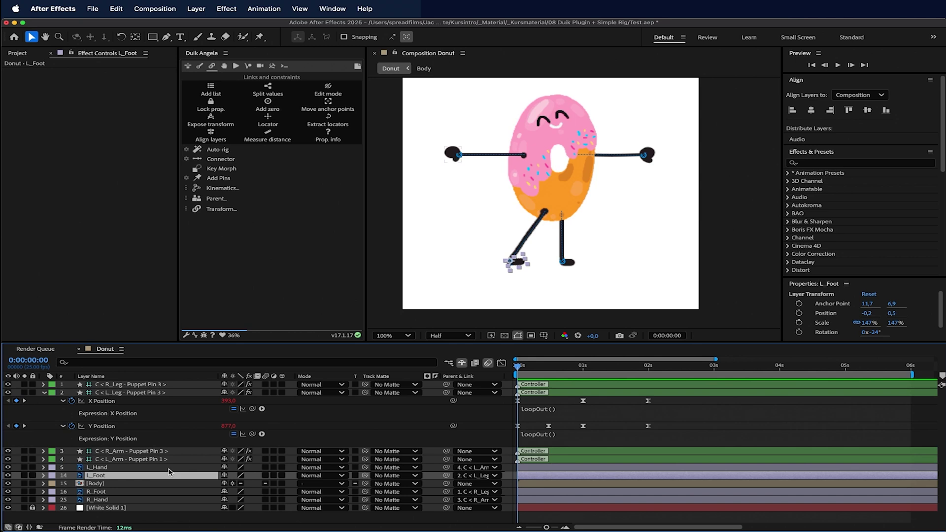
{"action": "key", "text": "r"}
{"action": "left_click", "coordinate": [73, 484]}
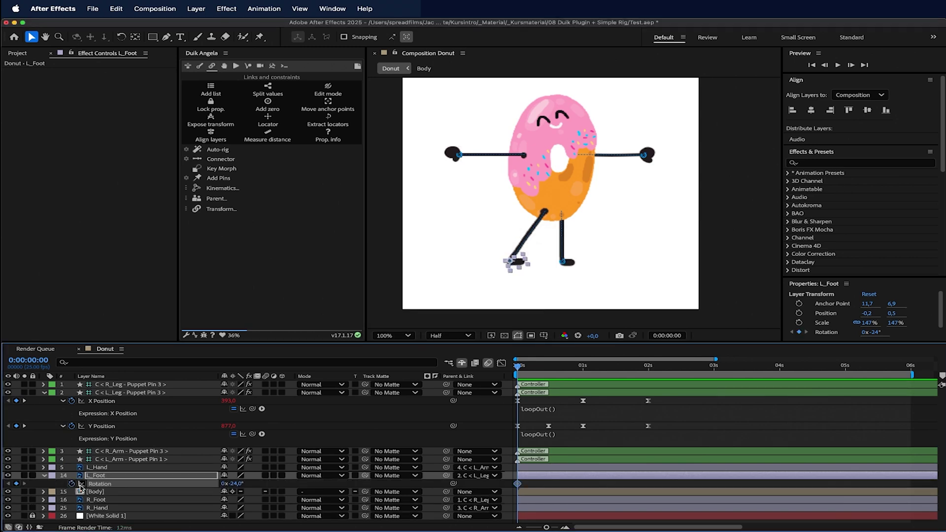
{"action": "mouse_move", "coordinate": [525, 368]}
{"action": "left_mouse_down"}
{"action": "mouse_move", "coordinate": [551, 372]}
{"action": "mouse_move", "coordinate": [533, 371]}
{"action": "left_mouse_up"}
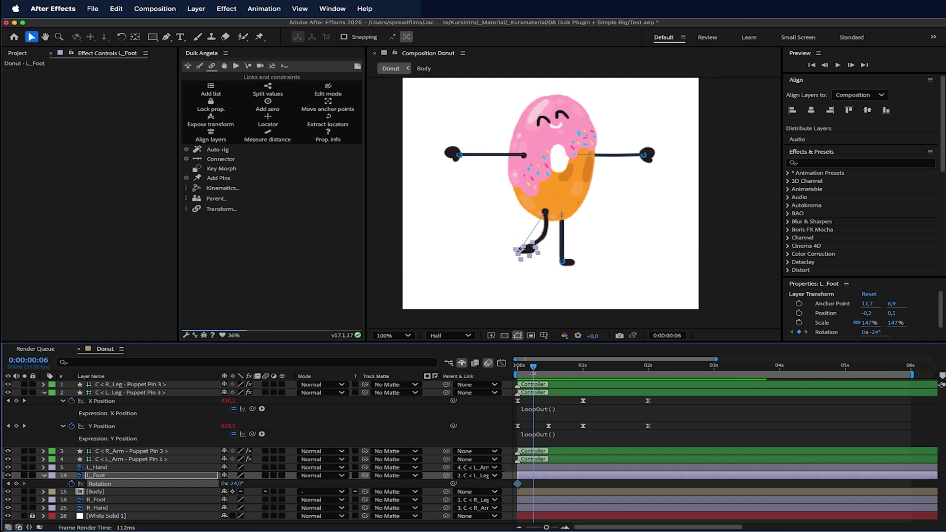
{"action": "left_click_drag", "start_coordinate": [231, 484], "coordinate": [279, 487]}
Keyframe L_Foot's Rotation at -36° on frame 16 and at -52° at 1 second.
{"action": "left_click_drag", "start_coordinate": [541, 369], "coordinate": [560, 370]}
{"action": "left_click_drag", "start_coordinate": [237, 487], "coordinate": [202, 488]}
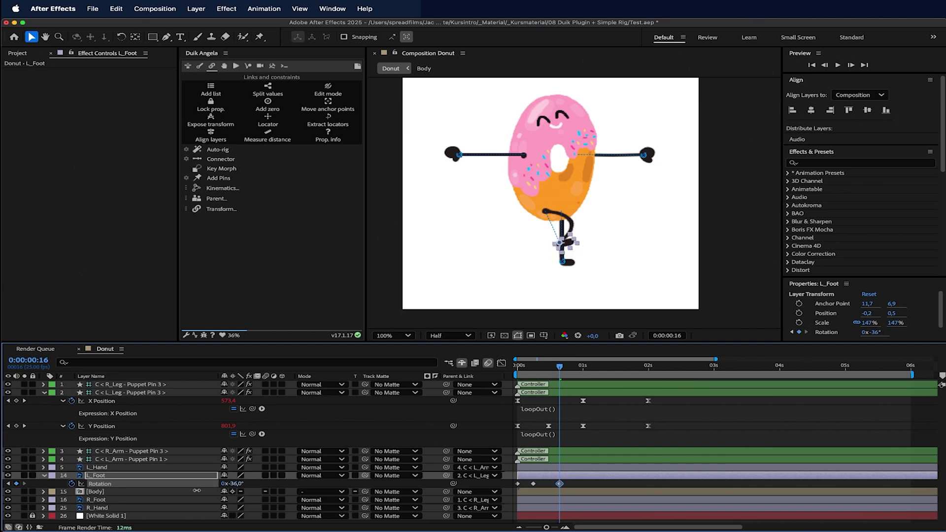
{"action": "left_click_drag", "start_coordinate": [559, 369], "coordinate": [583, 369]}
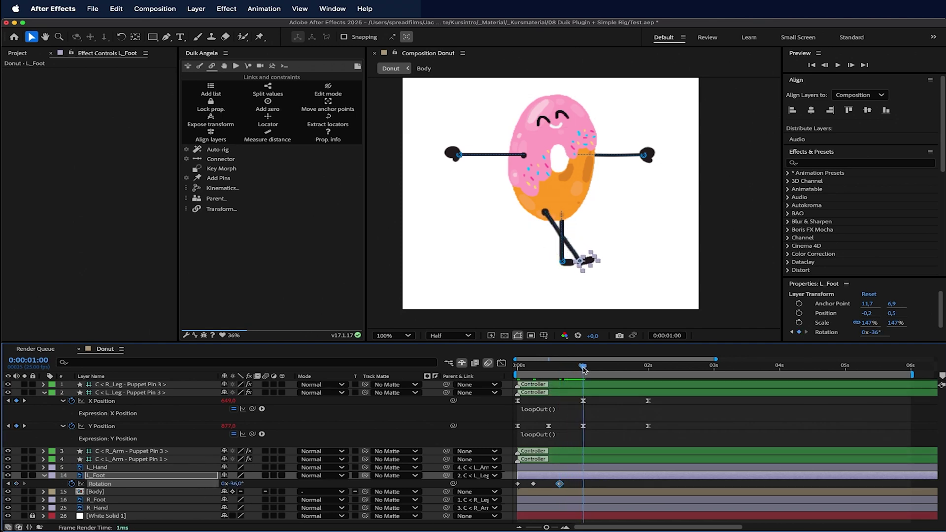
{"action": "left_click_drag", "start_coordinate": [234, 483], "coordinate": [229, 484]}
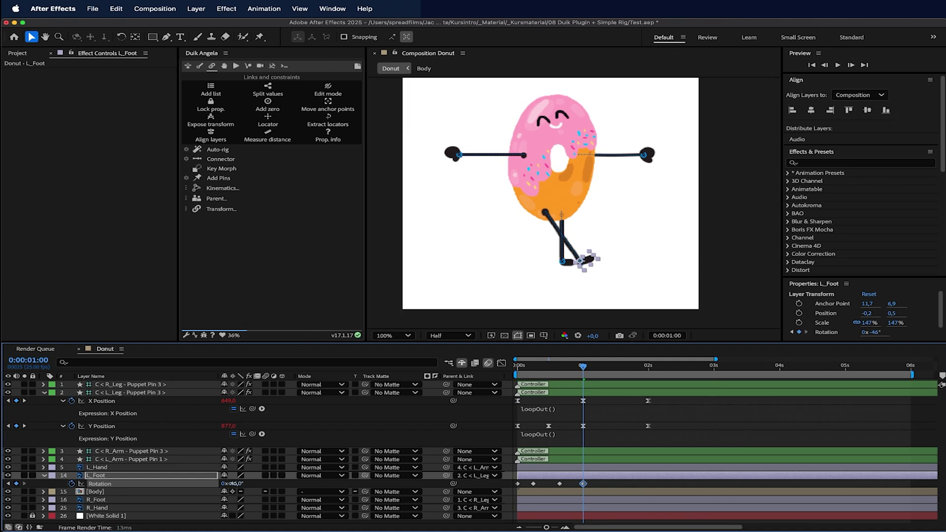
Set L_Foot's Rotation to 0° at 0:00:01:05 and overwrite that keyframe with a pasted copy of the first -24° keyframe.
{"action": "left_click_drag", "start_coordinate": [559, 368], "coordinate": [597, 381]}
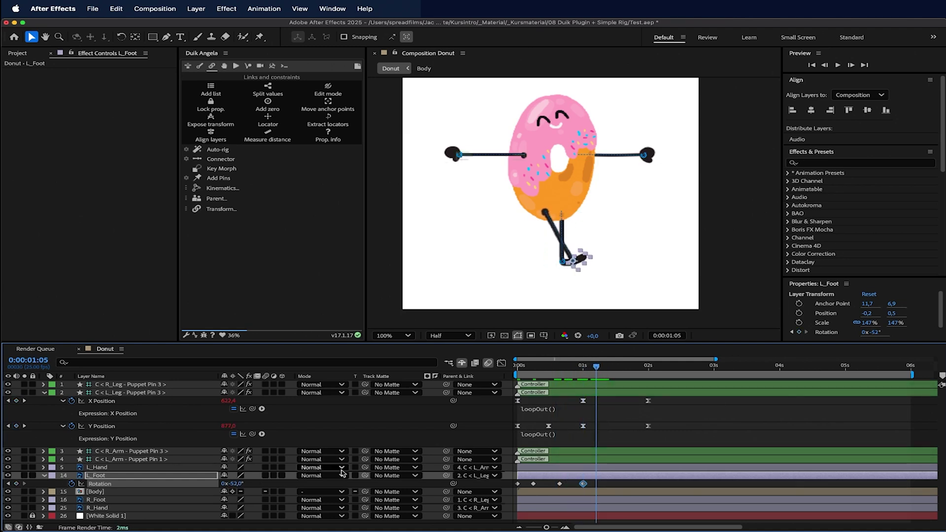
{"action": "left_click", "coordinate": [230, 483]}
{"action": "type", "text": "0"}
{"action": "key", "text": "Return"}
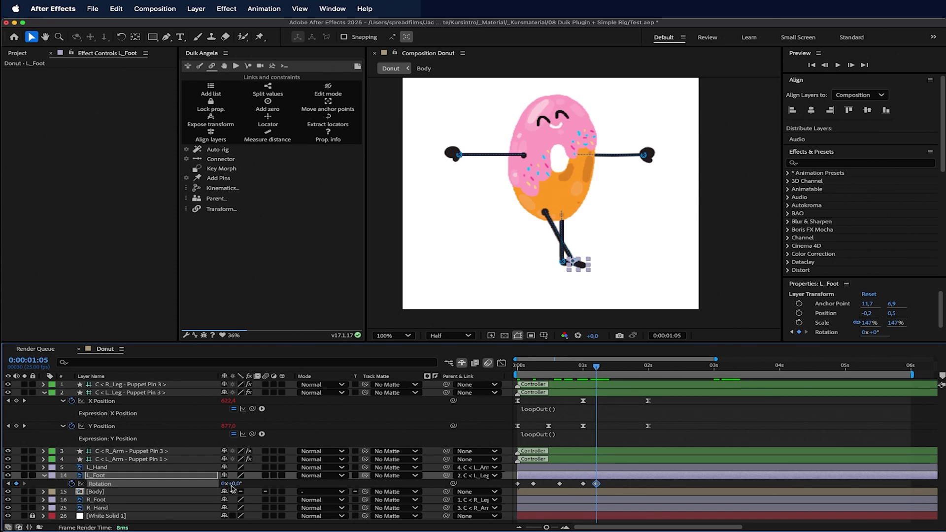
{"action": "left_click", "coordinate": [531, 483]}
{"action": "key", "text": "super+c"}
{"action": "key", "text": "super+v"}
Move L_Foot's last two Rotation keyframes together about three frames earlier.
{"action": "left_click", "coordinate": [601, 367]}
{"action": "left_click_drag", "start_coordinate": [601, 368], "coordinate": [591, 375]}
{"action": "key", "text": "="}
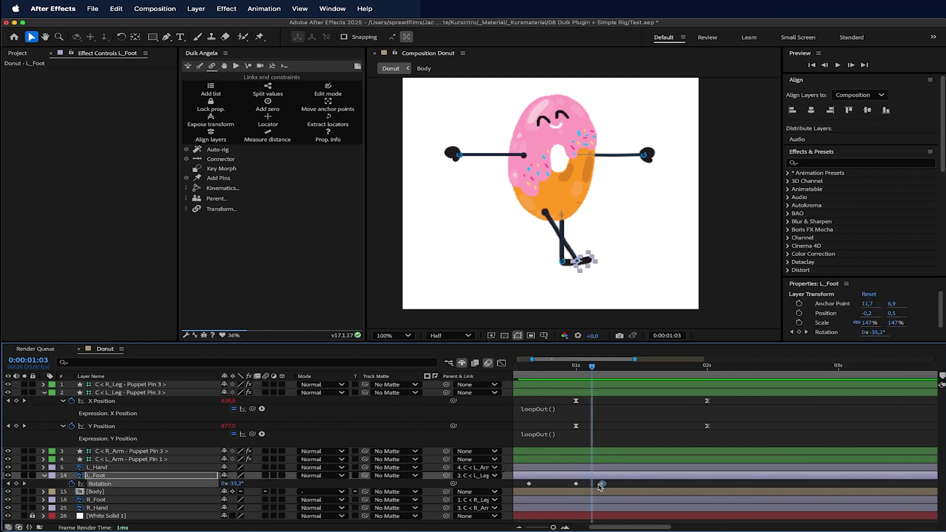
{"action": "left_click_drag", "start_coordinate": [611, 483], "coordinate": [560, 485]}
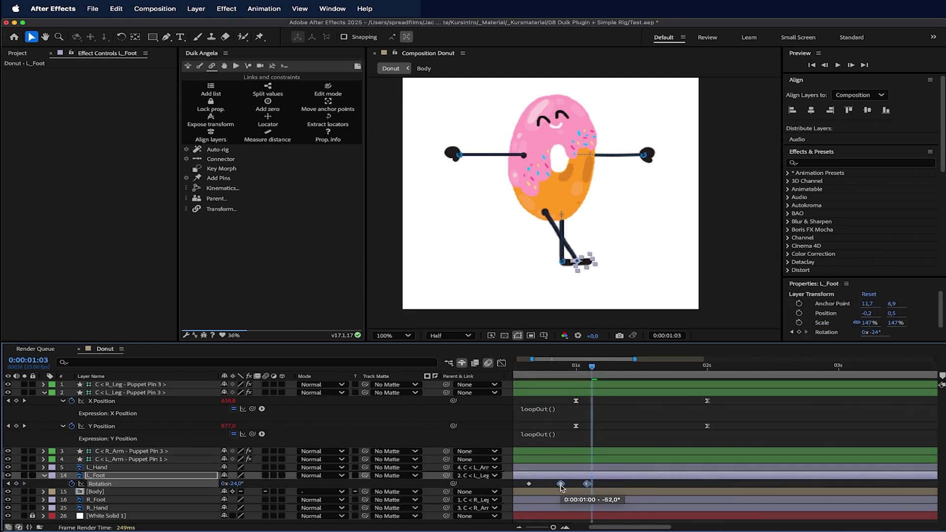
Paste a copy of L_Foot's first Rotation keyframe at 2 seconds and preview the foot movement from the start.
{"action": "left_click_drag", "start_coordinate": [550, 367], "coordinate": [649, 371]}
{"action": "key", "text": "-"}
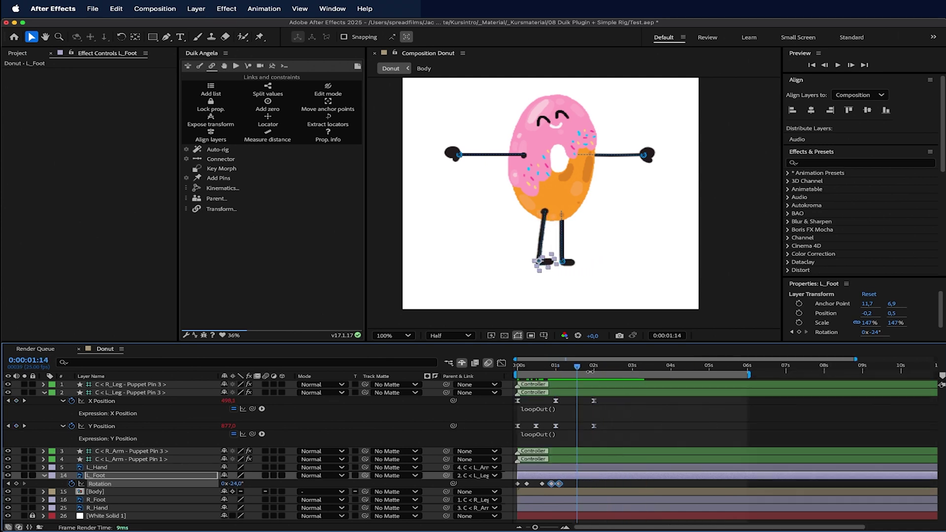
{"action": "key", "text": "k"}
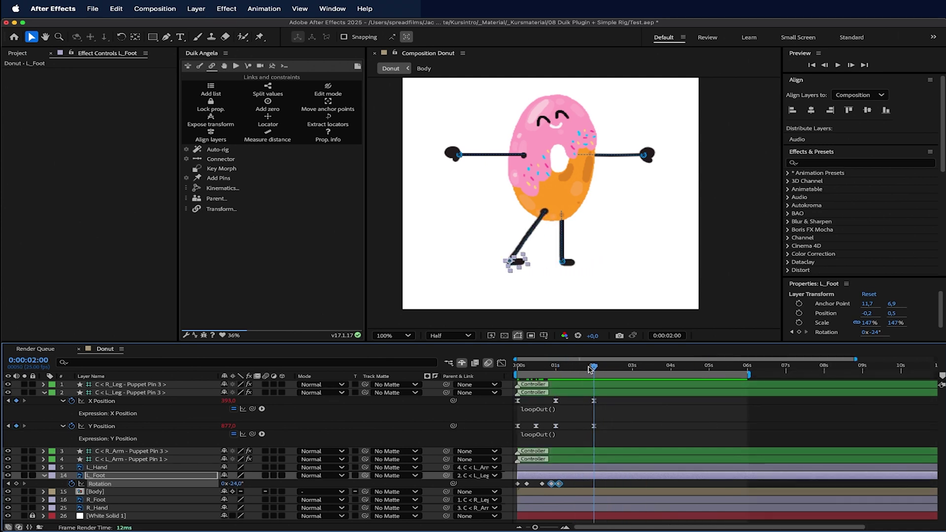
{"action": "left_click", "coordinate": [517, 484]}
{"action": "key", "text": "super+c"}
{"action": "key", "text": "super+v"}
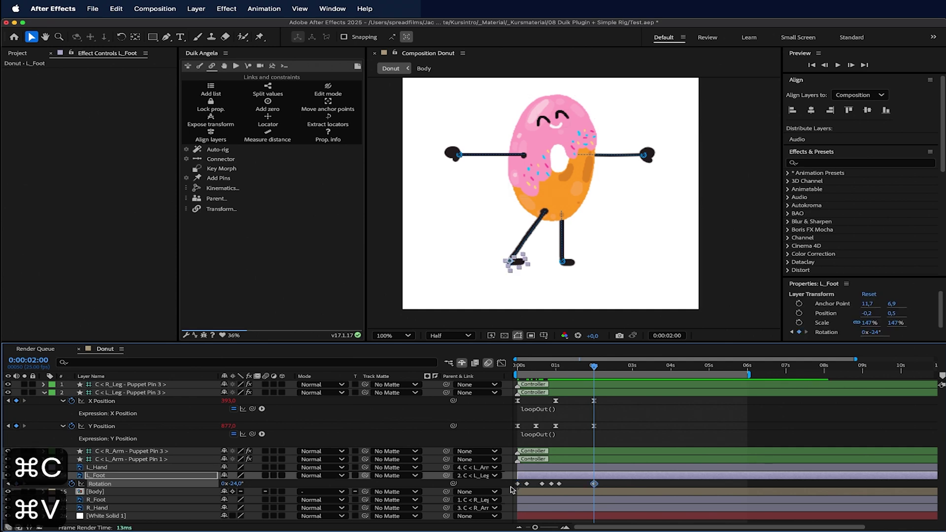
{"action": "left_click_drag", "start_coordinate": [594, 366], "coordinate": [574, 368]}
{"action": "key", "text": "Home"}
{"action": "key", "text": "space"}
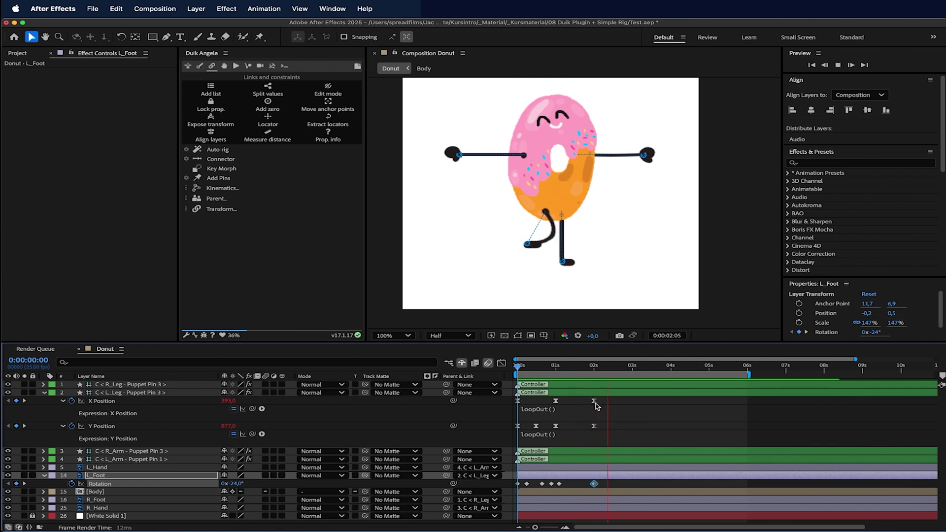
{"action": "key", "text": "space"}
Apply Easy Ease to all of L_Foot's Rotation keyframes and loop them with the expression loopOut().
{"action": "left_click_drag", "start_coordinate": [603, 483], "coordinate": [493, 493]}
{"action": "key", "text": "F9"}
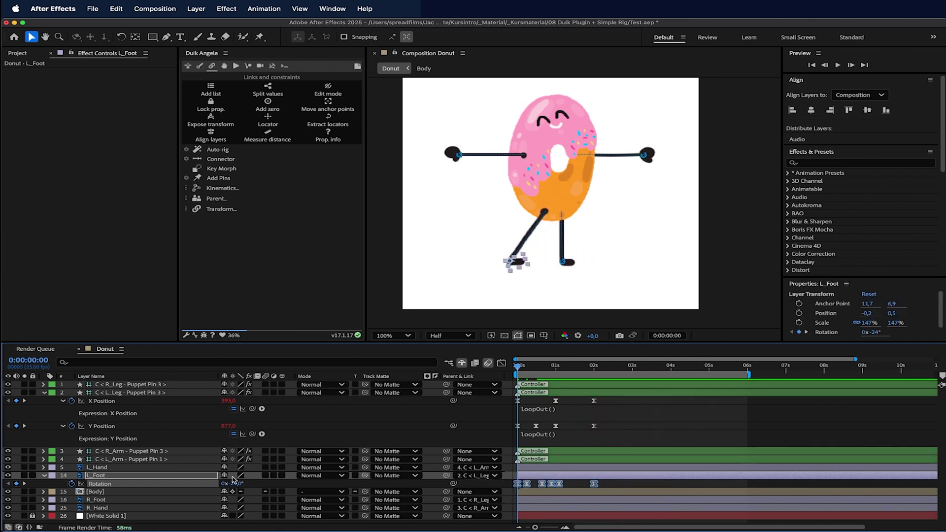
{"action": "left_click", "coordinate": [71, 484], "text": "alt"}
{"action": "type", "text": "loop"}
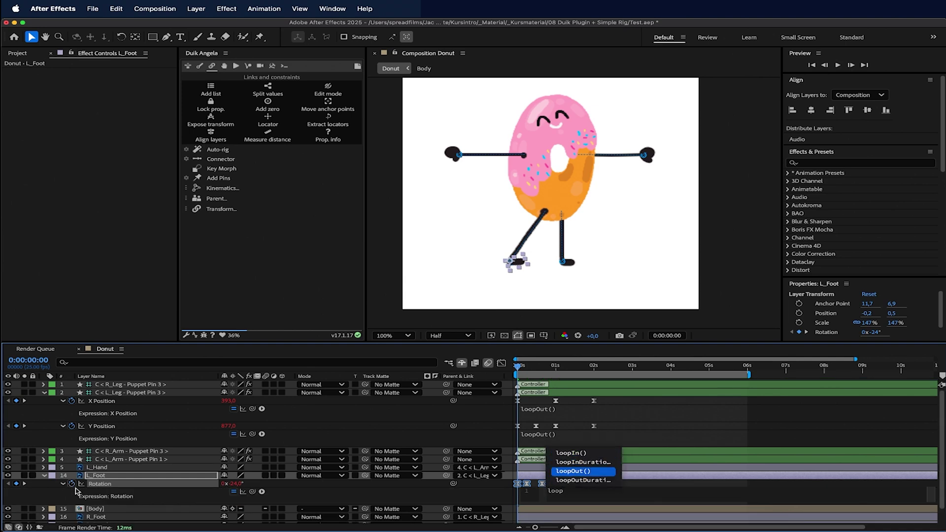
{"action": "key", "text": "Return"}
{"action": "left_click_drag", "start_coordinate": [569, 368], "coordinate": [510, 374]}
{"action": "key", "text": "space"}
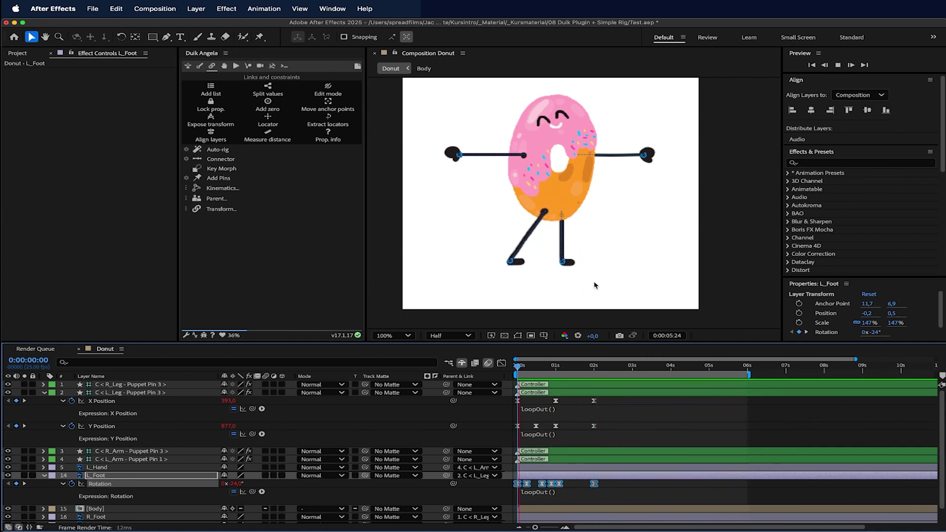
{"action": "key", "text": "space"}
{"action": "left_click", "coordinate": [44, 476]}
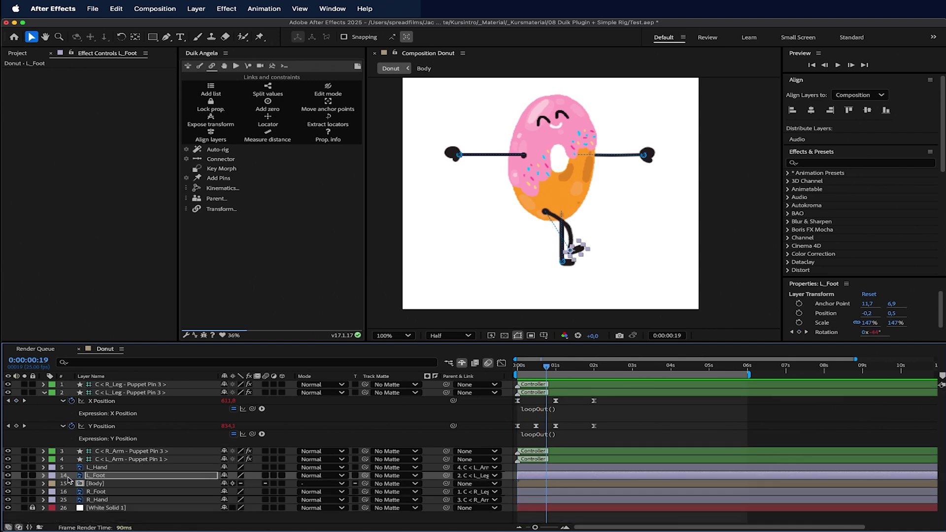
{"action": "key", "text": "u"}
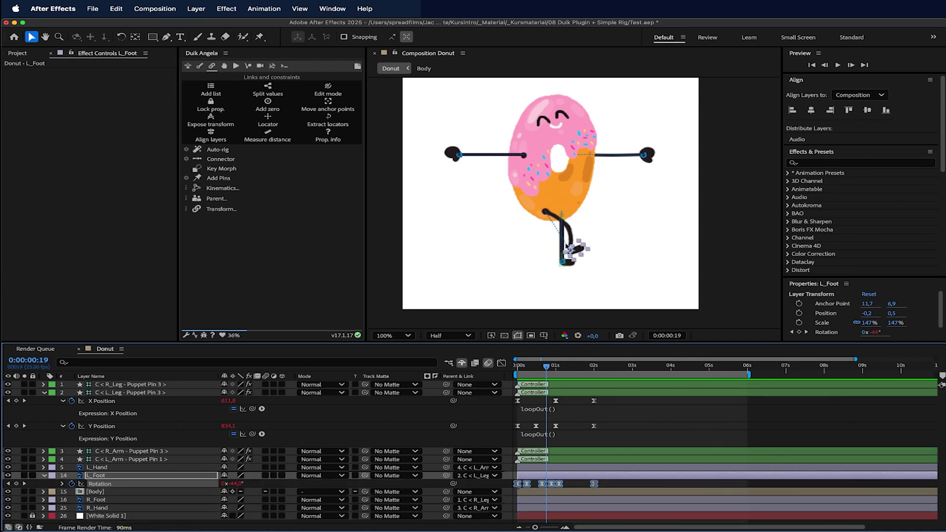
Separate the R_Leg controller's Position into X and Y dimensions and set keyframes for both at the start of the timeline.
{"action": "left_click", "coordinate": [115, 451]}
{"action": "left_click", "coordinate": [119, 384]}
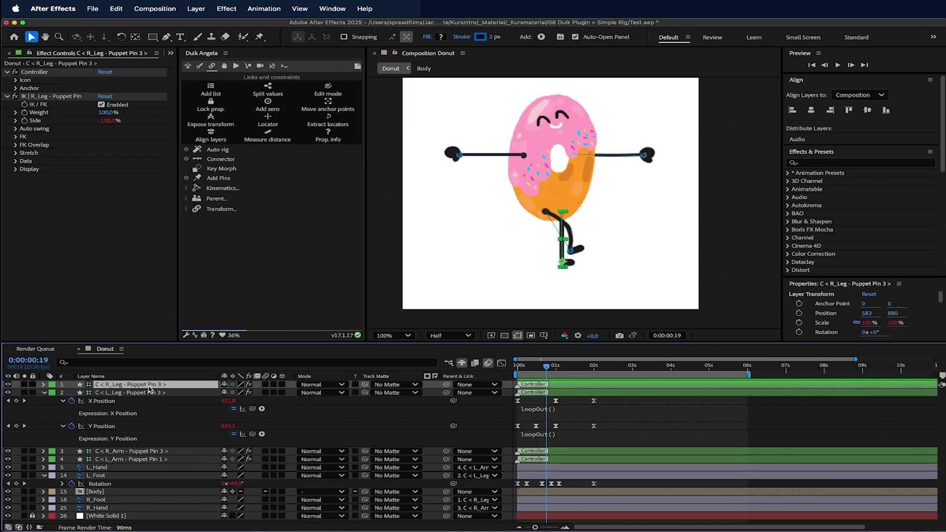
{"action": "key", "text": "Home"}
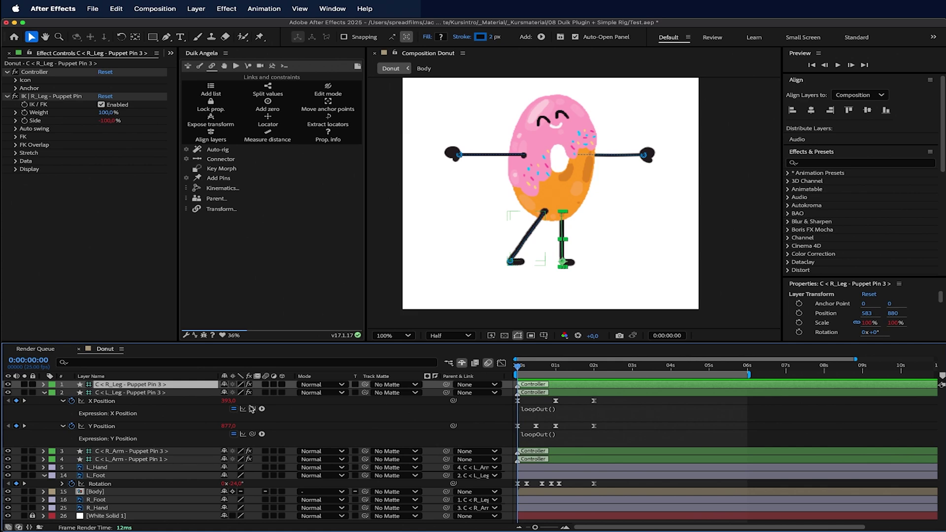
{"action": "key", "text": "p"}
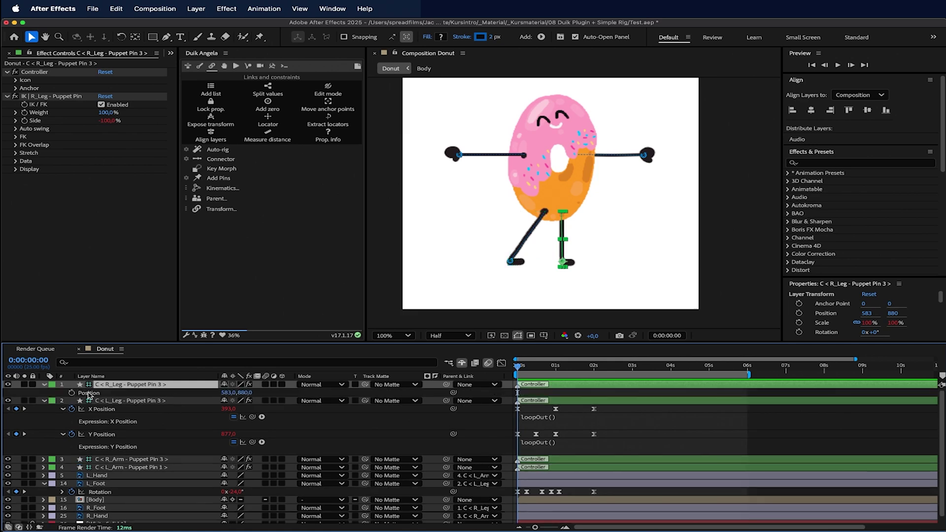
{"action": "right_click", "coordinate": [91, 393]}
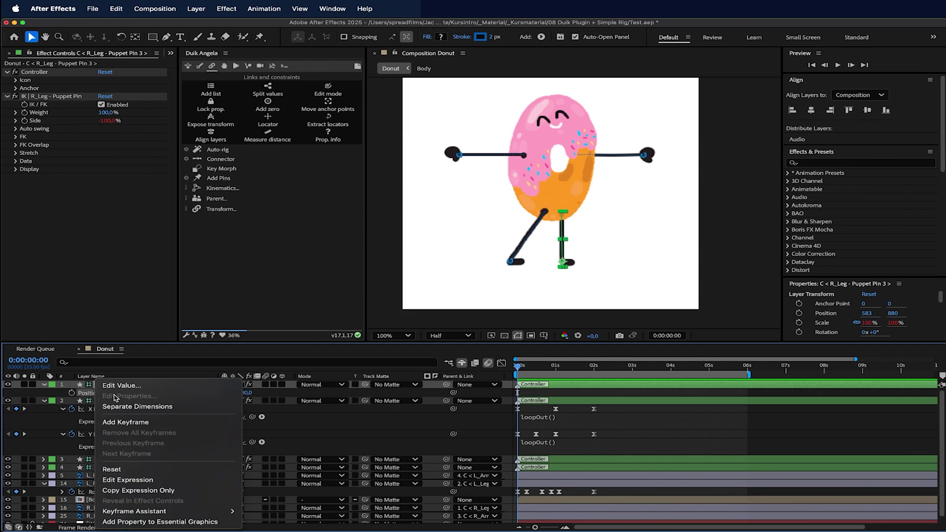
{"action": "left_click", "coordinate": [137, 406]}
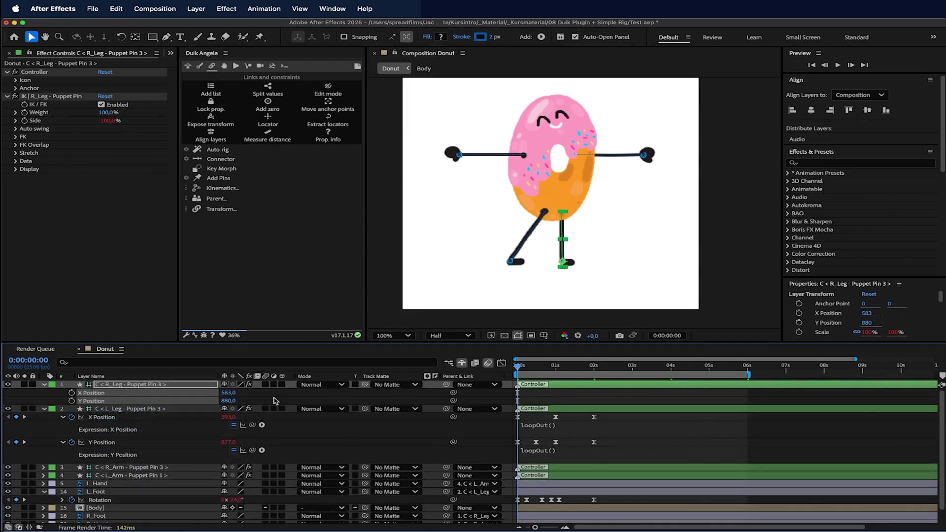
{"action": "left_click", "coordinate": [296, 393]}
{"action": "left_click", "coordinate": [73, 393]}
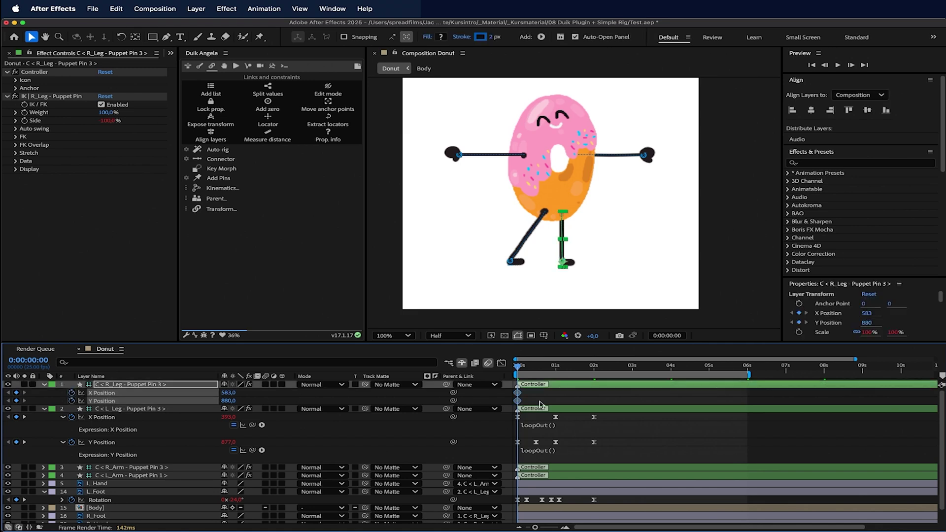
Set the R_Leg controller's X Position to 457 at the start and 731 at 1 second.
{"action": "left_click_drag", "start_coordinate": [542, 369], "coordinate": [502, 376]}
{"action": "left_click", "coordinate": [255, 403]}
{"action": "left_click_drag", "start_coordinate": [225, 393], "coordinate": [165, 399]}
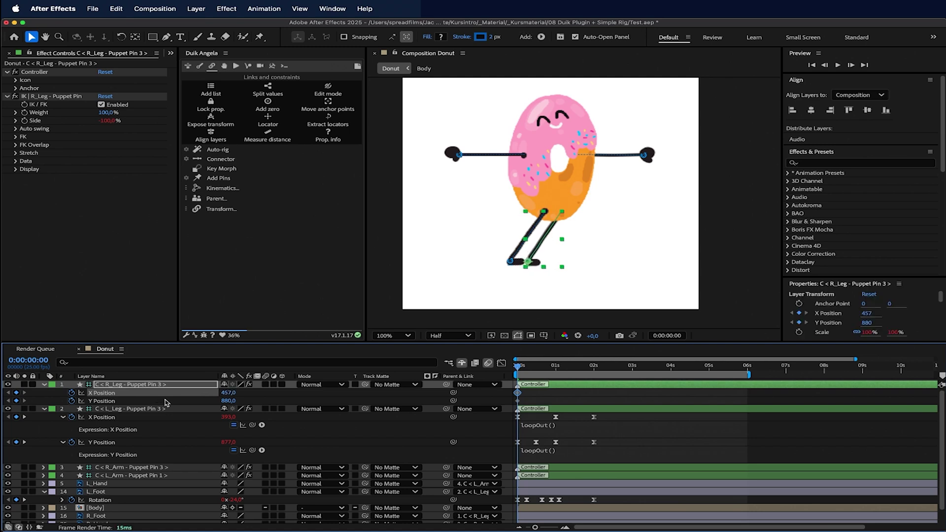
{"action": "left_click_drag", "start_coordinate": [536, 369], "coordinate": [556, 369]}
{"action": "left_click_drag", "start_coordinate": [225, 394], "coordinate": [363, 394]}
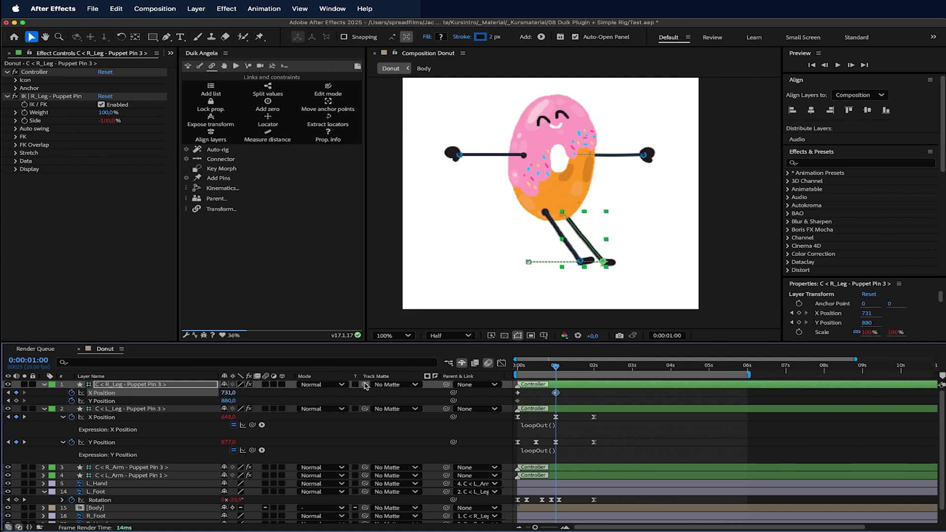
Paste a copy of the R_Leg controller's first X Position keyframe at 2 seconds and remove the Y Position keyframe pasted with it.
{"action": "left_click_drag", "start_coordinate": [581, 365], "coordinate": [594, 366]}
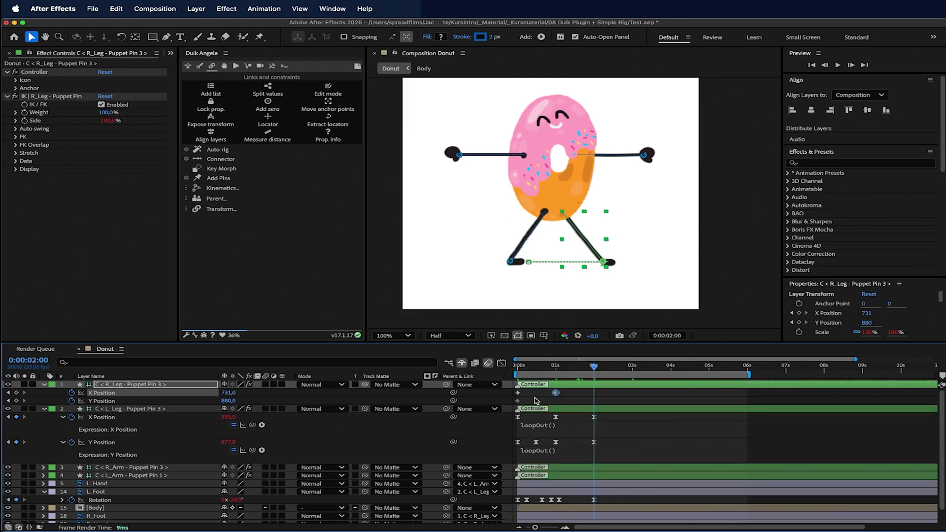
{"action": "left_click_drag", "start_coordinate": [537, 400], "coordinate": [512, 389]}
{"action": "key", "text": "cmd+c"}
{"action": "key", "text": "cmd+v"}
{"action": "left_click", "coordinate": [611, 400]}
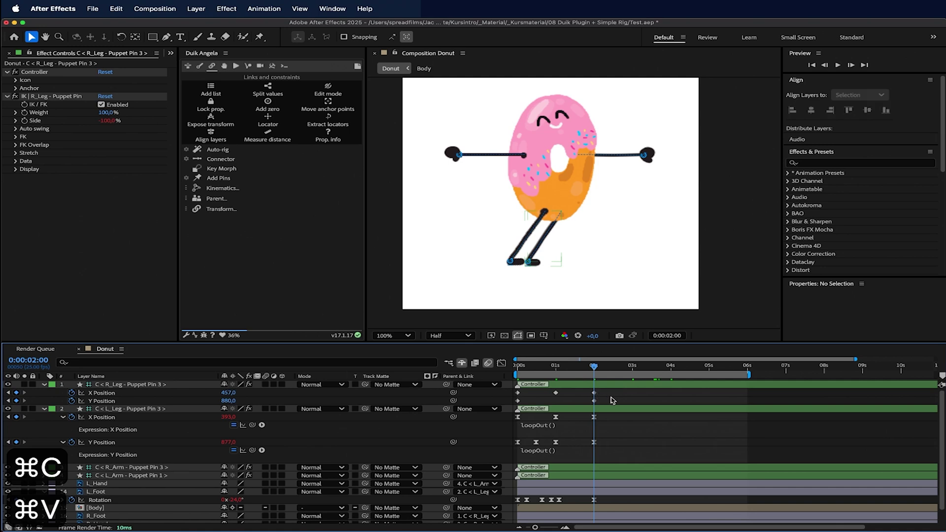
{"action": "left_click", "coordinate": [593, 401]}
{"action": "key", "text": "Delete"}
Apply Easy Ease to the R_Leg controller's X Position keyframes and add a loopOut() expression to the property.
{"action": "left_click_drag", "start_coordinate": [607, 389], "coordinate": [496, 396]}
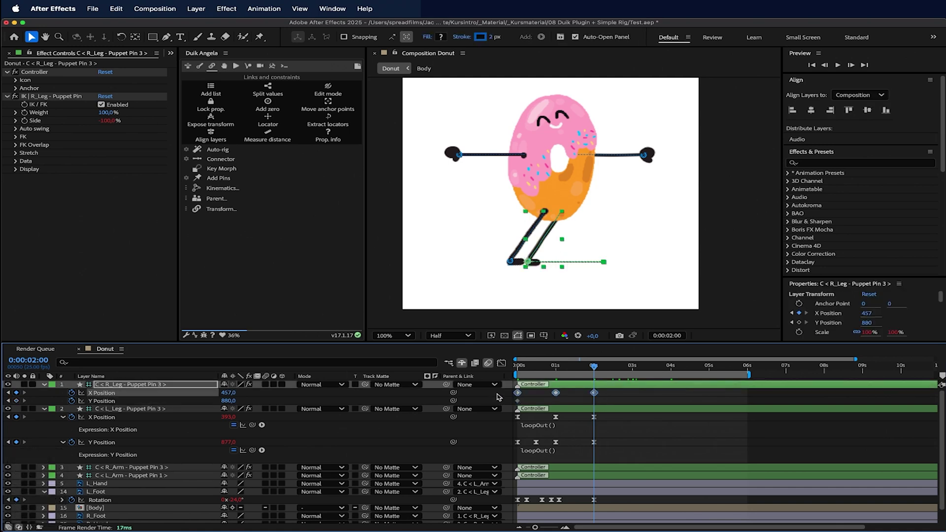
{"action": "left_click", "coordinate": [71, 392], "text": "alt"}
{"action": "type", "text": "loop"}
{"action": "key", "text": "Down"}
{"action": "key", "text": "Return"}
{"action": "type", "text": "#"}
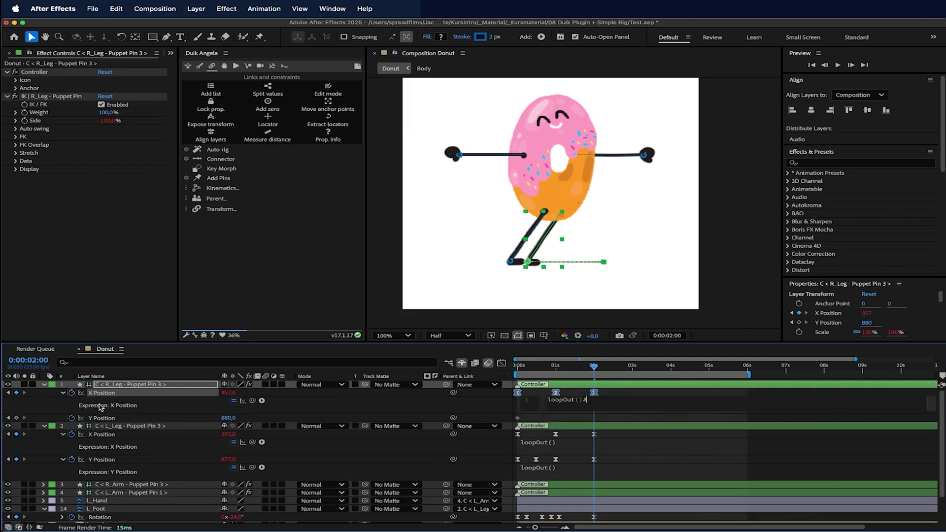
Correct the R_Leg controller's X Position expression to read loopOut() and preview the leg movement from the start.
{"action": "left_click", "coordinate": [543, 370]}
{"action": "key", "text": "Home"}
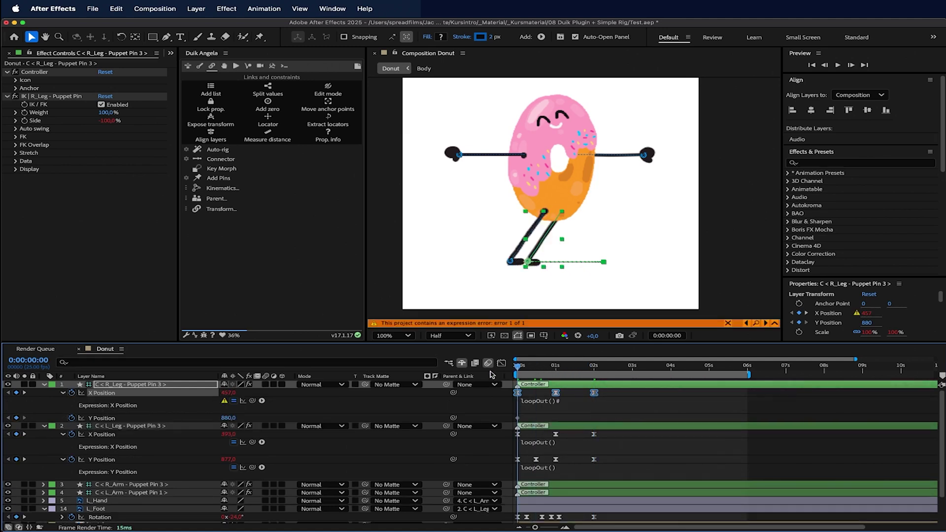
{"action": "left_click", "coordinate": [546, 403]}
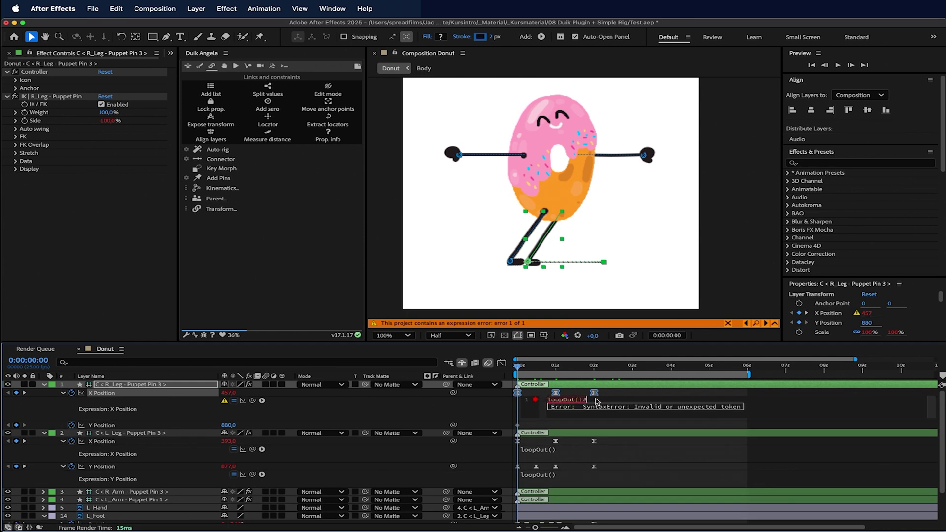
{"action": "left_click", "coordinate": [620, 397]}
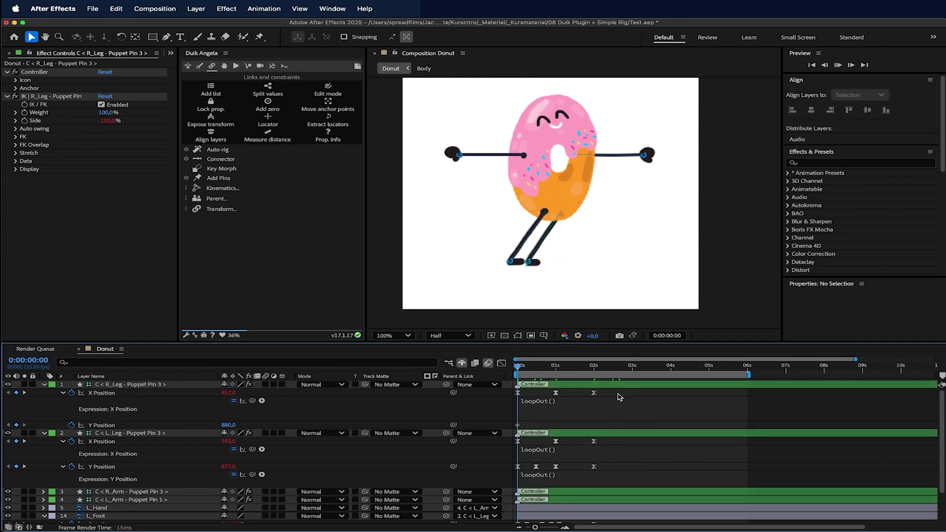
{"action": "key", "text": "space"}
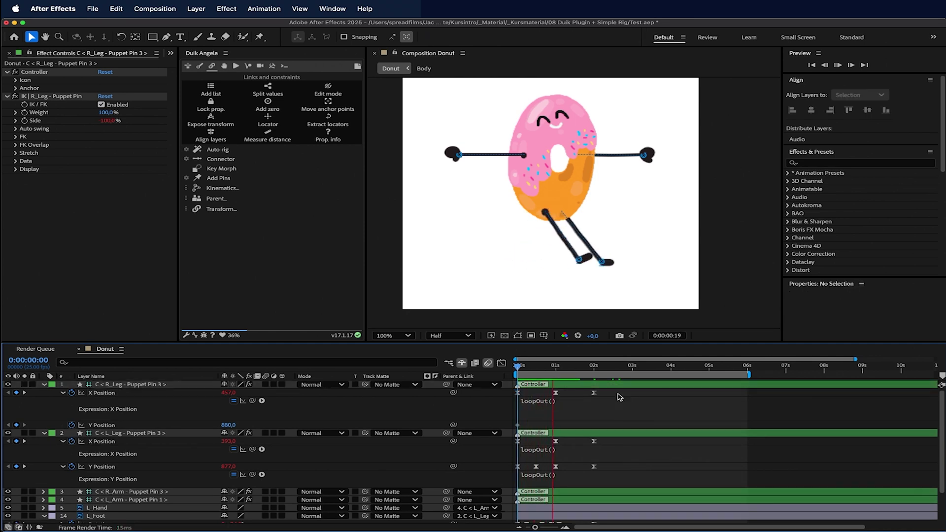
{"action": "key", "text": "space"}
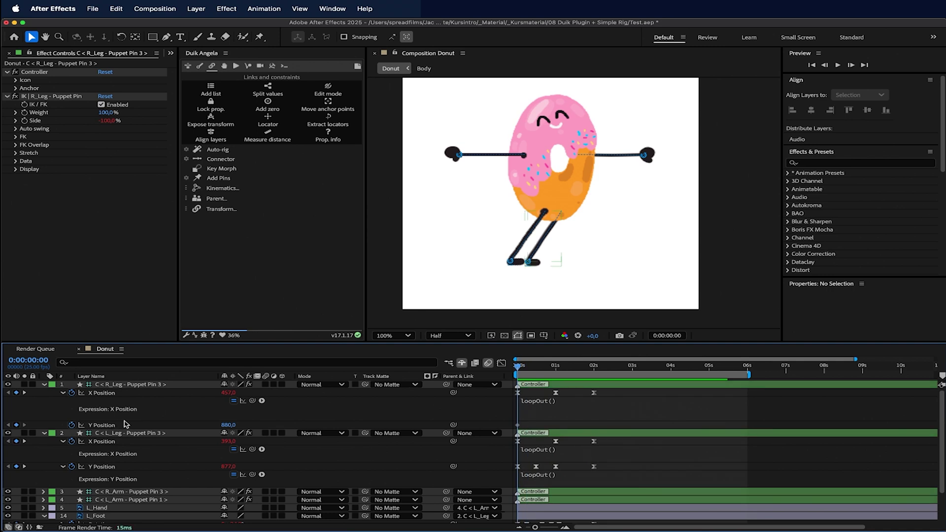
Copy all of the L_Leg controller's Y Position keyframes to the R_Leg controller's Y Position at the start and preview the result.
{"action": "left_click_drag", "start_coordinate": [540, 369], "coordinate": [557, 372]}
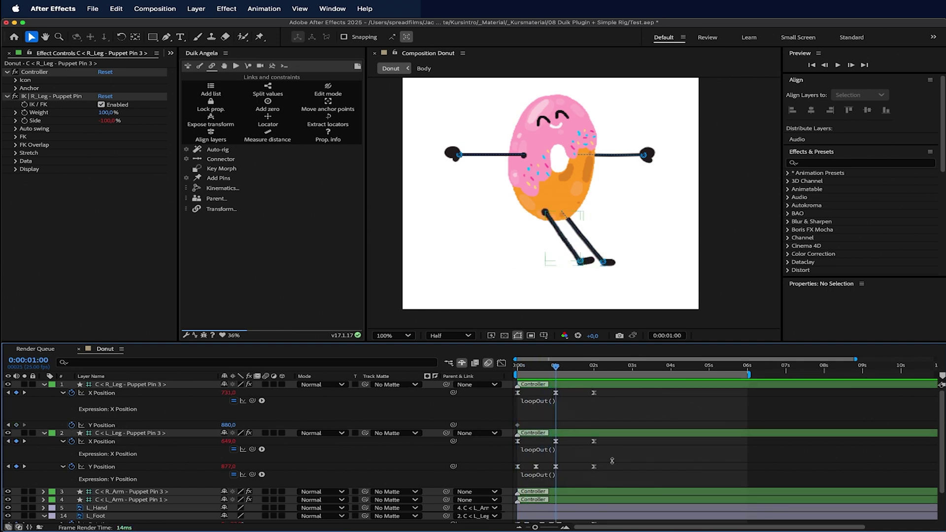
{"action": "left_click_drag", "start_coordinate": [612, 461], "coordinate": [507, 476]}
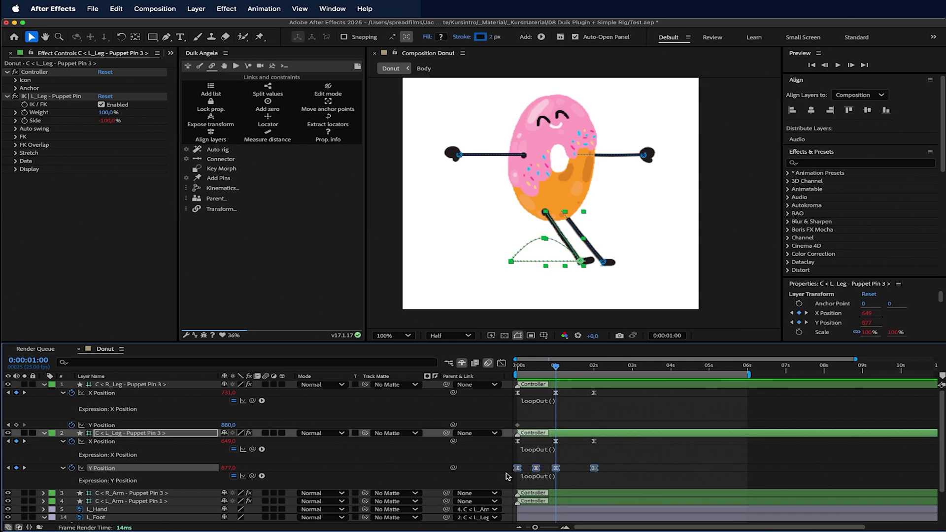
{"action": "key", "text": "super+c"}
{"action": "key", "text": "super+c"}
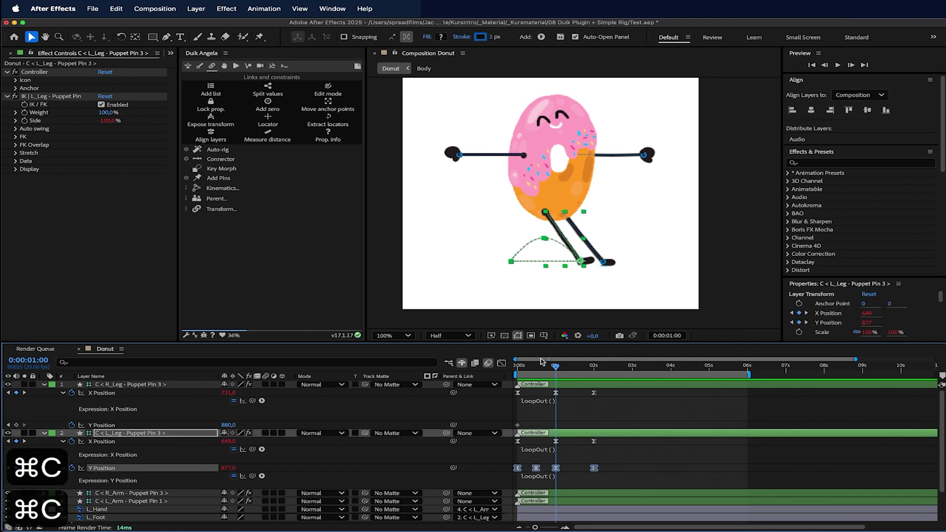
{"action": "left_click", "coordinate": [516, 370]}
{"action": "left_click", "coordinate": [146, 425]}
{"action": "key", "text": "super+v"}
{"action": "key", "text": "space"}
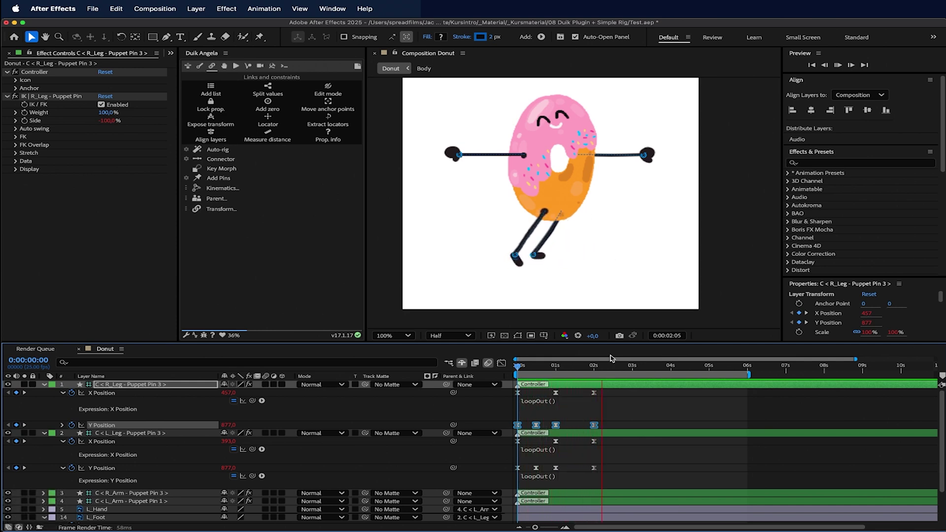
{"action": "key", "text": "space"}
Copy all of L_Foot's Rotation keyframes to R_Foot's Rotation at the start and preview the foot movement.
{"action": "scroll", "coordinate": [369, 438], "scroll_direction": "down", "scroll_amount": 2}
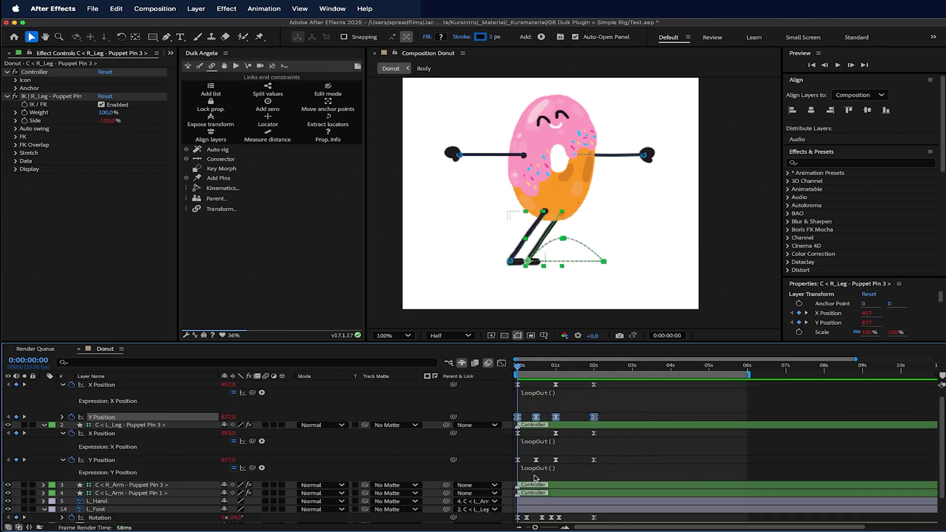
{"action": "scroll", "coordinate": [122, 501], "scroll_direction": "down", "scroll_amount": 1}
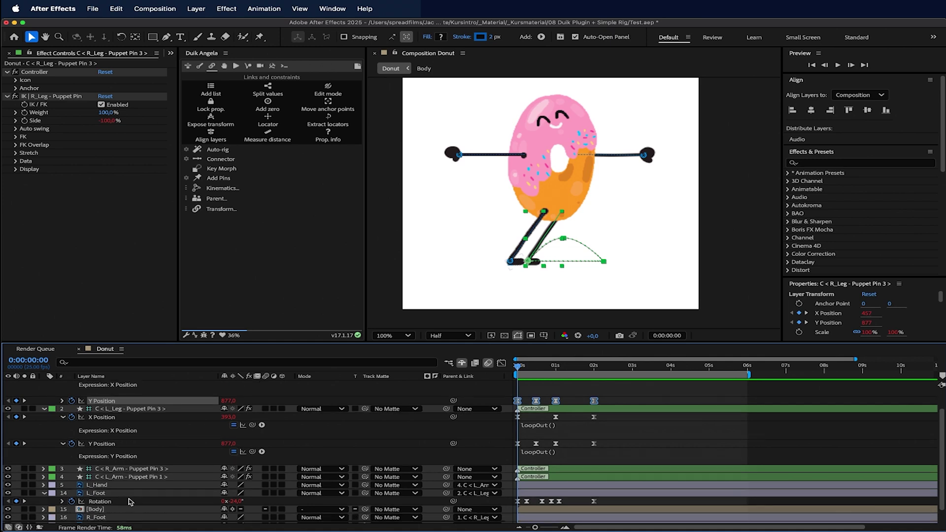
{"action": "left_click_drag", "start_coordinate": [624, 500], "coordinate": [510, 497]}
{"action": "key", "text": "super+c"}
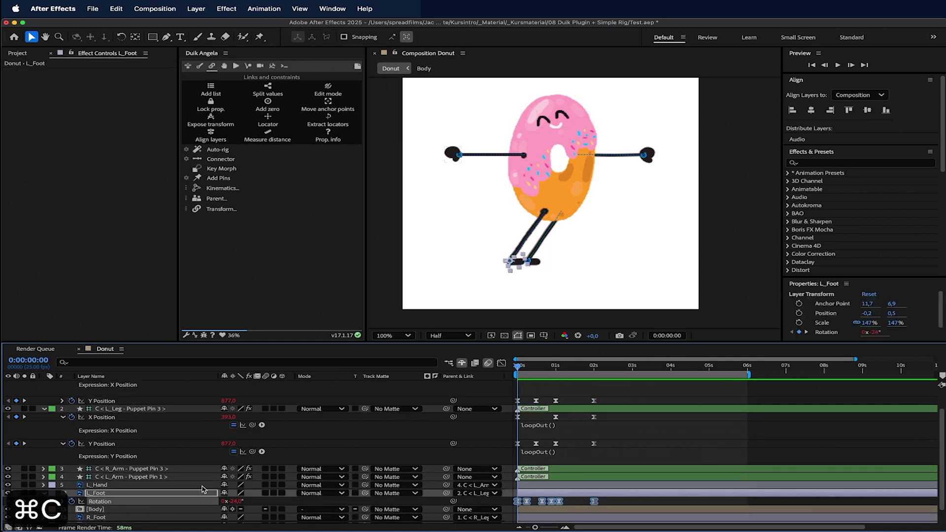
{"action": "scroll", "coordinate": [144, 492], "scroll_direction": "down", "scroll_amount": 1}
{"action": "left_click", "coordinate": [129, 510]}
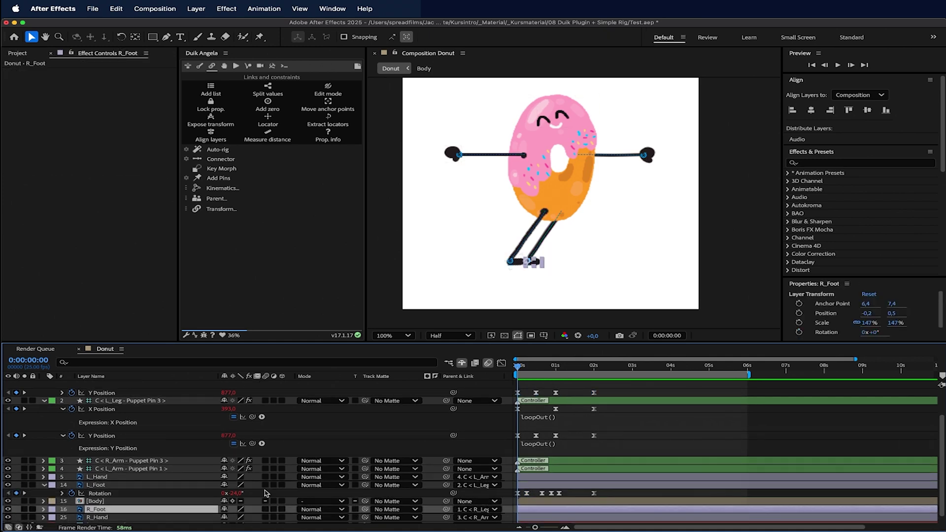
{"action": "key", "text": "r"}
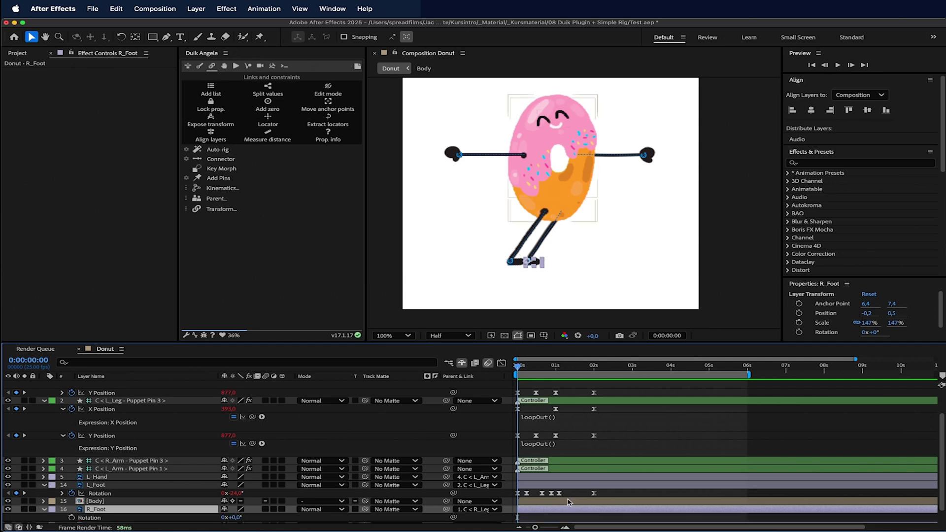
{"action": "scroll", "coordinate": [566, 499], "scroll_direction": "down", "scroll_amount": 2}
{"action": "left_click", "coordinate": [147, 505]}
{"action": "key", "text": "super+v"}
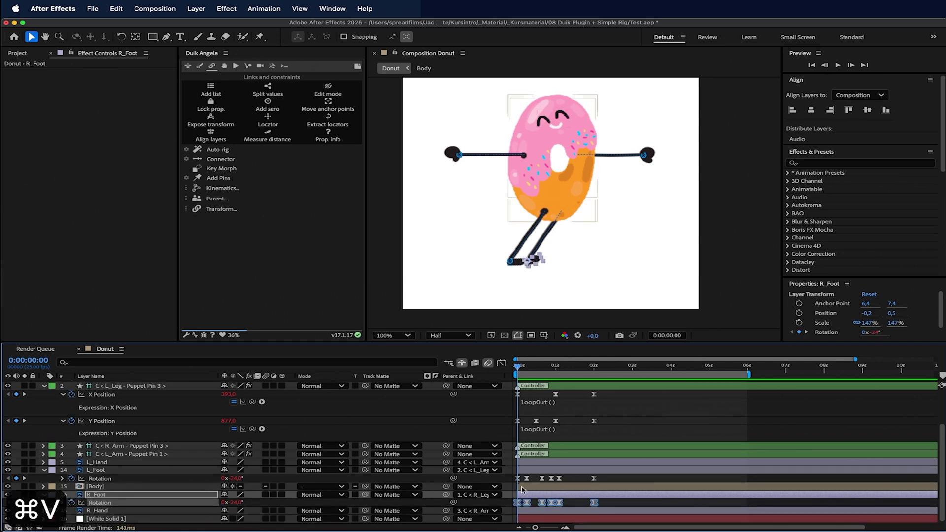
{"action": "key", "text": "space"}
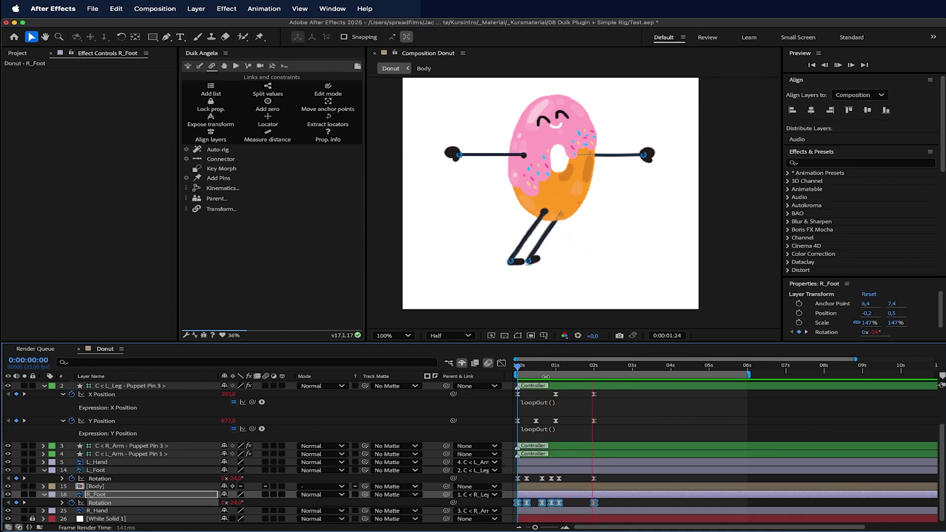
{"action": "key", "text": "space"}
Set R_Foot's Rotation to 0° at the start and at the 0:00:01:02 keyframe.
{"action": "left_click", "coordinate": [562, 504]}
{"action": "left_click", "coordinate": [278, 505]}
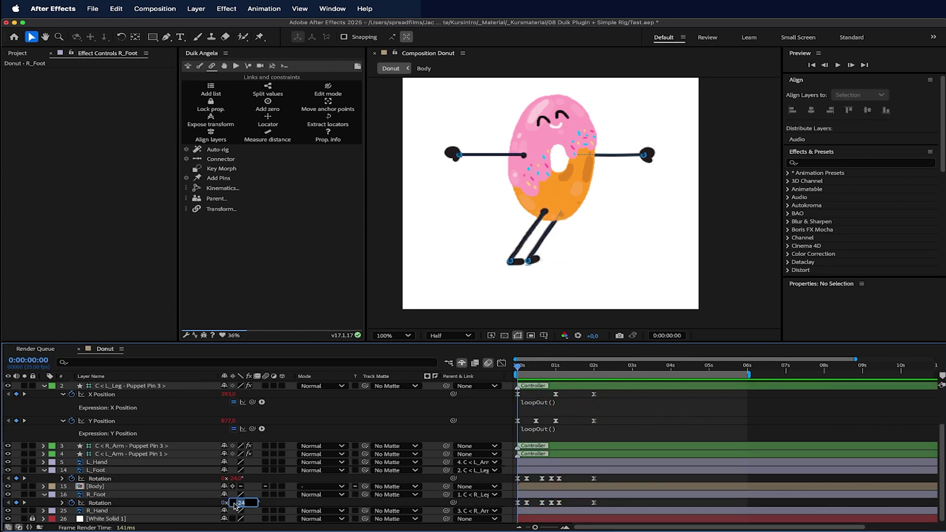
{"action": "key", "text": "Return"}
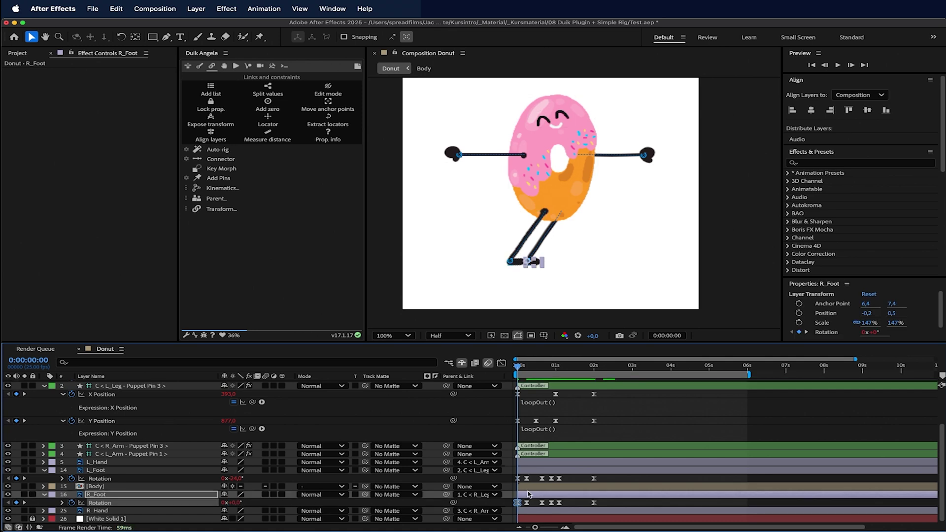
{"action": "left_click", "coordinate": [526, 368]}
{"action": "left_click_drag", "start_coordinate": [526, 367], "coordinate": [558, 366]}
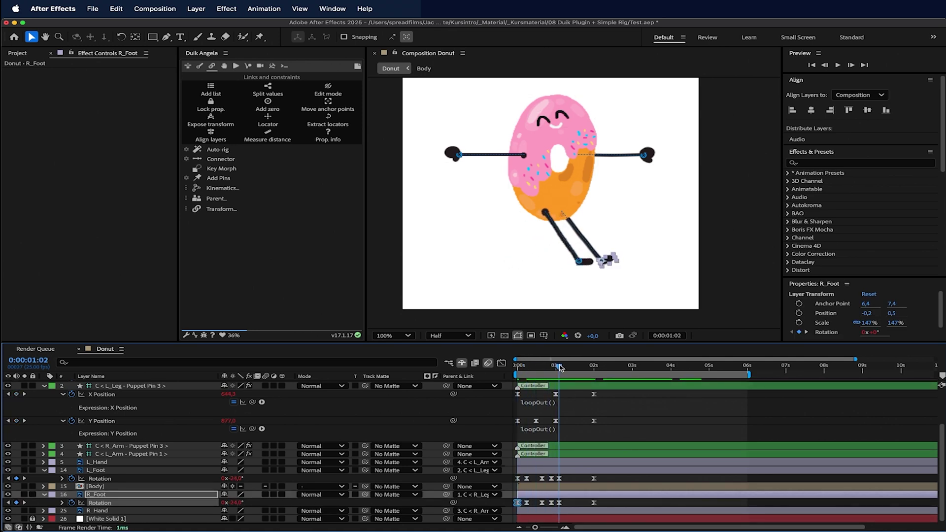
{"action": "left_click", "coordinate": [558, 502]}
{"action": "key", "text": "Return"}
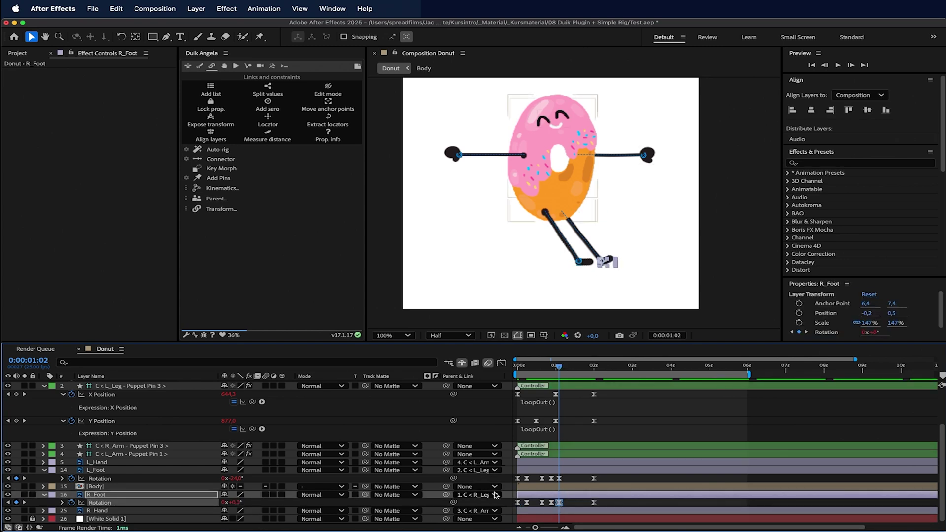
Set R_Foot's Rotation to 0° at 2 seconds and preview the walk cycle from the start.
{"action": "left_click_drag", "start_coordinate": [574, 367], "coordinate": [586, 369]}
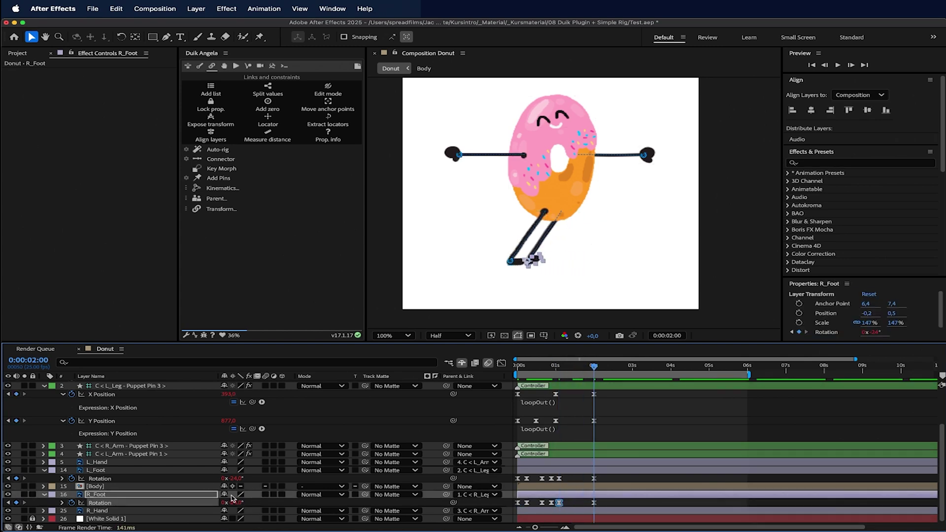
{"action": "type", "text": "0"}
{"action": "key", "text": "Return"}
{"action": "left_click_drag", "start_coordinate": [569, 366], "coordinate": [449, 388]}
{"action": "key", "text": "space"}
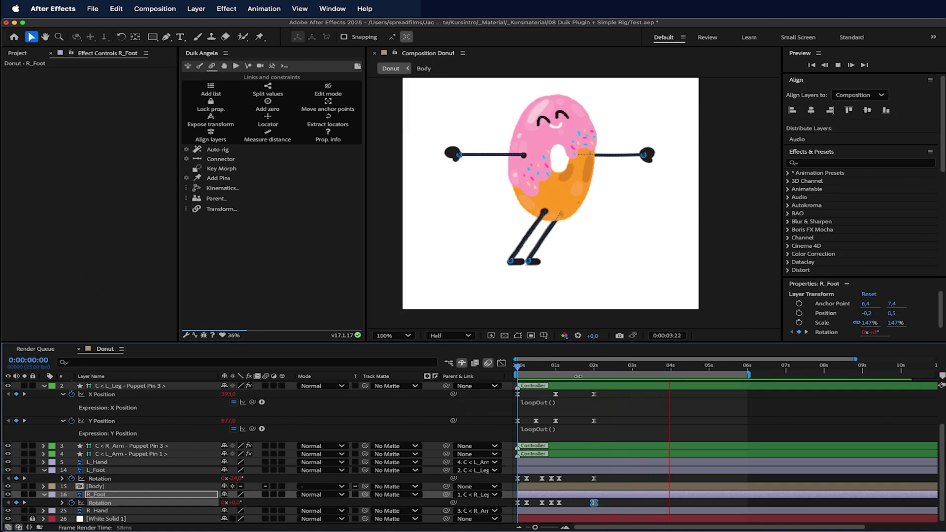
{"action": "key", "text": "space"}
Hide the leg controllers' expression rows and move the R_Leg controller layer directly above R_Foot.
{"action": "left_click", "coordinate": [102, 387]}
{"action": "key", "text": "u"}
{"action": "scroll", "coordinate": [127, 402], "scroll_direction": "up", "scroll_amount": 2}
{"action": "left_click", "coordinate": [126, 386]}
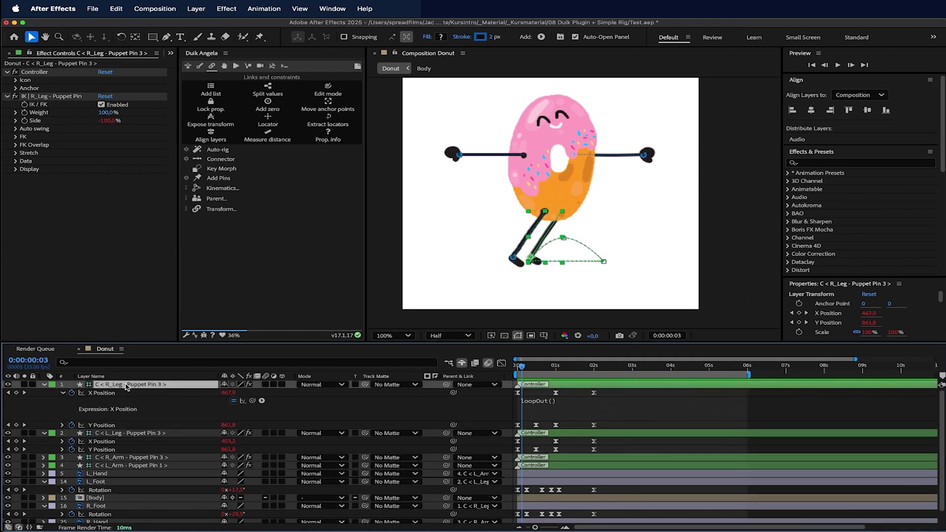
{"action": "key", "text": "u"}
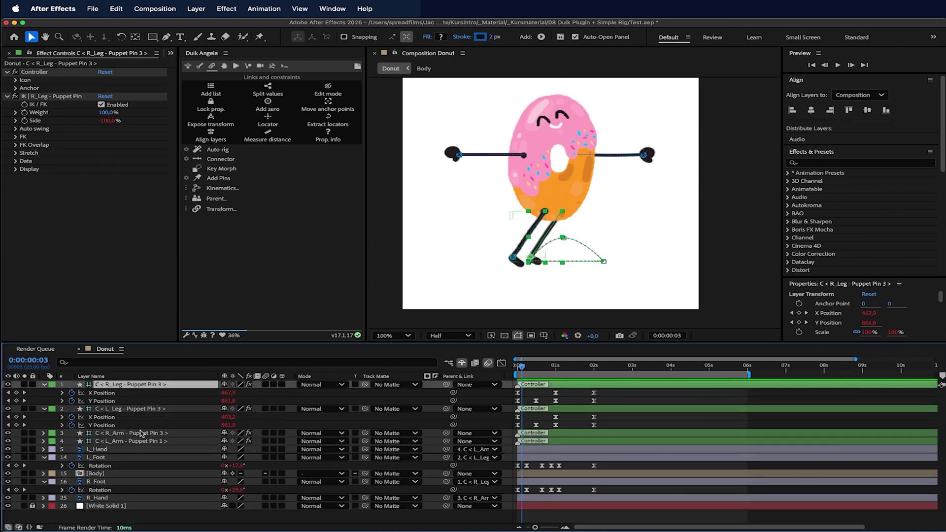
{"action": "left_click_drag", "start_coordinate": [134, 384], "coordinate": [127, 480]}
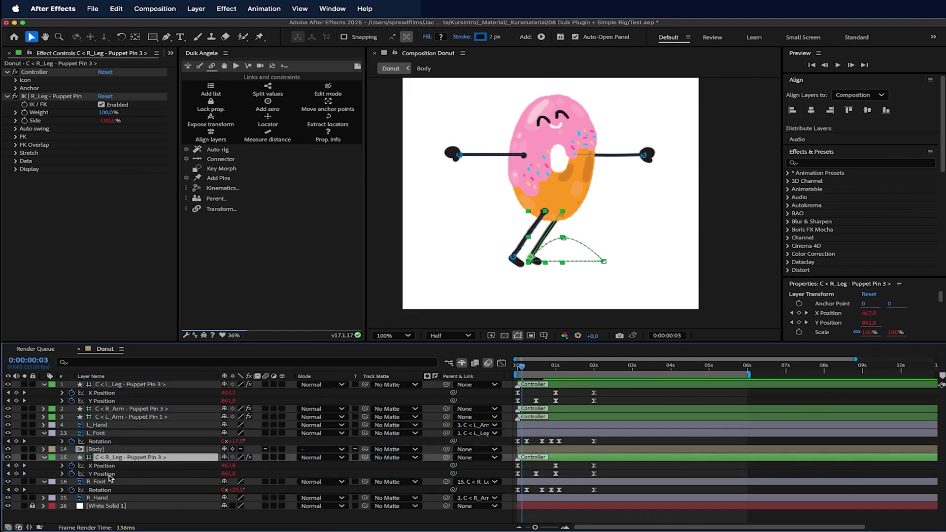
Collapse the R_Leg controller and R_Foot layers and give both an Orange label.
{"action": "left_click", "coordinate": [49, 458]}
{"action": "left_click", "coordinate": [45, 458]}
{"action": "left_click", "coordinate": [44, 458]}
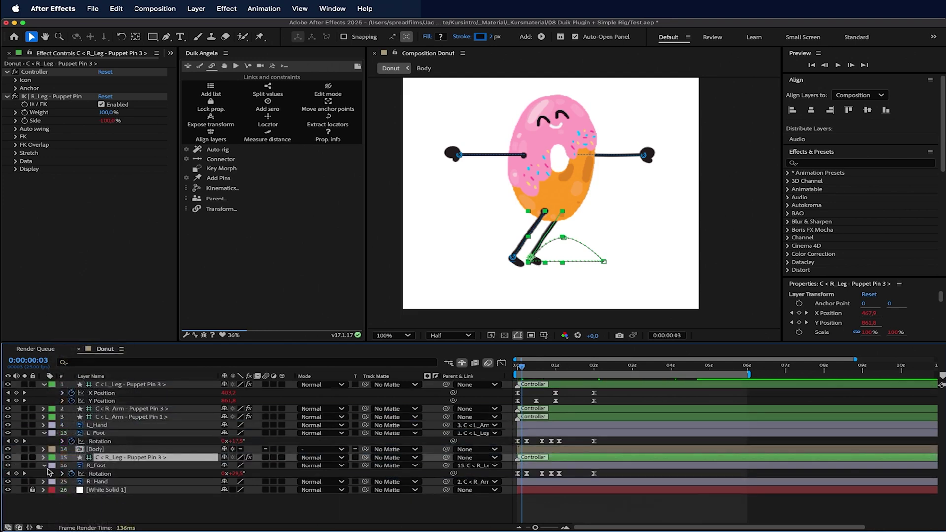
{"action": "left_click", "coordinate": [46, 466]}
{"action": "left_click", "coordinate": [123, 462], "text": "shift"}
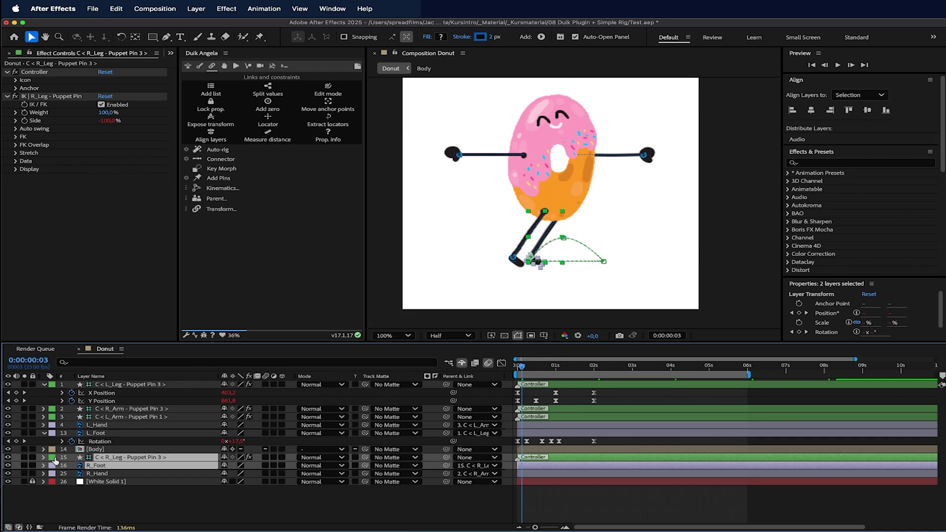
{"action": "left_click", "coordinate": [52, 458]}
{"action": "left_click", "coordinate": [68, 452]}
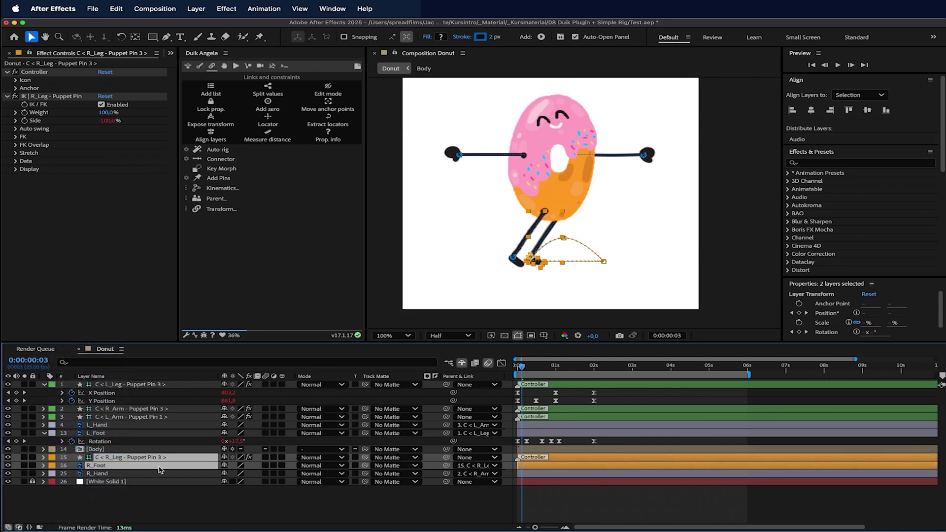
Move the collapsed L_Leg controller directly above L_Foot, label both layers Red and collapse L_Foot.
{"action": "left_click", "coordinate": [119, 386]}
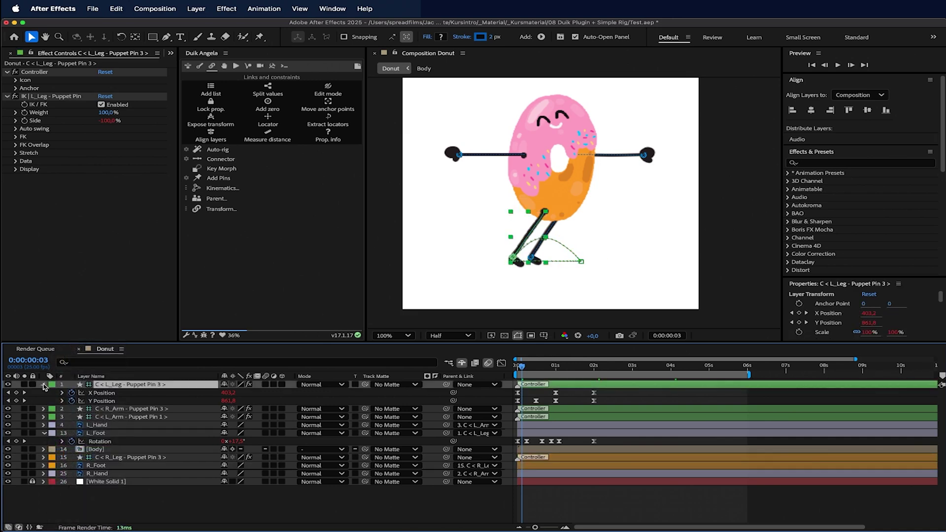
{"action": "left_click", "coordinate": [43, 387]}
{"action": "left_click_drag", "start_coordinate": [130, 385], "coordinate": [124, 419]}
{"action": "left_click", "coordinate": [123, 416], "text": "shift"}
{"action": "left_click", "coordinate": [51, 417]}
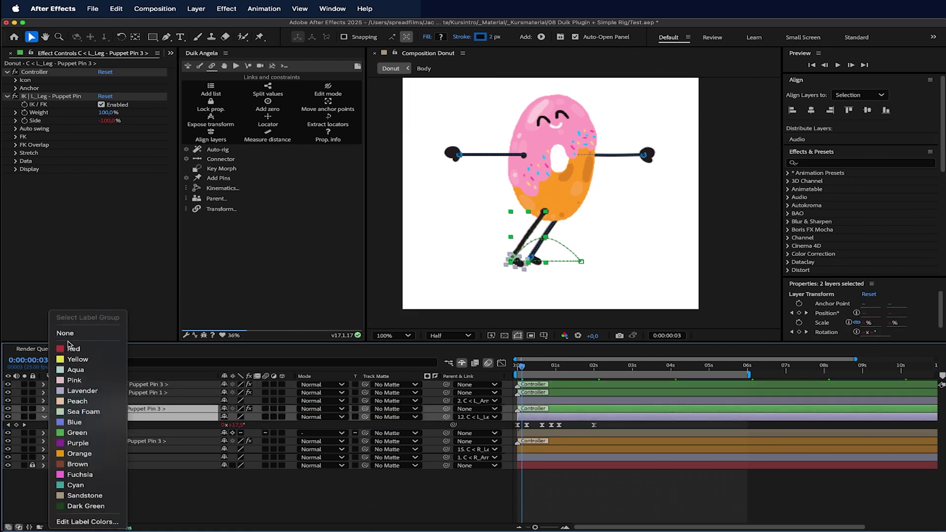
{"action": "left_click", "coordinate": [72, 348]}
{"action": "left_click", "coordinate": [43, 417]}
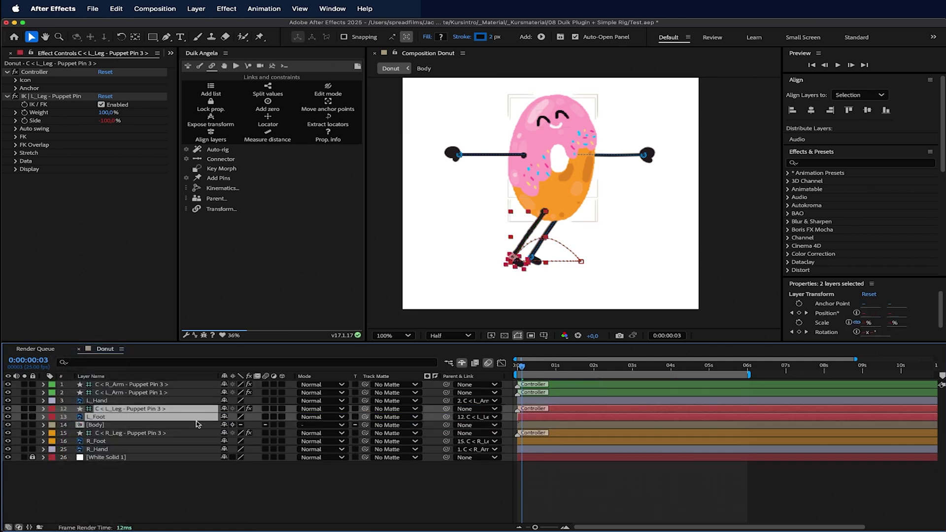
Shift the R_Leg controller and R_Foot layers together about 19 frames earlier and preview the walk from the start.
{"action": "left_click", "coordinate": [120, 488]}
{"action": "left_click", "coordinate": [109, 410]}
{"action": "left_click", "coordinate": [109, 424]}
{"action": "left_click", "coordinate": [109, 432]}
{"action": "left_click", "coordinate": [104, 440], "text": "shift"}
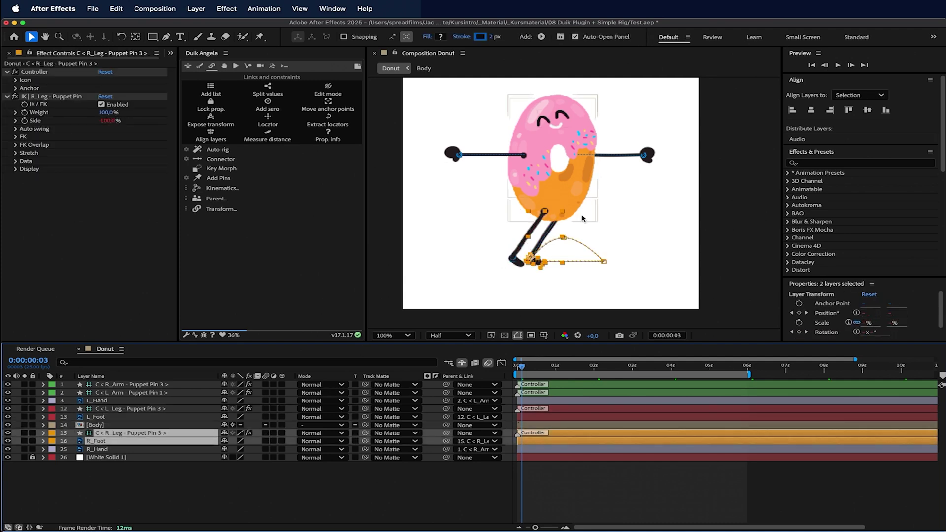
{"action": "left_click_drag", "start_coordinate": [592, 435], "coordinate": [563, 436]}
{"action": "mouse_move", "coordinate": [521, 366]}
{"action": "left_mouse_down"}
{"action": "mouse_move", "coordinate": [602, 368]}
{"action": "mouse_move", "coordinate": [518, 367]}
{"action": "left_mouse_up"}
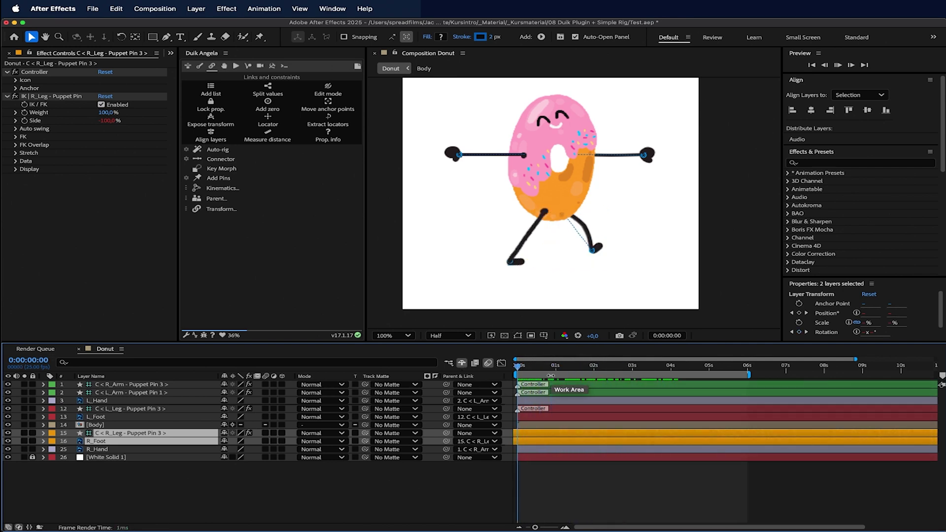
{"action": "key", "text": "space"}
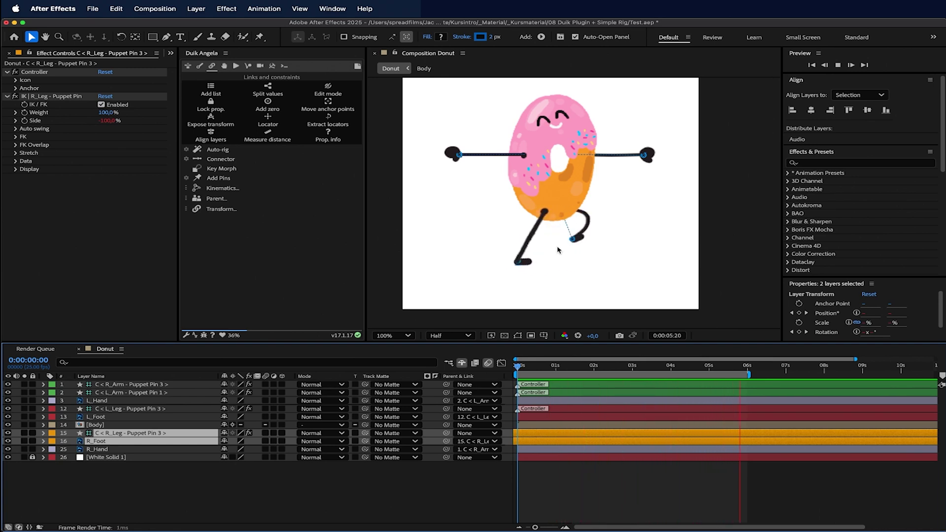
{"action": "left_click", "coordinate": [93, 477]}
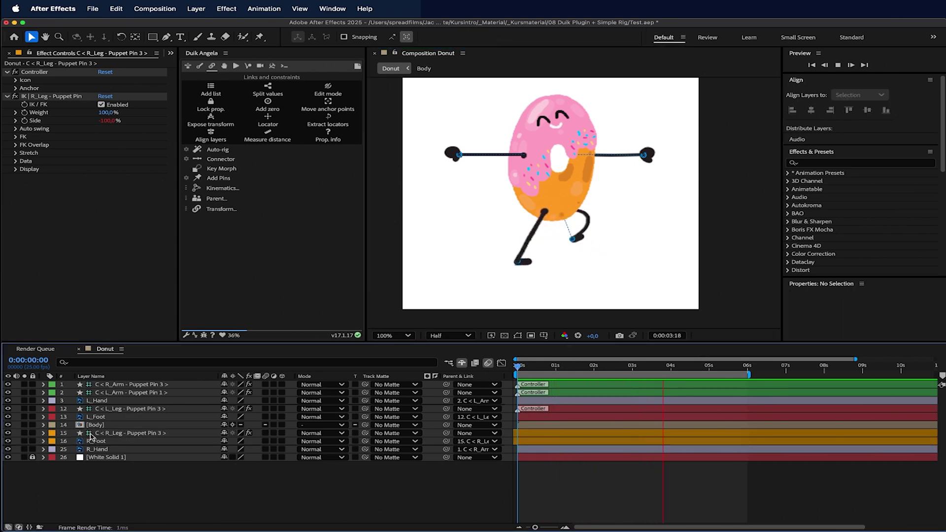
{"action": "right_click", "coordinate": [91, 435]}
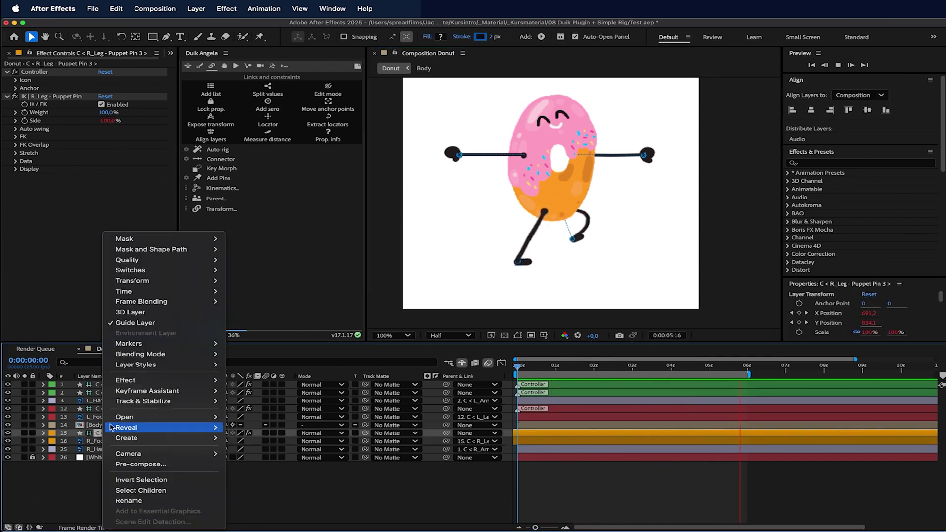
{"action": "left_click", "coordinate": [77, 476]}
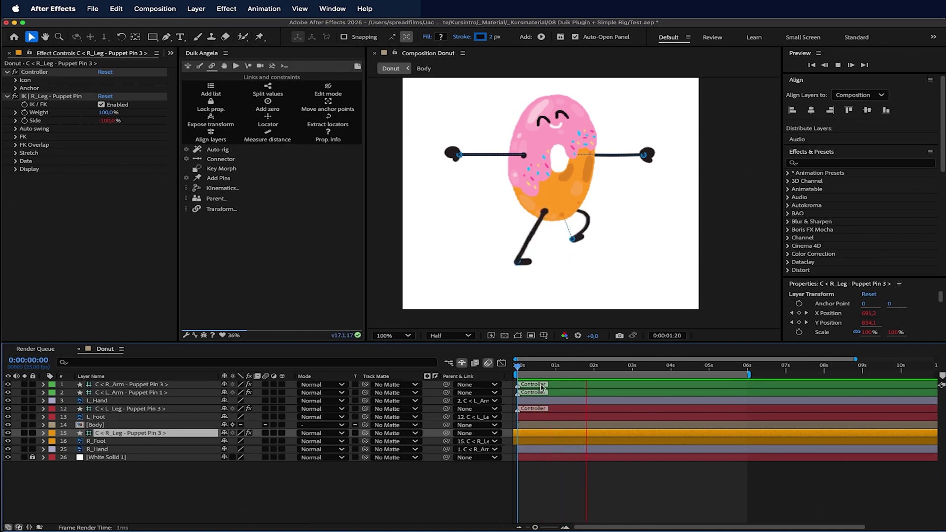
Turn off Draw guides in the IK effects of the R_Leg and L_Leg controllers.
{"action": "left_click_drag", "start_coordinate": [548, 368], "coordinate": [566, 371]}
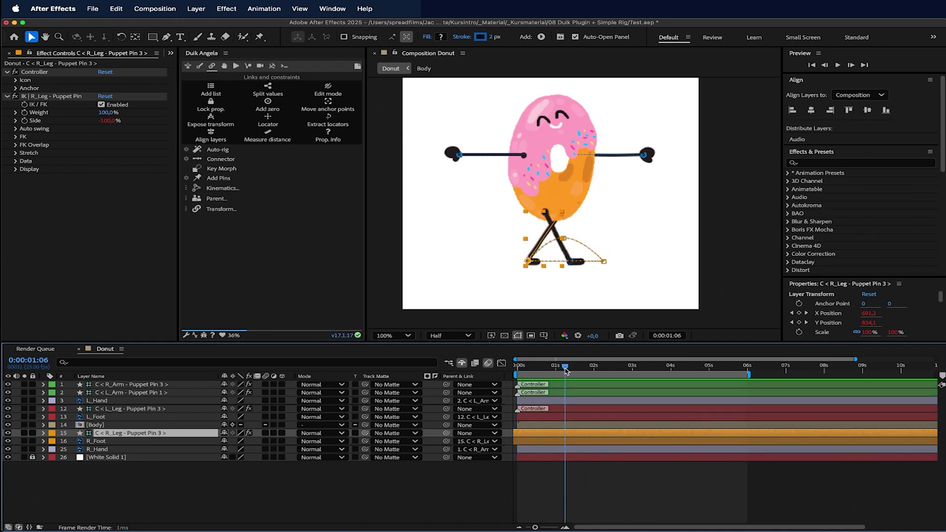
{"action": "left_click", "coordinate": [72, 483]}
{"action": "left_click", "coordinate": [114, 433]}
{"action": "left_click", "coordinate": [17, 169]}
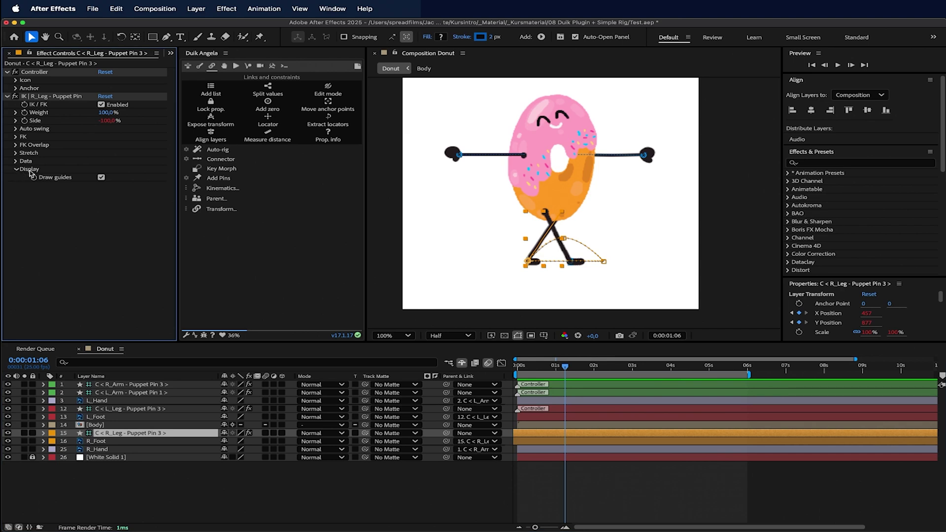
{"action": "left_click", "coordinate": [101, 178]}
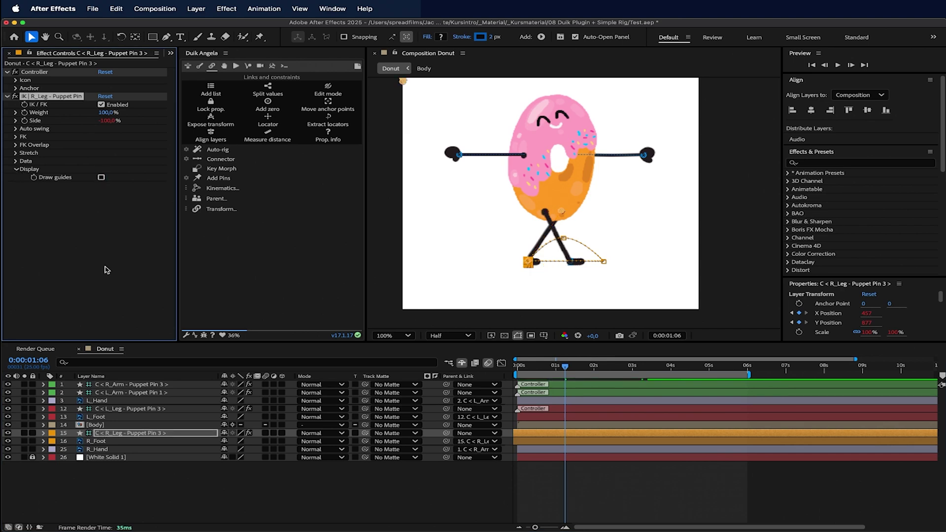
{"action": "left_click", "coordinate": [109, 409]}
{"action": "left_click", "coordinate": [16, 169]}
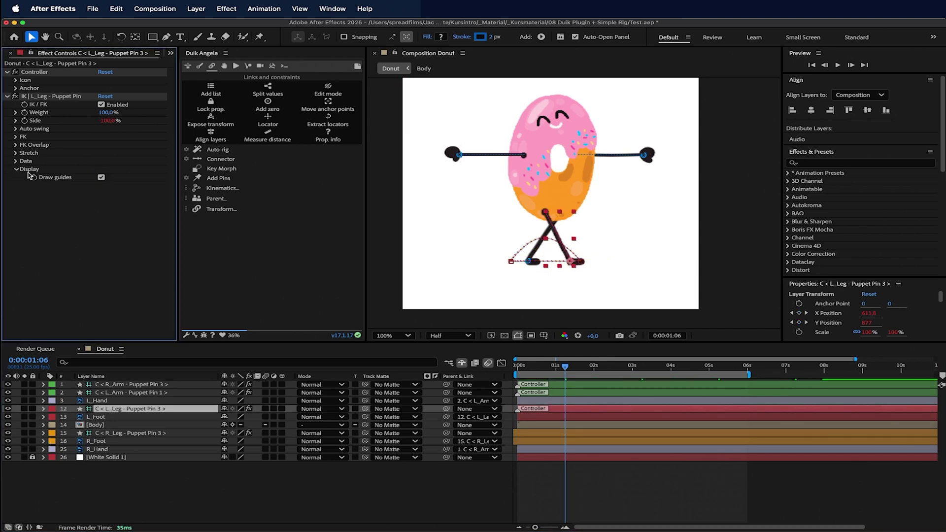
{"action": "left_click", "coordinate": [100, 178]}
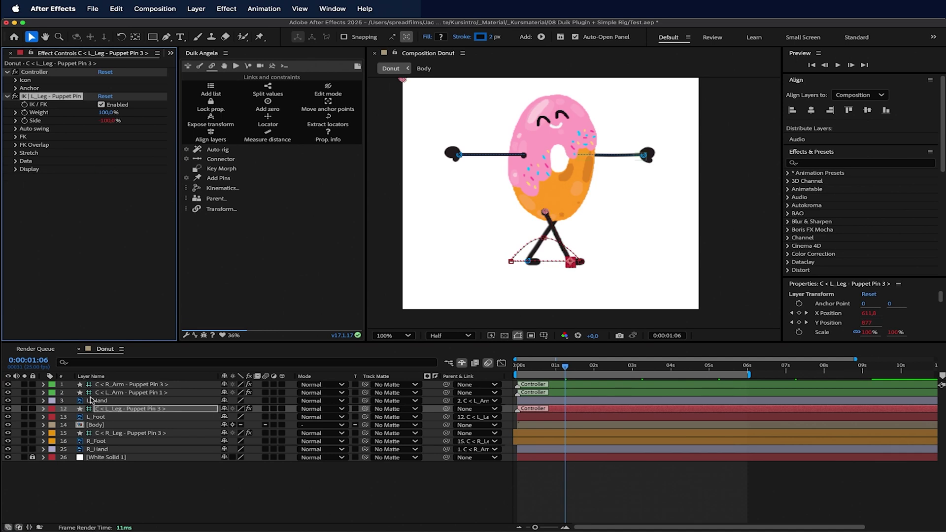
Collapse the R_Leg controller's IK display settings and preview the walk cycle from the start.
{"action": "left_click", "coordinate": [101, 425]}
{"action": "left_click", "coordinate": [114, 432]}
{"action": "left_click", "coordinate": [16, 169]}
{"action": "key", "text": "Home"}
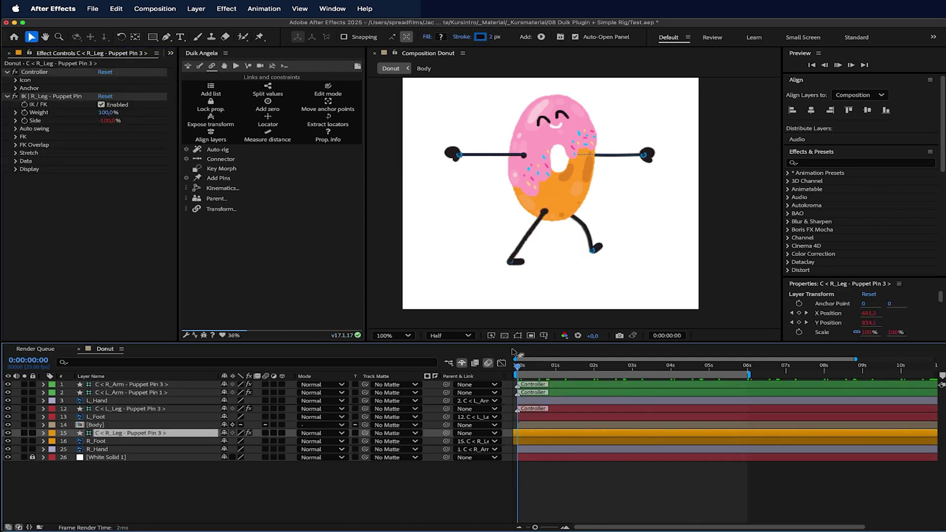
{"action": "key", "text": "space"}
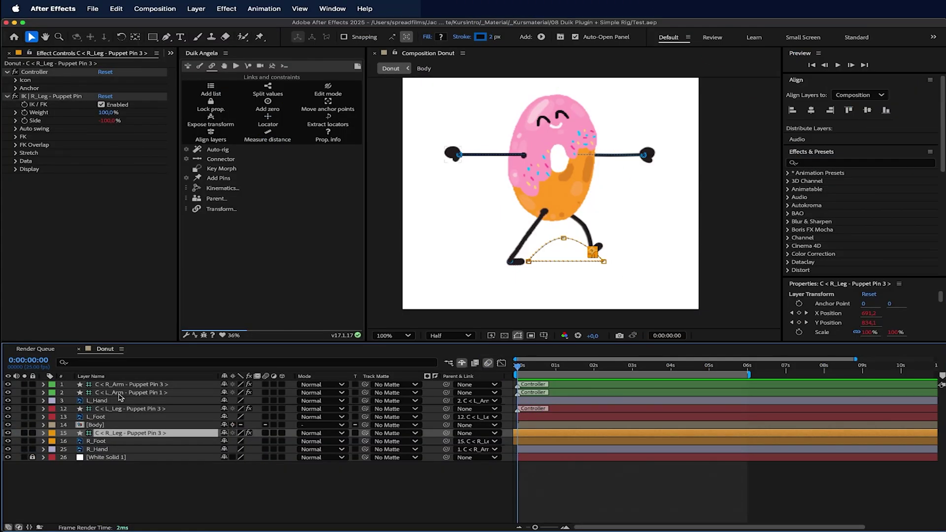
Reveal the keyframed properties of the L_Leg controller and L_Foot as a timing reference.
{"action": "left_click", "coordinate": [144, 416]}
{"action": "left_click", "coordinate": [145, 408], "text": "shift"}
{"action": "key", "text": "u"}
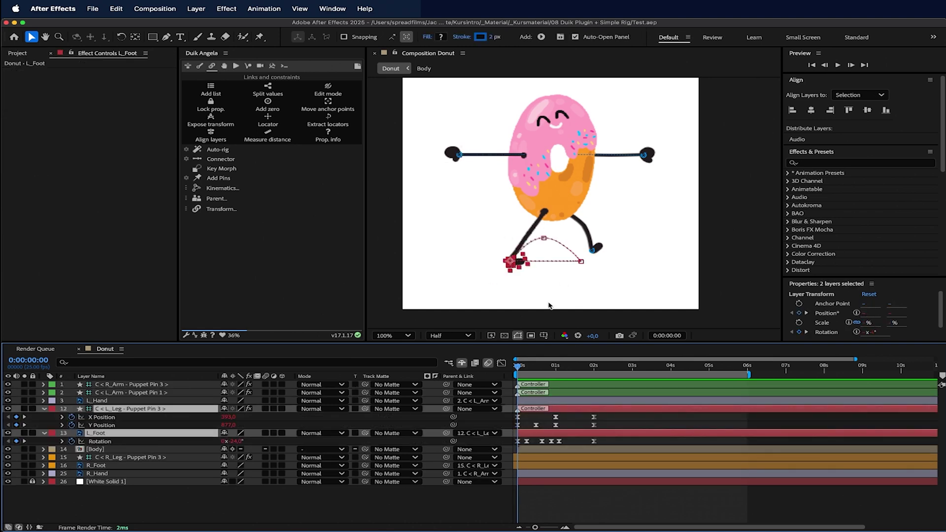
{"action": "left_click", "coordinate": [579, 422]}
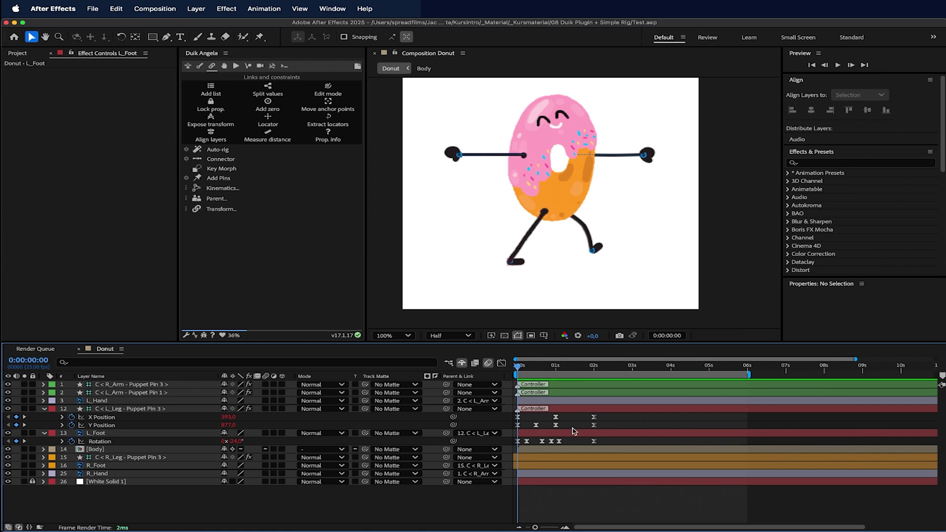
{"action": "left_click", "coordinate": [572, 410]}
{"action": "key", "text": "u"}
{"action": "key", "text": "u"}
{"action": "key", "text": "u"}
{"action": "key", "text": "u"}
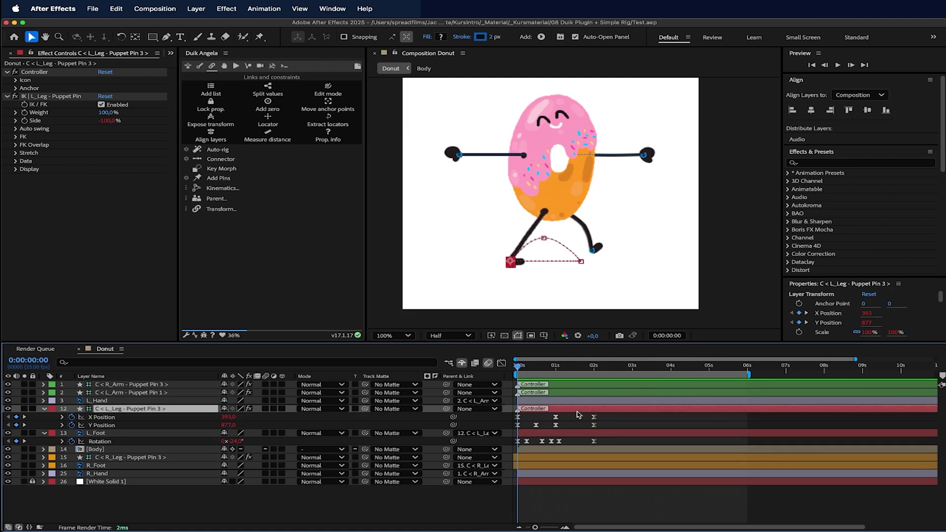
Keyframe the L_Arm controller's Position at about 613, 564 at the start and about 357, 600 at 1 second.
{"action": "left_click", "coordinate": [173, 393]}
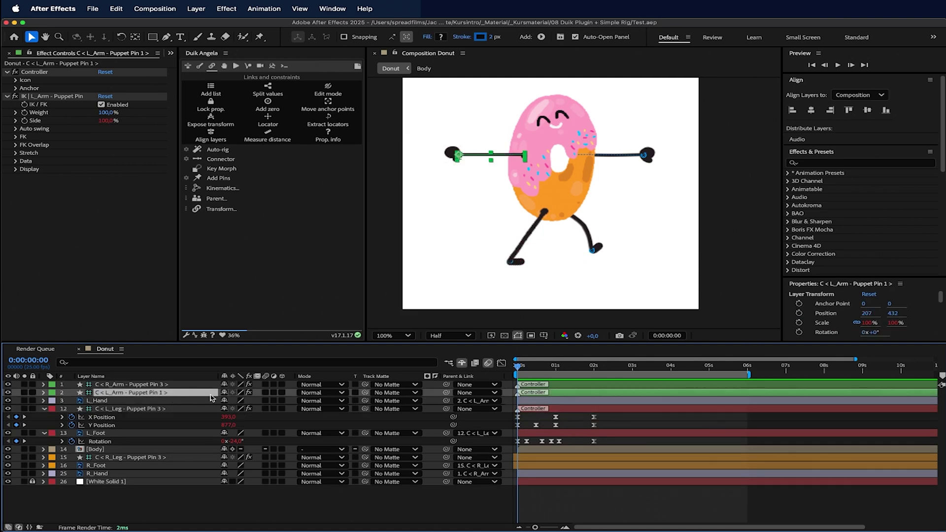
{"action": "key", "text": "p"}
{"action": "left_click", "coordinate": [71, 401]}
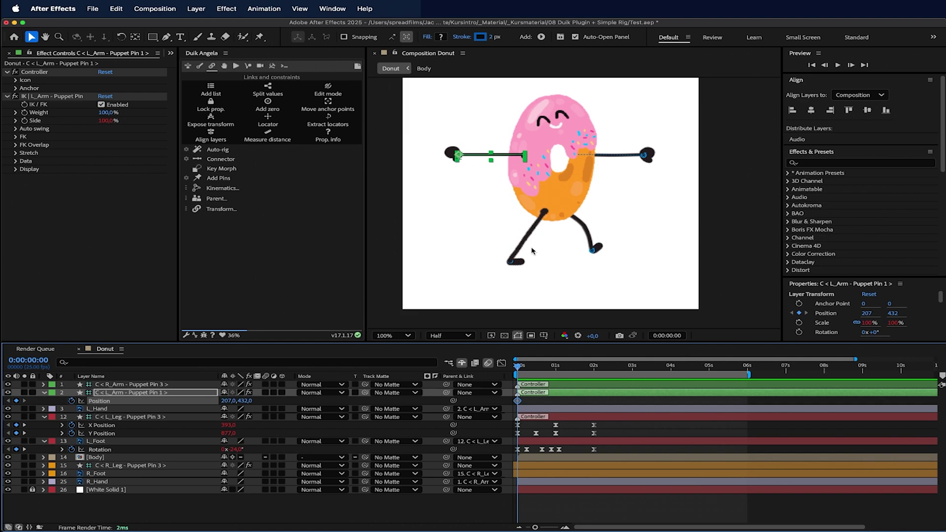
{"action": "left_click", "coordinate": [458, 159]}
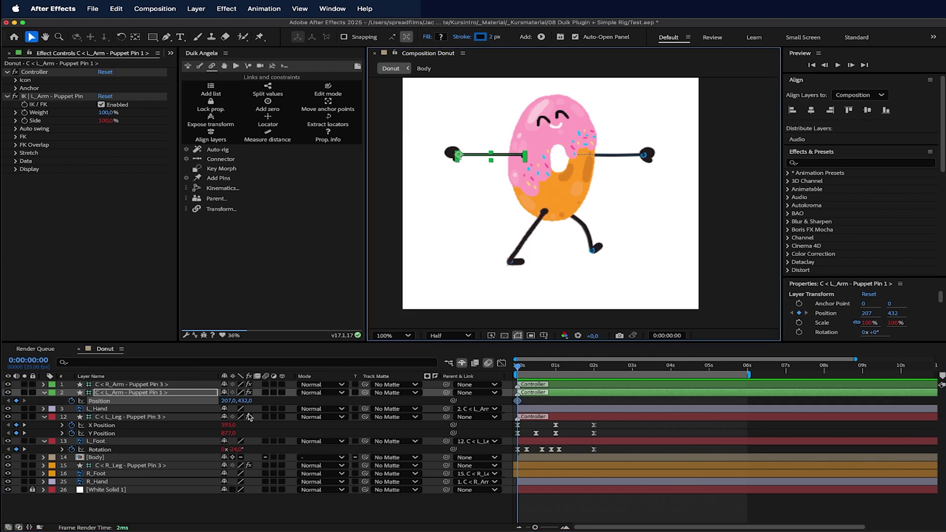
{"action": "left_click", "coordinate": [546, 400]}
{"action": "left_click", "coordinate": [181, 401]}
{"action": "left_click_drag", "start_coordinate": [458, 155], "coordinate": [571, 185]}
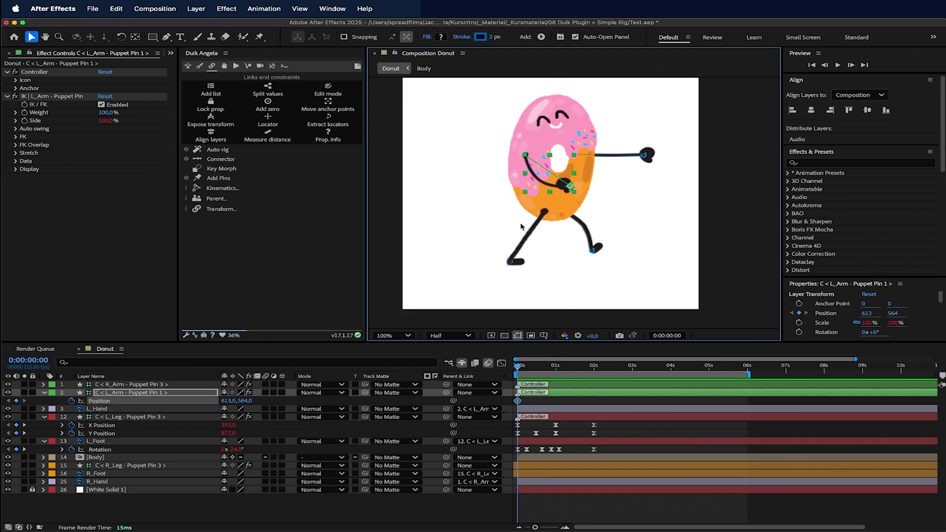
{"action": "left_click_drag", "start_coordinate": [525, 370], "coordinate": [555, 370]}
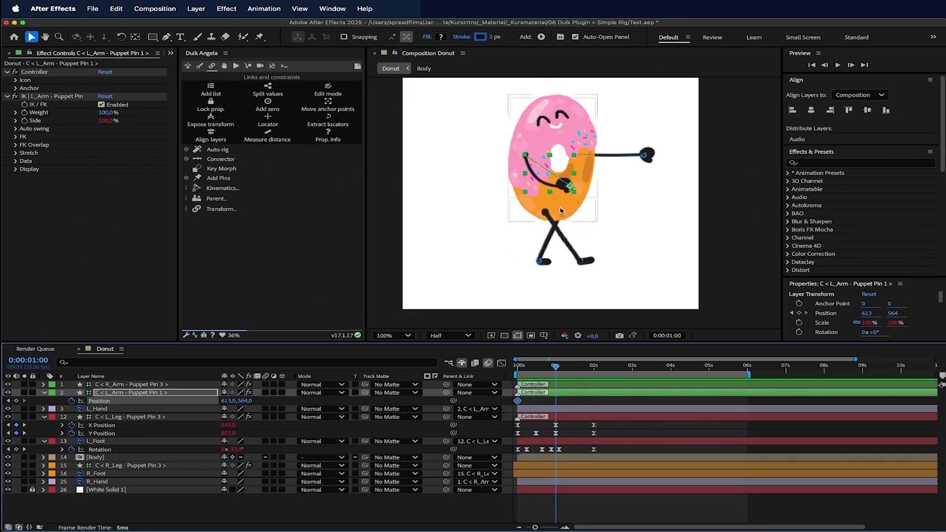
{"action": "left_click_drag", "start_coordinate": [570, 186], "coordinate": [498, 198]}
Bend the L_Arm controller's motion path into a downward arc by pulling a handle from its first keyframe with the Convert Vertex tool.
{"action": "left_click", "coordinate": [167, 37]}
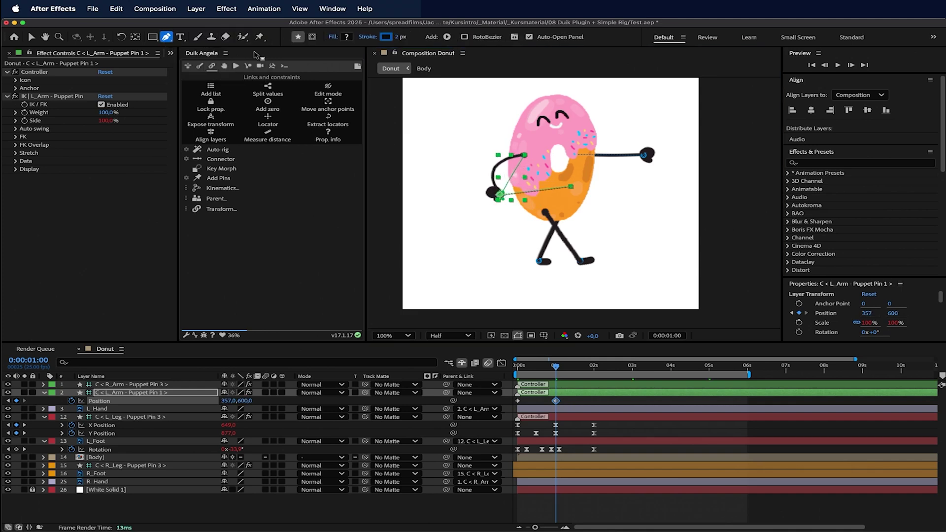
{"action": "left_click", "coordinate": [173, 37]}
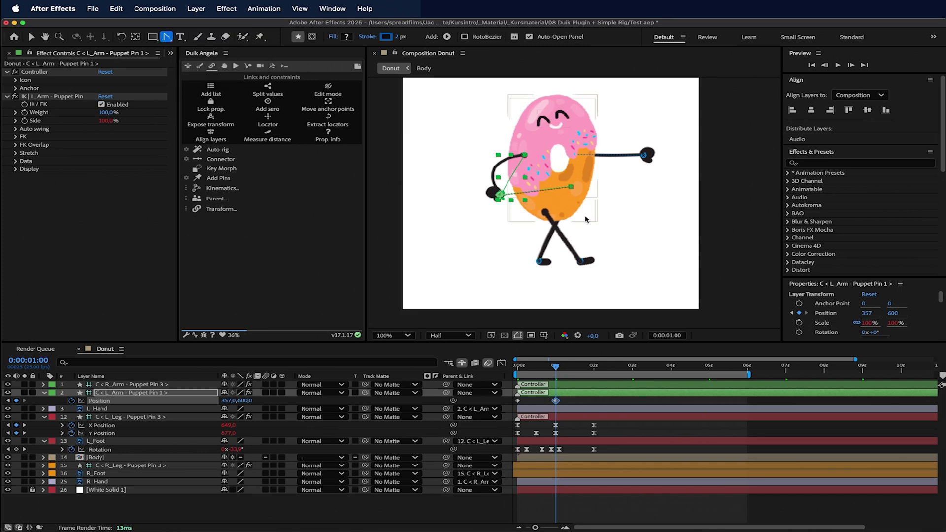
{"action": "mouse_move", "coordinate": [555, 366]}
{"action": "left_mouse_down"}
{"action": "mouse_move", "coordinate": [544, 366]}
{"action": "mouse_move", "coordinate": [556, 368]}
{"action": "left_mouse_up"}
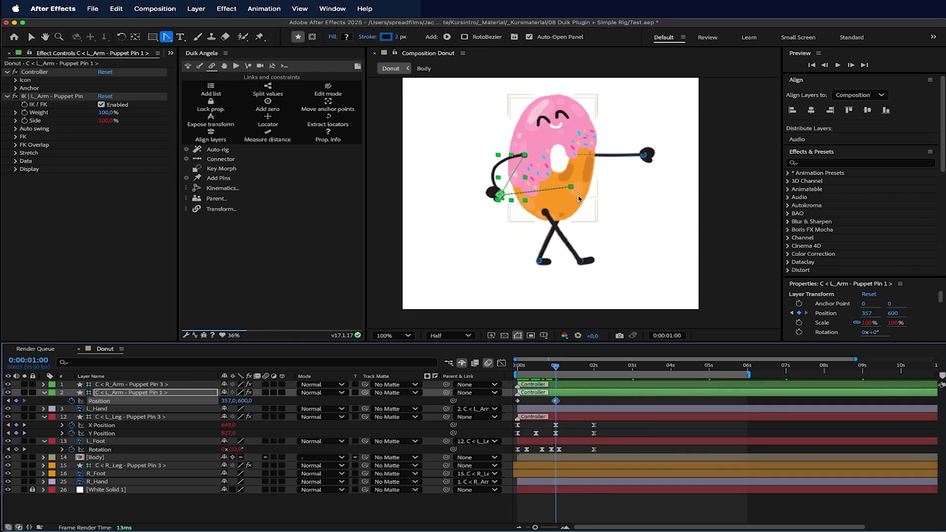
{"action": "left_click_drag", "start_coordinate": [571, 187], "coordinate": [540, 221]}
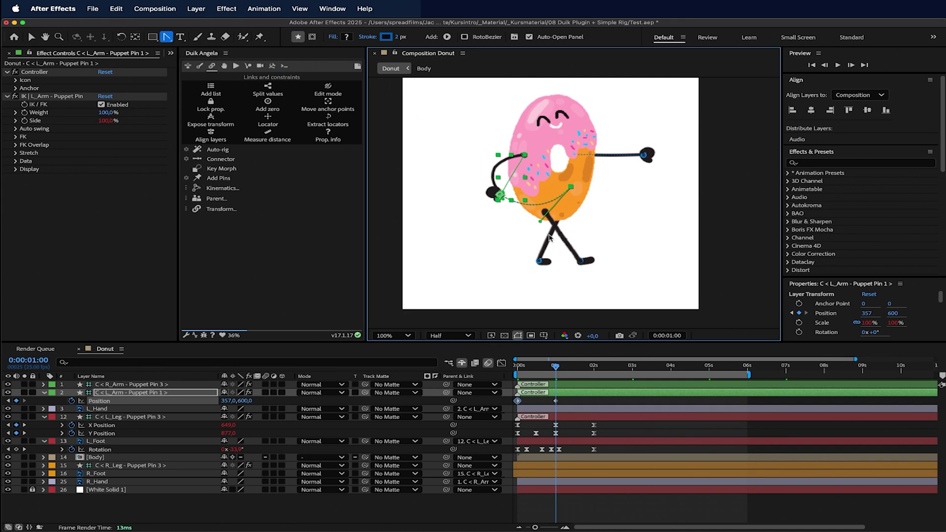
{"action": "left_click_drag", "start_coordinate": [541, 222], "coordinate": [534, 221]}
Copy the L_Arm controller's starting Position keyframe to 2 seconds, bend its path handle into a downward arc, and preview the swing.
{"action": "left_click_drag", "start_coordinate": [555, 370], "coordinate": [593, 367]}
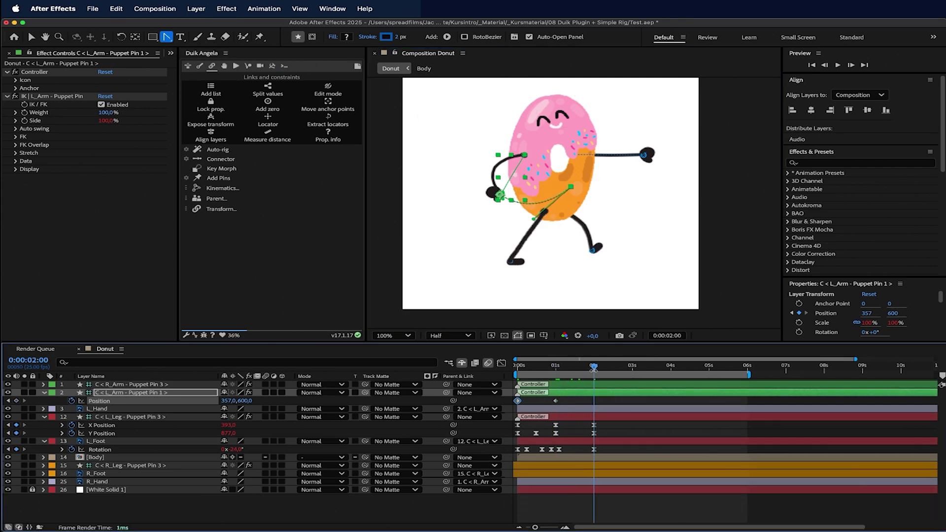
{"action": "key", "text": "super+c"}
{"action": "key", "text": "super+v"}
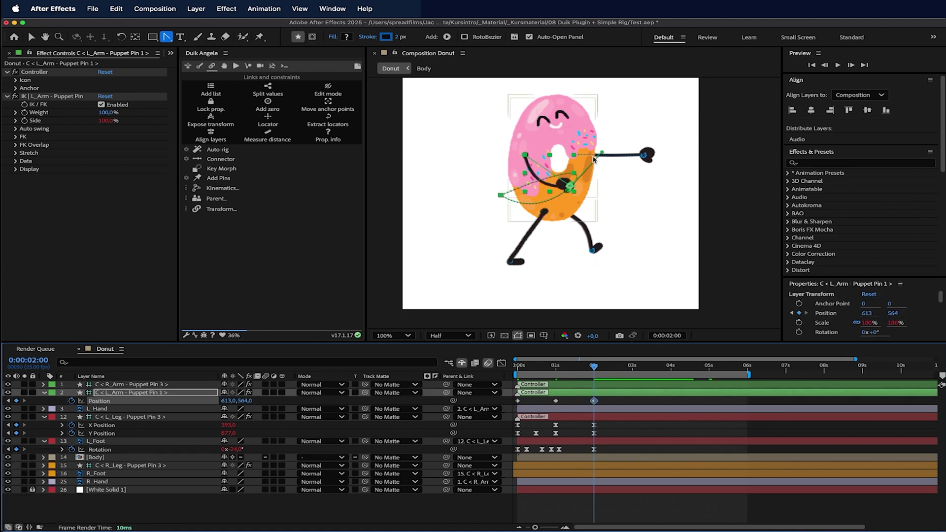
{"action": "left_click_drag", "start_coordinate": [601, 155], "coordinate": [538, 217]}
{"action": "left_click_drag", "start_coordinate": [591, 371], "coordinate": [501, 363]}
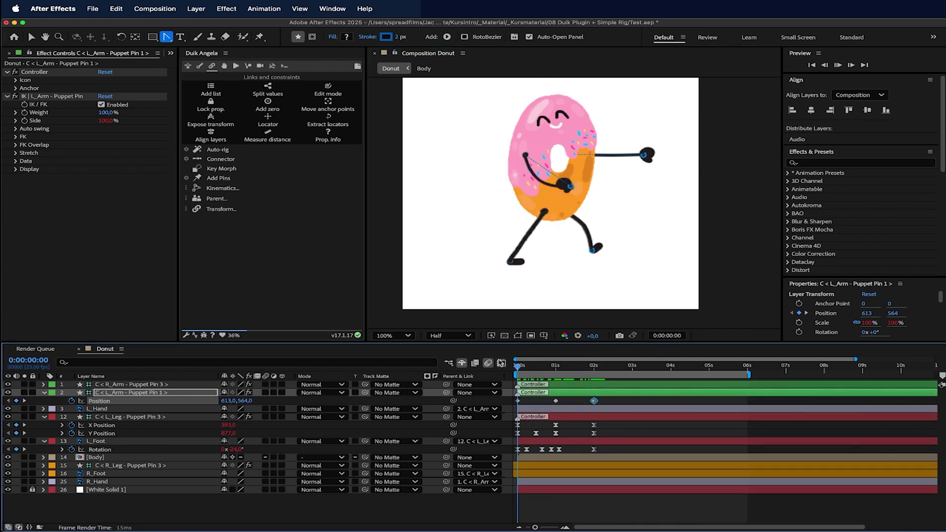
{"action": "key", "text": "space"}
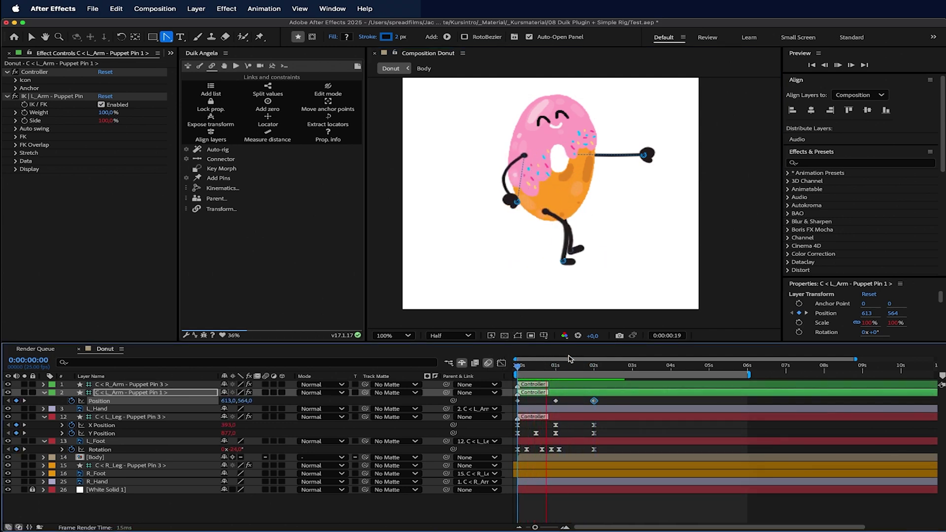
{"action": "left_click", "coordinate": [595, 369]}
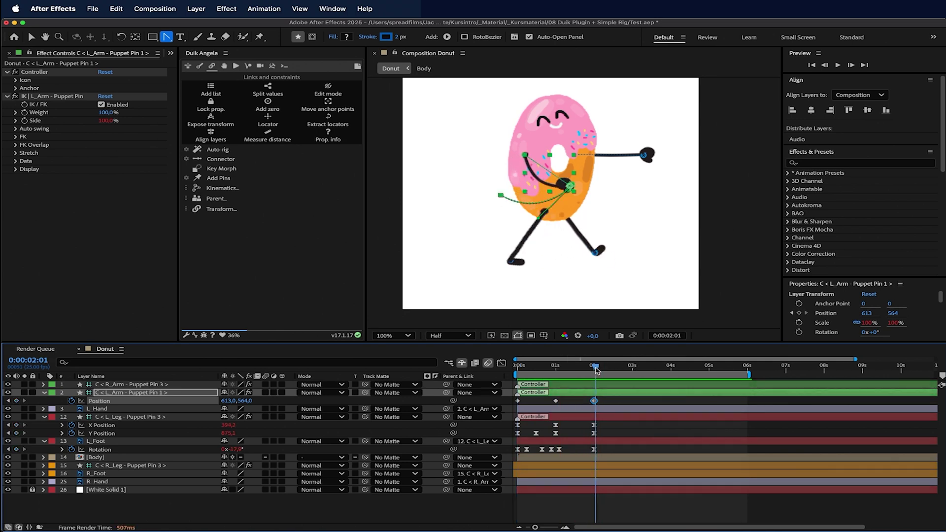
Easy-ease the L_Arm controller's three Position keyframes, lengthen their incoming influence in the speed graph, and preview the swing.
{"action": "left_click_drag", "start_coordinate": [613, 404], "coordinate": [485, 405]}
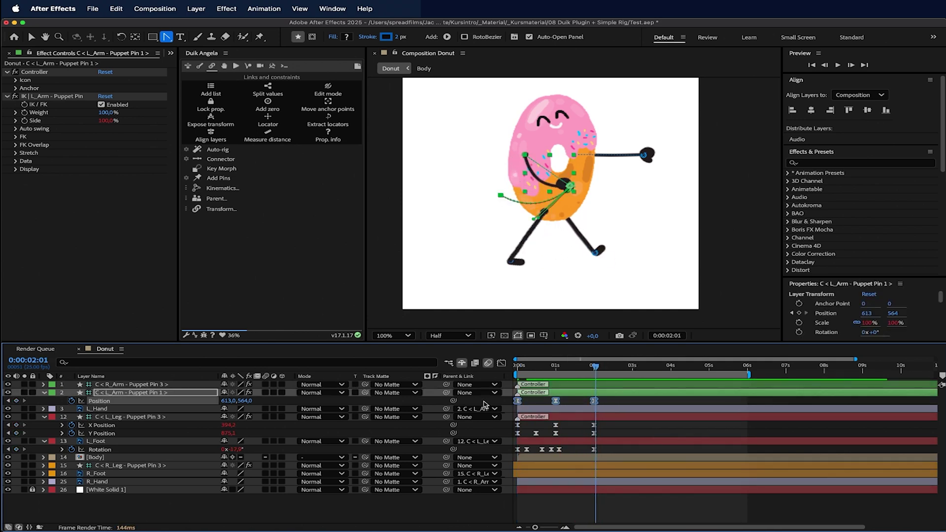
{"action": "left_click", "coordinate": [503, 363]}
{"action": "left_click_drag", "start_coordinate": [627, 507], "coordinate": [513, 449]}
{"action": "left_click_drag", "start_coordinate": [586, 496], "coordinate": [581, 496]}
{"action": "left_click_drag", "start_coordinate": [540, 367], "coordinate": [512, 367]}
{"action": "key", "text": "space"}
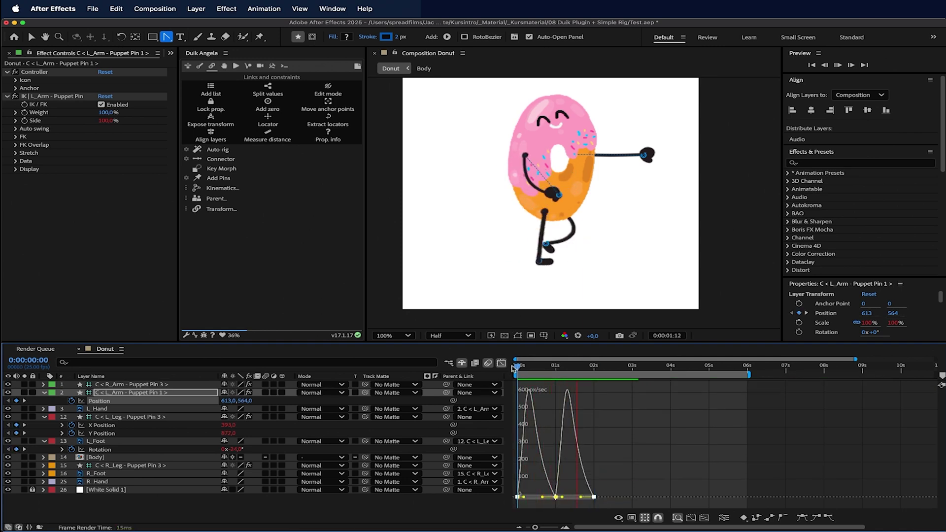
{"action": "left_click", "coordinate": [501, 362]}
Add the expression loopOut() to the L_Arm controller's Position, preview the loop, and activate the Selection tool at 1 second.
{"action": "left_click", "coordinate": [564, 368]}
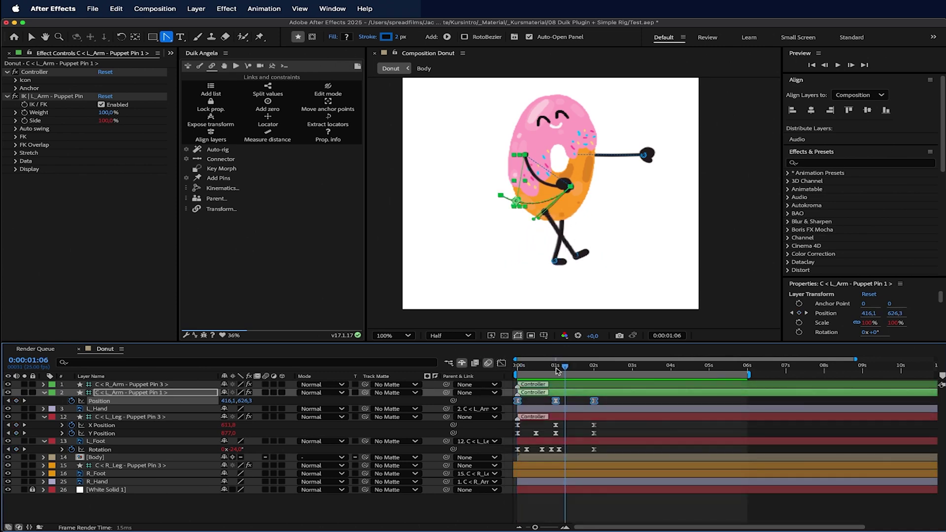
{"action": "left_click", "coordinate": [71, 401], "text": "alt"}
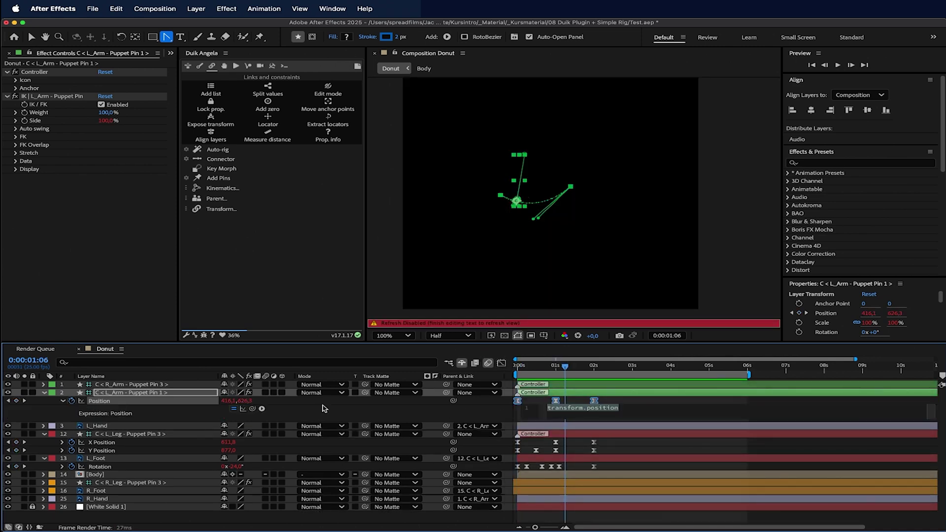
{"action": "type", "text": "lopop"}
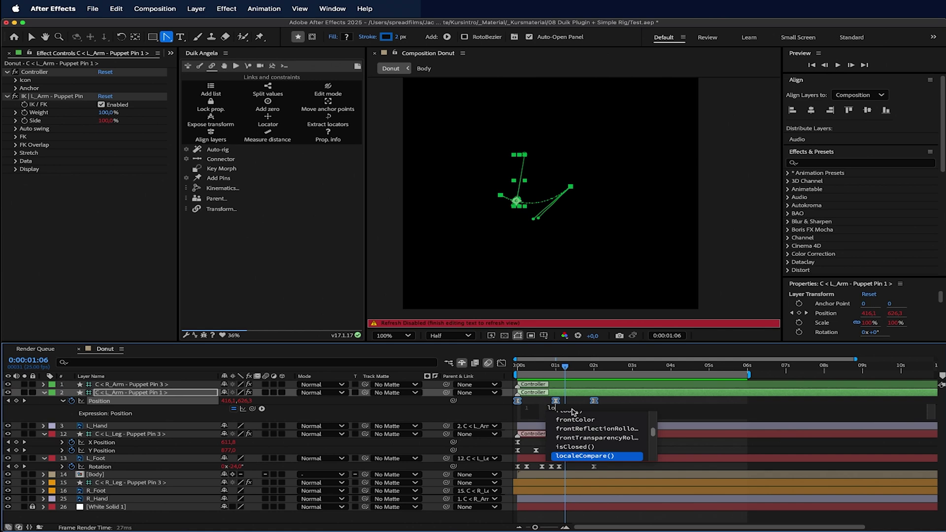
{"action": "key", "text": "BackSpace"}
{"action": "key", "text": "BackSpace"}
{"action": "key", "text": "BackSpace"}
{"action": "type", "text": "op"}
{"action": "key", "text": "Down"}
{"action": "key", "text": "Down"}
{"action": "key", "text": "Return"}
{"action": "left_click_drag", "start_coordinate": [576, 370], "coordinate": [517, 371]}
{"action": "key", "text": "space"}
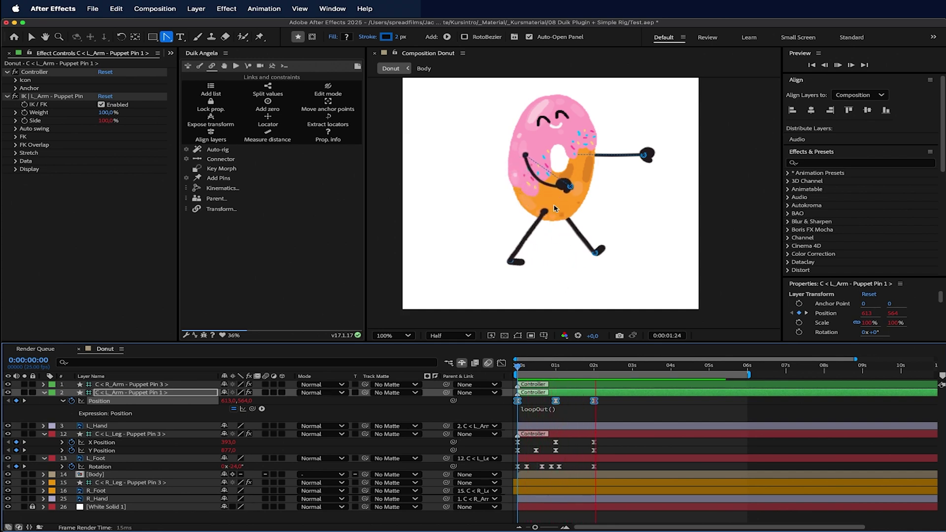
{"action": "left_click", "coordinate": [554, 367]}
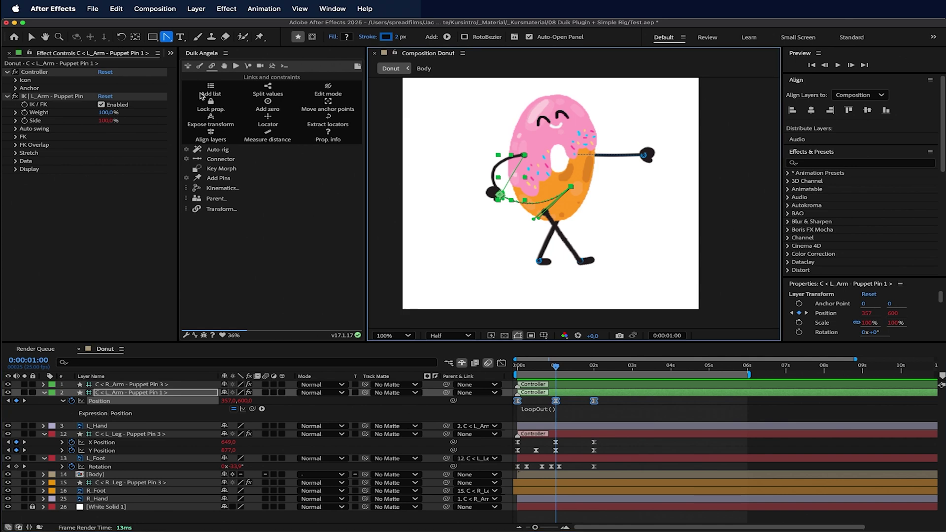
{"action": "left_click", "coordinate": [31, 36]}
{"action": "left_click_drag", "start_coordinate": [498, 192], "coordinate": [499, 201]}
{"action": "mouse_move", "coordinate": [550, 364]}
{"action": "left_mouse_down"}
{"action": "mouse_move", "coordinate": [505, 361]}
{"action": "mouse_move", "coordinate": [563, 364]}
{"action": "mouse_move", "coordinate": [507, 364]}
{"action": "mouse_move", "coordinate": [547, 369]}
{"action": "left_mouse_up"}
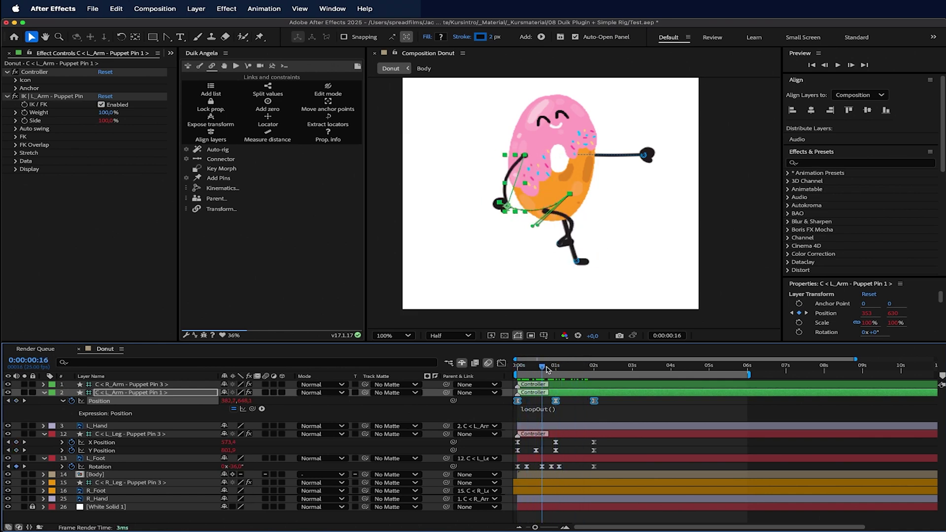
{"action": "key", "text": "super+z"}
{"action": "key", "text": "super+z"}
{"action": "key", "text": "super+z"}
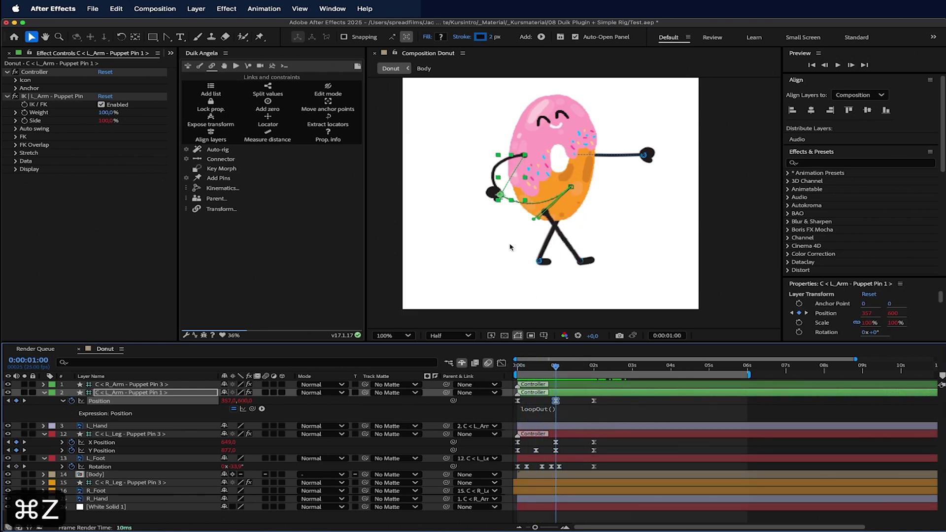
Lower the L_Arm controller's 1-second Position keyframe to about 349, 628 and preview the adjusted swing.
{"action": "left_click_drag", "start_coordinate": [500, 198], "coordinate": [497, 203]}
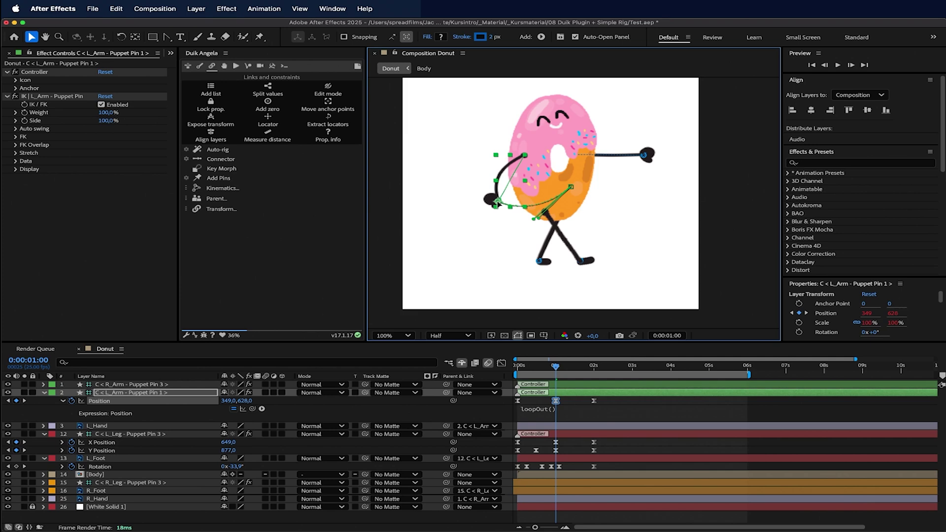
{"action": "left_click_drag", "start_coordinate": [554, 367], "coordinate": [527, 364]}
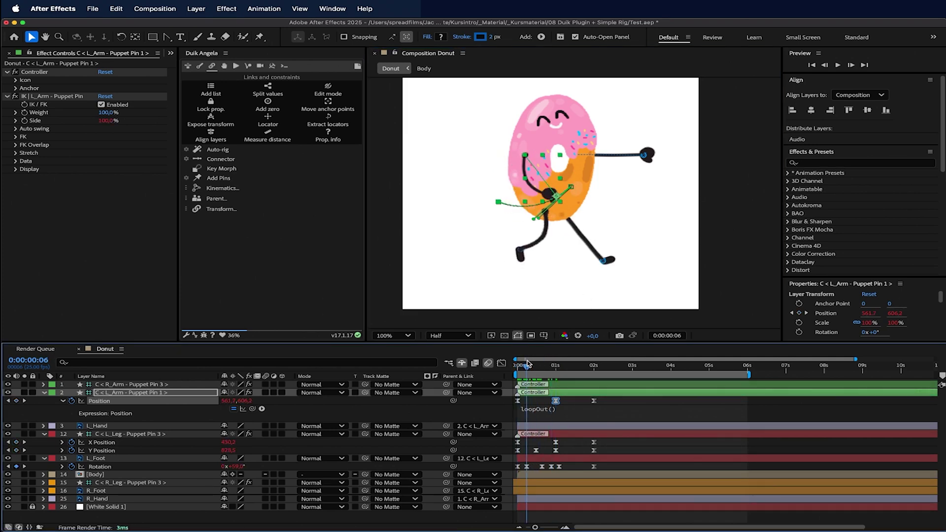
{"action": "key", "text": "space"}
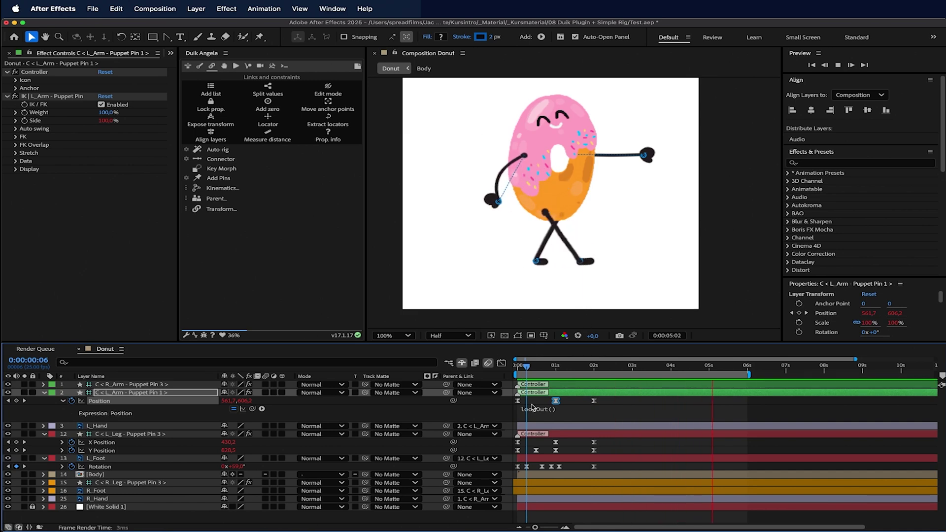
{"action": "key", "text": "space"}
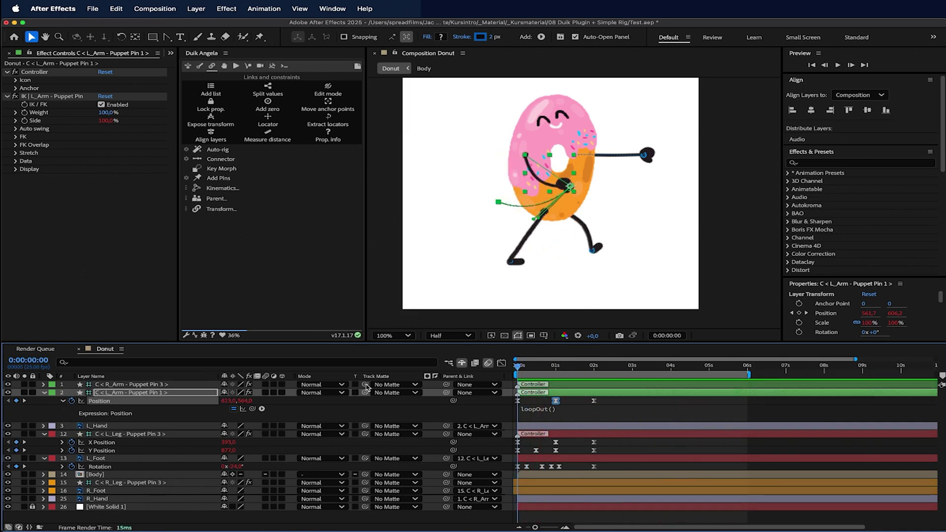
Keyframe L_Hand's Rotation at about -223° at the start, -87° at 1 second and -217° at 2 seconds.
{"action": "left_click", "coordinate": [115, 425]}
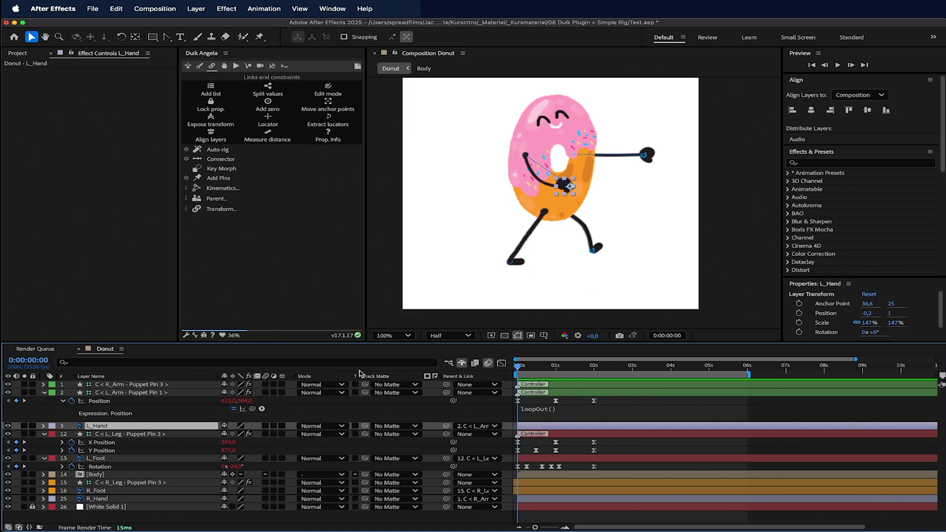
{"action": "key", "text": "r"}
{"action": "left_click_drag", "start_coordinate": [232, 434], "coordinate": [130, 450]}
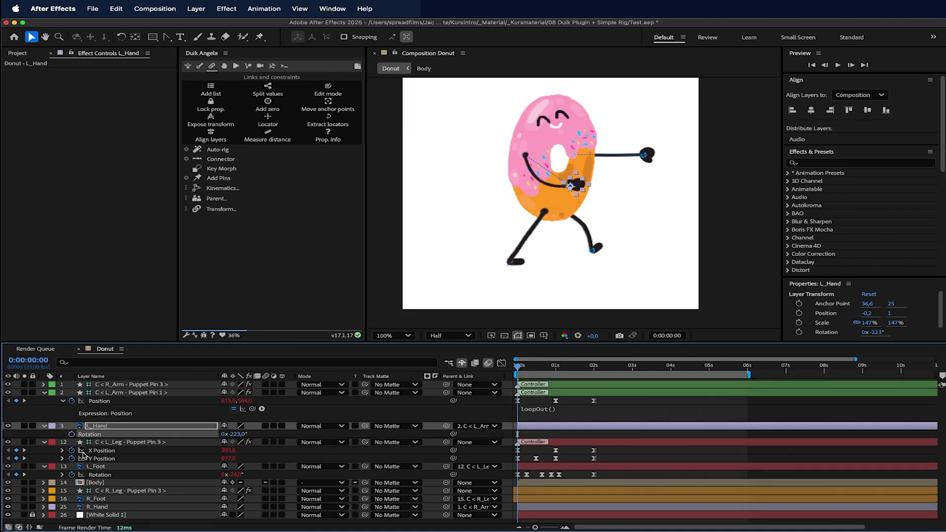
{"action": "left_click", "coordinate": [72, 434]}
{"action": "left_click", "coordinate": [554, 367]}
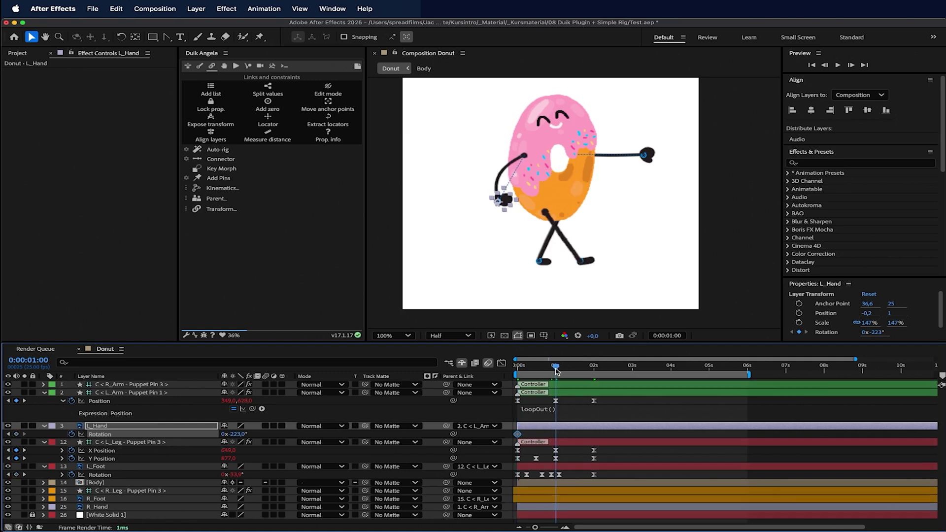
{"action": "left_click_drag", "start_coordinate": [235, 434], "coordinate": [313, 432]}
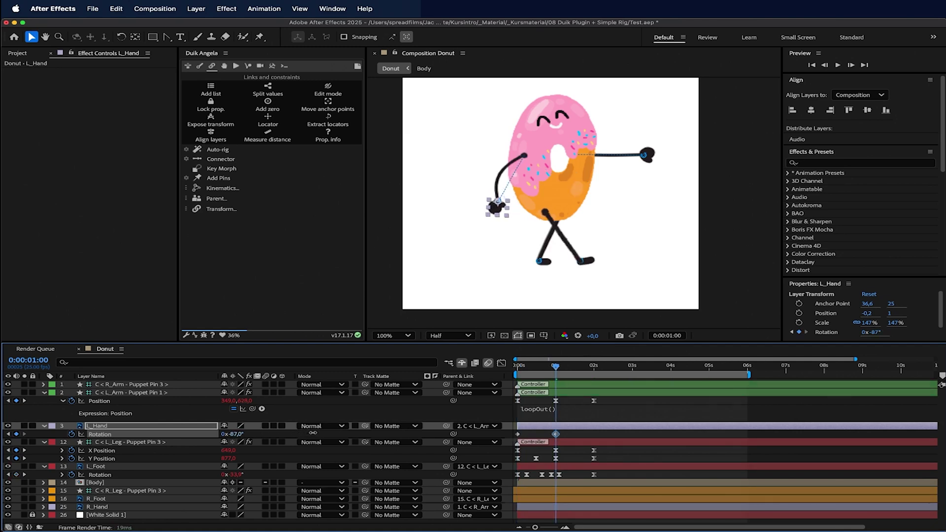
{"action": "left_click", "coordinate": [590, 367]}
{"action": "left_click_drag", "start_coordinate": [237, 435], "coordinate": [176, 448]}
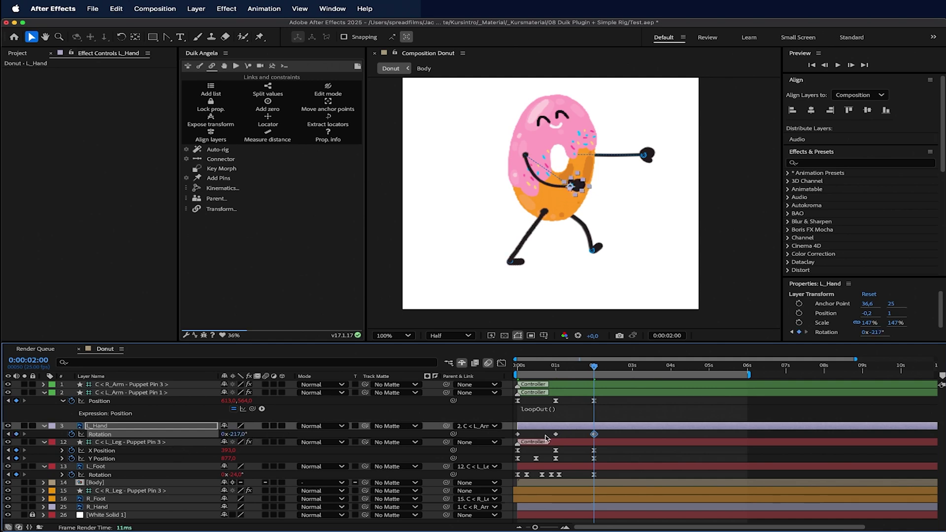
Easy-ease L_Hand's Rotation keyframes, paste the loopOut() expression onto the property, and preview the hand motion.
{"action": "key", "text": "super+c"}
{"action": "left_click", "coordinate": [613, 435]}
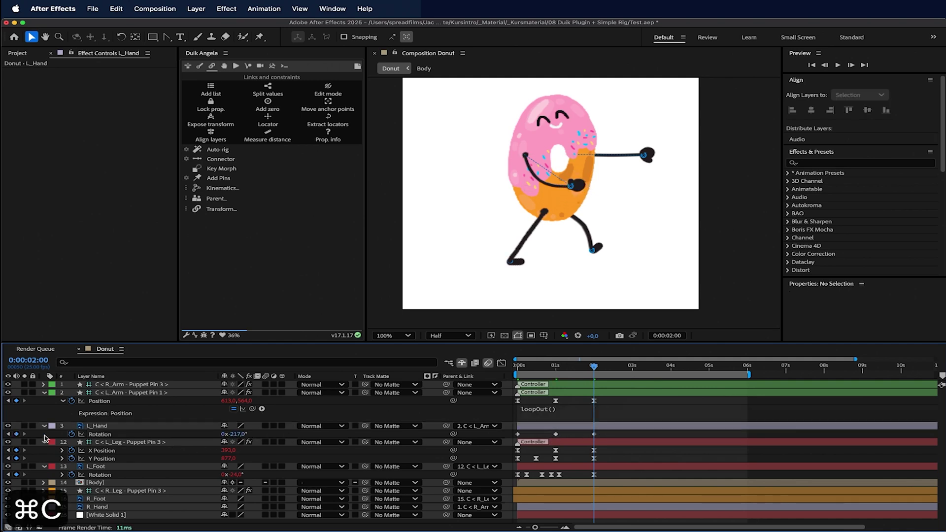
{"action": "left_click", "coordinate": [81, 436]}
{"action": "key", "text": "super+v"}
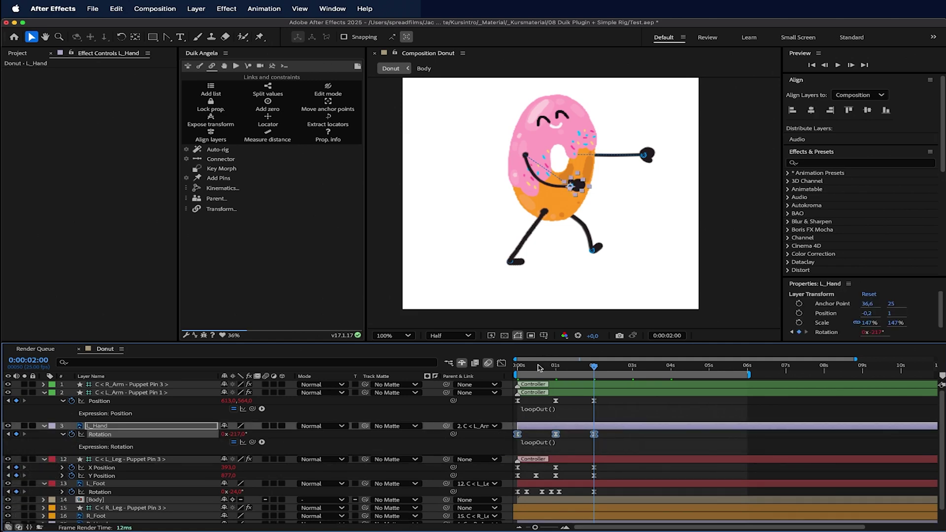
{"action": "key", "text": "Home"}
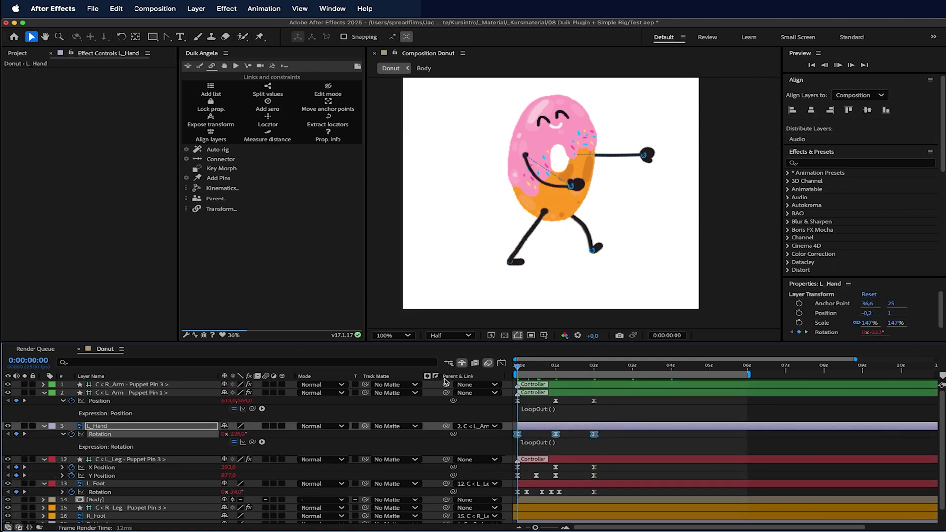
{"action": "key", "text": "space"}
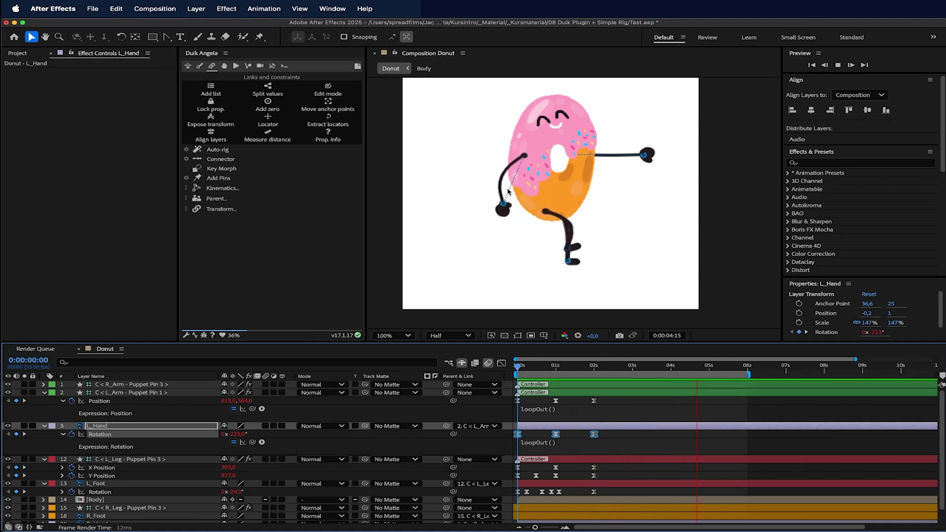
{"action": "key", "text": "space"}
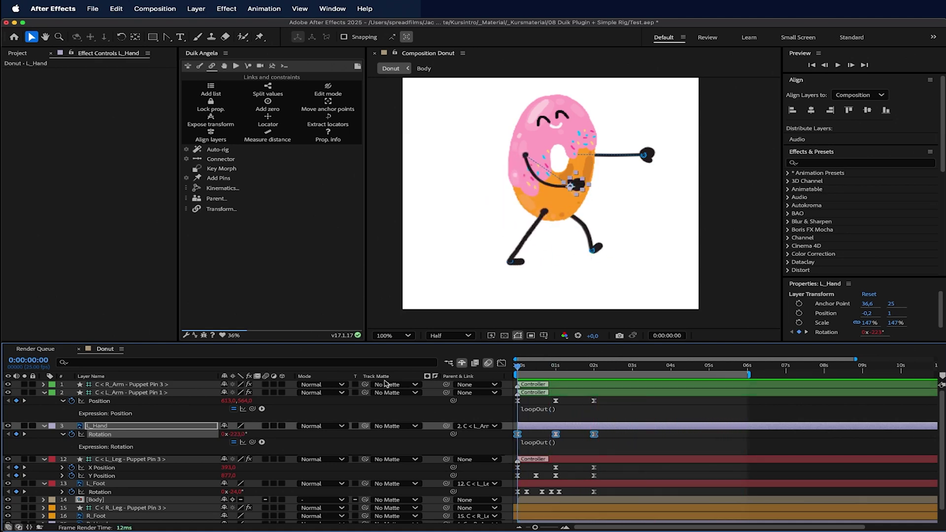
Hide the expressions of the L_Arm controller and L_Hand, revealing only their keyframed properties.
{"action": "left_click", "coordinate": [148, 392], "text": "shift"}
{"action": "left_click", "coordinate": [43, 392]}
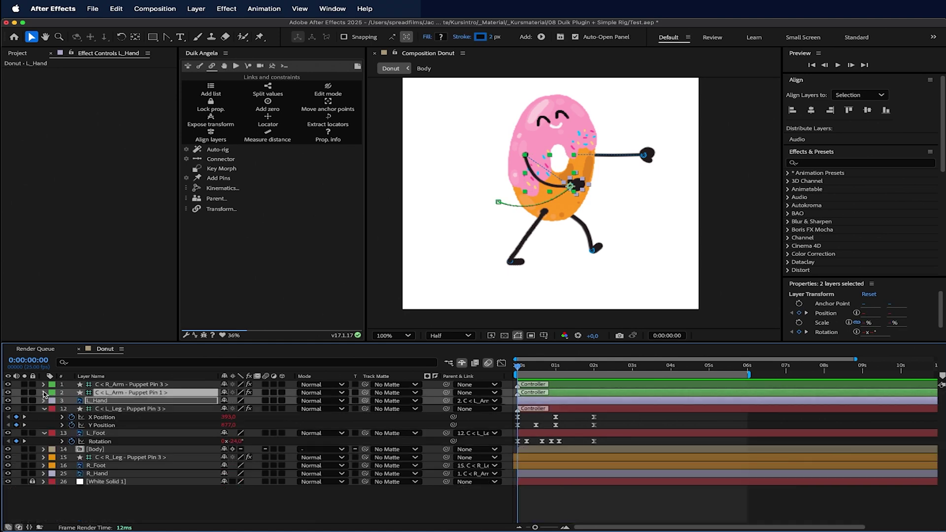
{"action": "key", "text": "u"}
Keyframe the R_Arm controller's Position at about 498, 568 at the start, checking the arm behind the Body layer.
{"action": "left_click", "coordinate": [111, 385]}
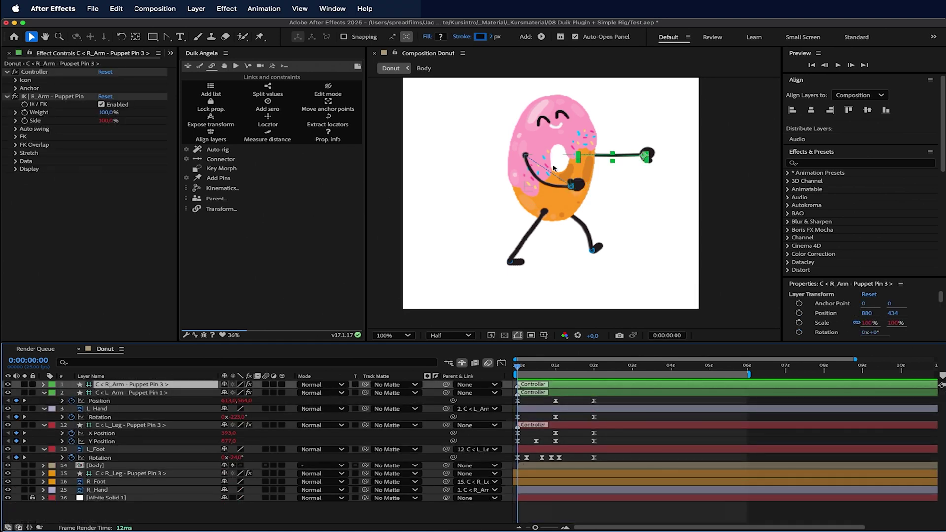
{"action": "key", "text": "p"}
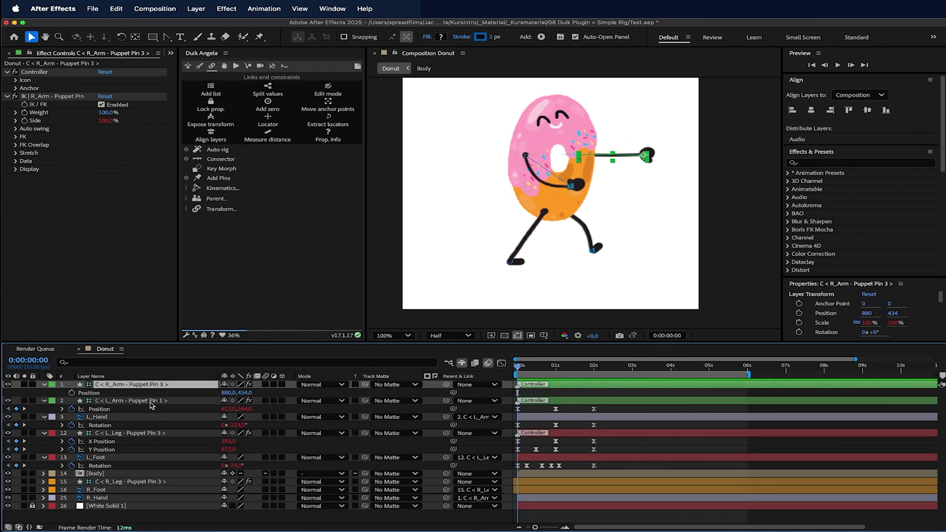
{"action": "left_click", "coordinate": [71, 392]}
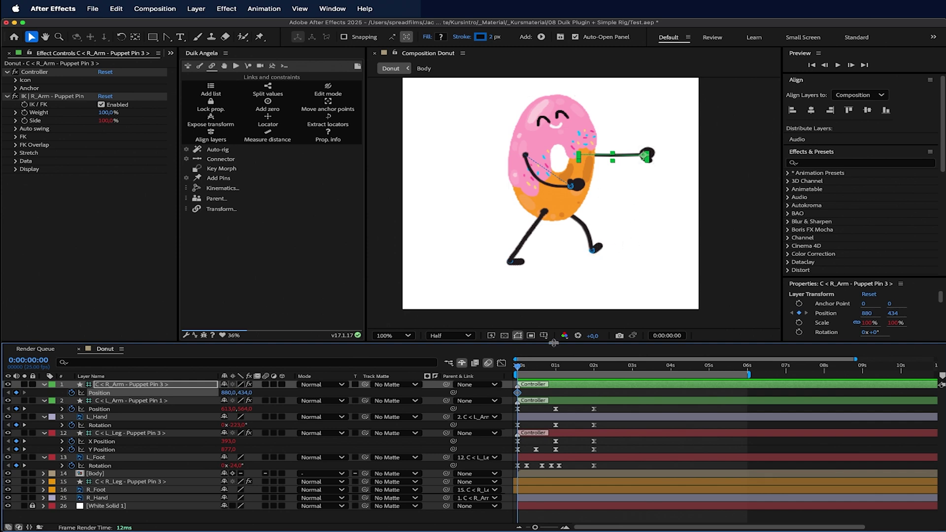
{"action": "left_click_drag", "start_coordinate": [645, 157], "coordinate": [540, 192]}
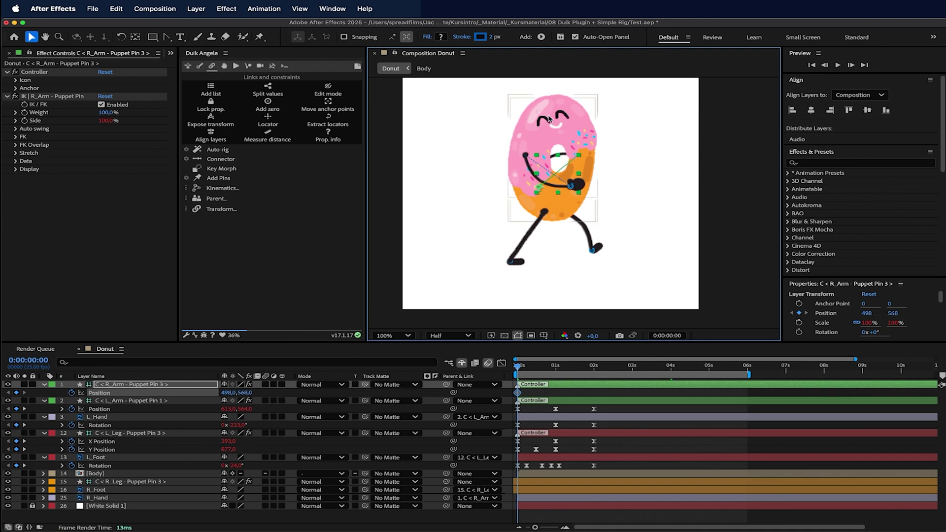
{"action": "left_click", "coordinate": [100, 475]}
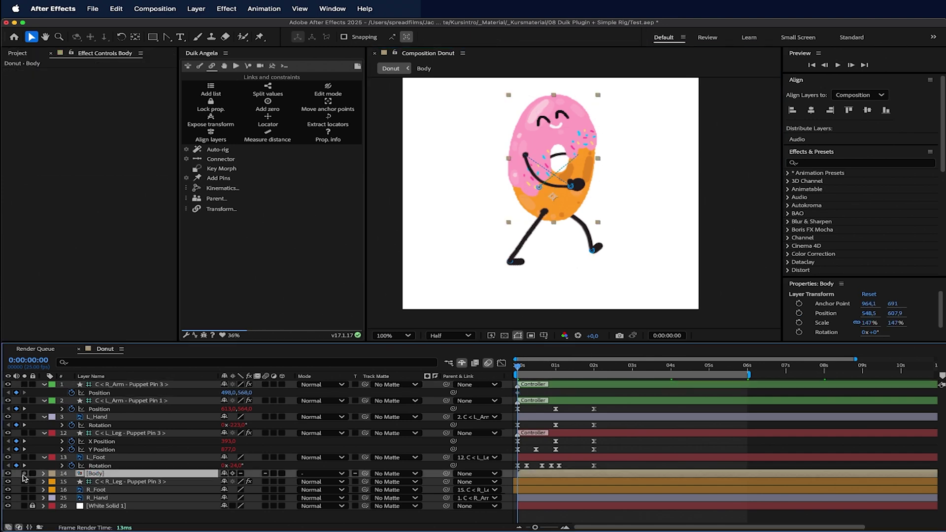
{"action": "left_click", "coordinate": [8, 474]}
{"action": "left_click", "coordinate": [8, 474]}
Keyframe the R_Arm controller's Position at about 740, 578 at 1 second.
{"action": "left_click_drag", "start_coordinate": [532, 365], "coordinate": [555, 365]}
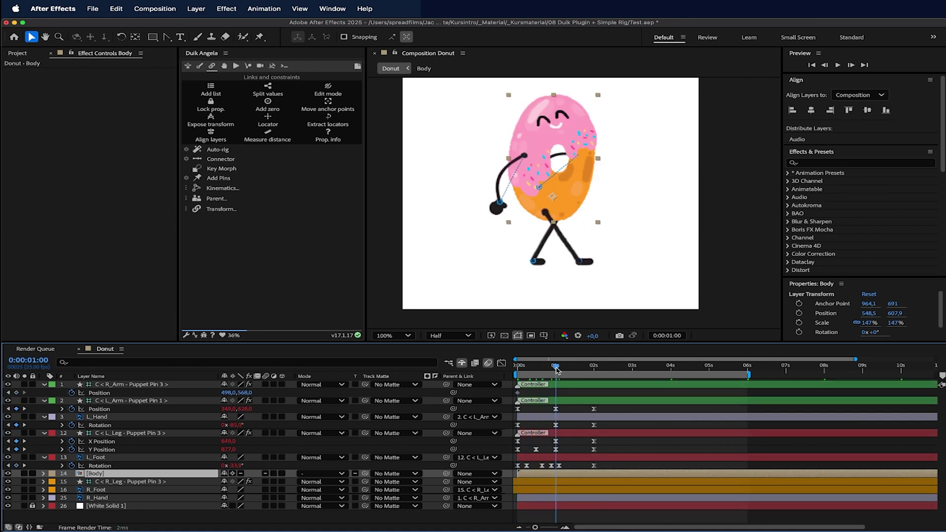
{"action": "left_click_drag", "start_coordinate": [231, 393], "coordinate": [380, 386]}
{"action": "left_click_drag", "start_coordinate": [633, 190], "coordinate": [604, 184]}
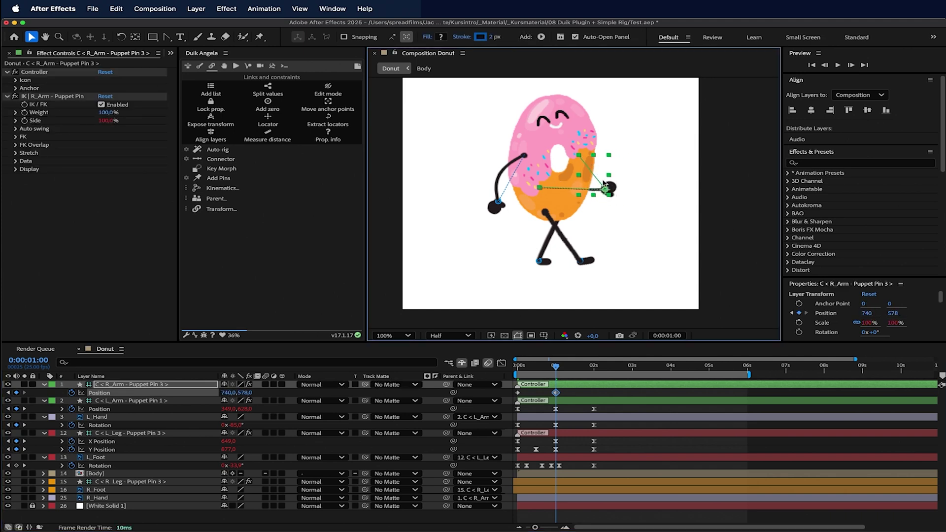
Curve the right-arm controller's motion path downward with the Pen tool and copy its first Position keyframe to 0:00:02:00, matching the curve there.
{"action": "left_click", "coordinate": [167, 37]}
{"action": "left_click_drag", "start_coordinate": [540, 188], "coordinate": [570, 218]}
{"action": "left_click_drag", "start_coordinate": [555, 366], "coordinate": [593, 370]}
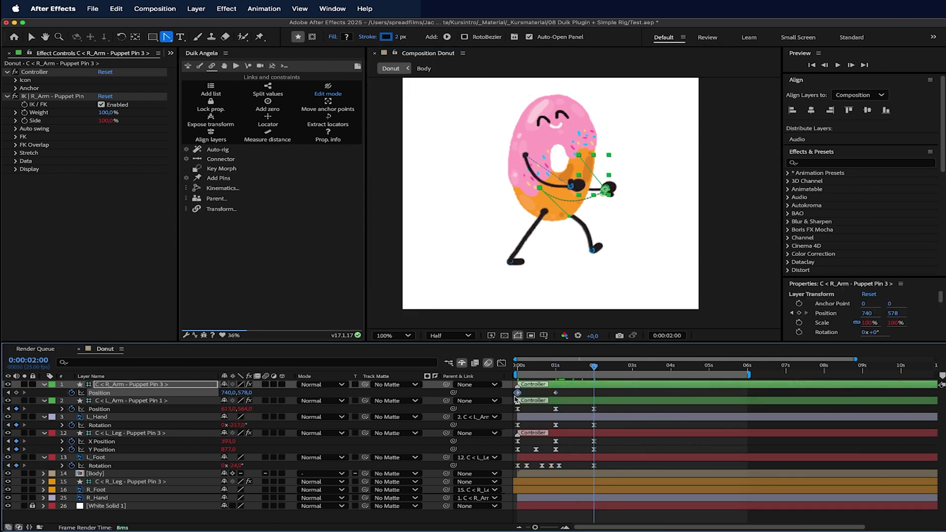
{"action": "key", "text": "super+c"}
{"action": "key", "text": "super+v"}
{"action": "left_click_drag", "start_coordinate": [552, 191], "coordinate": [569, 215]}
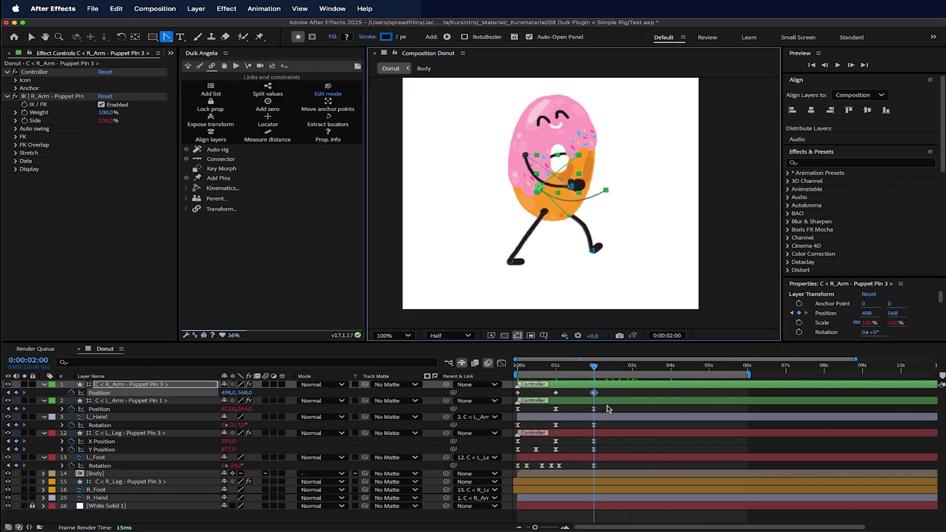
Easy-ease the right-arm controller's three Position keyframes, shape their speed curve to peak early in each swing, and preview the motion.
{"action": "left_click_drag", "start_coordinate": [609, 396], "coordinate": [505, 400]}
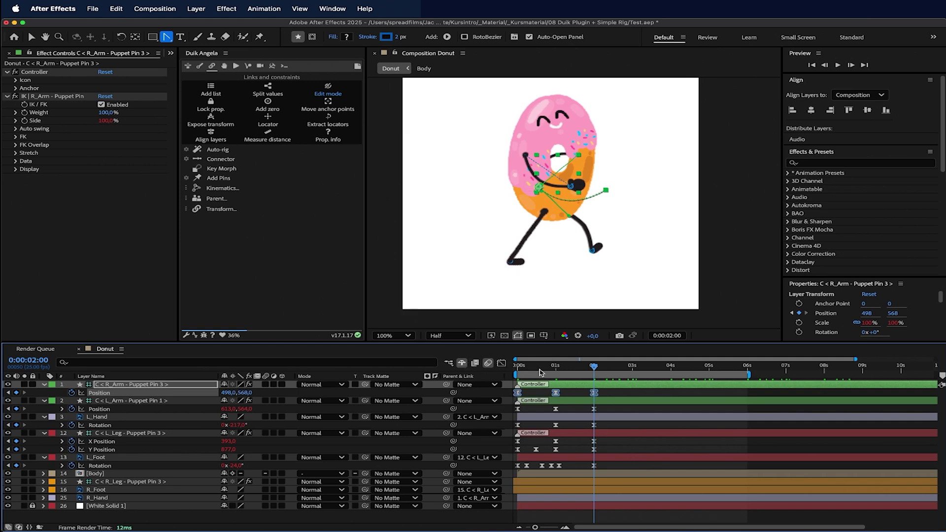
{"action": "left_click", "coordinate": [500, 364]}
{"action": "left_click_drag", "start_coordinate": [587, 498], "coordinate": [579, 498]}
{"action": "key", "text": "Home"}
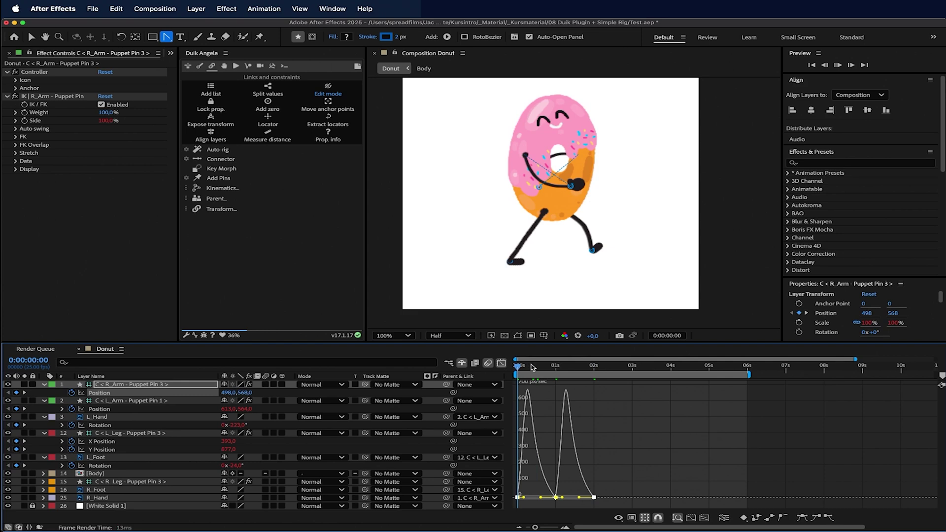
{"action": "key", "text": "space"}
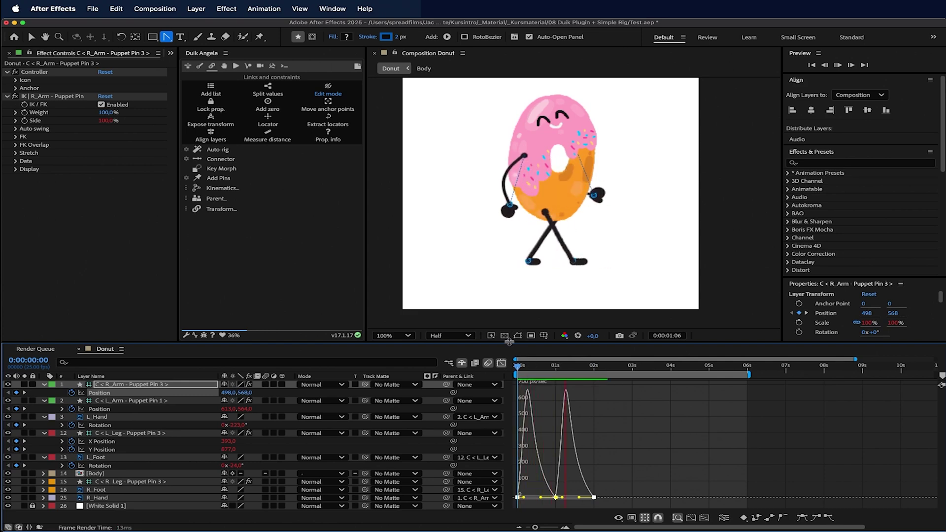
{"action": "left_click", "coordinate": [501, 363]}
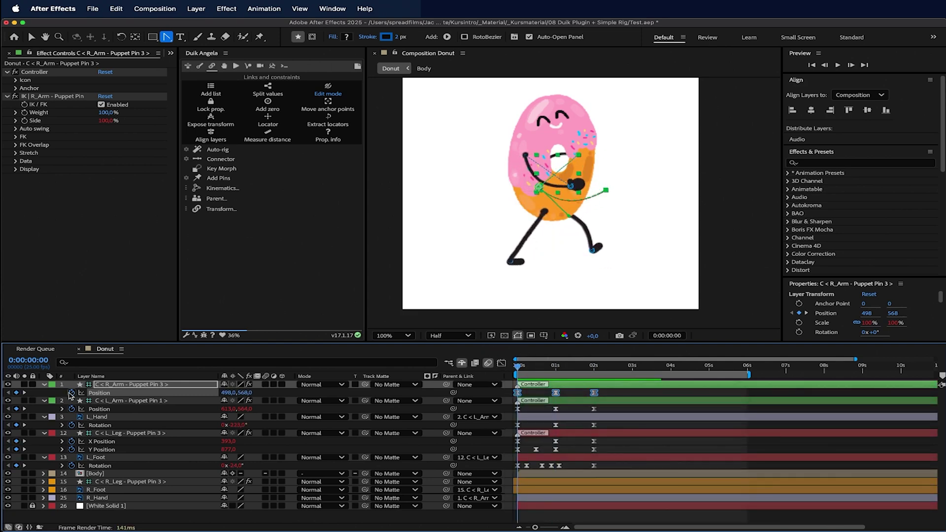
Loop the right-arm controller's Position with the expression loopOut().
{"action": "left_click", "coordinate": [71, 393], "text": "alt"}
{"action": "type", "text": "loop"}
{"action": "key", "text": "Down"}
{"action": "key", "text": "Down"}
{"action": "key", "text": "Return"}
{"action": "left_click", "coordinate": [549, 412]}
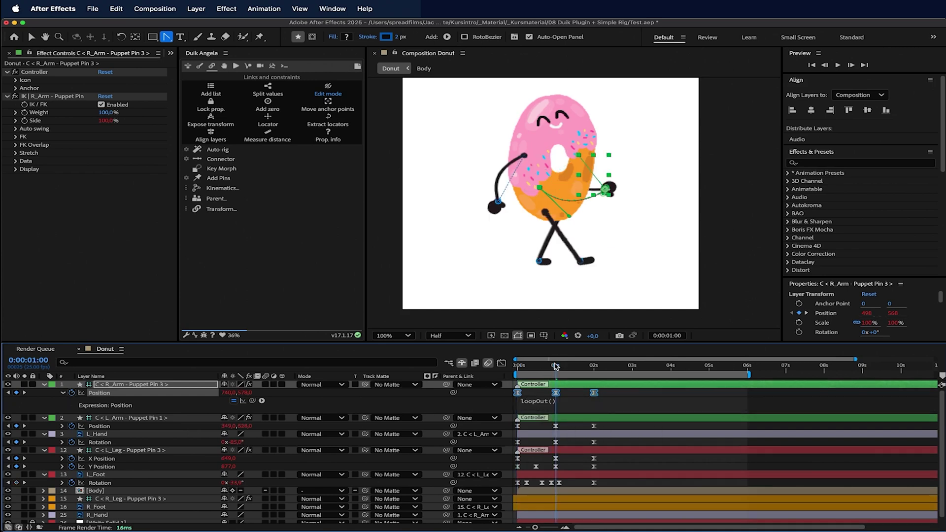
Try shifting the right-arm controller's start and end Position X to 524, and undo the change.
{"action": "left_click", "coordinate": [517, 393]}
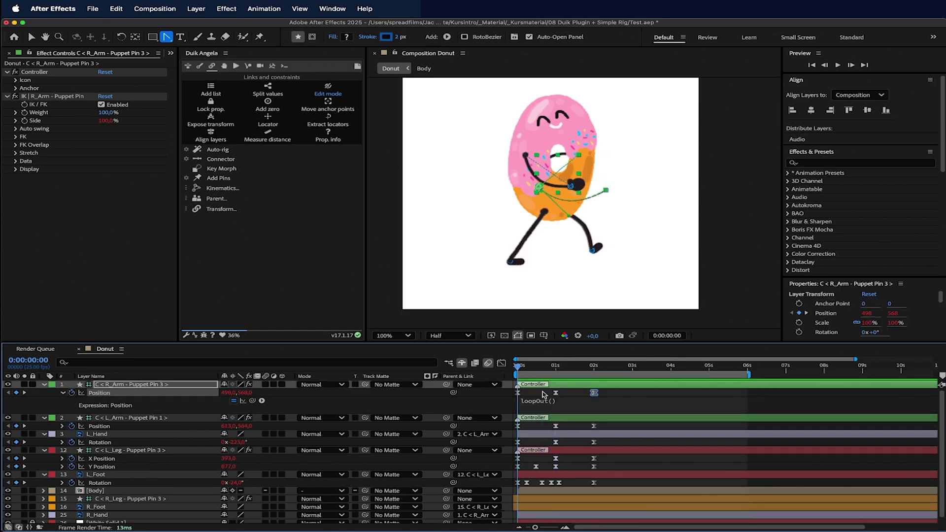
{"action": "left_click_drag", "start_coordinate": [228, 393], "coordinate": [241, 393]}
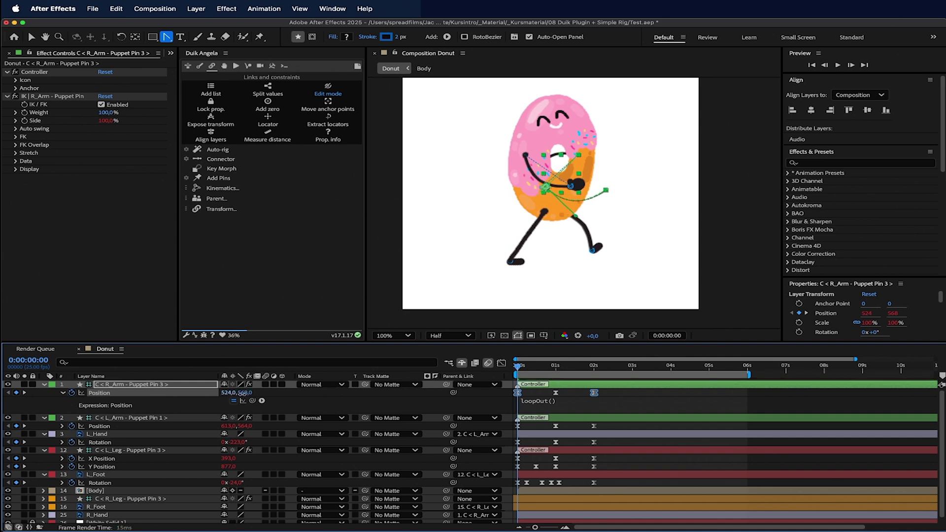
{"action": "key", "text": "super+z"}
{"action": "key", "text": "space"}
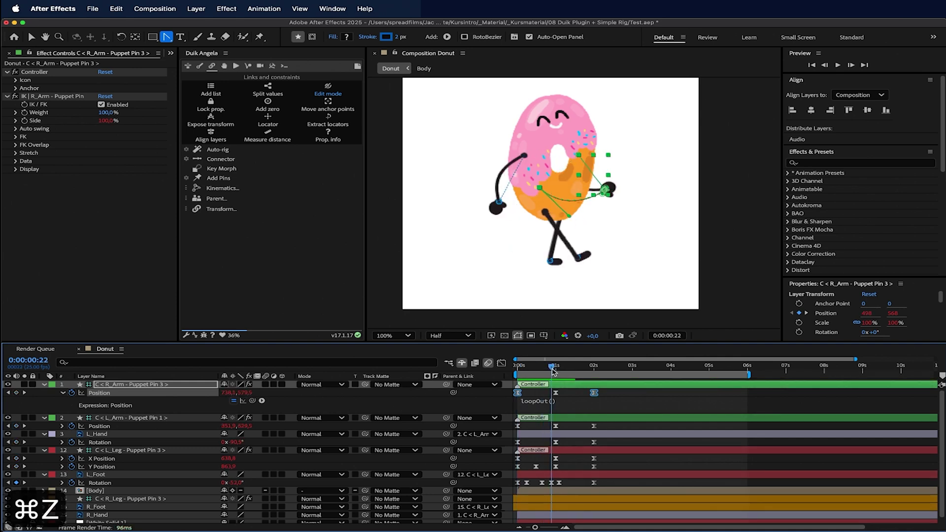
At 0:00:01:00, move the right-arm controller farther outward to Position 790, 556 and preview the walk from the start.
{"action": "left_click", "coordinate": [544, 404]}
{"action": "left_click", "coordinate": [556, 393]}
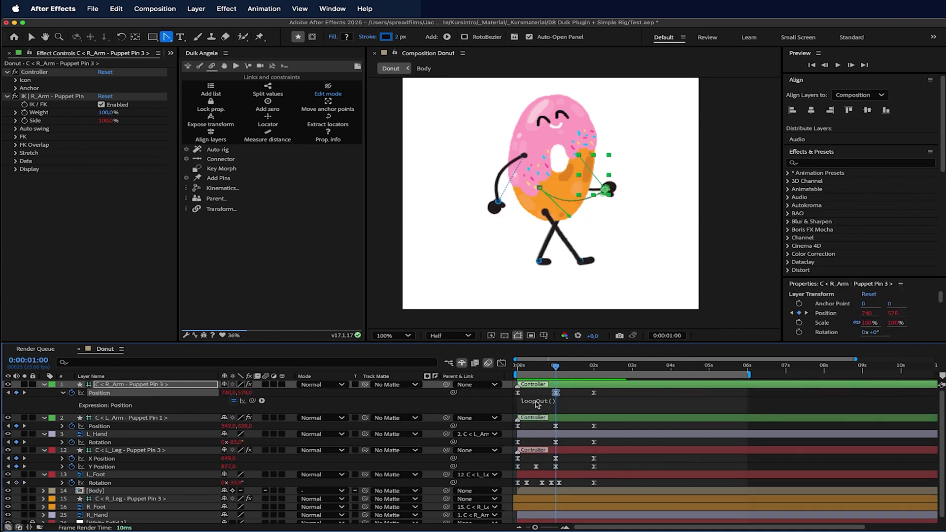
{"action": "key", "text": "v"}
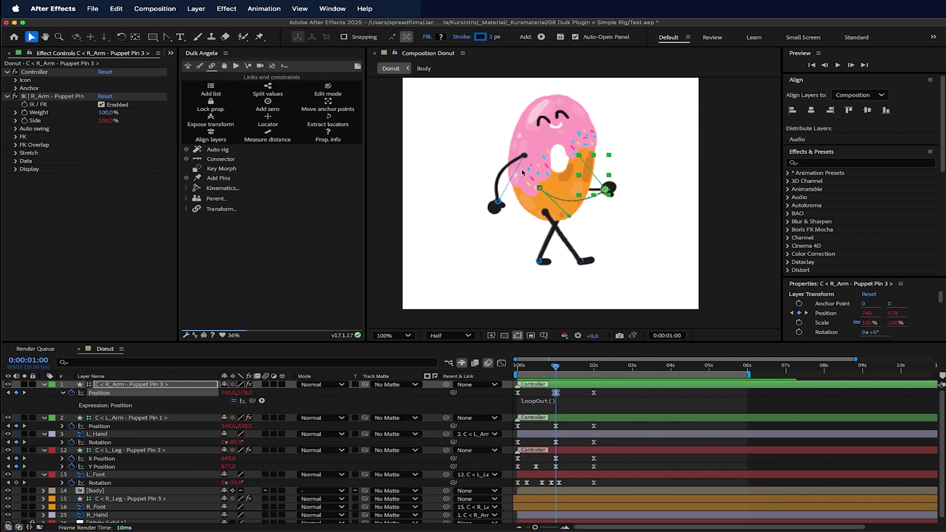
{"action": "left_click_drag", "start_coordinate": [609, 194], "coordinate": [623, 189]}
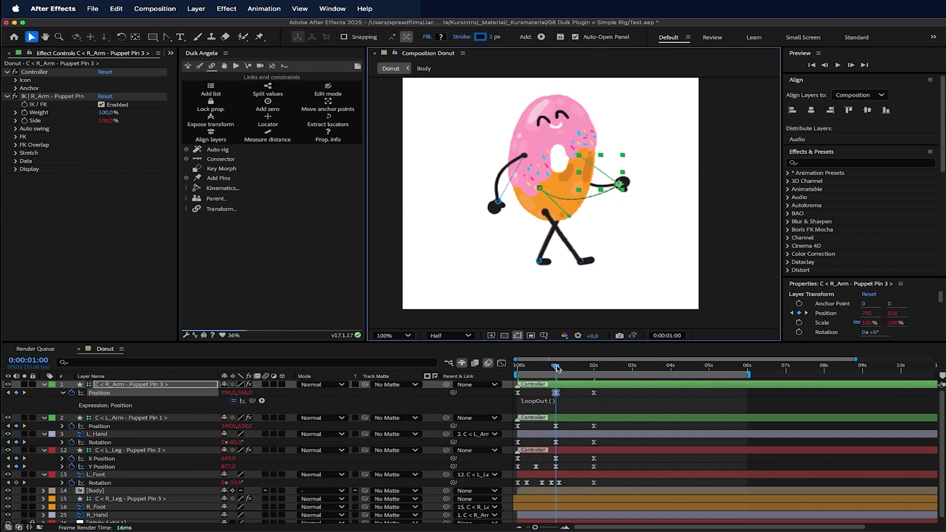
{"action": "key", "text": "Home"}
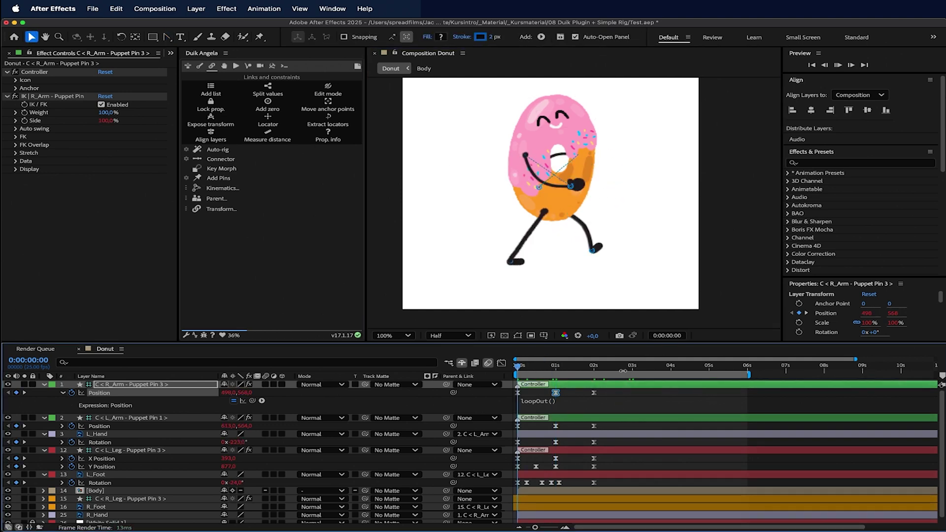
{"action": "key", "text": "space"}
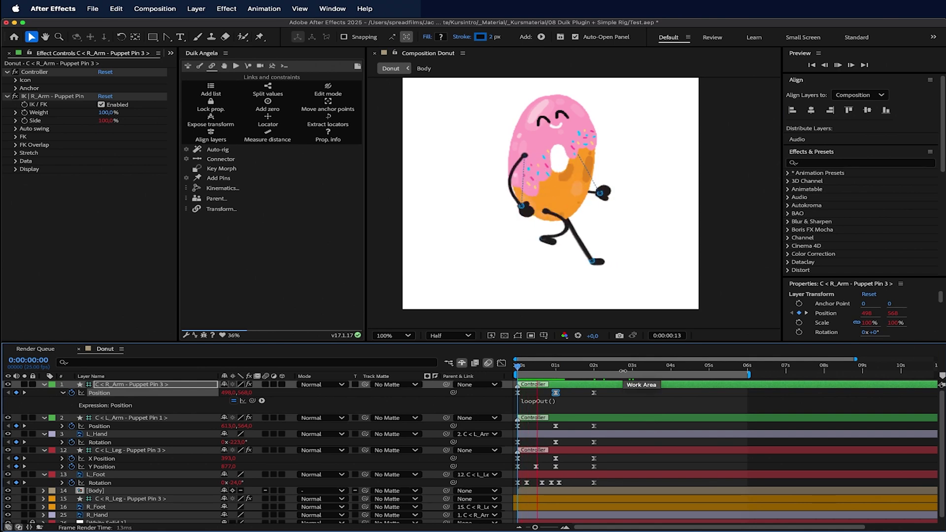
{"action": "key", "text": "space"}
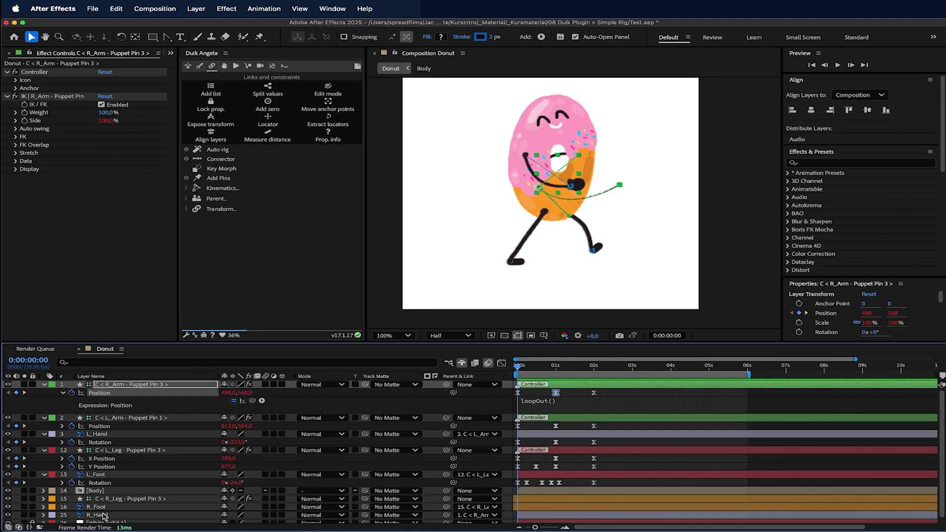
Keyframe R_Hand's Rotation at 144° on the first frame, temporarily soloing the hand and the white background to judge the angle.
{"action": "left_click", "coordinate": [101, 514]}
{"action": "key", "text": "r"}
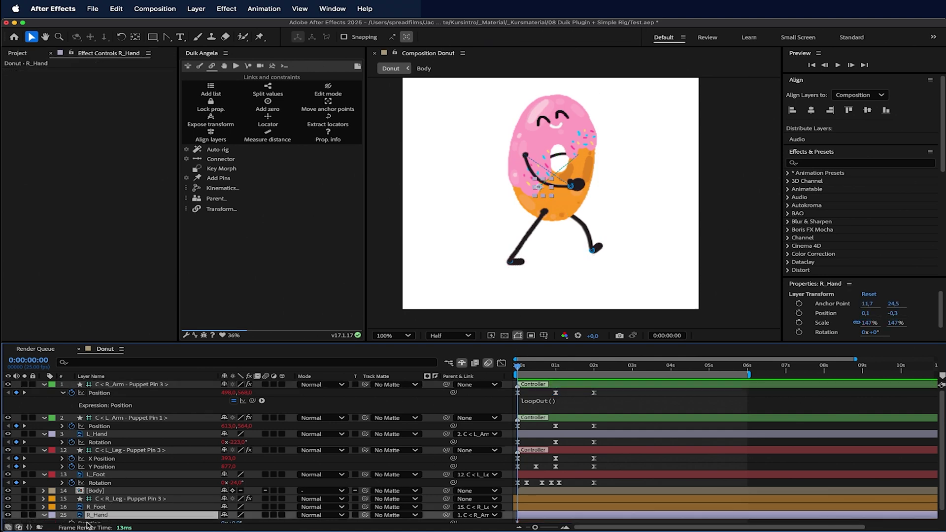
{"action": "scroll", "coordinate": [75, 521], "scroll_direction": "down", "scroll_amount": 1}
{"action": "left_click", "coordinate": [72, 511]}
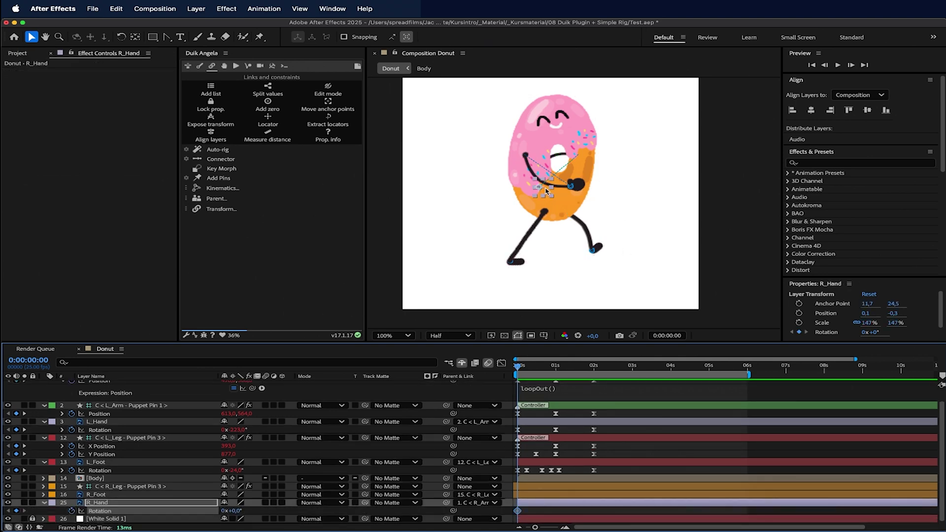
{"action": "left_click", "coordinate": [24, 502]}
{"action": "left_click", "coordinate": [25, 518]}
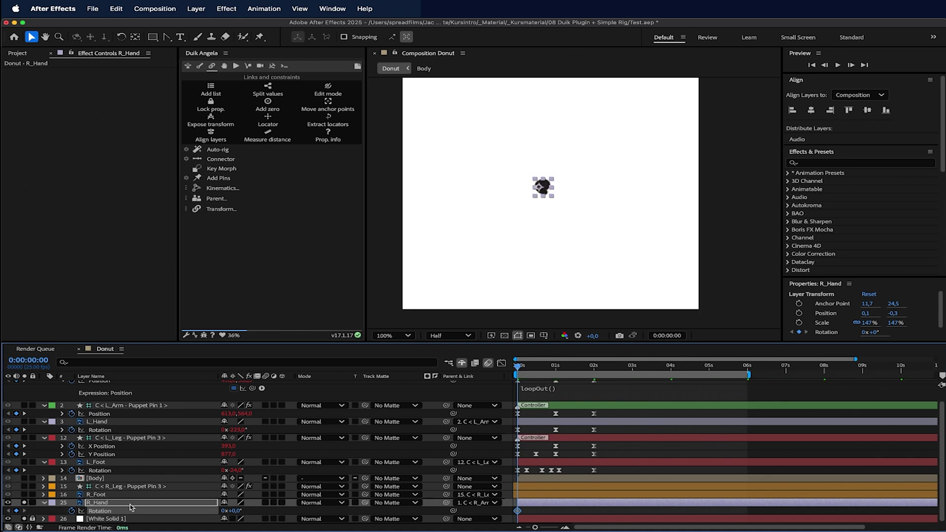
{"action": "left_click_drag", "start_coordinate": [241, 511], "coordinate": [313, 511]}
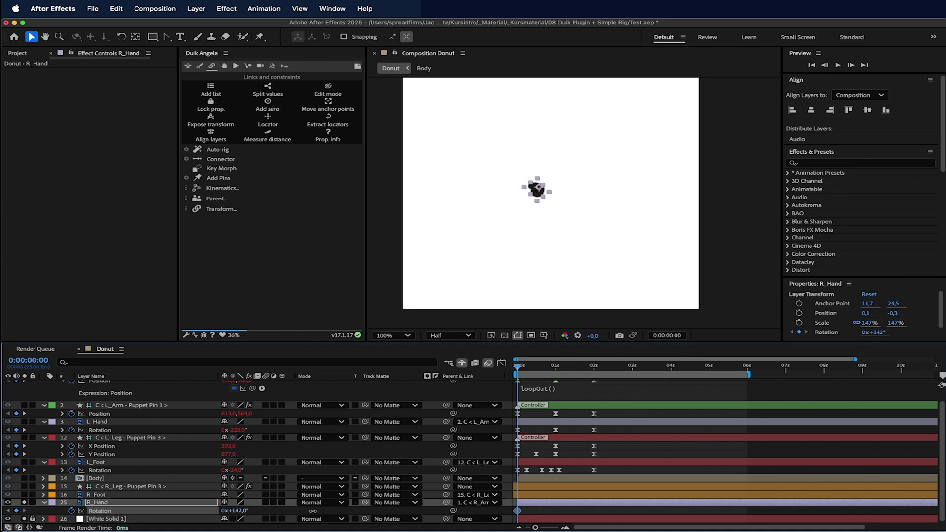
{"action": "left_click", "coordinate": [24, 502]}
{"action": "left_click", "coordinate": [25, 518]}
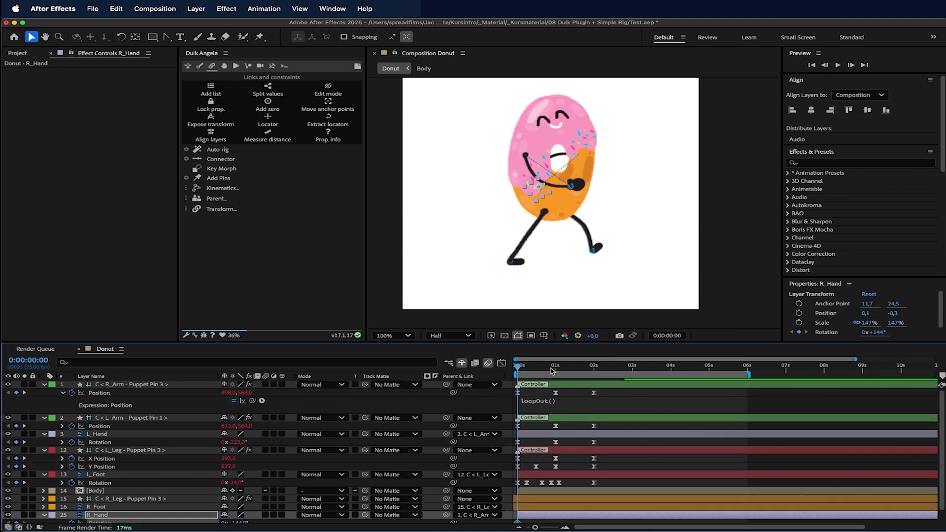
Set R_Hand's Rotation to 2° at 0:00:01:00.
{"action": "scroll", "coordinate": [541, 443], "scroll_direction": "up", "scroll_amount": 1}
{"action": "left_click", "coordinate": [556, 366]}
{"action": "scroll", "coordinate": [535, 447], "scroll_direction": "down", "scroll_amount": 1}
{"action": "left_click_drag", "start_coordinate": [234, 510], "coordinate": [150, 530]}
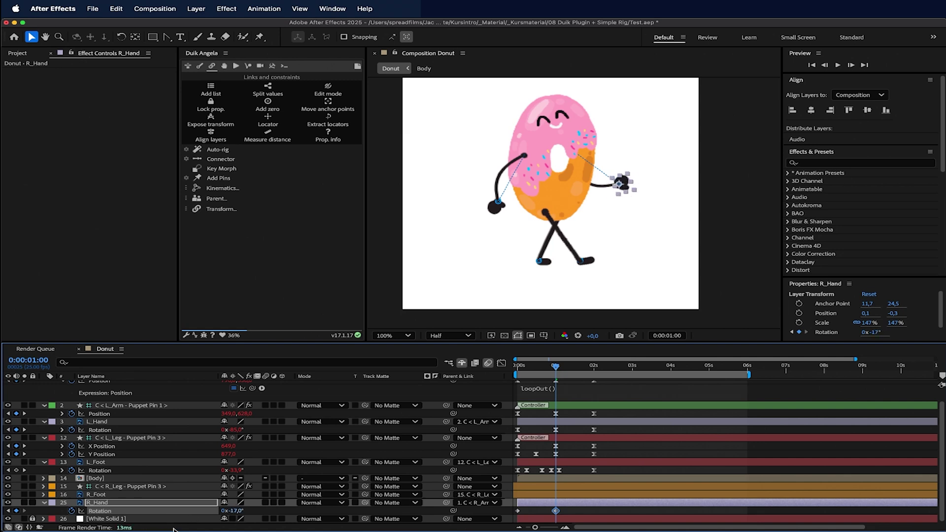
Copy R_Hand's first Rotation keyframe to 0:00:02:00 and apply Easy Ease to all three Rotation keyframes.
{"action": "left_click", "coordinate": [593, 365]}
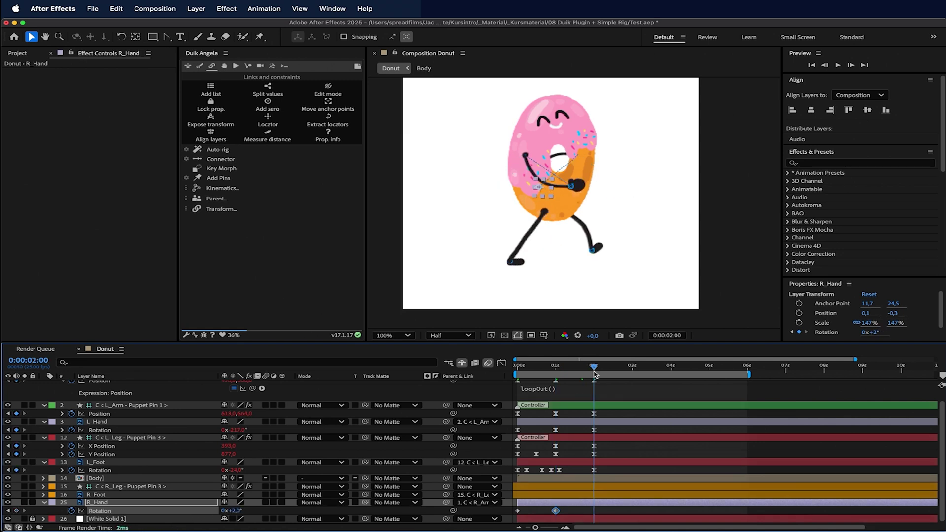
{"action": "key", "text": "super+c"}
{"action": "key", "text": "super+v"}
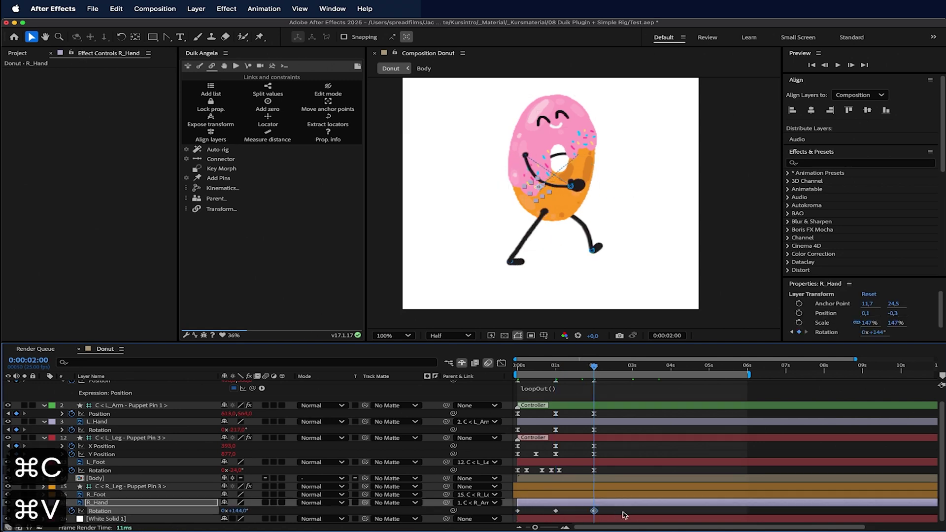
{"action": "left_click_drag", "start_coordinate": [615, 518], "coordinate": [493, 509]}
{"action": "key", "text": "F9"}
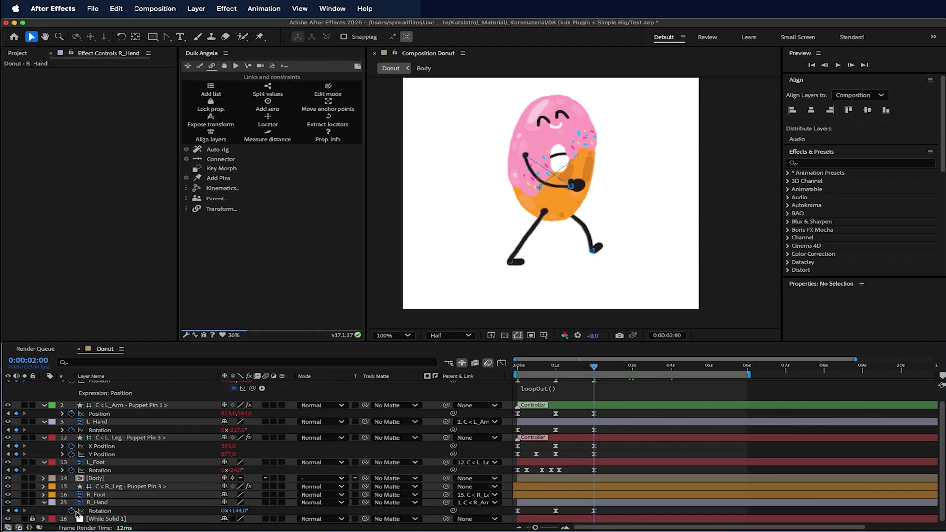
Loop R_Hand's Rotation with the expression loopOut() and preview the walk cycle from the start.
{"action": "left_click", "coordinate": [72, 511], "text": "alt"}
{"action": "type", "text": "loopOut()"}
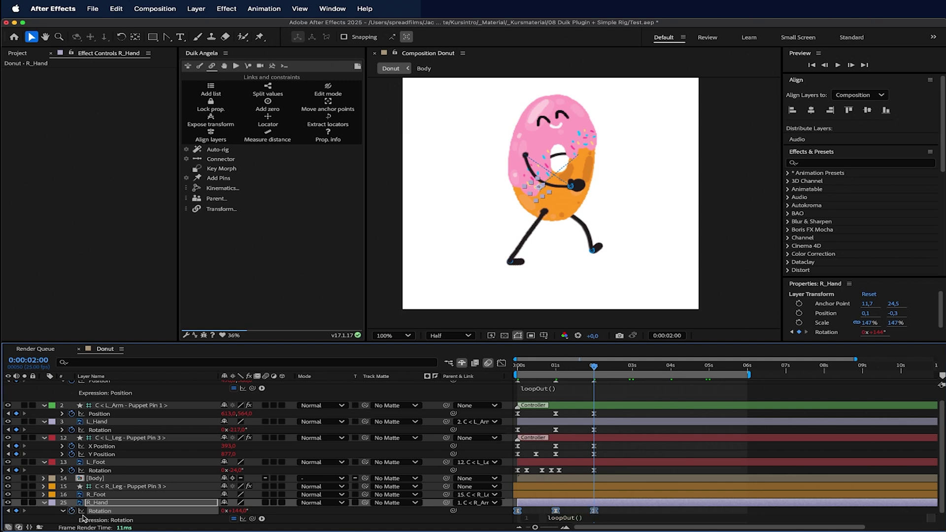
{"action": "key", "text": "KP_Enter"}
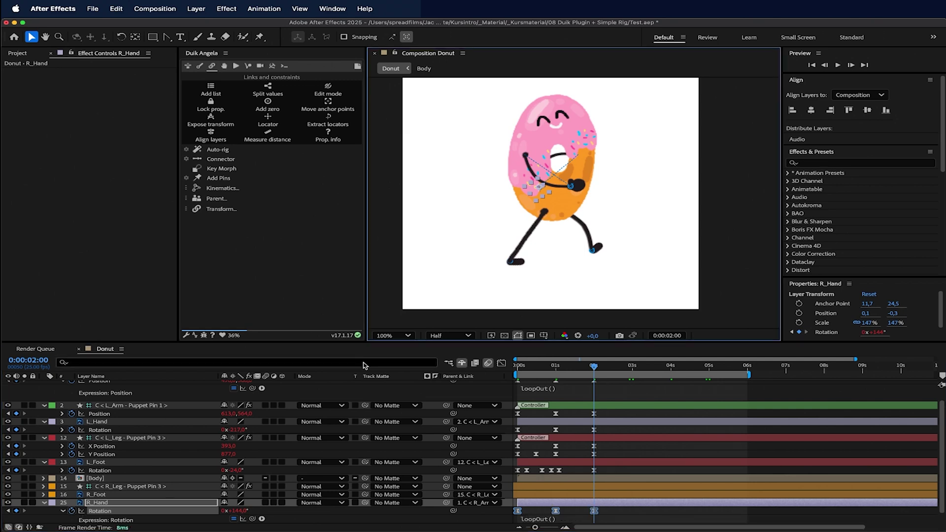
{"action": "left_click_drag", "start_coordinate": [539, 365], "coordinate": [508, 371]}
{"action": "key", "text": "space"}
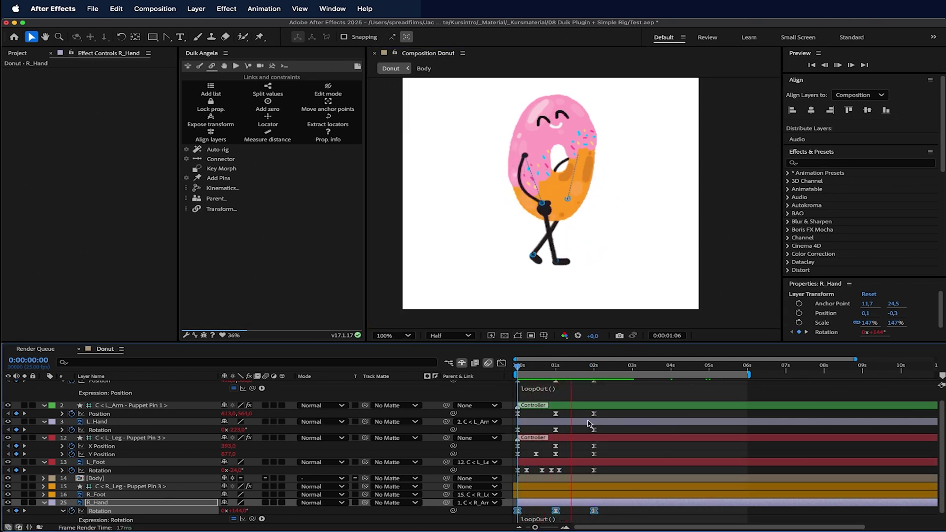
{"action": "left_click", "coordinate": [559, 365]}
{"action": "left_click_drag", "start_coordinate": [559, 364], "coordinate": [524, 371]}
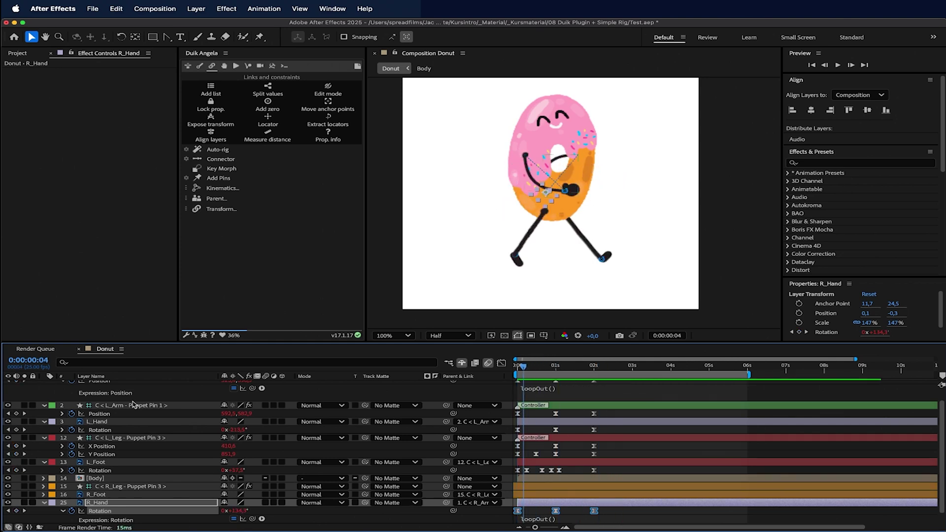
Collapse the expanded properties of all layers in the Donut timeline and deselect the layers.
{"action": "left_click", "coordinate": [133, 404]}
{"action": "key", "text": "super+a"}
{"action": "left_click", "coordinate": [43, 405]}
{"action": "left_click", "coordinate": [121, 493]}
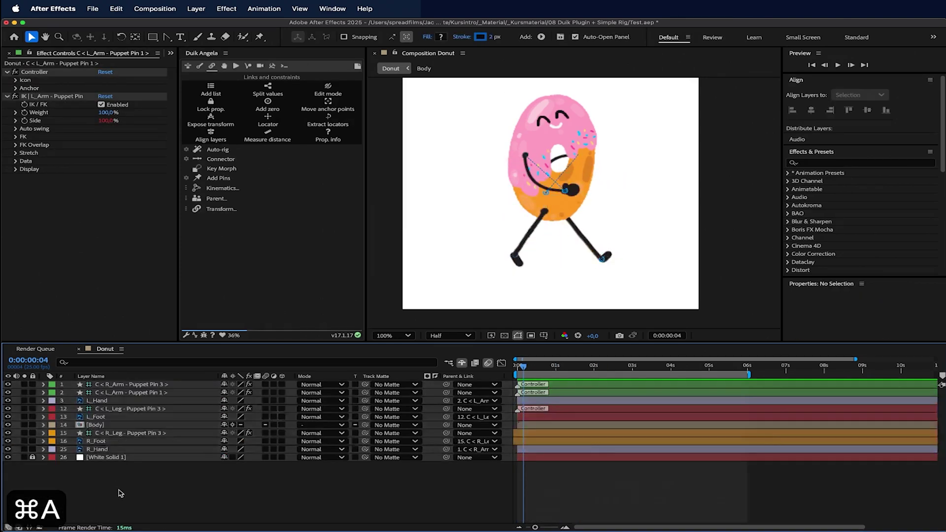
Place the right-arm controller layer directly above R_Hand and give both layers the Yellow label.
{"action": "left_click_drag", "start_coordinate": [132, 385], "coordinate": [112, 448]}
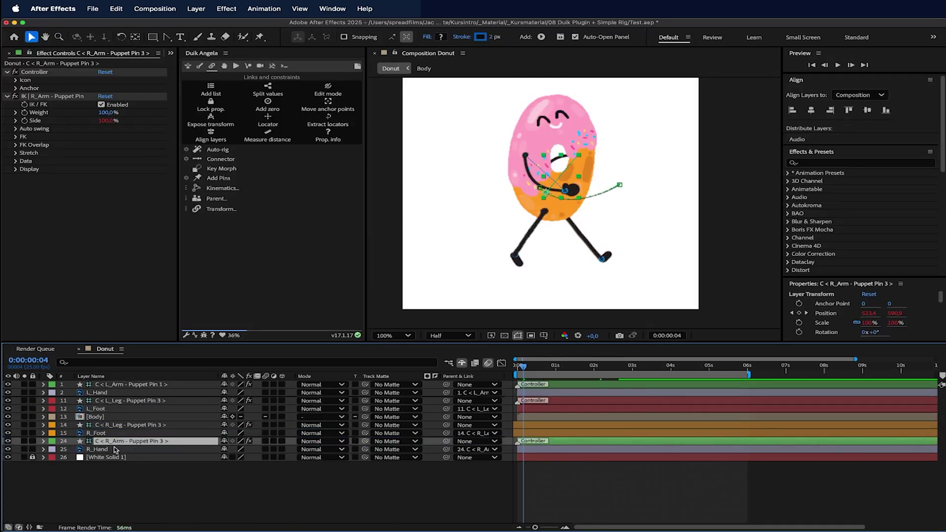
{"action": "left_click", "coordinate": [114, 449], "text": "shift"}
{"action": "left_click", "coordinate": [52, 448]}
{"action": "left_click", "coordinate": [135, 457]}
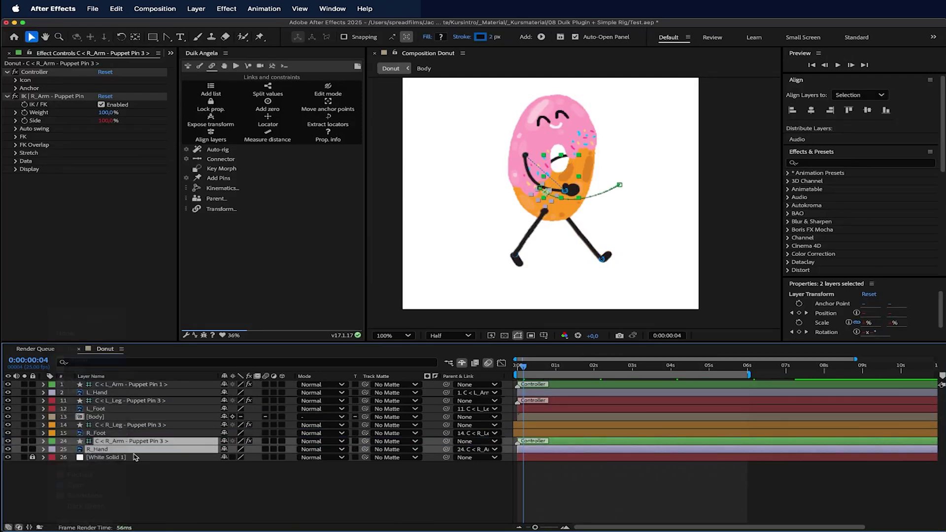
{"action": "left_click", "coordinate": [127, 488]}
Give the left-arm controller and L_Hand layers the Blue label.
{"action": "left_click", "coordinate": [96, 388]}
{"action": "mouse_move", "coordinate": [119, 387]}
{"action": "left_mouse_down"}
{"action": "mouse_move", "coordinate": [116, 394]}
{"action": "mouse_move", "coordinate": [117, 385]}
{"action": "left_mouse_up"}
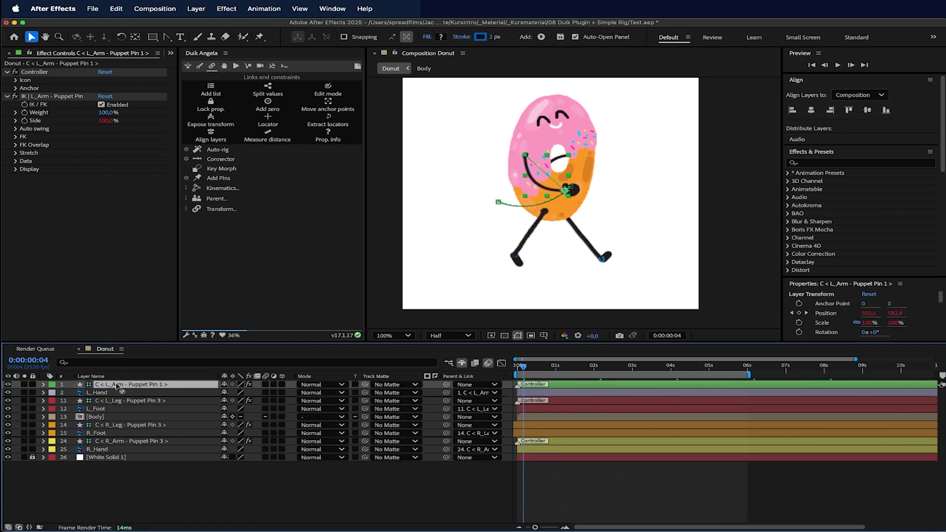
{"action": "left_click", "coordinate": [104, 393], "text": "shift"}
{"action": "left_click", "coordinate": [52, 393]}
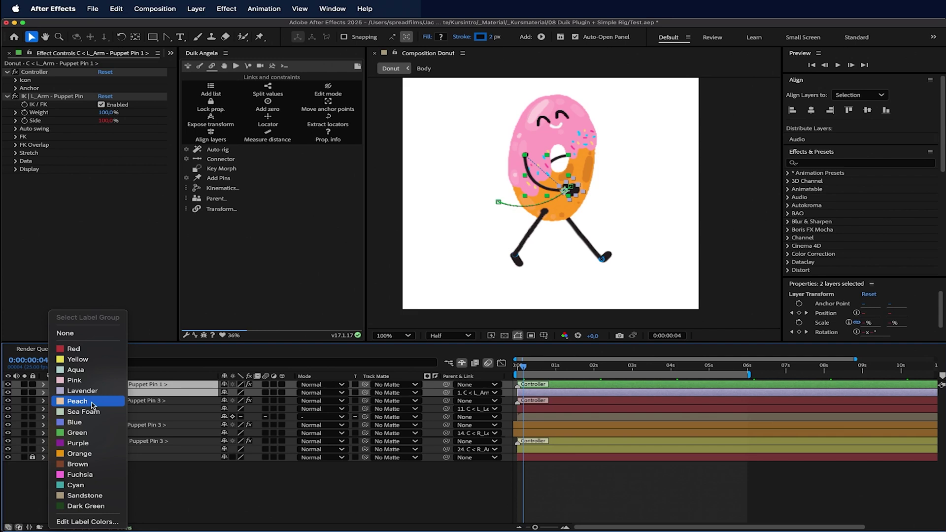
{"action": "left_click", "coordinate": [93, 422]}
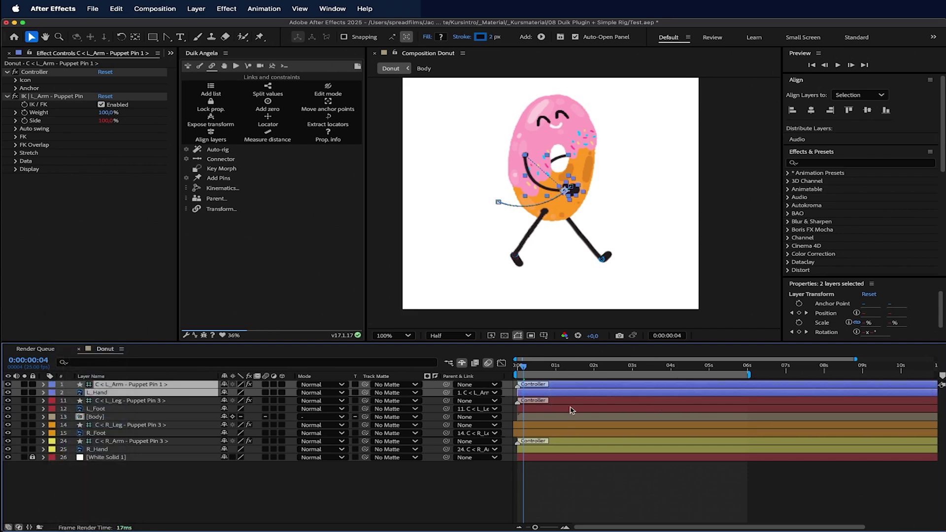
Turn off Draw guides in the IK effects of the right-arm and left-arm controllers.
{"action": "left_click", "coordinate": [202, 498]}
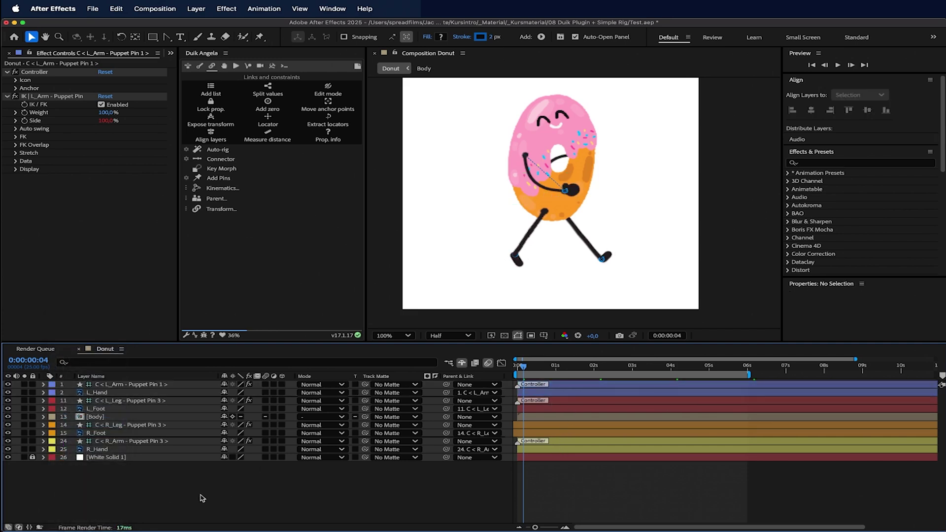
{"action": "left_click", "coordinate": [125, 443]}
{"action": "left_click", "coordinate": [17, 170]}
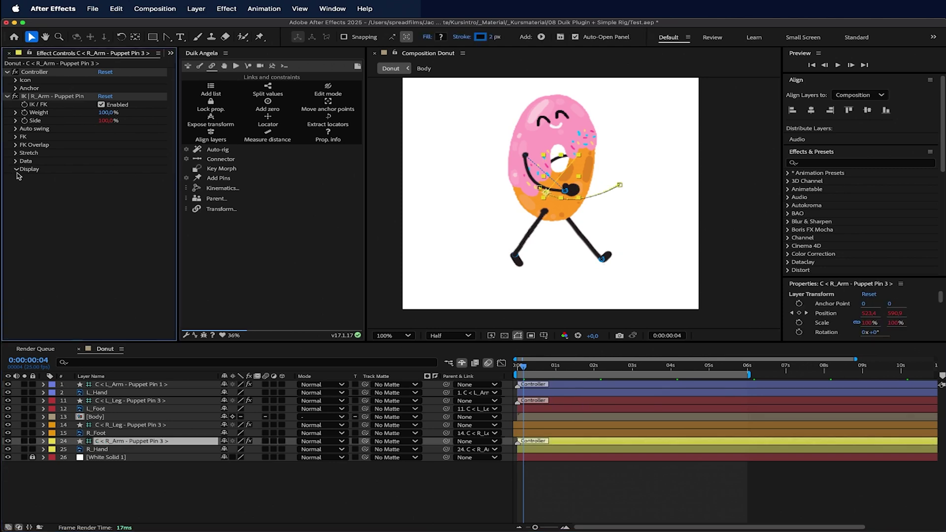
{"action": "left_click", "coordinate": [108, 384]}
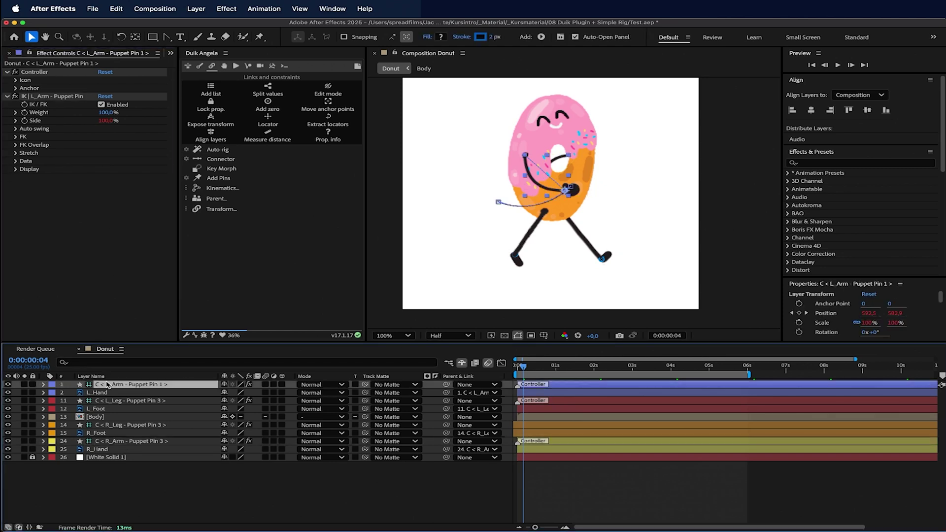
{"action": "left_click", "coordinate": [16, 169]}
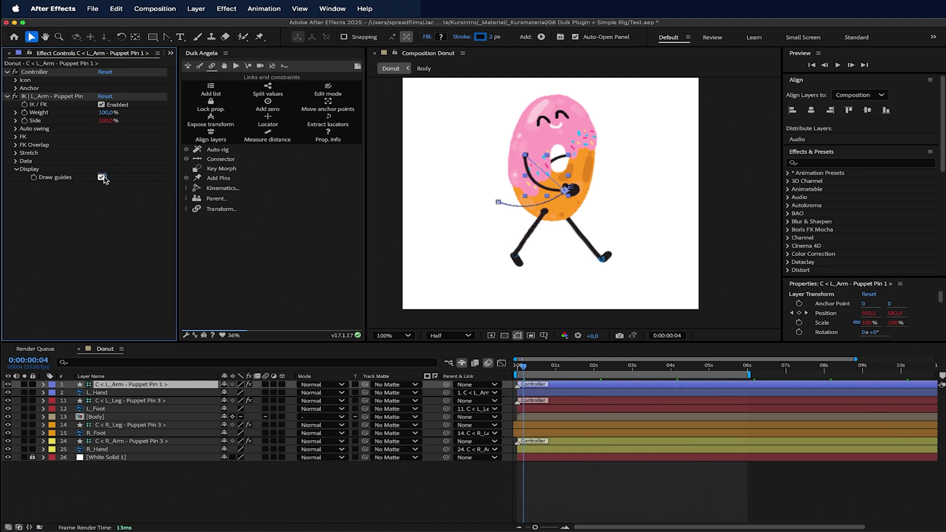
{"action": "left_click", "coordinate": [101, 178]}
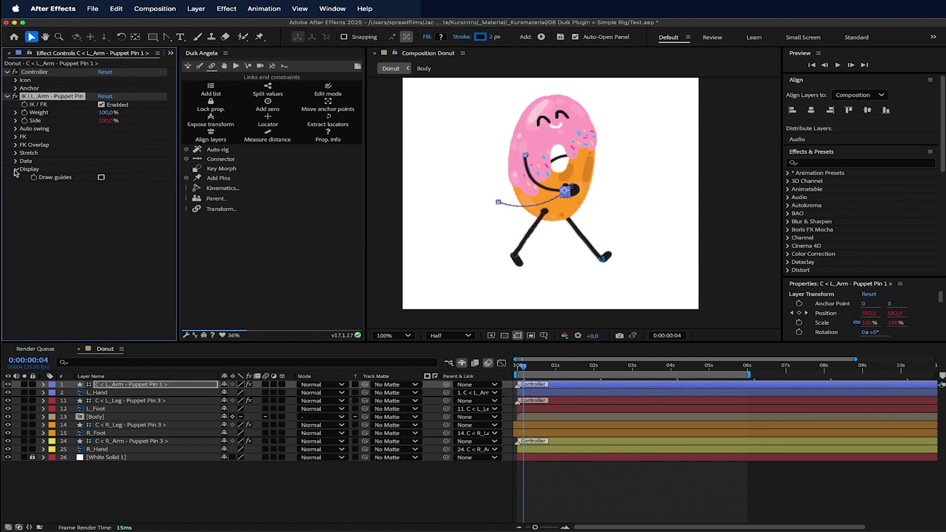
Preview the walk cycle with no layers selected and save the project.
{"action": "left_click", "coordinate": [564, 490]}
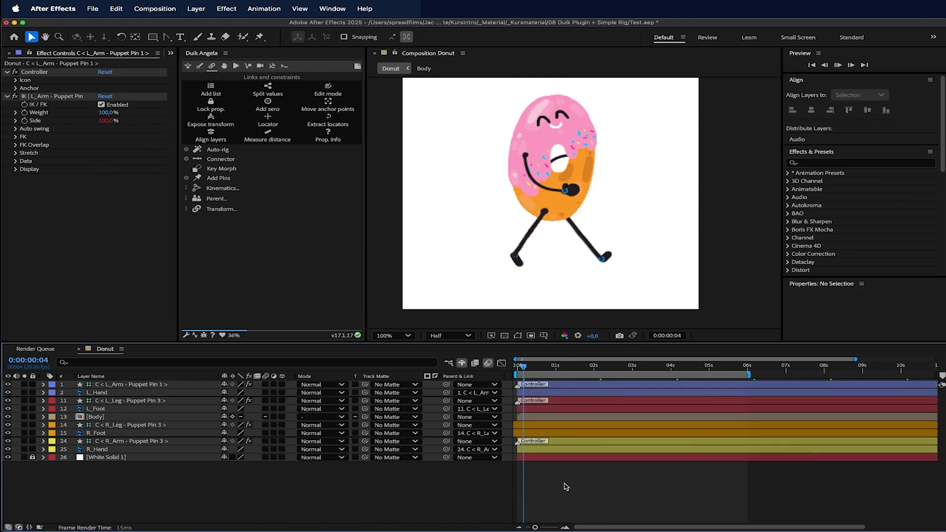
{"action": "key", "text": "space"}
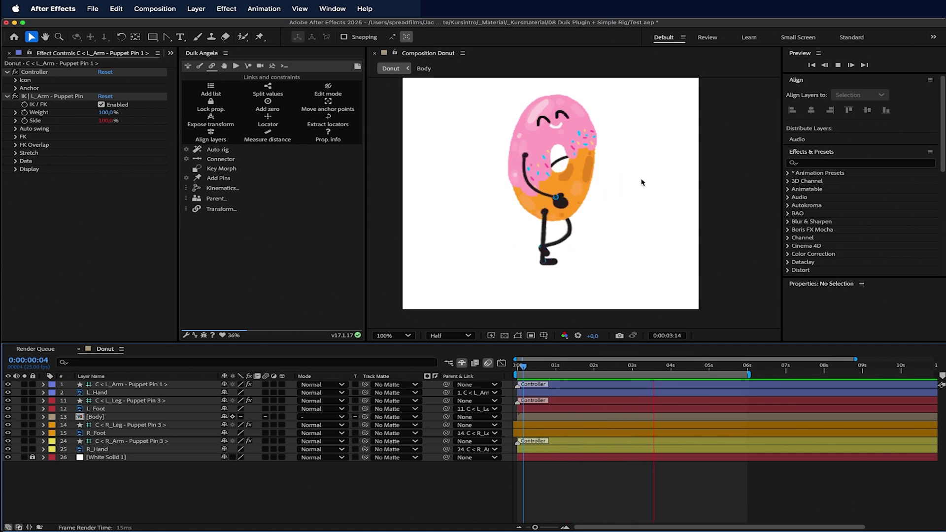
{"action": "key", "text": "super+s"}
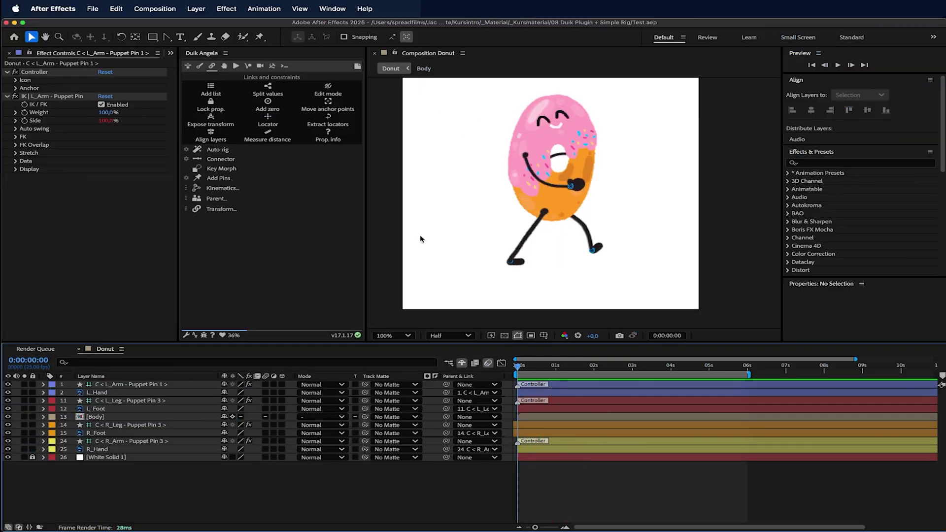
Try moving the Body layer downward in the composition to test how the limbs follow, and undo the move.
{"action": "left_click", "coordinate": [110, 417]}
{"action": "left_click_drag", "start_coordinate": [560, 130], "coordinate": [564, 174]}
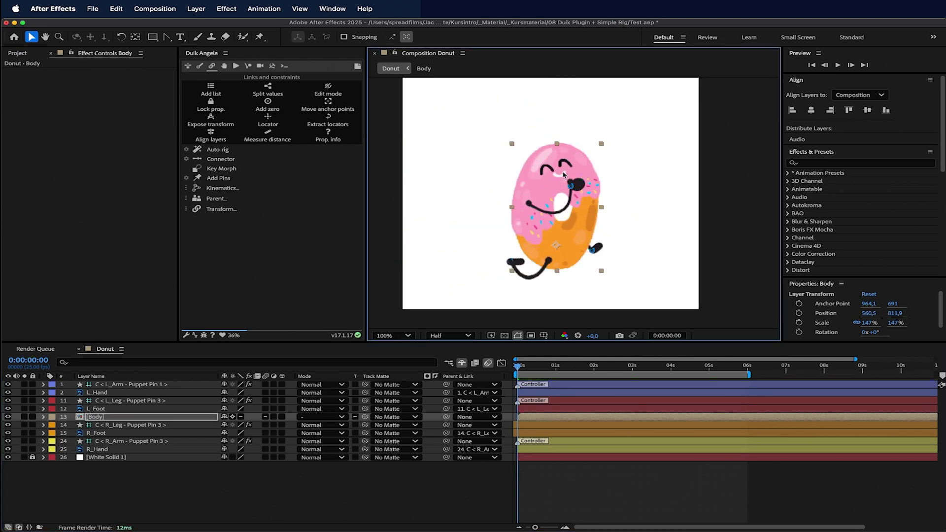
{"action": "key", "text": "super+z"}
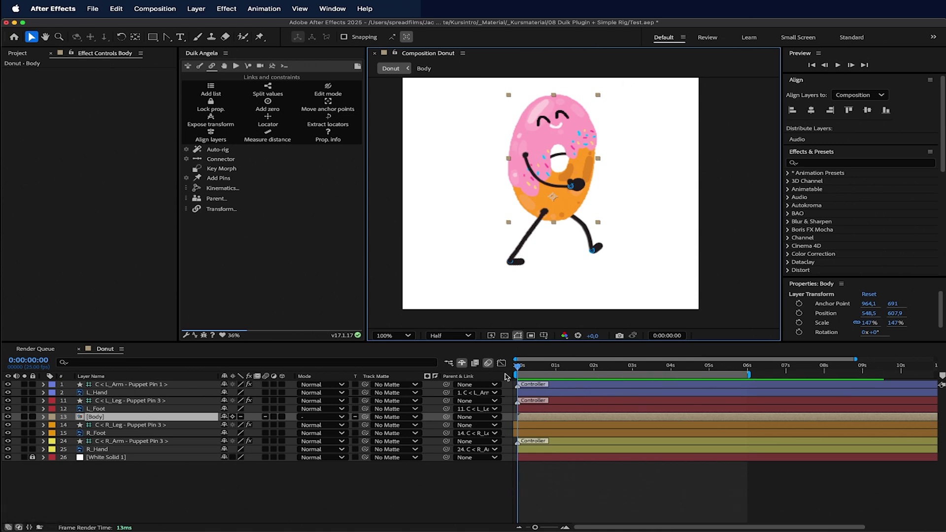
Reveal the left-leg controller's keyframes and scrub through the first second of the walk to check the leg poses.
{"action": "left_click", "coordinate": [137, 402]}
{"action": "key", "text": "u"}
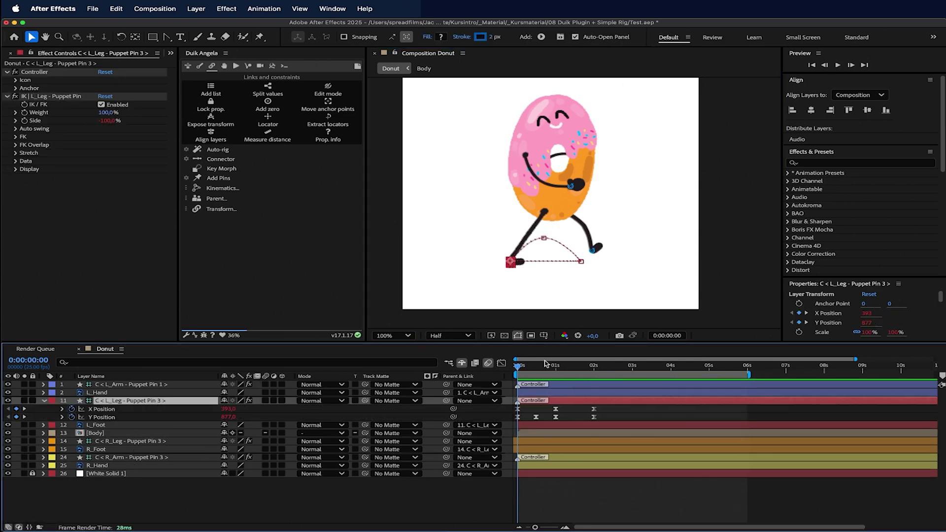
{"action": "left_click_drag", "start_coordinate": [516, 367], "coordinate": [554, 366]}
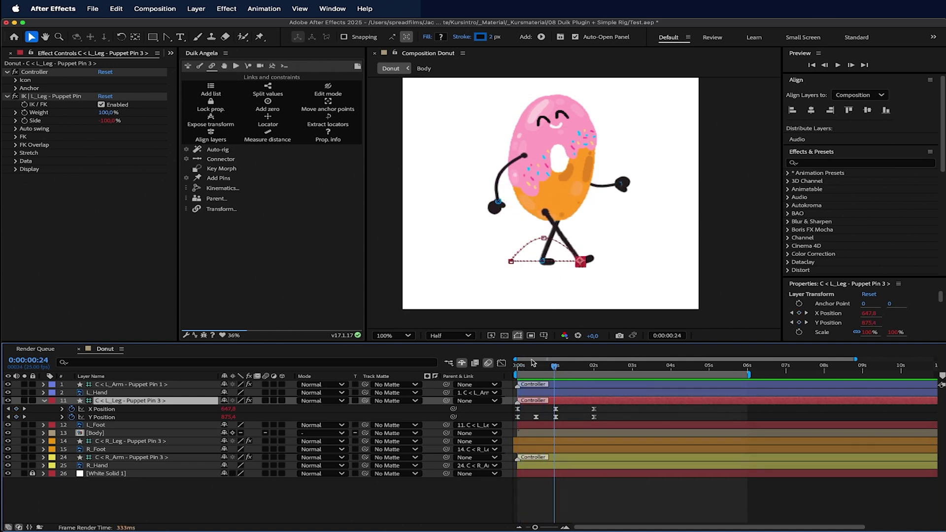
Add a Position keyframe to the Body layer at 0:00:00:00.
{"action": "left_click", "coordinate": [517, 368]}
{"action": "left_click", "coordinate": [113, 434]}
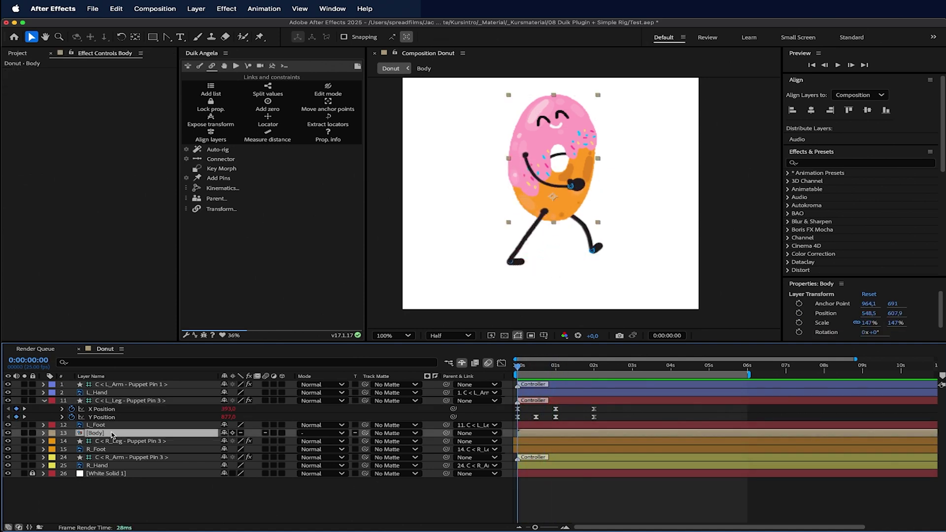
{"action": "key", "text": "p"}
{"action": "left_click", "coordinate": [72, 441]}
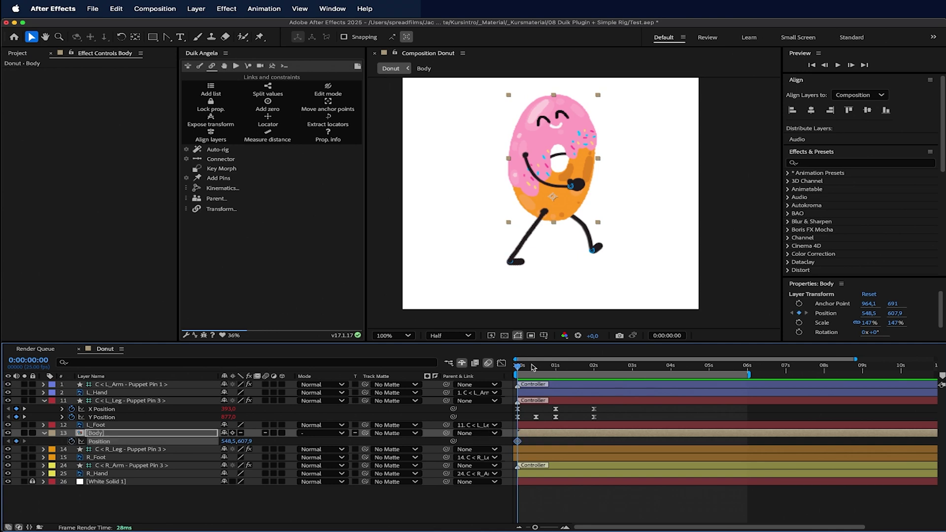
Create a second Body Position keyframe with Y lowered to 628,9 and place it at 0:00:00:12.
{"action": "left_click_drag", "start_coordinate": [532, 367], "coordinate": [553, 369]}
{"action": "left_click_drag", "start_coordinate": [245, 442], "coordinate": [253, 444]}
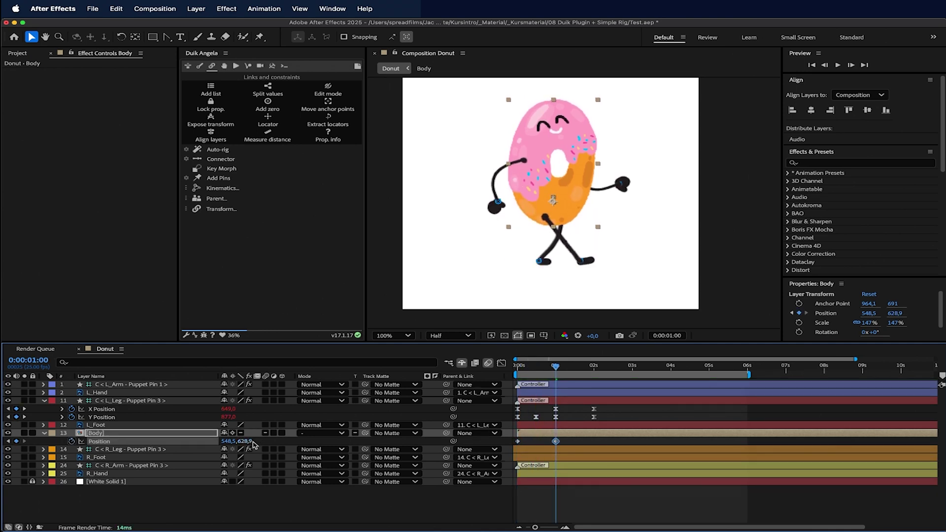
{"action": "left_click_drag", "start_coordinate": [559, 365], "coordinate": [536, 367]}
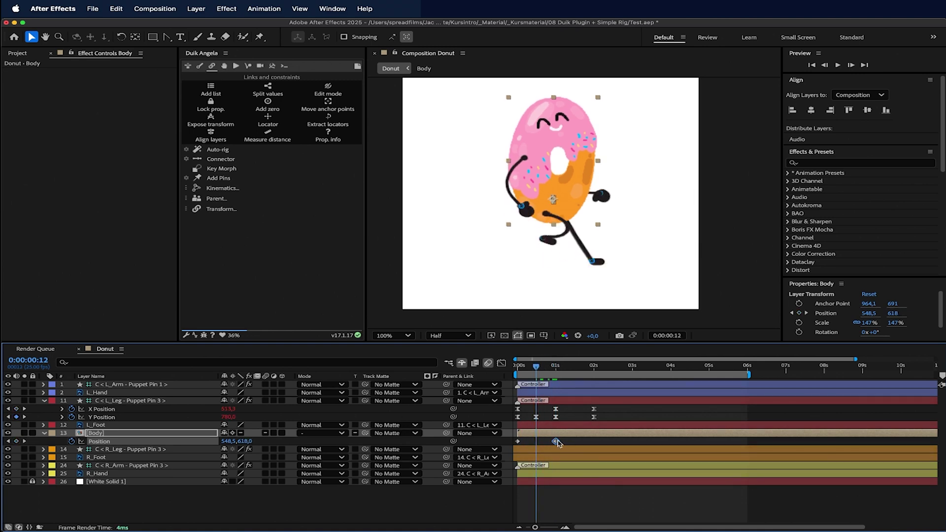
{"action": "left_click_drag", "start_coordinate": [557, 441], "coordinate": [535, 445]}
Copy Body's first Position keyframe and paste it at 0:00:01:00.
{"action": "left_click", "coordinate": [557, 369]}
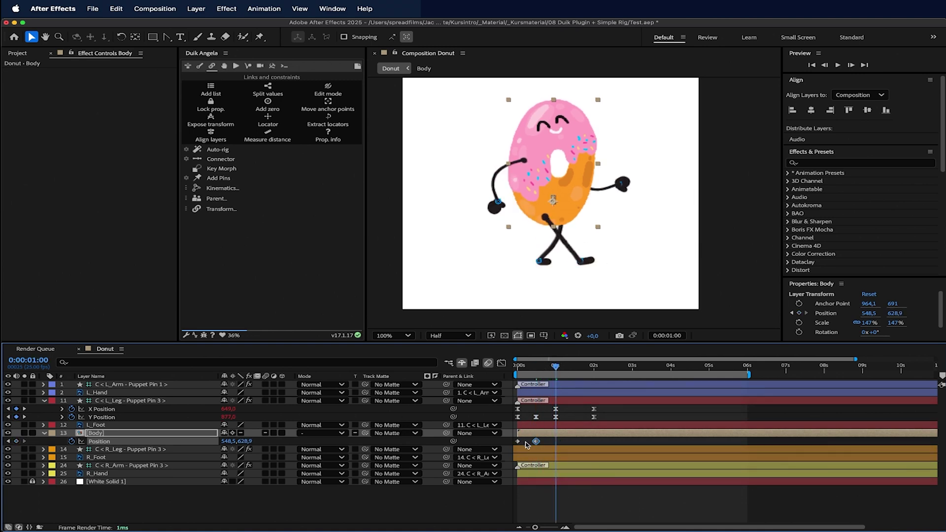
{"action": "key", "text": "super+c"}
{"action": "key", "text": "super+v"}
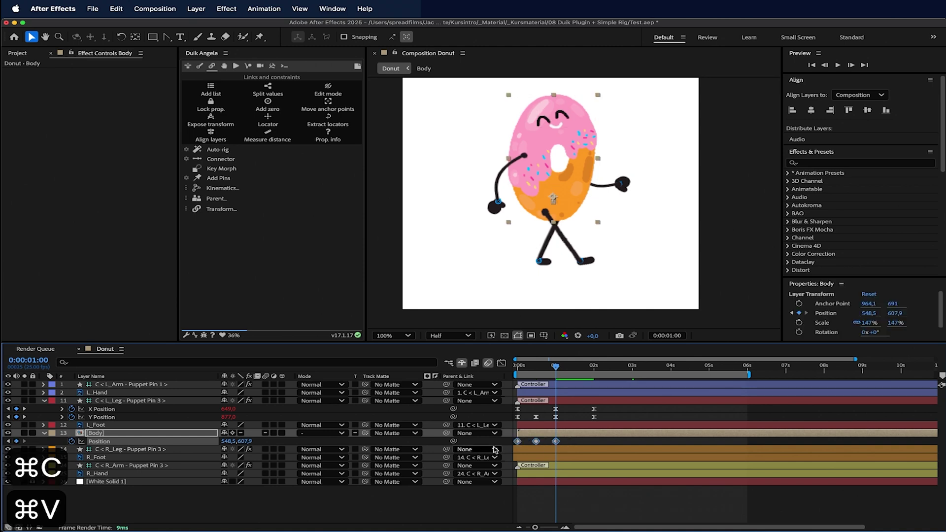
Ease Body's three Position keyframes with longer incoming influence in the speed graph and preview the bounce from the start.
{"action": "left_click", "coordinate": [501, 363]}
{"action": "left_click_drag", "start_coordinate": [688, 461], "coordinate": [641, 499]}
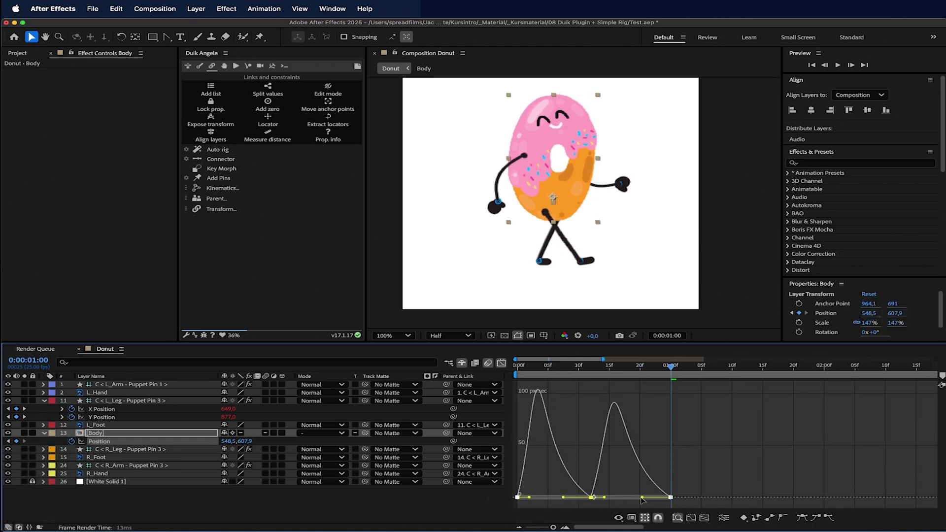
{"action": "left_click_drag", "start_coordinate": [558, 364], "coordinate": [512, 365]}
{"action": "left_click", "coordinate": [502, 363]}
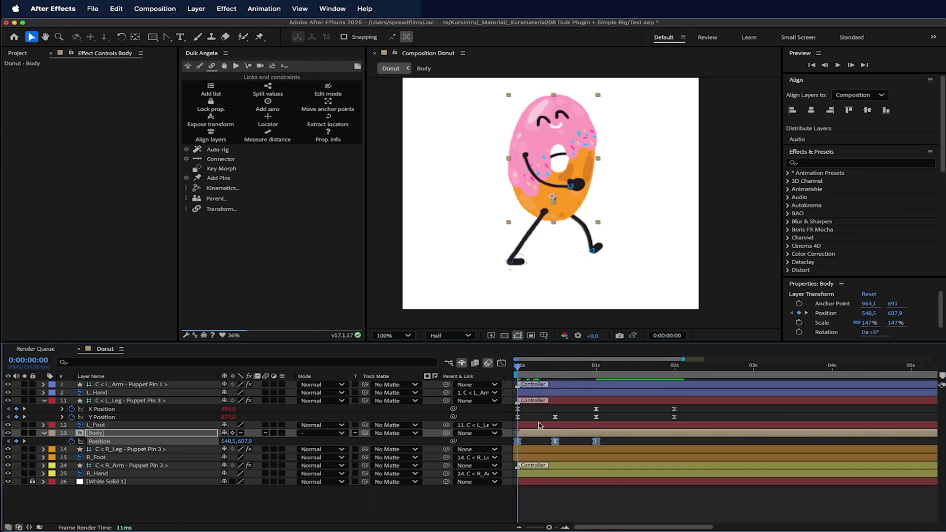
{"action": "key", "text": "space"}
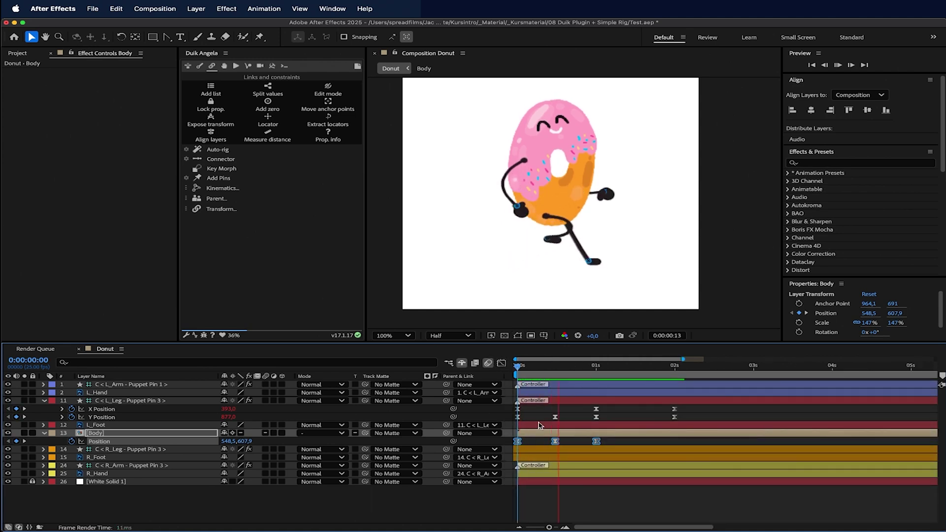
{"action": "key", "text": "space"}
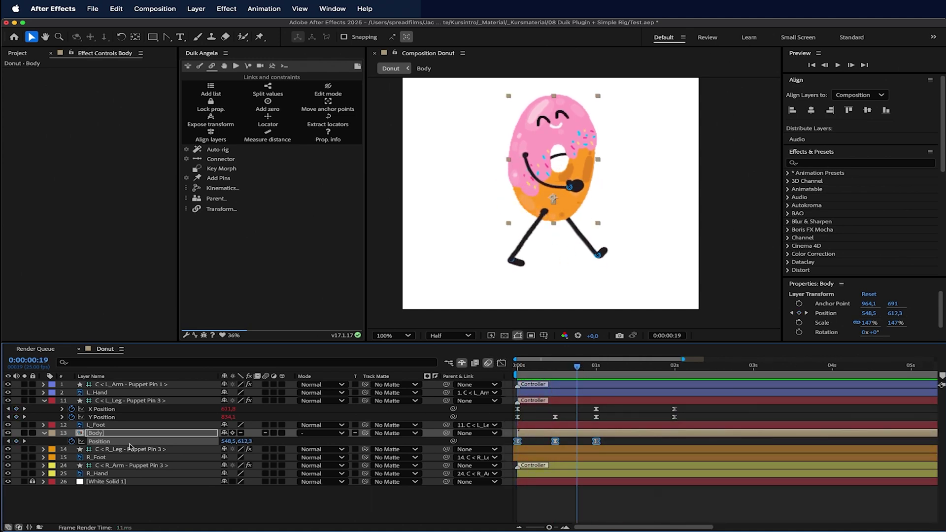
Loop Body's Position with the expression loopOut() and preview the walk cycle from the start.
{"action": "left_click", "coordinate": [72, 441], "text": "alt"}
{"action": "type", "text": "loopOut()"}
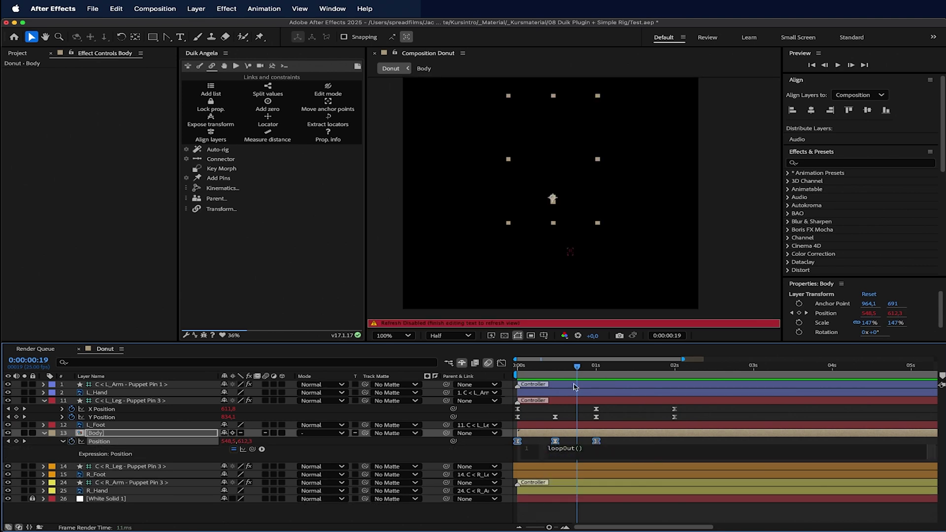
{"action": "left_click_drag", "start_coordinate": [561, 366], "coordinate": [515, 370]}
{"action": "key", "text": "space"}
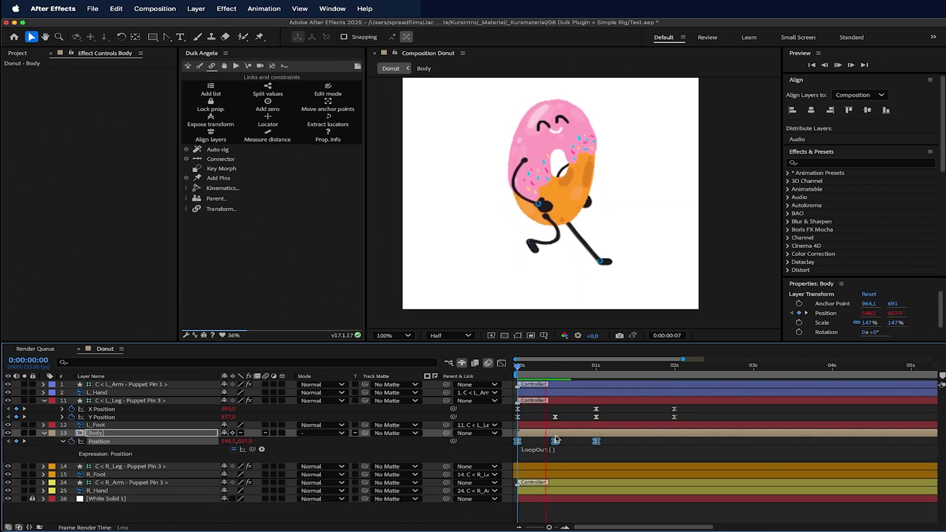
{"action": "key", "text": "minus"}
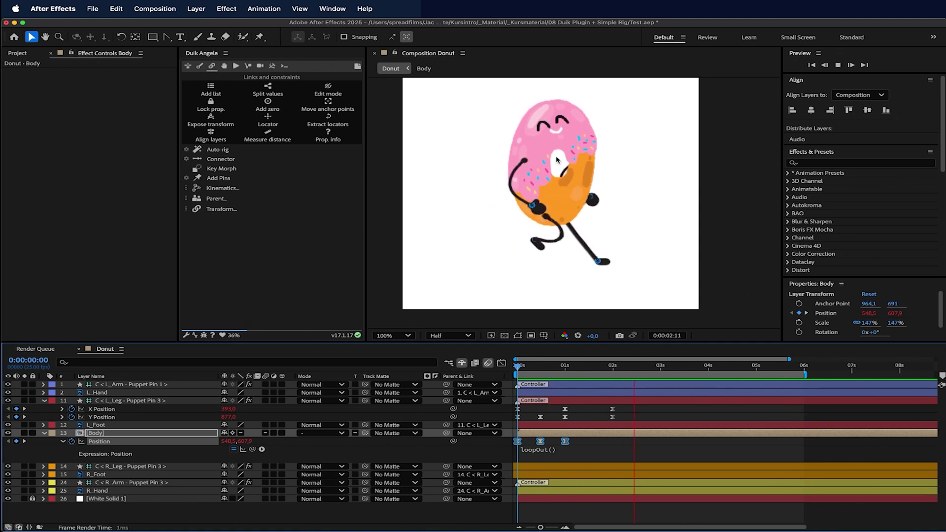
{"action": "left_click", "coordinate": [390, 128]}
{"action": "key", "text": "space"}
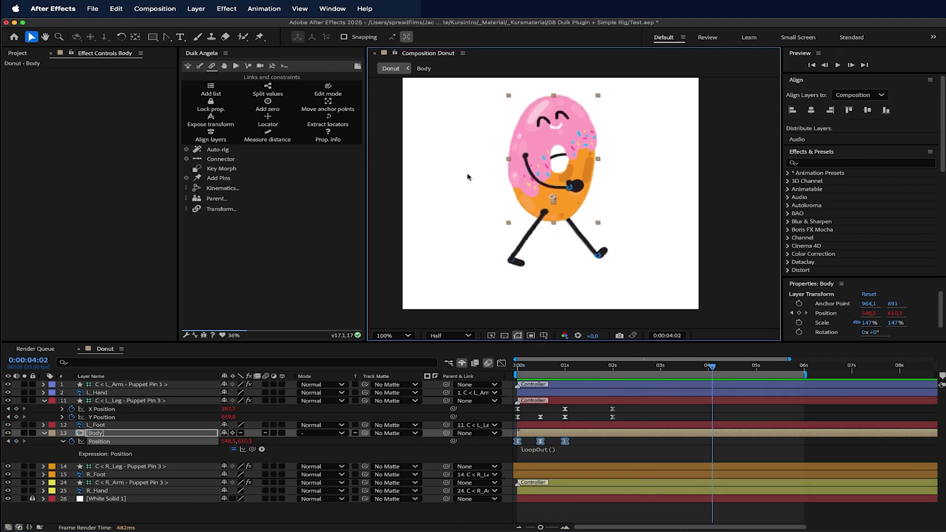
Show the rulers and place a vertical guide at each side edge of the donut's body.
{"action": "key", "text": "super+r"}
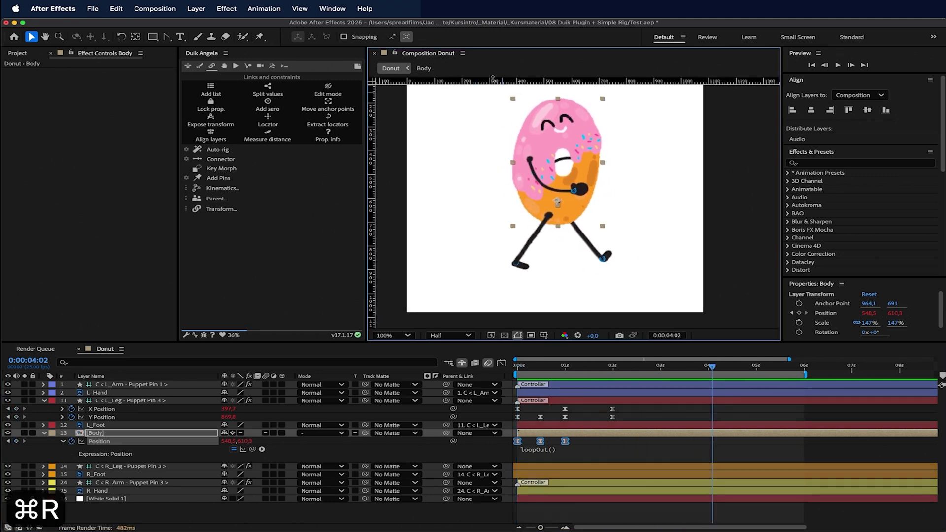
{"action": "left_click_drag", "start_coordinate": [426, 178], "coordinate": [509, 178]}
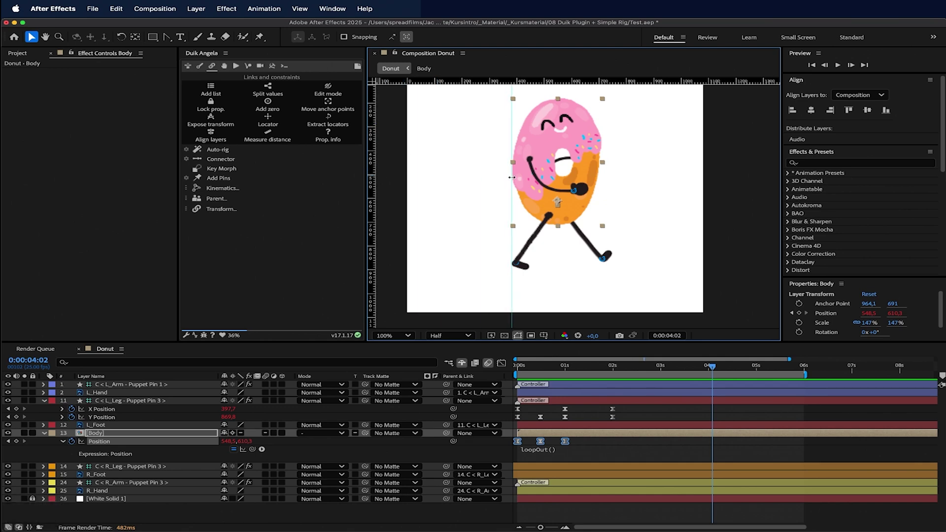
{"action": "left_click_drag", "start_coordinate": [378, 180], "coordinate": [602, 180]}
Preview the walk cycle to check the body's movement against the two vertical guides.
{"action": "key", "text": "space"}
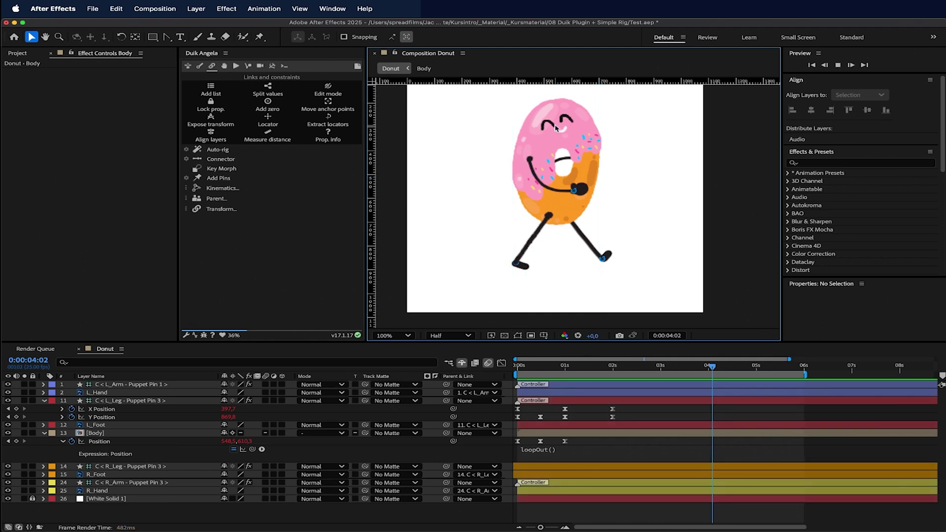
{"action": "key", "text": "space"}
{"action": "key", "text": "space"}
{"action": "key", "text": "space"}
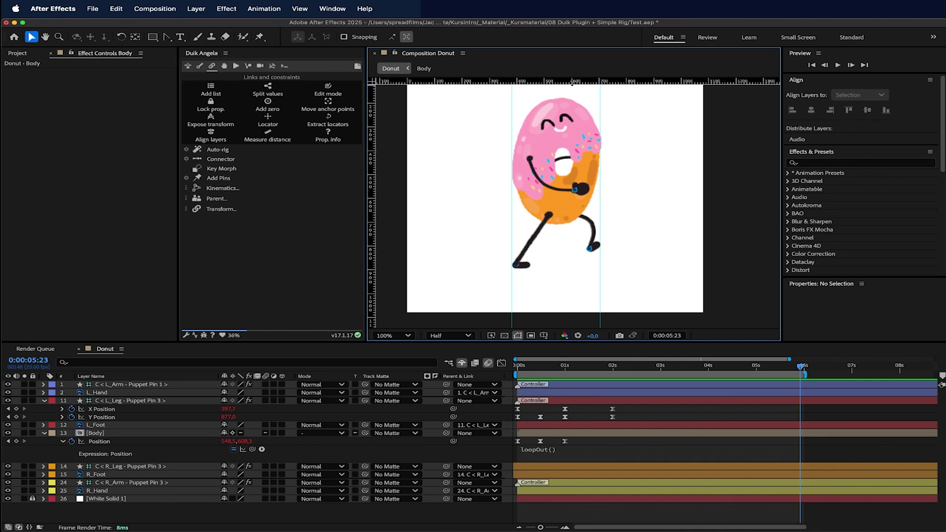
Add a Rotation keyframe to the Body layer at 0:00:00:00 and reveal all its keyframed properties.
{"action": "left_click", "coordinate": [513, 366]}
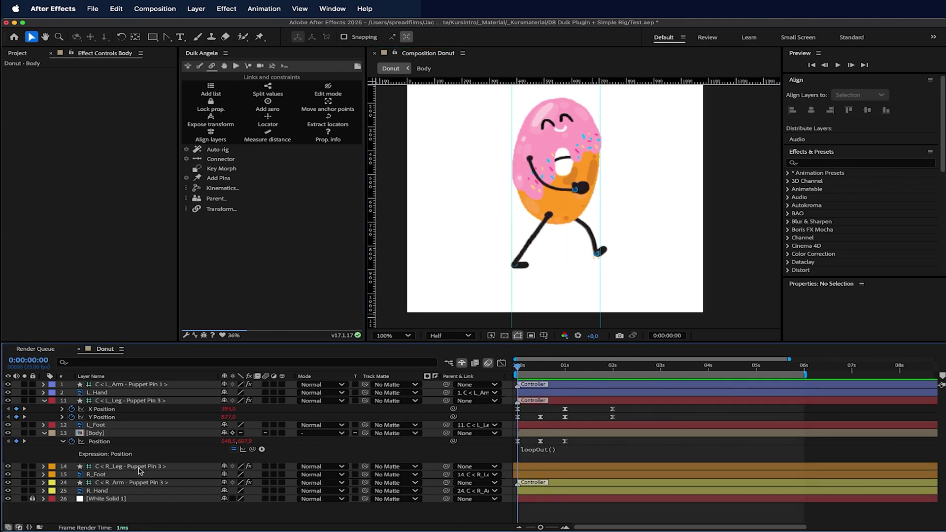
{"action": "left_click", "coordinate": [133, 425]}
{"action": "left_click", "coordinate": [129, 434]}
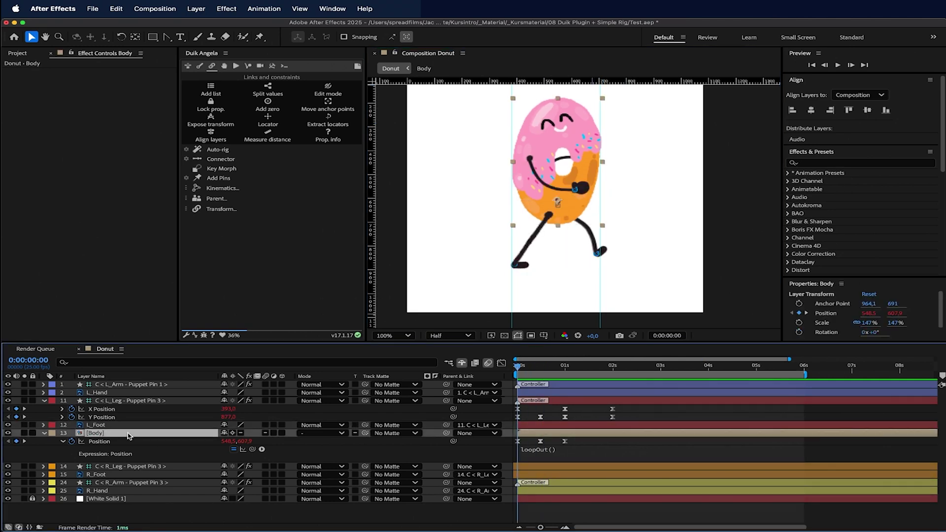
{"action": "key", "text": "r"}
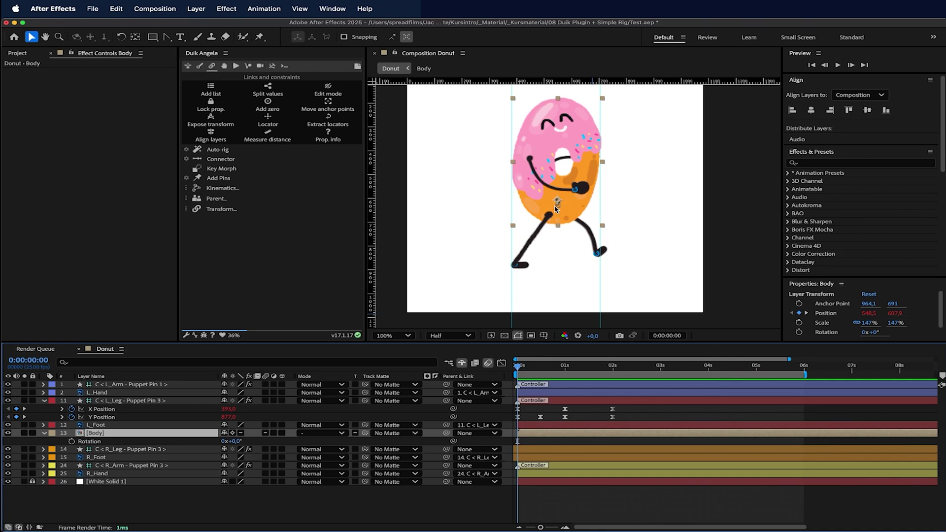
{"action": "left_click", "coordinate": [72, 441]}
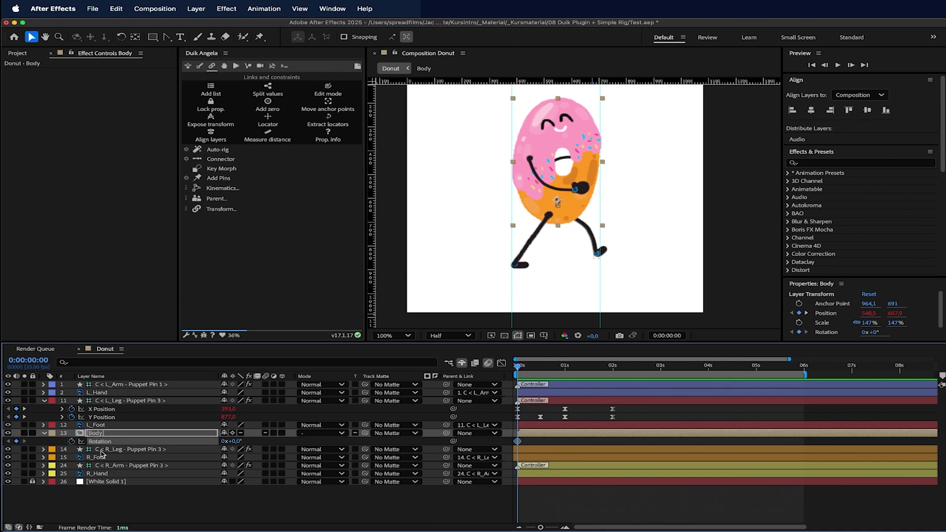
{"action": "key", "text": "u"}
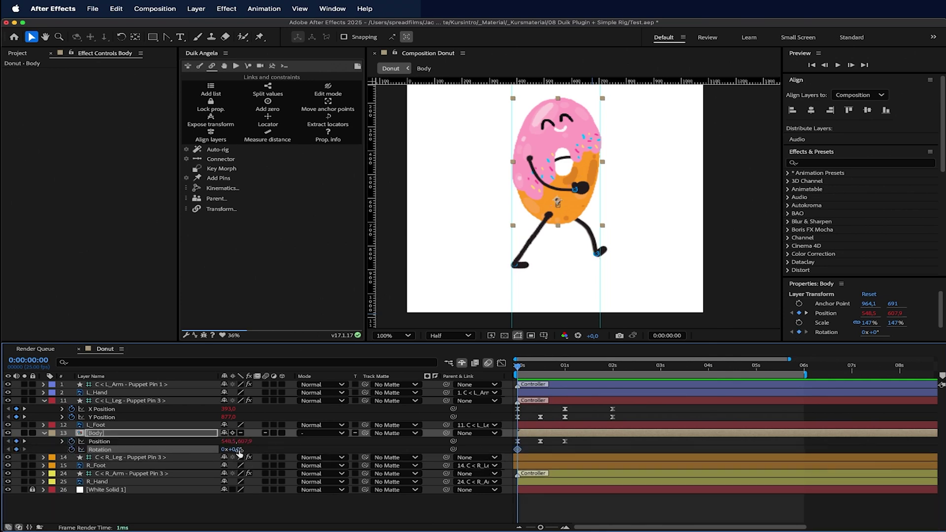
Set Body's Rotation to 5° at 0:00:00:00 and keyframe it to 2° at 0:00:00:12.
{"action": "left_click_drag", "start_coordinate": [240, 449], "coordinate": [239, 449]}
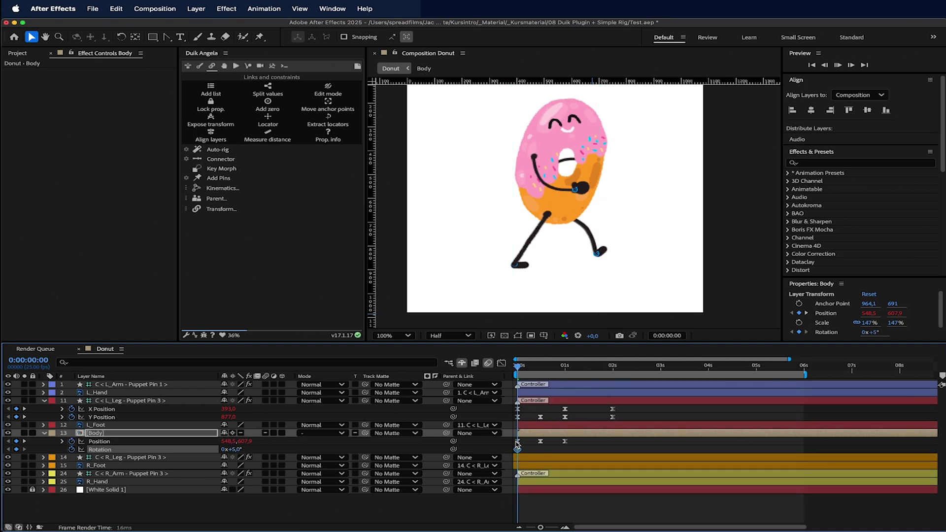
{"action": "key", "text": "space"}
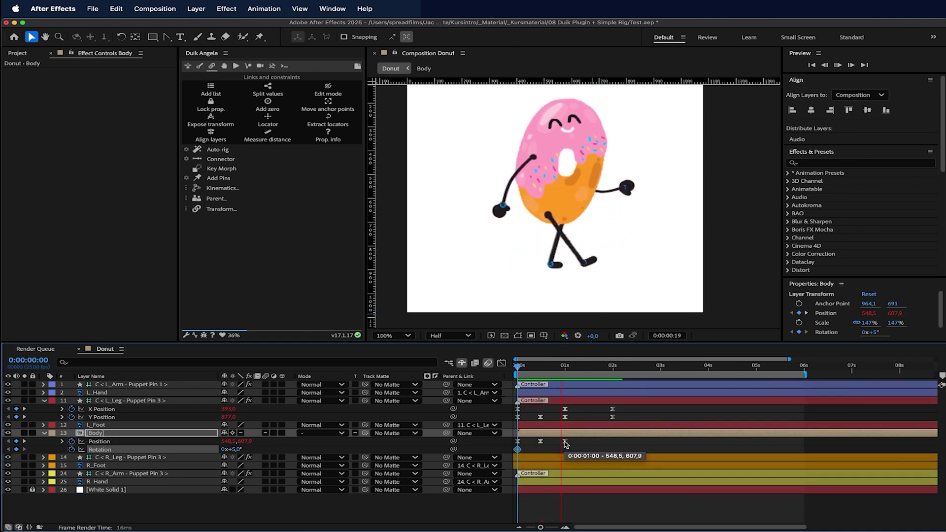
{"action": "key", "text": "space"}
{"action": "left_click", "coordinate": [541, 366]}
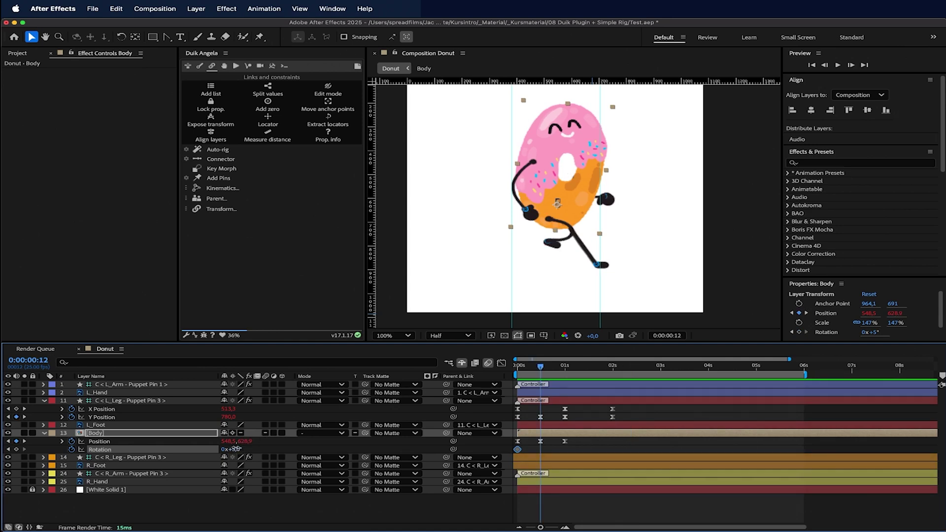
{"action": "left_click_drag", "start_coordinate": [236, 449], "coordinate": [234, 449]}
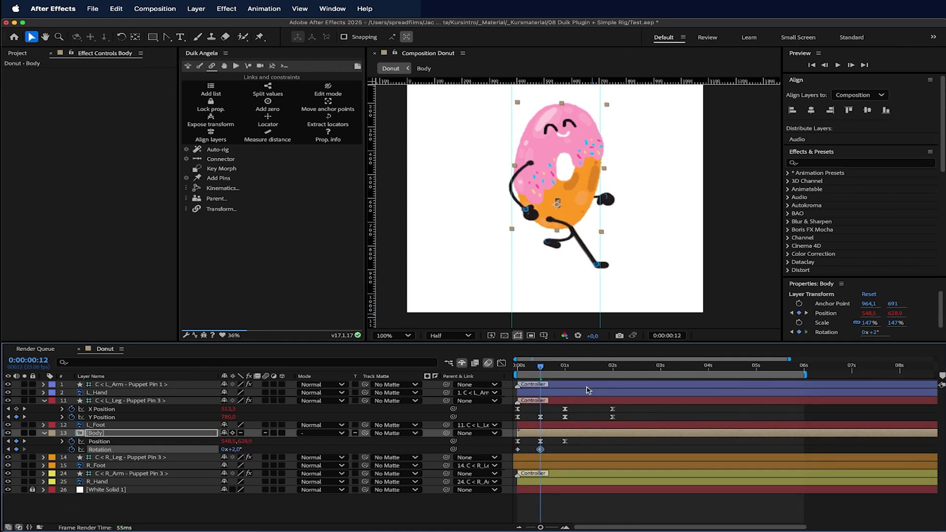
Copy Body's first Rotation keyframe to 0:00:01:00 and ease all three Rotation keyframes.
{"action": "left_click_drag", "start_coordinate": [538, 369], "coordinate": [567, 380]}
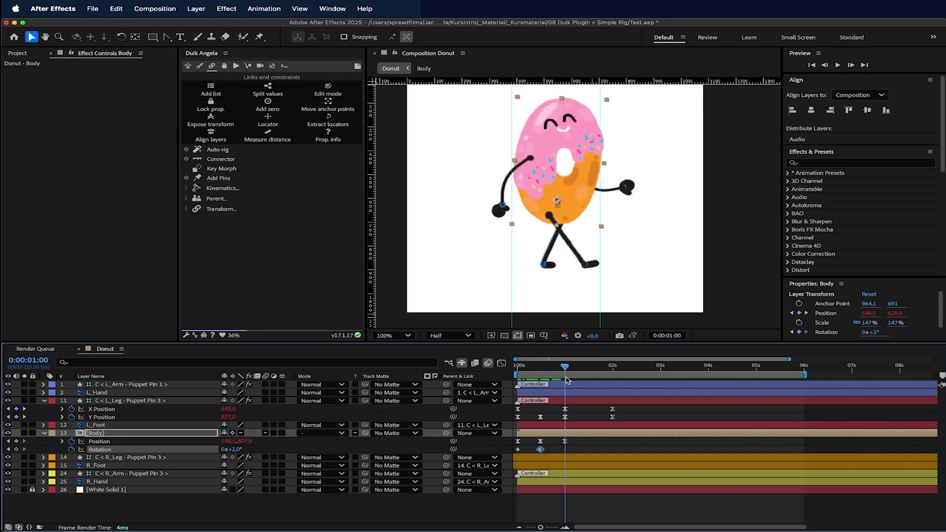
{"action": "left_click", "coordinate": [517, 449]}
{"action": "key", "text": "super+c"}
{"action": "key", "text": "super+v"}
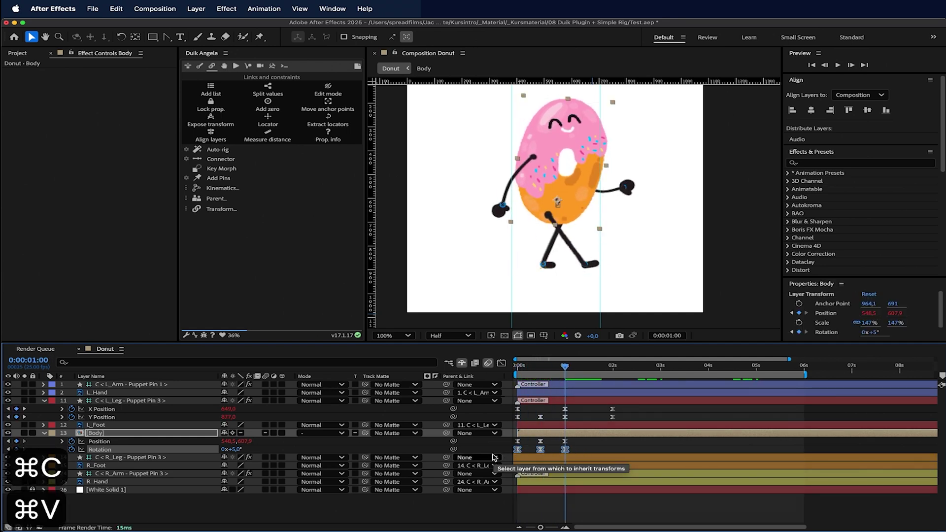
Loop Body's Rotation with the expression loopOut() and preview the walk cycle.
{"action": "left_click", "coordinate": [84, 449]}
{"action": "left_click", "coordinate": [72, 449], "text": "alt"}
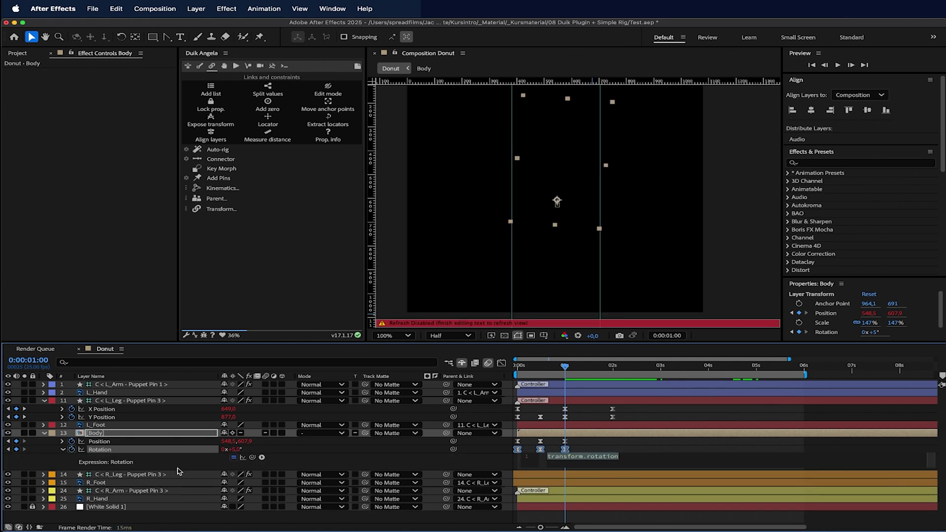
{"action": "type", "text": "loopOut()"}
{"action": "key", "text": "Return"}
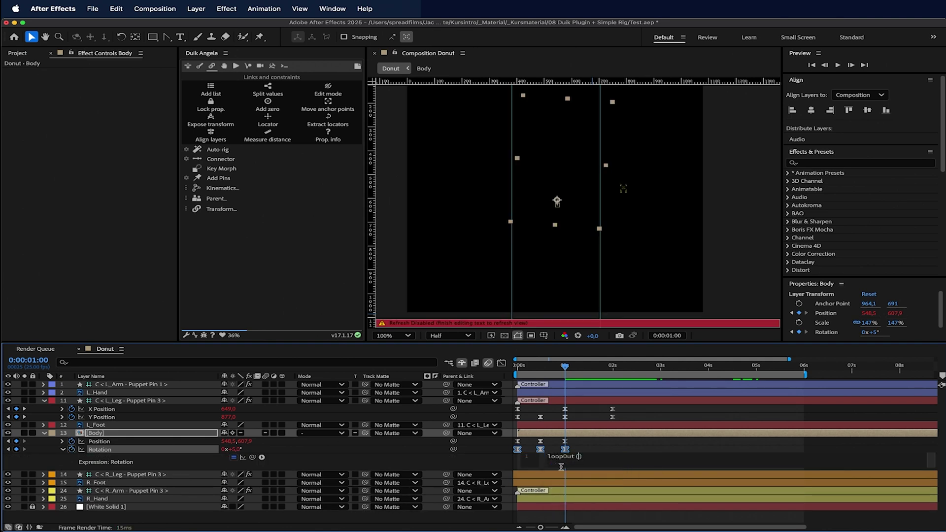
{"action": "left_click", "coordinate": [619, 448]}
{"action": "key", "text": "space"}
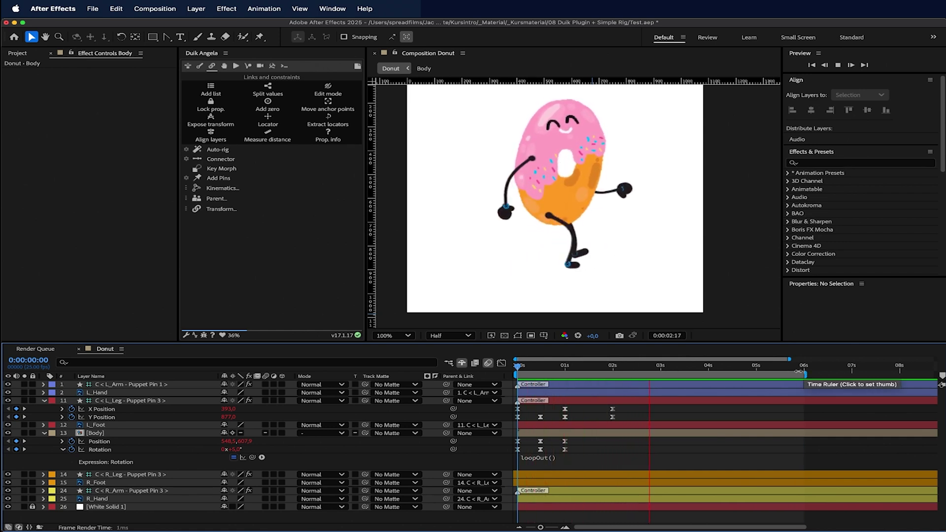
Select Body's three Rotation keyframes at 0:00:01:00 and replay the walk cycle to check the body's rotation.
{"action": "left_click", "coordinate": [565, 367]}
{"action": "left_click_drag", "start_coordinate": [580, 450], "coordinate": [521, 453]}
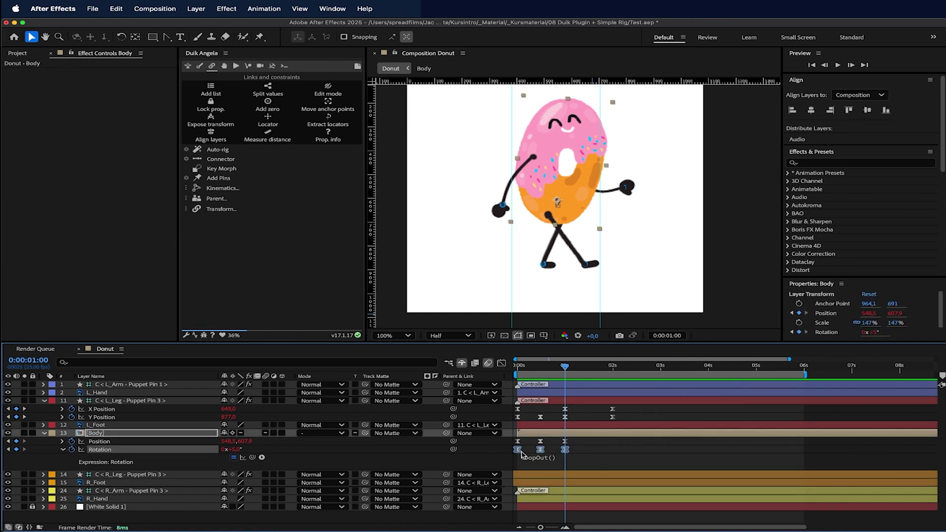
{"action": "left_click_drag", "start_coordinate": [573, 434], "coordinate": [570, 437]}
{"action": "key", "text": "space"}
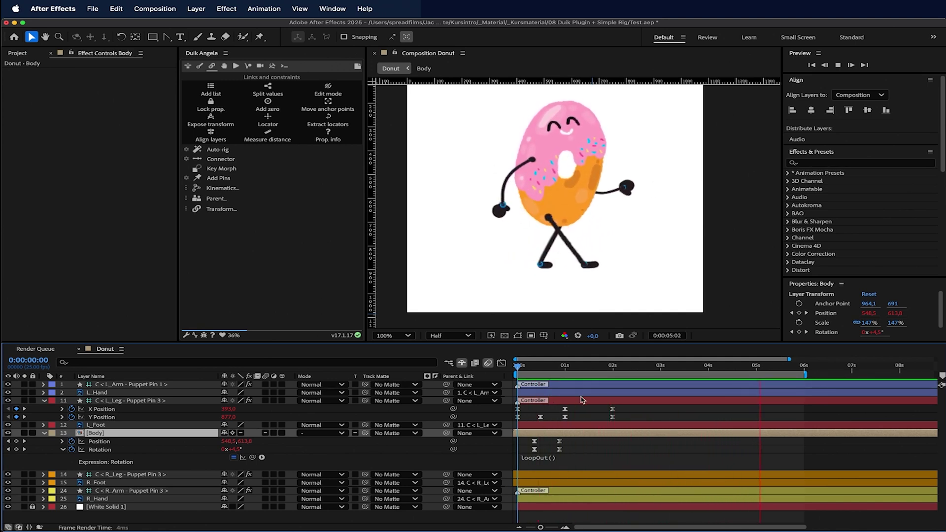
{"action": "key", "text": "space"}
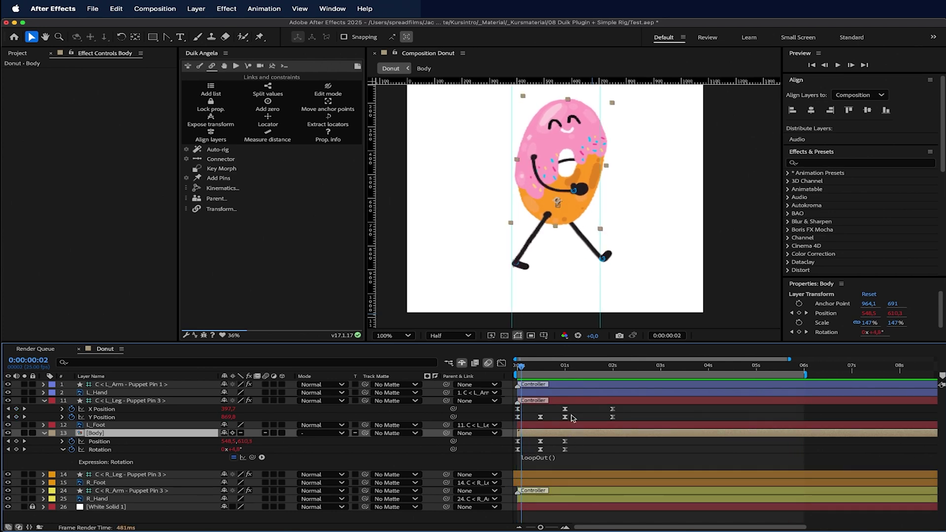
Place four Puppet pins on Body at 0:00:00:00: one at the lower centre, one on each side and one at the top.
{"action": "left_click_drag", "start_coordinate": [523, 371], "coordinate": [517, 370]}
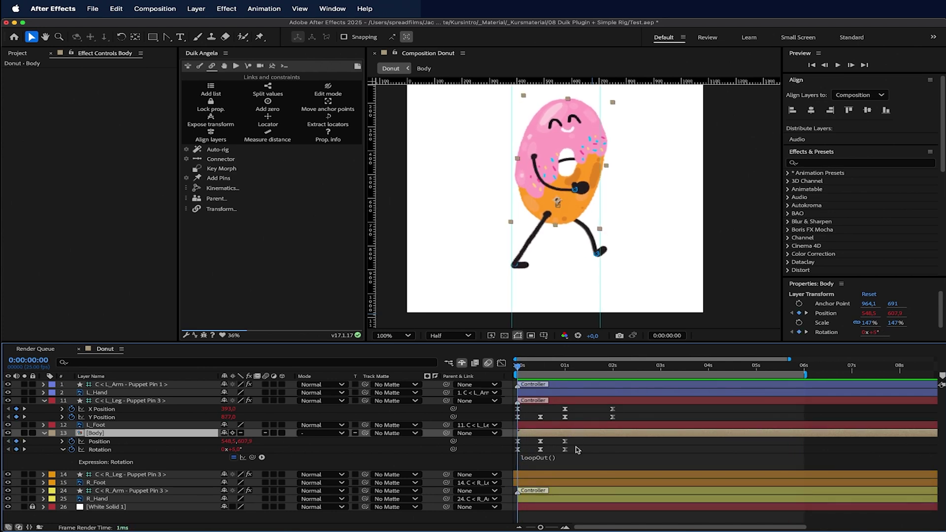
{"action": "left_click", "coordinate": [598, 441]}
{"action": "left_click", "coordinate": [595, 435]}
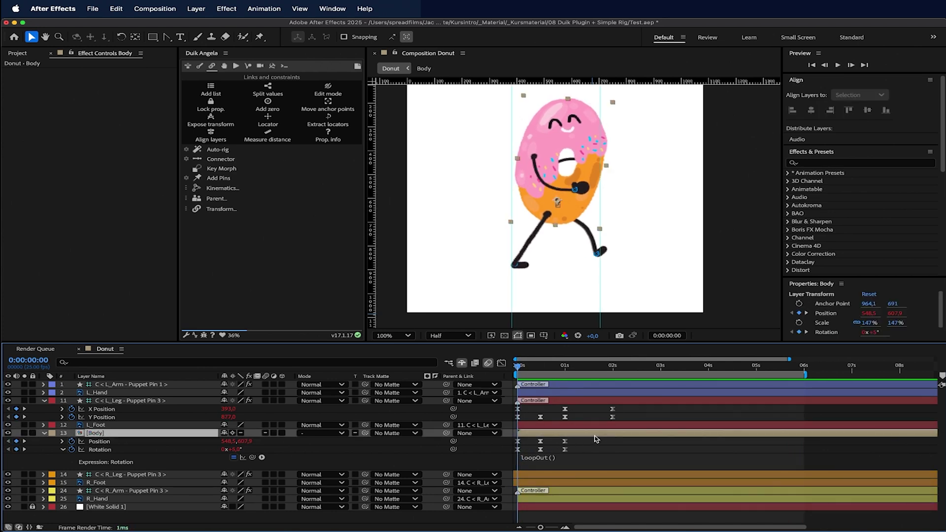
{"action": "left_click", "coordinate": [260, 37]}
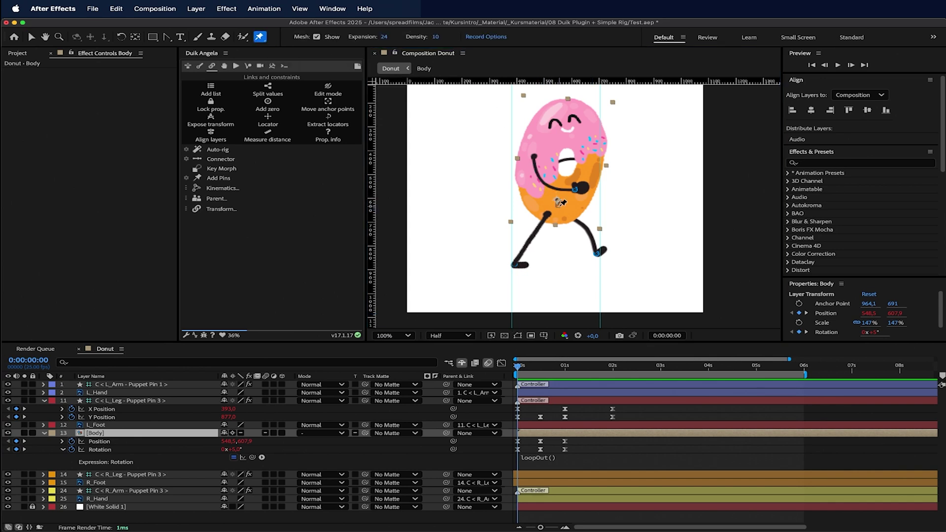
{"action": "left_click", "coordinate": [558, 202]}
{"action": "left_click", "coordinate": [532, 159]}
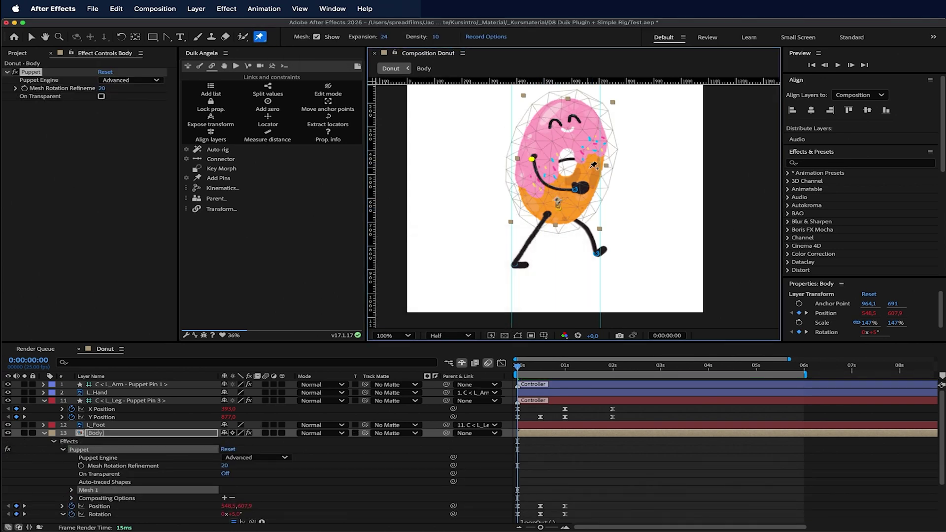
{"action": "left_click", "coordinate": [594, 165]}
{"action": "left_click", "coordinate": [569, 109]}
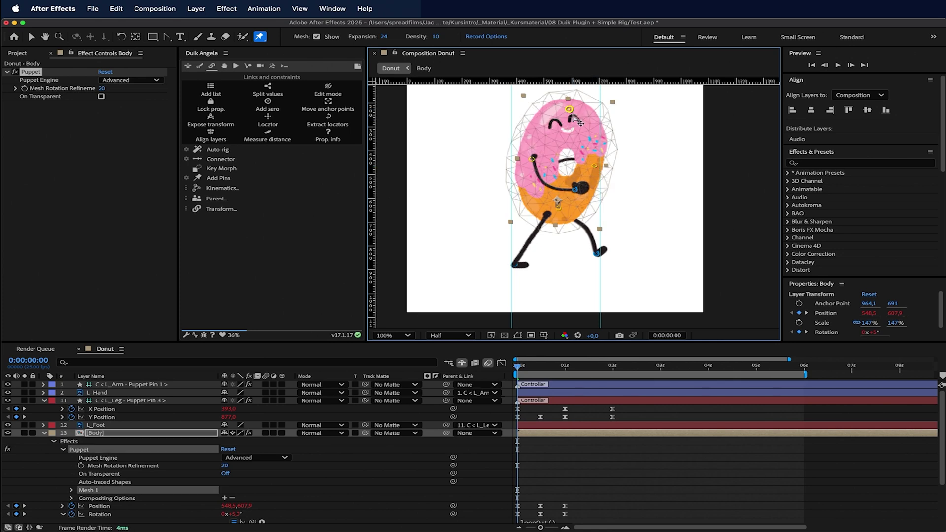
Try moving the top puppet pin slightly downward to test the body's deformation, and undo the move.
{"action": "key", "text": "v"}
{"action": "left_click_drag", "start_coordinate": [569, 109], "coordinate": [572, 119]}
{"action": "key", "text": "super+z"}
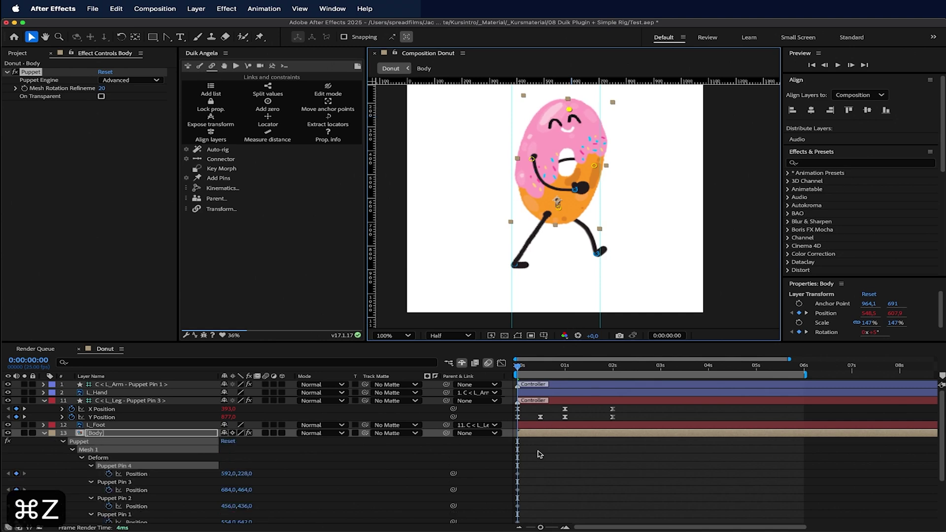
Try adding a Duik pin layer for the top puppet pin, and undo it.
{"action": "scroll", "coordinate": [540, 454], "scroll_direction": "down", "scroll_amount": 3}
{"action": "scroll", "coordinate": [538, 447], "scroll_direction": "up", "scroll_amount": 1}
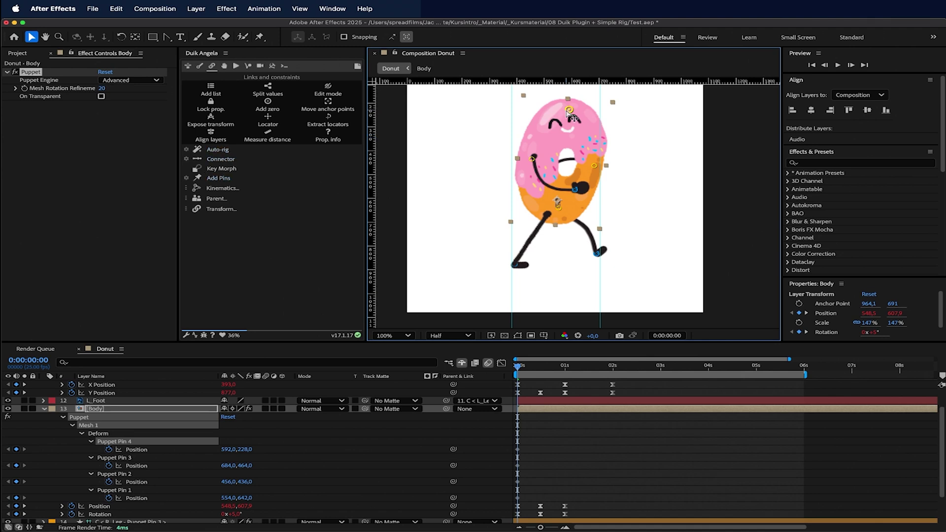
{"action": "left_click", "coordinate": [224, 178]}
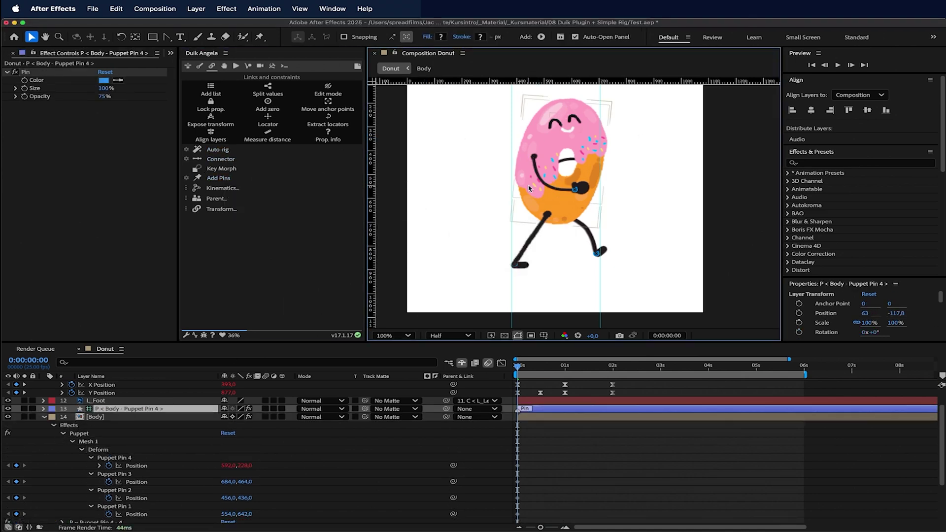
{"action": "scroll", "coordinate": [554, 154], "scroll_direction": "down", "scroll_amount": 2}
{"action": "key", "text": "super+z"}
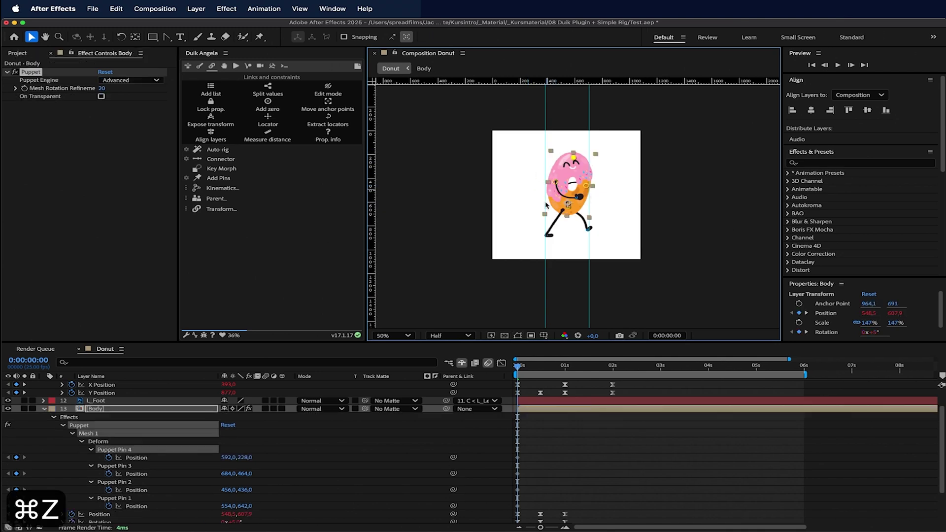
Keyframe the top puppet pin's Position at 0:00:00:12 by moving it down and to the right to 618,252.
{"action": "scroll", "coordinate": [544, 429], "scroll_direction": "down", "scroll_amount": 2}
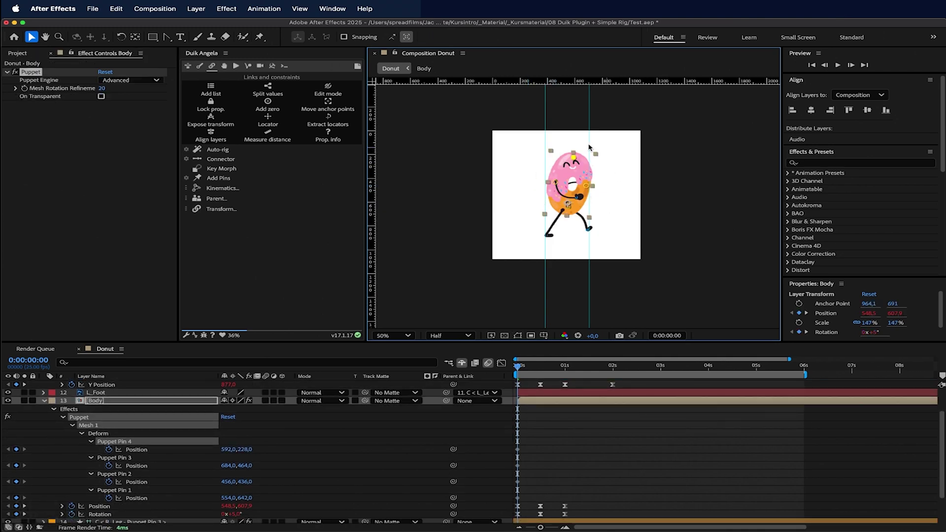
{"action": "scroll", "coordinate": [575, 157], "scroll_direction": "up", "scroll_amount": 2}
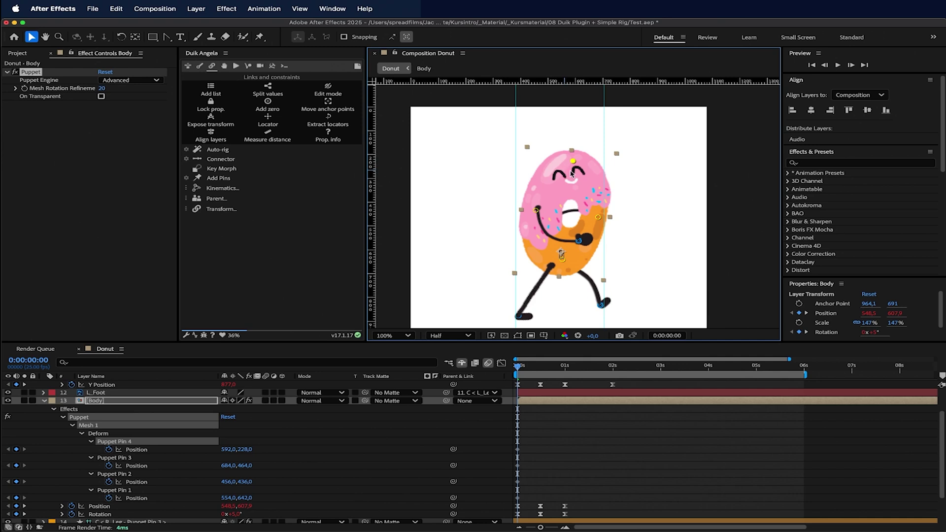
{"action": "scroll", "coordinate": [517, 400], "scroll_direction": "down", "scroll_amount": 1}
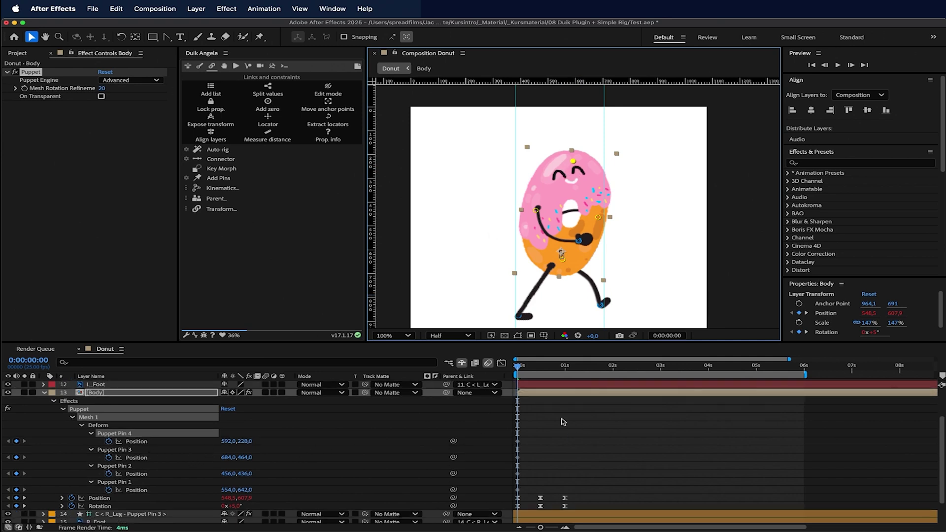
{"action": "left_click_drag", "start_coordinate": [531, 367], "coordinate": [540, 366]}
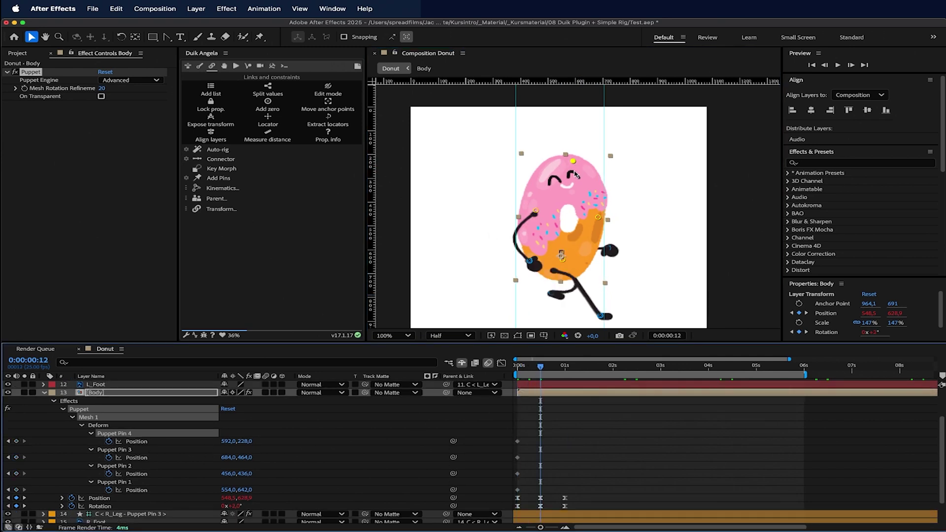
{"action": "left_click_drag", "start_coordinate": [573, 164], "coordinate": [585, 174]}
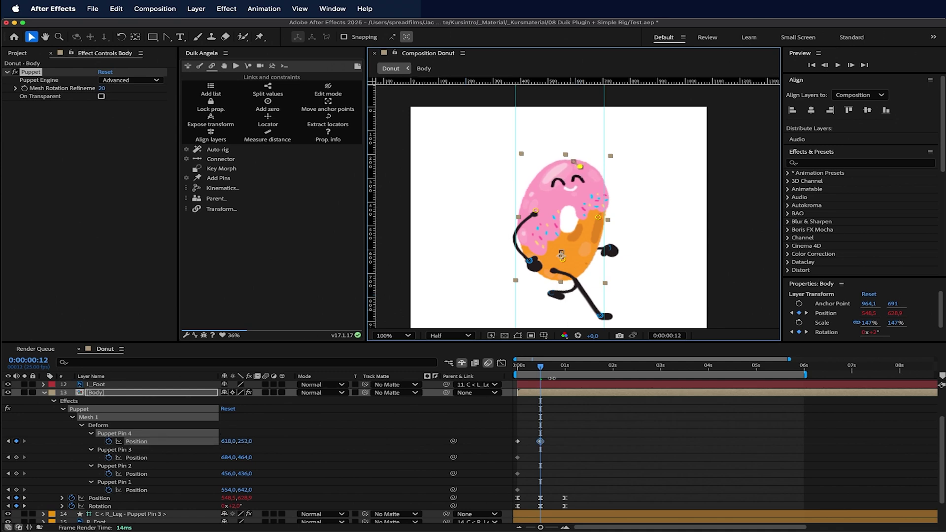
Copy Puppet Pin 4's first Position keyframe to 0:00:01:00 and ease all three of its keyframes.
{"action": "left_click_drag", "start_coordinate": [537, 370], "coordinate": [565, 367]}
{"action": "left_click_drag", "start_coordinate": [526, 436], "coordinate": [516, 447]}
{"action": "key", "text": "super+c"}
{"action": "key", "text": "super+v"}
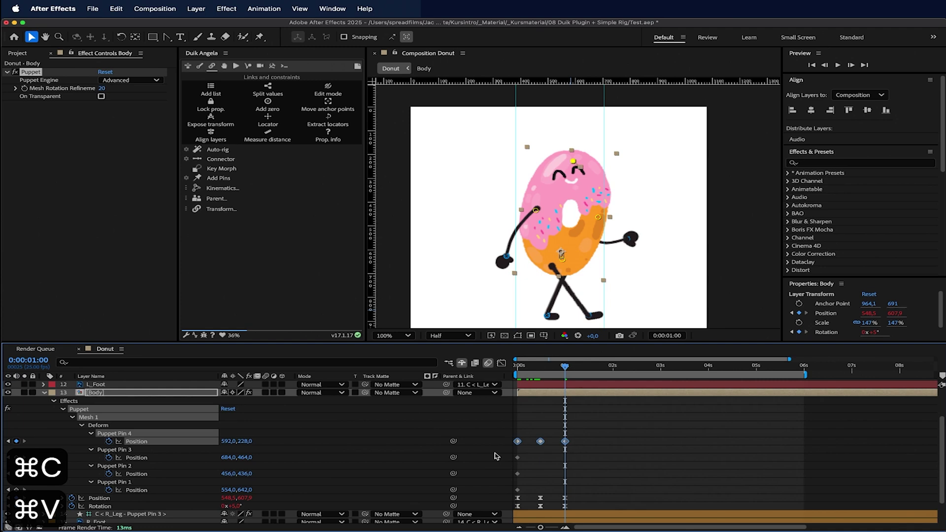
Loop Puppet Pin 4's Position with the expression loopOut().
{"action": "left_click", "coordinate": [109, 441], "text": "alt"}
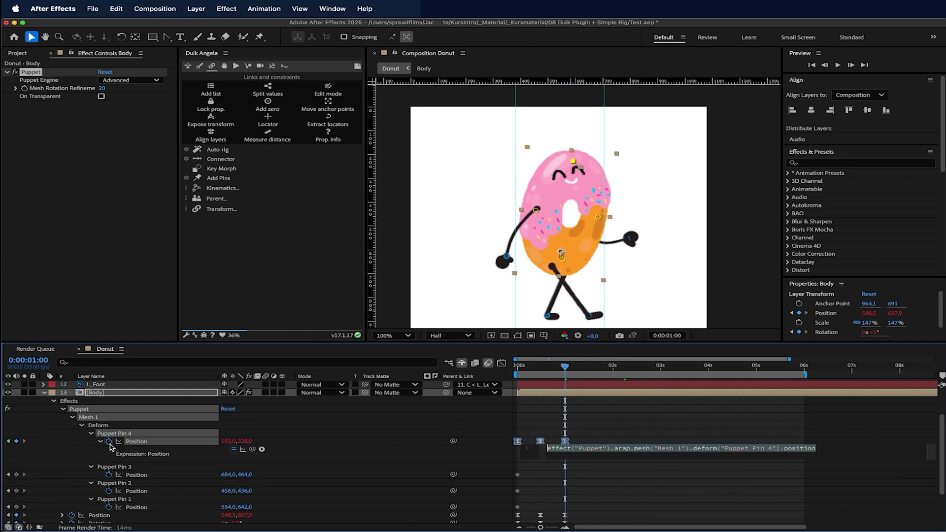
{"action": "type", "text": "loop"}
{"action": "key", "text": "Down"}
{"action": "key", "text": "Down"}
{"action": "key", "text": "Return"}
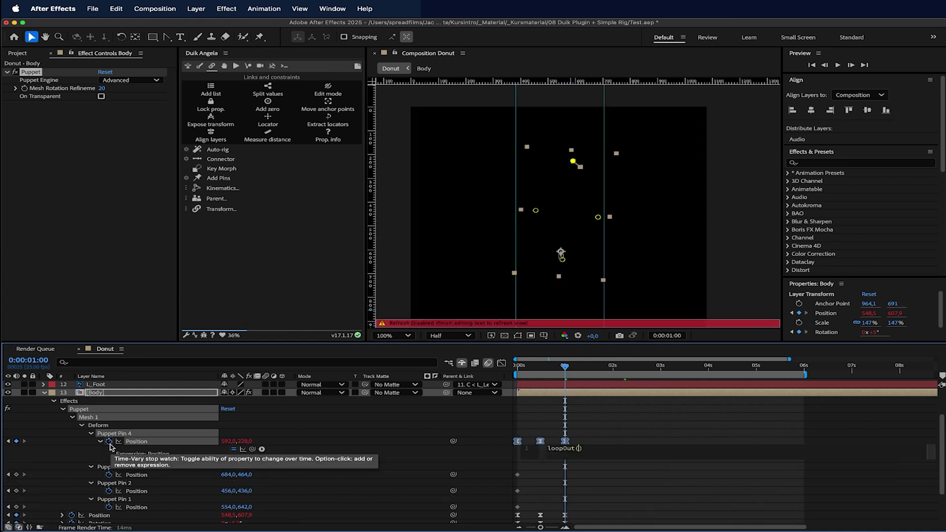
{"action": "left_click", "coordinate": [626, 403]}
Preview the walk cycle from the start with the whole composition fitted in the viewer.
{"action": "key", "text": "Home"}
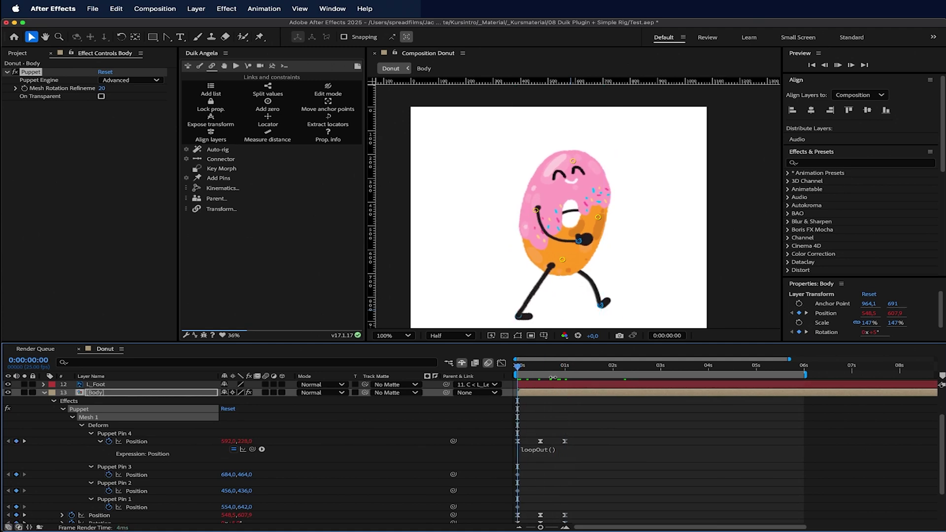
{"action": "key", "text": "space"}
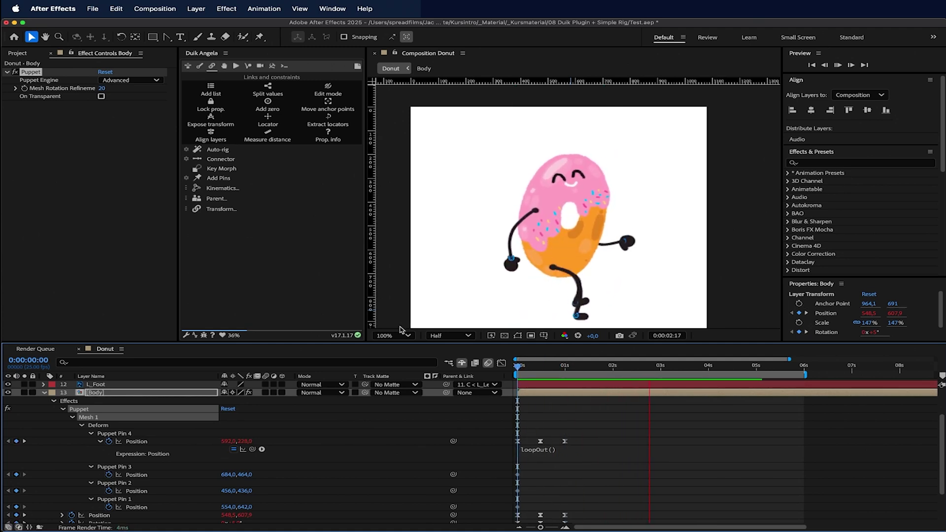
{"action": "left_click", "coordinate": [392, 336]}
{"action": "left_click", "coordinate": [404, 157]}
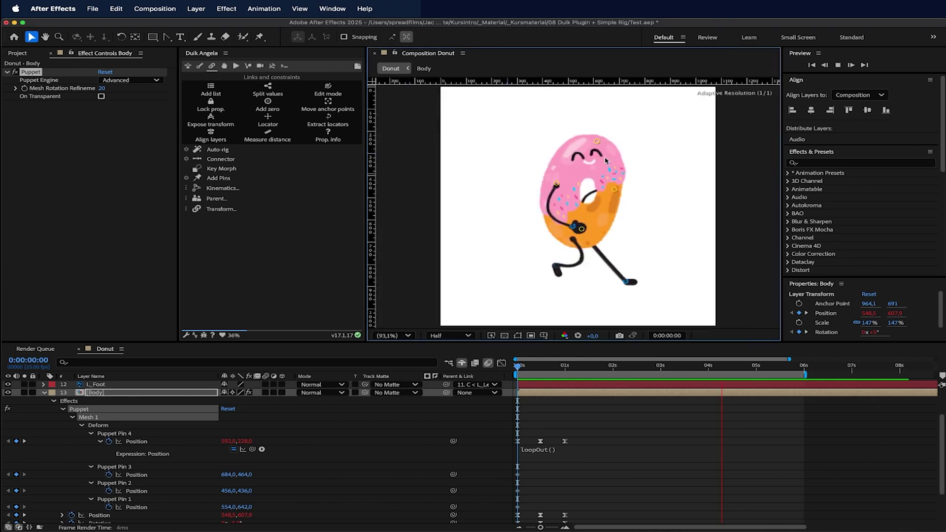
{"action": "key", "text": "space"}
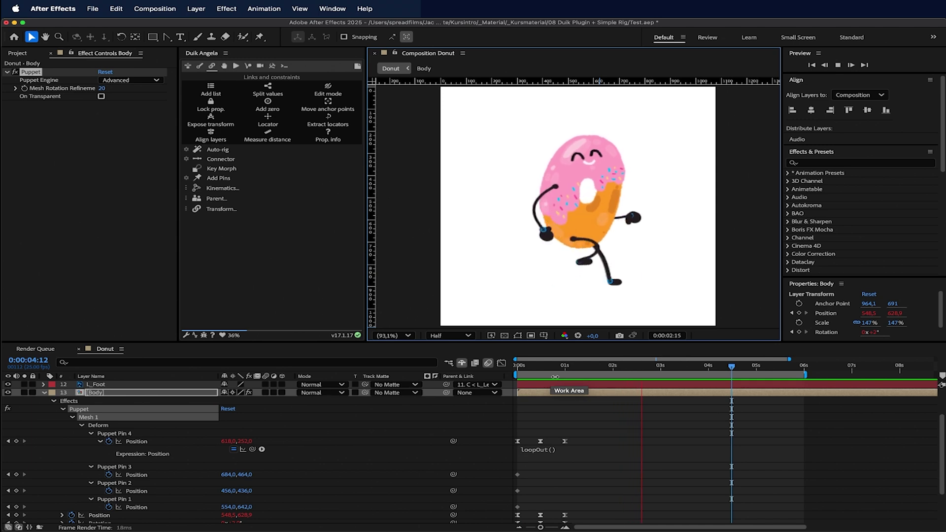
{"action": "key", "text": "space"}
Keyframe Puppet Pins 3 and 2 at 0:00:00:12 by moving them together down and to the right to 696.9,481.2 and 468.9,453.2.
{"action": "left_click_drag", "start_coordinate": [530, 369], "coordinate": [514, 376]}
{"action": "left_click", "coordinate": [556, 182]}
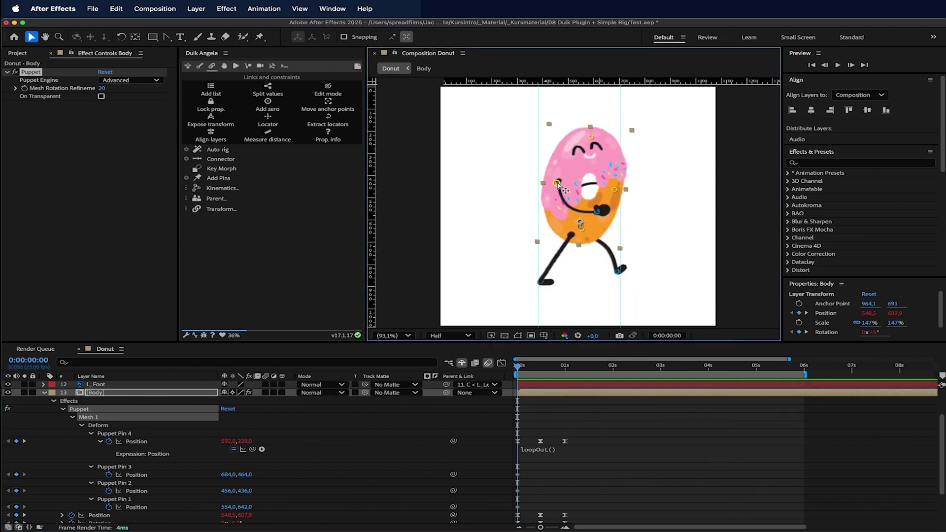
{"action": "left_click", "coordinate": [615, 189], "text": "shift"}
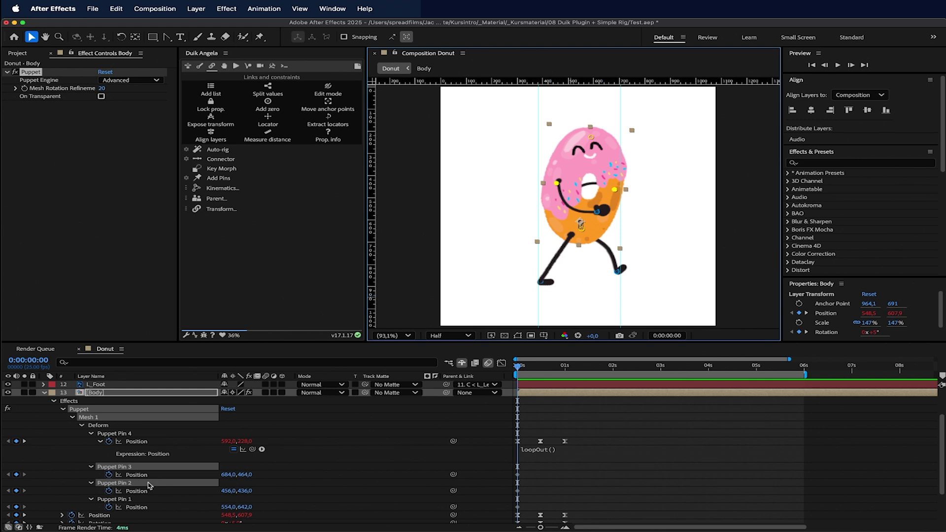
{"action": "left_click", "coordinate": [540, 371]}
{"action": "left_click_drag", "start_coordinate": [616, 195], "coordinate": [619, 198]}
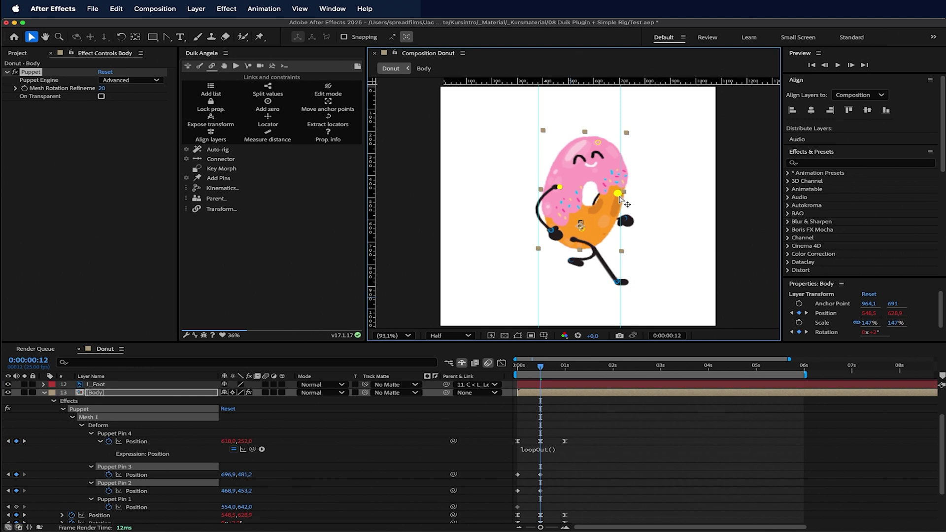
Copy the first Position keyframes of Puppet Pins 3 and 2 to 0:00:01:00 and ease all their keyframes.
{"action": "key", "text": "space"}
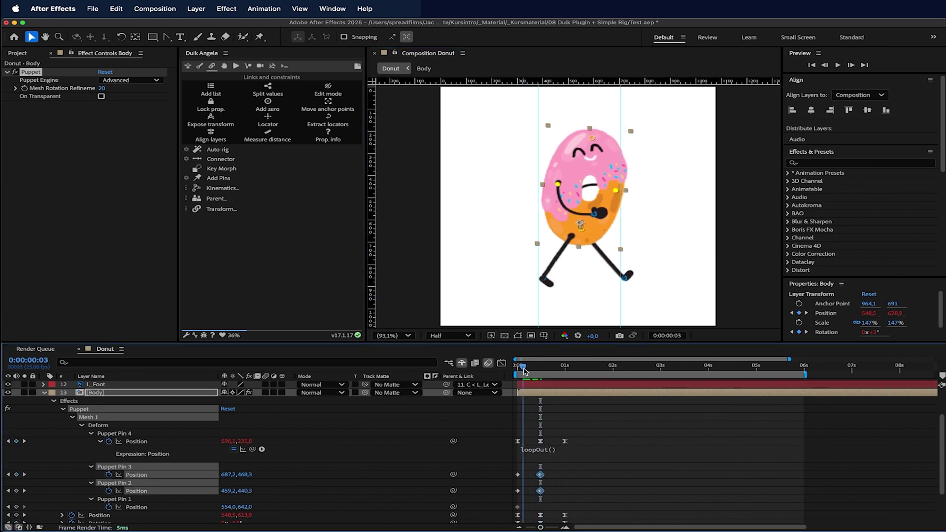
{"action": "left_click_drag", "start_coordinate": [532, 506], "coordinate": [506, 461]}
{"action": "key", "text": "super+c"}
{"action": "key", "text": "super+v"}
{"action": "left_click_drag", "start_coordinate": [573, 471], "coordinate": [502, 495]}
{"action": "key", "text": "F9"}
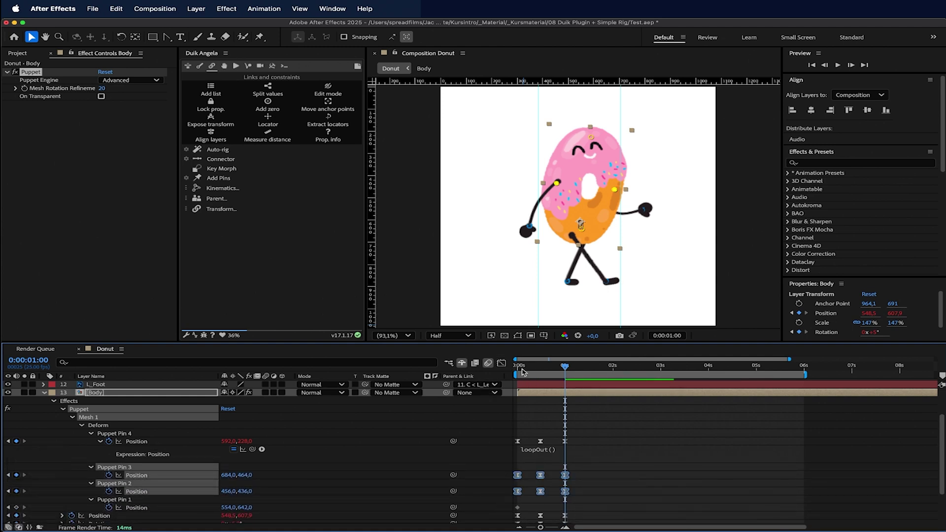
Loop the Position of Puppet Pin 3 and Puppet Pin 2 with the expression loopOut().
{"action": "left_click", "coordinate": [275, 476]}
{"action": "left_click", "coordinate": [108, 475], "text": "alt"}
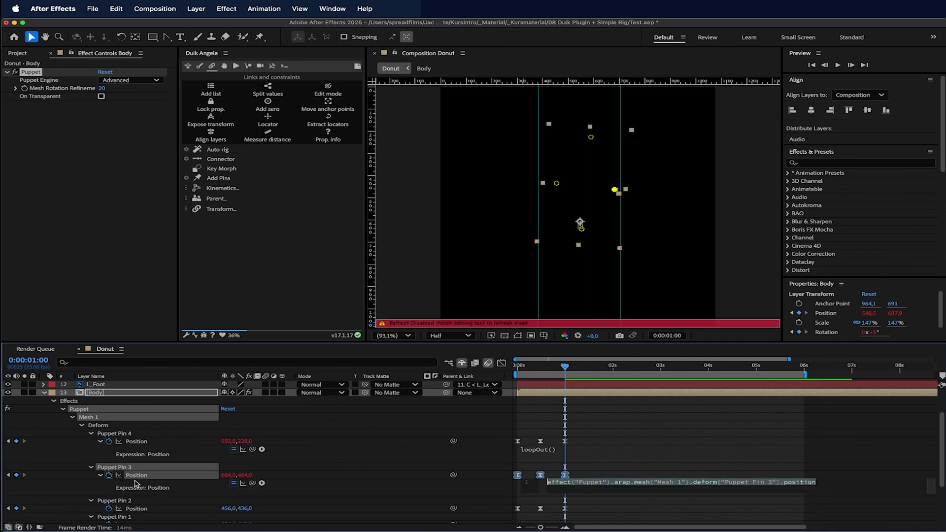
{"action": "type", "text": "loopOut()"}
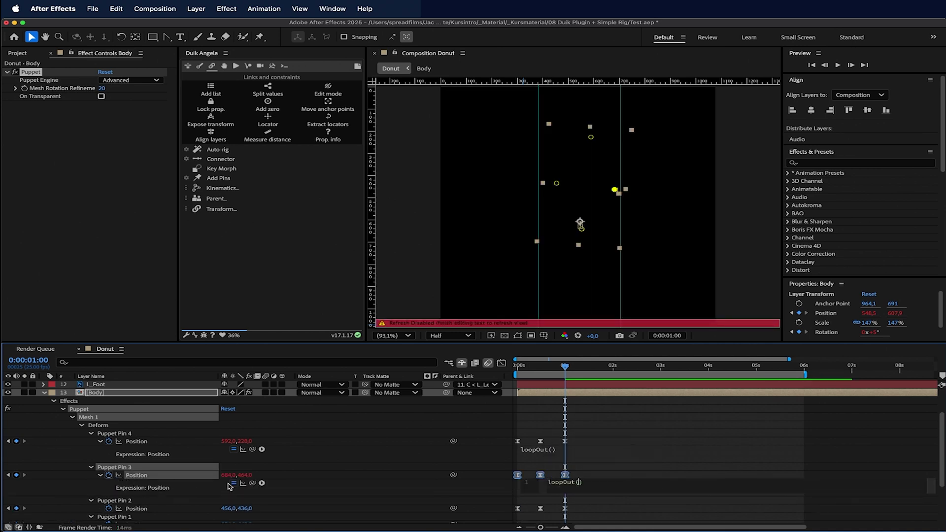
{"action": "left_click", "coordinate": [109, 508], "text": "alt"}
{"action": "type", "text": "loop"}
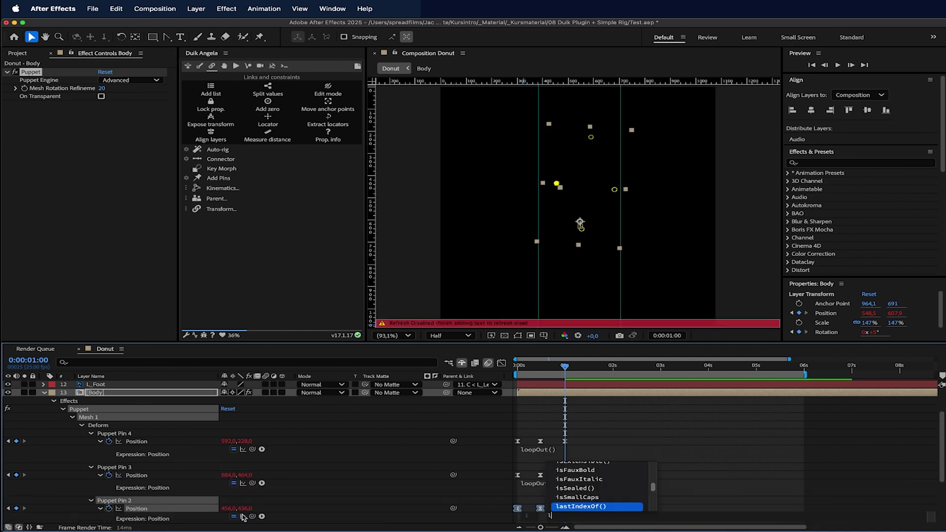
{"action": "key", "text": "Down"}
{"action": "key", "text": "Down"}
{"action": "key", "text": "Return"}
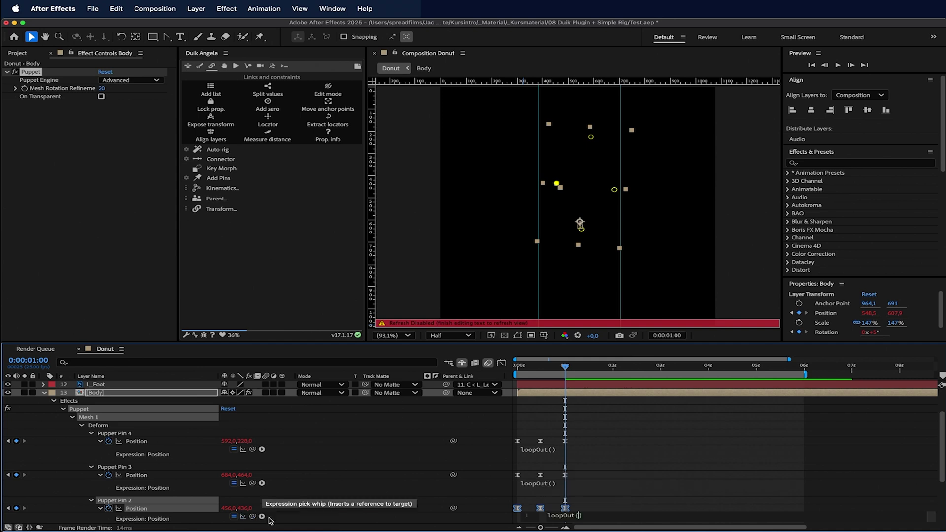
{"action": "left_click", "coordinate": [680, 478]}
Shift the Position keyframes of Puppet Pins 3 and 2 a few frames earlier, Pin 2 the furthest, and preview the staggered motion.
{"action": "key", "text": "space"}
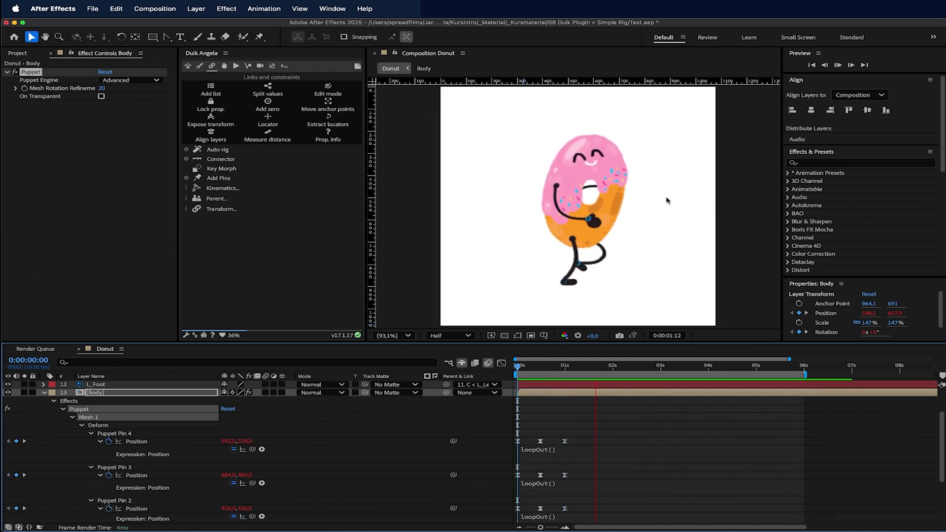
{"action": "scroll", "coordinate": [565, 448], "scroll_direction": "down", "scroll_amount": 2}
{"action": "key", "text": "space"}
{"action": "left_click_drag", "start_coordinate": [577, 455], "coordinate": [499, 500]}
{"action": "left_click_drag", "start_coordinate": [559, 493], "coordinate": [551, 493]}
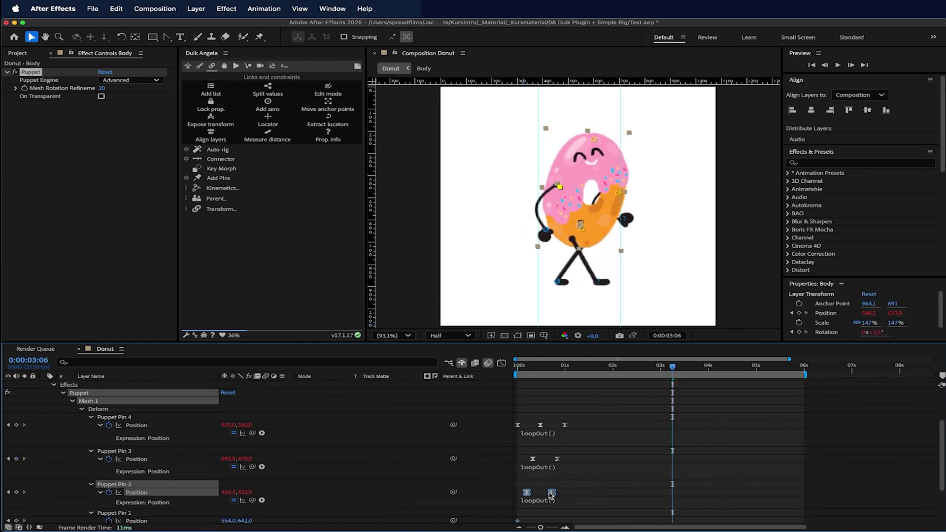
{"action": "key", "text": "space"}
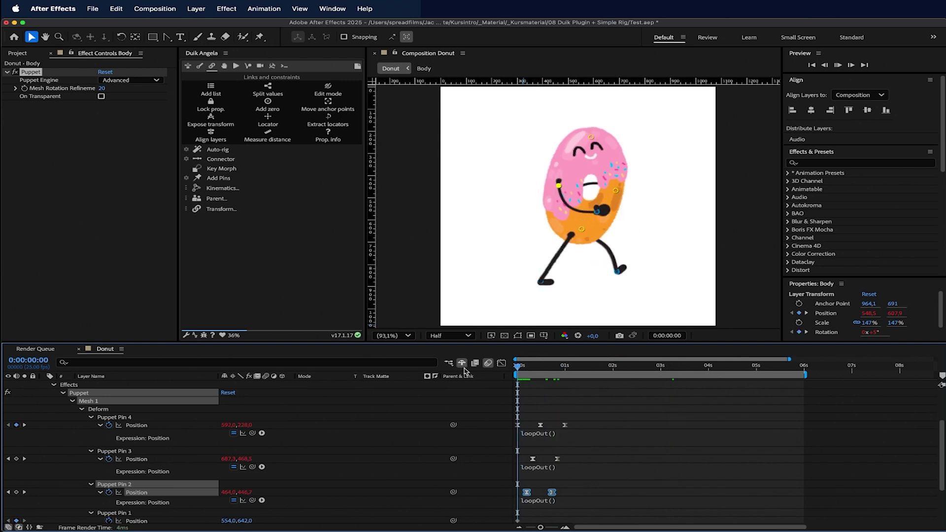
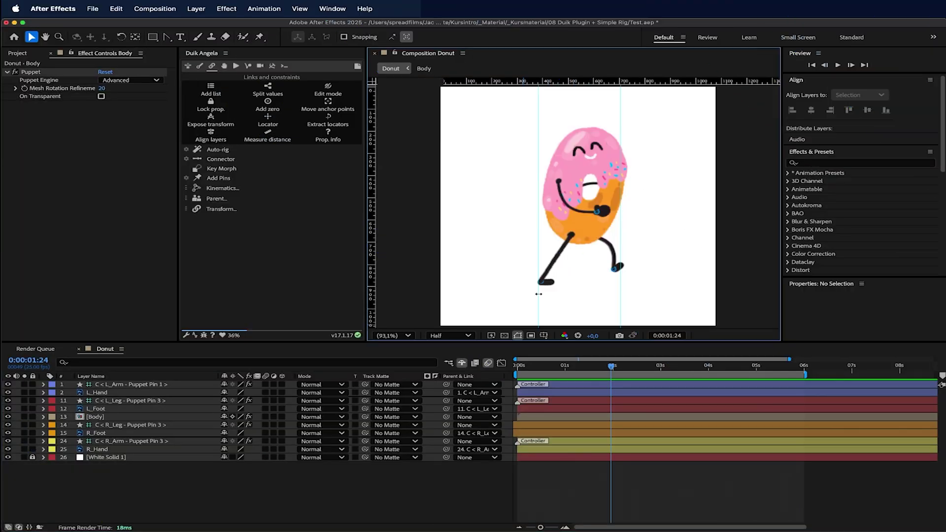
Remove both vertical guides from the composition and hide the White Solid 1 layer.
{"action": "left_click_drag", "start_coordinate": [538, 294], "coordinate": [293, 291]}
{"action": "left_click_drag", "start_coordinate": [621, 281], "coordinate": [360, 286]}
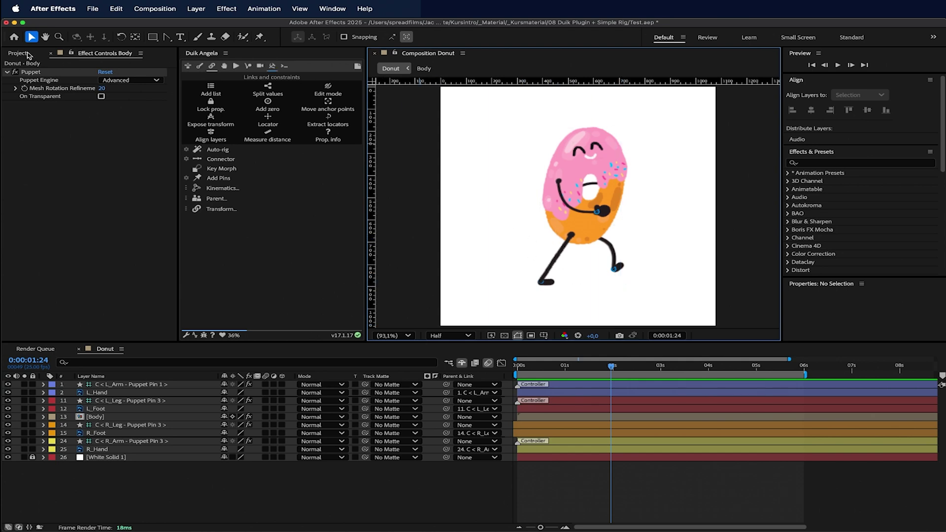
{"action": "left_click", "coordinate": [18, 53]}
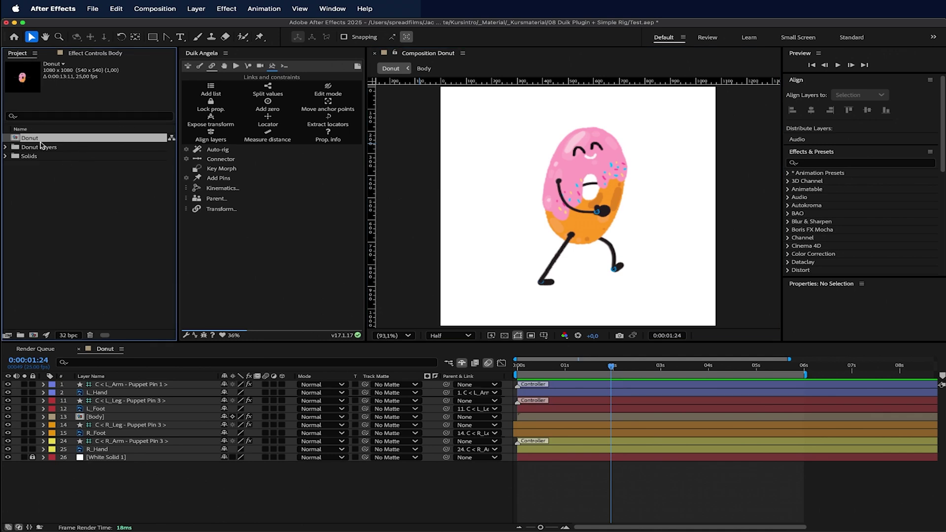
{"action": "left_click", "coordinate": [73, 232]}
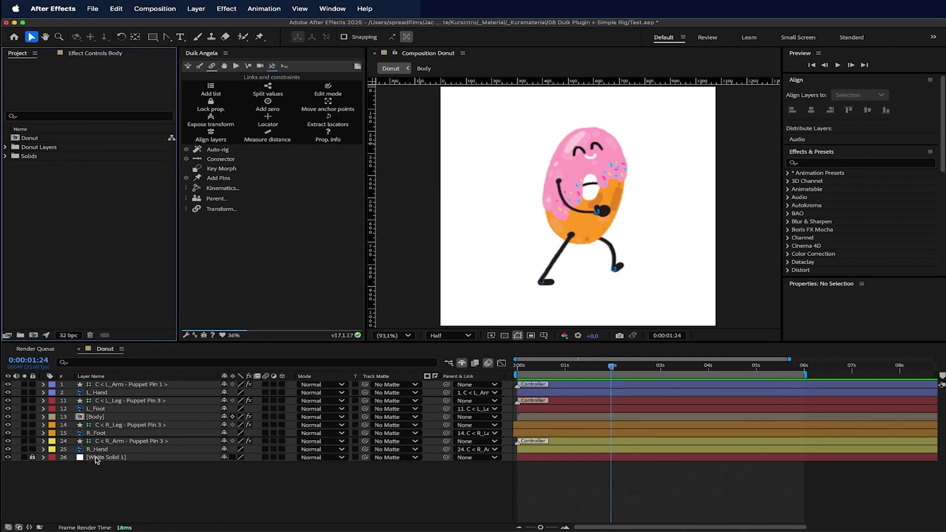
{"action": "left_click", "coordinate": [7, 457]}
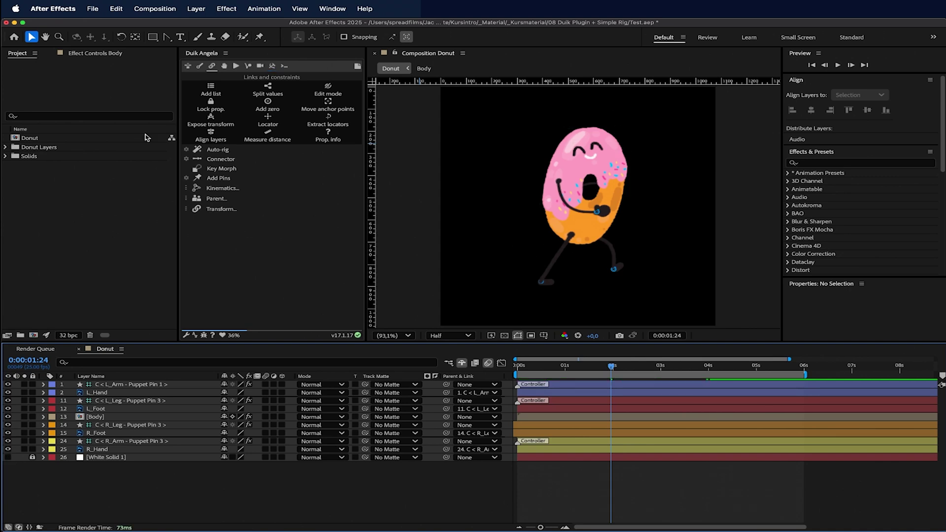
Create a new composition from the Donut composition and preview it from the start.
{"action": "left_click", "coordinate": [40, 139]}
{"action": "left_click_drag", "start_coordinate": [48, 140], "coordinate": [34, 338]}
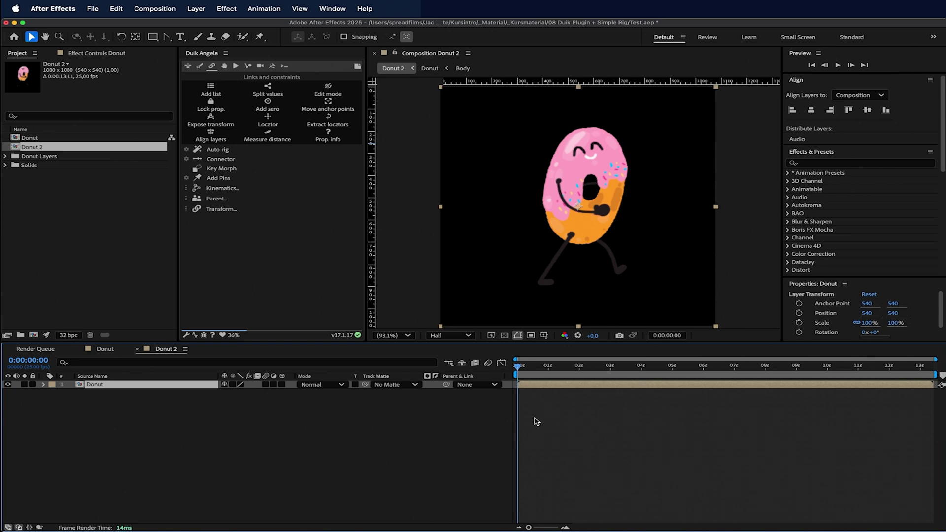
{"action": "left_click_drag", "start_coordinate": [653, 367], "coordinate": [510, 373]}
{"action": "key", "text": "space"}
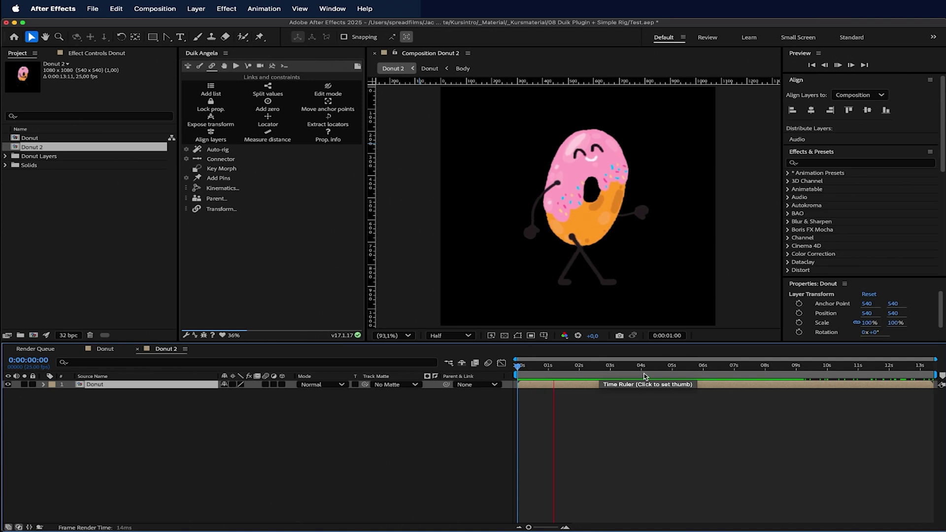
Add a white 1080 x 1080 px solid to the new composition as a background beneath the Donut layer.
{"action": "left_click", "coordinate": [397, 418]}
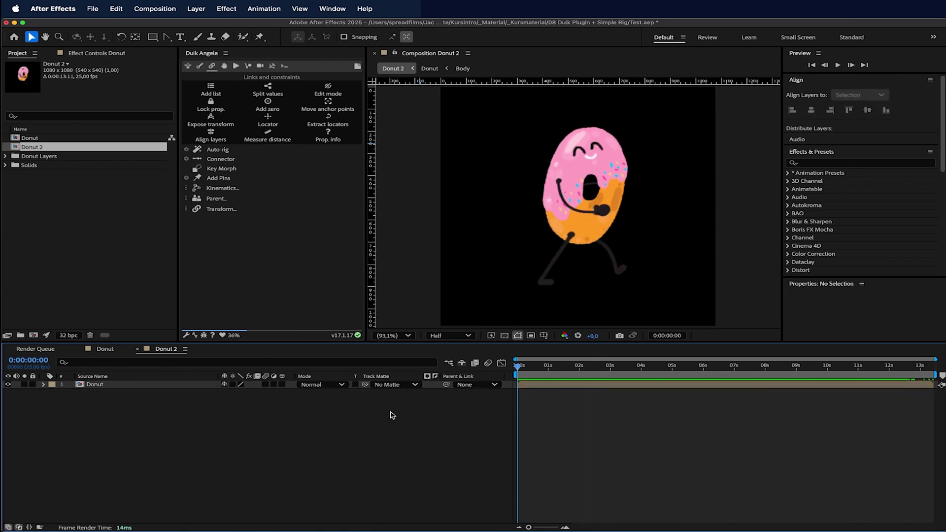
{"action": "right_click", "coordinate": [342, 416]}
{"action": "mouse_move", "coordinate": [377, 411]}
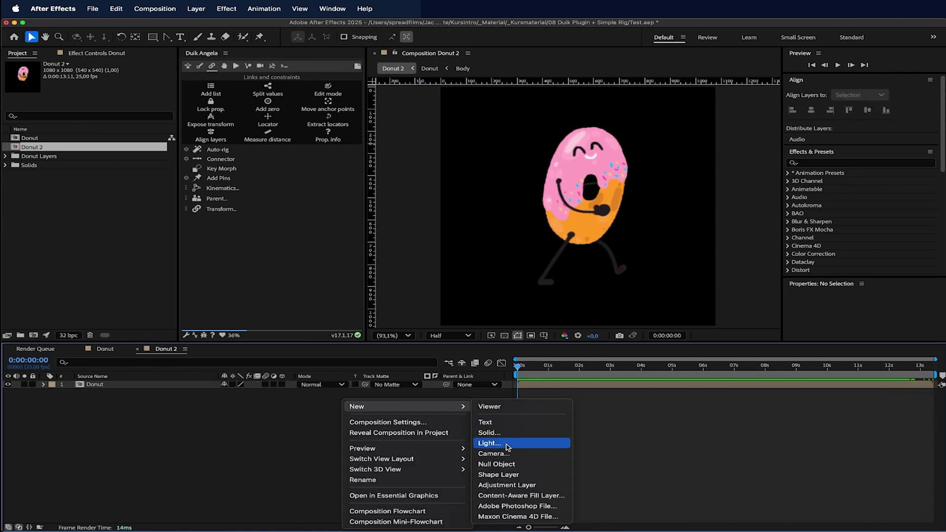
{"action": "left_click", "coordinate": [490, 432]}
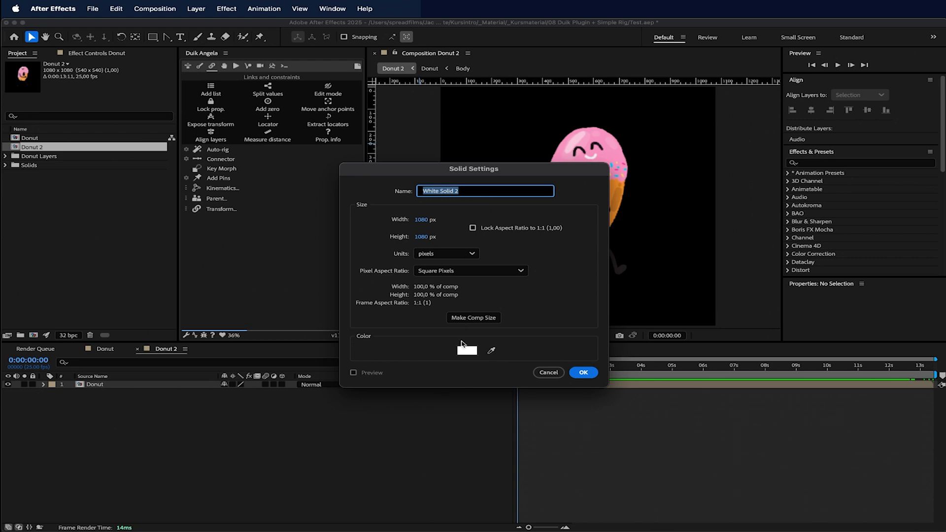
{"action": "left_click", "coordinate": [584, 372]}
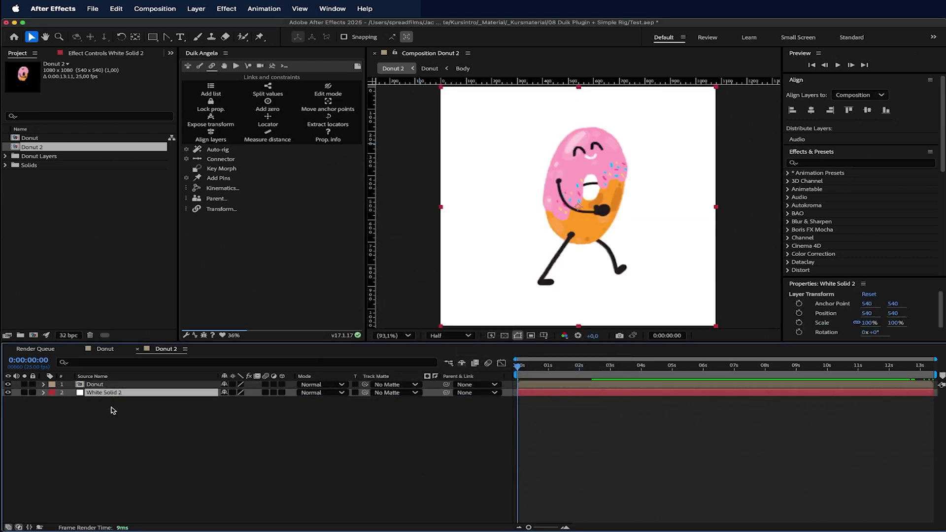
Rename the Donut 2 composition as Donut+BG and lock its White Solid 2 layer.
{"action": "double_click", "coordinate": [103, 388]}
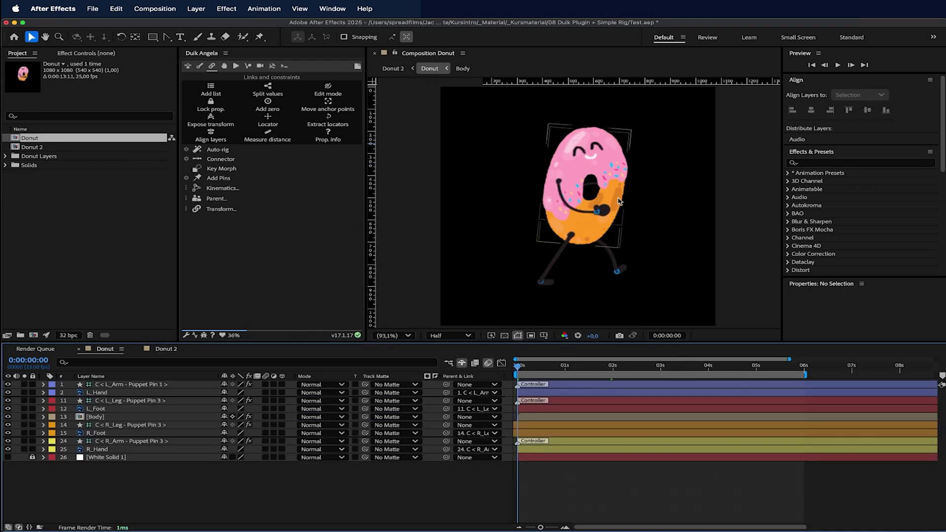
{"action": "double_click", "coordinate": [48, 148]}
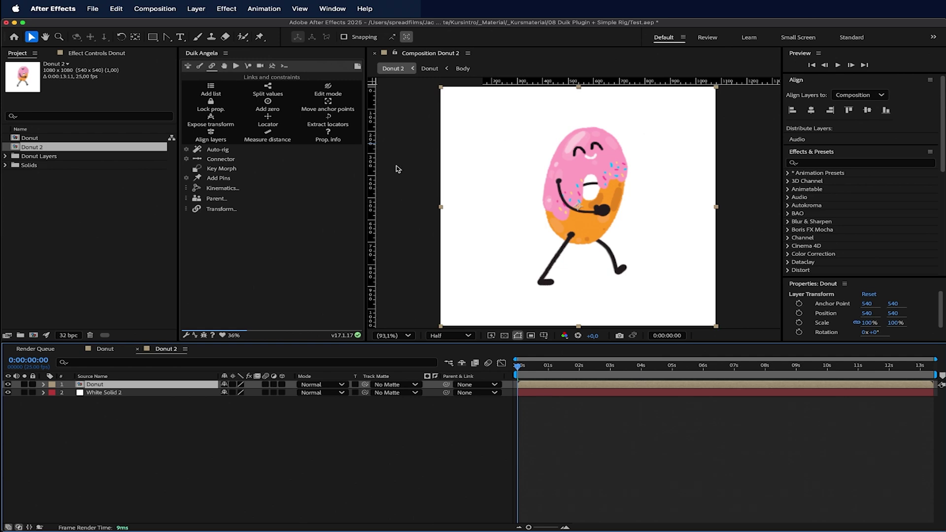
{"action": "left_click", "coordinate": [22, 147]}
{"action": "key", "text": "Return"}
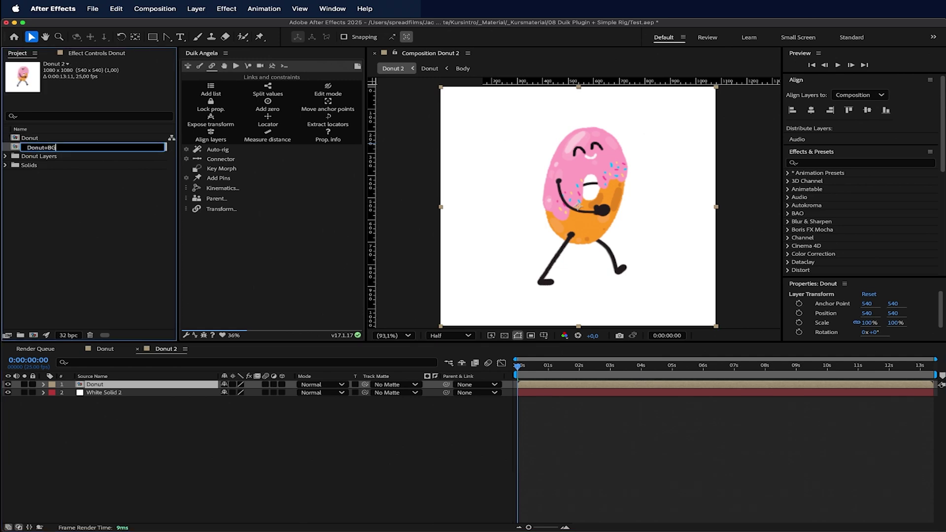
{"action": "type", "text": "Donut+BG"}
{"action": "key", "text": "Return"}
{"action": "left_click", "coordinate": [208, 449]}
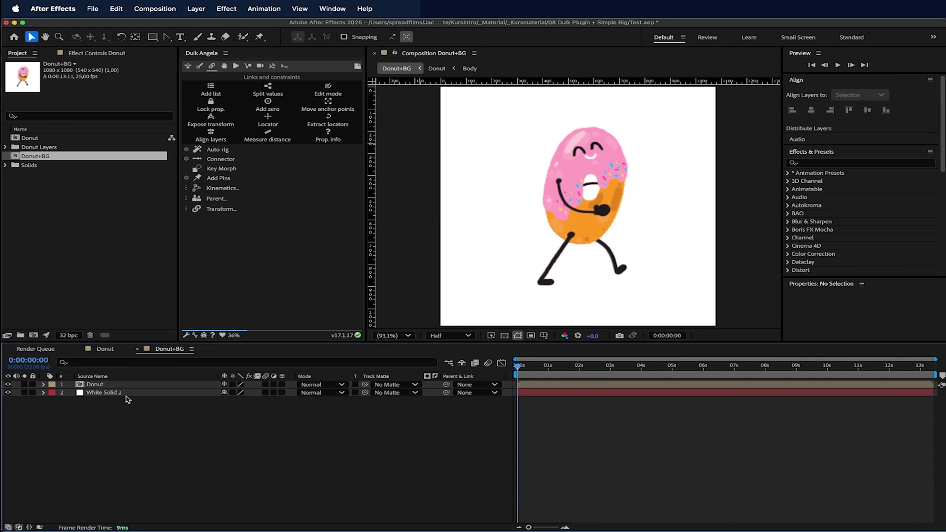
{"action": "left_click", "coordinate": [127, 393]}
{"action": "left_click", "coordinate": [32, 392]}
Go to 0:00:06:00 and enable time remapping on the Donut layer.
{"action": "left_click_drag", "start_coordinate": [534, 373], "coordinate": [707, 372]}
{"action": "key", "text": "equal"}
{"action": "key", "text": "equal"}
{"action": "key", "text": "equal"}
{"action": "key", "text": "minus"}
{"action": "key", "text": "minus"}
{"action": "key", "text": "minus"}
{"action": "left_click", "coordinate": [706, 383]}
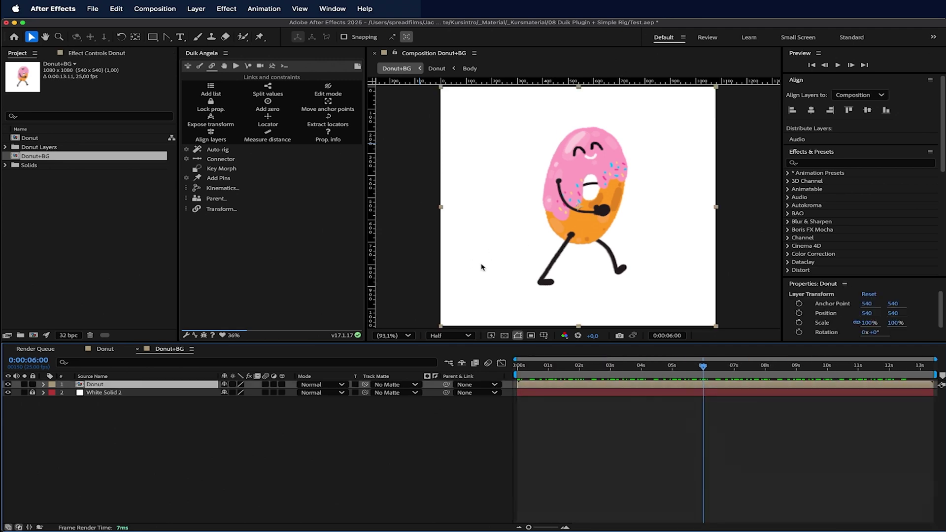
{"action": "right_click", "coordinate": [123, 386]}
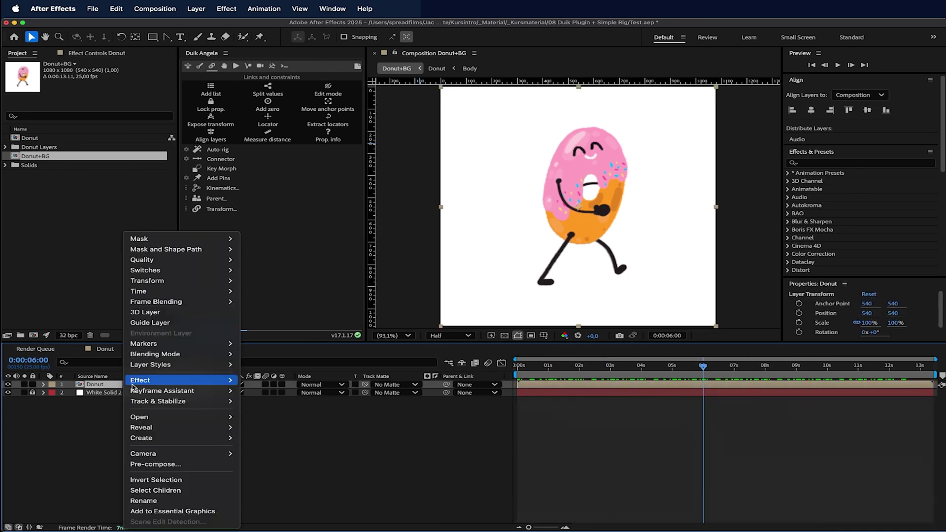
{"action": "mouse_move", "coordinate": [184, 294]}
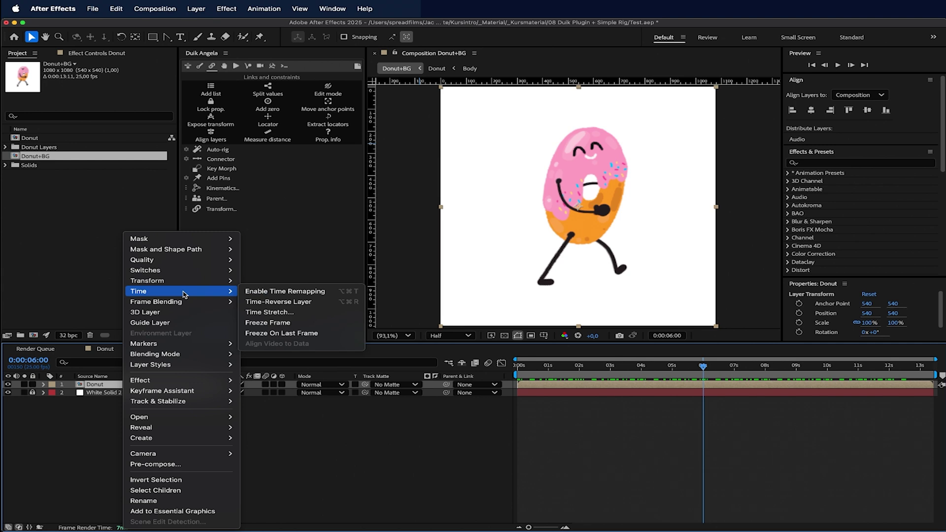
{"action": "left_click", "coordinate": [269, 292]}
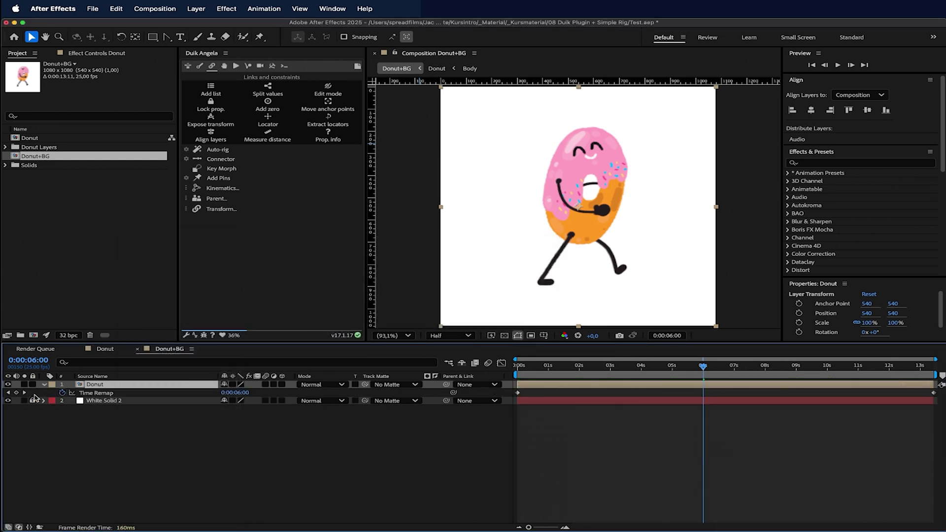
Add a Time Remap keyframe at 0:00:06:00 and delete the one at the end of the Donut layer.
{"action": "left_click", "coordinate": [17, 392]}
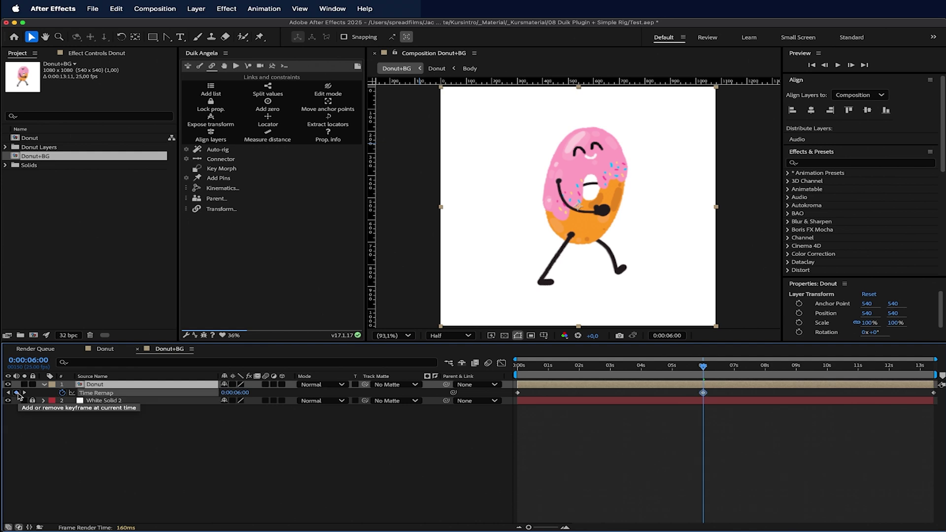
{"action": "left_click", "coordinate": [933, 393]}
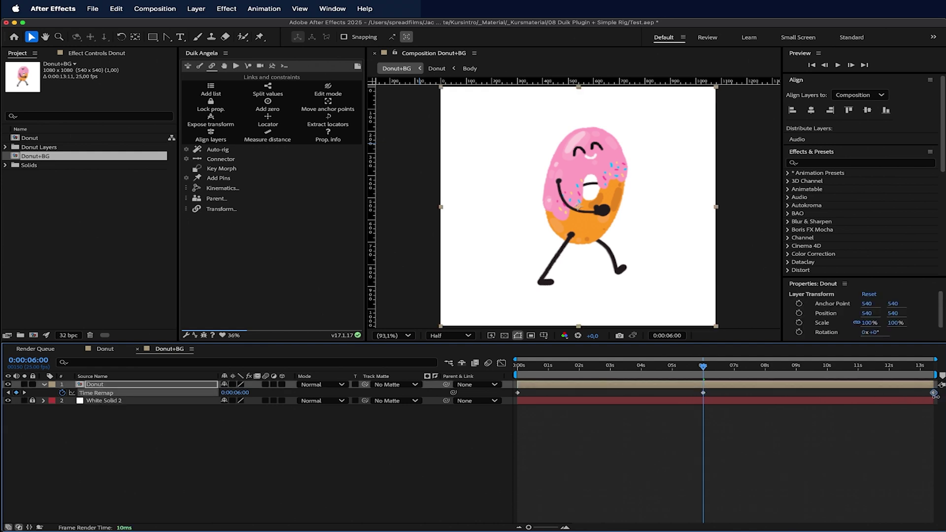
{"action": "key", "text": "Delete"}
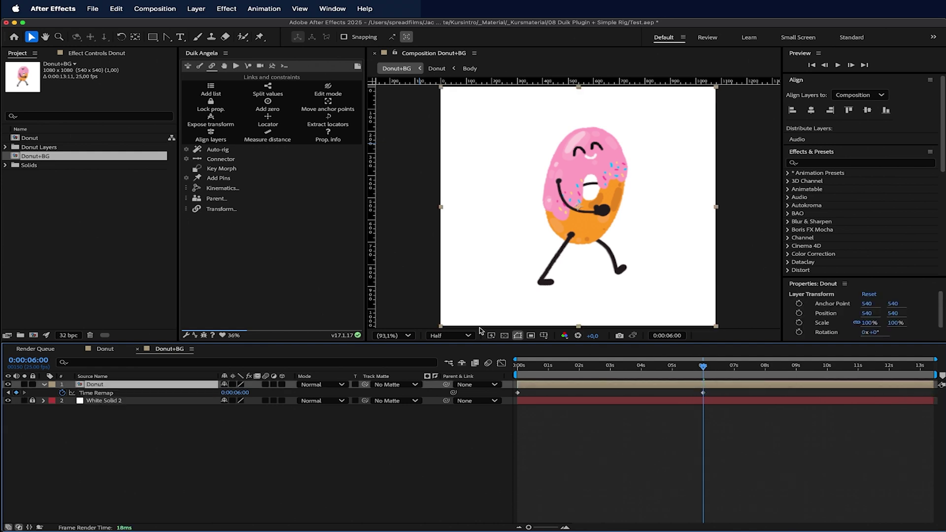
{"action": "left_click", "coordinate": [582, 213]}
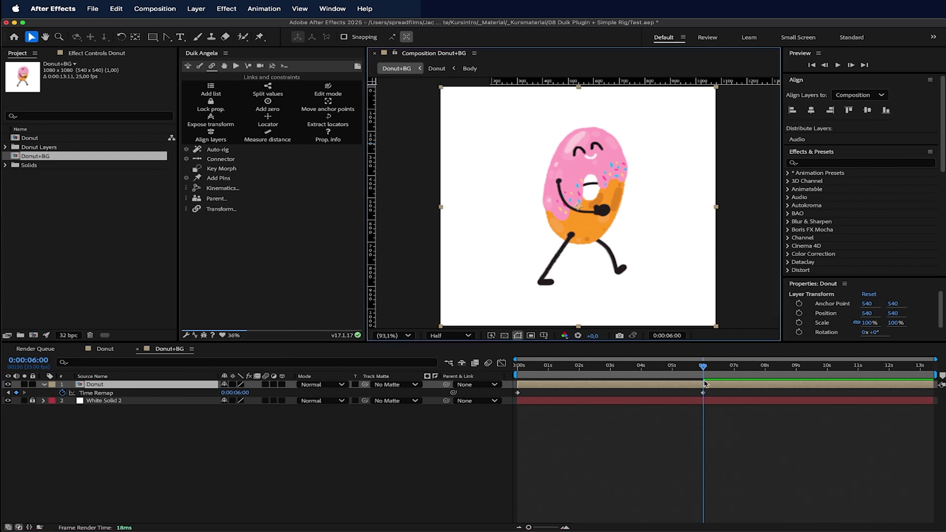
Add a loopOut() expression to the Time Remap property of the Donut layer.
{"action": "mouse_move", "coordinate": [702, 370]}
{"action": "left_mouse_down"}
{"action": "mouse_move", "coordinate": [845, 376]}
{"action": "mouse_move", "coordinate": [683, 380]}
{"action": "mouse_move", "coordinate": [739, 381]}
{"action": "mouse_move", "coordinate": [700, 383]}
{"action": "left_mouse_up"}
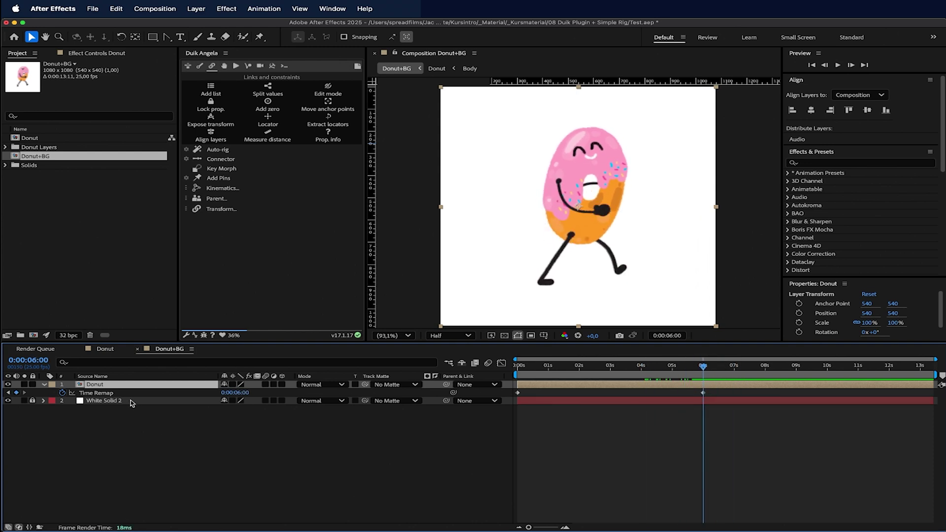
{"action": "left_click", "coordinate": [62, 393], "text": "alt"}
{"action": "type", "text": "loop"}
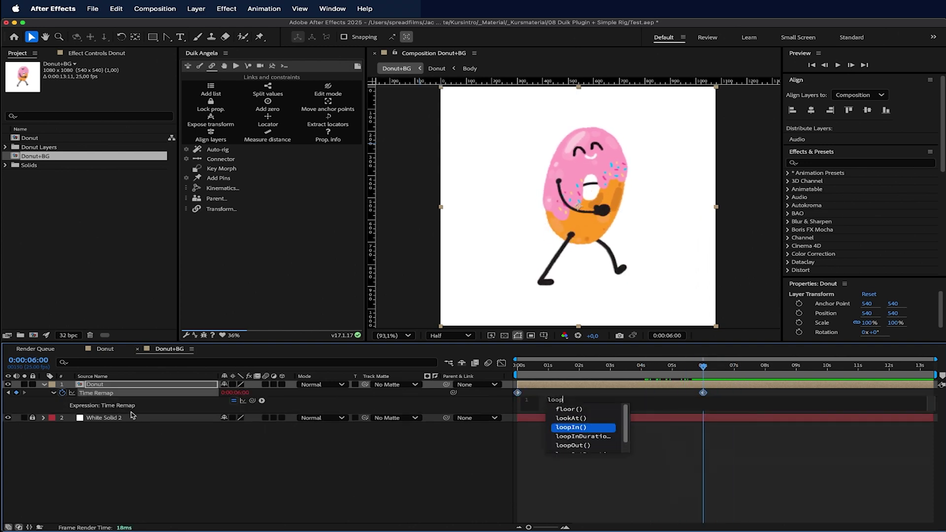
{"action": "key", "text": "Down"}
{"action": "key", "text": "Down"}
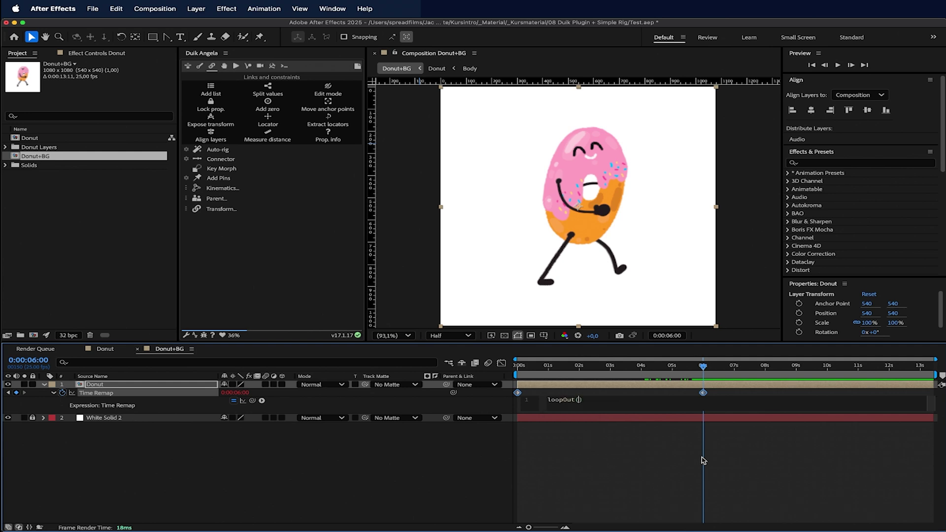
{"action": "left_click", "coordinate": [703, 460]}
Move the second Time Remap keyframe to about 5.4 seconds and trim the composition to a work area ending at 0:00:12:00.
{"action": "left_click_drag", "start_coordinate": [712, 373], "coordinate": [571, 373]}
{"action": "left_click_drag", "start_coordinate": [702, 393], "coordinate": [685, 396]}
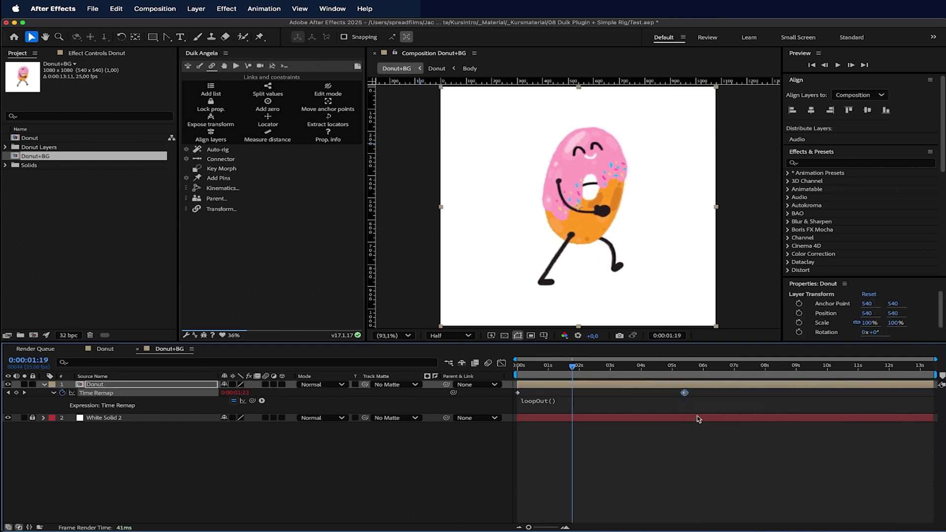
{"action": "left_click_drag", "start_coordinate": [797, 366], "coordinate": [889, 379]}
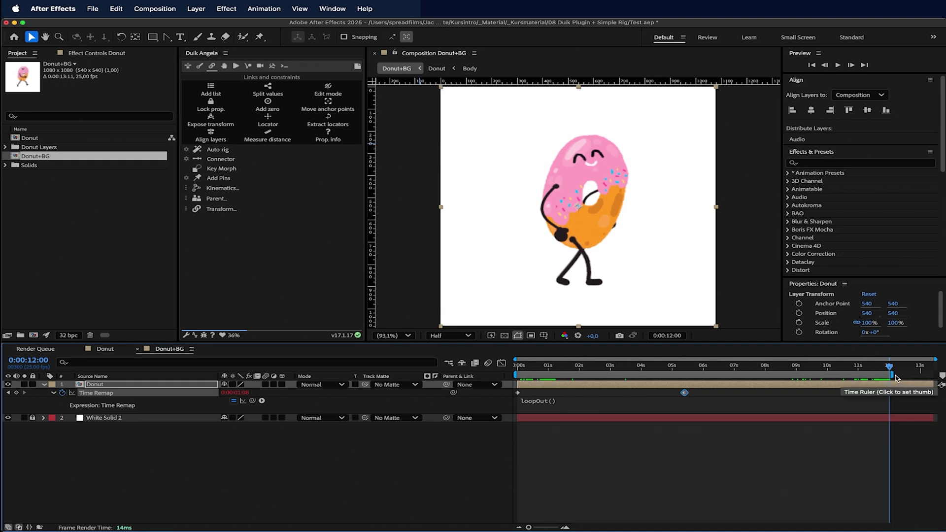
{"action": "right_click", "coordinate": [860, 376]}
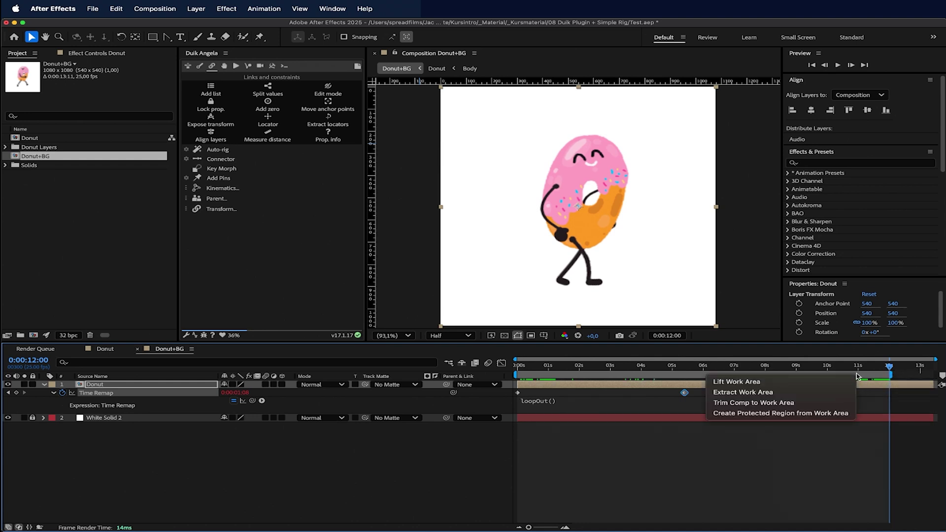
{"action": "left_click", "coordinate": [786, 402]}
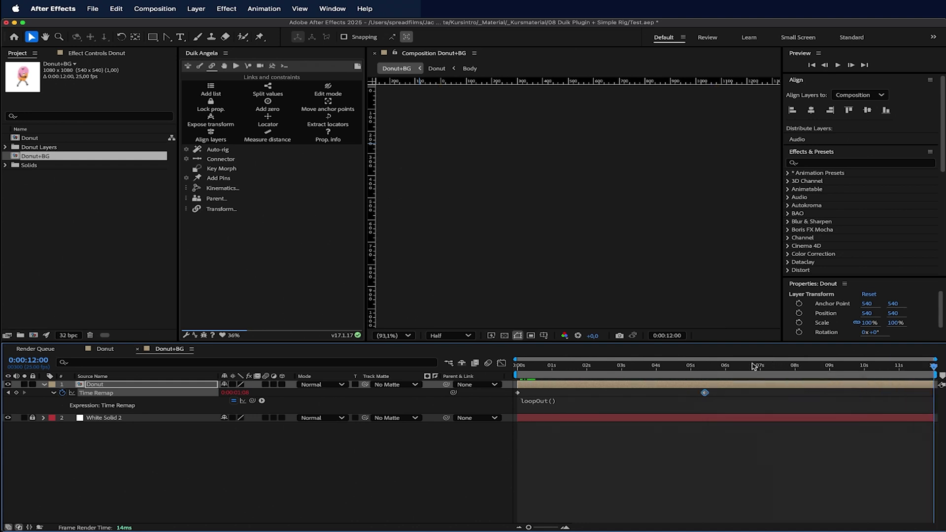
Speed up the walk loop by moving the second Time Remap keyframe to 0:00:03:00, and save the project.
{"action": "key", "text": "Home"}
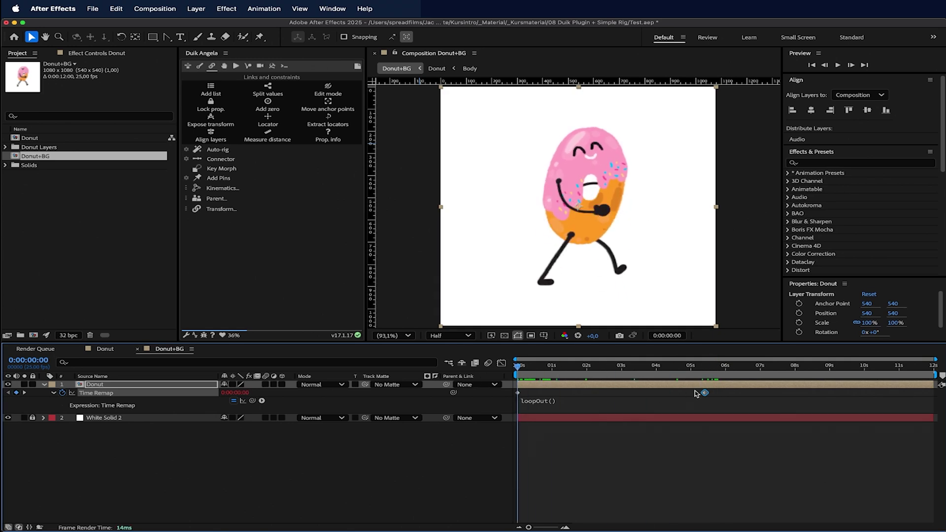
{"action": "left_click", "coordinate": [721, 394]}
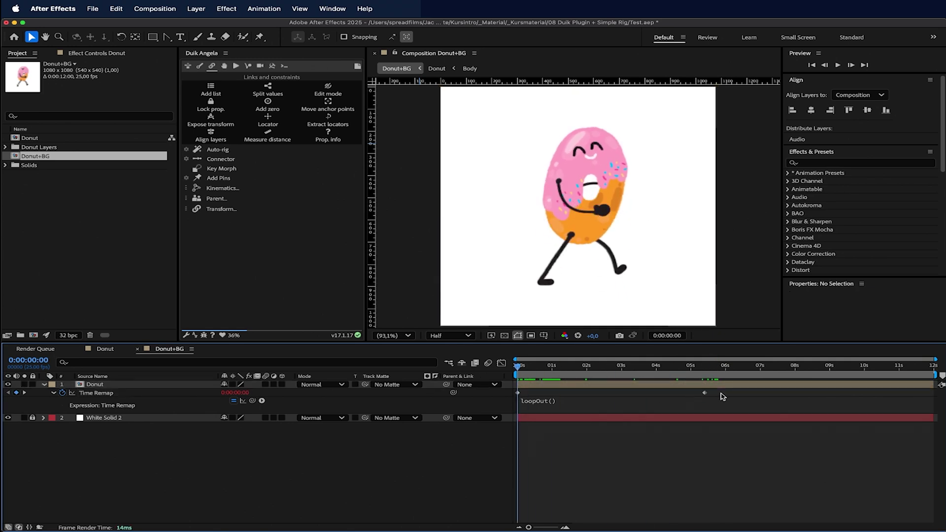
{"action": "left_click_drag", "start_coordinate": [704, 393], "coordinate": [622, 397]}
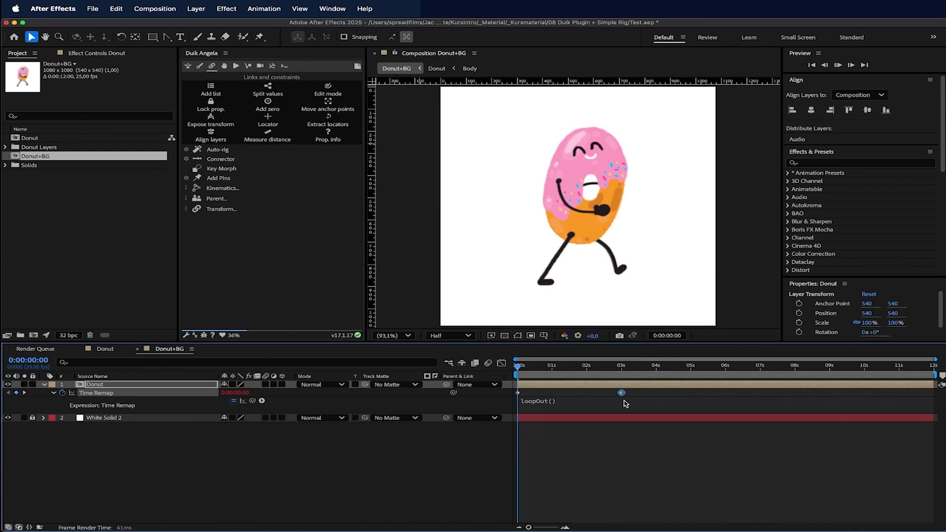
{"action": "key", "text": "space"}
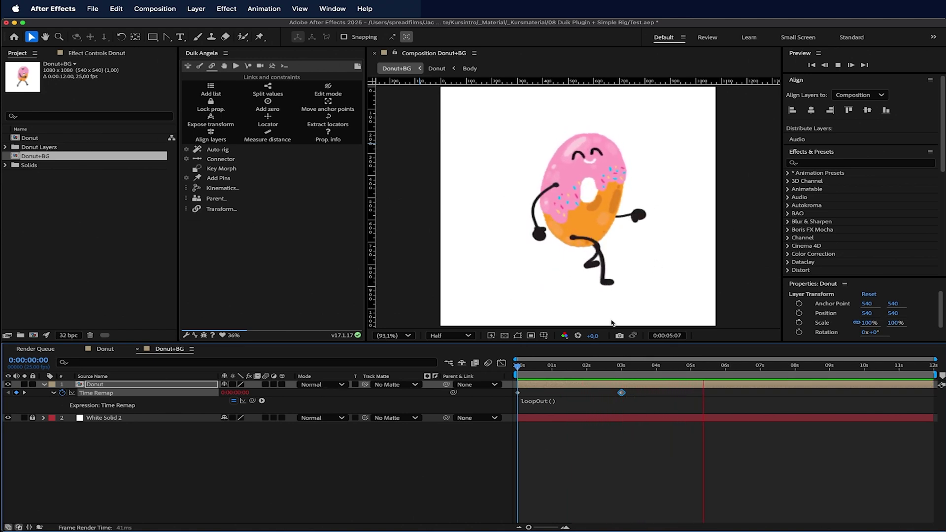
{"action": "key", "text": "super+s"}
{"action": "left_click", "coordinate": [43, 384]}
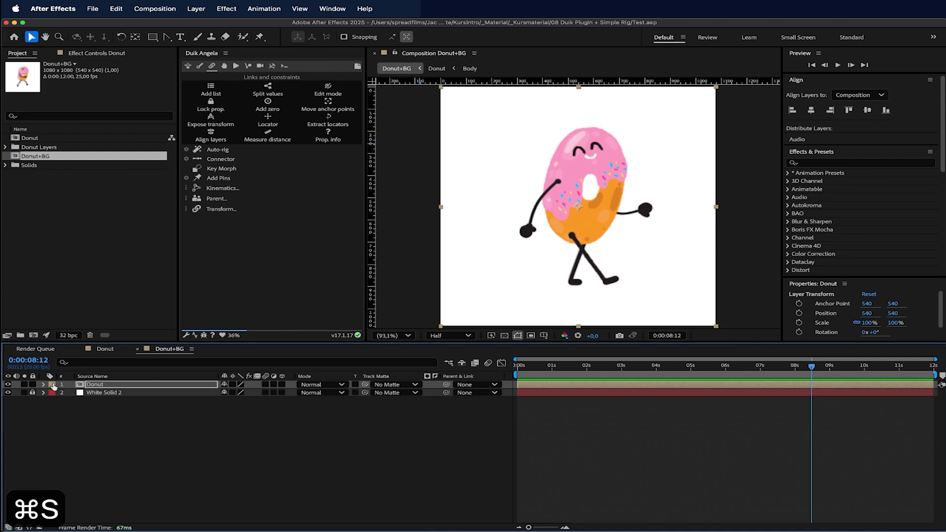
Try slowing the walk loop by moving the Donut layer's second Time Remap keyframe to about 0:00:08:00.
{"action": "left_click", "coordinate": [591, 385]}
{"action": "key", "text": "u"}
{"action": "left_click_drag", "start_coordinate": [615, 367], "coordinate": [795, 394]}
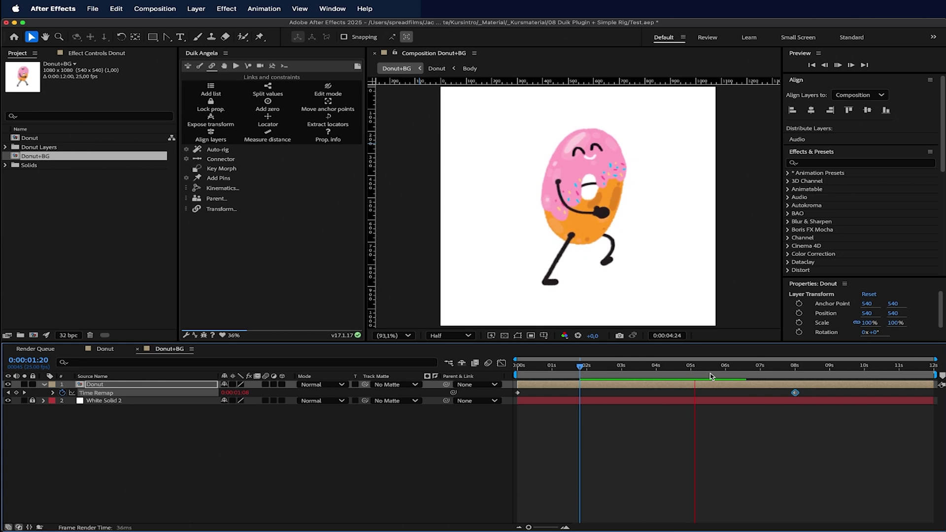
{"action": "key", "text": "super+z"}
{"action": "left_click", "coordinate": [656, 370]}
{"action": "key", "text": "super+z"}
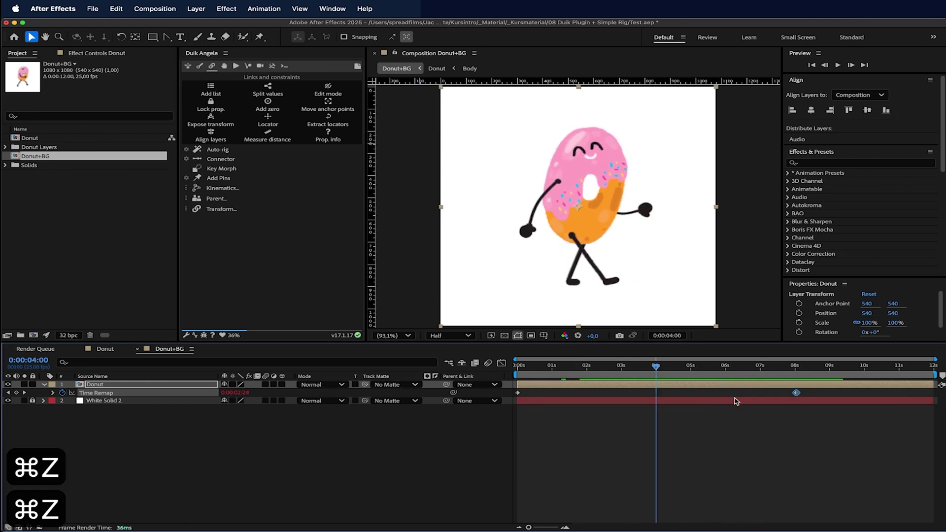
Preview the loop from the start and set the second Time Remap keyframe to 0:00:06:00.
{"action": "left_click", "coordinate": [517, 365]}
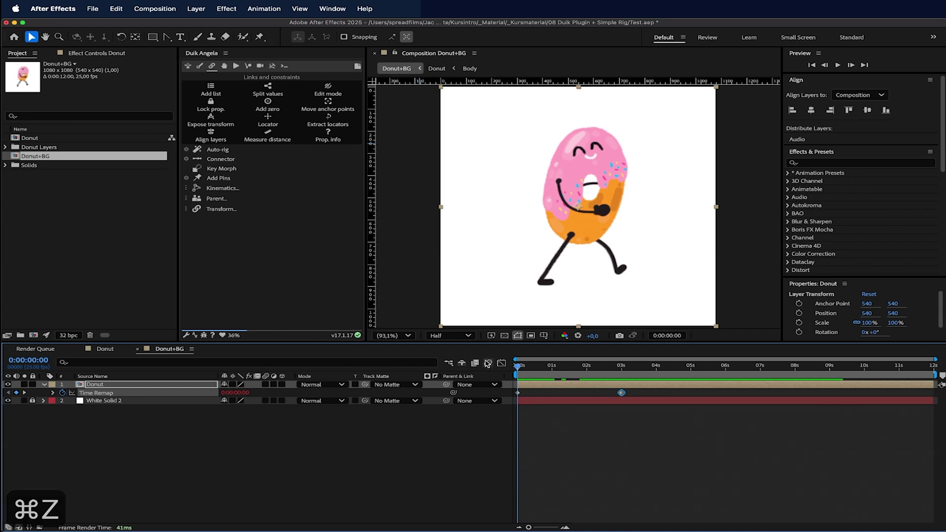
{"action": "key", "text": "space"}
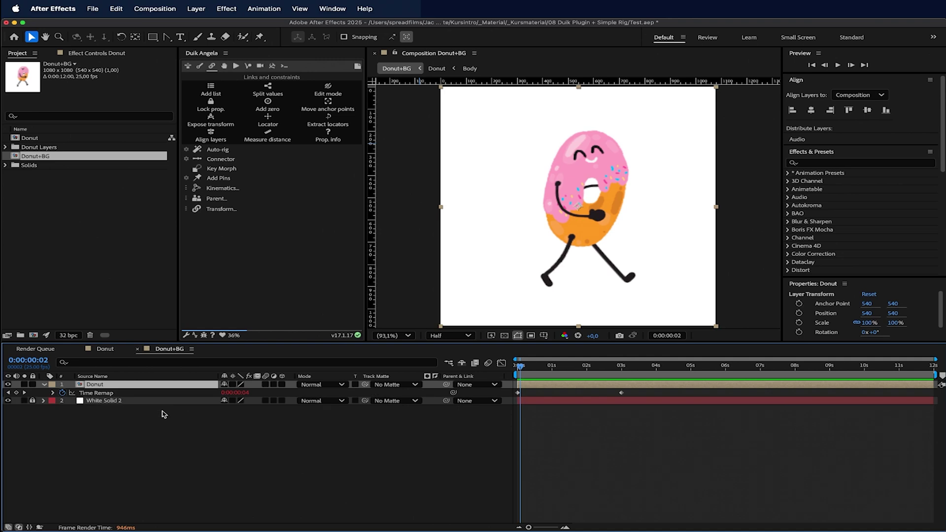
{"action": "left_click", "coordinate": [164, 414]}
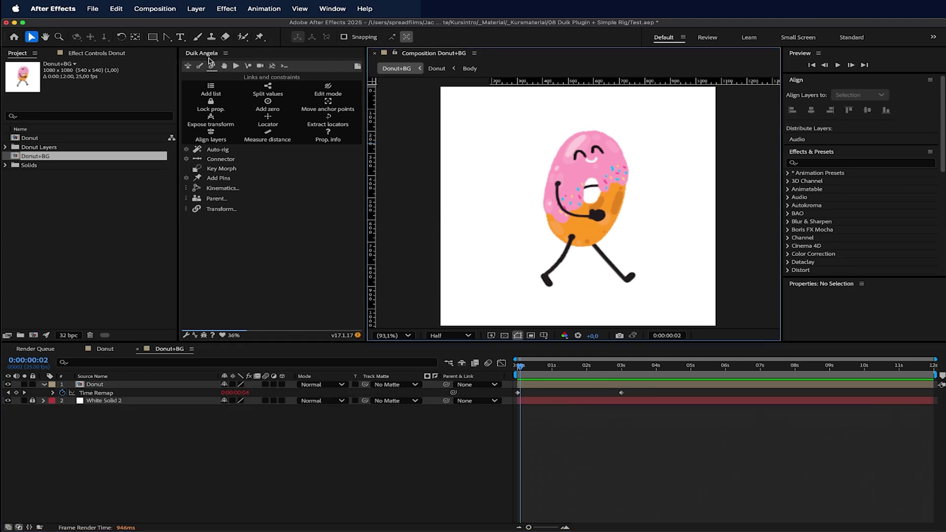
{"action": "left_click_drag", "start_coordinate": [729, 369], "coordinate": [725, 369]}
{"action": "left_click_drag", "start_coordinate": [621, 392], "coordinate": [725, 394]}
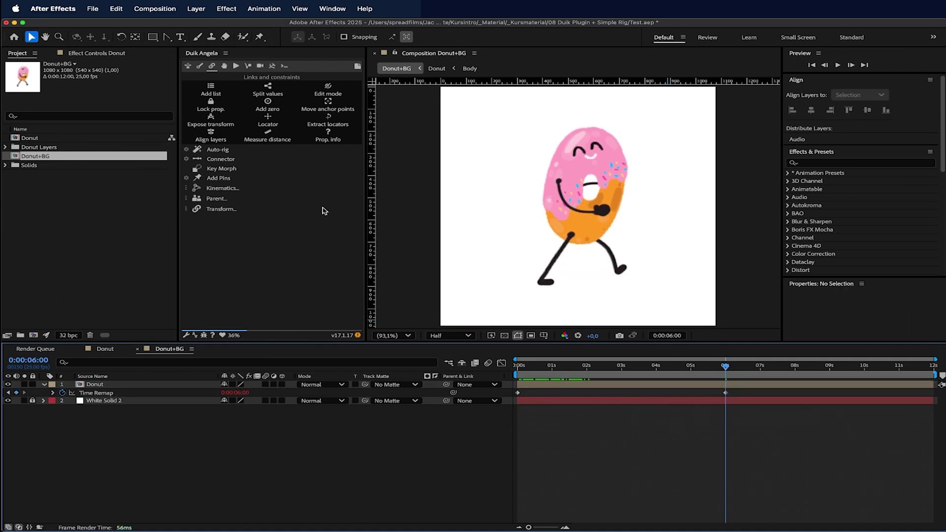
Create a new shape layer and set the shape fill color to near-black 050505.
{"action": "left_click", "coordinate": [196, 9]}
{"action": "mouse_move", "coordinate": [210, 26]}
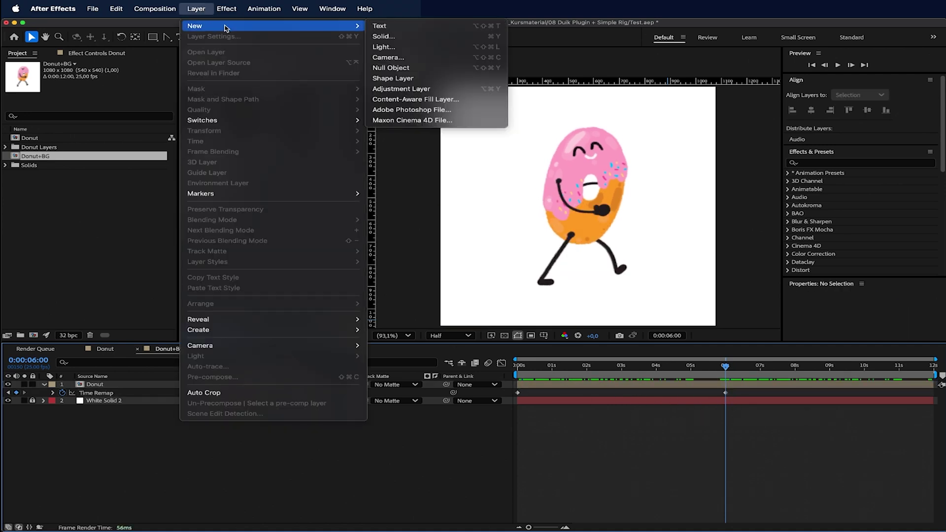
{"action": "left_click", "coordinate": [404, 83]}
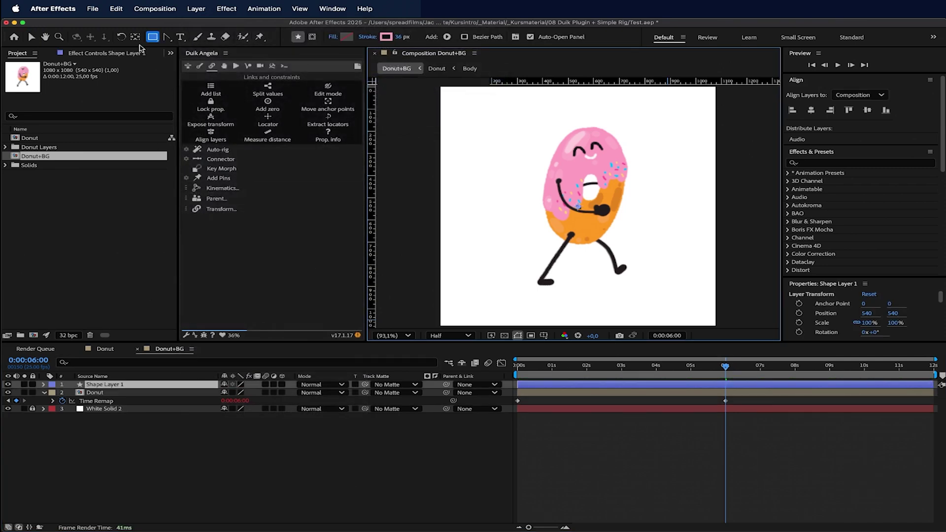
{"action": "left_click", "coordinate": [346, 37]}
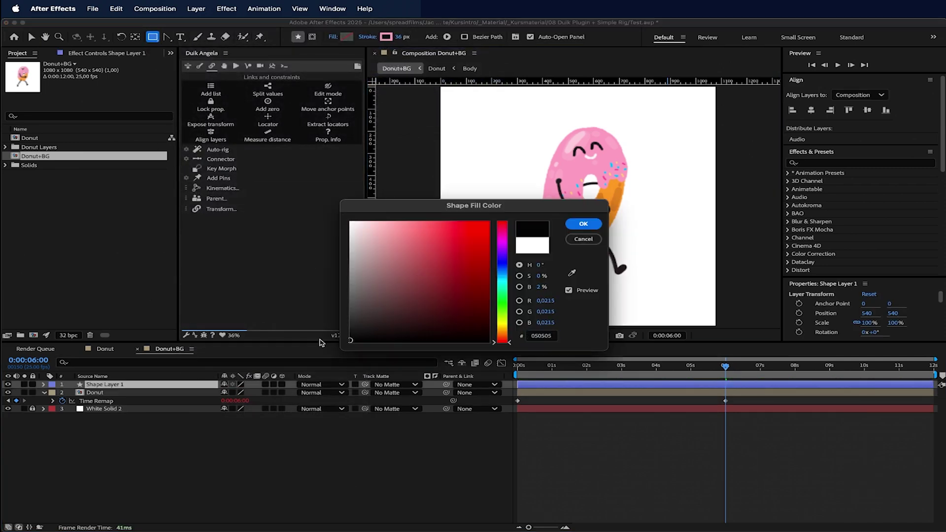
{"action": "left_click", "coordinate": [574, 225]}
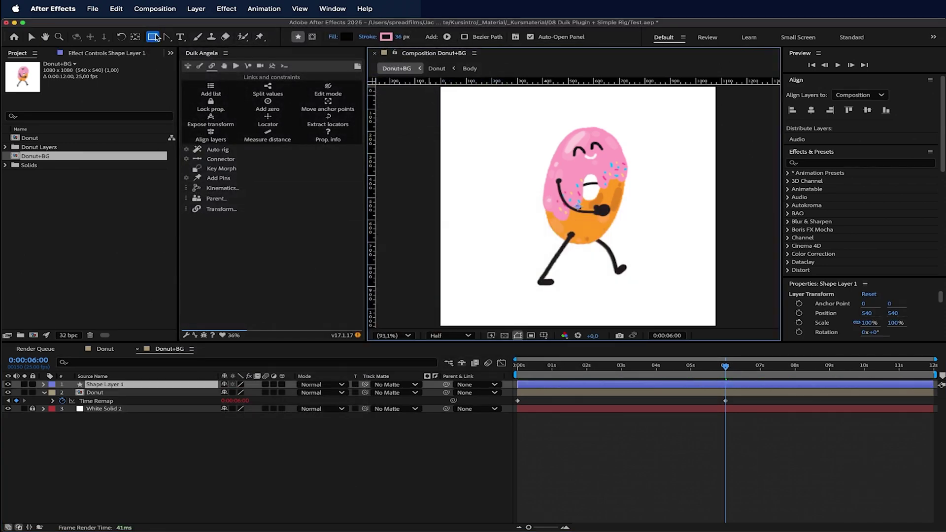
Choose the Ellipse tool and set the shape stroke to none.
{"action": "left_click", "coordinate": [154, 37]}
{"action": "left_click", "coordinate": [199, 58]}
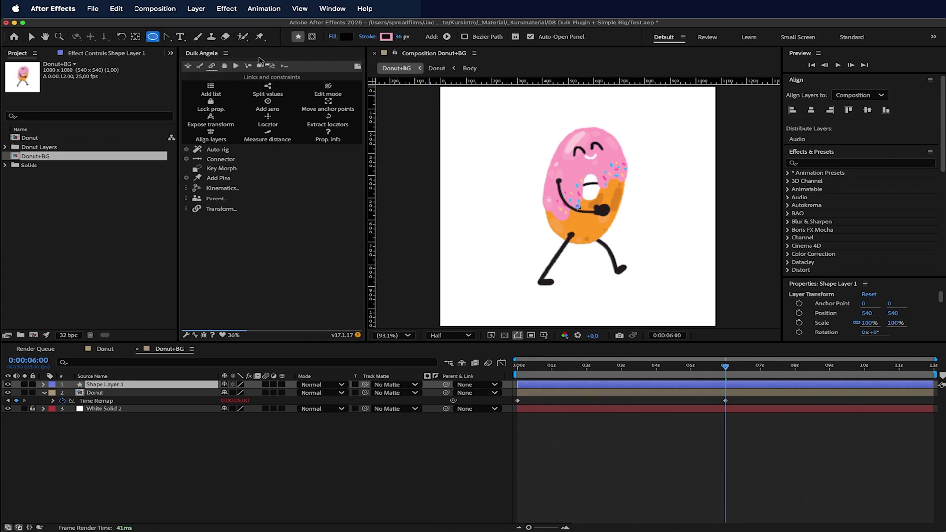
{"action": "left_click", "coordinate": [377, 37]}
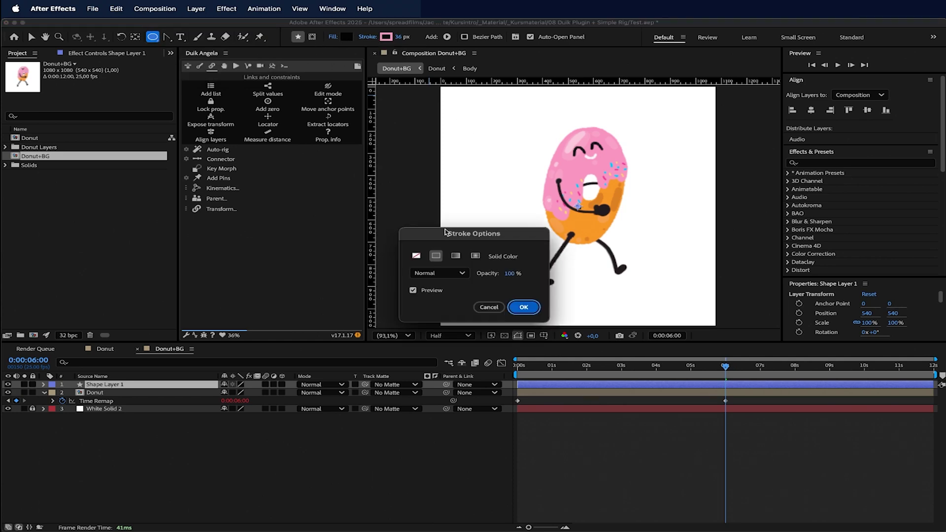
{"action": "left_click", "coordinate": [415, 256]}
{"action": "left_click", "coordinate": [535, 308]}
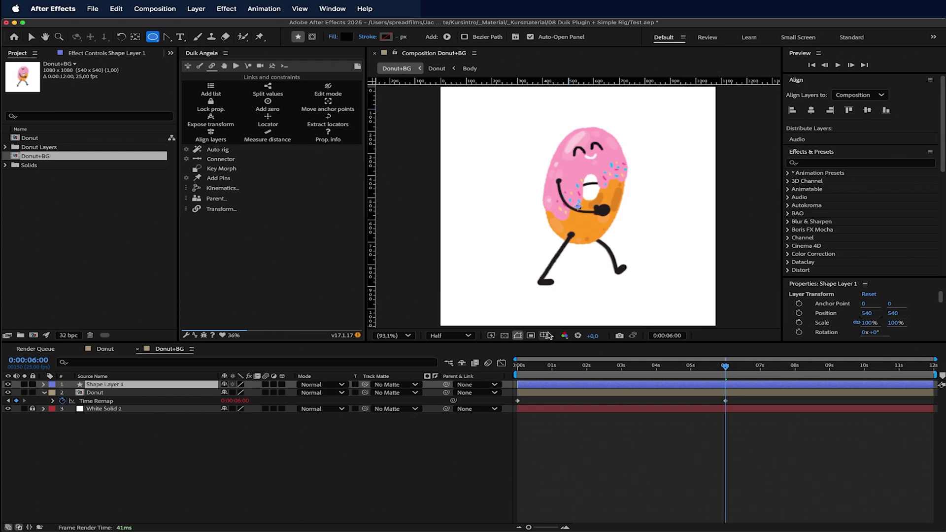
Draw a wide, flat ellipse around the donut's feet as a shadow and place its layer beneath the Donut layer.
{"action": "left_click_drag", "start_coordinate": [531, 259], "coordinate": [629, 297]}
{"action": "left_click", "coordinate": [135, 37]}
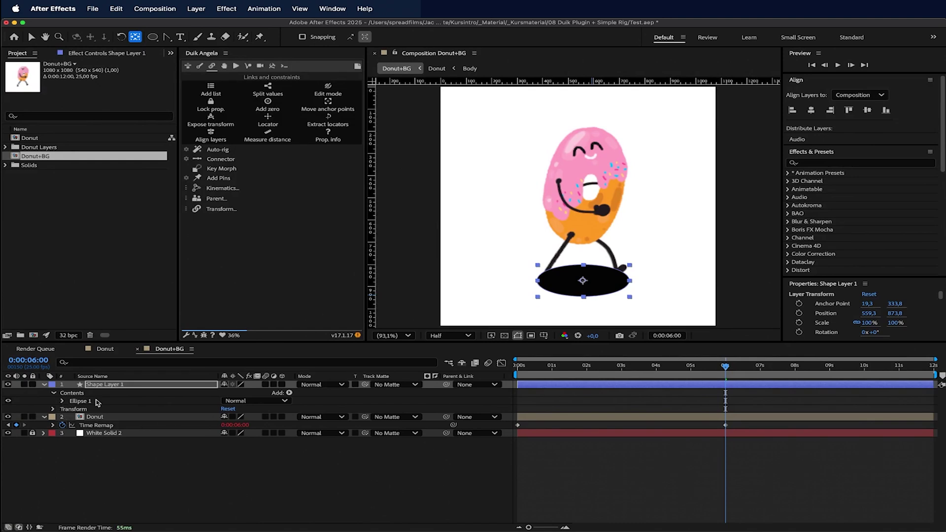
{"action": "left_click_drag", "start_coordinate": [101, 387], "coordinate": [105, 429]}
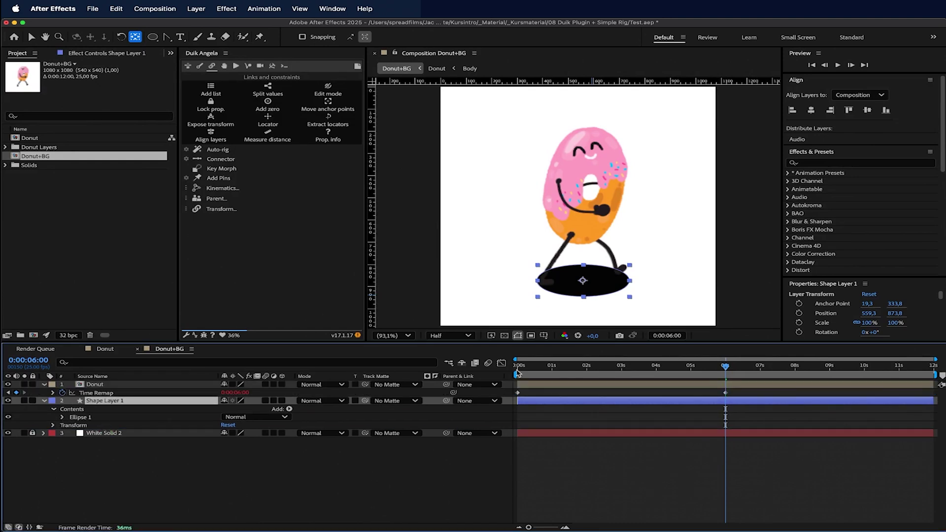
Try 30% opacity on the shadow ellipse layer and settle on 25%.
{"action": "key", "text": "t"}
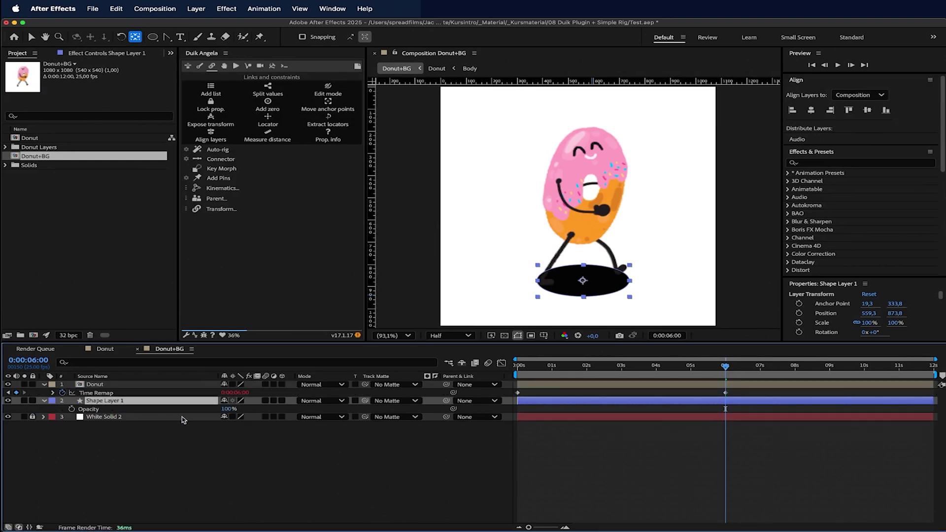
{"action": "left_click", "coordinate": [230, 409]}
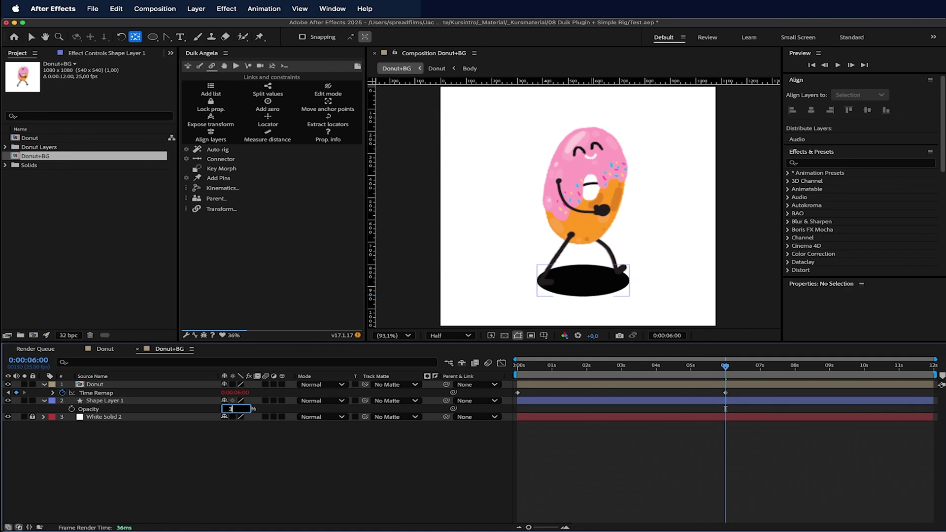
{"action": "type", "text": "30"}
{"action": "key", "text": "Return"}
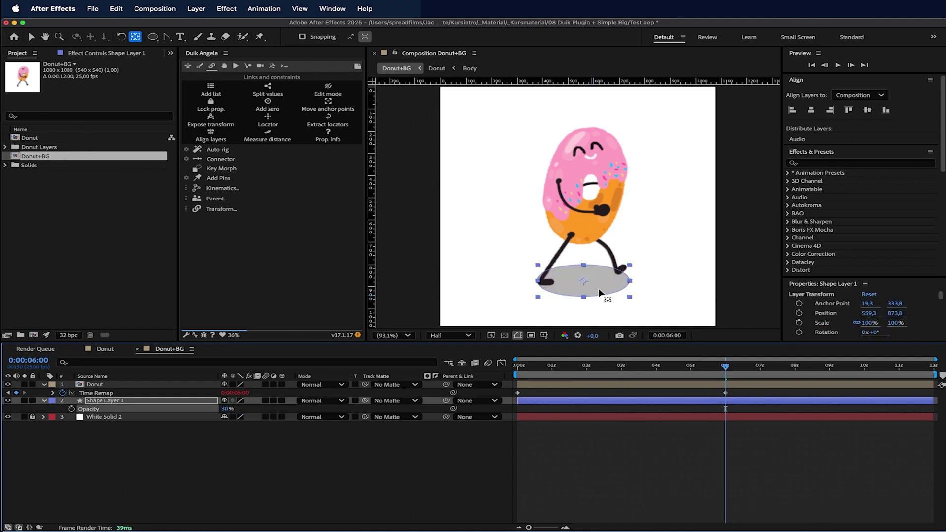
{"action": "left_click_drag", "start_coordinate": [229, 410], "coordinate": [227, 409]}
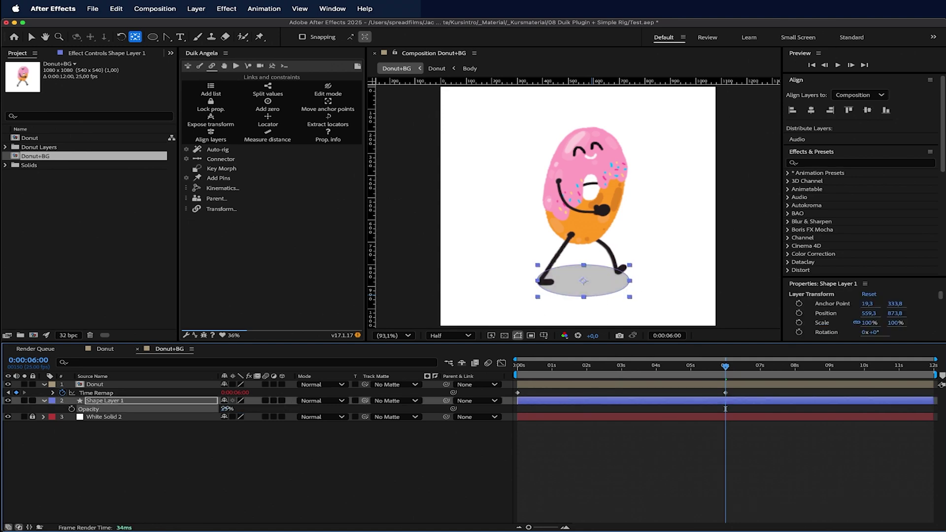
{"action": "left_click", "coordinate": [227, 409]}
{"action": "type", "text": "25"}
{"action": "key", "text": "Return"}
{"action": "left_click", "coordinate": [714, 452]}
Go to 0:00:00:00, unlink the shadow layer's Scale proportions and remove its Scale keyframe.
{"action": "left_click_drag", "start_coordinate": [531, 366], "coordinate": [505, 373]}
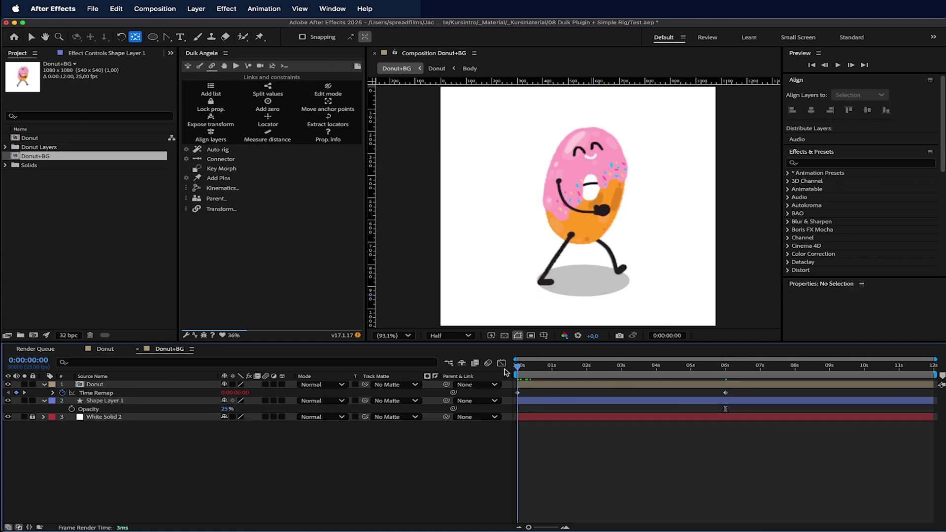
{"action": "left_click", "coordinate": [157, 401]}
{"action": "key", "text": "s"}
{"action": "left_click", "coordinate": [224, 410]}
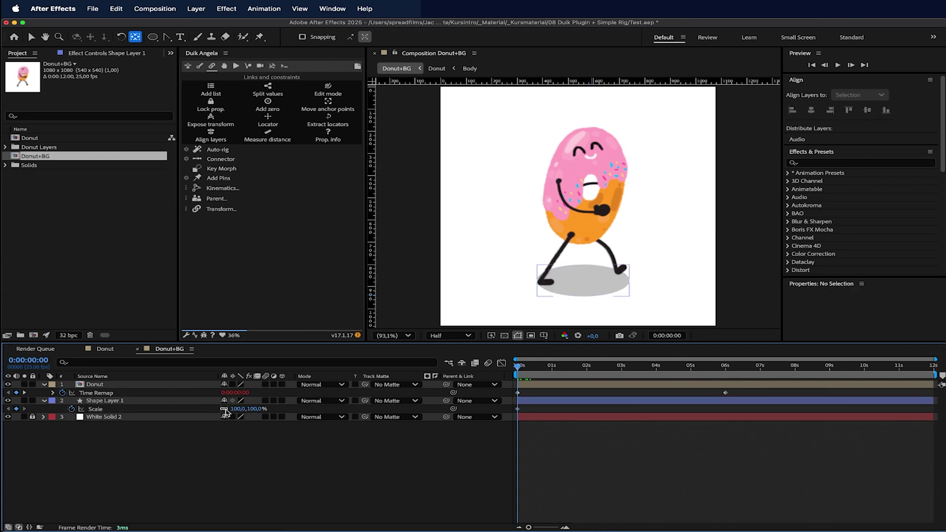
{"action": "left_click", "coordinate": [71, 409]}
{"action": "left_click", "coordinate": [45, 401]}
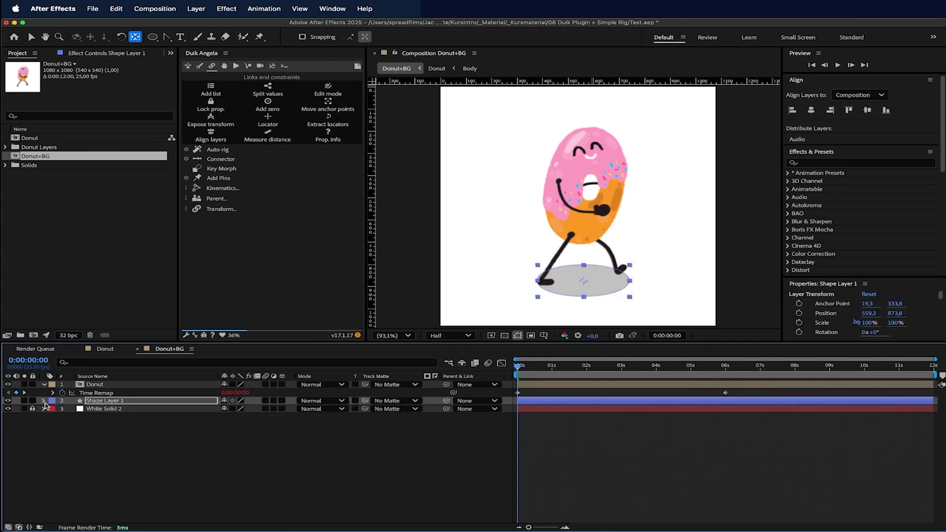
Expand the shadow layer down to its ellipse path and add a Size keyframe at 0:00:00:00.
{"action": "left_click", "coordinate": [44, 401]}
{"action": "left_click", "coordinate": [52, 417]}
{"action": "left_click", "coordinate": [53, 409]}
{"action": "left_click", "coordinate": [63, 417]}
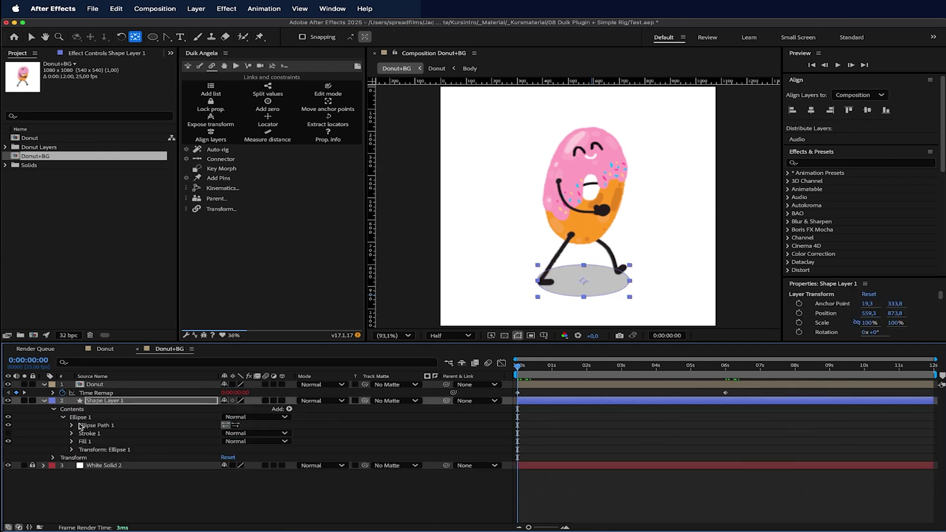
{"action": "left_click", "coordinate": [72, 426]}
{"action": "left_click", "coordinate": [90, 434]}
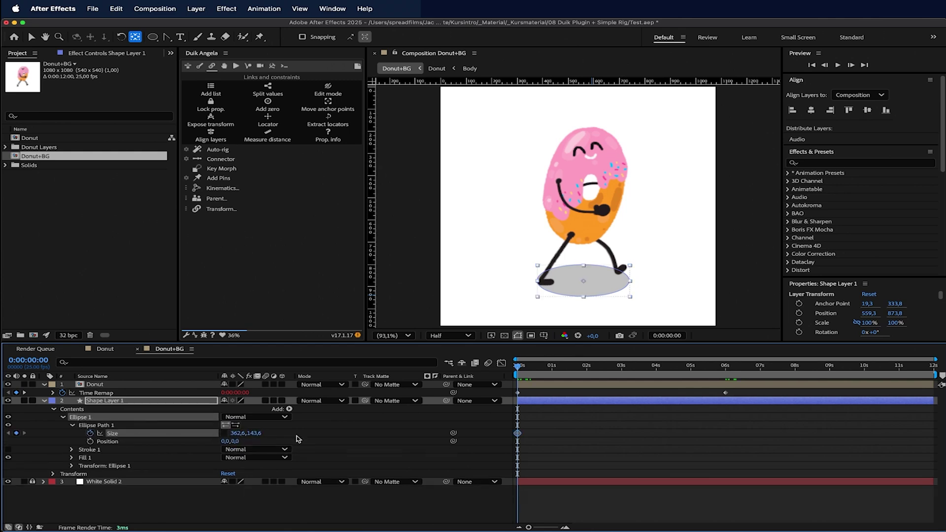
{"action": "mouse_move", "coordinate": [236, 433]}
{"action": "left_mouse_down"}
{"action": "mouse_move", "coordinate": [194, 433]}
{"action": "mouse_move", "coordinate": [223, 433]}
{"action": "left_mouse_up"}
{"action": "key", "text": "super+z"}
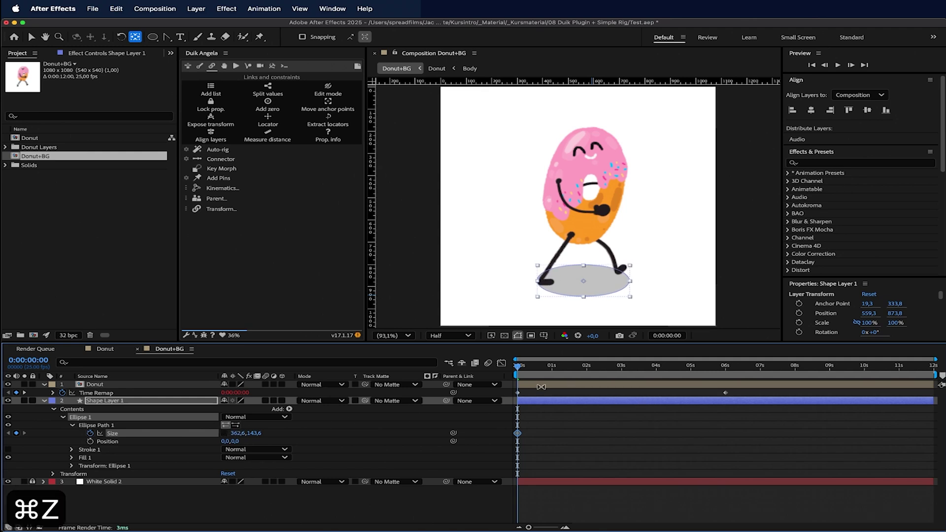
Inspect the left leg controller's keyframe timing in the Donut composition, and return to Donut+BG at 0:00:02:00.
{"action": "left_click", "coordinate": [559, 407]}
{"action": "double_click", "coordinate": [558, 386]}
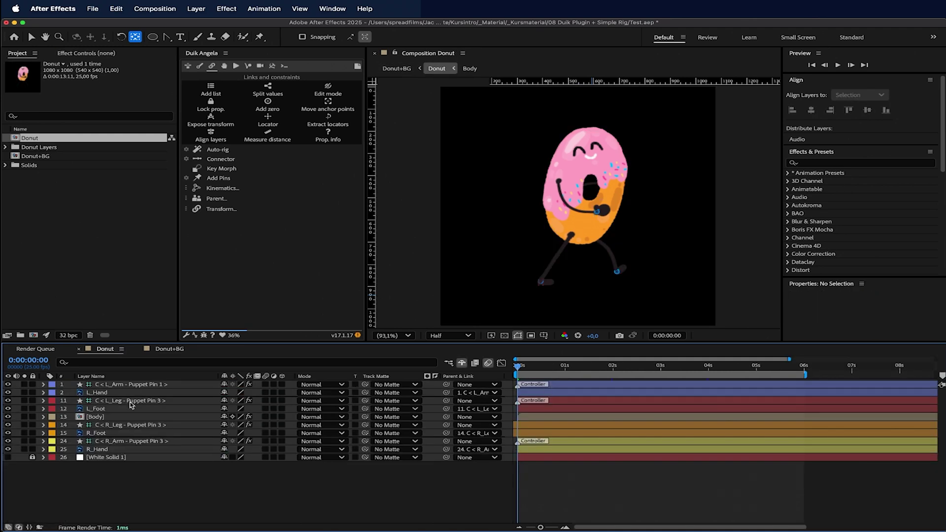
{"action": "left_click", "coordinate": [142, 409]}
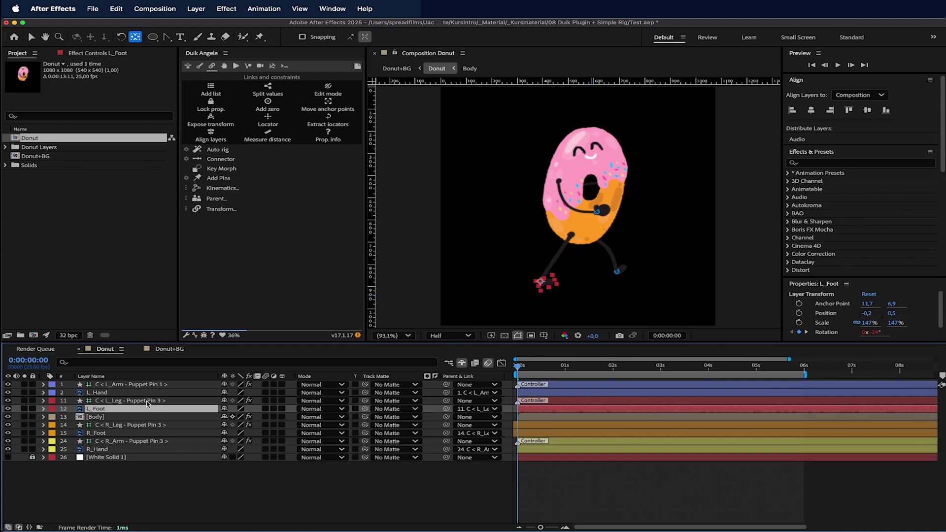
{"action": "left_click", "coordinate": [147, 401]}
{"action": "key", "text": "u"}
{"action": "left_click_drag", "start_coordinate": [561, 368], "coordinate": [612, 369]}
{"action": "key", "text": "Tab"}
{"action": "left_click", "coordinate": [528, 387]}
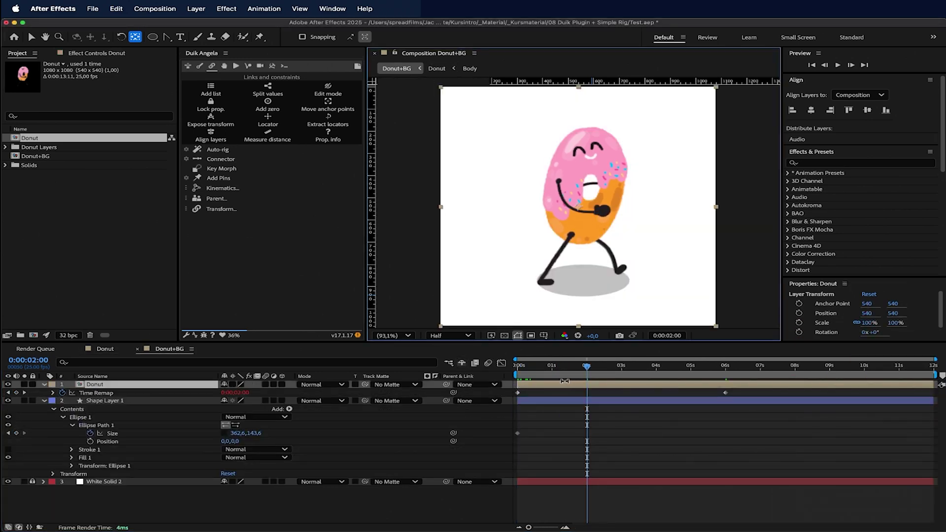
Go to 0:00:01:00 and shrink the shadow ellipse's Size to 236,6 by 94,6.
{"action": "left_click", "coordinate": [553, 382]}
{"action": "left_click_drag", "start_coordinate": [551, 380], "coordinate": [552, 380]}
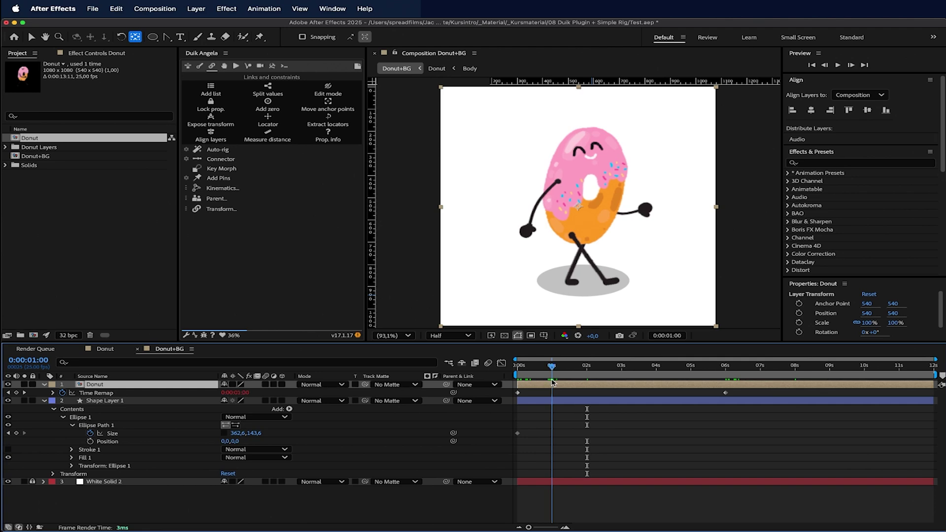
{"action": "left_click_drag", "start_coordinate": [232, 433], "coordinate": [168, 437]}
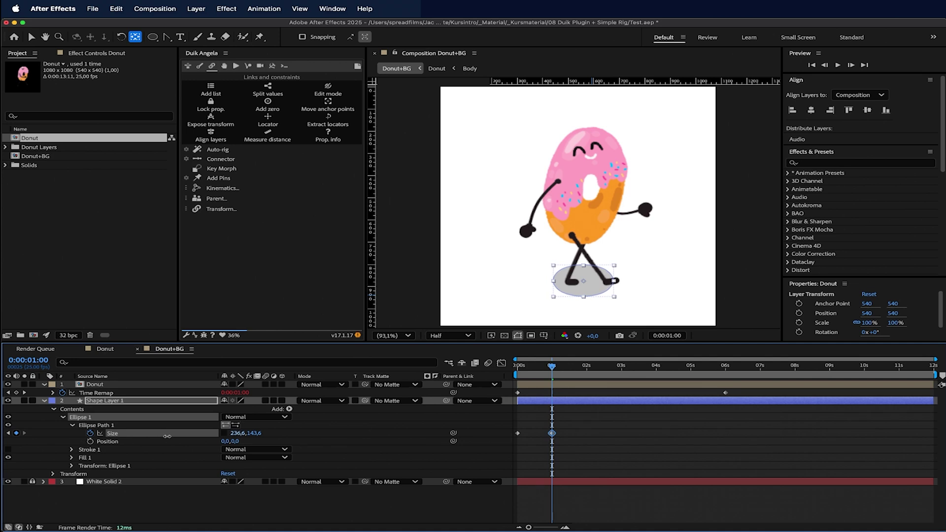
{"action": "left_click_drag", "start_coordinate": [254, 433], "coordinate": [231, 434]}
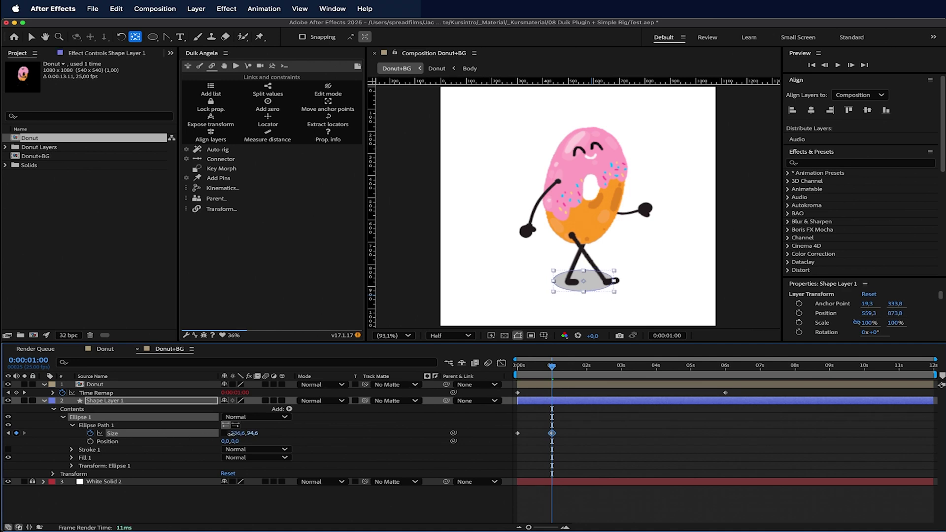
Copy the first Size keyframe to 0:00:02:00, apply Easy Ease to all three Size keyframes and preview the shadow.
{"action": "left_click_drag", "start_coordinate": [551, 373], "coordinate": [586, 385]}
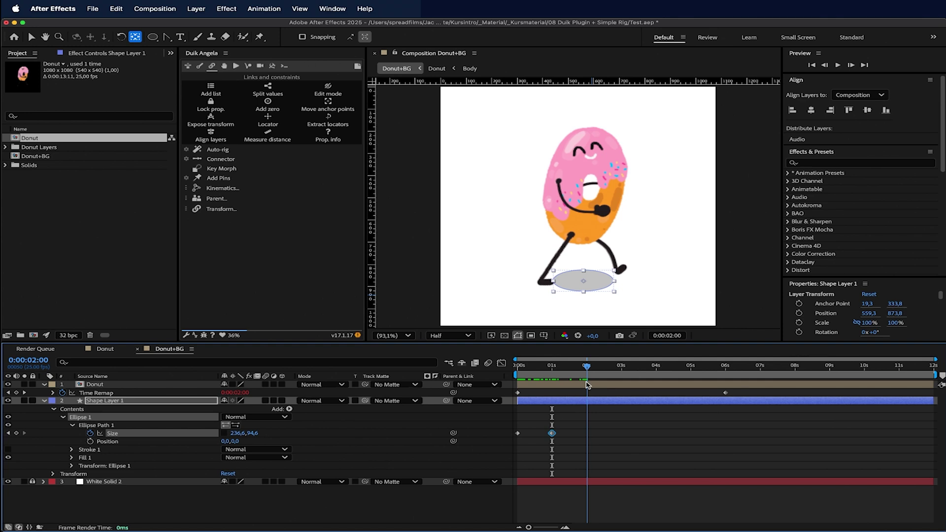
{"action": "left_click", "coordinate": [517, 433]}
{"action": "key", "text": "super+c"}
{"action": "key", "text": "super+v"}
{"action": "left_click_drag", "start_coordinate": [616, 429], "coordinate": [478, 447]}
{"action": "left_click_drag", "start_coordinate": [540, 365], "coordinate": [491, 373]}
{"action": "key", "text": "space"}
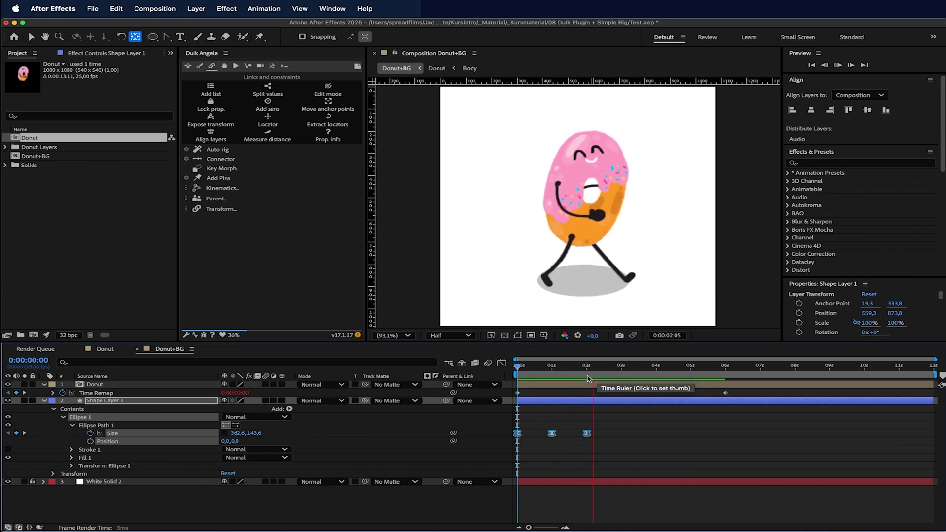
Add the expression loopOut() to the shadow ellipse's Size and preview it from the start.
{"action": "left_click", "coordinate": [91, 432], "text": "alt"}
{"action": "type", "text": "loopOut()"}
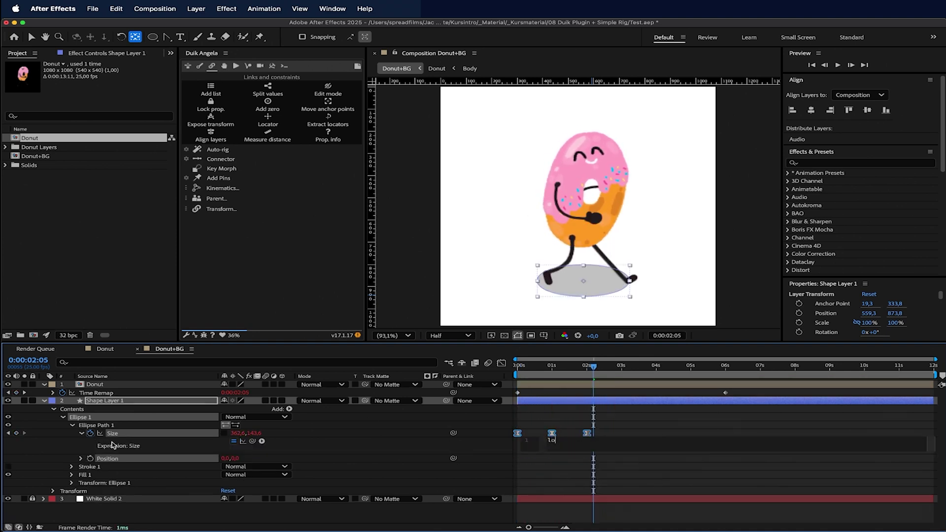
{"action": "left_click", "coordinate": [497, 451]}
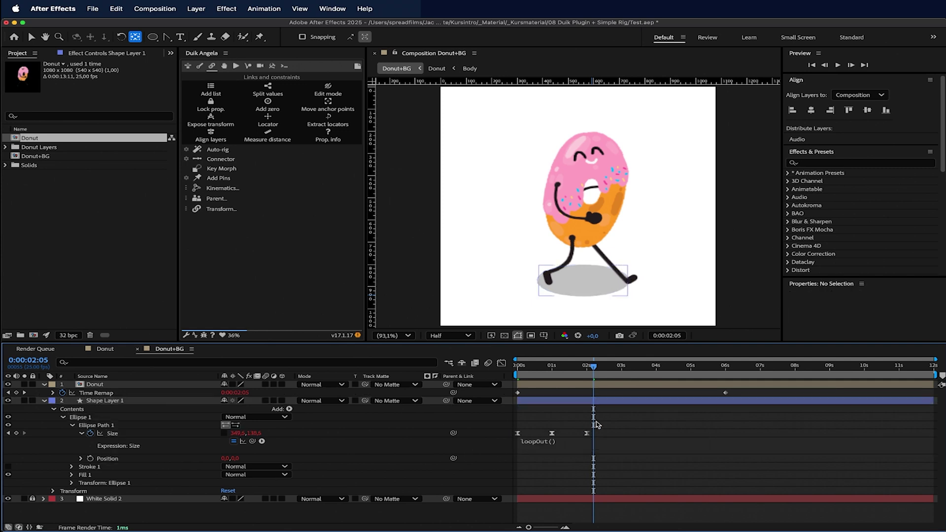
{"action": "key", "text": "Home"}
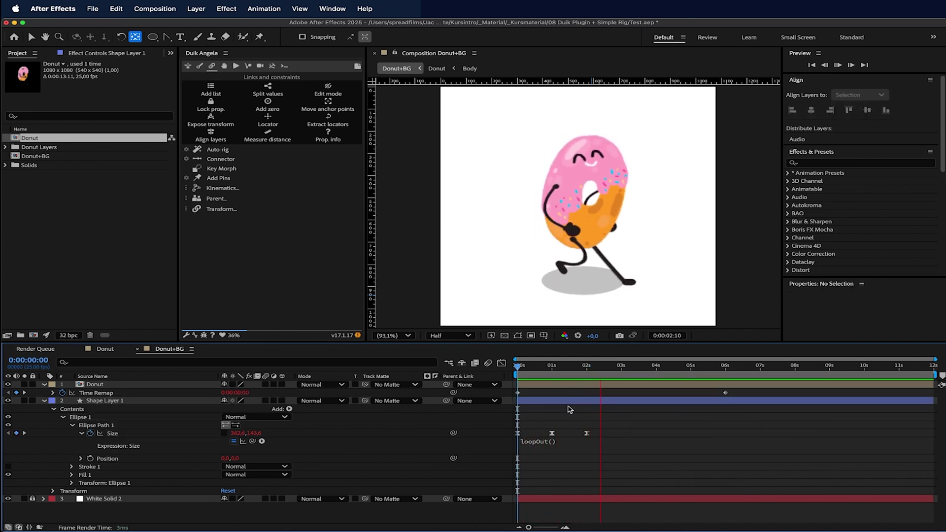
Move the middle Size keyframe to about 0.6 seconds, paste a copy at about 1.3 seconds and play the animation.
{"action": "mouse_move", "coordinate": [556, 373]}
{"action": "left_mouse_down"}
{"action": "mouse_move", "coordinate": [524, 374]}
{"action": "mouse_move", "coordinate": [539, 378]}
{"action": "left_mouse_up"}
{"action": "left_click_drag", "start_coordinate": [552, 434], "coordinate": [538, 434]}
{"action": "key", "text": "super+c"}
{"action": "left_click_drag", "start_coordinate": [555, 376], "coordinate": [515, 372]}
{"action": "key", "text": "super+v"}
{"action": "left_click", "coordinate": [542, 369]}
{"action": "key", "text": "space"}
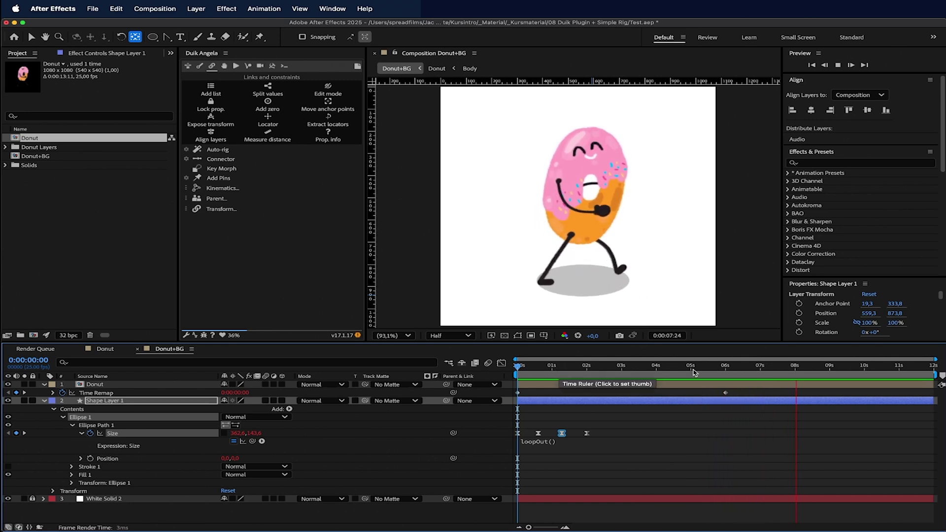
{"action": "key", "text": "space"}
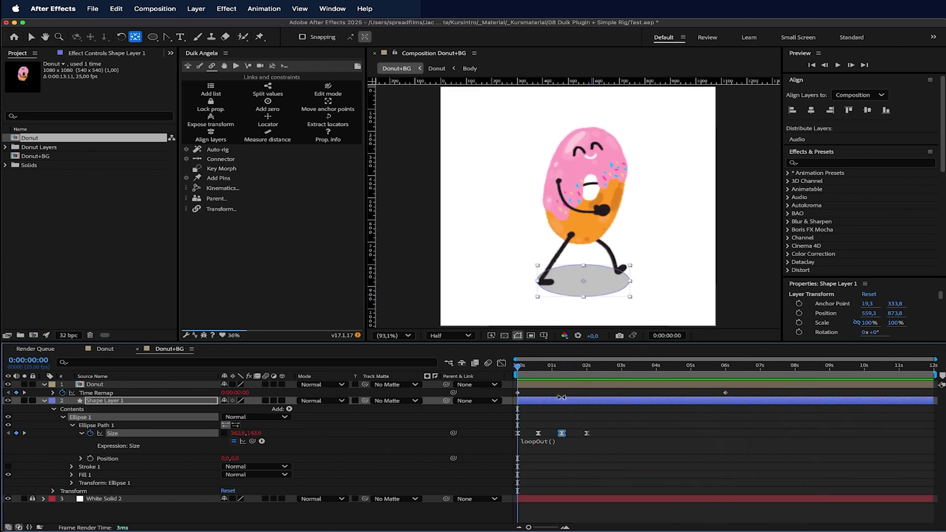
Switch to the Selection tool and play back the looping shadow with its layer selected.
{"action": "left_click", "coordinate": [578, 414]}
{"action": "left_click", "coordinate": [567, 401]}
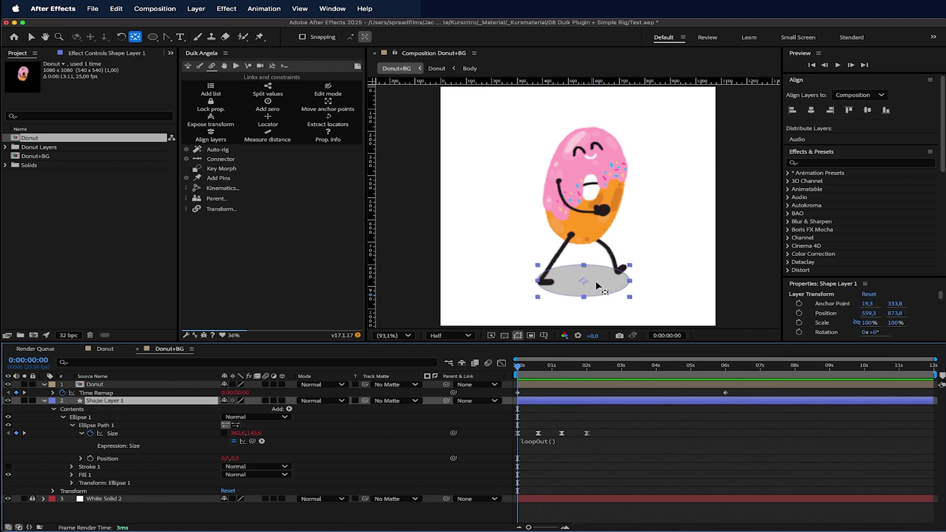
{"action": "left_click", "coordinate": [597, 285]}
{"action": "left_click", "coordinate": [31, 36]}
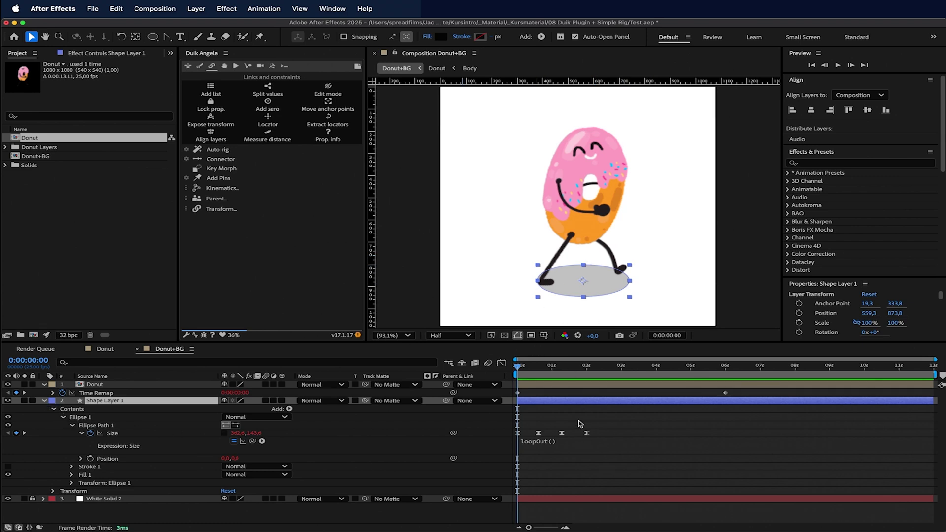
{"action": "left_click", "coordinate": [568, 395]}
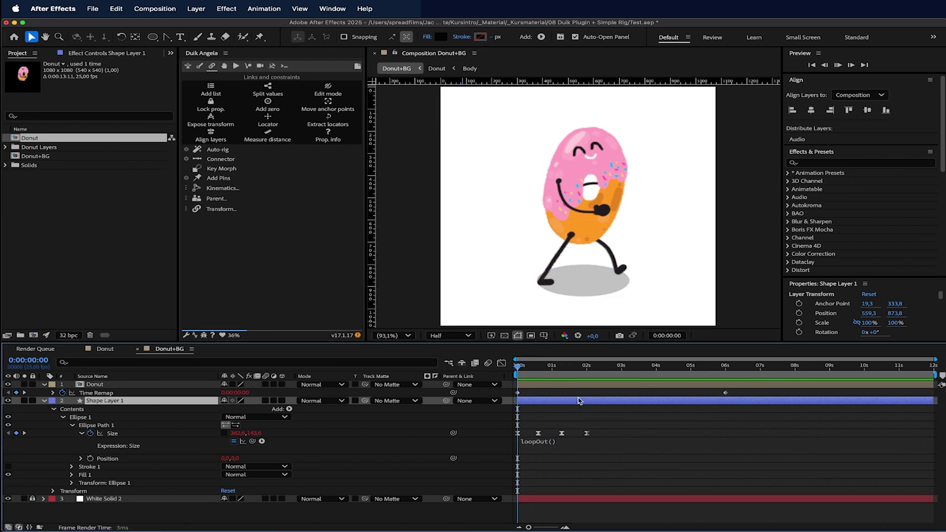
{"action": "key", "text": "space"}
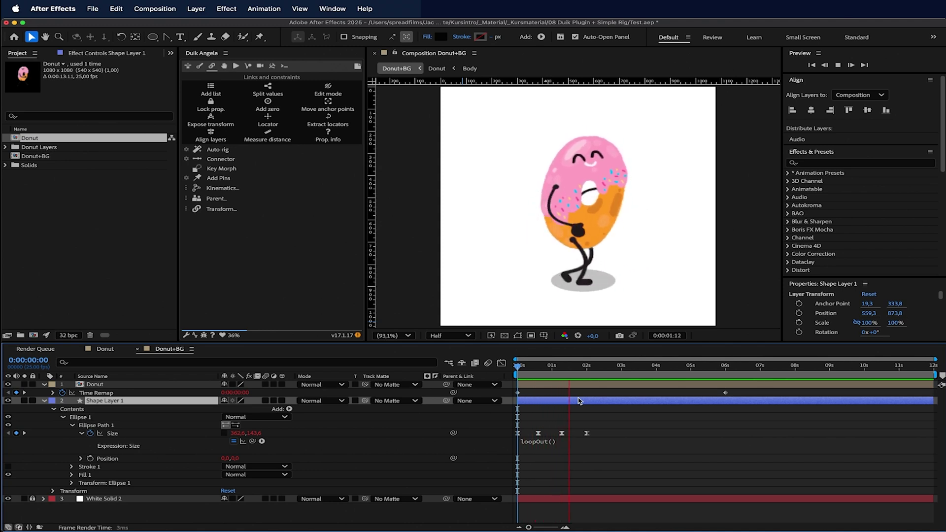
{"action": "key", "text": "space"}
{"action": "left_click", "coordinate": [609, 426]}
{"action": "left_click", "coordinate": [608, 403]}
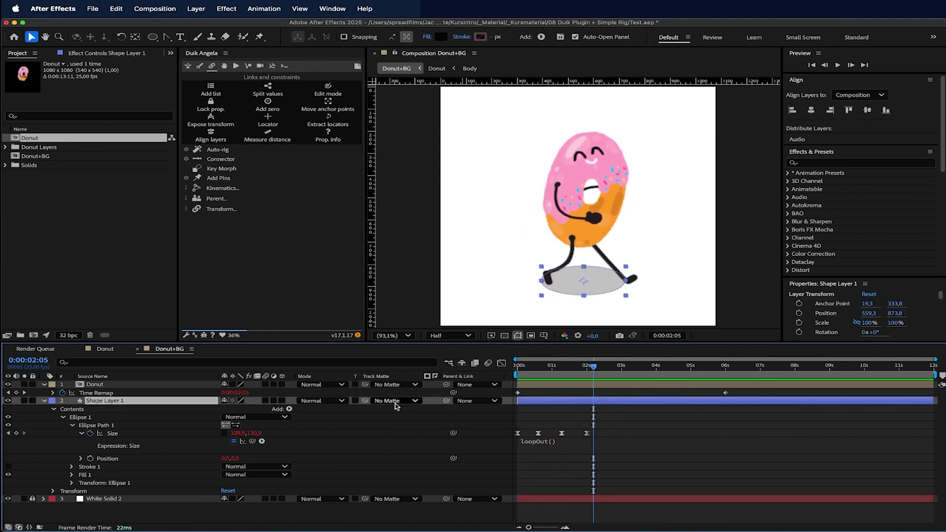
Show only the shadow layer's keyframed properties and apply the Roughen Edges effect to the layer.
{"action": "key", "text": "u"}
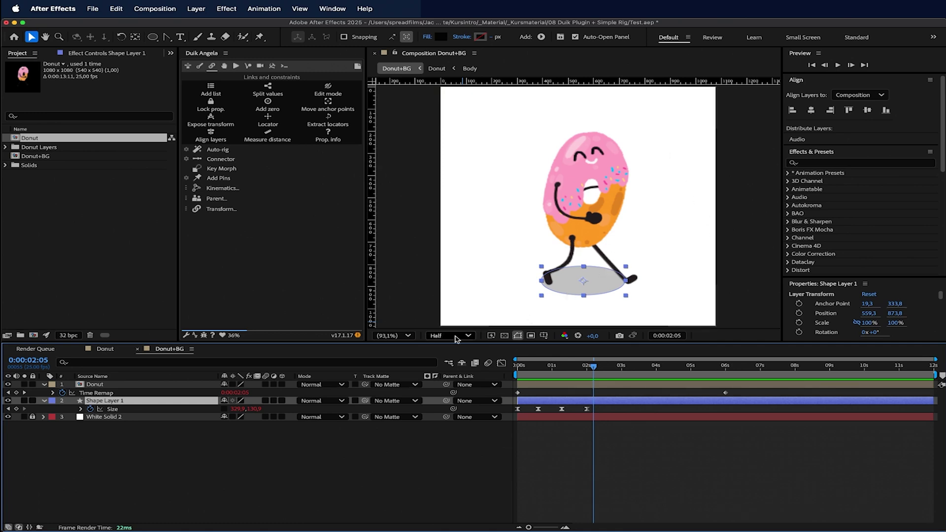
{"action": "left_click", "coordinate": [592, 289]}
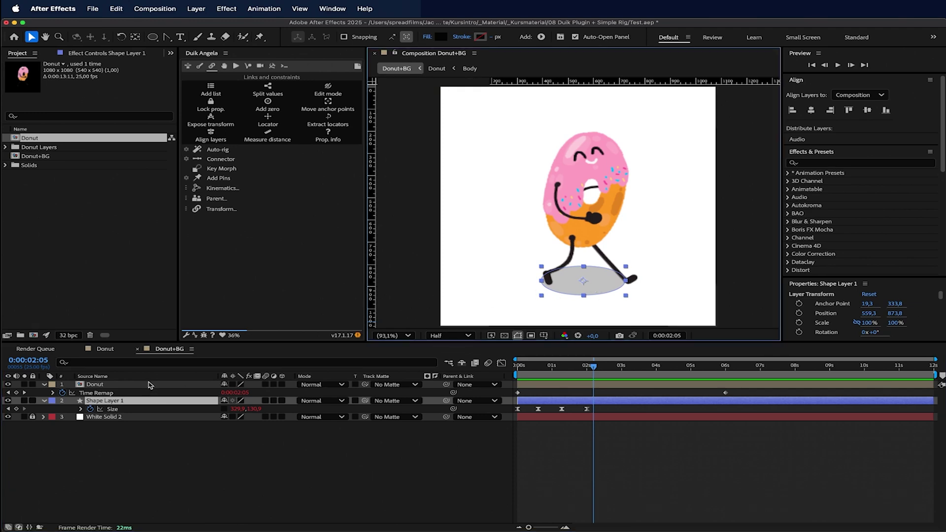
{"action": "left_click", "coordinate": [135, 430]}
{"action": "left_click", "coordinate": [135, 403]}
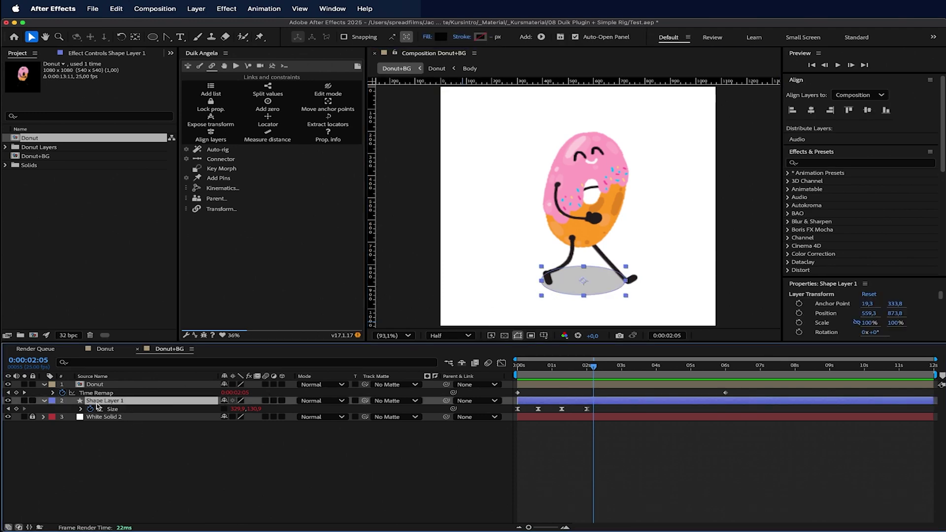
{"action": "left_click", "coordinate": [836, 163]}
{"action": "type", "text": "rough"}
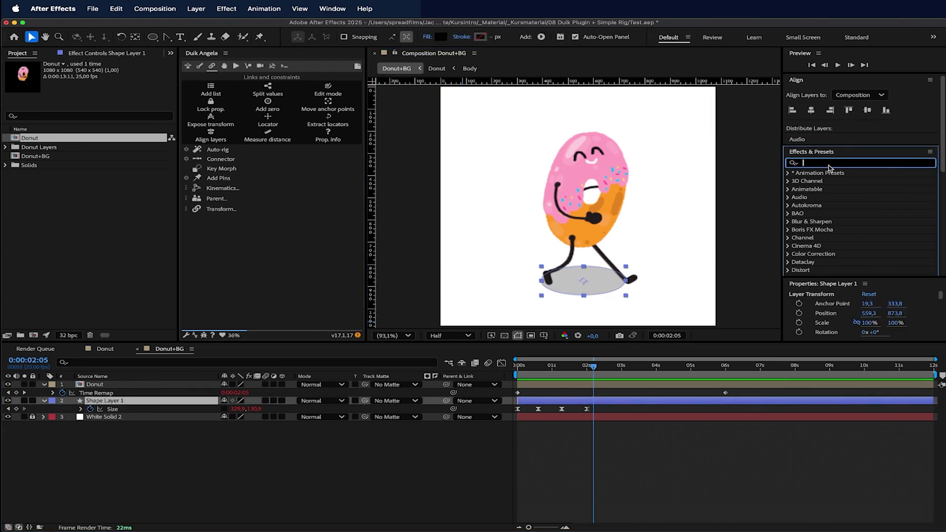
{"action": "left_click_drag", "start_coordinate": [837, 181], "coordinate": [212, 400]}
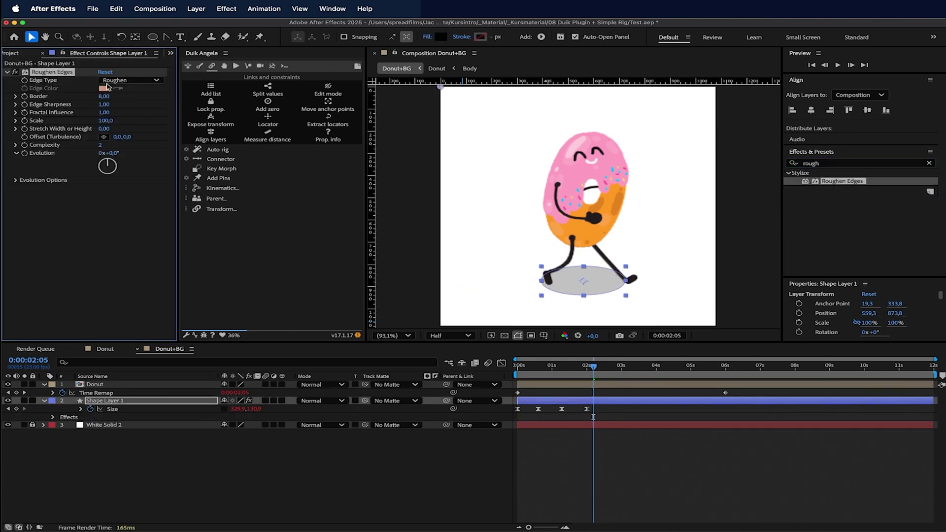
Undo a trial change of the Roughen Edges Scale to 376, set Border to 30,70 and preview the shadow.
{"action": "scroll", "coordinate": [623, 291], "scroll_direction": "up", "scroll_amount": 3}
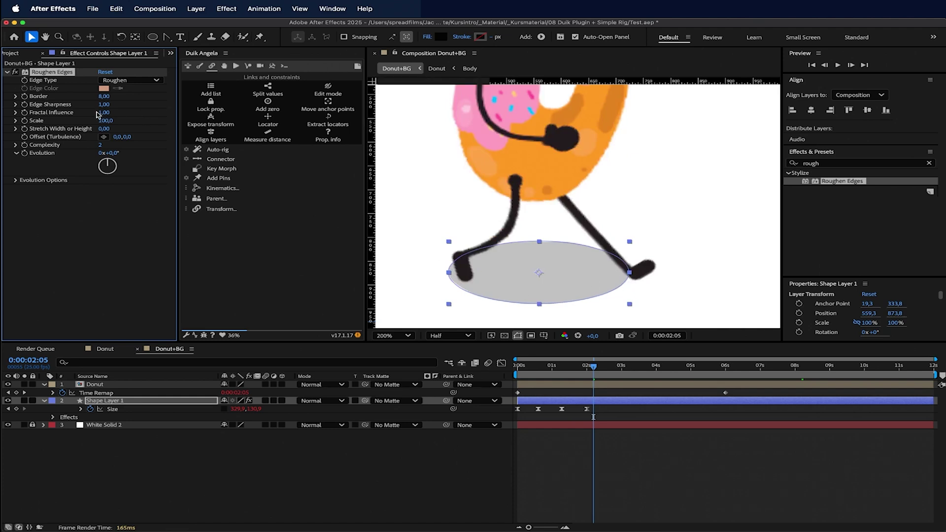
{"action": "left_click_drag", "start_coordinate": [101, 121], "coordinate": [255, 120]}
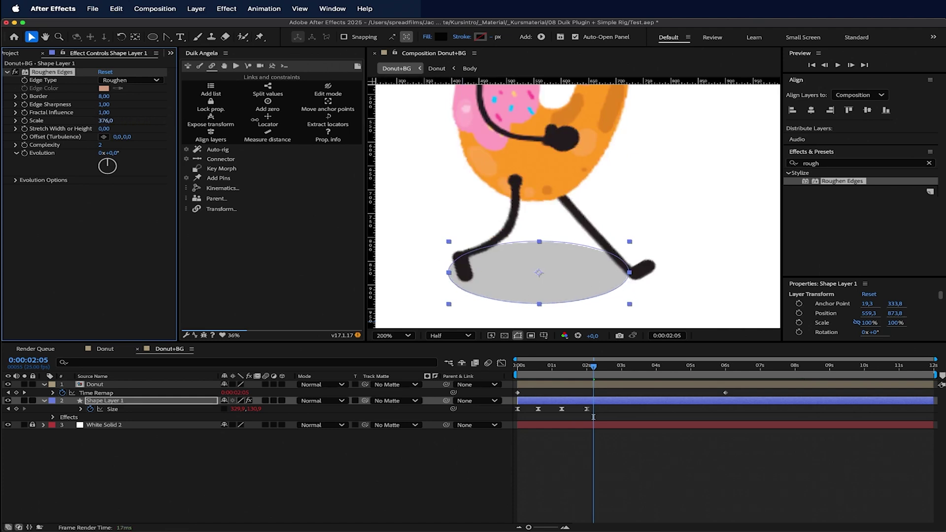
{"action": "key", "text": "super+z"}
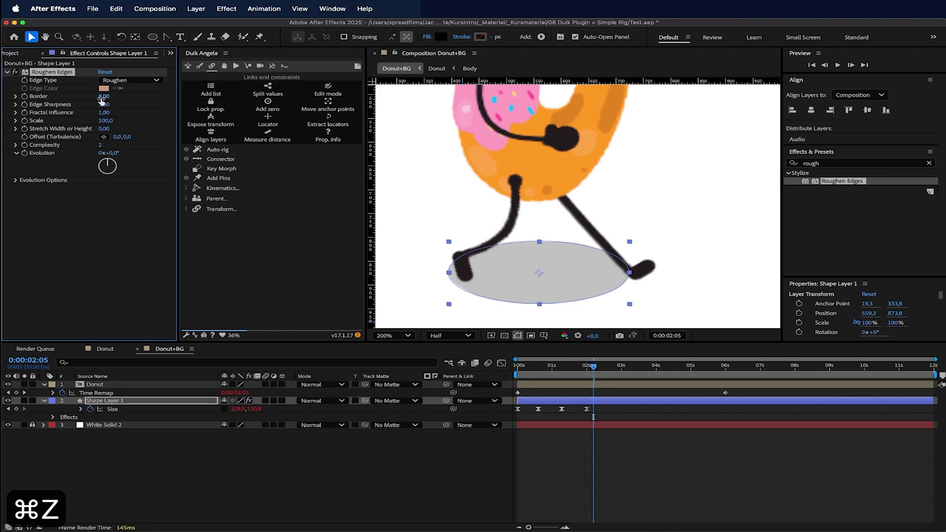
{"action": "left_click_drag", "start_coordinate": [150, 98], "coordinate": [356, 120]}
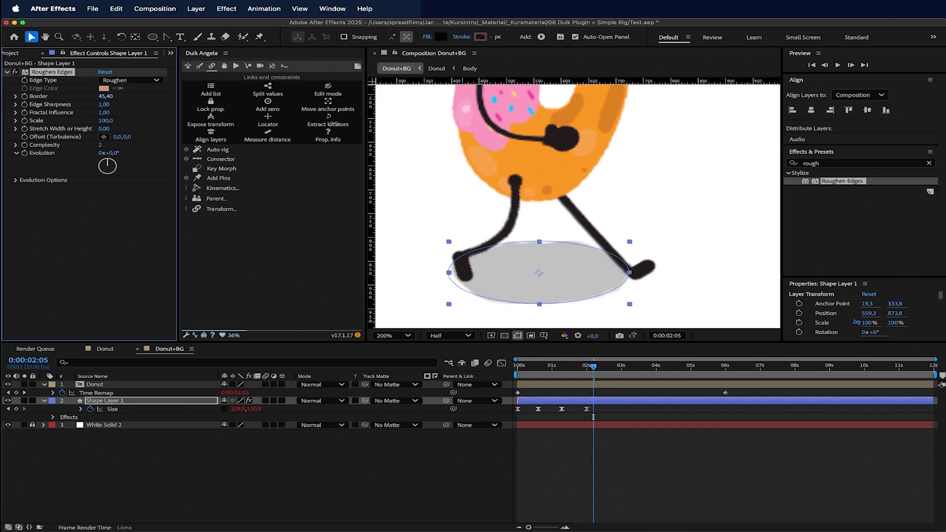
{"action": "key", "text": "space"}
{"action": "scroll", "coordinate": [586, 271], "scroll_direction": "down", "scroll_amount": 1}
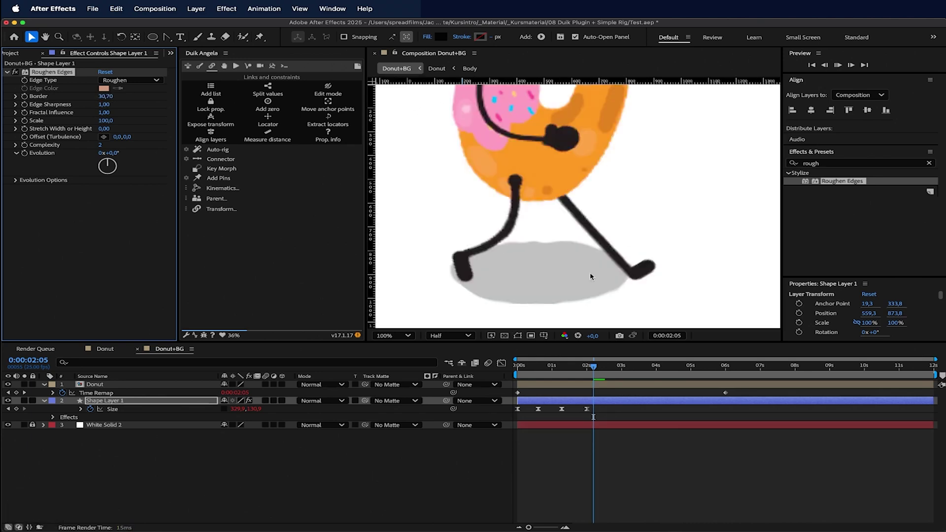
{"action": "scroll", "coordinate": [594, 291], "scroll_direction": "down", "scroll_amount": 1}
{"action": "left_click", "coordinate": [393, 336]}
{"action": "left_click", "coordinate": [400, 159]}
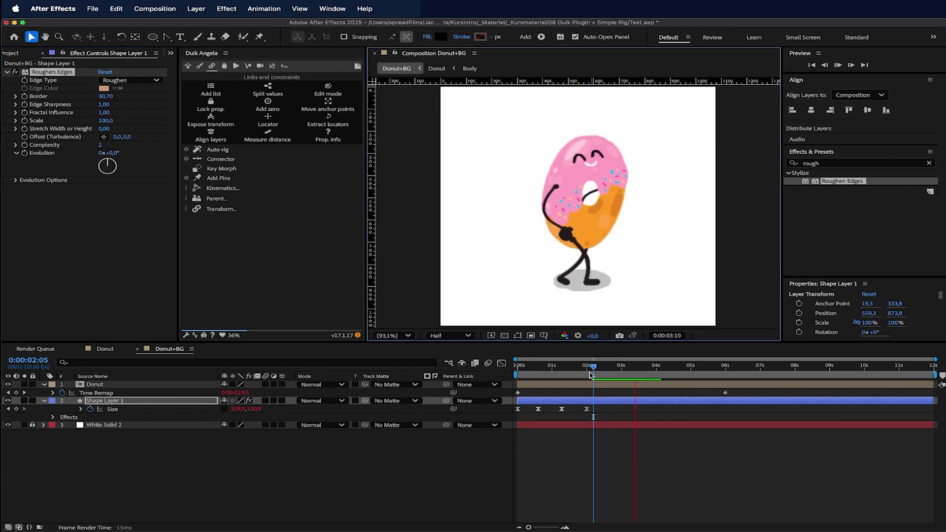
Set the shadow layer's opacity to 15% and preview the animation.
{"action": "left_click", "coordinate": [545, 372]}
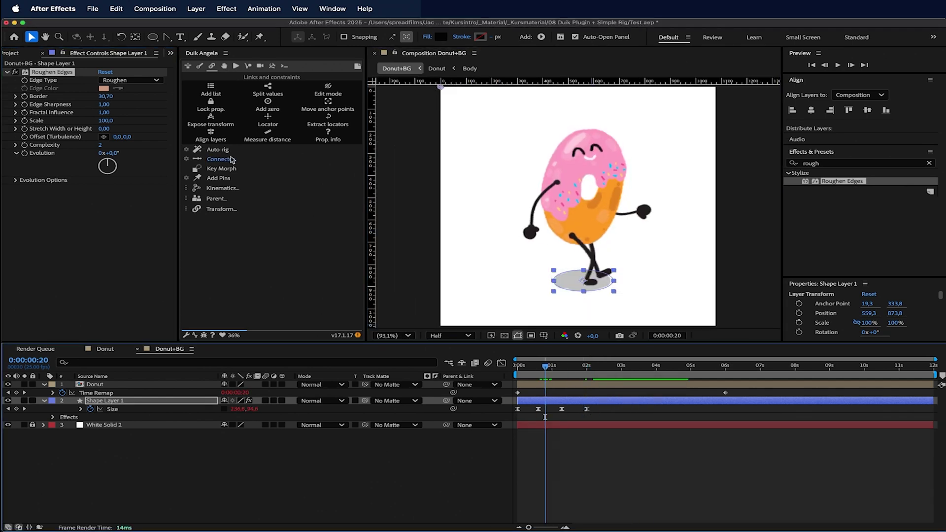
{"action": "left_click", "coordinate": [142, 400]}
{"action": "type", "text": "t"}
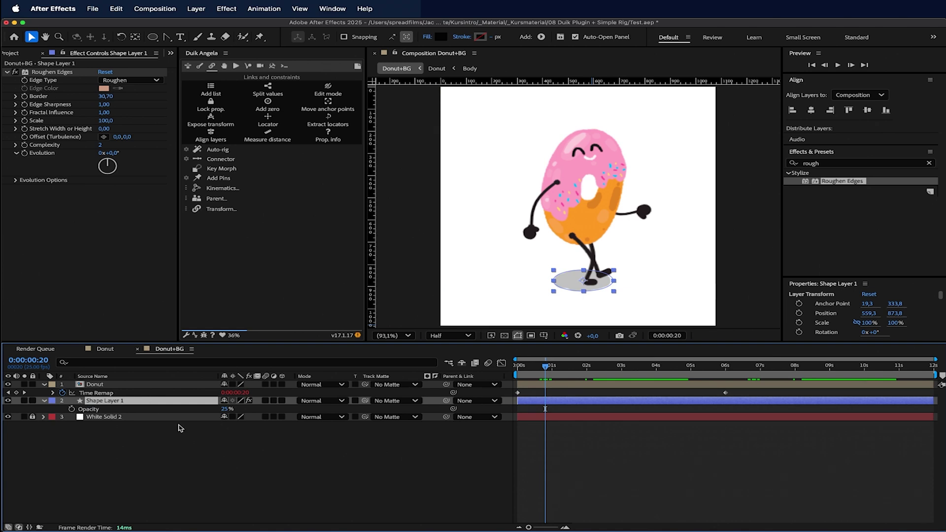
{"action": "type", "text": "15"}
{"action": "key", "text": "Return"}
{"action": "key", "text": "space"}
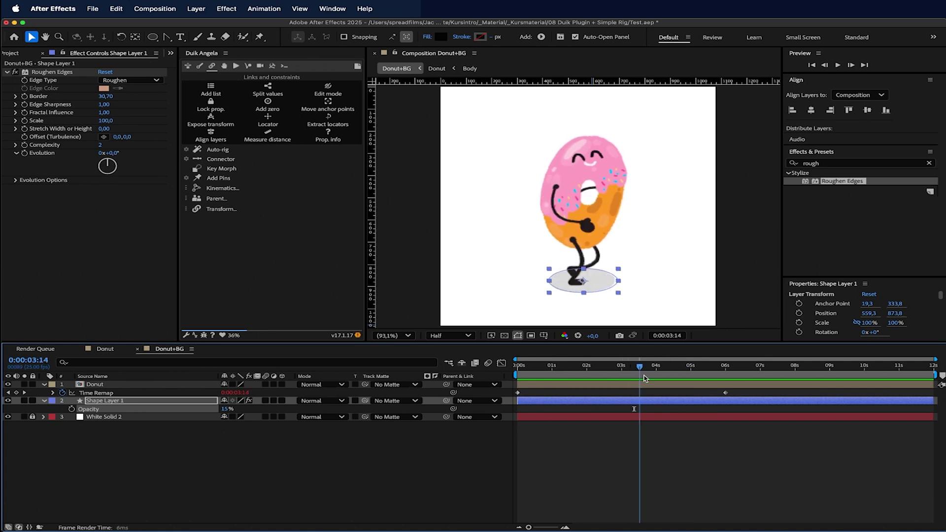
Compress the donut's Time Remap and the shadow's Size keyframes to half duration, ending the time remap at 3 seconds, and preview the loop.
{"action": "left_click", "coordinate": [627, 367]}
{"action": "left_click_drag", "start_coordinate": [626, 378], "coordinate": [621, 379]}
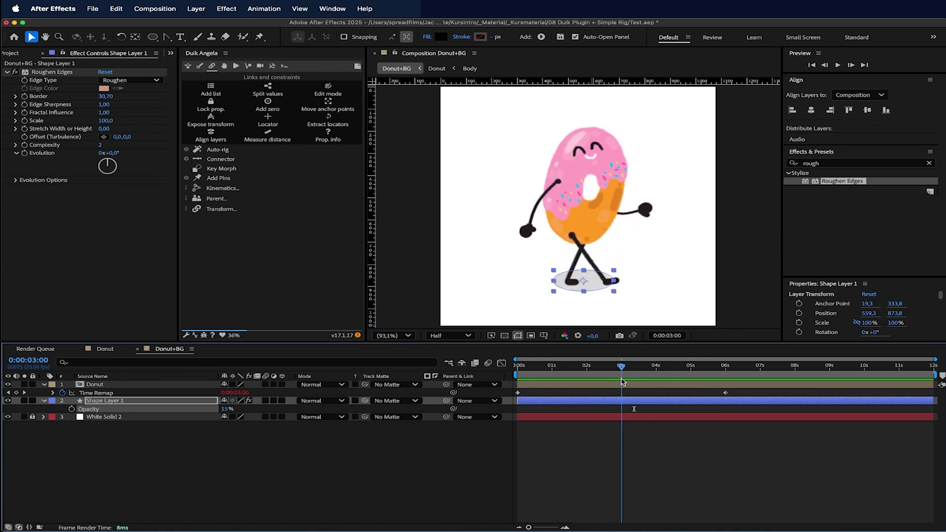
{"action": "left_click", "coordinate": [688, 404]}
{"action": "key", "text": "u"}
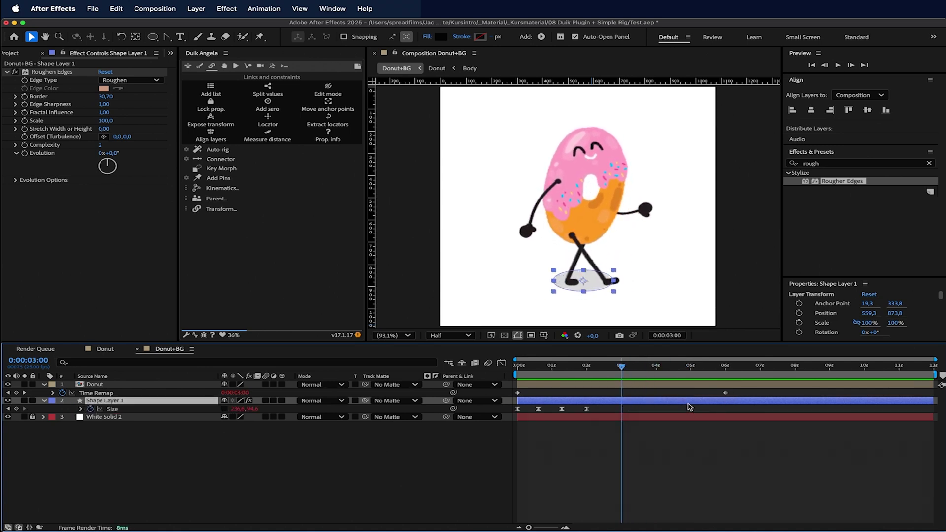
{"action": "left_click_drag", "start_coordinate": [764, 413], "coordinate": [512, 390]}
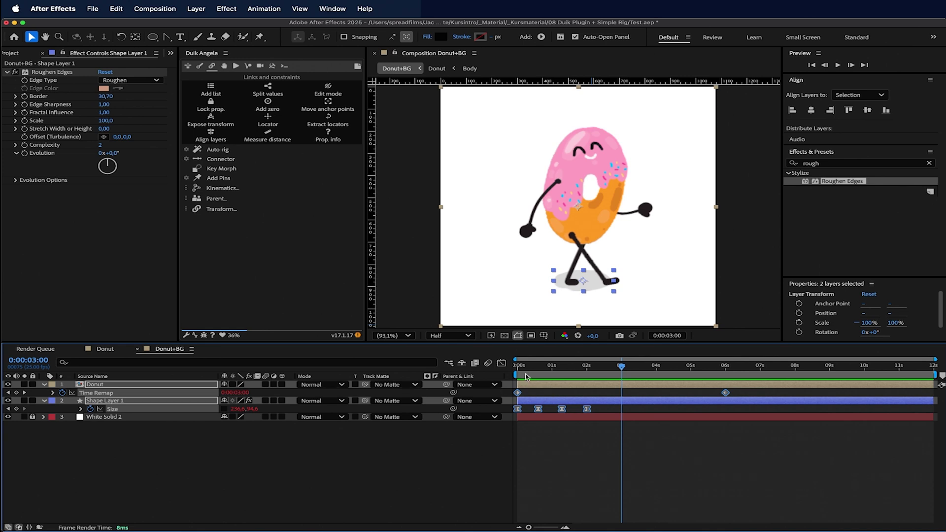
{"action": "right_click", "coordinate": [725, 393]}
{"action": "left_click", "coordinate": [711, 401]}
{"action": "left_click_drag", "start_coordinate": [715, 396], "coordinate": [628, 400]}
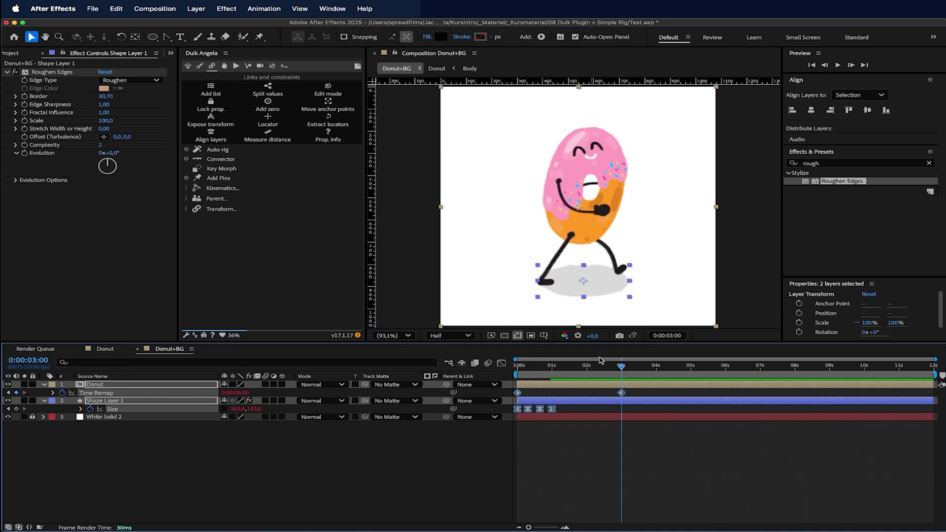
{"action": "left_click", "coordinate": [541, 408]}
{"action": "key", "text": "space"}
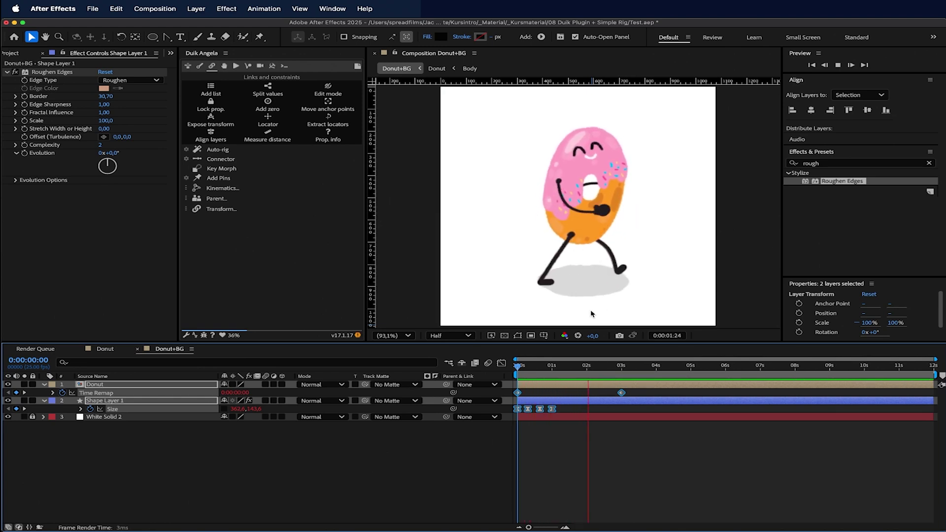
Delete the third Size keyframe of the shadow and play back the walk from the start.
{"action": "key", "text": "equal"}
{"action": "left_click", "coordinate": [554, 367]}
{"action": "left_click", "coordinate": [569, 414]}
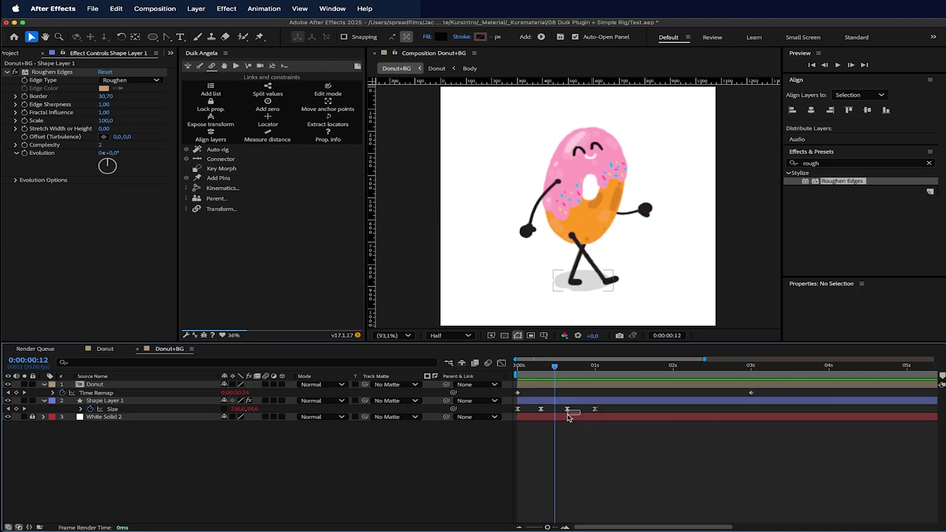
{"action": "left_click", "coordinate": [567, 410]}
{"action": "key", "text": "Delete"}
{"action": "left_click_drag", "start_coordinate": [556, 371], "coordinate": [515, 372]}
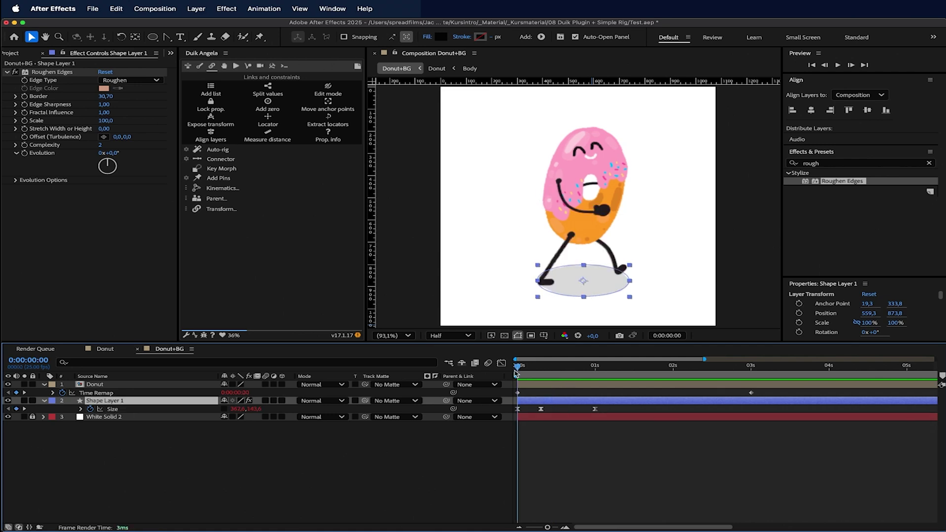
{"action": "key", "text": "space"}
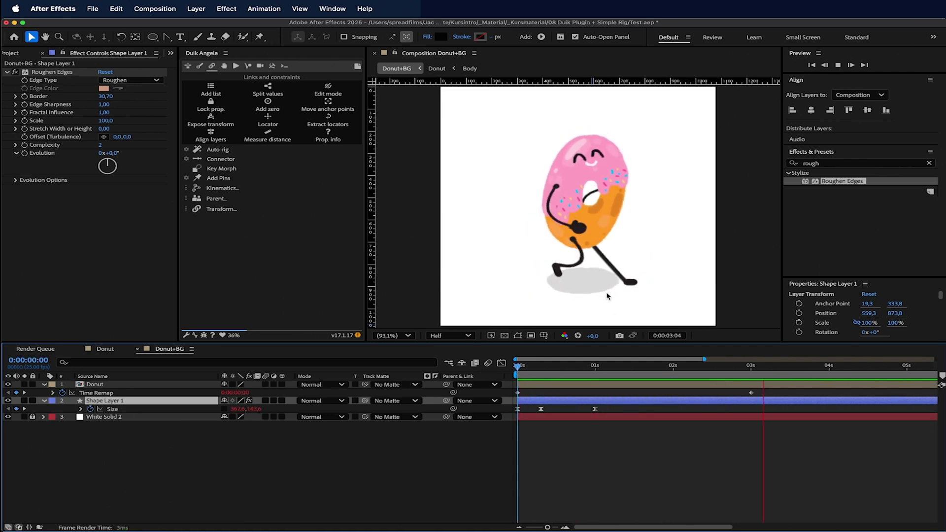
{"action": "key", "text": "minus"}
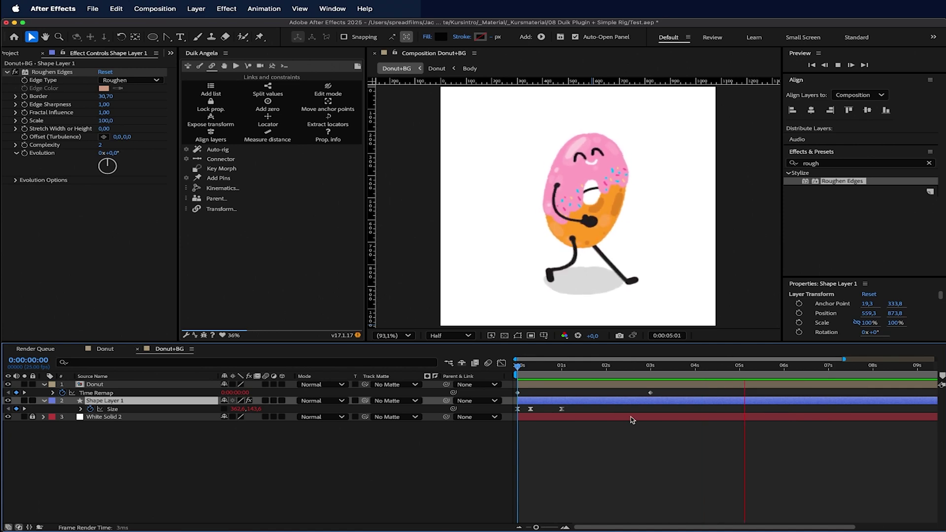
{"action": "key", "text": "space"}
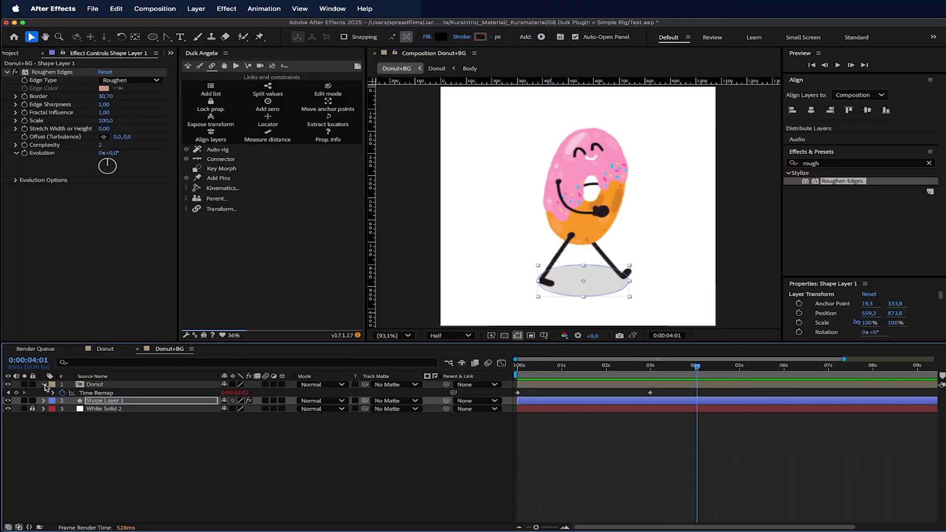
Create a comp-sized 1080 px solid in the orange sampled from the donut and place its layer beneath the shadow layer.
{"action": "left_click", "coordinate": [88, 432]}
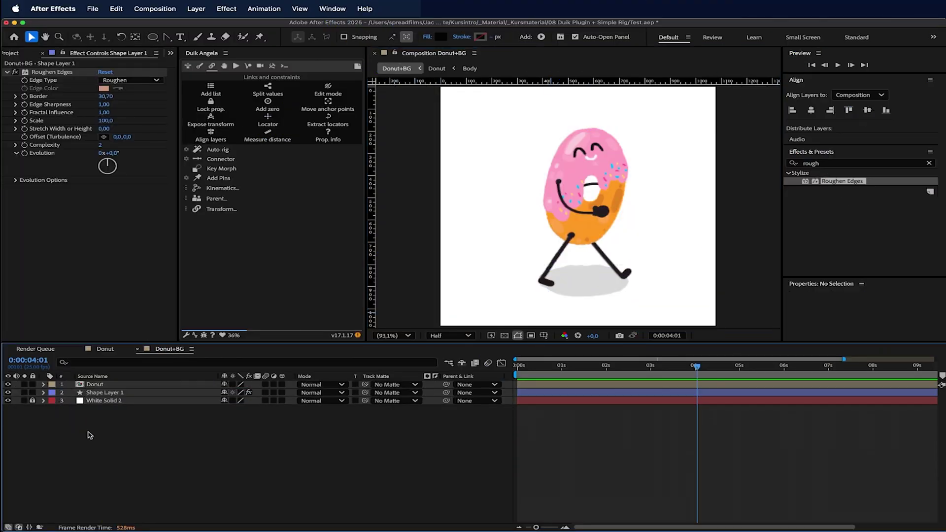
{"action": "right_click", "coordinate": [177, 436]}
{"action": "mouse_move", "coordinate": [243, 409]}
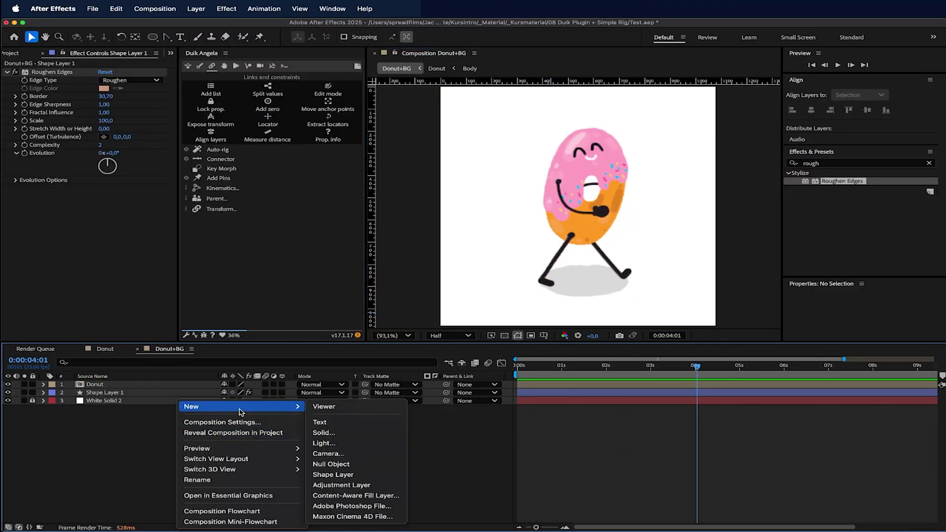
{"action": "left_click", "coordinate": [358, 433]}
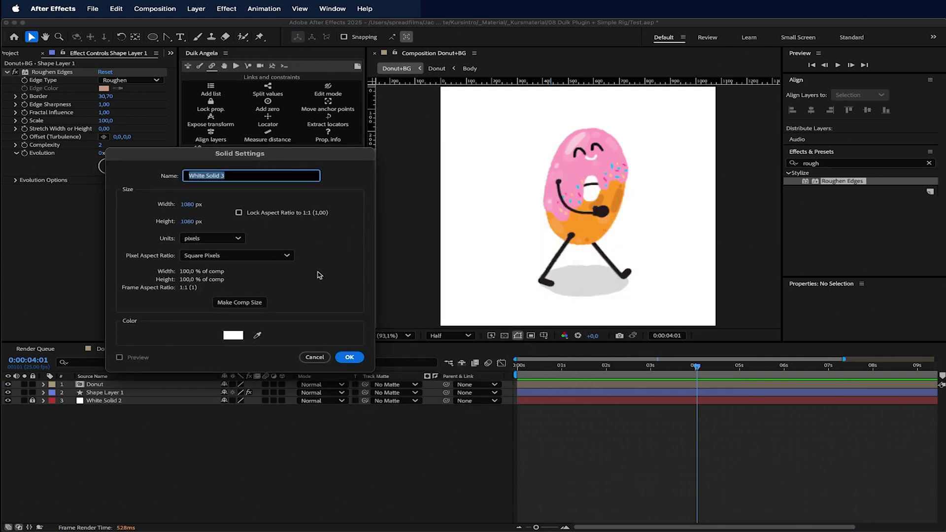
{"action": "left_click", "coordinate": [255, 335]}
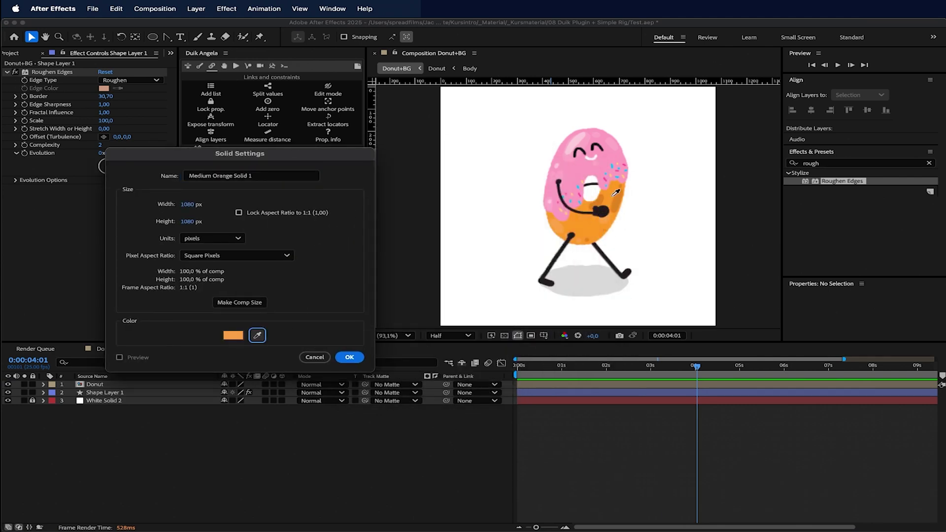
{"action": "left_click", "coordinate": [349, 357]}
{"action": "left_click_drag", "start_coordinate": [127, 384], "coordinate": [125, 406]}
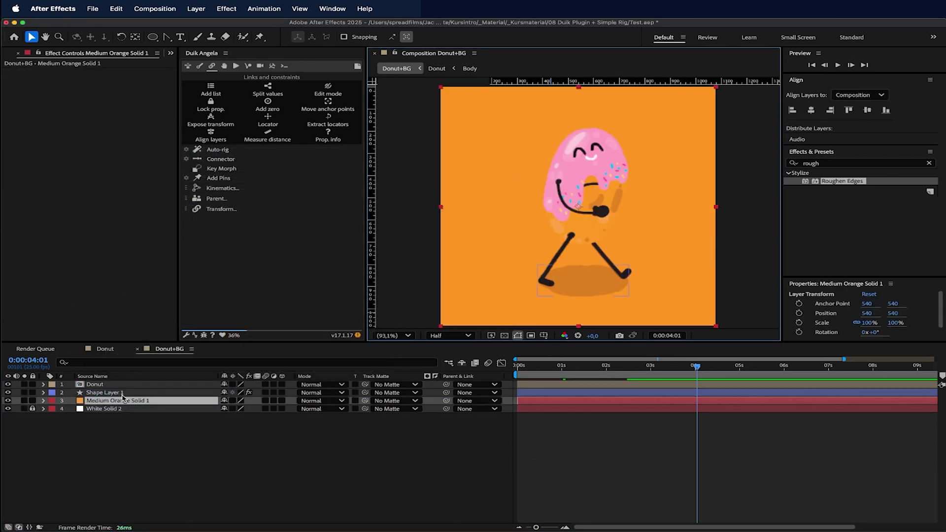
Lower the orange solid into a floor at position about 540,1270, consulting the reference video Donut 2.mp4 in Finder.
{"action": "left_click_drag", "start_coordinate": [524, 143], "coordinate": [517, 296]}
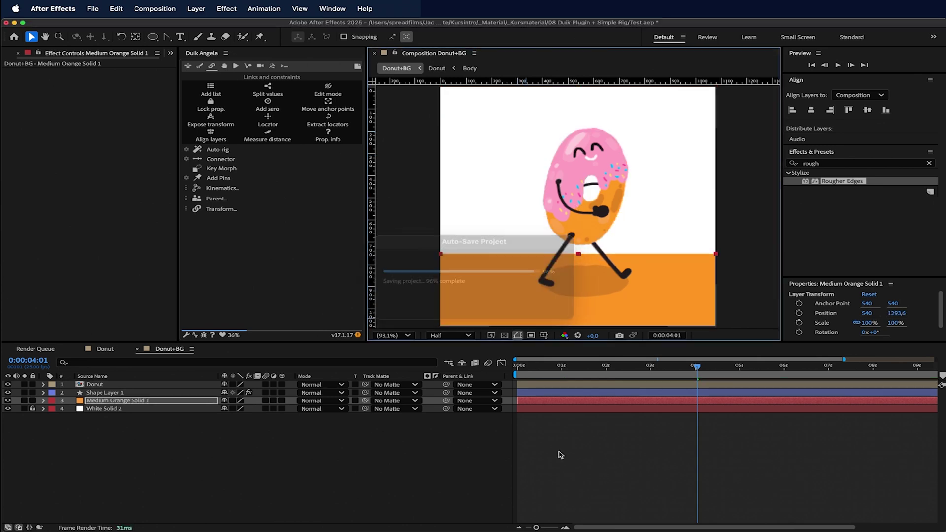
{"action": "mouse_move", "coordinate": [552, 515]}
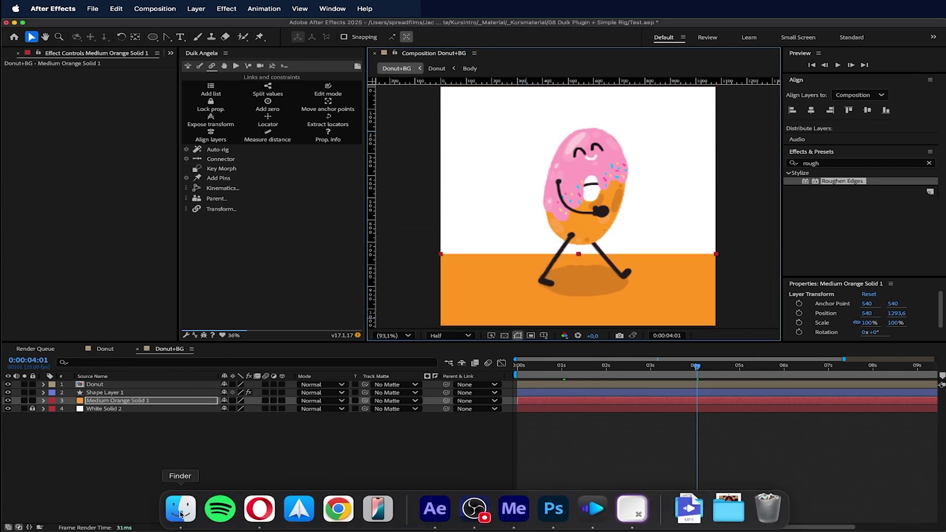
{"action": "key", "text": "space"}
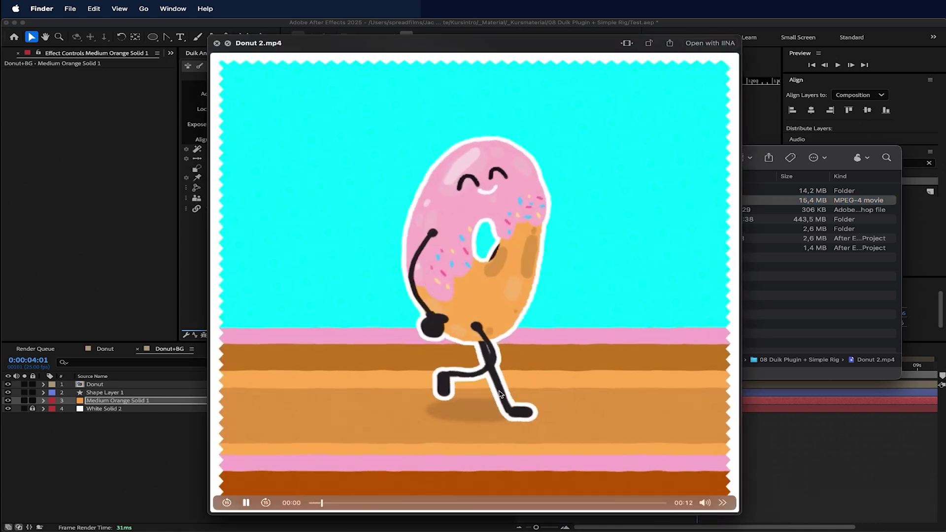
{"action": "key", "text": "space"}
{"action": "key", "text": "super+Tab"}
{"action": "left_click_drag", "start_coordinate": [672, 261], "coordinate": [671, 257]}
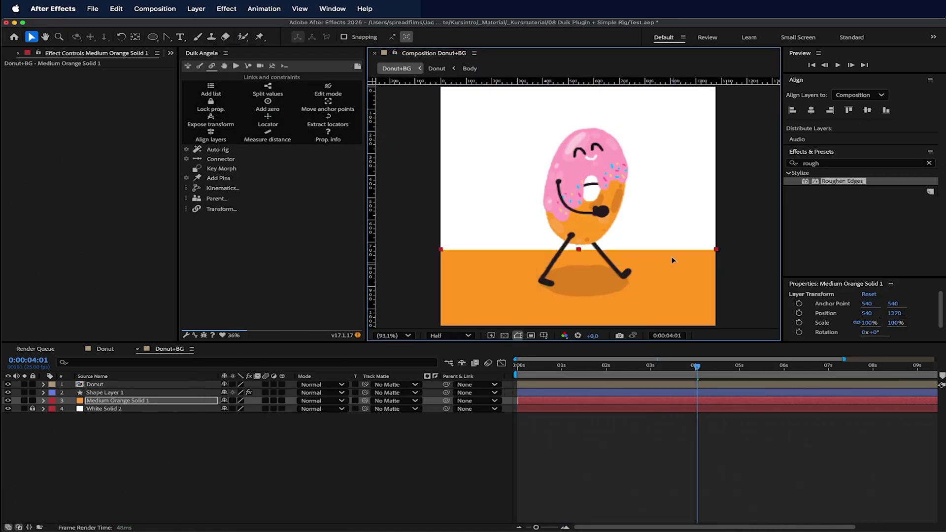
Duplicate the orange floor solid and keep the upper copy selected.
{"action": "left_click", "coordinate": [145, 395]}
{"action": "left_click", "coordinate": [148, 401]}
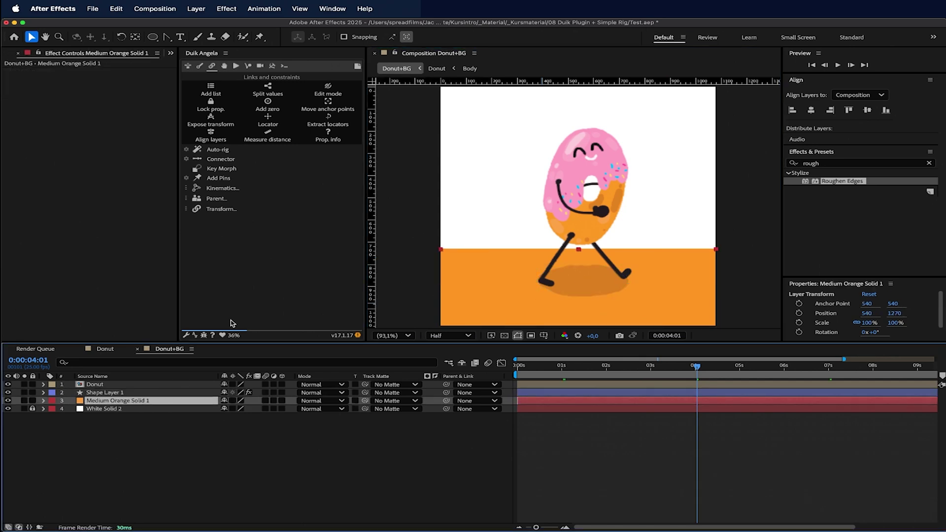
{"action": "key", "text": "super+d"}
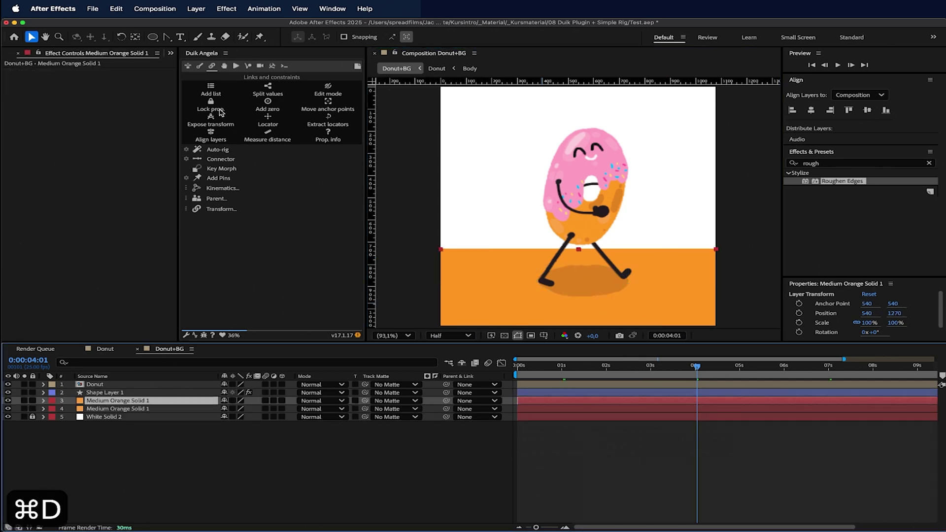
{"action": "left_click", "coordinate": [850, 162]}
{"action": "left_click", "coordinate": [199, 9]}
{"action": "left_click", "coordinate": [160, 374]}
{"action": "left_click", "coordinate": [139, 398]}
{"action": "left_click", "coordinate": [140, 394]}
{"action": "left_click", "coordinate": [143, 400]}
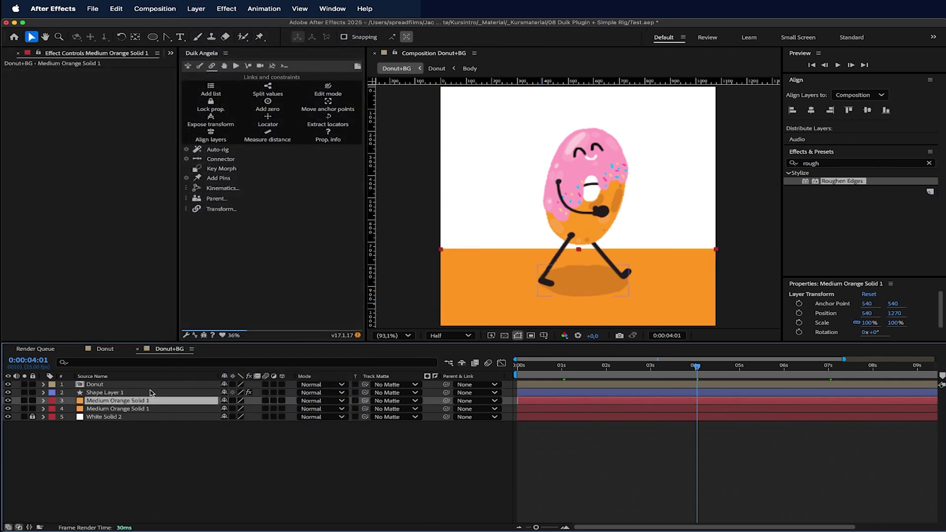
Recolor the upper floor copy as a new solid in a darker orange picked from the donut.
{"action": "left_click", "coordinate": [194, 7]}
{"action": "left_click", "coordinate": [299, 38]}
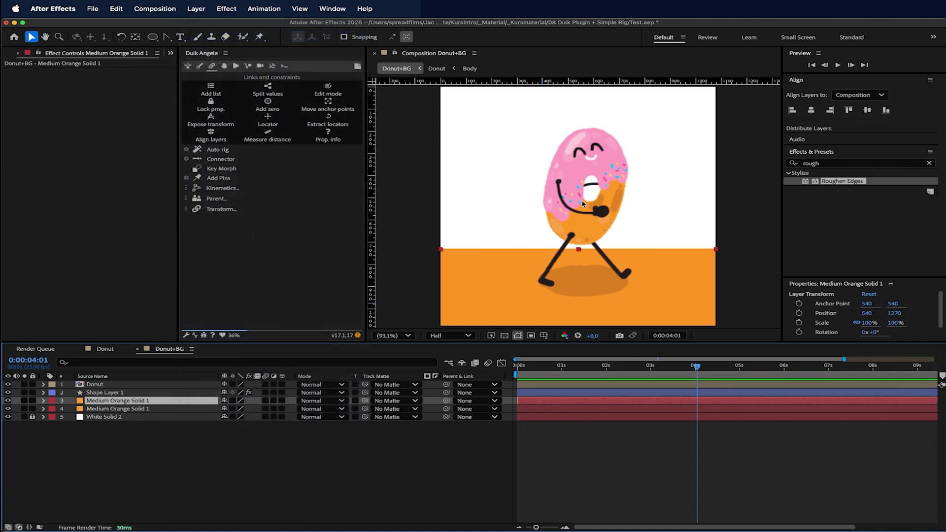
{"action": "left_click_drag", "start_coordinate": [564, 159], "coordinate": [426, 150]}
{"action": "left_click", "coordinate": [352, 327]}
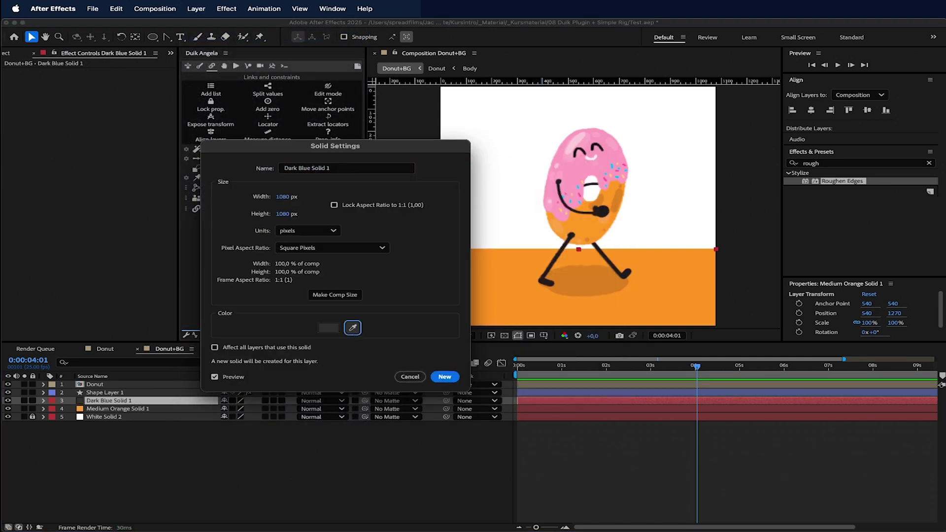
{"action": "left_click", "coordinate": [445, 376]}
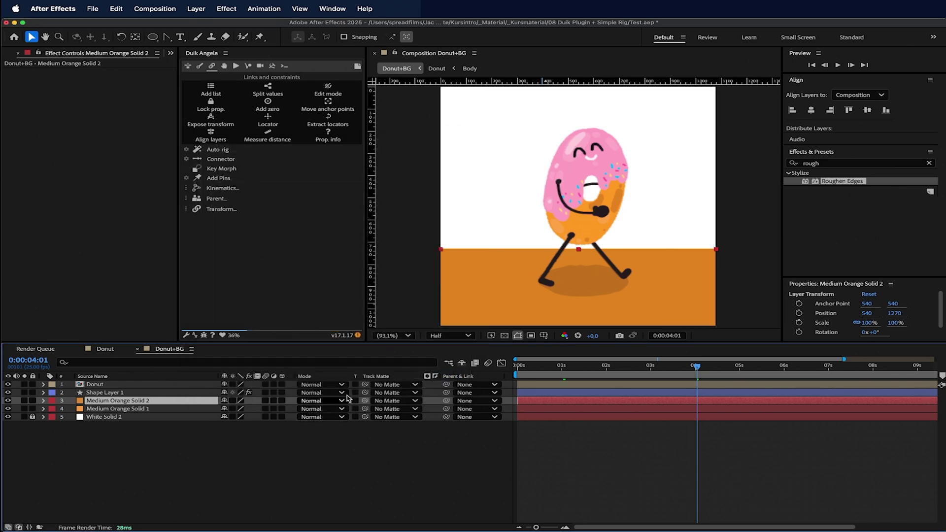
Scale the darker solid to 100,17% without locked proportions and place the strip under the feet at about 540,872.8.
{"action": "left_click_drag", "start_coordinate": [577, 309], "coordinate": [581, 161]}
{"action": "key", "text": "s"}
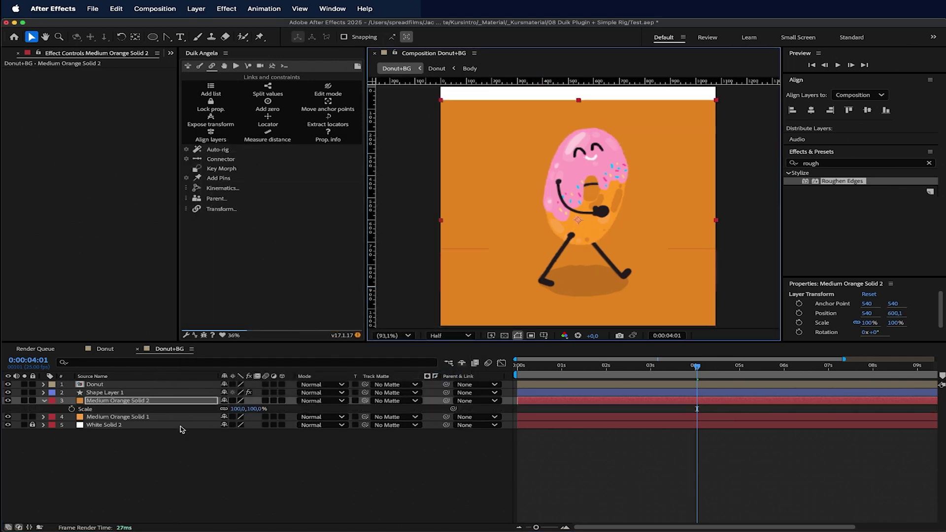
{"action": "left_click", "coordinate": [224, 409]}
{"action": "left_click_drag", "start_coordinate": [254, 409], "coordinate": [203, 402]}
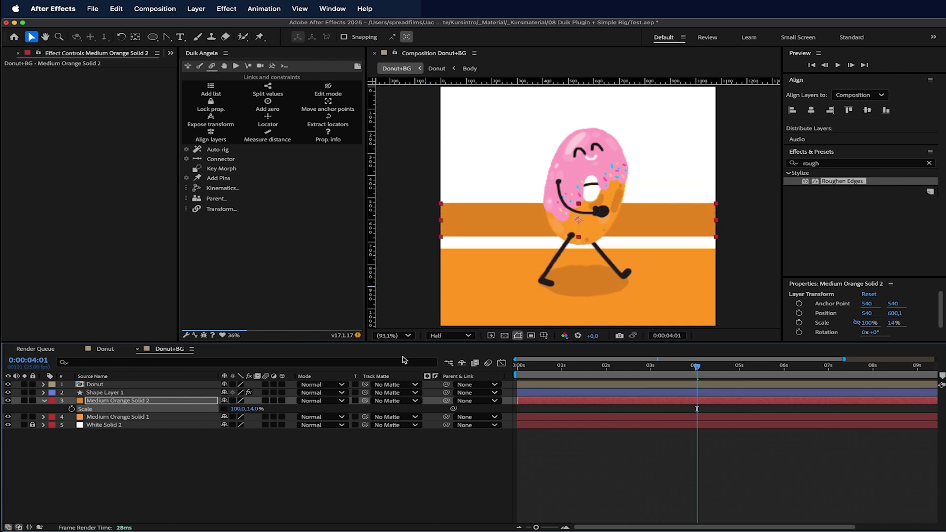
{"action": "left_click", "coordinate": [645, 215]}
{"action": "left_click_drag", "start_coordinate": [645, 216], "coordinate": [640, 274]}
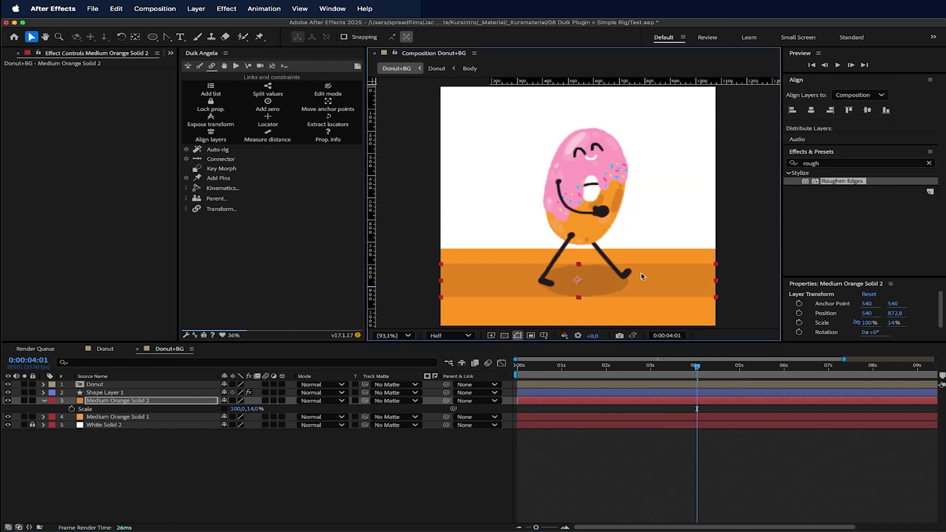
{"action": "left_click_drag", "start_coordinate": [254, 411], "coordinate": [254, 409]}
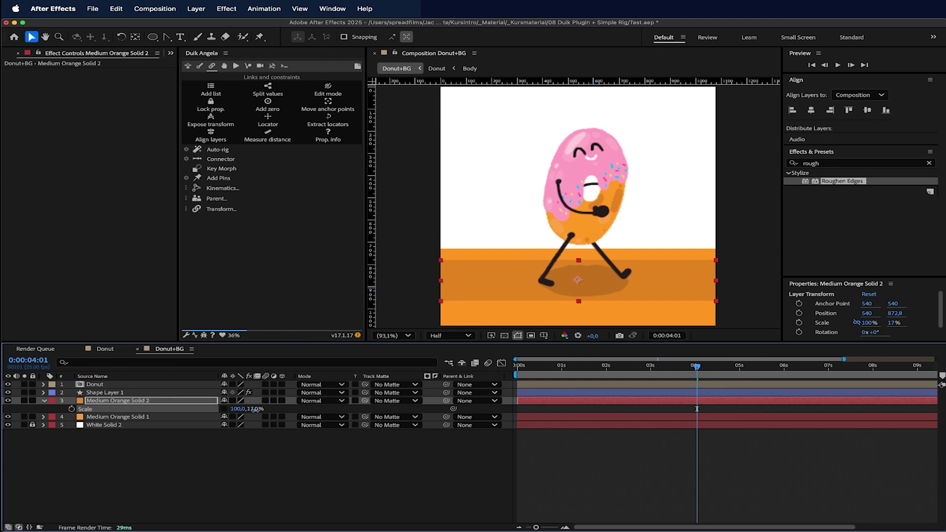
Undo the accidental donut move and lower the light orange floor solid slightly to about 540,1274.3.
{"action": "left_click_drag", "start_coordinate": [593, 318], "coordinate": [594, 315]}
{"action": "key", "text": "super+z"}
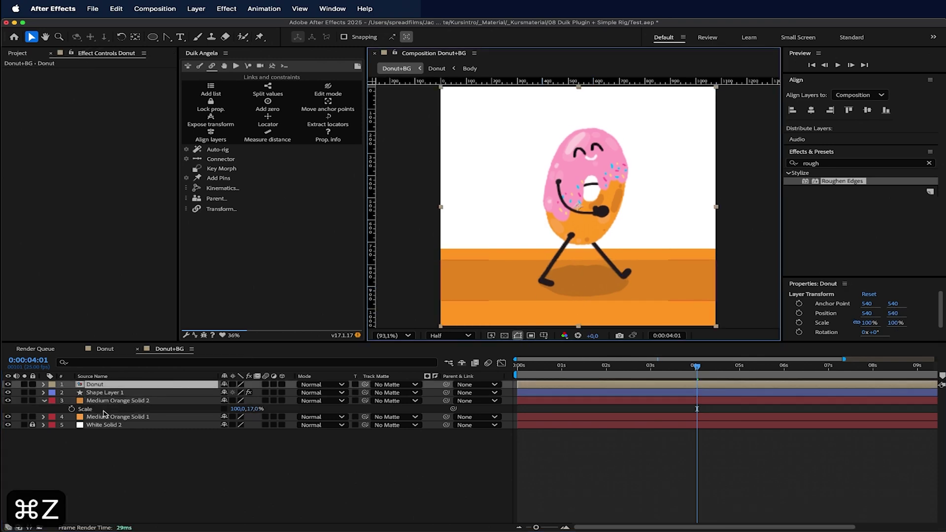
{"action": "left_click", "coordinate": [105, 415]}
{"action": "mouse_move", "coordinate": [515, 252]}
{"action": "left_mouse_down"}
{"action": "mouse_move", "coordinate": [510, 243]}
{"action": "mouse_move", "coordinate": [511, 252]}
{"action": "left_mouse_up"}
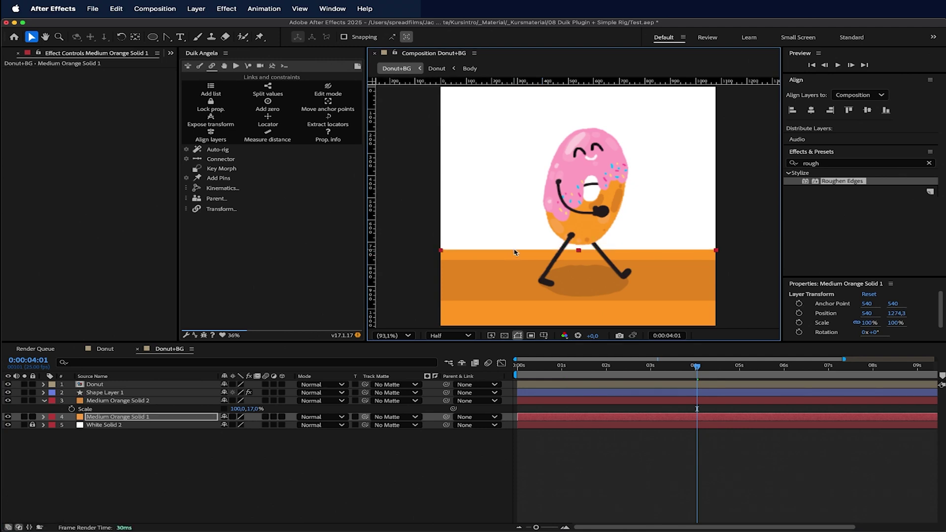
Duplicate the darker strip, place the copy beneath the light orange floor layer and raise it to position 540,709.8.
{"action": "scroll", "coordinate": [514, 251], "scroll_direction": "down", "scroll_amount": 1}
{"action": "scroll", "coordinate": [514, 250], "scroll_direction": "up", "scroll_amount": 1}
{"action": "left_click", "coordinate": [119, 400]}
{"action": "key", "text": "super+d"}
{"action": "left_click_drag", "start_coordinate": [138, 402], "coordinate": [136, 429]}
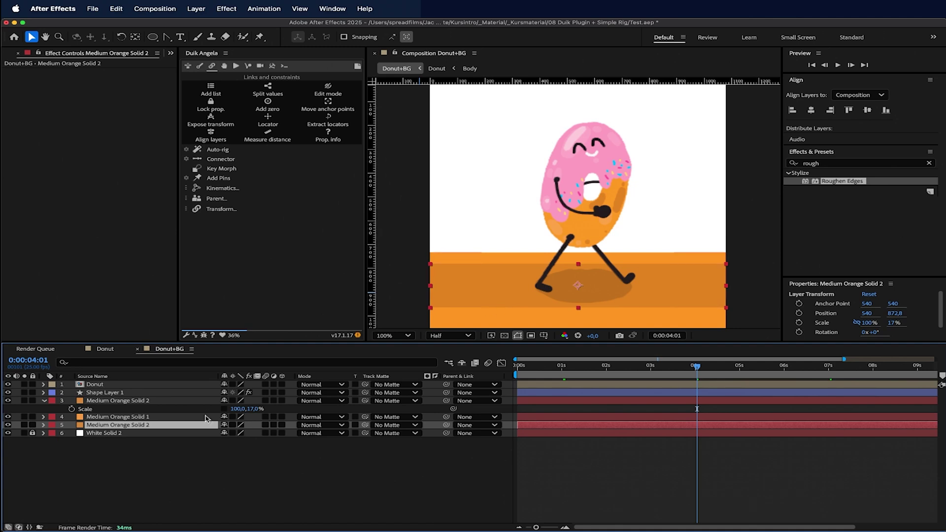
{"action": "key", "text": "p"}
{"action": "left_click_drag", "start_coordinate": [245, 432], "coordinate": [167, 418]}
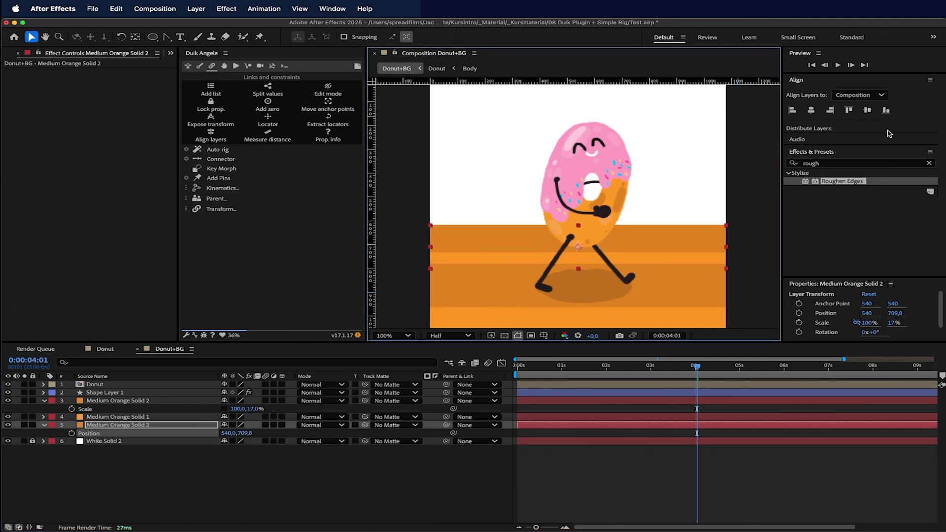
Recolor the raised darker strip behind the donut as a new solid in deep brown-orange 994611.
{"action": "left_click", "coordinate": [196, 9]}
{"action": "left_click", "coordinate": [212, 36]}
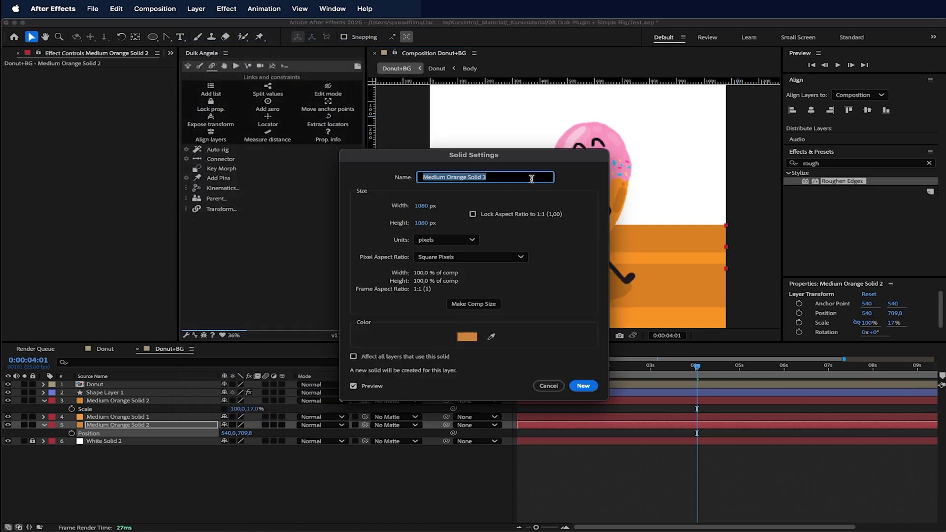
{"action": "left_click", "coordinate": [230, 341]}
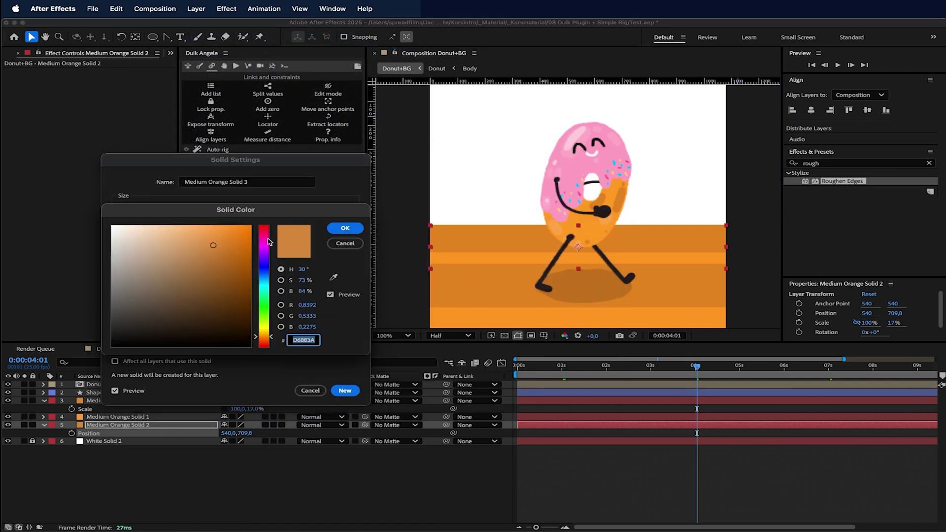
{"action": "left_click", "coordinate": [268, 241]}
{"action": "mouse_move", "coordinate": [244, 249]}
{"action": "left_mouse_down"}
{"action": "mouse_move", "coordinate": [242, 277]}
{"action": "mouse_move", "coordinate": [222, 255]}
{"action": "mouse_move", "coordinate": [236, 275]}
{"action": "left_mouse_up"}
{"action": "left_click", "coordinate": [267, 339]}
{"action": "left_click", "coordinate": [345, 228]}
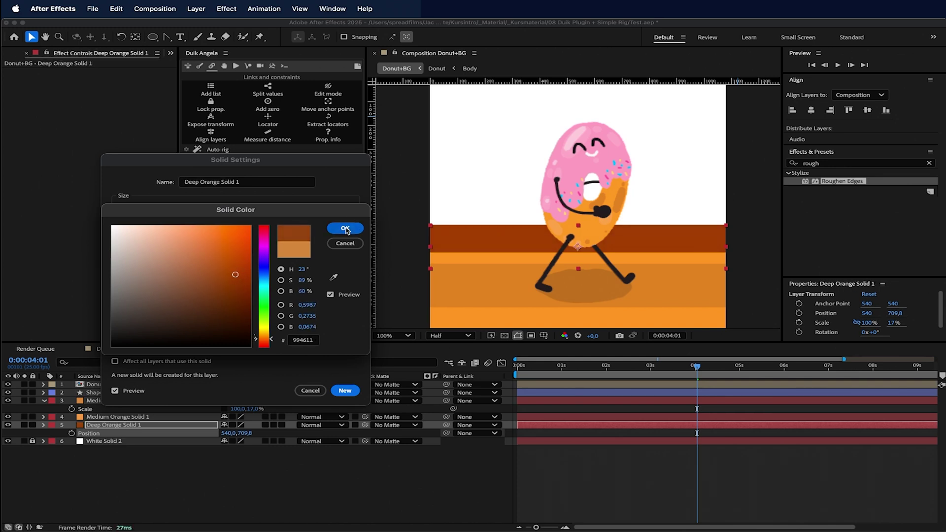
{"action": "key", "text": "Return"}
Lower the brown strip to 540,747.8, duplicate it and raise the copy beneath it to position 540,707.8.
{"action": "key", "text": "super+d"}
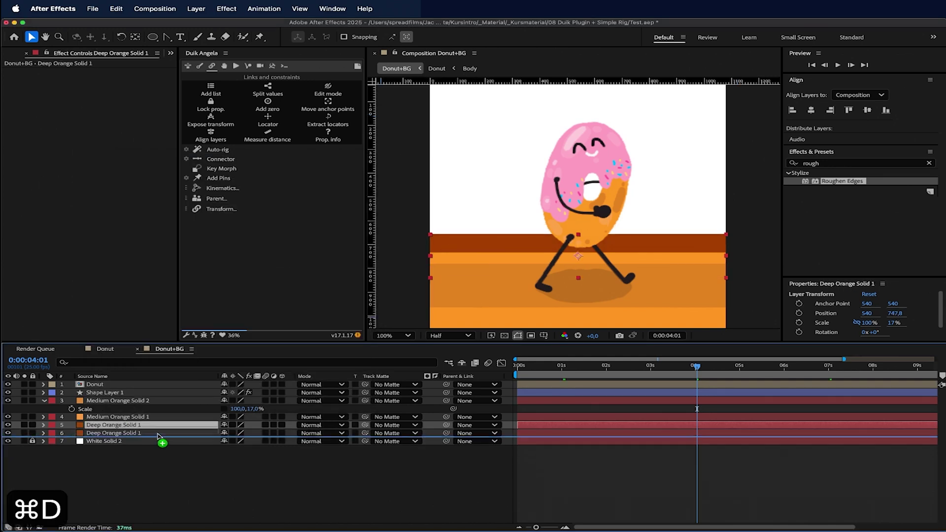
{"action": "left_click", "coordinate": [181, 433]}
{"action": "left_click_drag", "start_coordinate": [697, 244], "coordinate": [690, 233]}
Recolor the raised copy as a new solid in pink picked from the donut's frosting, keeping it peeking out above the brown strip.
{"action": "left_click", "coordinate": [196, 9]}
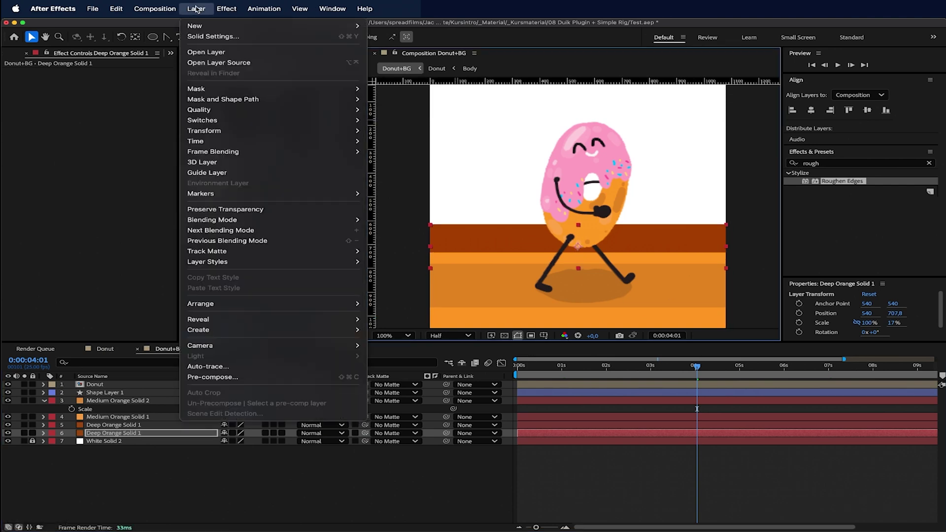
{"action": "left_click", "coordinate": [207, 36]}
{"action": "left_click", "coordinate": [491, 337]}
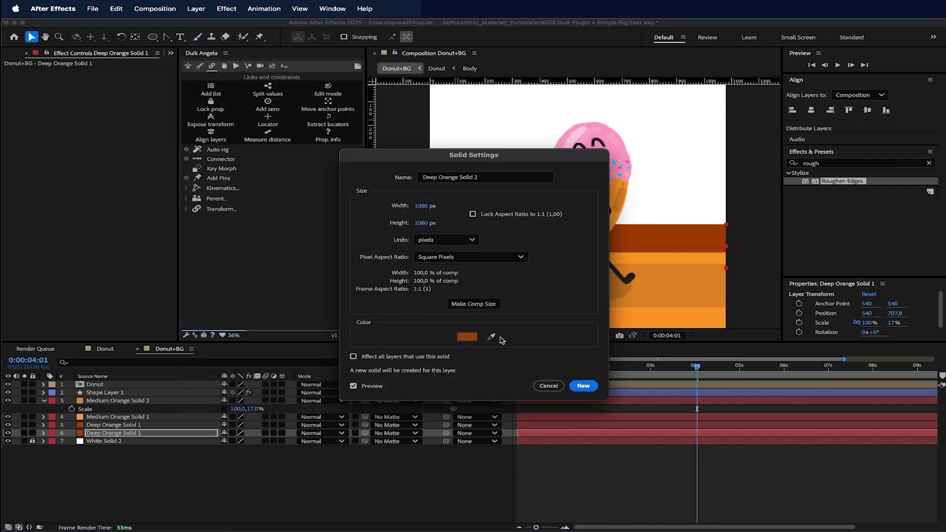
{"action": "left_click", "coordinate": [620, 151]}
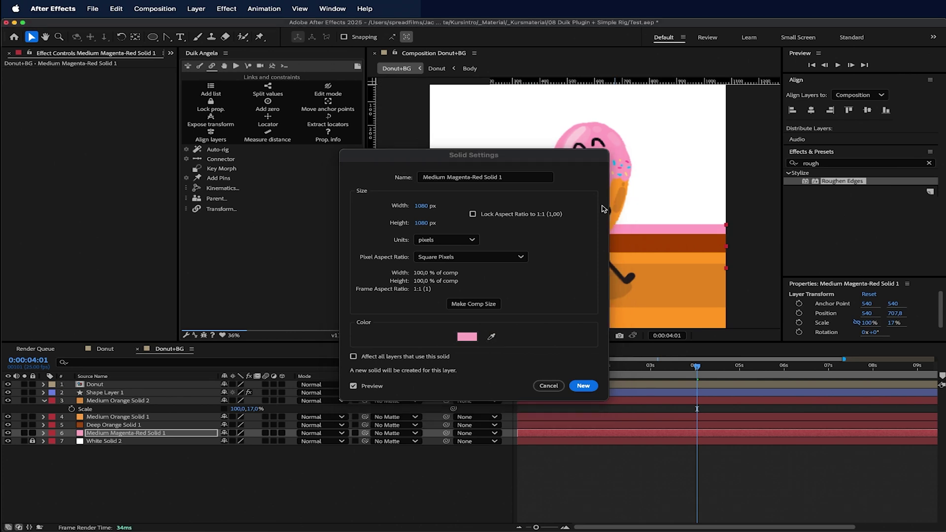
{"action": "left_click", "coordinate": [583, 386]}
{"action": "left_click_drag", "start_coordinate": [651, 231], "coordinate": [651, 232]}
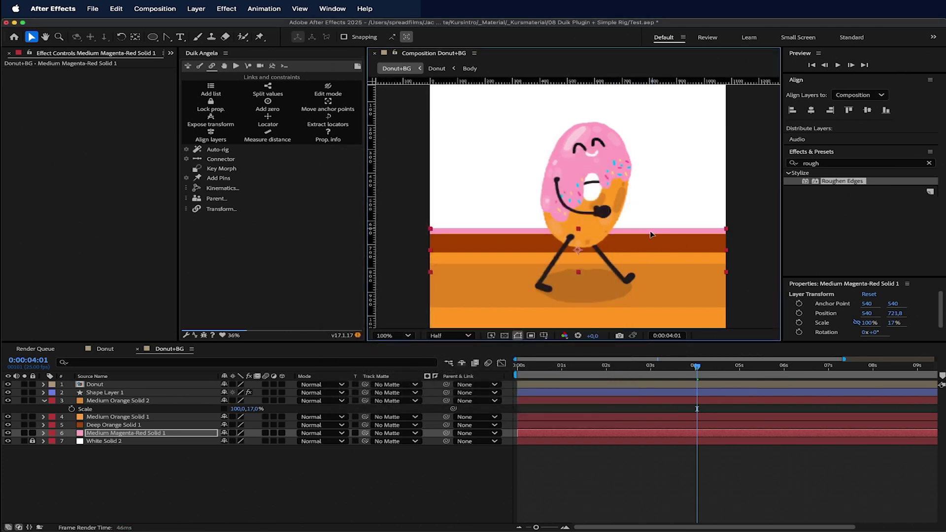
Duplicate the brown strip, move the copy above all other layers and lower it to position 540,1107.8 as the front edge.
{"action": "left_click", "coordinate": [130, 425]}
{"action": "left_click", "coordinate": [131, 434]}
{"action": "left_click", "coordinate": [136, 426]}
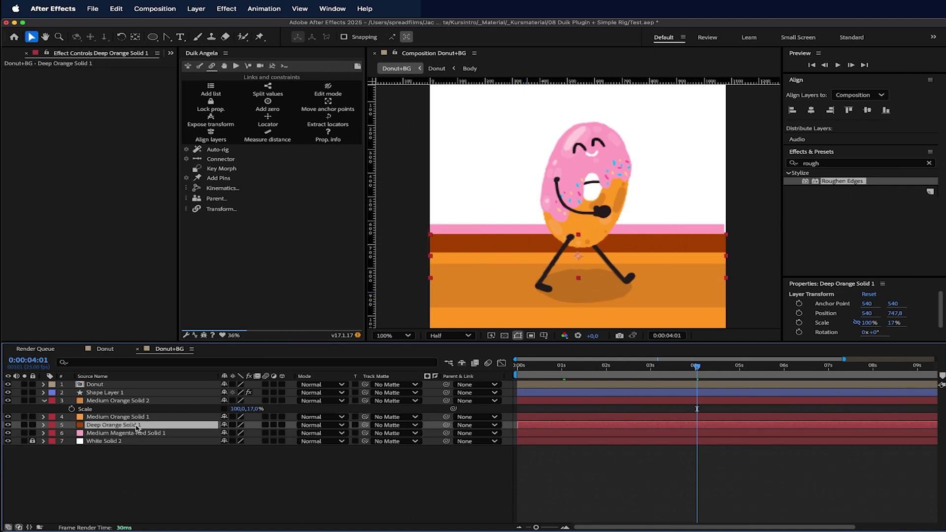
{"action": "key", "text": "cmd+d"}
{"action": "left_click_drag", "start_coordinate": [140, 426], "coordinate": [137, 384]}
{"action": "left_click_drag", "start_coordinate": [533, 251], "coordinate": [526, 328]}
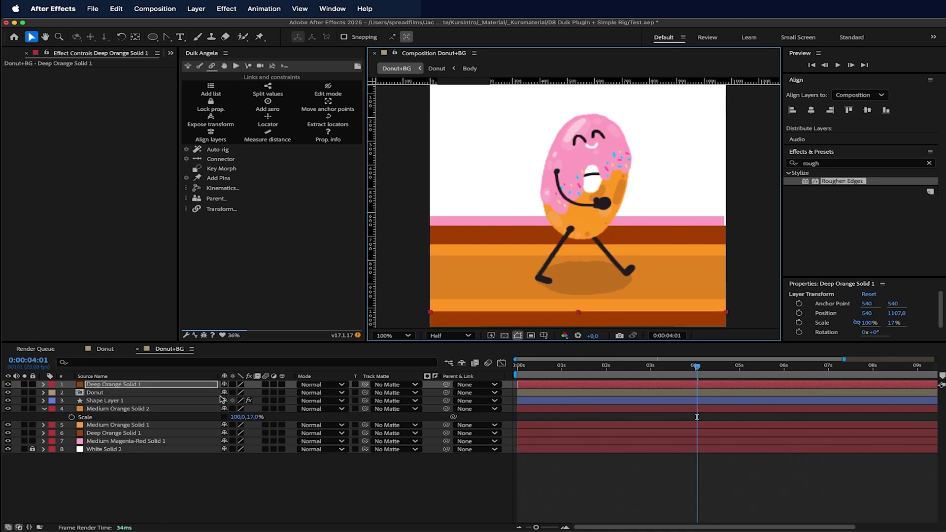
Duplicate the front brown strip, raise the lower copy to 540,1075.8 and recolor it in the pink of the rear strip.
{"action": "key", "text": "super+d"}
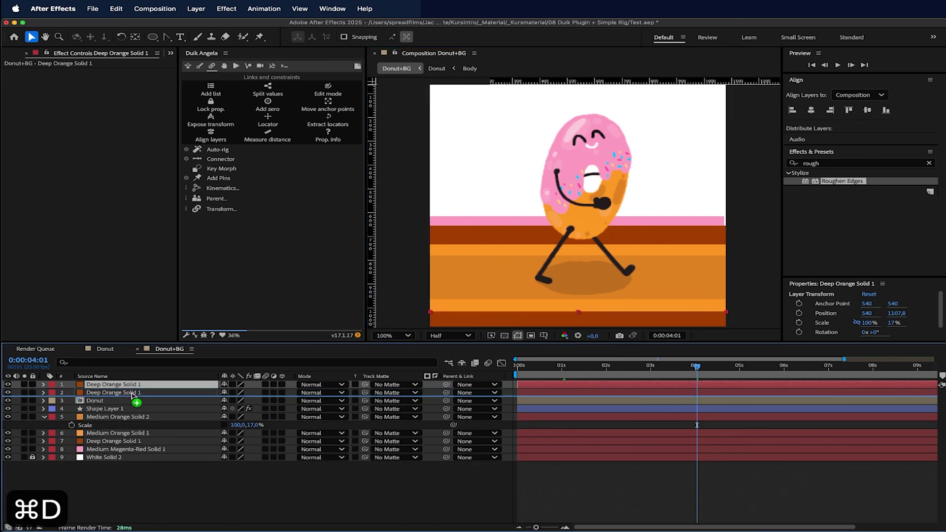
{"action": "left_click_drag", "start_coordinate": [565, 326], "coordinate": [565, 323]}
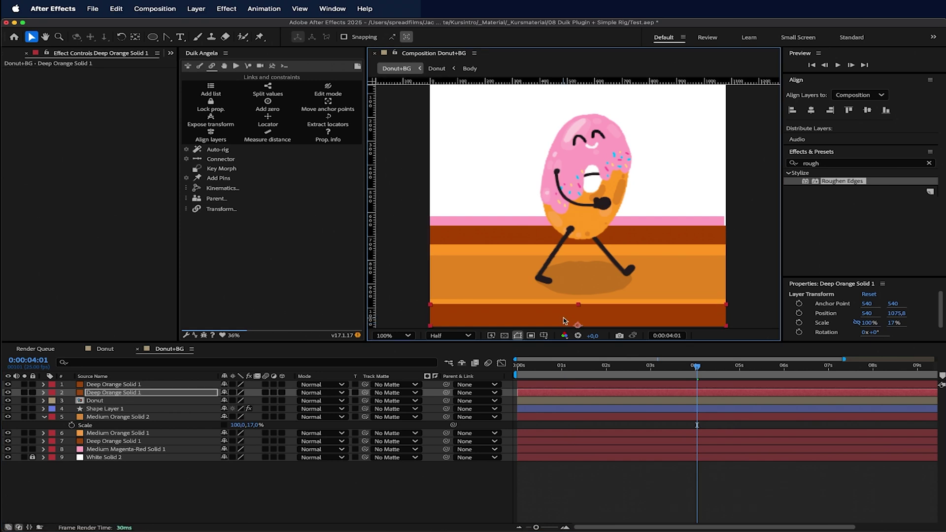
{"action": "left_click", "coordinate": [196, 8]}
{"action": "left_click", "coordinate": [227, 38]}
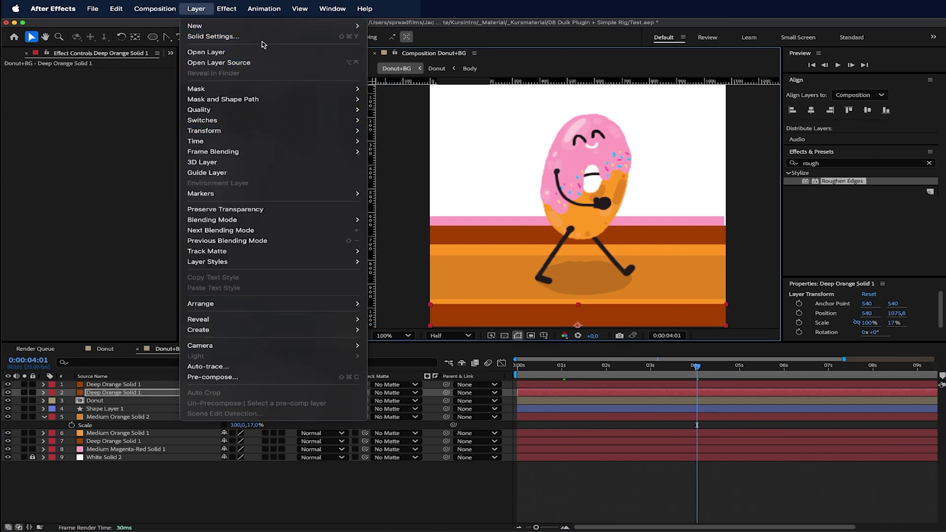
{"action": "left_click", "coordinate": [484, 337]}
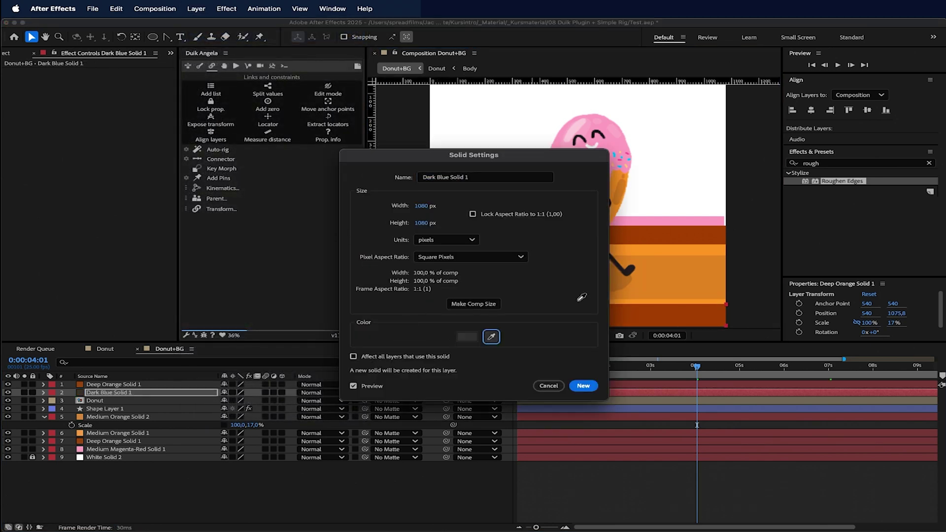
{"action": "left_click", "coordinate": [661, 223]}
{"action": "left_click", "coordinate": [583, 387]}
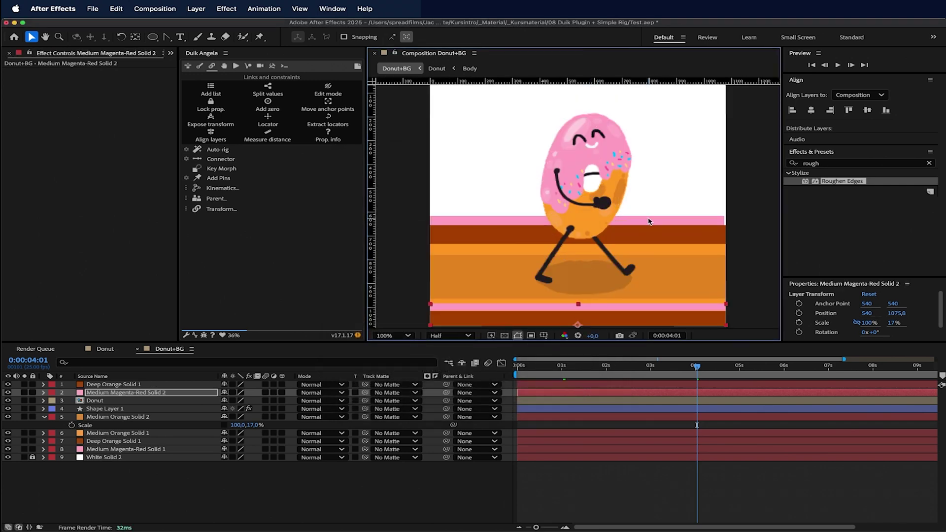
Centre the rear pink strip horizontally in the composition and play back the walk over the finished floor.
{"action": "left_click", "coordinate": [121, 450]}
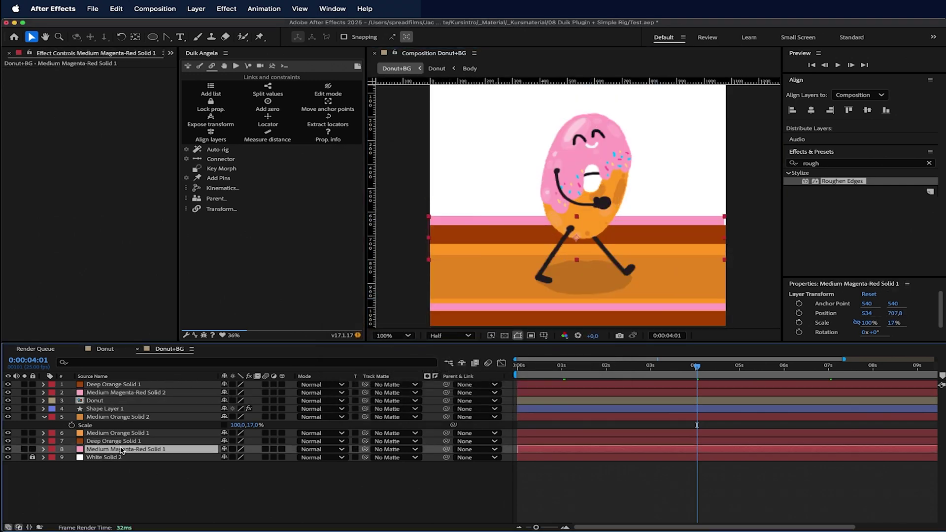
{"action": "left_click", "coordinate": [811, 110]}
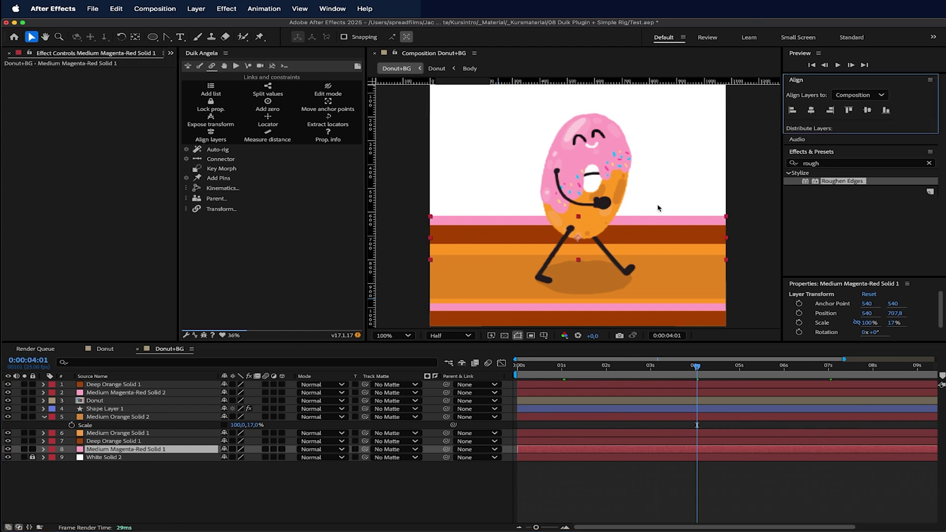
{"action": "scroll", "coordinate": [659, 207], "scroll_direction": "down", "scroll_amount": 2}
{"action": "left_click_drag", "start_coordinate": [578, 369], "coordinate": [483, 374]}
{"action": "key", "text": "space"}
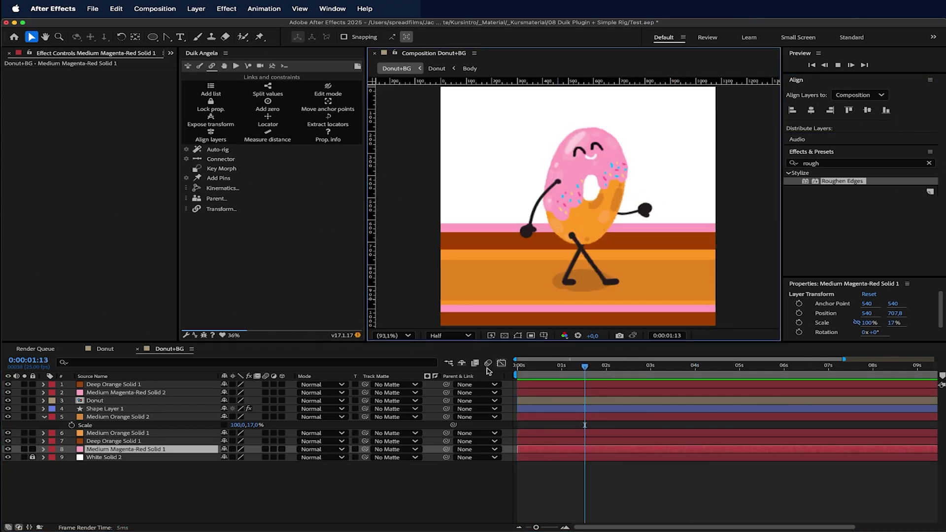
{"action": "key", "text": "space"}
Switch to Finder and preview Donut 2.mp4 to compare the background with the reference, then return to After Effects.
{"action": "left_click", "coordinate": [383, 471]}
{"action": "key", "text": "super+Tab"}
{"action": "key", "text": "space"}
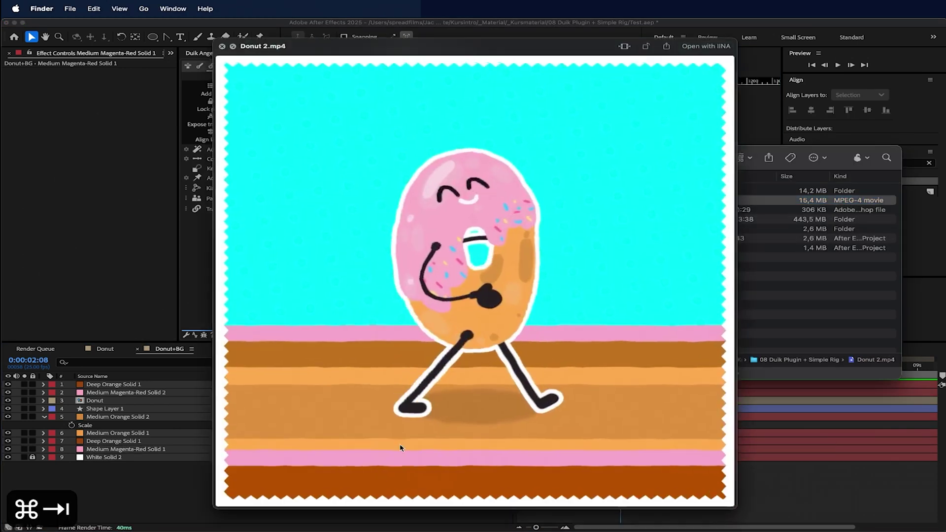
{"action": "key", "text": "space"}
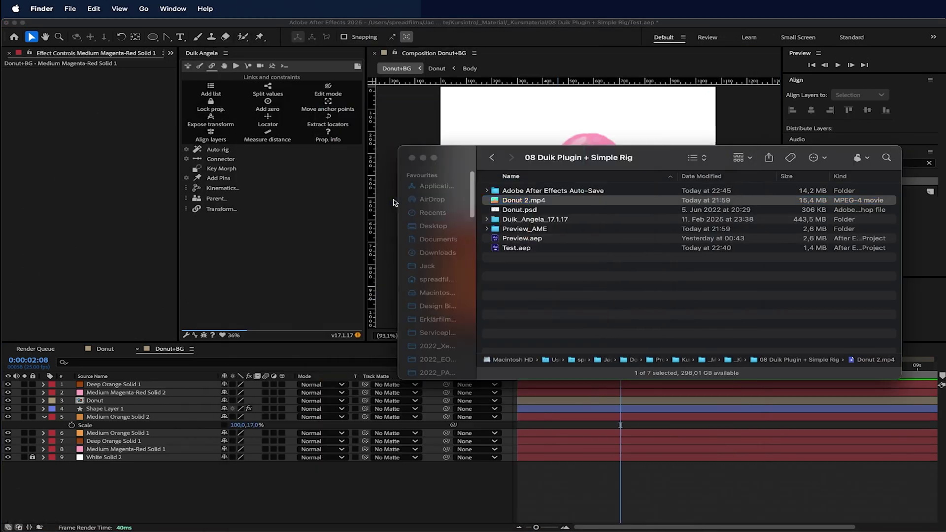
{"action": "left_click", "coordinate": [172, 484]}
Collapse the open layer properties and create a new composition 1920 px wide and 1080 px high.
{"action": "left_click", "coordinate": [44, 418]}
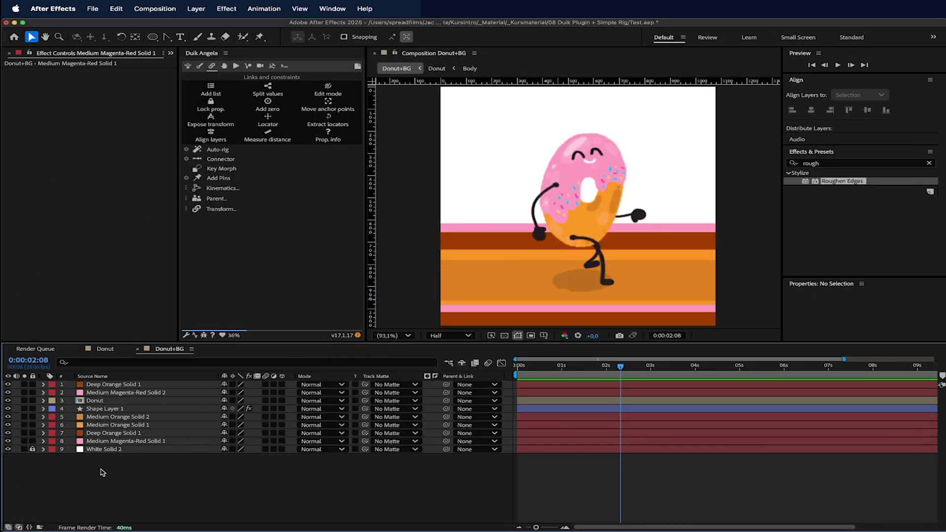
{"action": "left_click", "coordinate": [170, 53]}
{"action": "left_click", "coordinate": [185, 69]}
{"action": "left_click", "coordinate": [83, 220]}
{"action": "right_click", "coordinate": [35, 188]}
{"action": "left_click", "coordinate": [60, 198]}
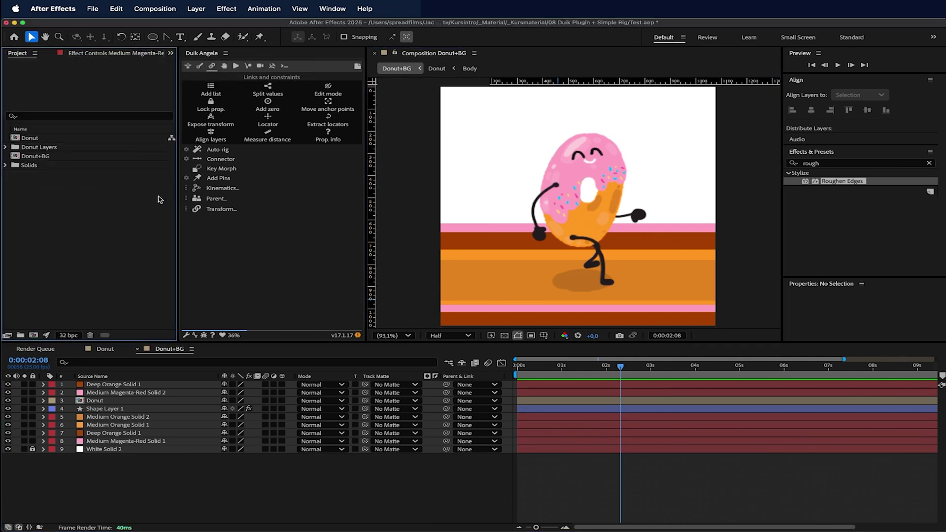
{"action": "left_click", "coordinate": [396, 223]}
{"action": "type", "text": "1920"}
{"action": "key", "text": "Return"}
{"action": "scroll", "coordinate": [537, 207], "scroll_direction": "down", "scroll_amount": 1}
{"action": "scroll", "coordinate": [544, 207], "scroll_direction": "up", "scroll_amount": 1}
{"action": "scroll", "coordinate": [541, 209], "scroll_direction": "down", "scroll_amount": 2}
Draw a small ellipse near the upper left corner of the new composition and fill it with white FFFFFF.
{"action": "left_click", "coordinate": [153, 36]}
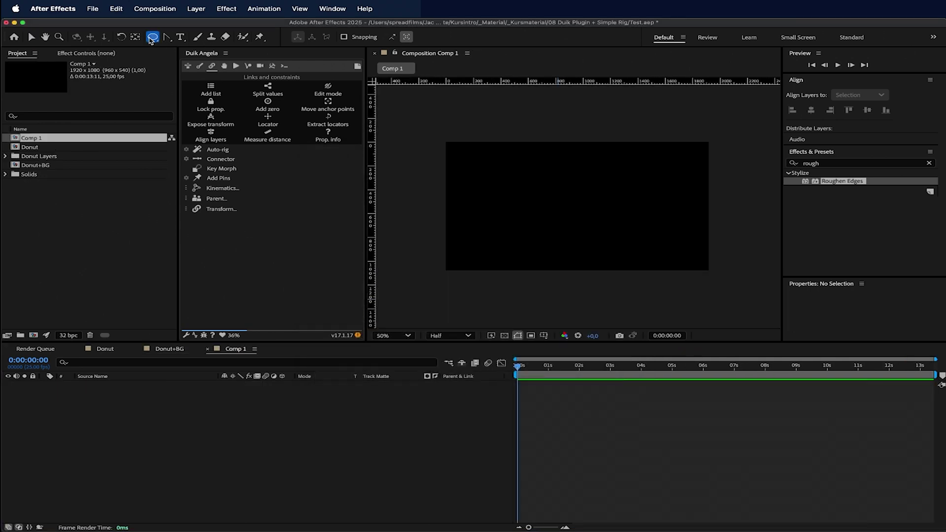
{"action": "scroll", "coordinate": [479, 185], "scroll_direction": "up", "scroll_amount": 2}
{"action": "left_click_drag", "start_coordinate": [465, 118], "coordinate": [476, 126]}
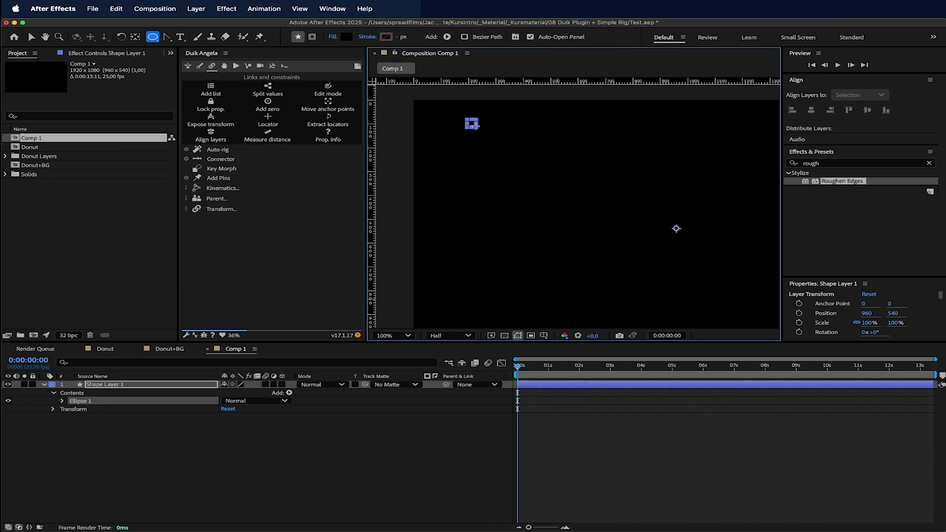
{"action": "left_click", "coordinate": [346, 36]}
{"action": "left_click_drag", "start_coordinate": [447, 223], "coordinate": [350, 222]}
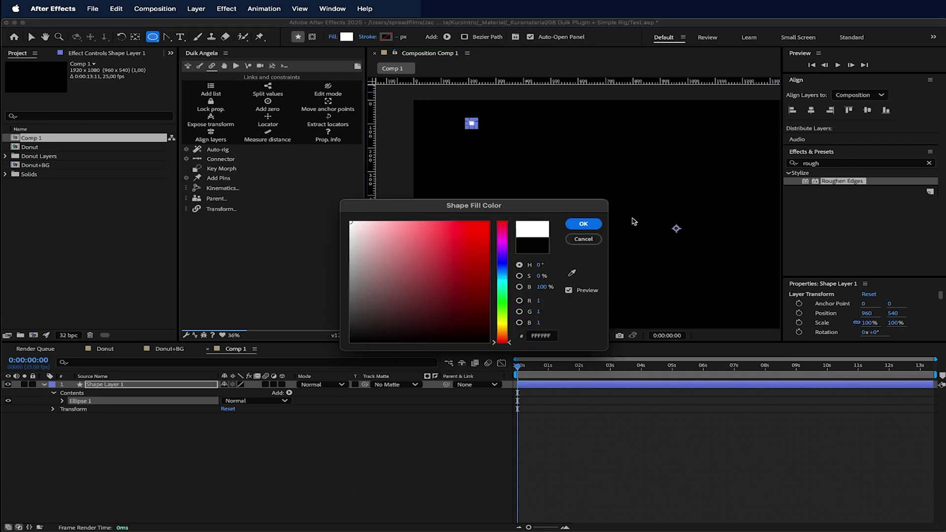
{"action": "left_click", "coordinate": [583, 223]}
Undo the last adjustment and centre the shape layer's anchor point on the ellipse.
{"action": "scroll", "coordinate": [494, 199], "scroll_direction": "down", "scroll_amount": 1}
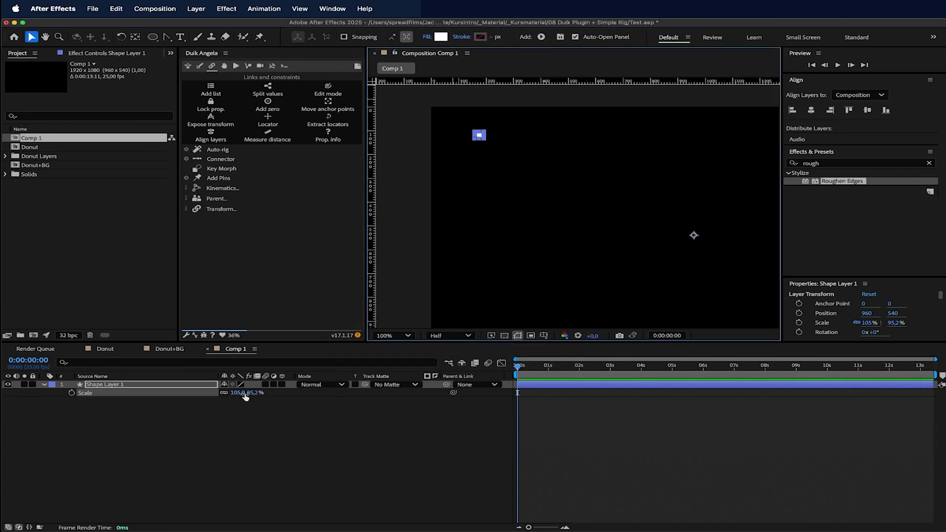
{"action": "key", "text": "super+z"}
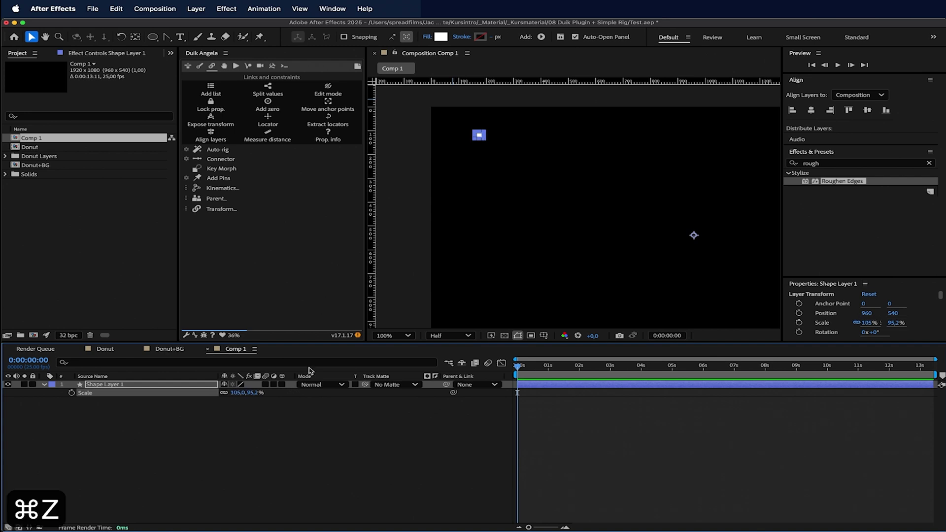
{"action": "left_click", "coordinate": [134, 38]}
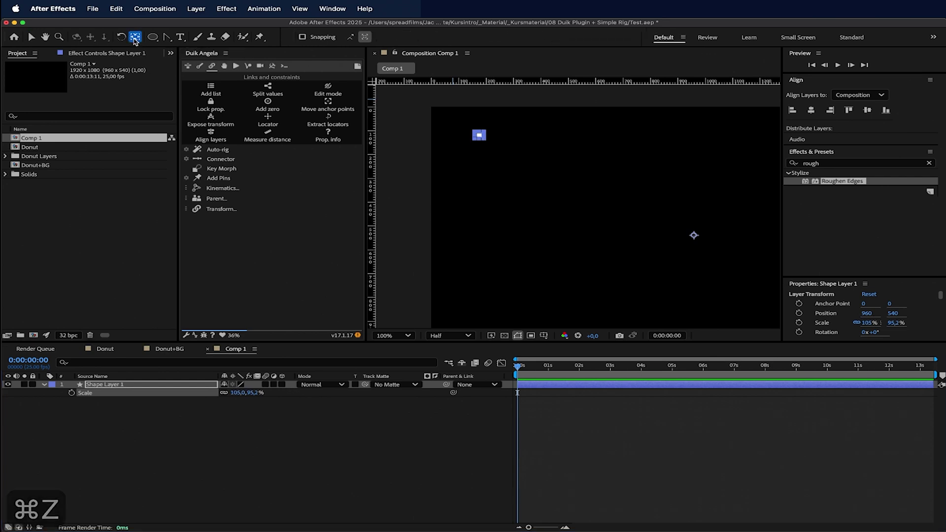
{"action": "double_click", "coordinate": [134, 38]}
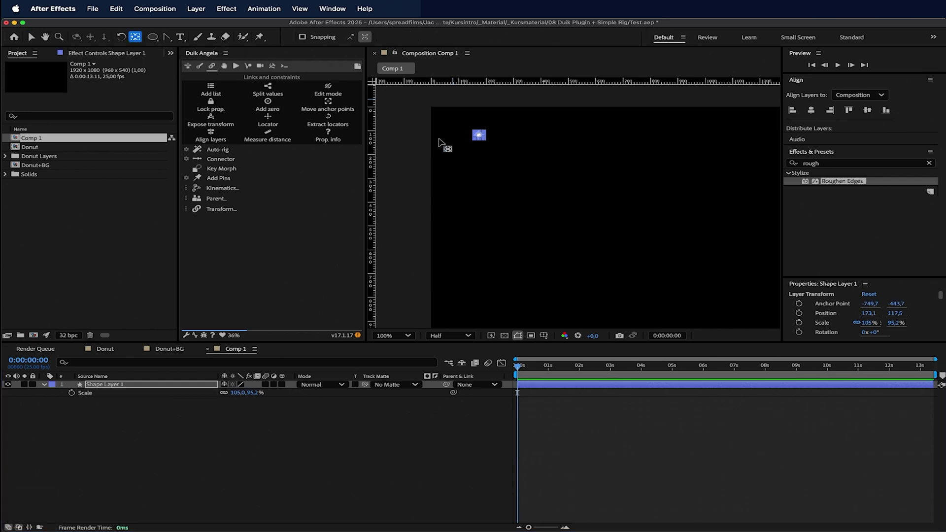
Raise the ellipse to position 173.1,109.5 and scale it down to 56.5,51.2%.
{"action": "key", "text": "p"}
{"action": "left_click_drag", "start_coordinate": [244, 403], "coordinate": [242, 392]}
{"action": "key", "text": "s"}
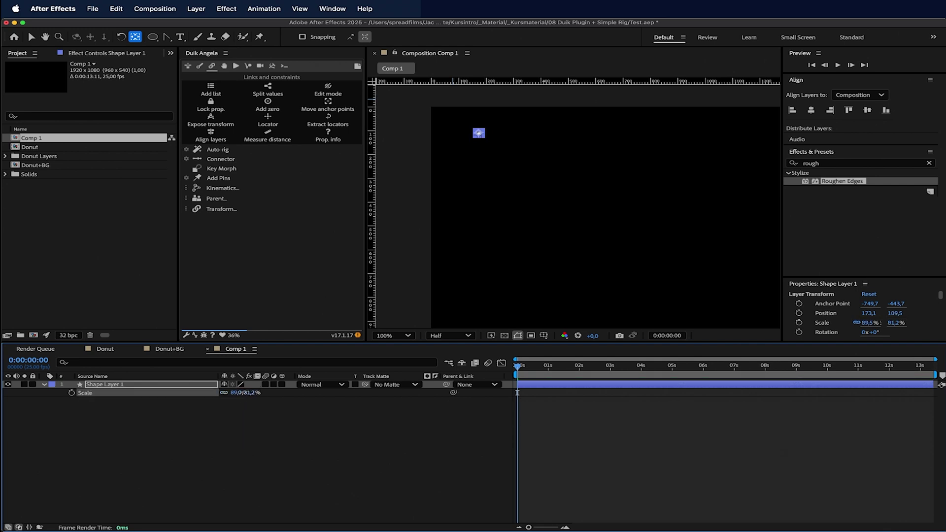
{"action": "left_click", "coordinate": [247, 421]}
{"action": "scroll", "coordinate": [474, 114], "scroll_direction": "up", "scroll_amount": 1}
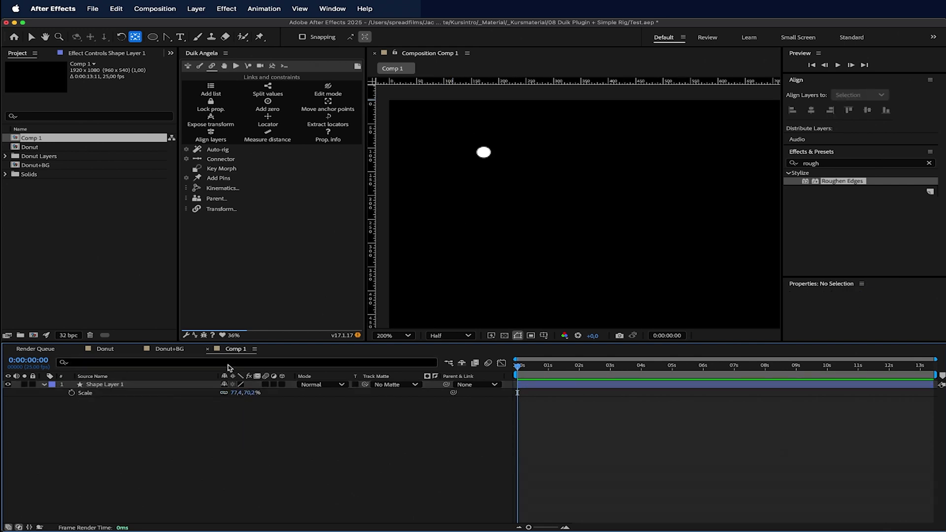
{"action": "left_click_drag", "start_coordinate": [253, 399], "coordinate": [243, 398]}
{"action": "left_click", "coordinate": [269, 420]}
Move the white dot closer to the composition's upper left corner, to position 99.1,93.5.
{"action": "scroll", "coordinate": [509, 156], "scroll_direction": "down", "scroll_amount": 2}
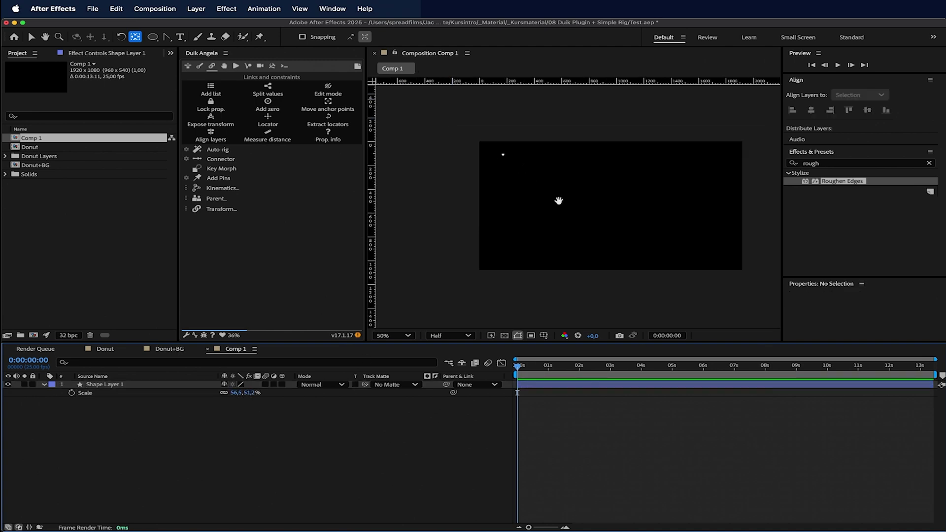
{"action": "left_click_drag", "start_coordinate": [558, 202], "coordinate": [515, 179]}
{"action": "scroll", "coordinate": [454, 150], "scroll_direction": "up", "scroll_amount": 1}
{"action": "left_click", "coordinate": [130, 386]}
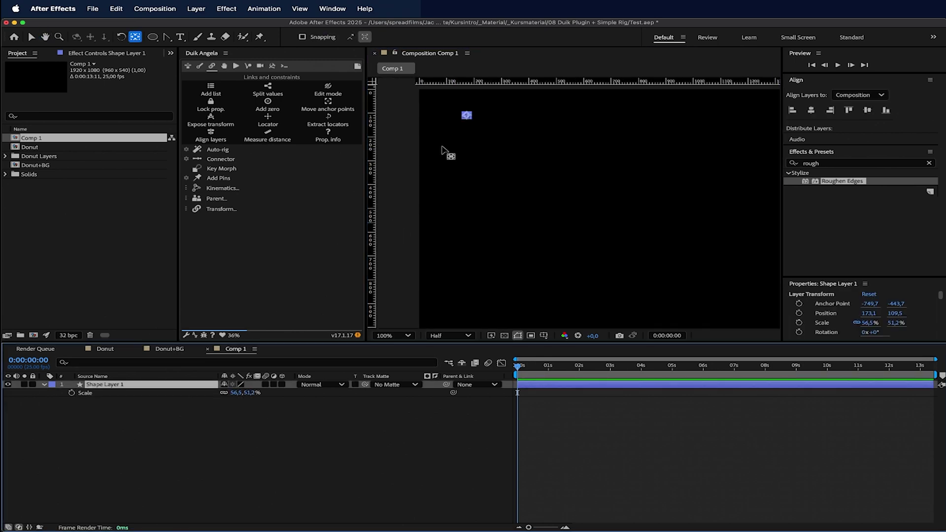
{"action": "key", "text": "v"}
{"action": "left_click_drag", "start_coordinate": [468, 115], "coordinate": [447, 113]}
Search the effects for "cc re" and apply CC RepeTile to the dot's shape layer.
{"action": "left_click", "coordinate": [854, 165]}
{"action": "key", "text": "super+a"}
{"action": "type", "text": "cc re"}
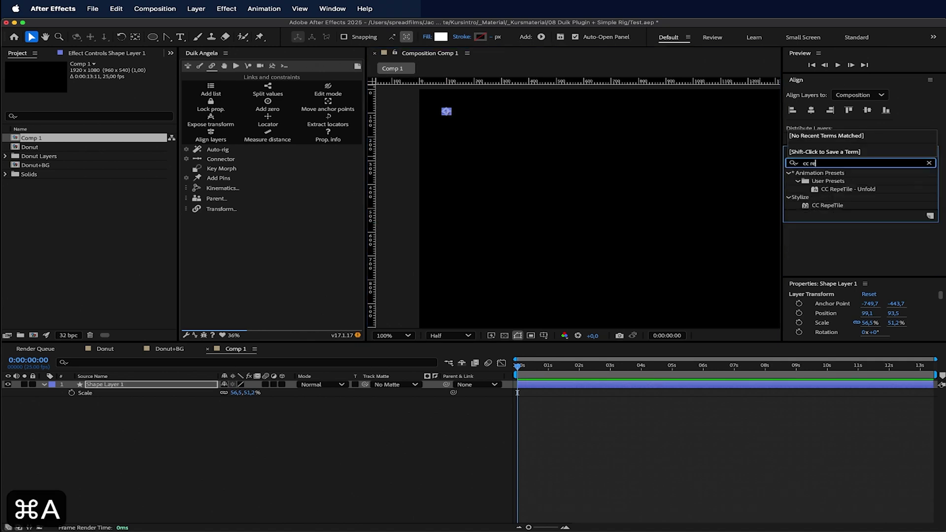
{"action": "left_click_drag", "start_coordinate": [845, 206], "coordinate": [170, 386]}
{"action": "left_click", "coordinate": [481, 298]}
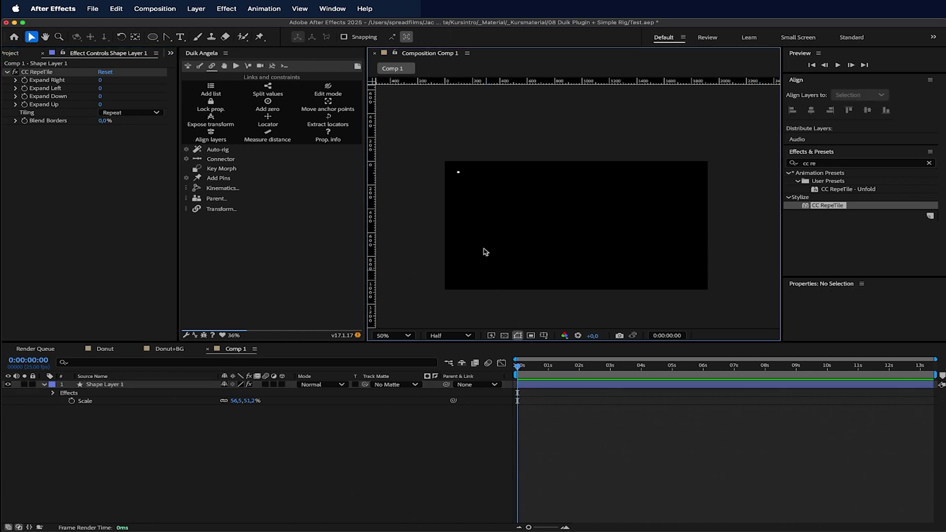
Repeat the dot horizontally with CC RepeTile, setting Expand Left to 719 and Expand Right to 2000.
{"action": "left_click_drag", "start_coordinate": [99, 82], "coordinate": [477, 103]}
{"action": "scroll", "coordinate": [570, 184], "scroll_direction": "down", "scroll_amount": 1}
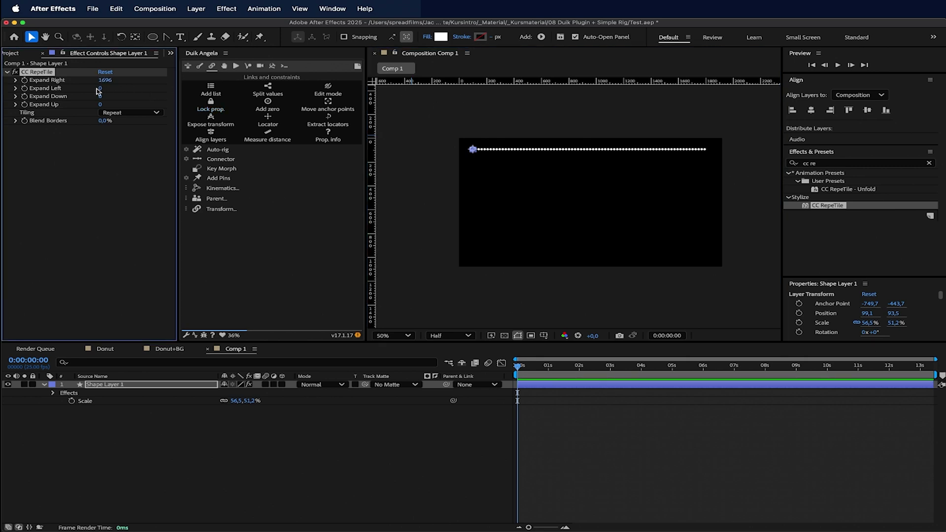
{"action": "left_click_drag", "start_coordinate": [99, 88], "coordinate": [253, 98]}
{"action": "left_click_drag", "start_coordinate": [431, 106], "coordinate": [431, 105]}
{"action": "left_click_drag", "start_coordinate": [105, 80], "coordinate": [229, 84]}
{"action": "mouse_move", "coordinate": [107, 90]}
{"action": "left_mouse_down"}
{"action": "mouse_move", "coordinate": [182, 94]}
{"action": "mouse_move", "coordinate": [100, 95]}
{"action": "left_mouse_up"}
{"action": "type", "text": "200"}
{"action": "key", "text": "Return"}
{"action": "left_click", "coordinate": [112, 77]}
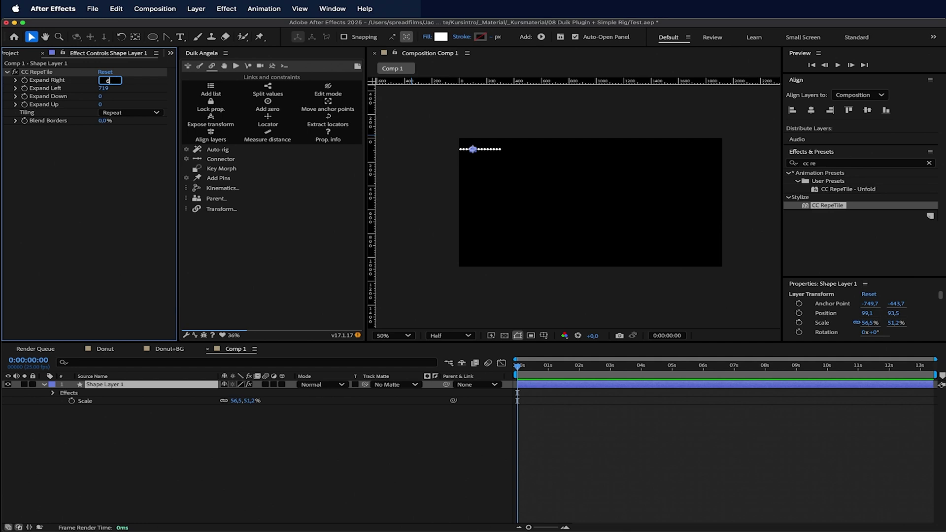
{"action": "key", "text": "Return"}
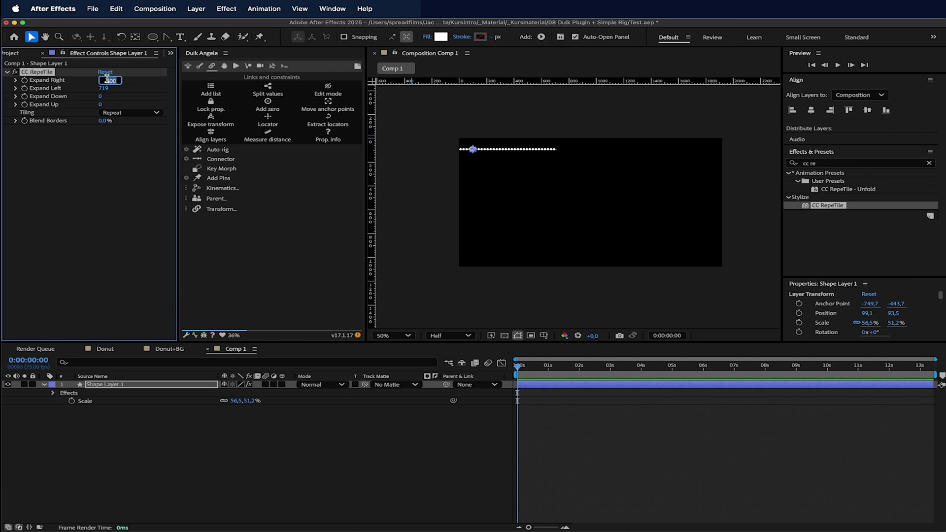
{"action": "key", "text": "Return"}
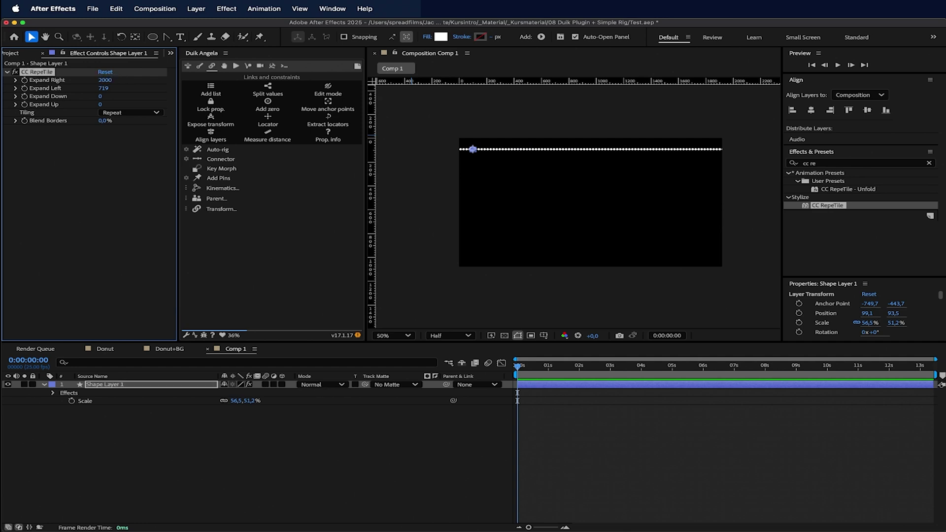
Copy the Expand Right value of 2000 to Expand Left, Expand Down and Expand Up so the dots fill the composition.
{"action": "left_click", "coordinate": [105, 80]}
{"action": "key", "text": "cmd+c"}
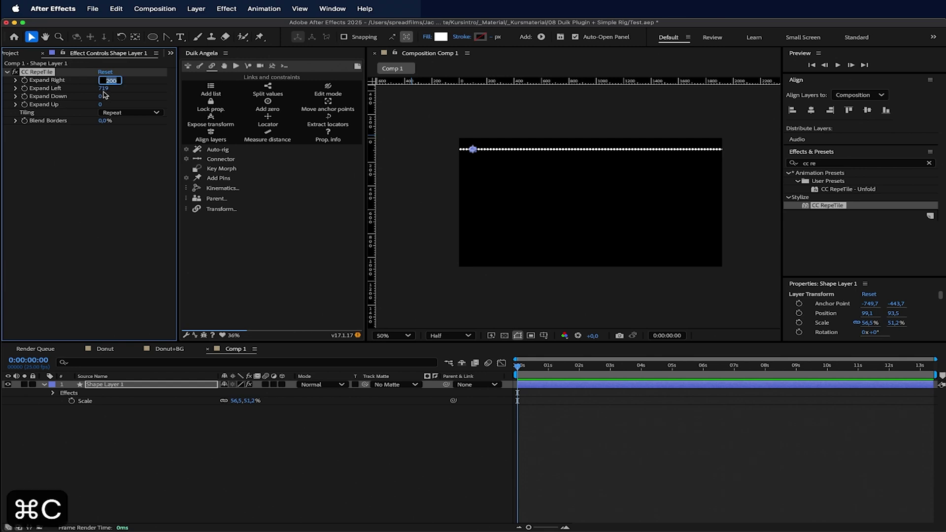
{"action": "key", "text": "Tab"}
{"action": "key", "text": "super+v"}
{"action": "key", "text": "Tab"}
{"action": "key", "text": "super+v"}
{"action": "key", "text": "Tab"}
{"action": "key", "text": "super+v"}
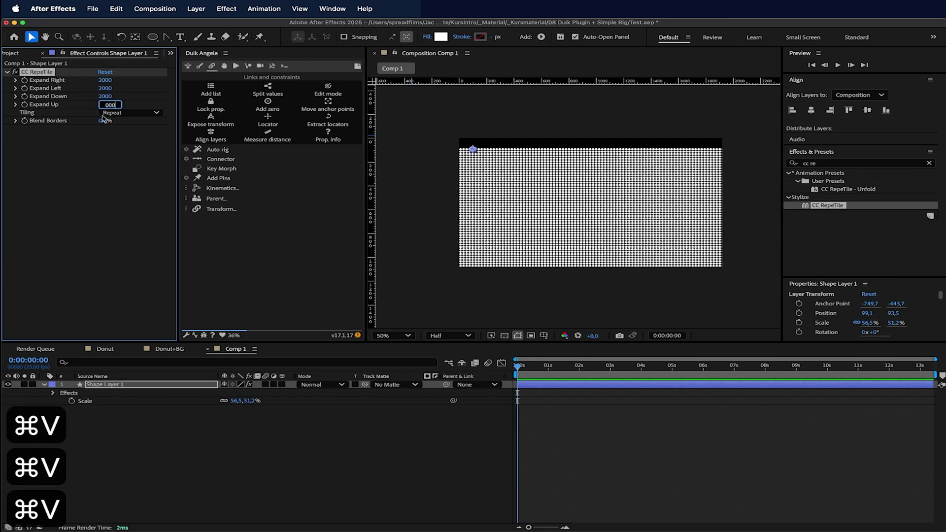
{"action": "left_click", "coordinate": [105, 147]}
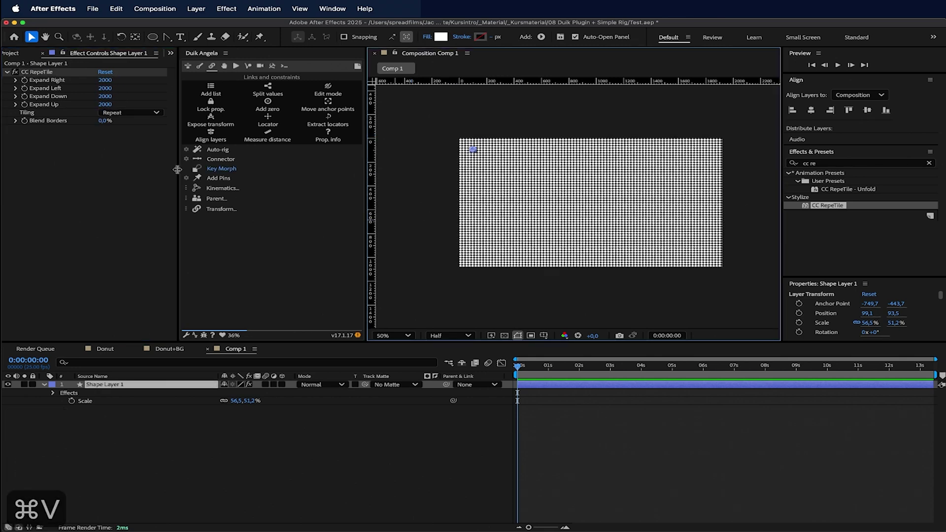
{"action": "left_click", "coordinate": [93, 171]}
{"action": "scroll", "coordinate": [536, 178], "scroll_direction": "up", "scroll_amount": 1}
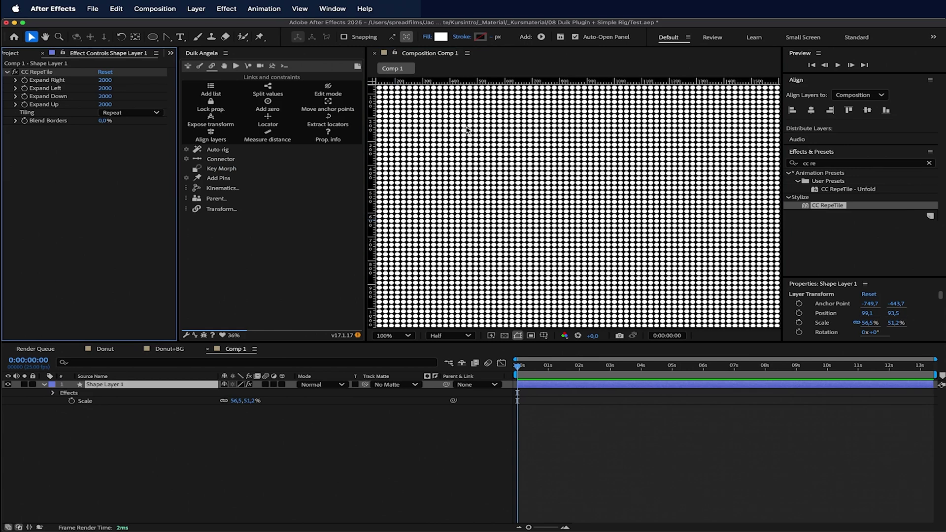
{"action": "scroll", "coordinate": [466, 129], "scroll_direction": "down", "scroll_amount": 1}
Apply a second CC RepeTile to the dot layer, place it above the first one and set its Tiling to None.
{"action": "left_click_drag", "start_coordinate": [844, 203], "coordinate": [136, 199]}
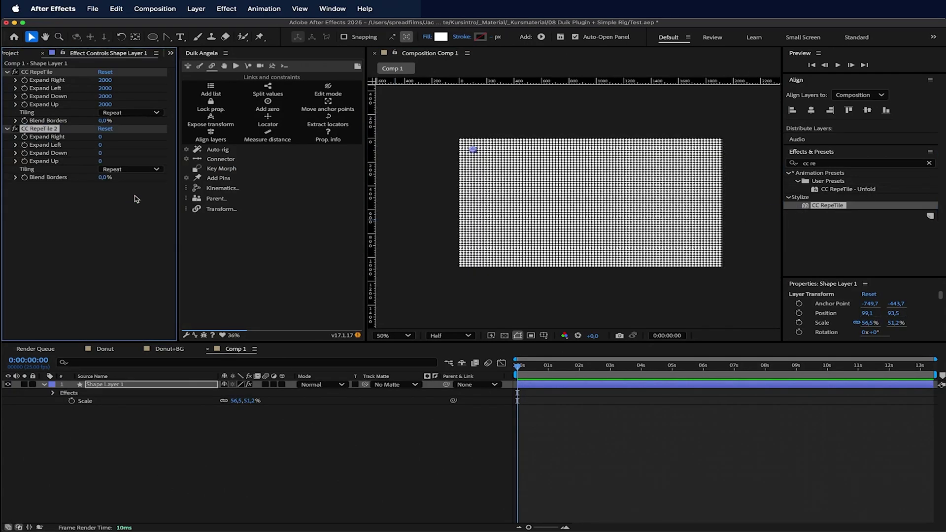
{"action": "left_click_drag", "start_coordinate": [83, 131], "coordinate": [72, 73]}
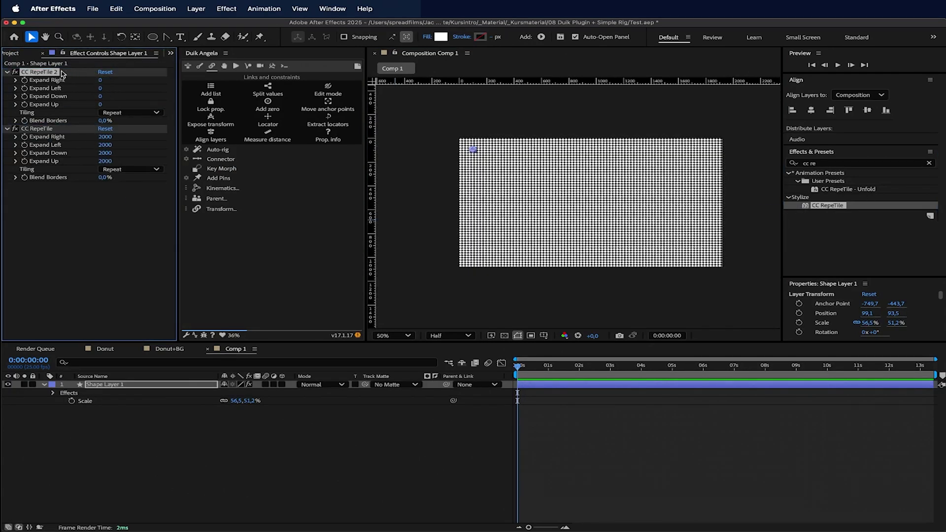
{"action": "left_click", "coordinate": [156, 112]}
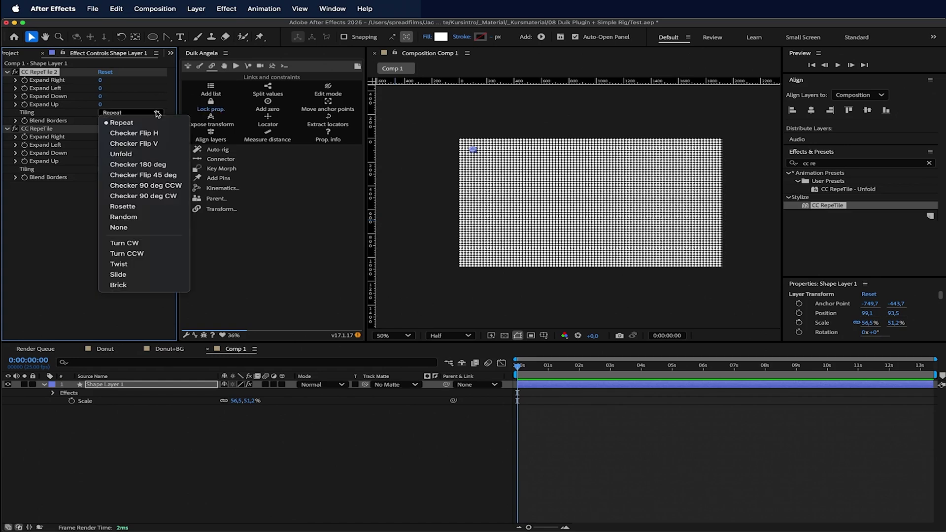
{"action": "left_click", "coordinate": [129, 227]}
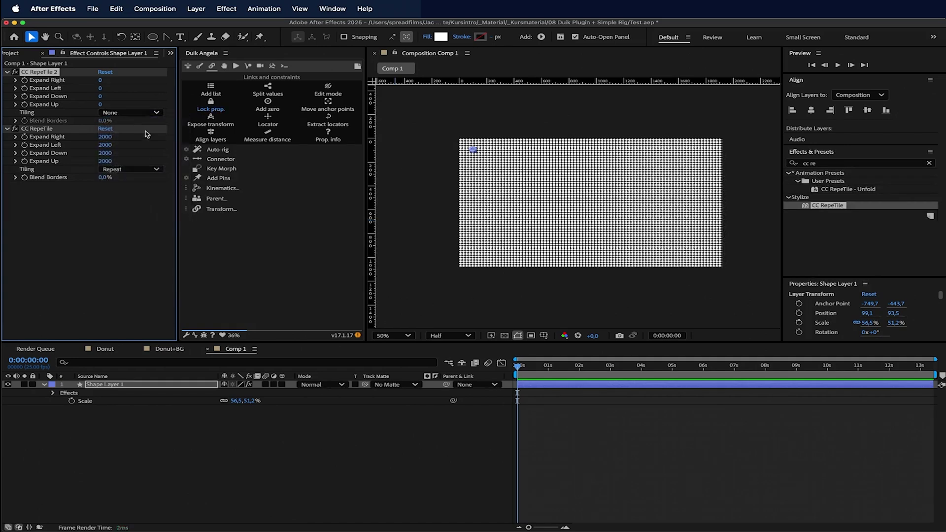
Space the dots horizontally by setting the second CC RepeTile's Expand Right and Expand Left to 30.
{"action": "left_click_drag", "start_coordinate": [99, 80], "coordinate": [120, 98]}
{"action": "left_click", "coordinate": [102, 80]}
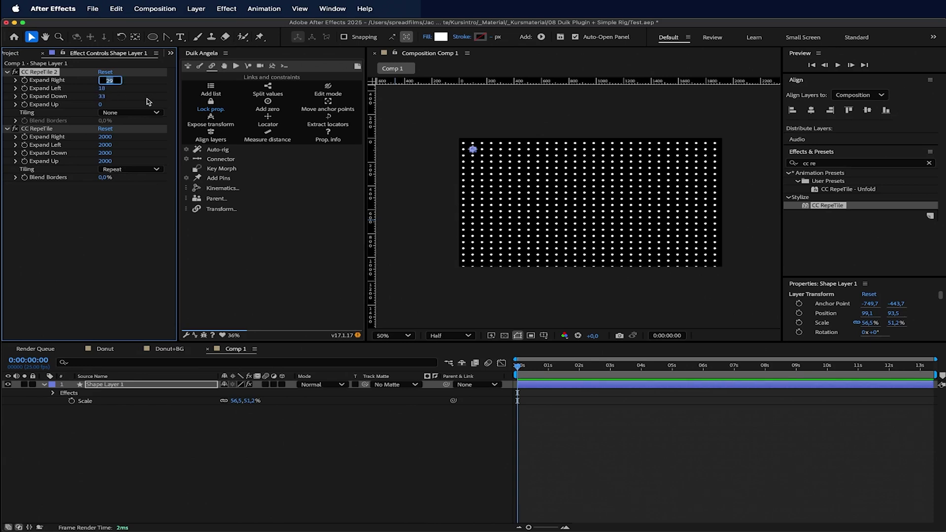
{"action": "type", "text": "30"}
{"action": "key", "text": "Return"}
{"action": "left_click", "coordinate": [102, 89]}
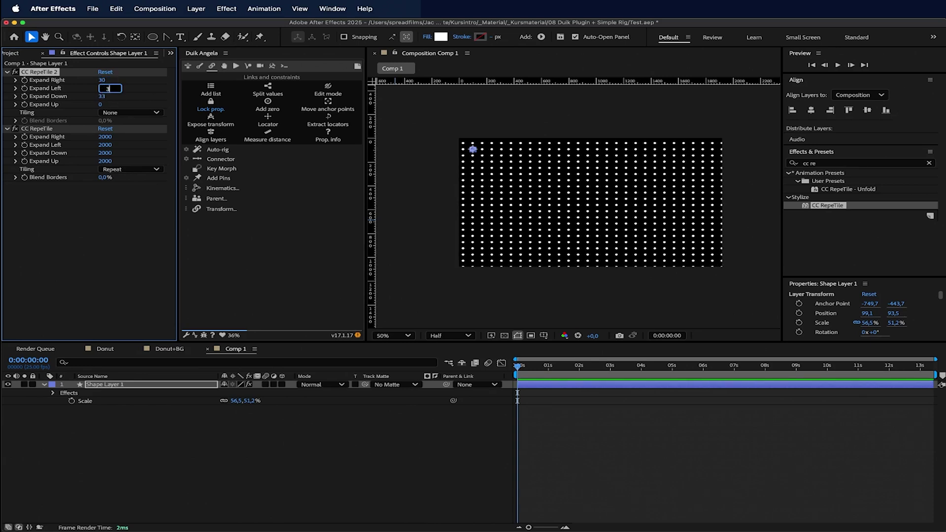
{"action": "type", "text": "30"}
{"action": "key", "text": "Return"}
Space the dots vertically by setting the second CC RepeTile's Expand Down and Expand Up to 30.
{"action": "left_click", "coordinate": [101, 96]}
{"action": "type", "text": "30"}
{"action": "key", "text": "Return"}
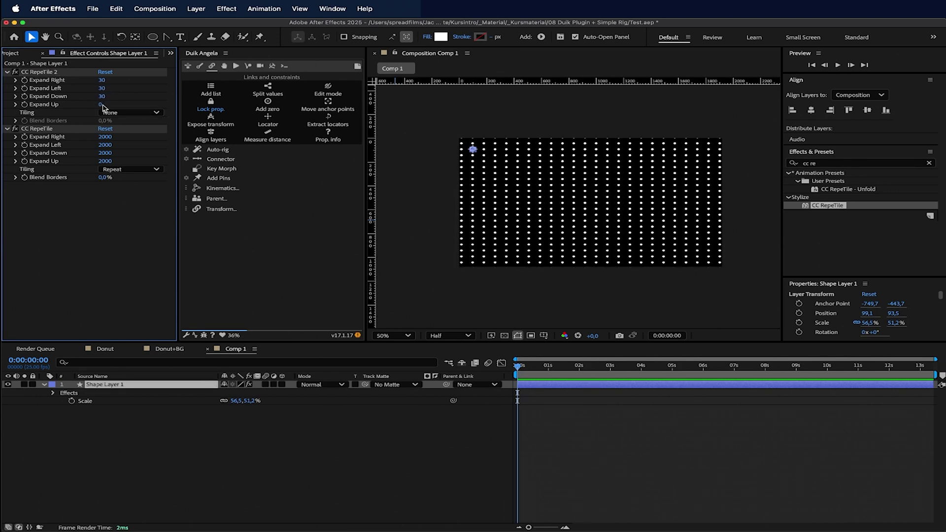
{"action": "left_click", "coordinate": [101, 105]}
{"action": "type", "text": "30"}
{"action": "key", "text": "Return"}
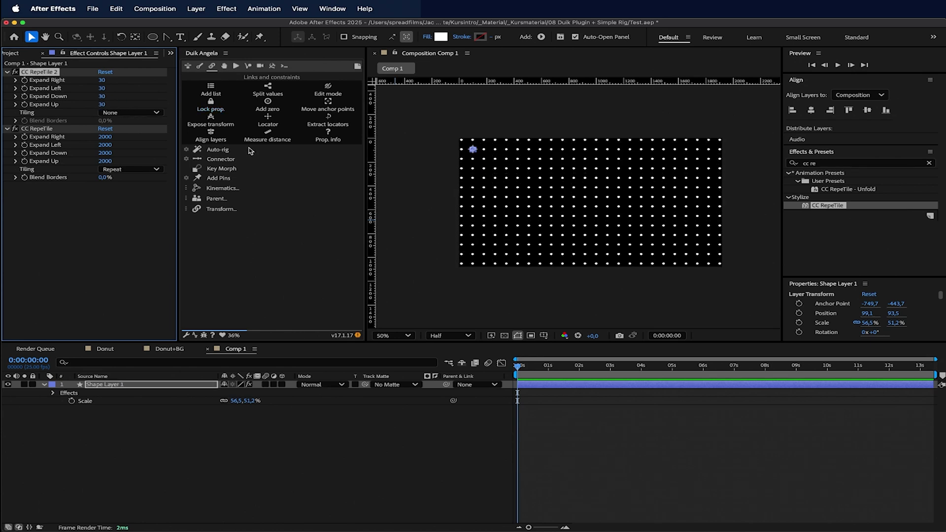
Rename Comp 1 as Pattern and insert it into the Donut+BG composition directly above White Solid 2.
{"action": "left_click", "coordinate": [451, 439]}
{"action": "mouse_move", "coordinate": [522, 367]}
{"action": "left_mouse_down"}
{"action": "mouse_move", "coordinate": [562, 364]}
{"action": "mouse_move", "coordinate": [526, 364]}
{"action": "left_mouse_up"}
{"action": "left_click", "coordinate": [33, 54]}
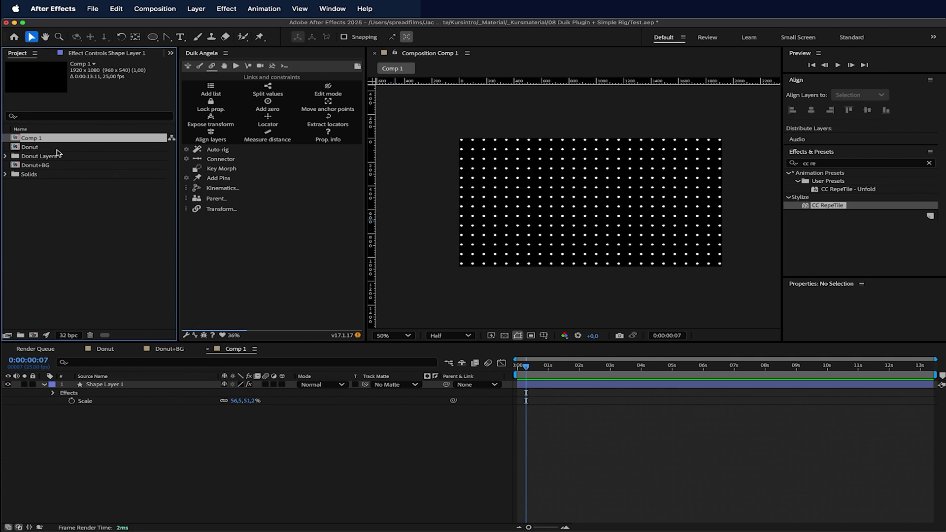
{"action": "double_click", "coordinate": [49, 165]}
{"action": "left_click", "coordinate": [49, 138]}
{"action": "key", "text": "Return"}
{"action": "type", "text": "Pattern"}
{"action": "key", "text": "Return"}
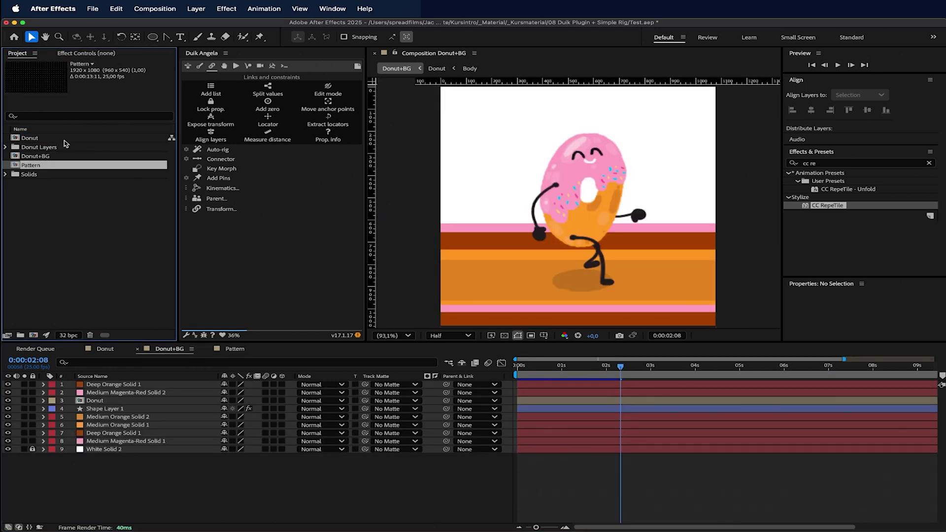
{"action": "left_click_drag", "start_coordinate": [45, 166], "coordinate": [117, 448]}
{"action": "scroll", "coordinate": [539, 137], "scroll_direction": "down", "scroll_amount": 1}
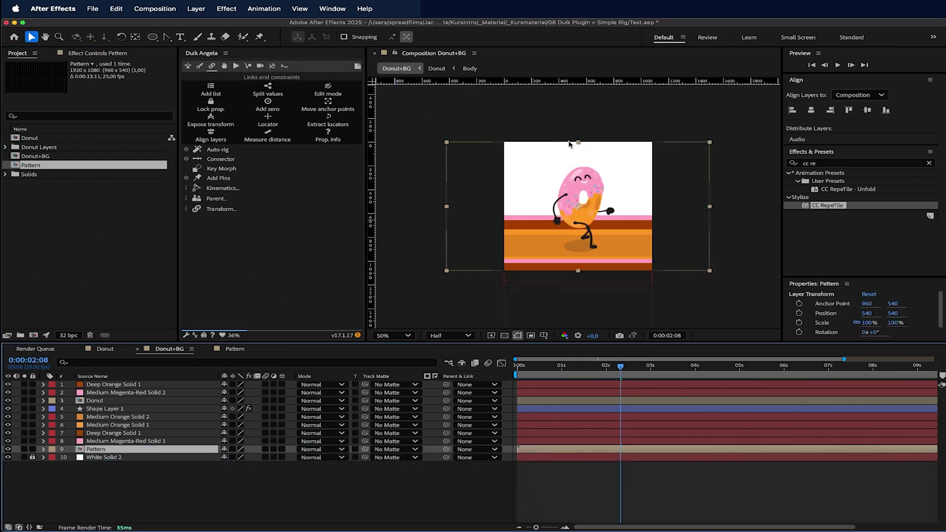
Unlock the White Solid 2 background layer and select it.
{"action": "left_click", "coordinate": [93, 458]}
{"action": "left_click", "coordinate": [33, 458]}
{"action": "left_click", "coordinate": [120, 458]}
Change the white background solid's colour to the light cyan-blue 60CEEC.
{"action": "left_click", "coordinate": [202, 15]}
{"action": "left_click", "coordinate": [211, 34]}
{"action": "left_click", "coordinate": [466, 338]}
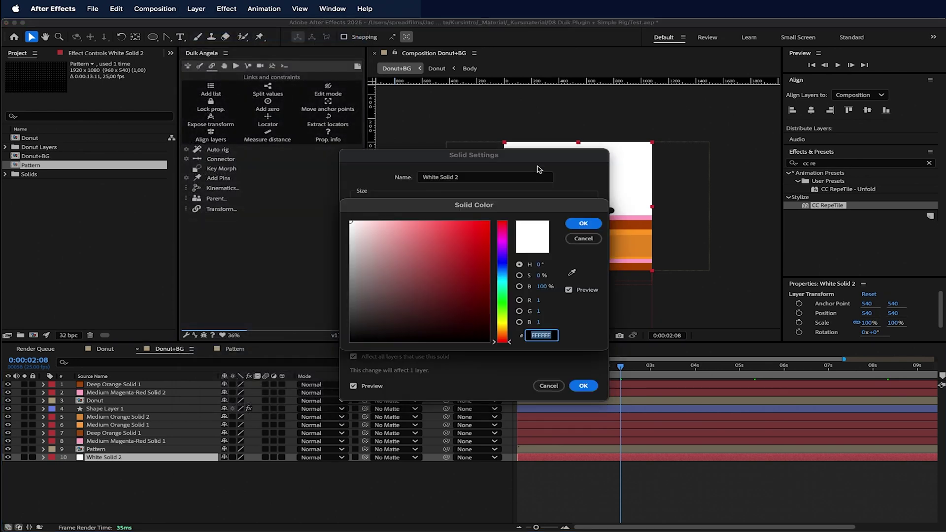
{"action": "left_click", "coordinate": [502, 280]}
{"action": "left_click", "coordinate": [436, 230]}
{"action": "left_click", "coordinate": [501, 280]}
{"action": "left_click", "coordinate": [472, 228]}
{"action": "left_click_drag", "start_coordinate": [472, 228], "coordinate": [432, 229]}
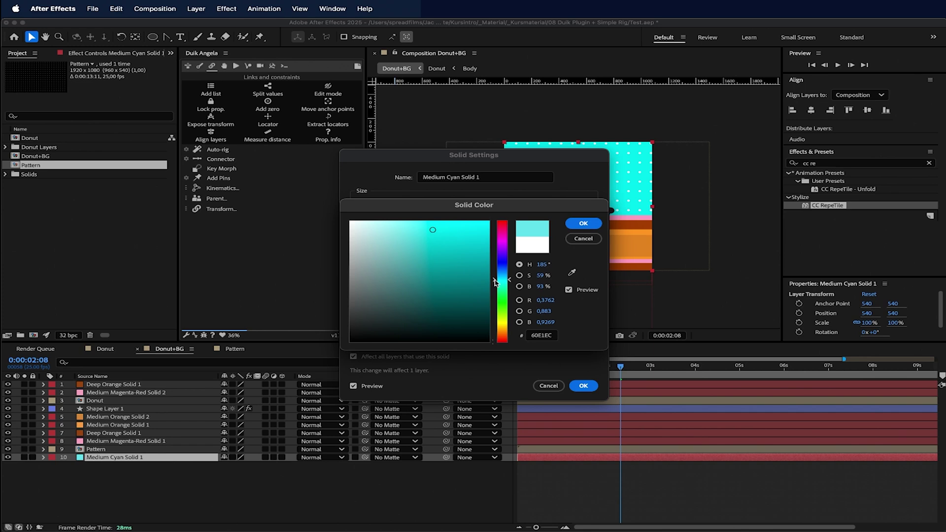
{"action": "left_click_drag", "start_coordinate": [495, 282], "coordinate": [494, 279]}
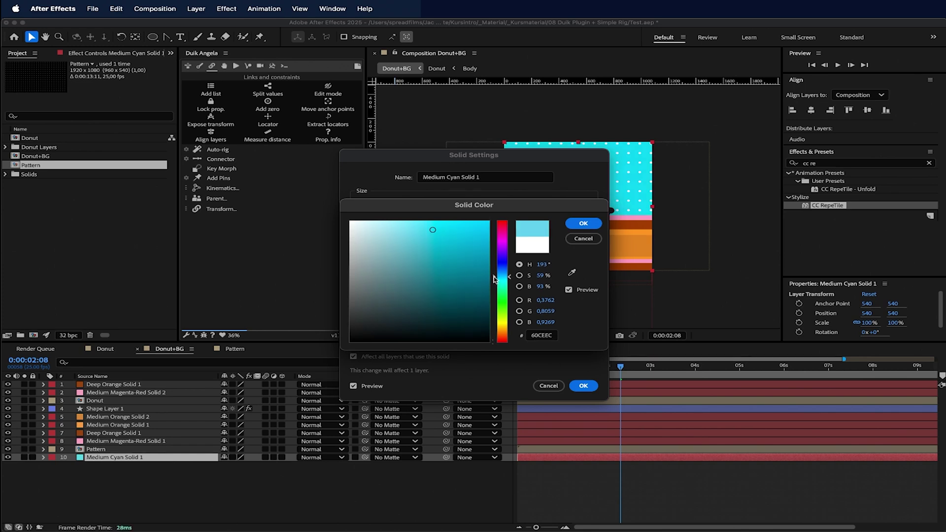
{"action": "left_click", "coordinate": [583, 223]}
{"action": "left_click", "coordinate": [583, 386]}
Move the Pattern layer up to position 540,352 and scale it down to 84%.
{"action": "scroll", "coordinate": [576, 228], "scroll_direction": "up", "scroll_amount": 3}
{"action": "left_click", "coordinate": [394, 335]}
{"action": "left_click", "coordinate": [424, 156]}
{"action": "scroll", "coordinate": [580, 161], "scroll_direction": "down", "scroll_amount": 2}
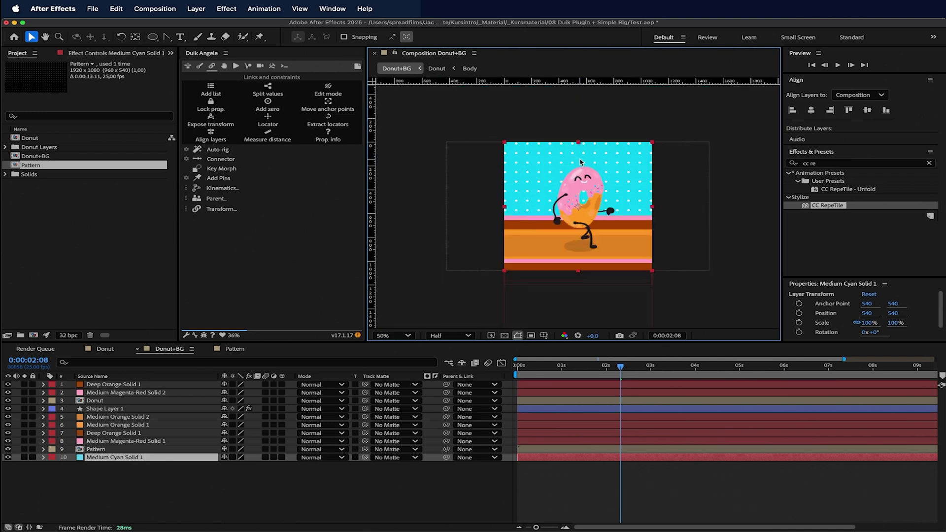
{"action": "left_click", "coordinate": [149, 449]}
{"action": "left_click_drag", "start_coordinate": [634, 189], "coordinate": [634, 161]}
{"action": "key", "text": "s"}
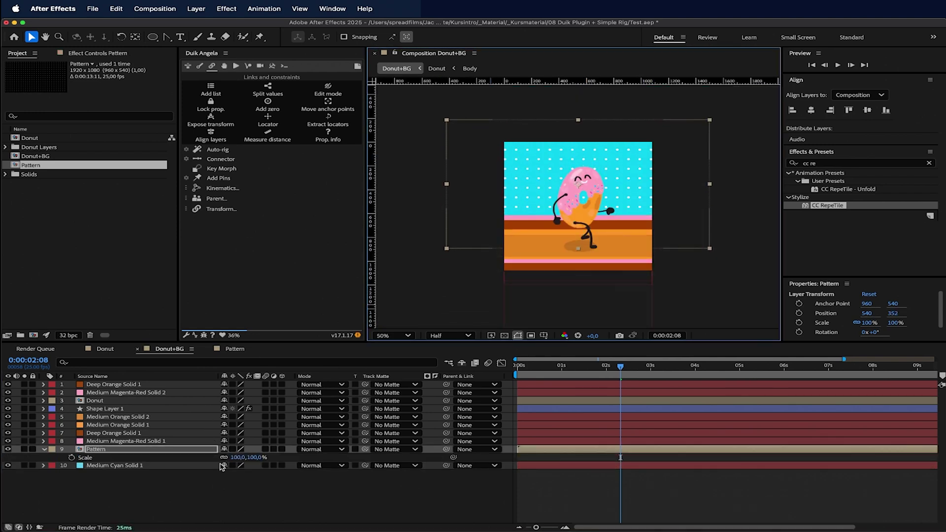
{"action": "left_click_drag", "start_coordinate": [240, 458], "coordinate": [233, 458]}
Set the Pattern layer's opacity to 30%.
{"action": "key", "text": "t"}
{"action": "left_click", "coordinate": [228, 458]}
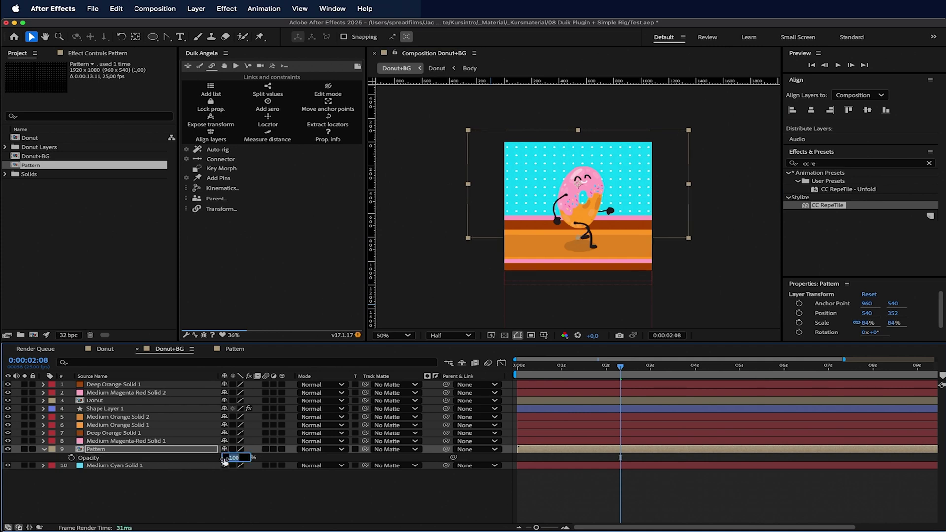
{"action": "type", "text": "30"}
{"action": "key", "text": "Return"}
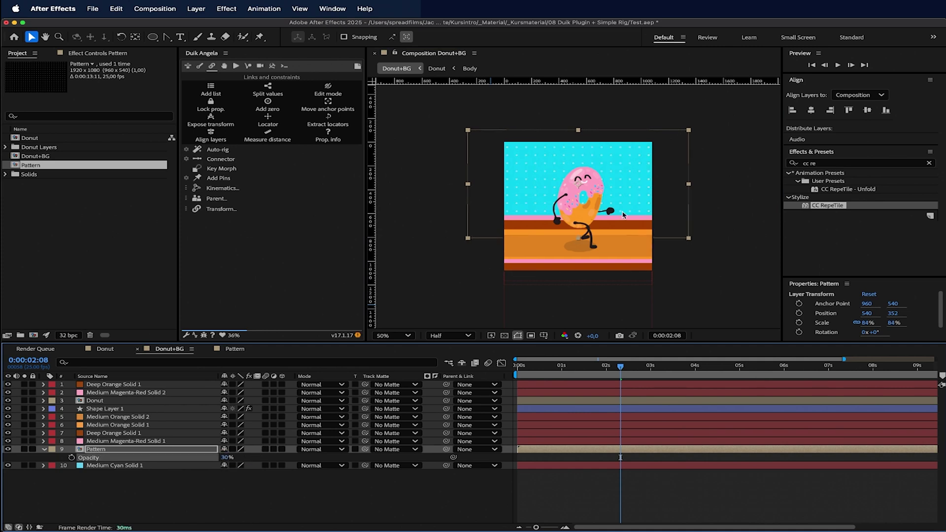
Rotate the Pattern layer to -9° so the dots run diagonally behind the donut.
{"action": "scroll", "coordinate": [609, 204], "scroll_direction": "up", "scroll_amount": 2}
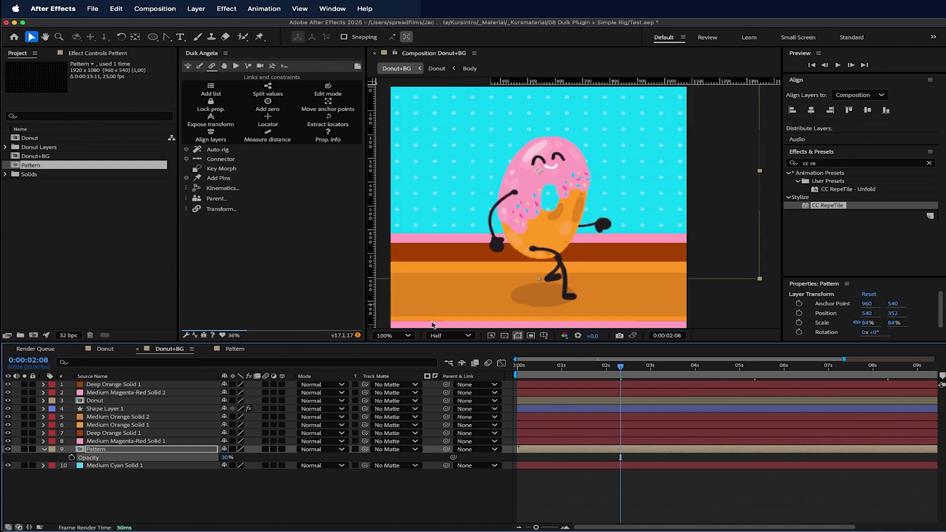
{"action": "left_click", "coordinate": [392, 335]}
{"action": "left_click", "coordinate": [405, 156]}
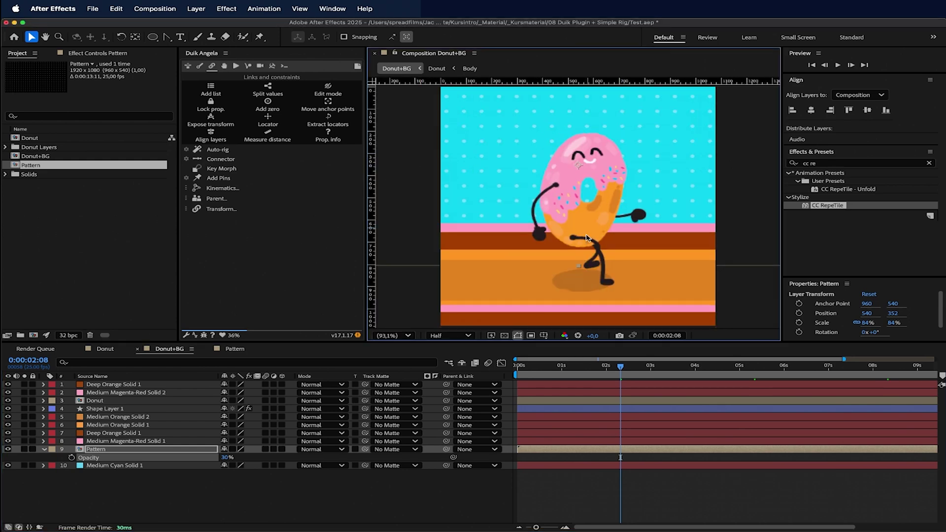
{"action": "left_click", "coordinate": [144, 448]}
{"action": "key", "text": "r"}
{"action": "left_click_drag", "start_coordinate": [238, 458], "coordinate": [232, 458]}
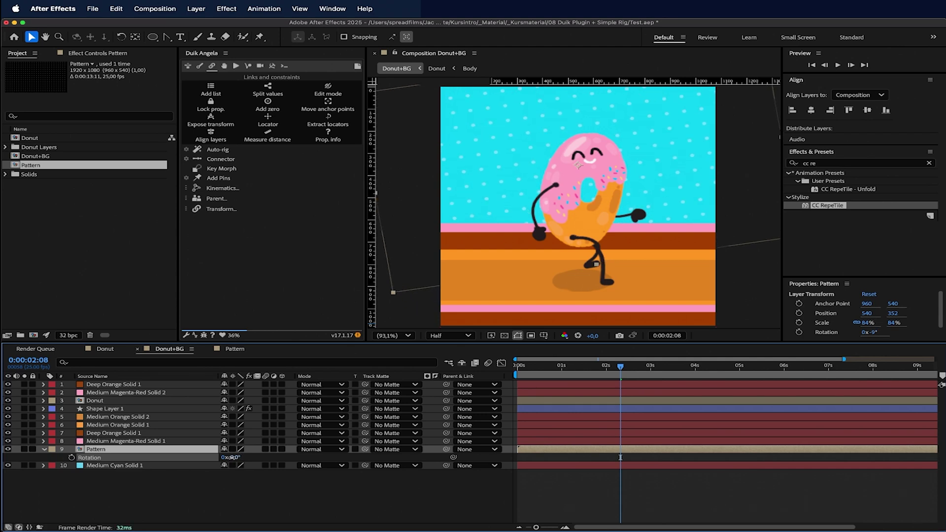
Place a vertical guide near the composition's left edge and a horizontal guide just above the donut.
{"action": "left_click_drag", "start_coordinate": [371, 147], "coordinate": [453, 157]}
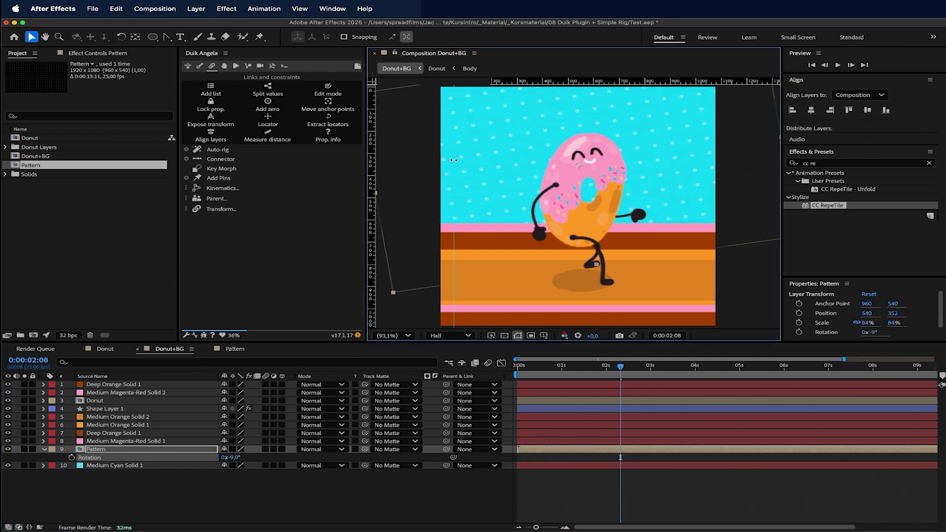
{"action": "left_click_drag", "start_coordinate": [483, 81], "coordinate": [479, 126]}
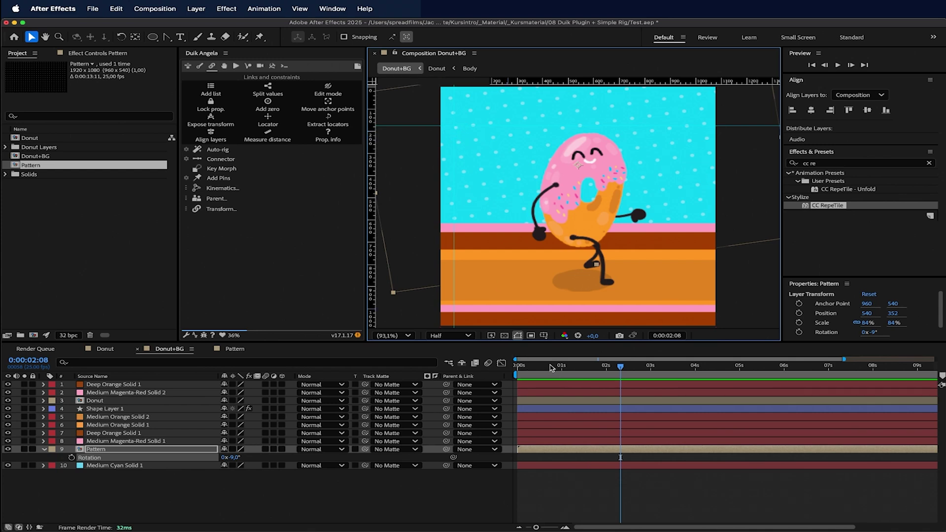
Set a Position keyframe for the Pattern layer on the first frame of the composition.
{"action": "left_click_drag", "start_coordinate": [550, 367], "coordinate": [513, 368]}
{"action": "key", "text": "minus"}
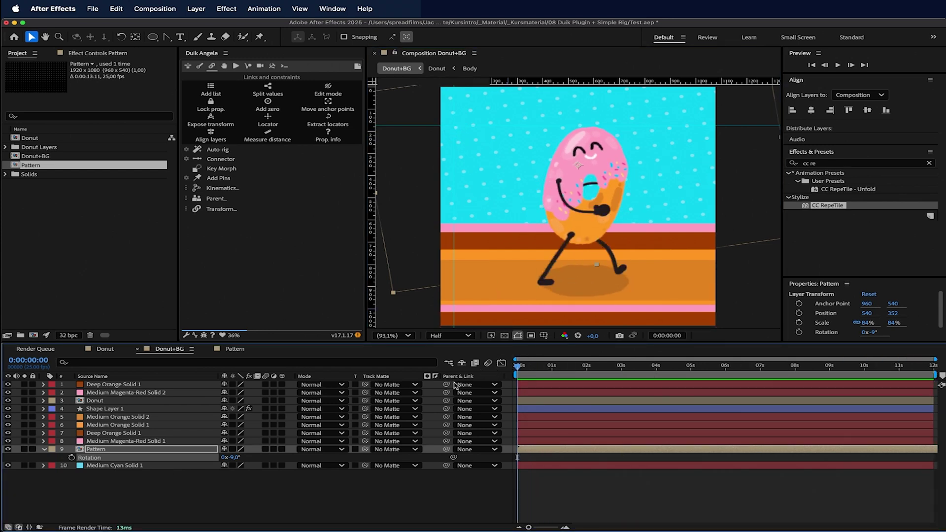
{"action": "key", "text": "p"}
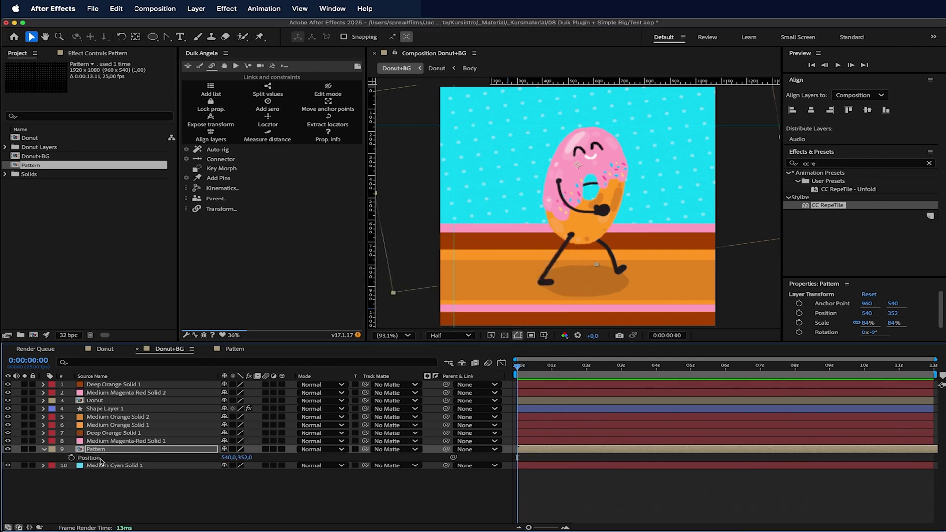
{"action": "left_click", "coordinate": [72, 457]}
Keyframe the Pattern layer further left at 0:00:01:00, keeping its Y position at 352, and check the movement against the guides.
{"action": "left_click", "coordinate": [550, 366]}
{"action": "left_click_drag", "start_coordinate": [551, 383], "coordinate": [552, 383]}
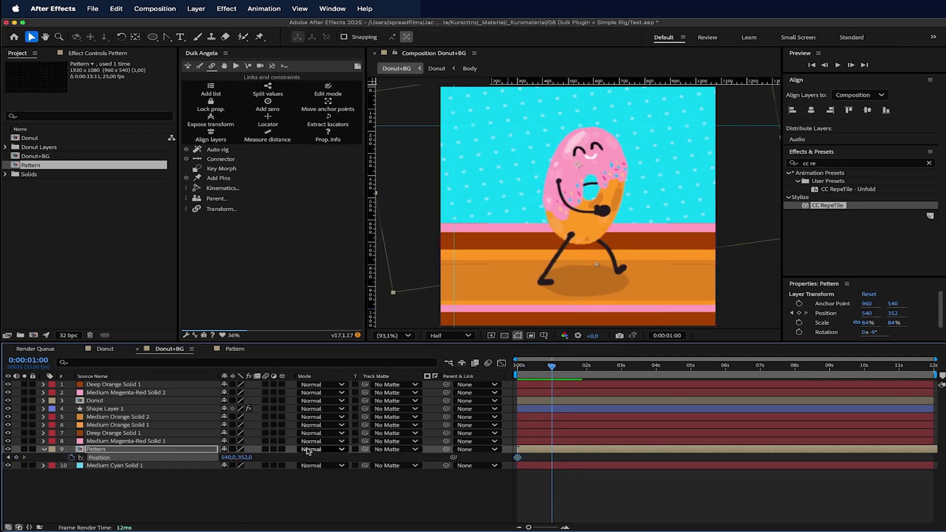
{"action": "left_click_drag", "start_coordinate": [229, 457], "coordinate": [188, 459]}
{"action": "left_click_drag", "start_coordinate": [182, 460], "coordinate": [19, 467]}
{"action": "mouse_move", "coordinate": [554, 367]}
{"action": "left_mouse_down"}
{"action": "mouse_move", "coordinate": [524, 368]}
{"action": "mouse_move", "coordinate": [550, 368]}
{"action": "left_mouse_up"}
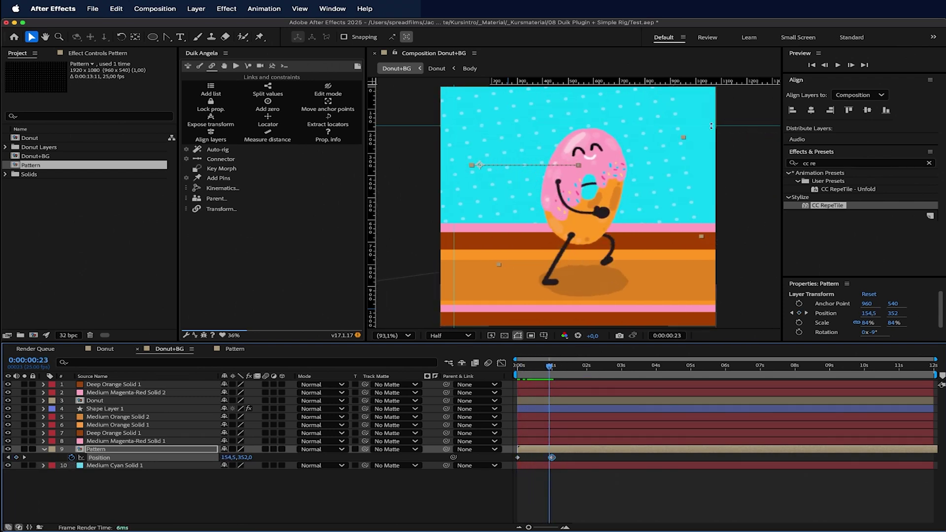
Open the Pattern composition and double its width in the composition settings by entering 1920*2.
{"action": "double_click", "coordinate": [127, 449]}
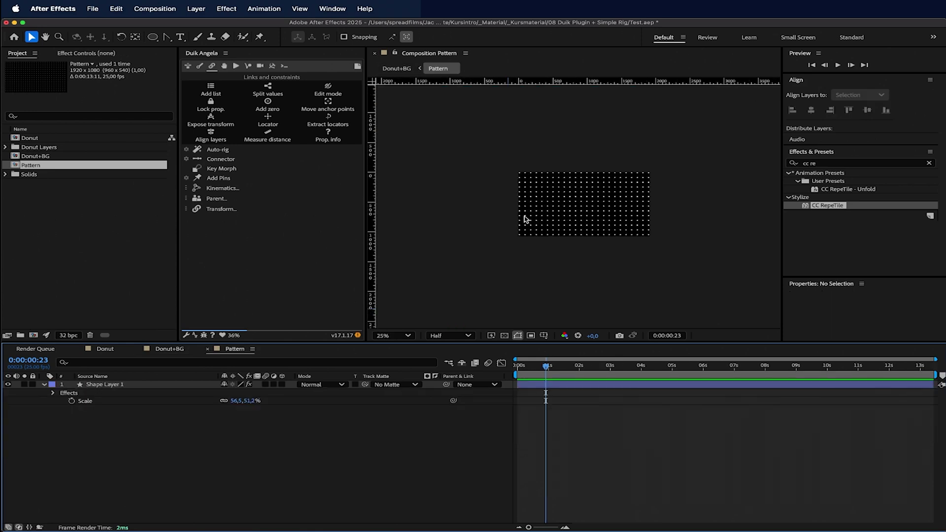
{"action": "right_click", "coordinate": [237, 420]}
{"action": "left_click", "coordinate": [259, 425]}
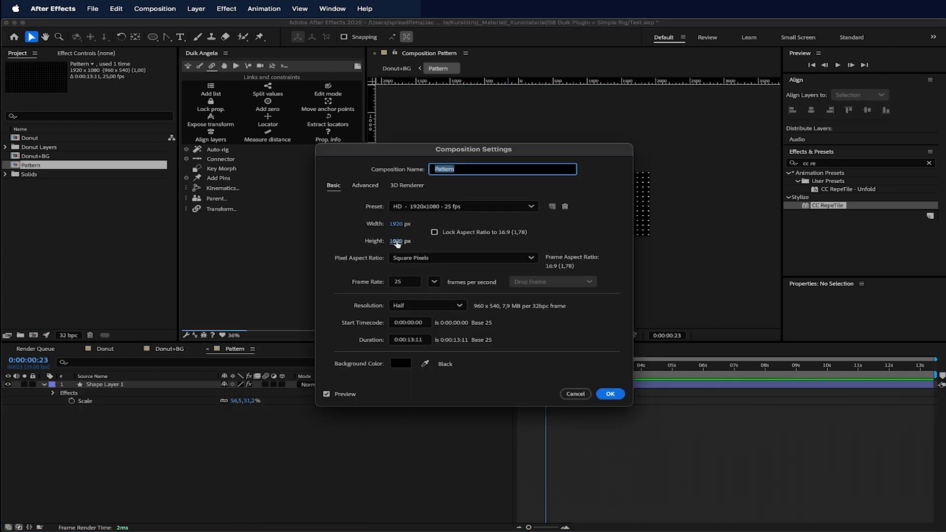
{"action": "left_click", "coordinate": [401, 224]}
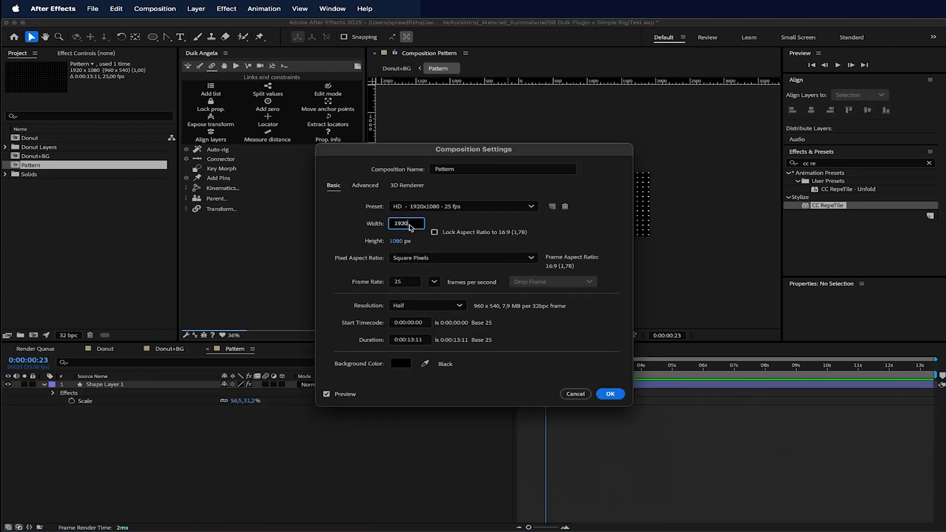
{"action": "type", "text": "*2"}
{"action": "key", "text": "Return"}
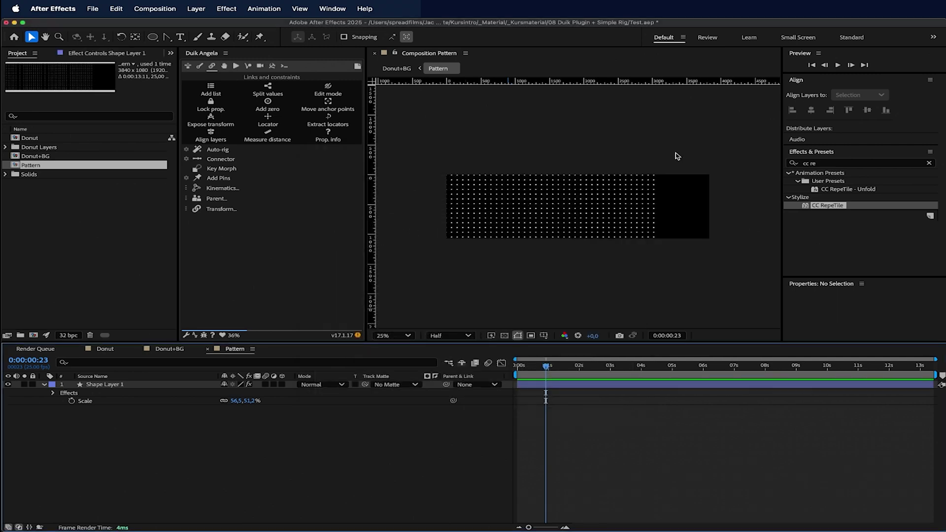
Move the dot shape layer horizontally to X 1933.1 so the dots fill the widened Pattern composition.
{"action": "left_click", "coordinate": [517, 181]}
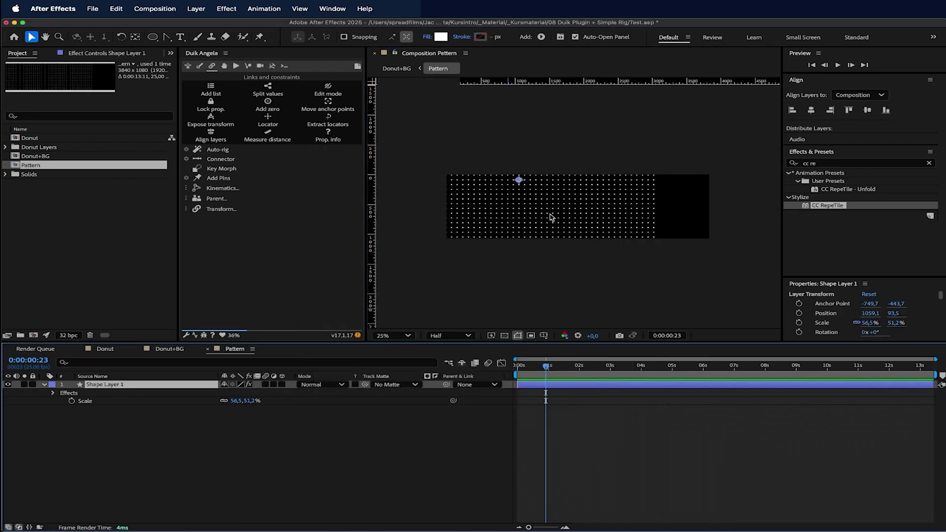
{"action": "key", "text": "p"}
{"action": "left_click_drag", "start_coordinate": [228, 392], "coordinate": [293, 392]}
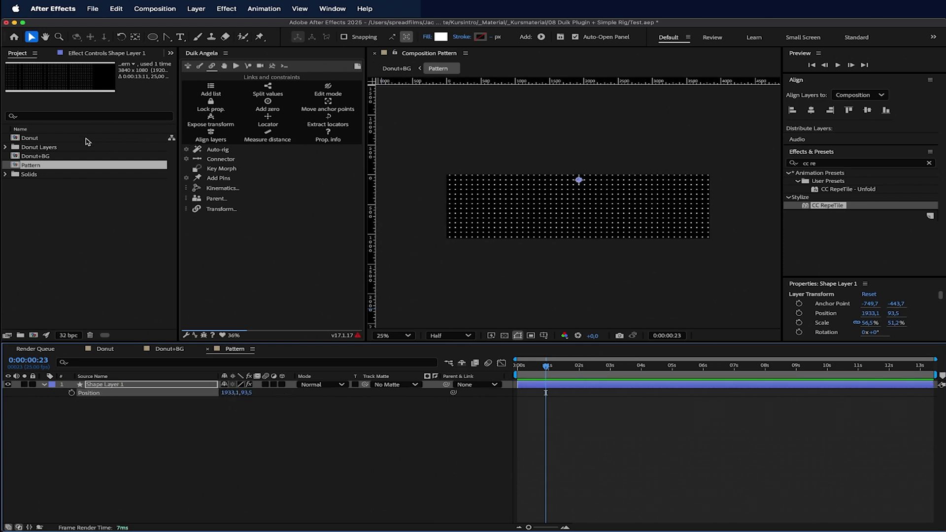
In Donut+BG, set the Pattern layer's Position keyframes to X about 565 on the first frame and X 145 at 0:00:01:00.
{"action": "double_click", "coordinate": [85, 155]}
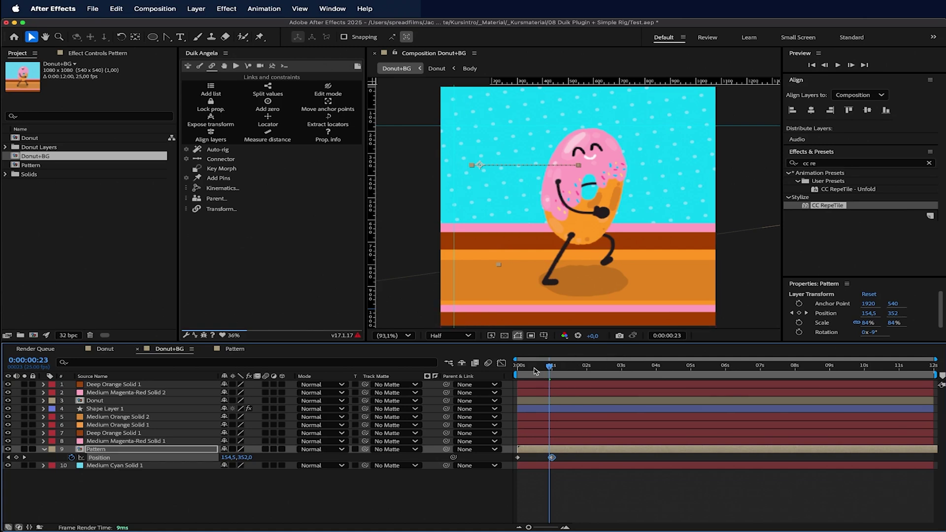
{"action": "key", "text": "Home"}
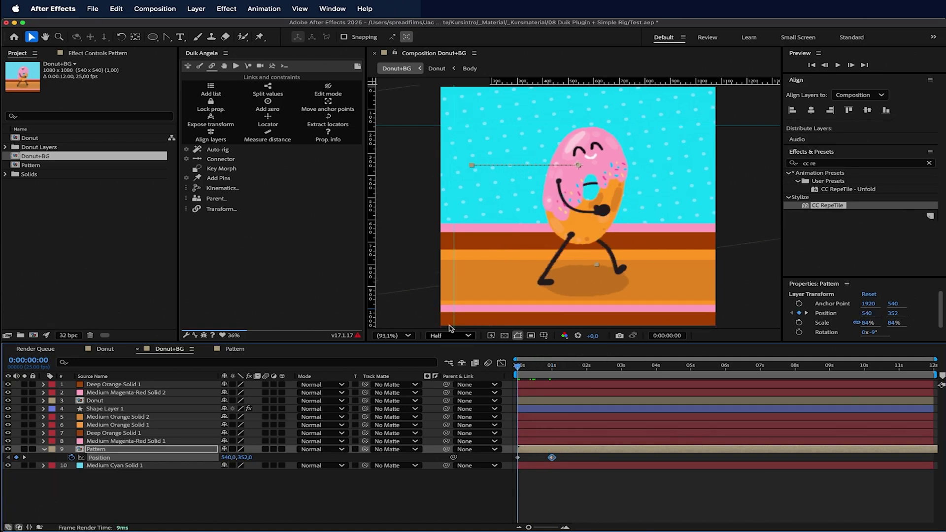
{"action": "left_click", "coordinate": [518, 457]}
{"action": "left_click_drag", "start_coordinate": [529, 365], "coordinate": [550, 373]}
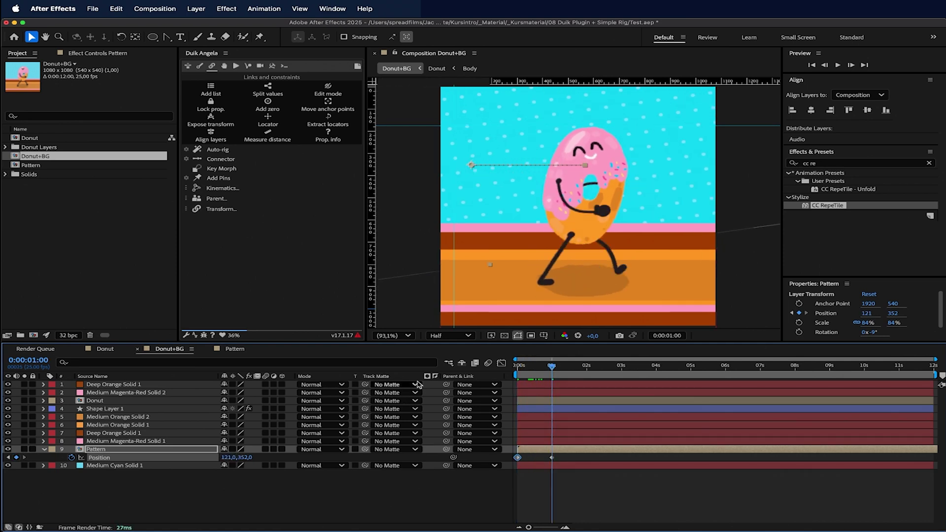
{"action": "mouse_move", "coordinate": [229, 458]}
{"action": "left_mouse_down"}
{"action": "mouse_move", "coordinate": [191, 457]}
{"action": "mouse_move", "coordinate": [237, 458]}
{"action": "left_mouse_up"}
Add the expression loopOut() to the Pattern layer's Position and preview the looping background.
{"action": "left_click", "coordinate": [71, 457], "text": "alt"}
{"action": "type", "text": "loopOut()"}
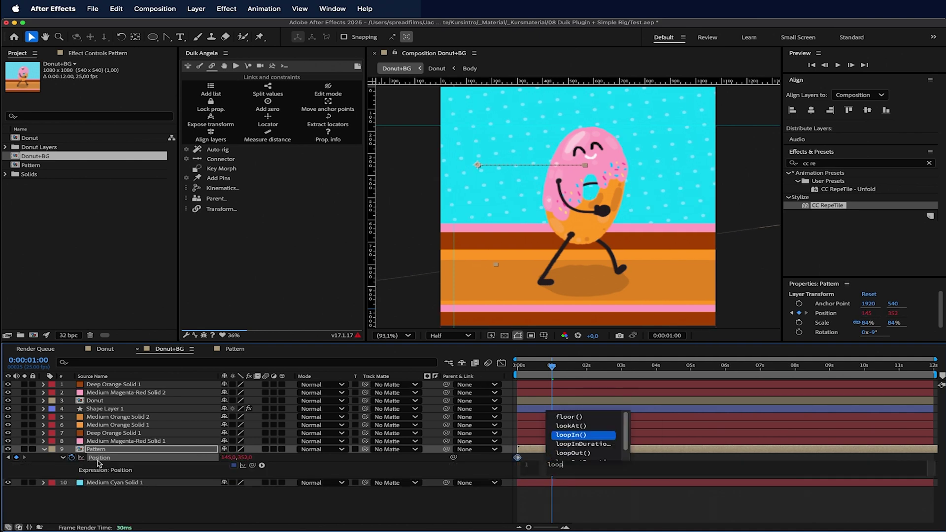
{"action": "left_click", "coordinate": [622, 492]}
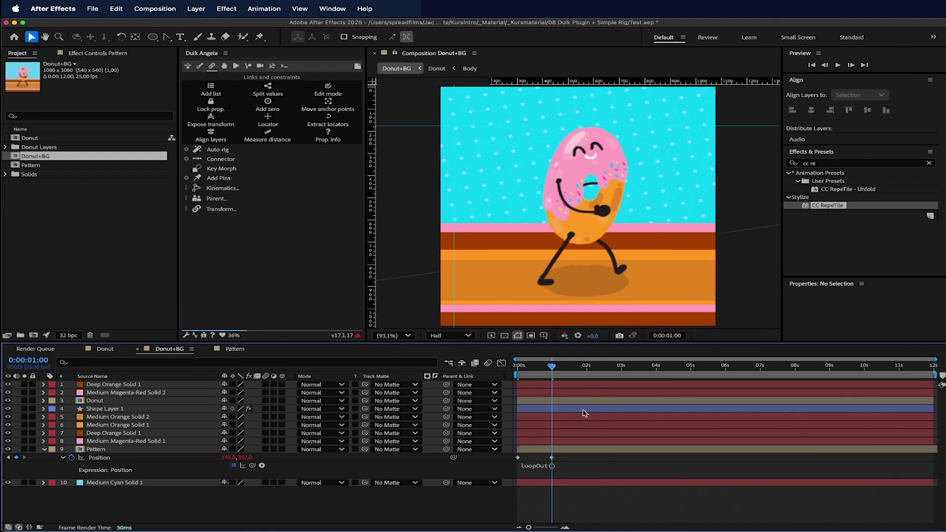
{"action": "left_click_drag", "start_coordinate": [552, 367], "coordinate": [548, 368]}
{"action": "key", "text": "space"}
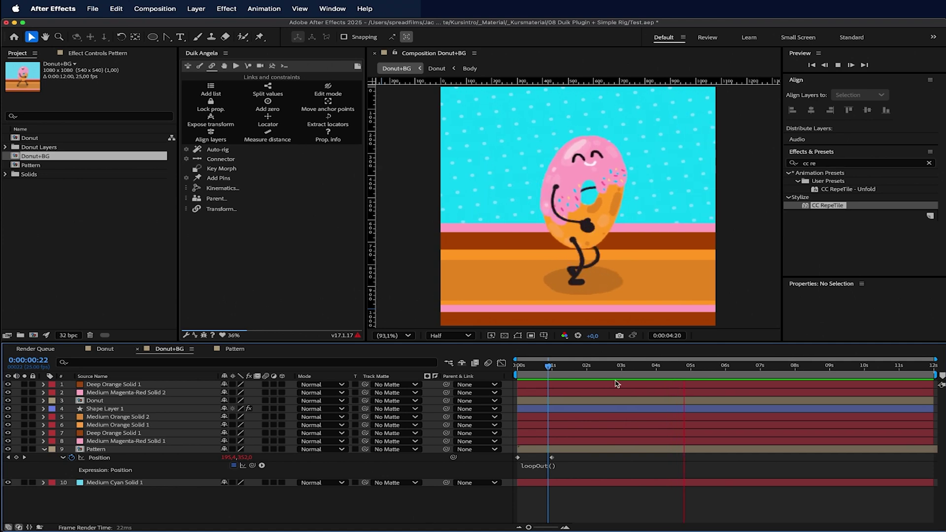
Slow the dot scroll by moving the Pattern layer's second Position keyframe to 0:00:02:00, and preview from the start.
{"action": "left_click_drag", "start_coordinate": [586, 367], "coordinate": [586, 380]}
{"action": "left_click_drag", "start_coordinate": [552, 458], "coordinate": [579, 464]}
{"action": "left_click_drag", "start_coordinate": [580, 370], "coordinate": [491, 385]}
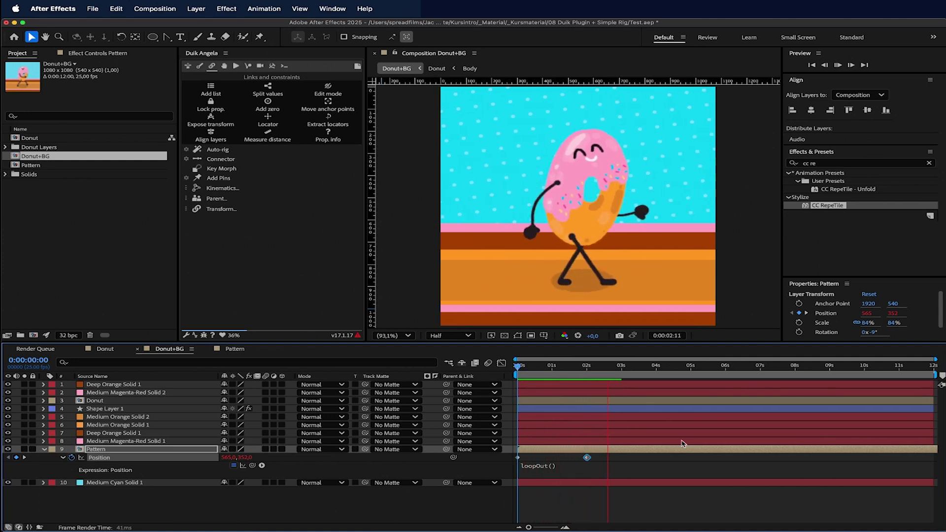
{"action": "left_click", "coordinate": [44, 449]}
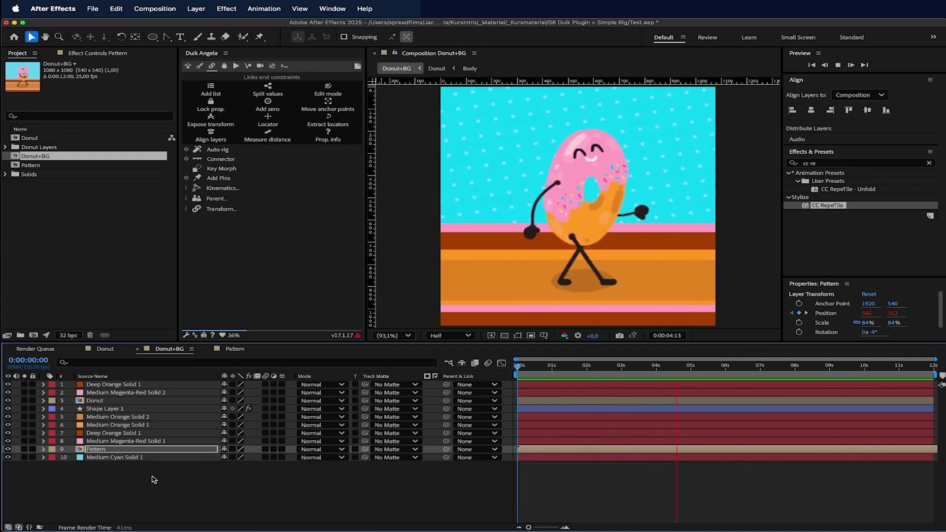
{"action": "left_click", "coordinate": [152, 478]}
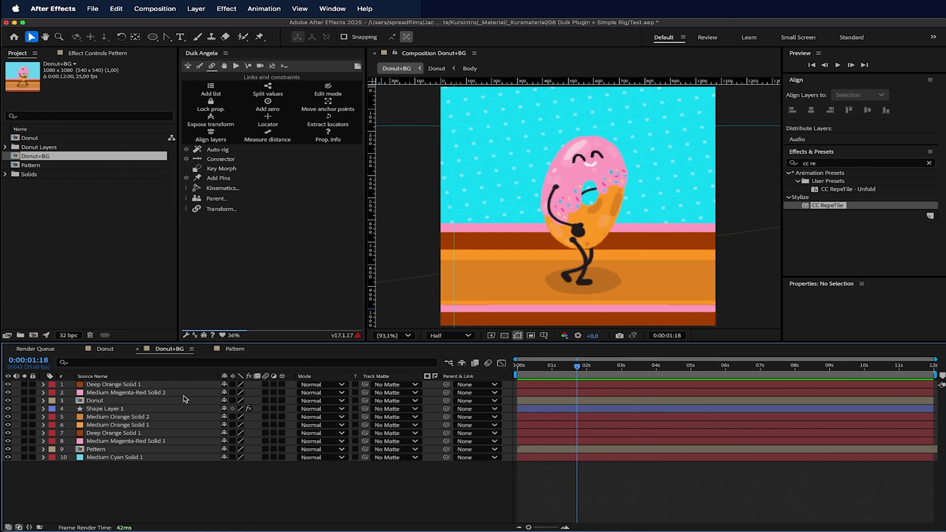
Add a Stroke layer style to the Donut layer and set its color to white (FFFFFF).
{"action": "left_click", "coordinate": [158, 400]}
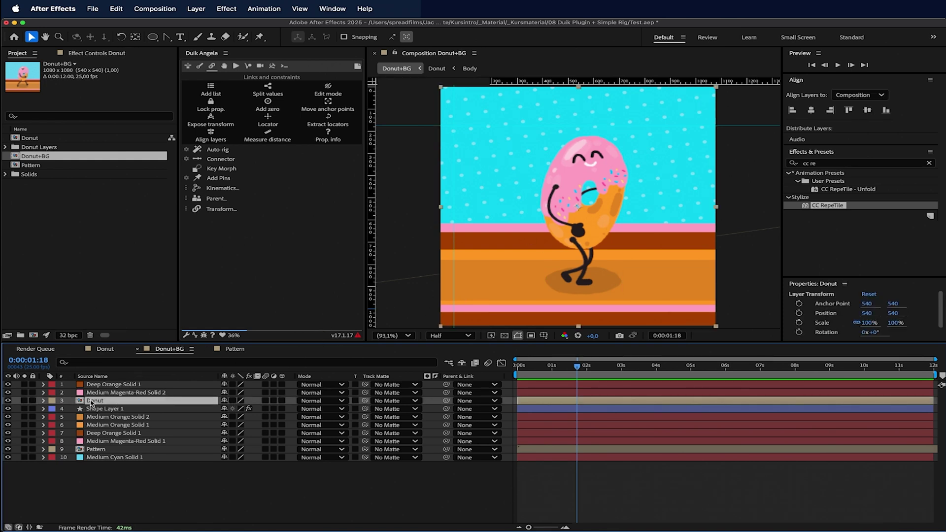
{"action": "right_click", "coordinate": [91, 402]}
{"action": "mouse_move", "coordinate": [143, 367]}
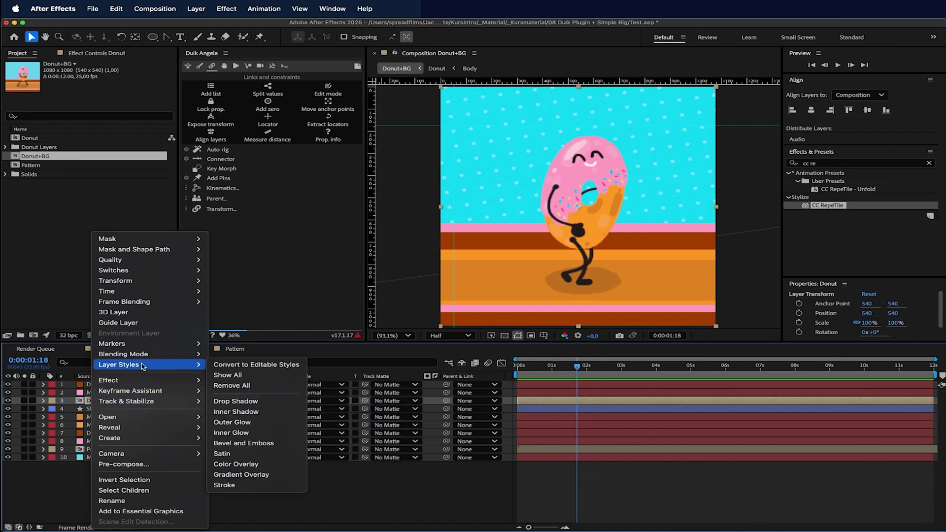
{"action": "left_click", "coordinate": [232, 486]}
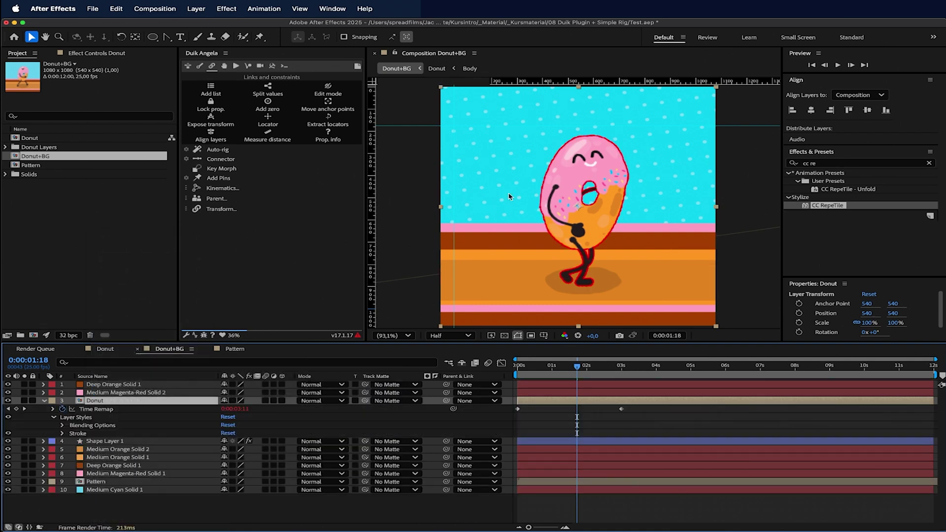
{"action": "left_click", "coordinate": [63, 433]}
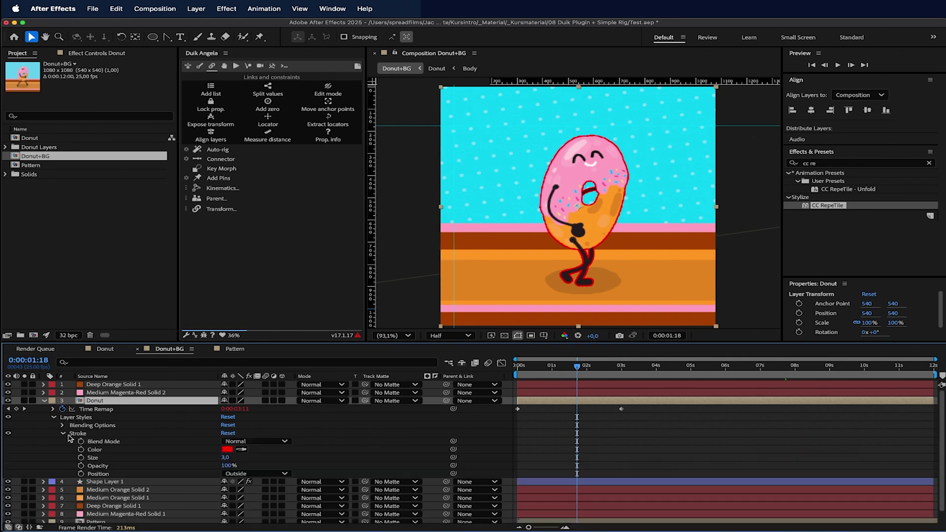
{"action": "left_click", "coordinate": [227, 449]}
{"action": "left_click_drag", "start_coordinate": [365, 237], "coordinate": [334, 212]}
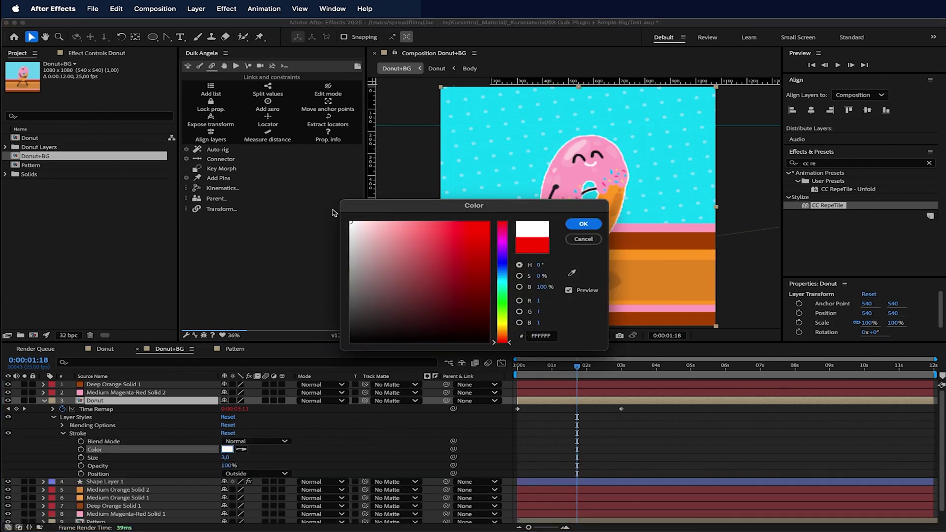
{"action": "left_click", "coordinate": [583, 224]}
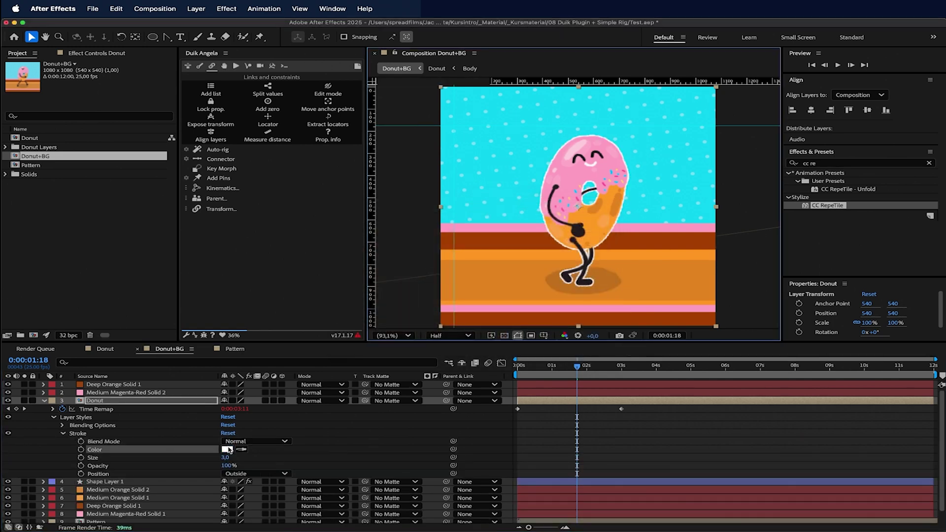
Set the donut's Stroke size to 10 and the composition's preview resolution to Full.
{"action": "left_click_drag", "start_coordinate": [225, 457], "coordinate": [256, 457]}
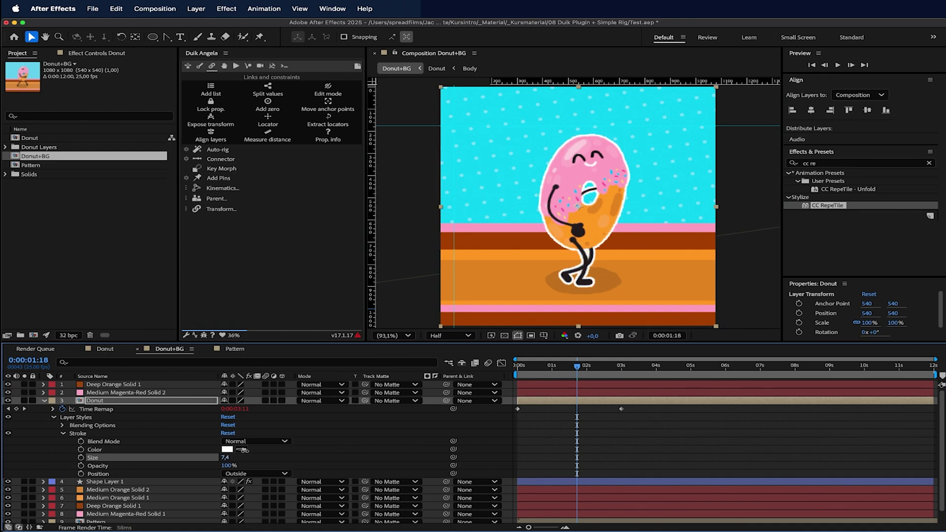
{"action": "left_click", "coordinate": [450, 335]}
{"action": "left_click", "coordinate": [448, 364]}
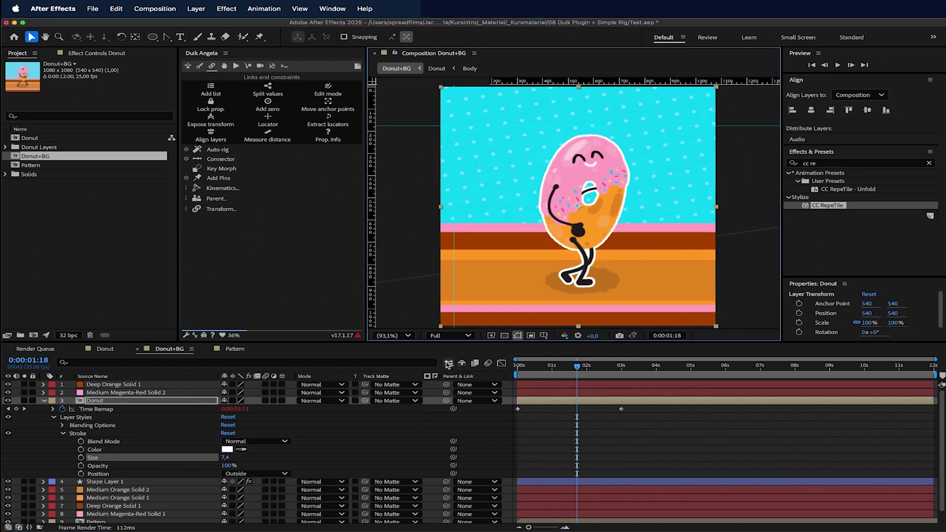
{"action": "mouse_move", "coordinate": [226, 457]}
{"action": "left_mouse_down"}
{"action": "mouse_move", "coordinate": [213, 457]}
{"action": "mouse_move", "coordinate": [227, 457]}
{"action": "left_mouse_up"}
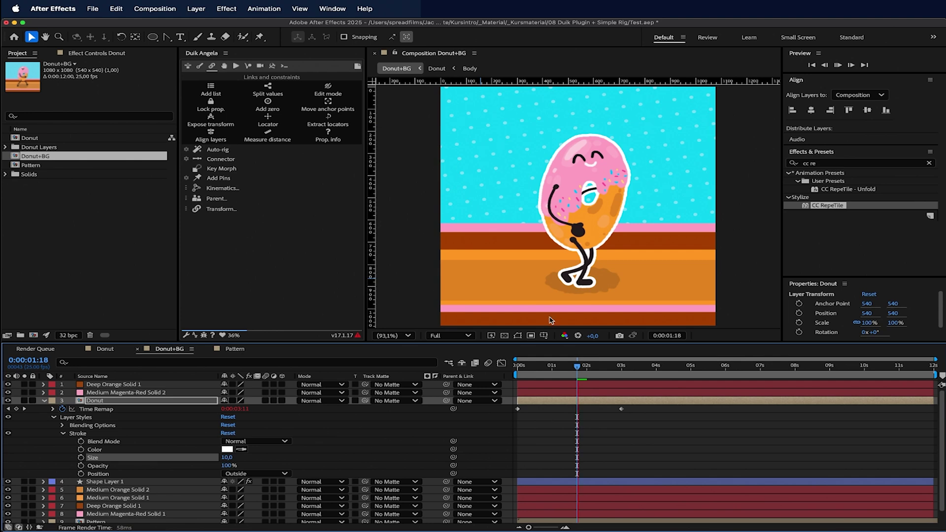
{"action": "left_click", "coordinate": [44, 401]}
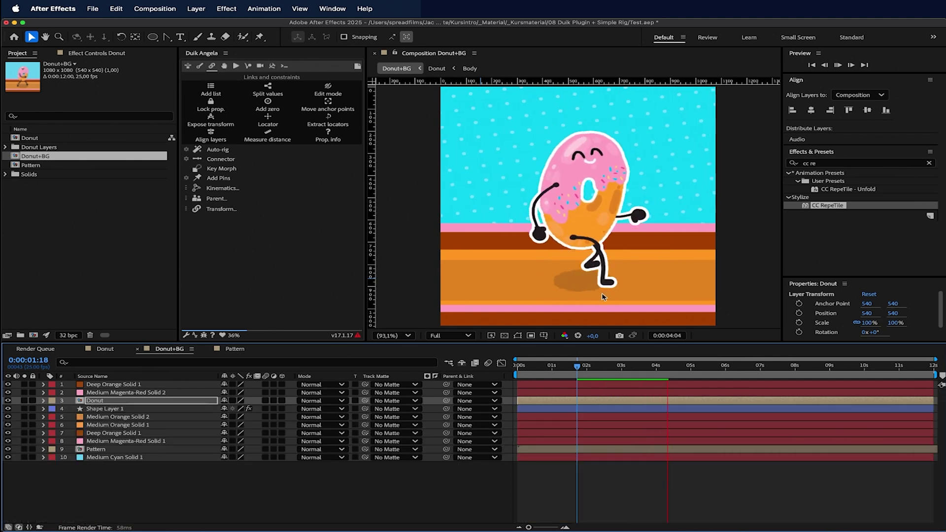
Set the Roughen Edges Border to 9.70 on the donut's shadow, Shape Layer 1, and preview the animation.
{"action": "left_click", "coordinate": [139, 409]}
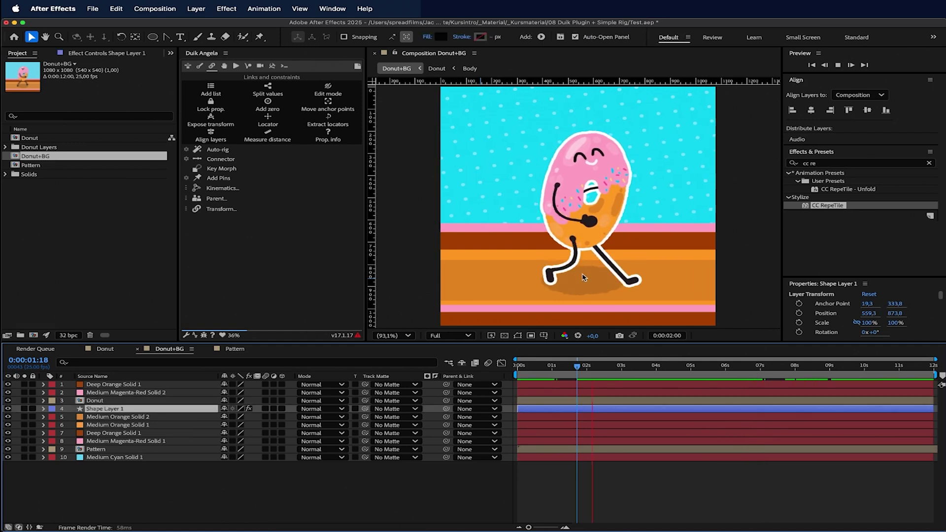
{"action": "left_click", "coordinate": [97, 51]}
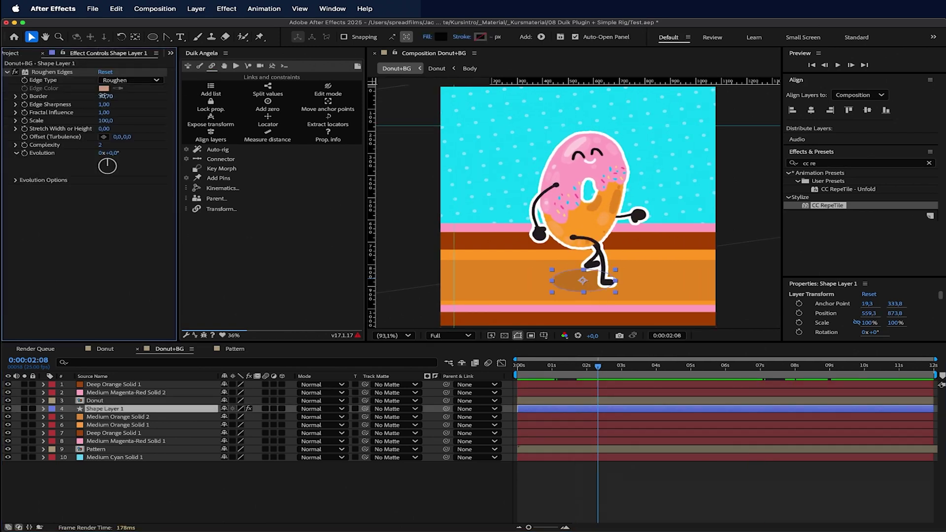
{"action": "left_click_drag", "start_coordinate": [103, 96], "coordinate": [68, 97]}
{"action": "key", "text": "space"}
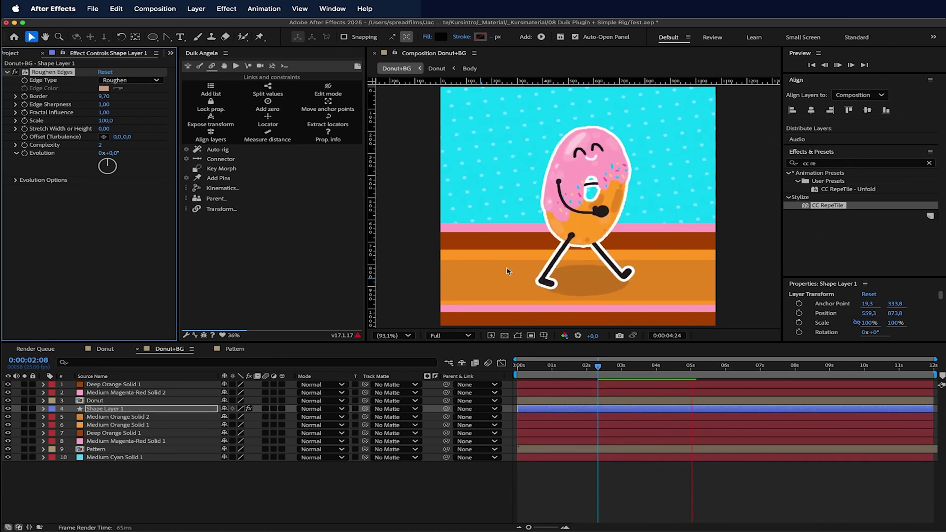
{"action": "left_click_drag", "start_coordinate": [544, 369], "coordinate": [520, 369]}
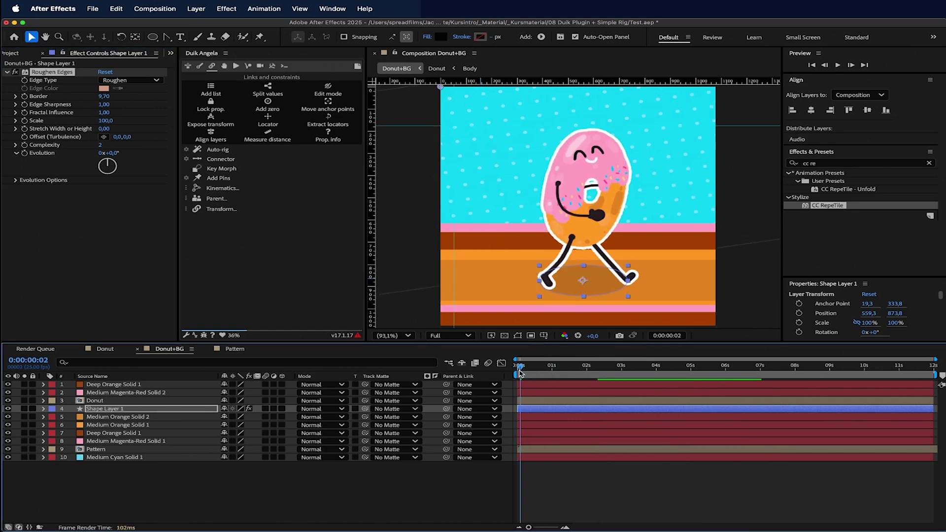
Create an adjustment layer above all other layers in the Donut+BG composition.
{"action": "left_click", "coordinate": [186, 491]}
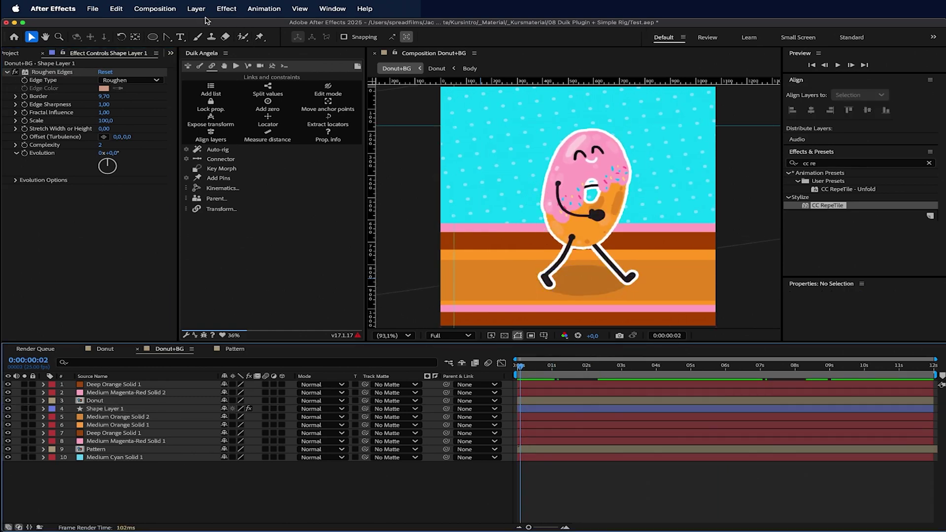
{"action": "right_click", "coordinate": [186, 478]}
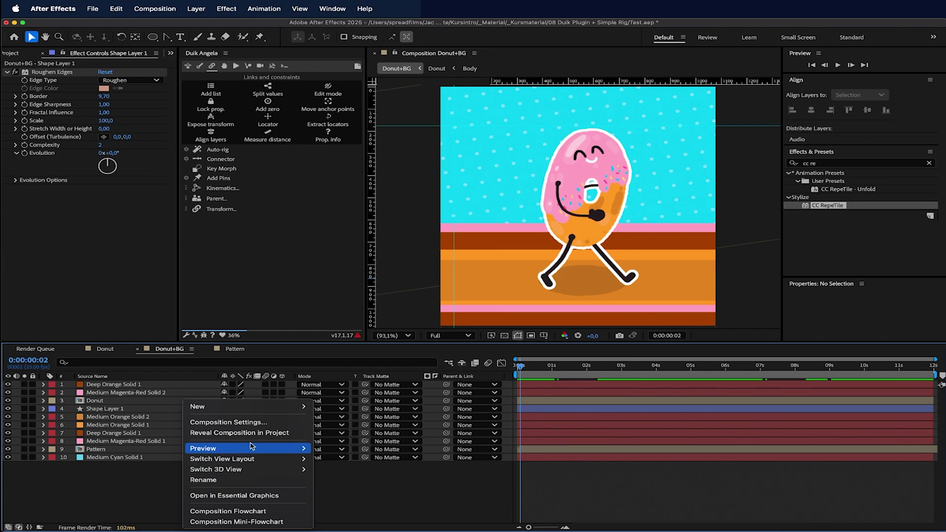
{"action": "mouse_move", "coordinate": [260, 414]}
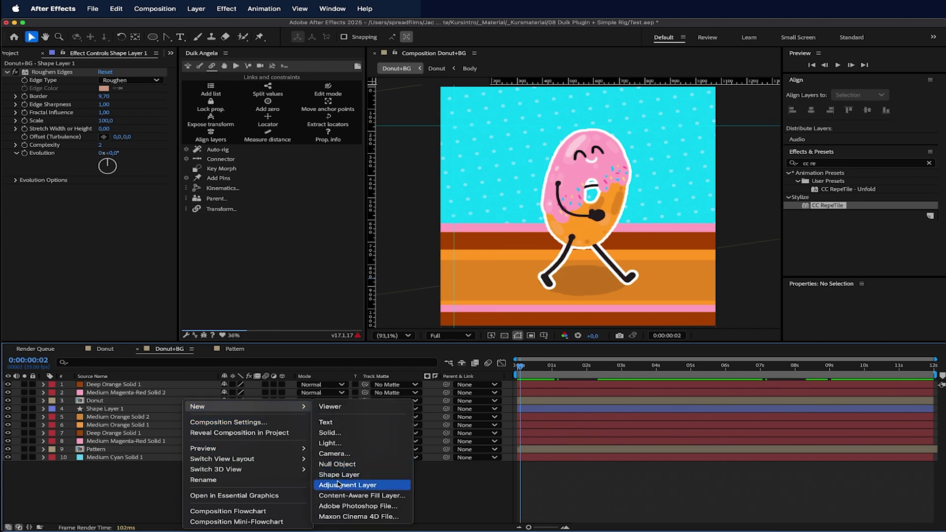
{"action": "left_click", "coordinate": [339, 485]}
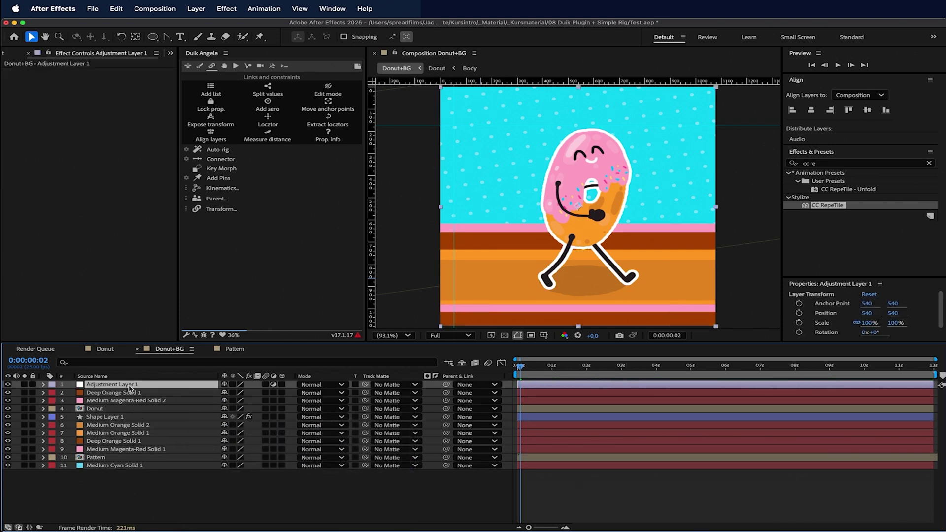
Find an effect with the search text "turbu" and apply it to Adjustment Layer 1.
{"action": "left_click", "coordinate": [135, 391]}
{"action": "left_click", "coordinate": [133, 385]}
{"action": "key", "text": "ctrl+space"}
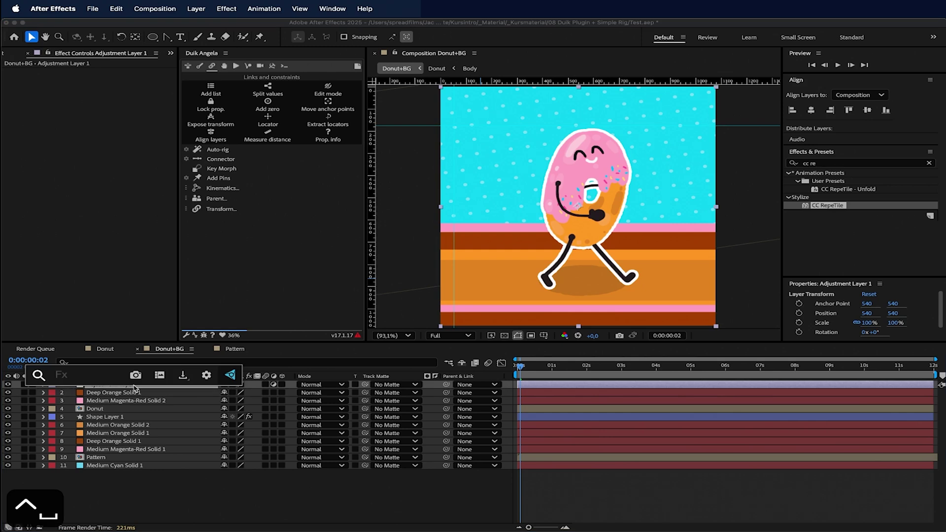
{"action": "type", "text": "turbu"}
{"action": "key", "text": "Return"}
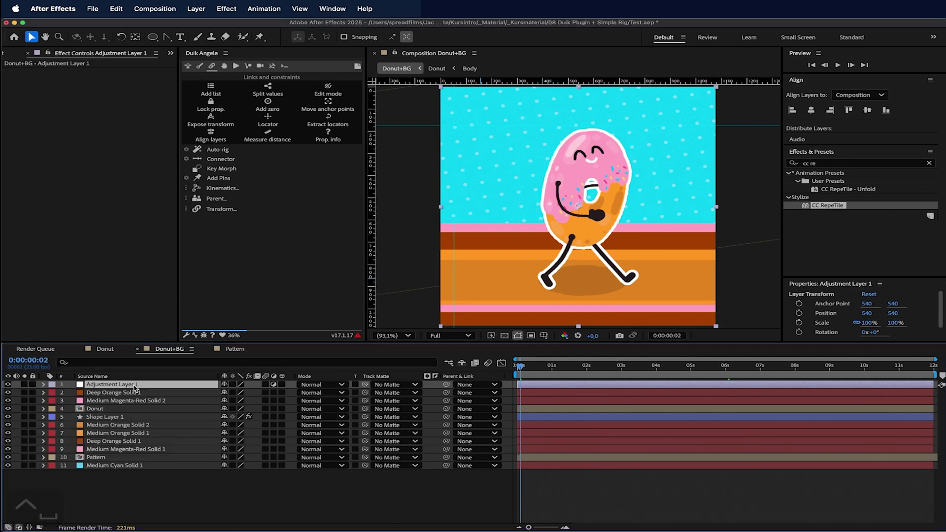
Set the Turbulent Displace effect's Amount to 12 and its Size to 12 on Adjustment Layer 1.
{"action": "mouse_move", "coordinate": [100, 91]}
{"action": "left_mouse_down"}
{"action": "mouse_move", "coordinate": [192, 93]}
{"action": "mouse_move", "coordinate": [44, 91]}
{"action": "mouse_move", "coordinate": [93, 91]}
{"action": "left_mouse_up"}
{"action": "key", "text": "space"}
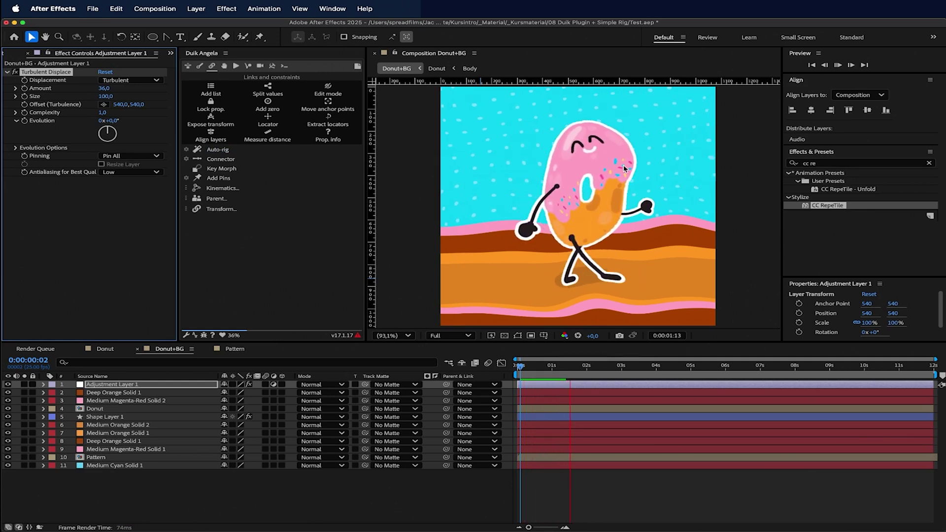
{"action": "left_click", "coordinate": [102, 89]}
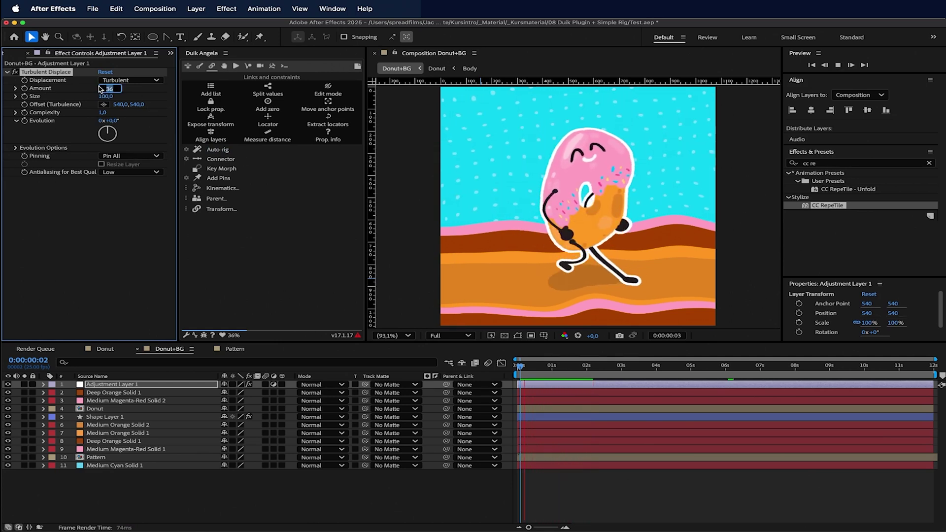
{"action": "type", "text": "0"}
{"action": "left_click", "coordinate": [129, 239]}
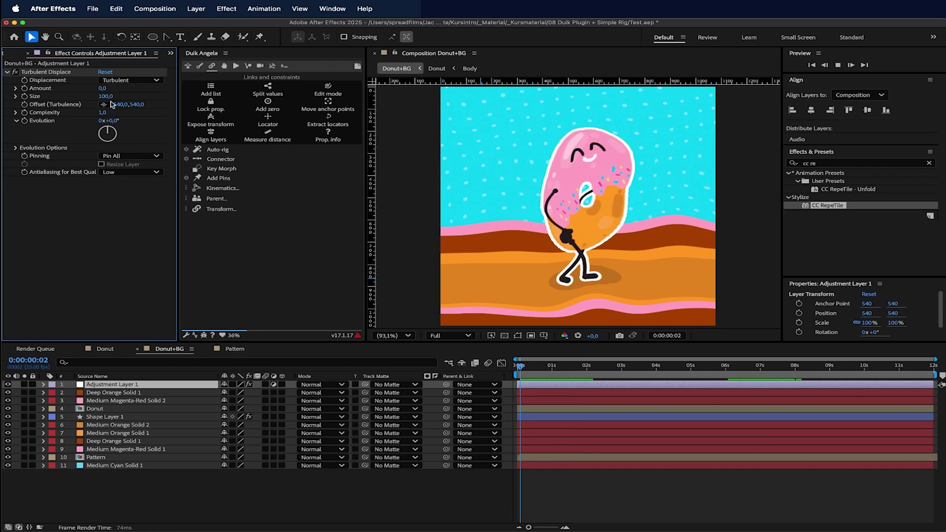
{"action": "left_click_drag", "start_coordinate": [105, 91], "coordinate": [106, 95]}
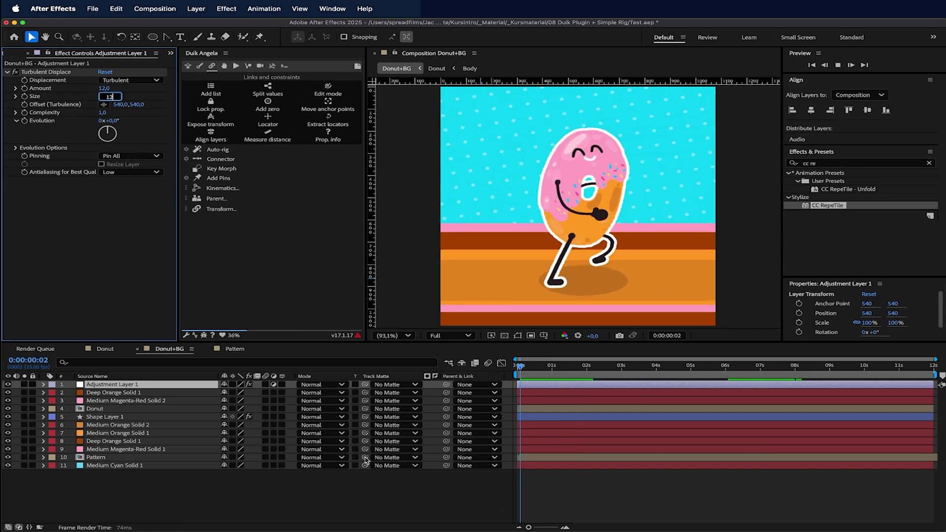
{"action": "left_click", "coordinate": [338, 489]}
Add the expression time*6 to Random Seed in the Turbulent Displace Evolution Options.
{"action": "left_click", "coordinate": [15, 147]}
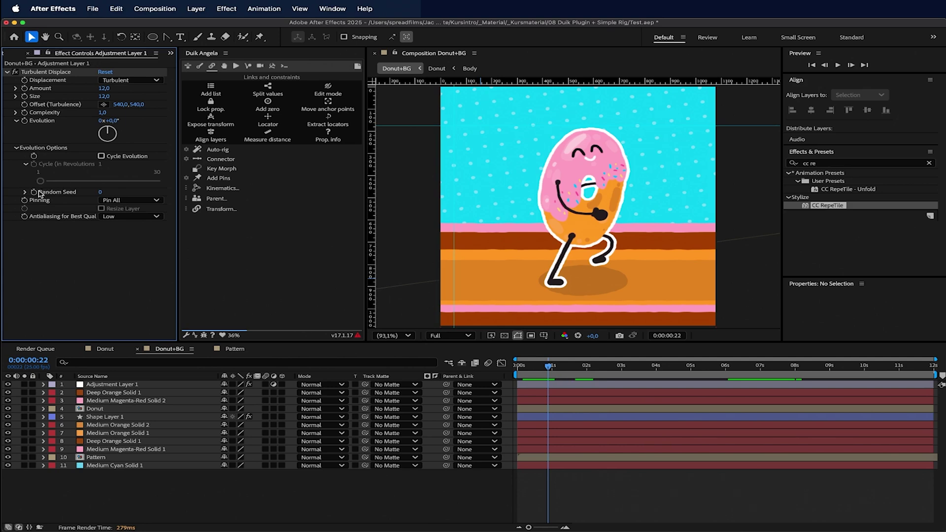
{"action": "left_click", "coordinate": [39, 193]}
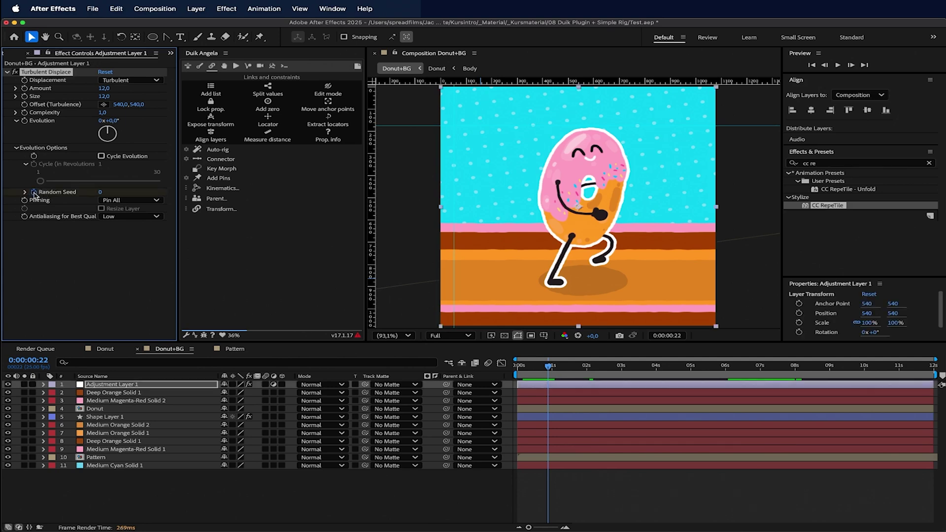
{"action": "left_click", "coordinate": [34, 192], "text": "alt"}
{"action": "type", "text": "time"}
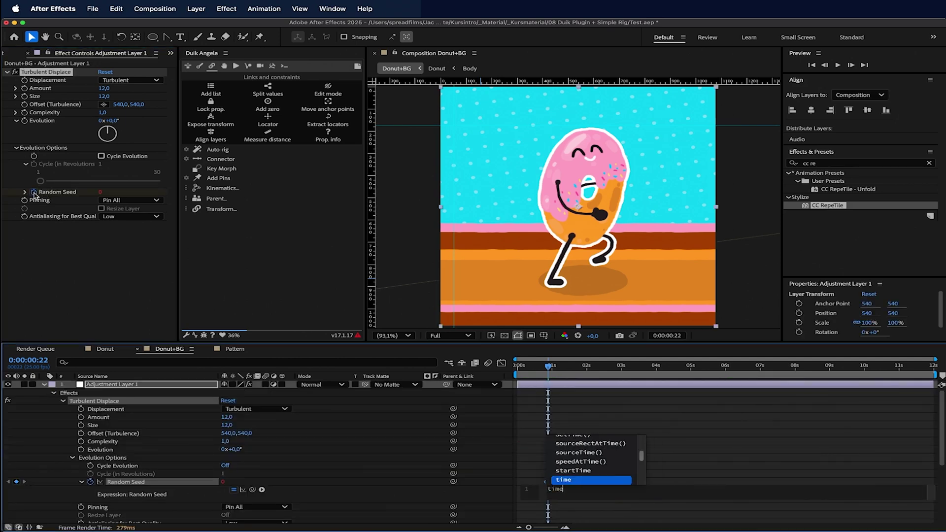
{"action": "type", "text": "*6"}
{"action": "left_click", "coordinate": [593, 404]}
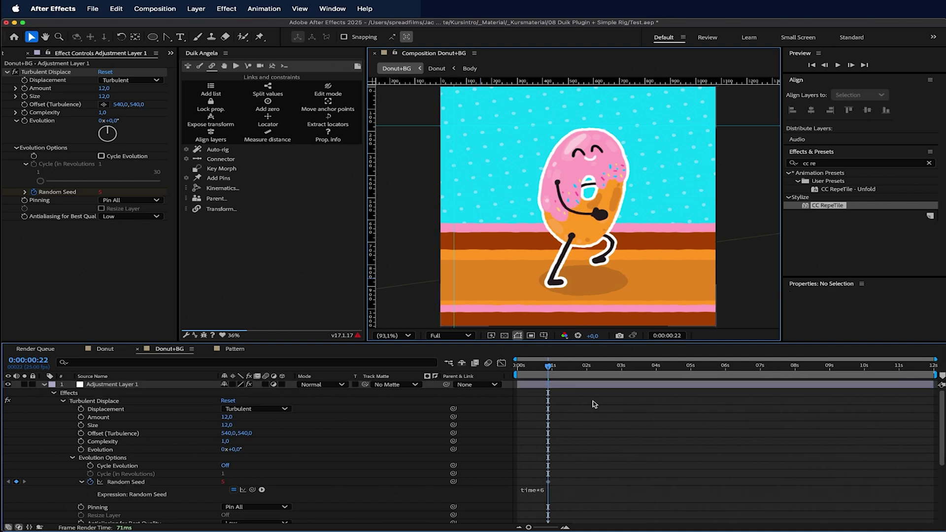
Delete the Random Seed keyframe, preview the animation from the first frame and collapse Adjustment Layer 1.
{"action": "left_click", "coordinate": [548, 483]}
{"action": "key", "text": "Delete"}
{"action": "left_click_drag", "start_coordinate": [547, 366], "coordinate": [515, 366]}
{"action": "key", "text": "space"}
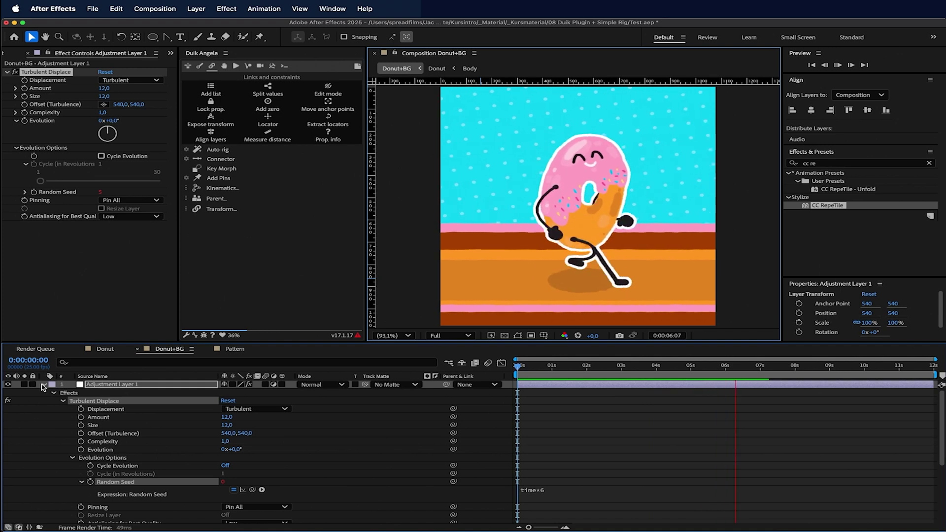
{"action": "left_click", "coordinate": [43, 386]}
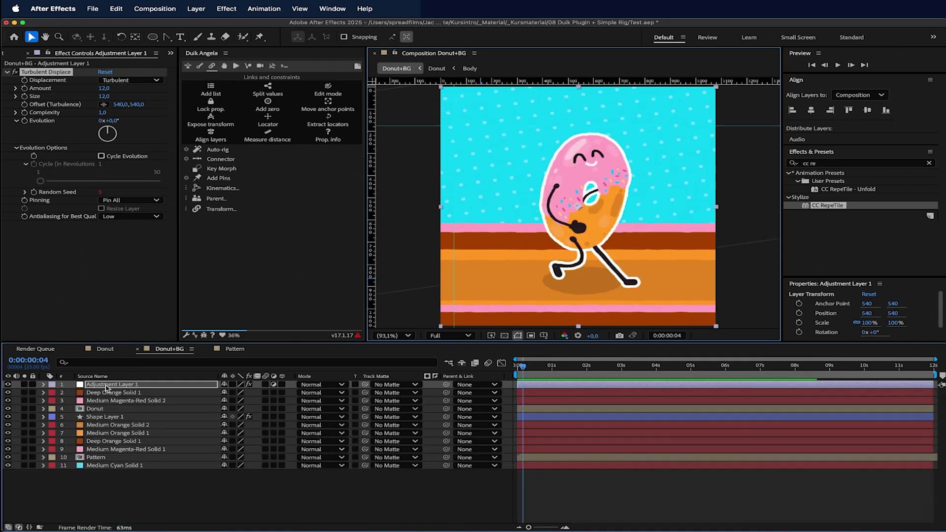
Find the plain Noise effect with the search text "nois" and apply it to Adjustment Layer 1.
{"action": "left_click", "coordinate": [106, 387]}
{"action": "key", "text": "ctrl+space"}
{"action": "type", "text": "nois"}
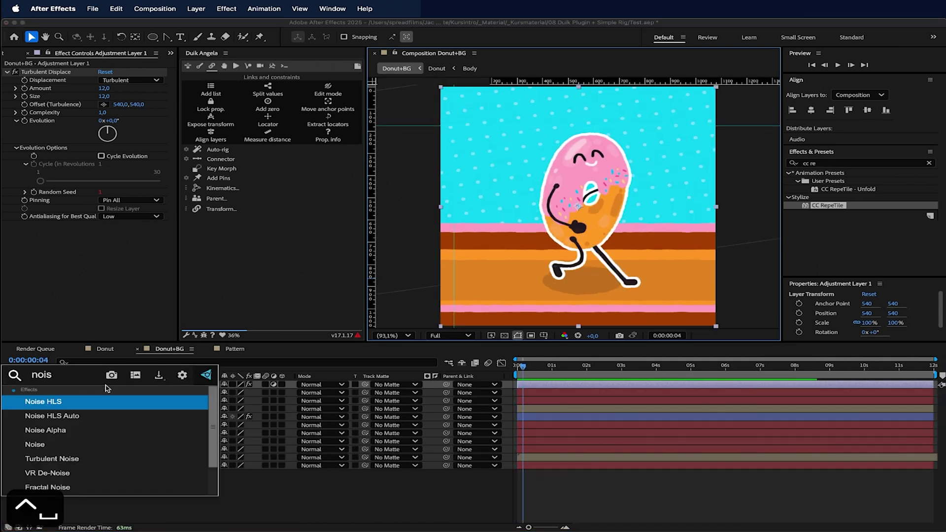
{"action": "key", "text": "Down"}
{"action": "key", "text": "Down"}
{"action": "key", "text": "Down"}
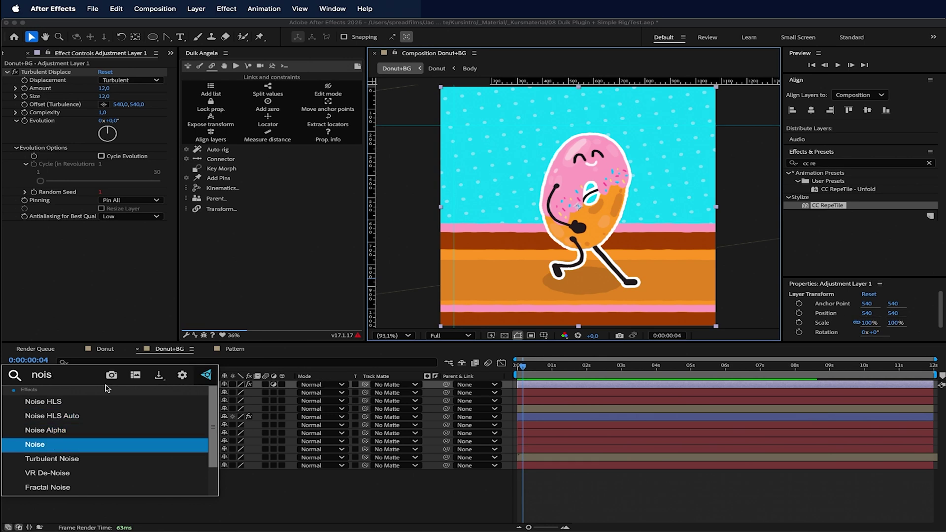
{"action": "key", "text": "Return"}
Set the Amount of Noise to 5% on Adjustment Layer 1 and preview the whole frame.
{"action": "scroll", "coordinate": [561, 180], "scroll_direction": "up", "scroll_amount": 3}
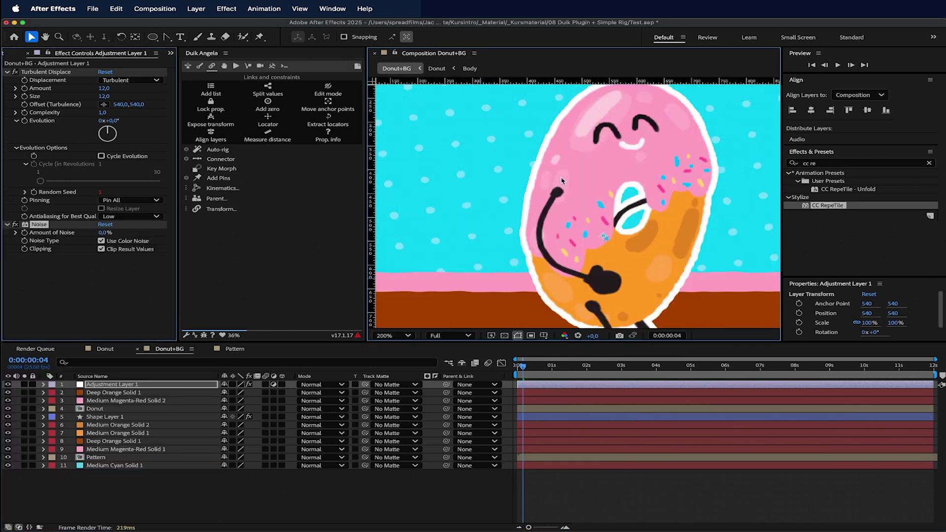
{"action": "scroll", "coordinate": [562, 181], "scroll_direction": "up", "scroll_amount": 2}
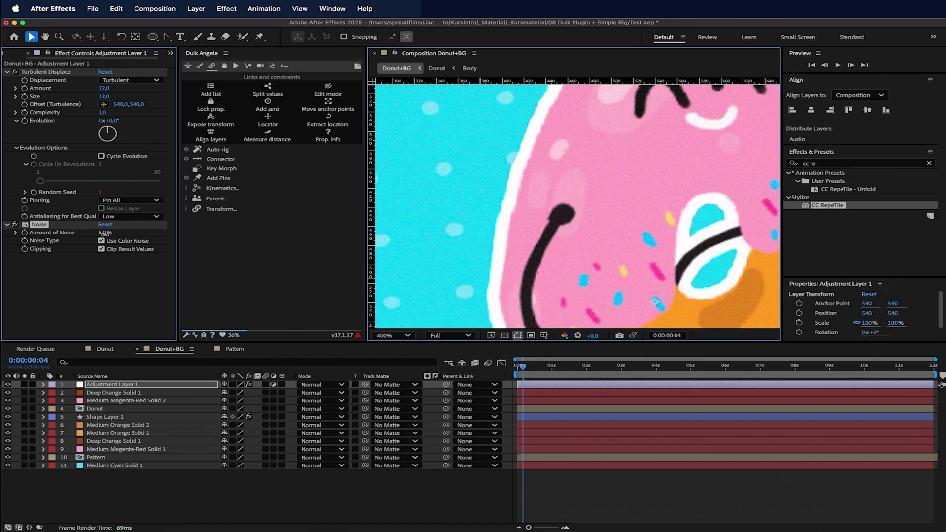
{"action": "scroll", "coordinate": [585, 141], "scroll_direction": "down", "scroll_amount": 2}
{"action": "scroll", "coordinate": [585, 142], "scroll_direction": "down", "scroll_amount": 2}
{"action": "left_click", "coordinate": [393, 335]}
{"action": "left_click", "coordinate": [403, 157]}
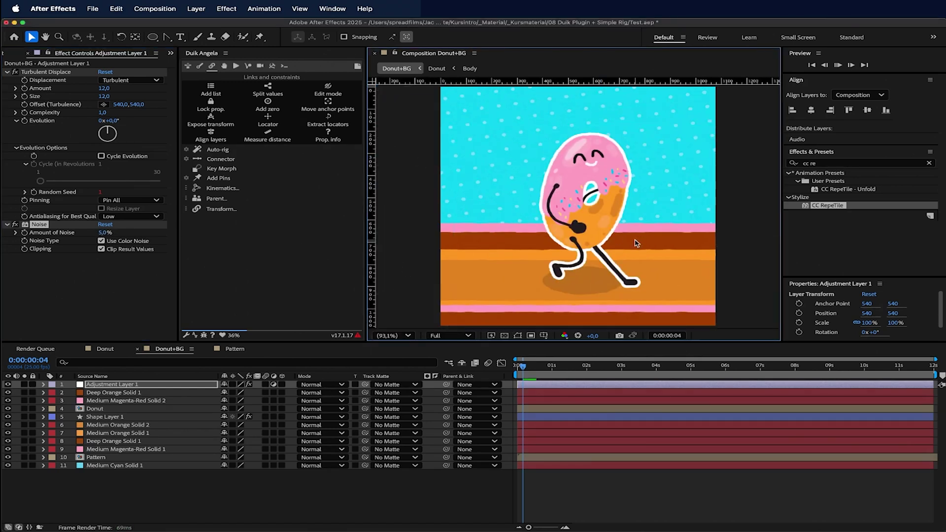
{"action": "key", "text": "space"}
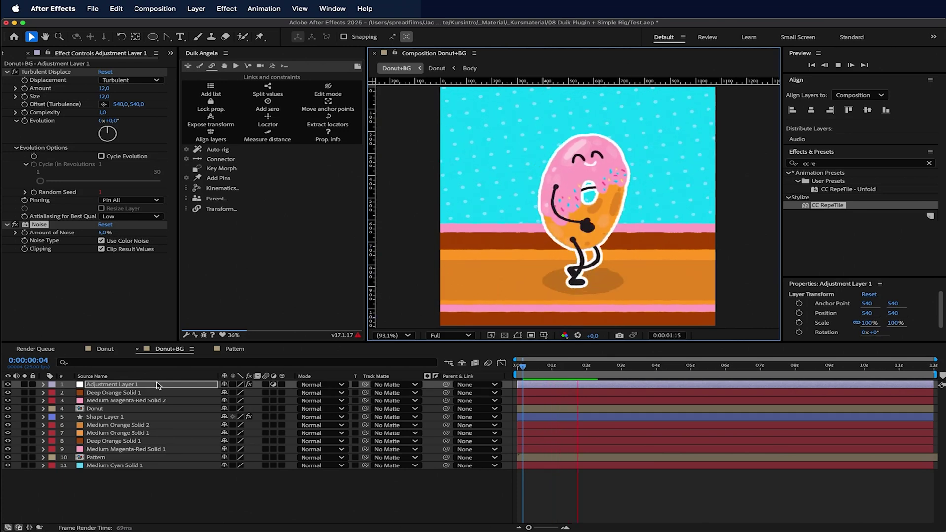
Apply Posterize Time to Adjustment Layer 1 with a Frame Rate of 12 and preview from the start.
{"action": "key", "text": "ctrl+space"}
{"action": "type", "text": "post"}
{"action": "key", "text": "Return"}
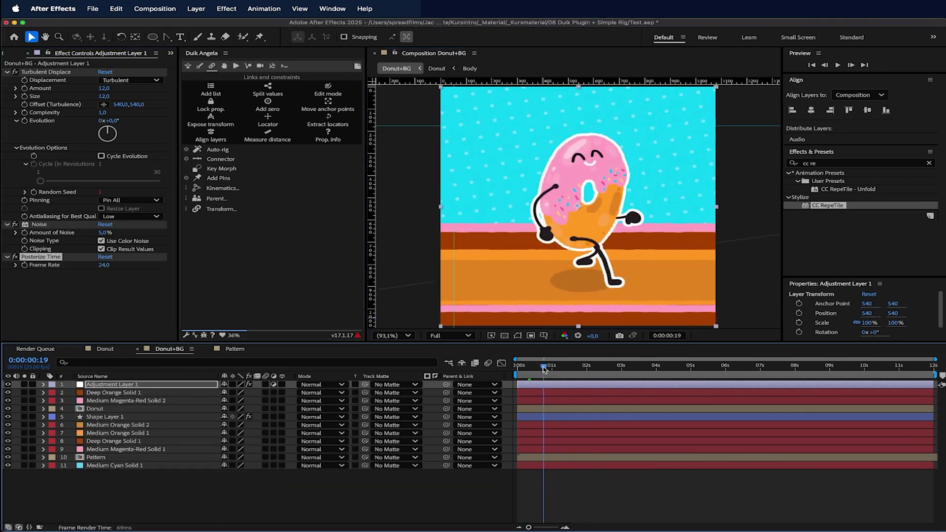
{"action": "key", "text": "space"}
{"action": "left_click", "coordinate": [104, 264]}
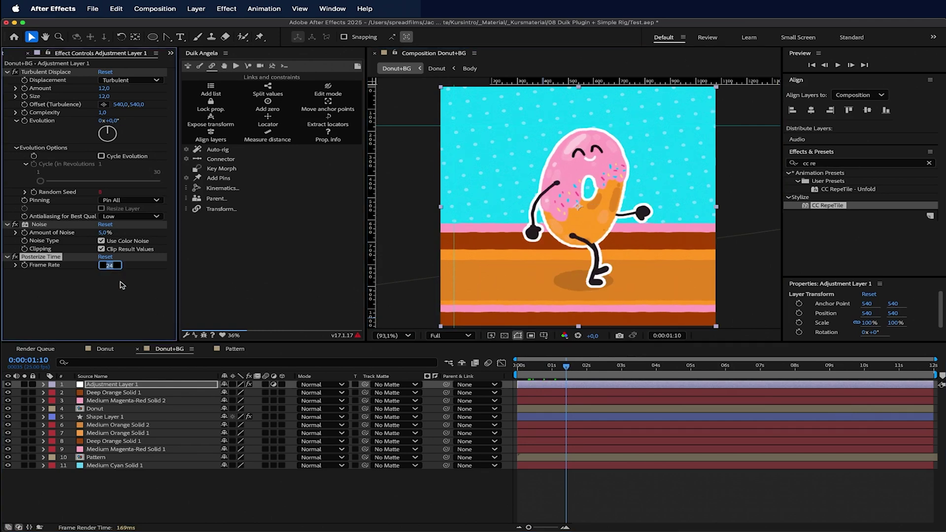
{"action": "key", "text": "Return"}
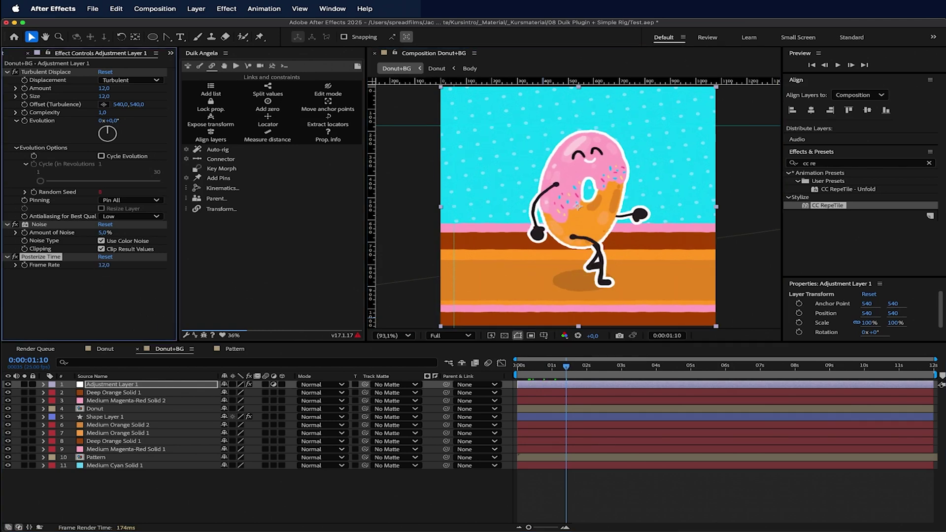
{"action": "left_click_drag", "start_coordinate": [574, 367], "coordinate": [515, 375]}
{"action": "key", "text": "space"}
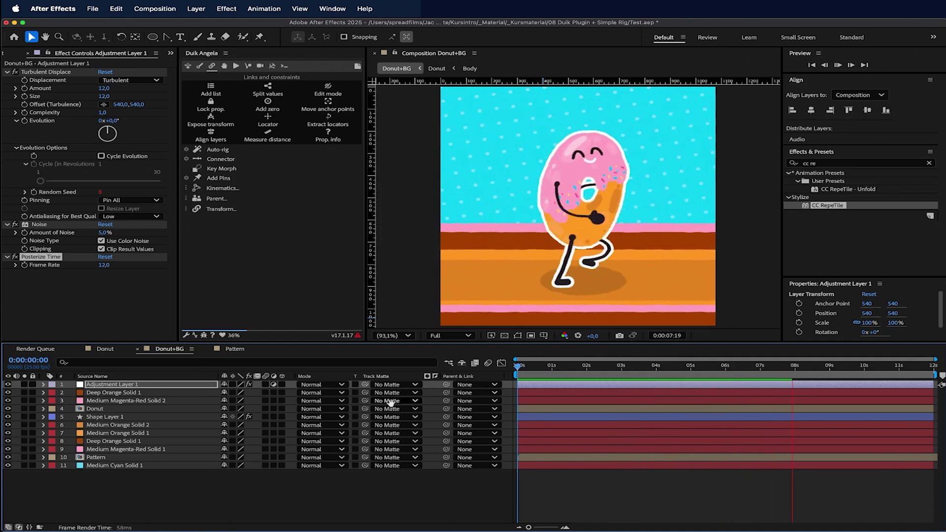
Create a composition-sized rectangle shape layer above all other layers and set its fill to None.
{"action": "right_click", "coordinate": [215, 483]}
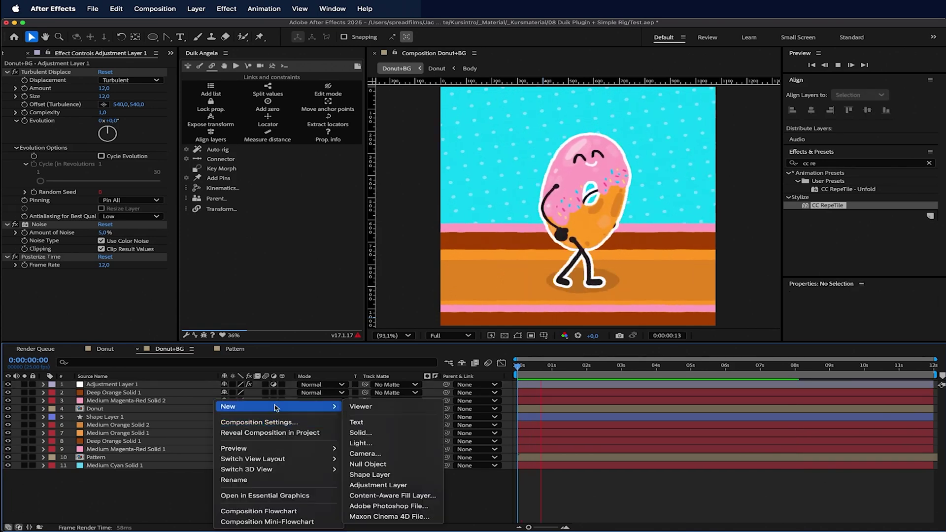
{"action": "left_click", "coordinate": [176, 479]}
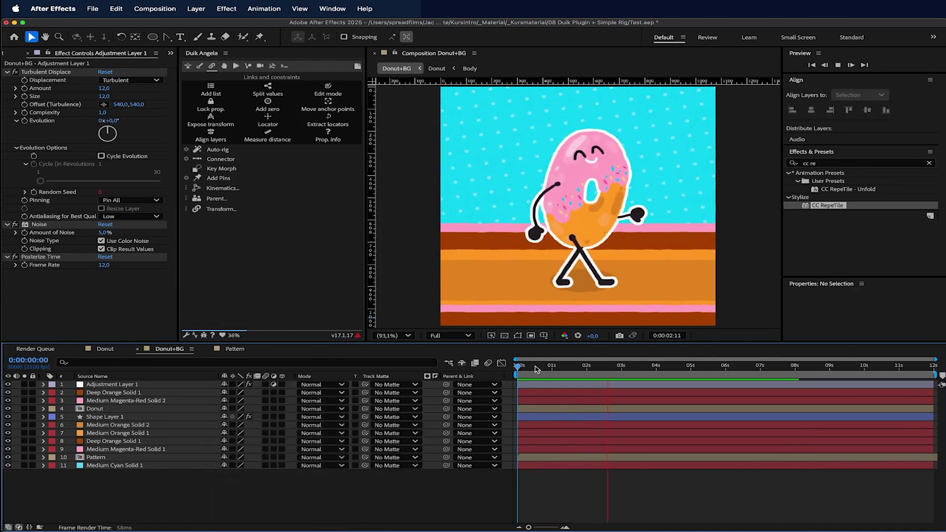
{"action": "left_click", "coordinate": [535, 368]}
{"action": "left_click_drag", "start_coordinate": [154, 41], "coordinate": [169, 46]}
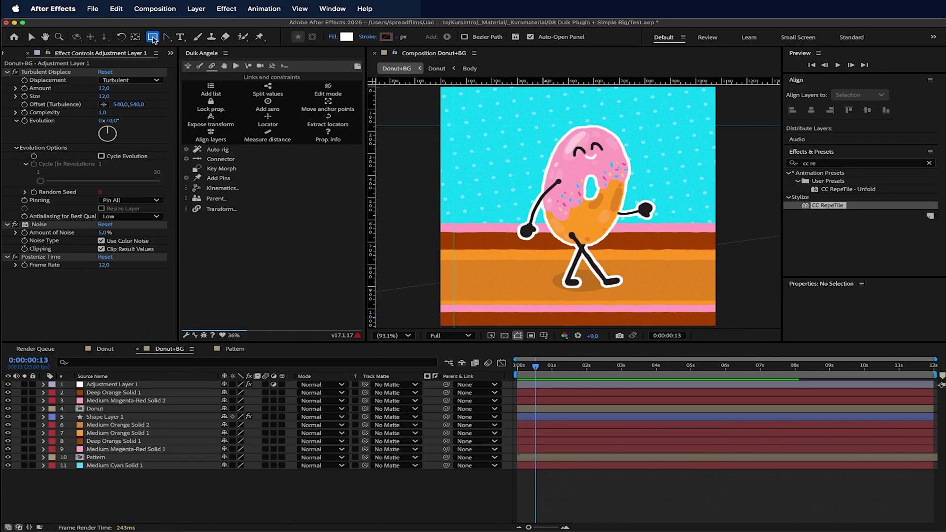
{"action": "double_click", "coordinate": [153, 38]}
{"action": "left_click", "coordinate": [426, 37]}
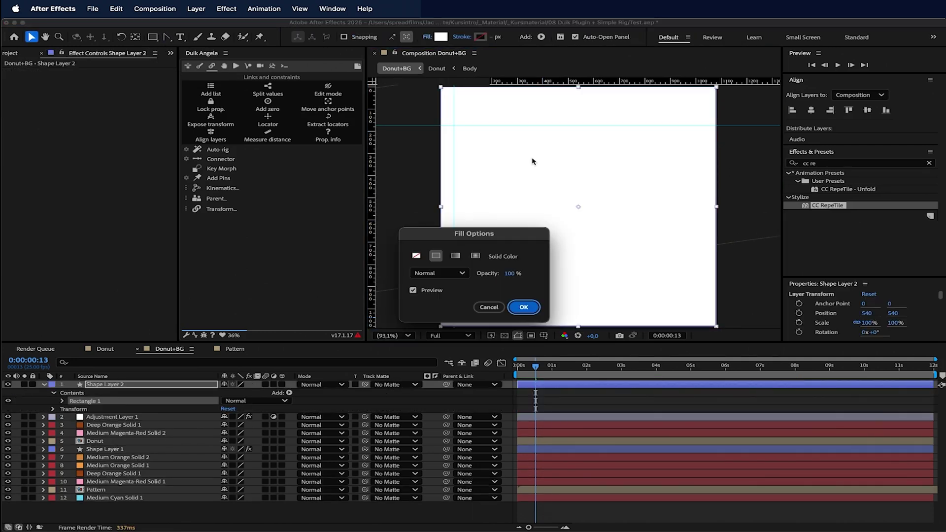
{"action": "left_click", "coordinate": [415, 255]}
{"action": "left_click", "coordinate": [523, 307]}
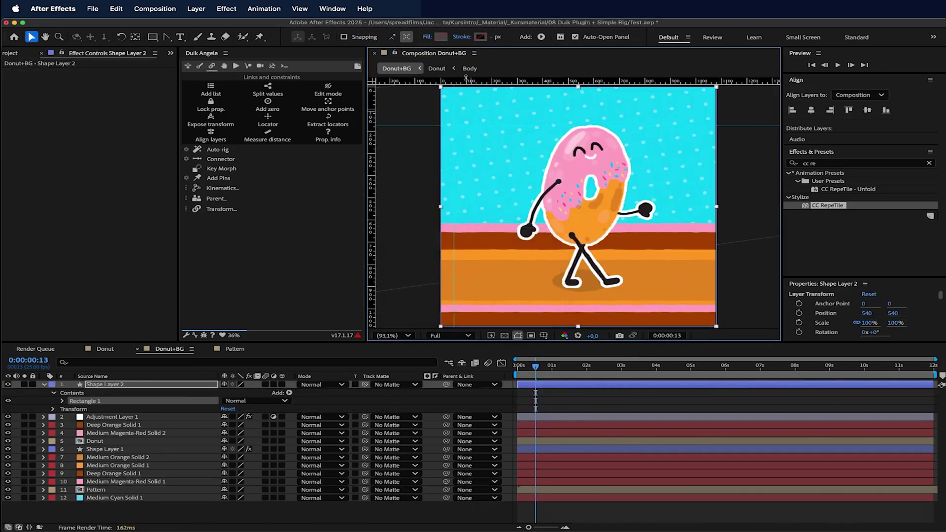
Give the full-frame rectangle a solid white stroke 45 px wide.
{"action": "left_click", "coordinate": [466, 37]}
{"action": "left_click", "coordinate": [436, 256]}
{"action": "left_click", "coordinate": [523, 307]}
{"action": "left_click", "coordinate": [480, 37]}
{"action": "key", "text": "Return"}
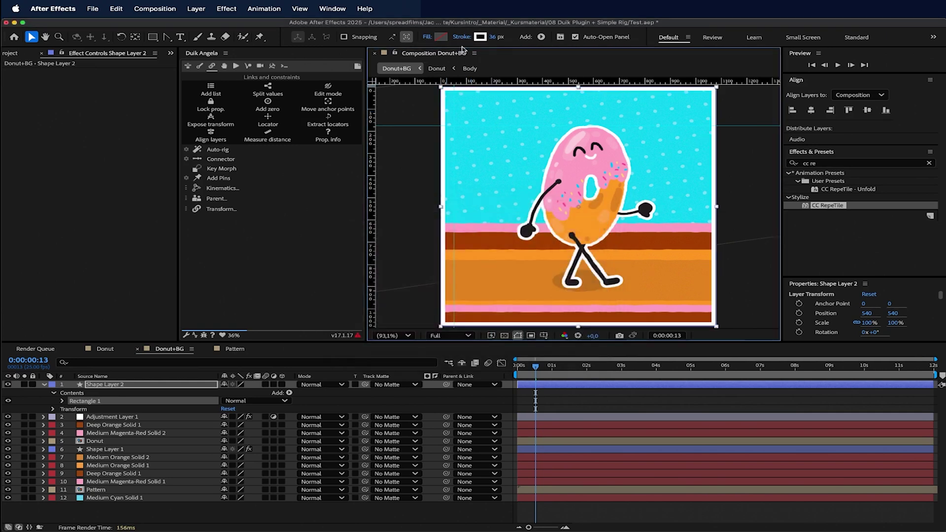
{"action": "left_click_drag", "start_coordinate": [494, 39], "coordinate": [499, 42]}
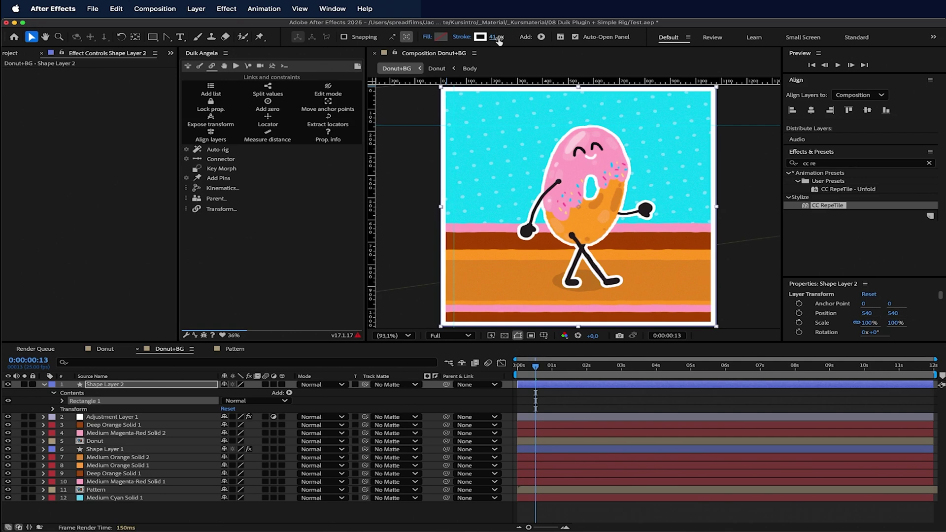
{"action": "key", "text": "Return"}
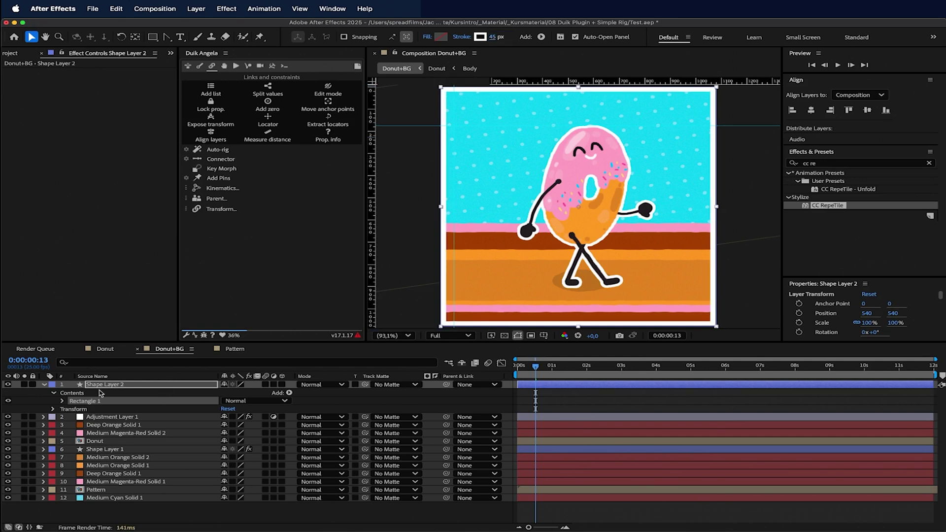
Add a Zig Zag to Rectangle 1 with Size 5 and 89 ridges per segment, and return to the first frame.
{"action": "left_click", "coordinate": [289, 393]}
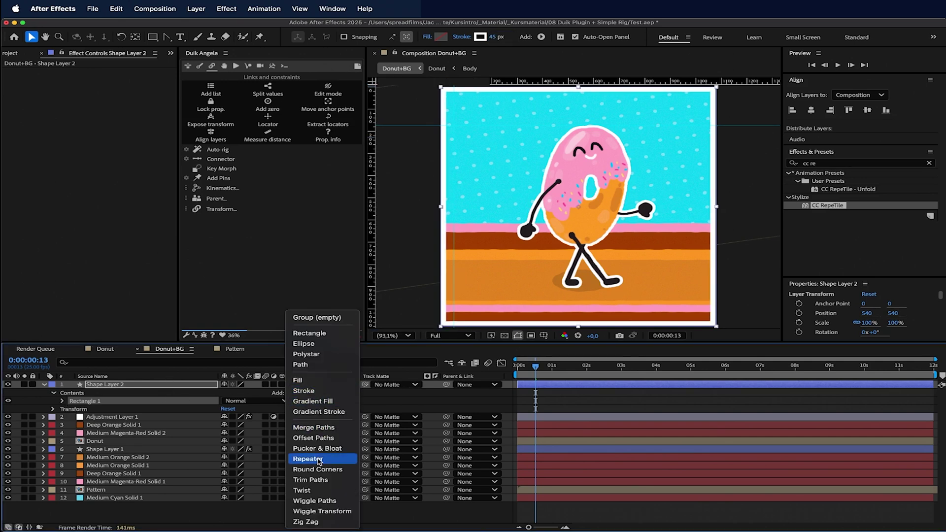
{"action": "left_click", "coordinate": [305, 521]}
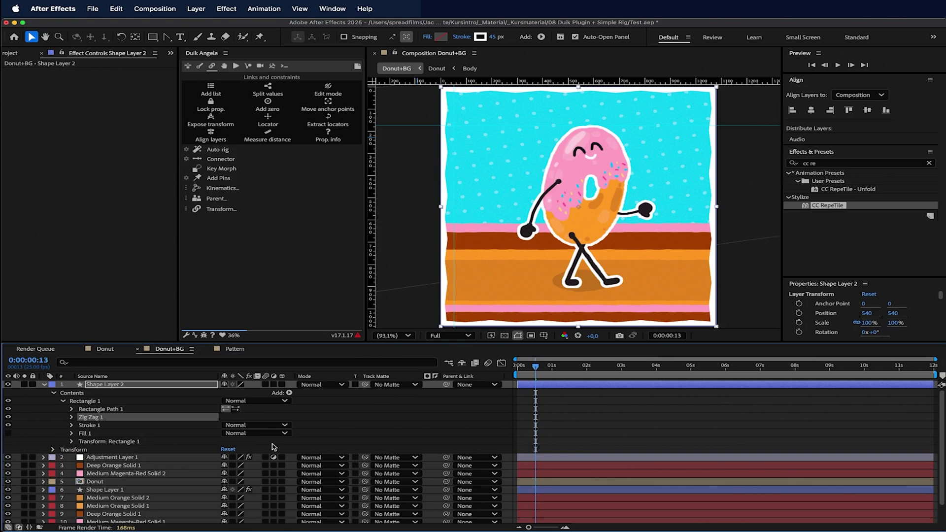
{"action": "left_click", "coordinate": [71, 418]}
{"action": "mouse_move", "coordinate": [221, 425]}
{"action": "left_mouse_down"}
{"action": "mouse_move", "coordinate": [230, 433]}
{"action": "mouse_move", "coordinate": [225, 425]}
{"action": "left_mouse_up"}
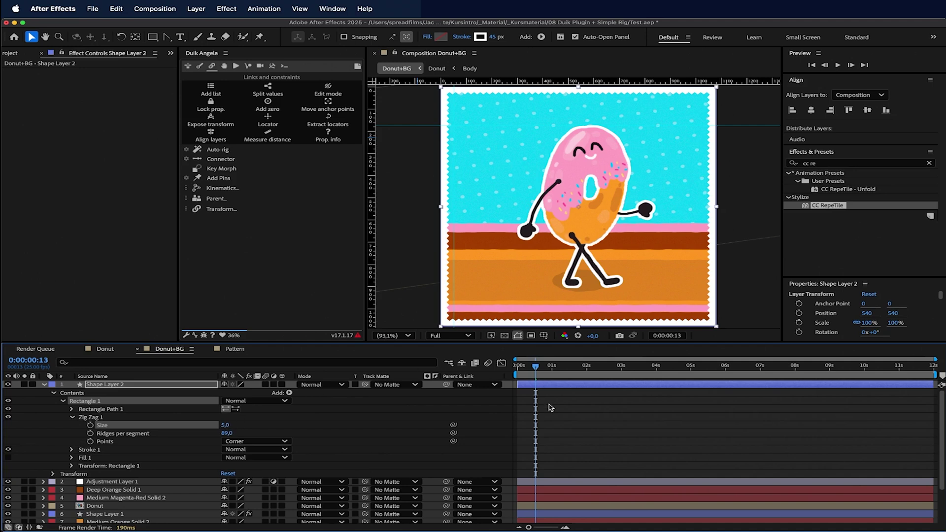
{"action": "left_click_drag", "start_coordinate": [547, 372], "coordinate": [491, 375]}
{"action": "scroll", "coordinate": [497, 465], "scroll_direction": "down", "scroll_amount": 3}
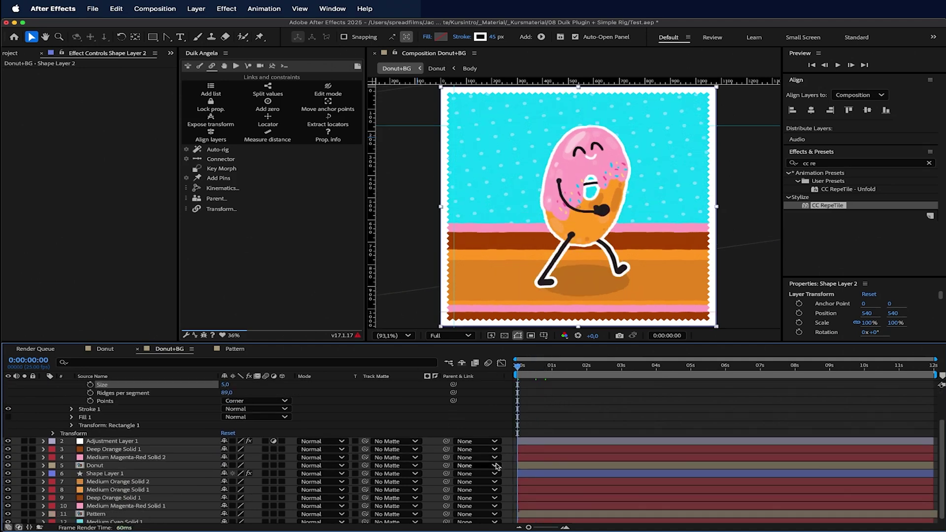